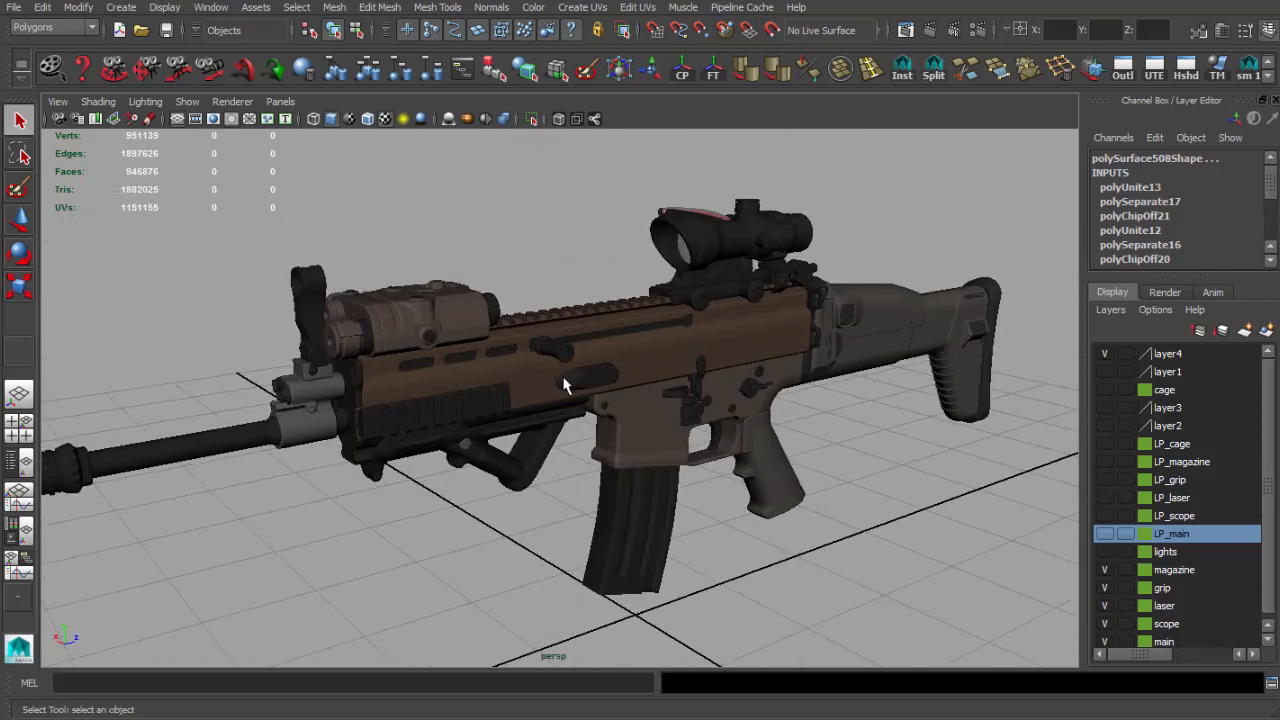
Switch from the rifle model in Maya to Photoshop and examine the weapon's color ID texture, from details to the full layout.
{"action": "left_click", "coordinate": [580, 400]}
{"action": "left_click", "coordinate": [556, 234]}
{"action": "left_click_drag", "start_coordinate": [634, 346], "coordinate": [660, 364]}
{"action": "key", "text": "alt+Tab"}
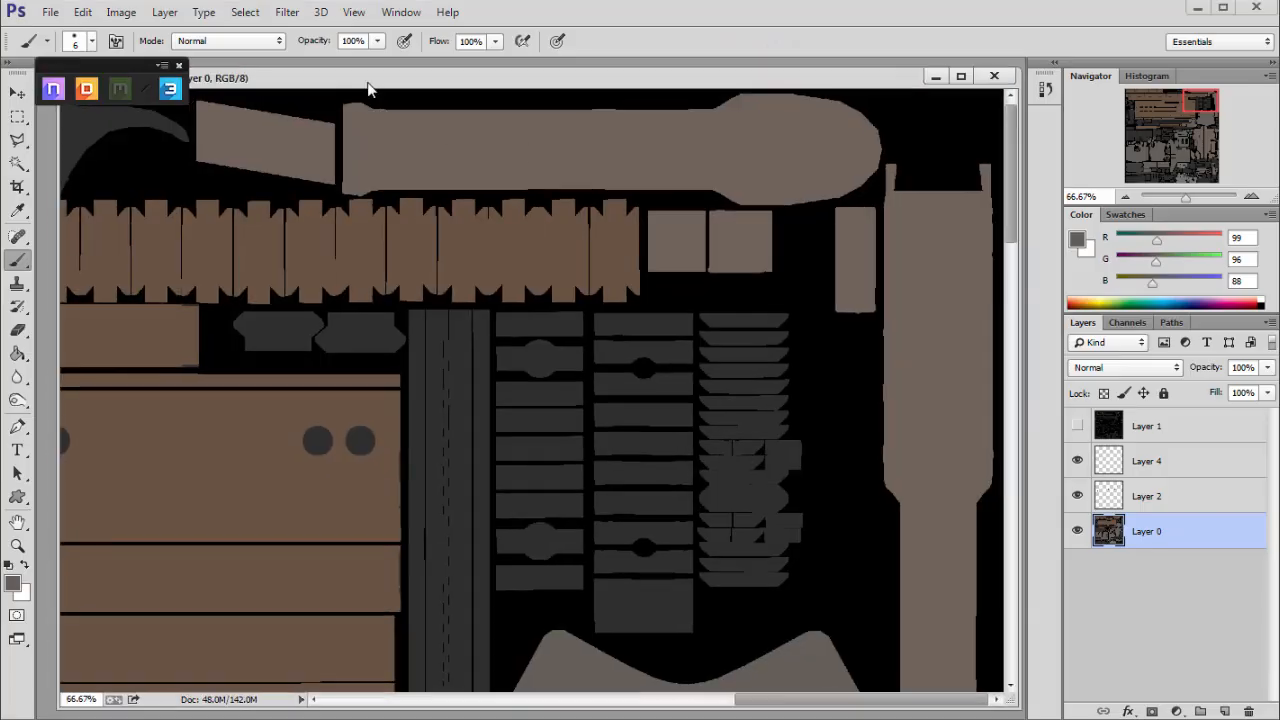
{"action": "left_click_drag", "start_coordinate": [1200, 105], "coordinate": [1200, 110]}
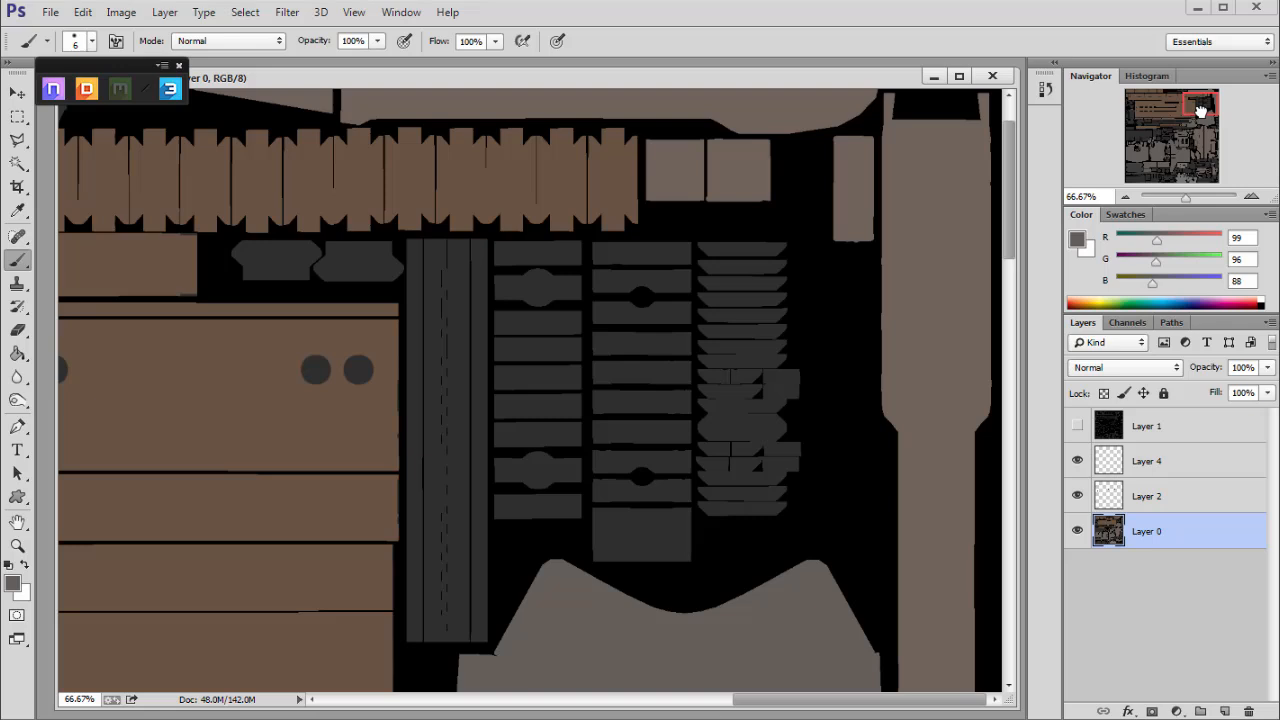
{"action": "left_click", "coordinate": [1126, 197]}
{"action": "left_click", "coordinate": [1126, 197]}
{"action": "left_click", "coordinate": [1126, 197]}
{"action": "mouse_move", "coordinate": [1144, 128]}
{"action": "left_mouse_down"}
{"action": "mouse_move", "coordinate": [1139, 178]}
{"action": "mouse_move", "coordinate": [1154, 116]}
{"action": "mouse_move", "coordinate": [1150, 142]}
{"action": "mouse_move", "coordinate": [1140, 111]}
{"action": "left_mouse_up"}
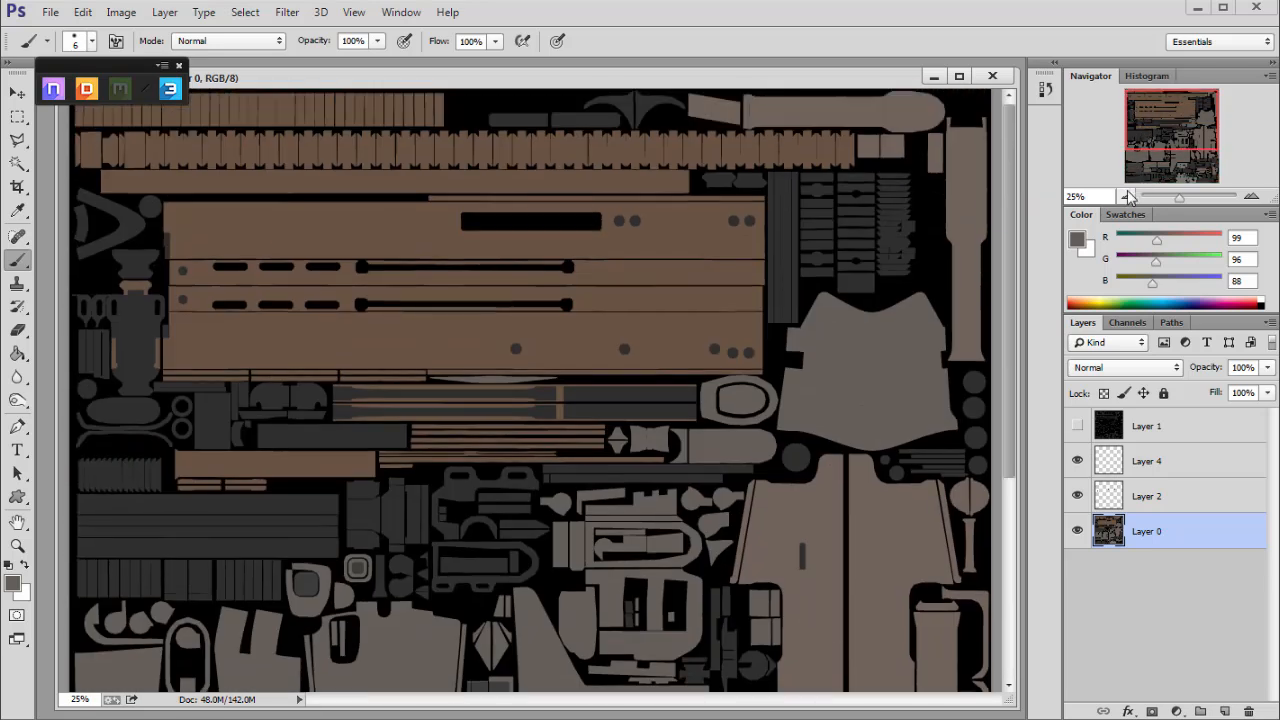
{"action": "left_click", "coordinate": [1125, 196]}
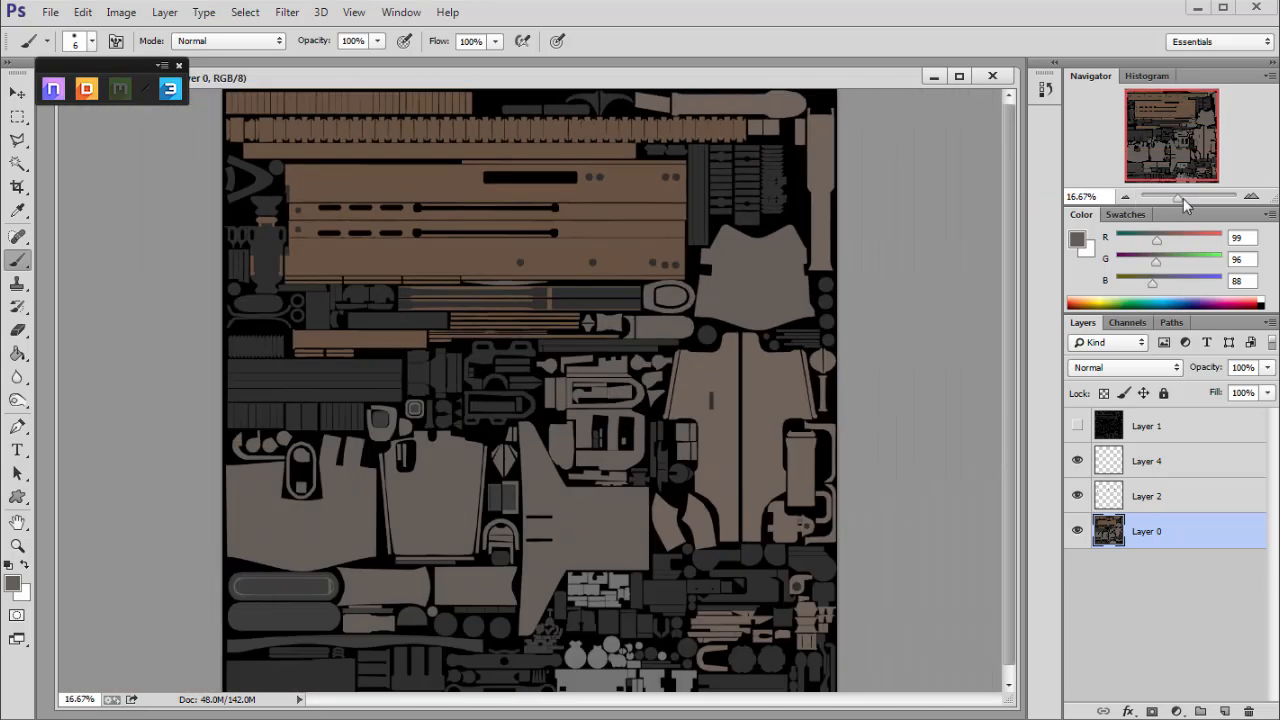
{"action": "left_click", "coordinate": [1253, 198]}
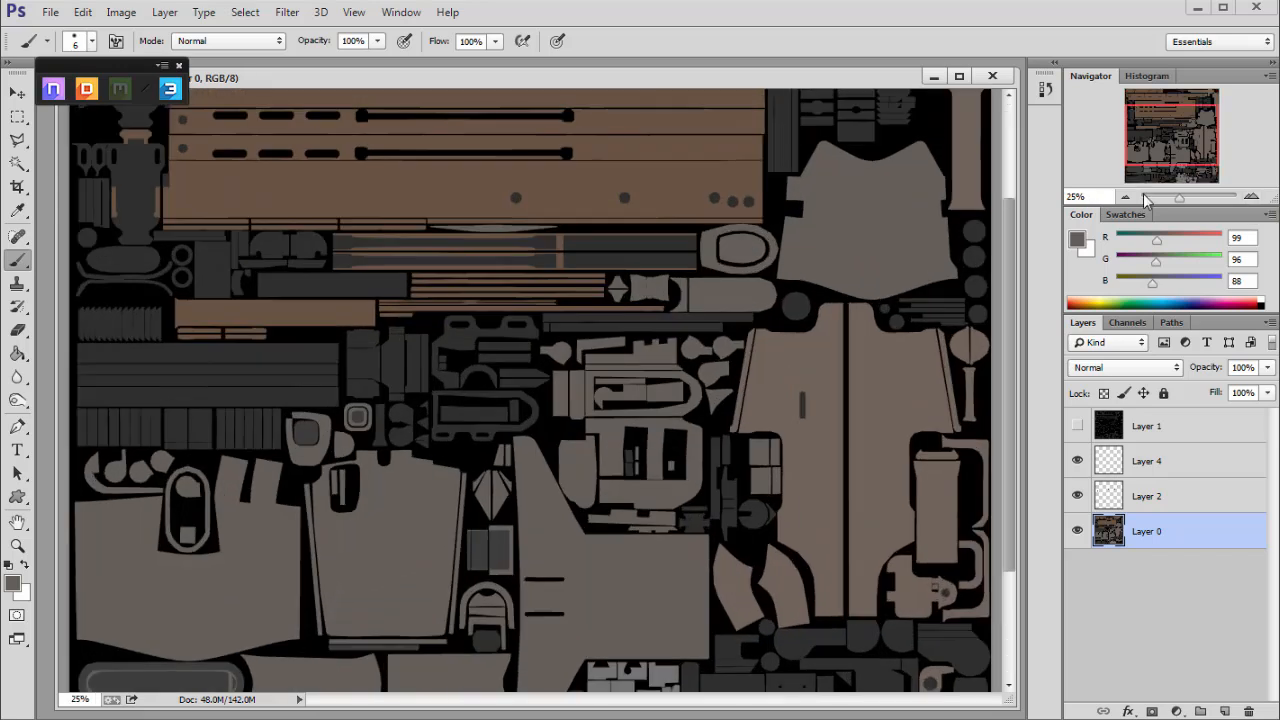
{"action": "left_click", "coordinate": [1126, 197]}
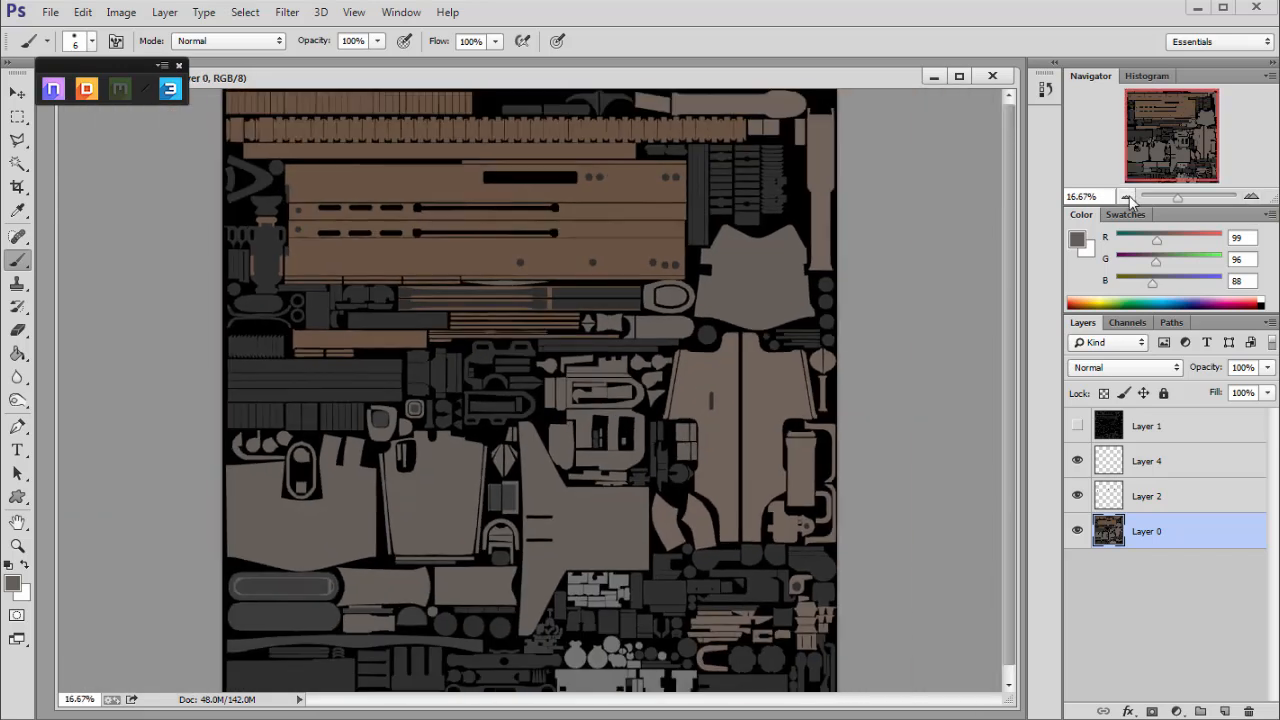
{"action": "left_click", "coordinate": [1252, 198]}
{"action": "left_click", "coordinate": [1252, 198]}
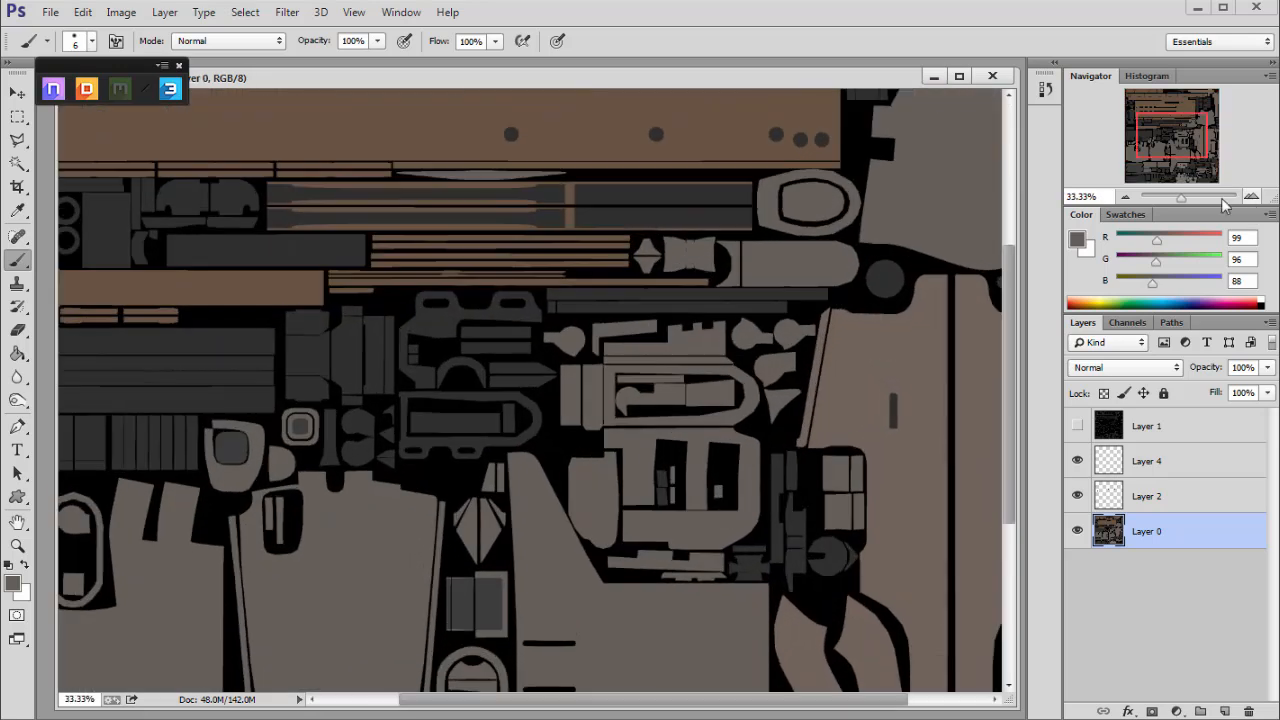
Close the texture document and load main_weapon_for_texturing.obj from the weapon project folder as the Base Creator mesh.
{"action": "left_click", "coordinate": [993, 77]}
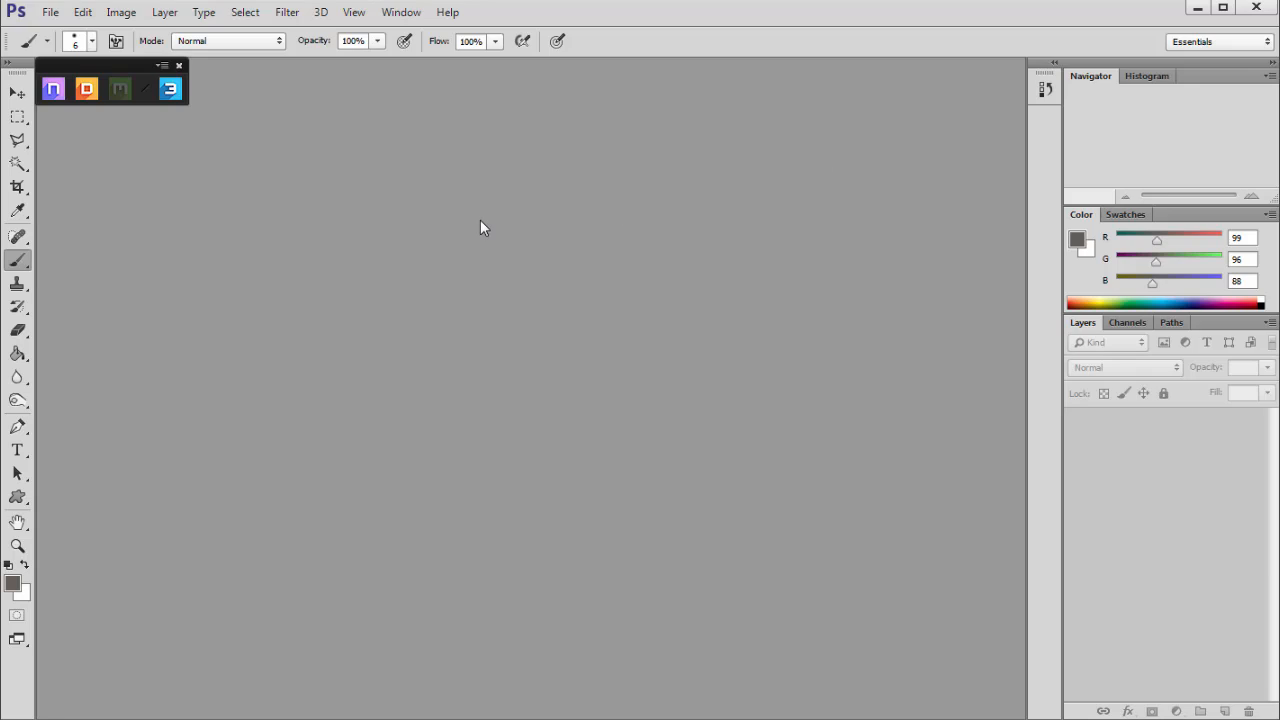
{"action": "left_click", "coordinate": [87, 91]}
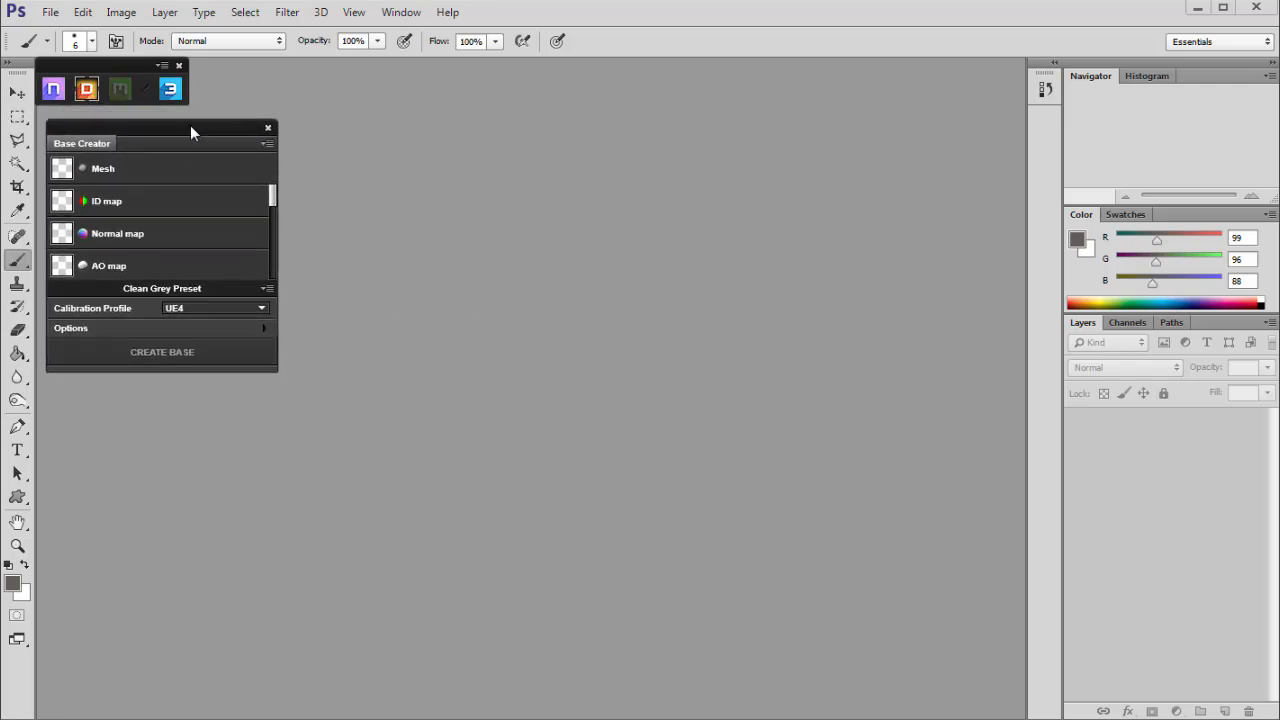
{"action": "left_click", "coordinate": [146, 163]}
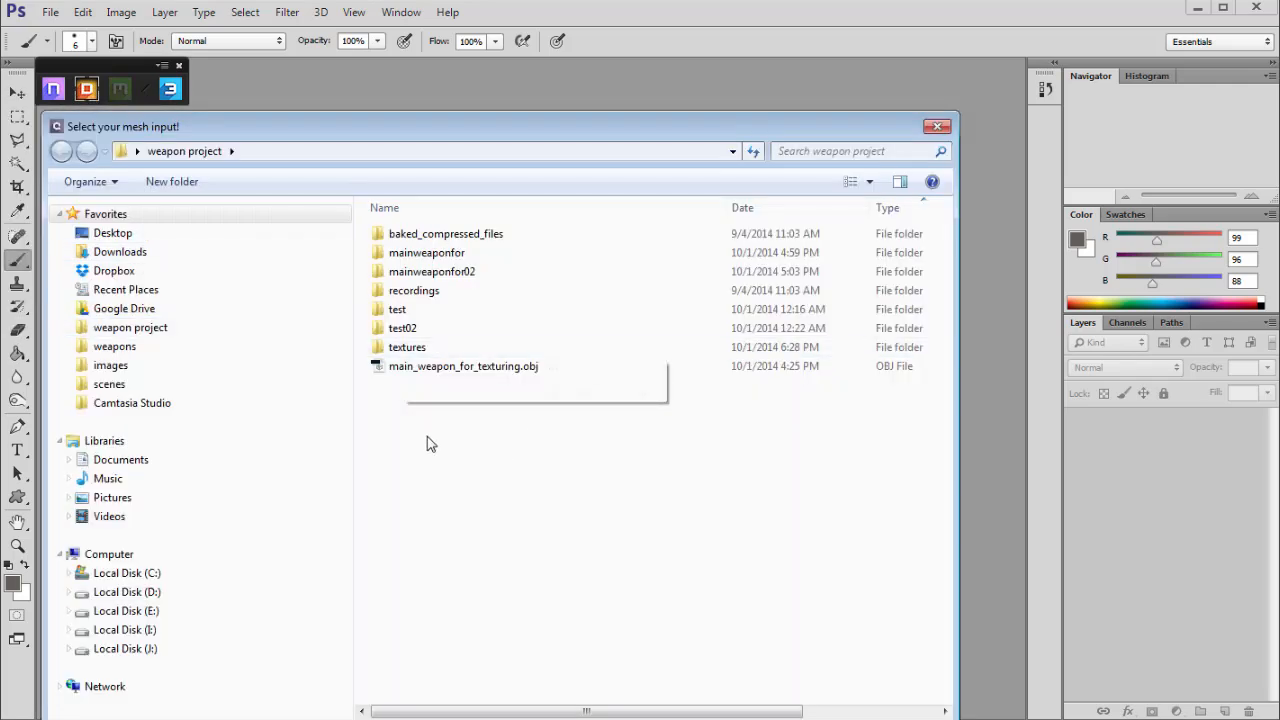
{"action": "left_click", "coordinate": [132, 330]}
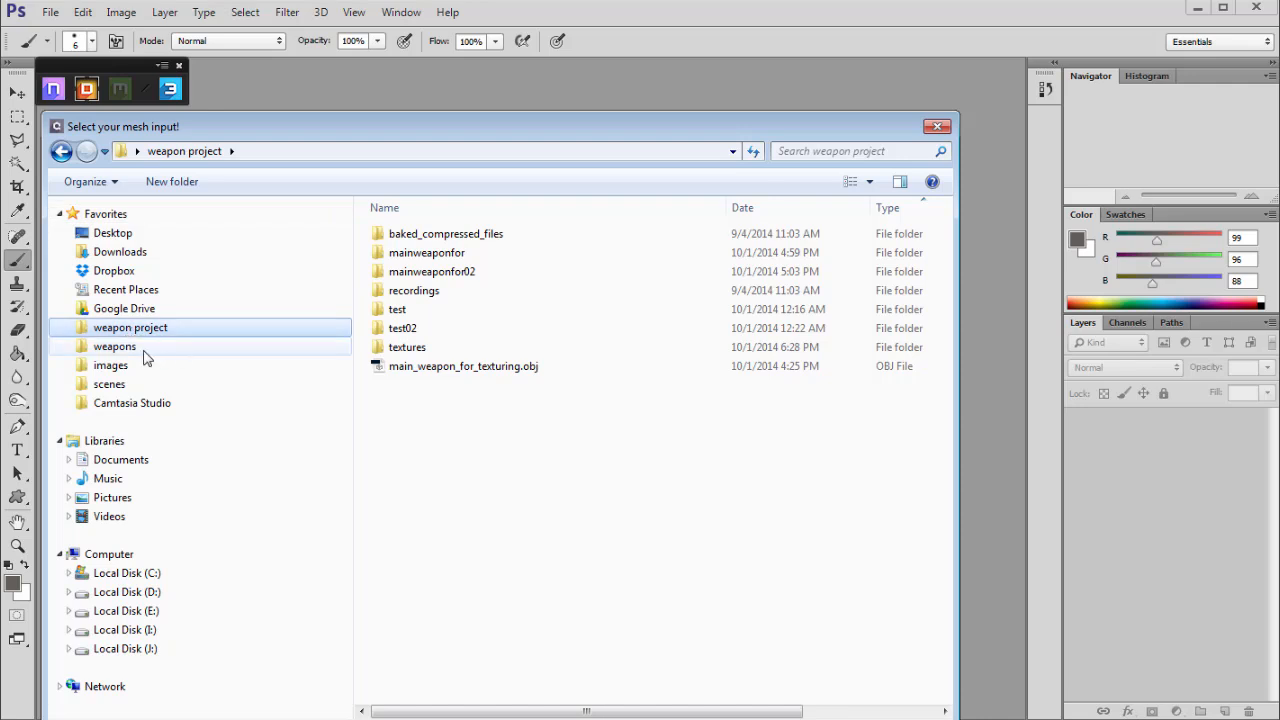
{"action": "left_click", "coordinate": [480, 367]}
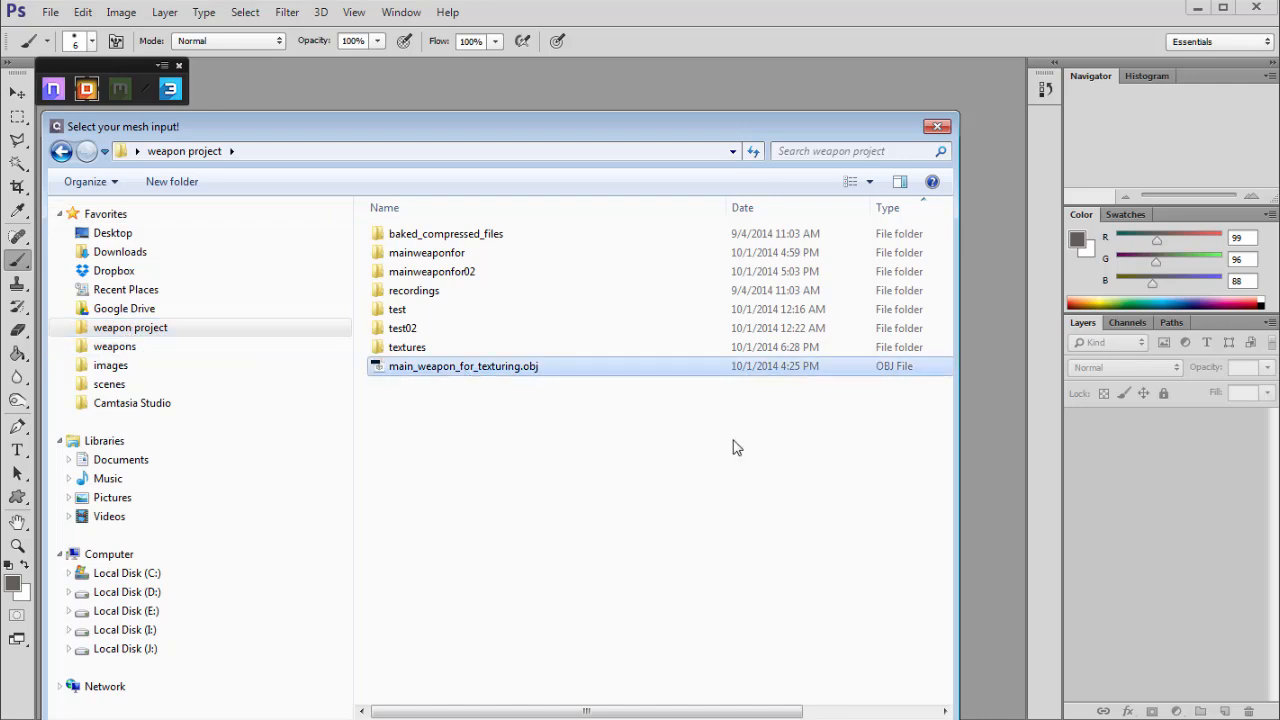
{"action": "double_click", "coordinate": [530, 366]}
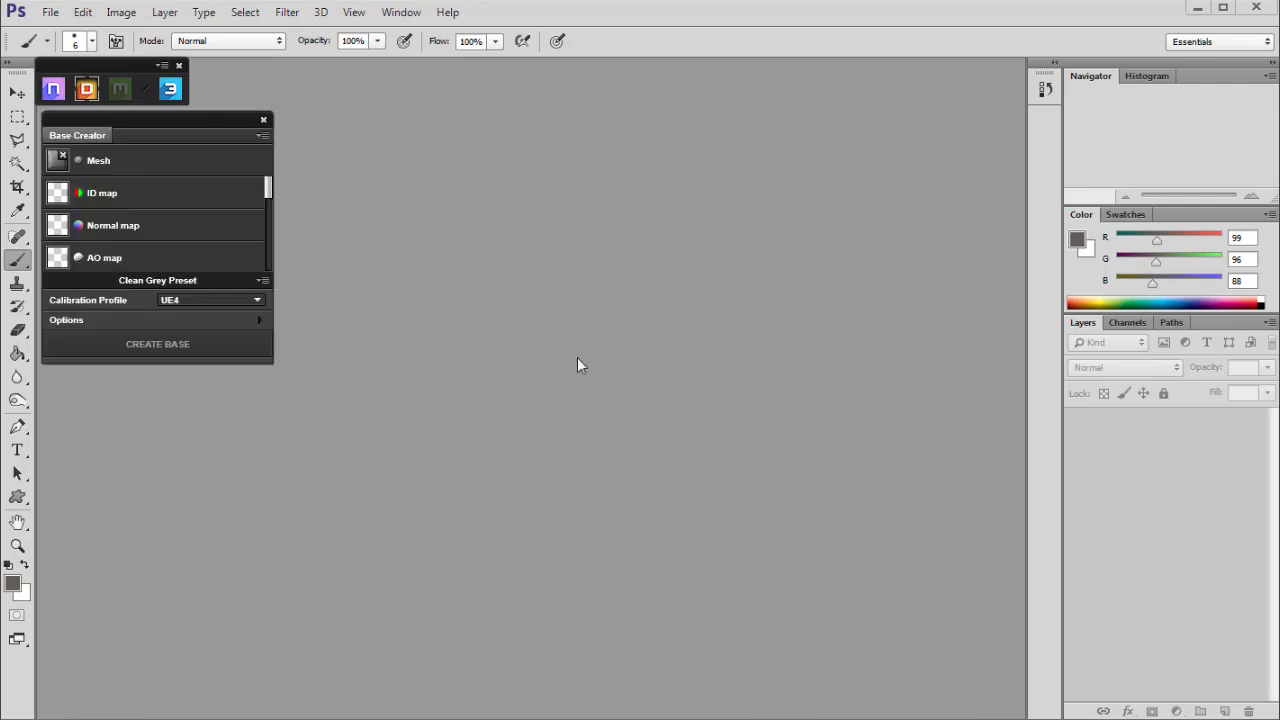
Load masks.tga from the weapon project folder as the ID map.
{"action": "left_click", "coordinate": [97, 188]}
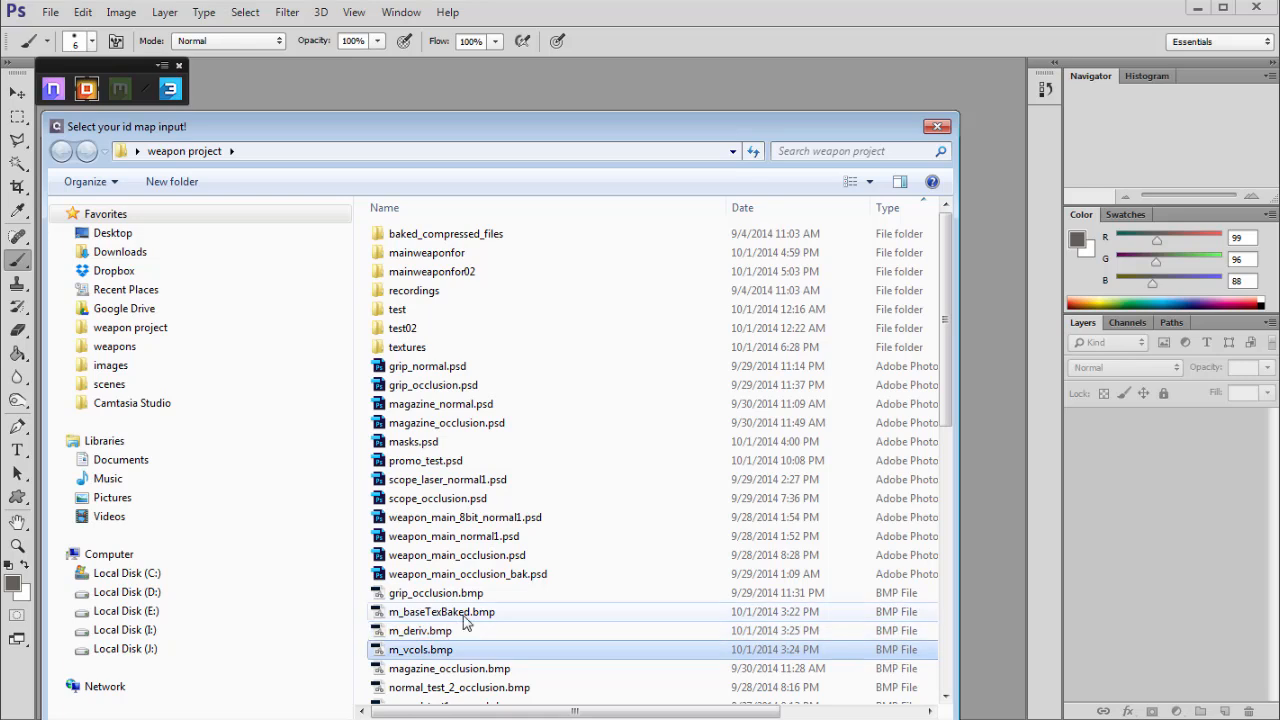
{"action": "scroll", "coordinate": [525, 611], "scroll_direction": "down", "scroll_amount": 10}
{"action": "left_click", "coordinate": [410, 392]}
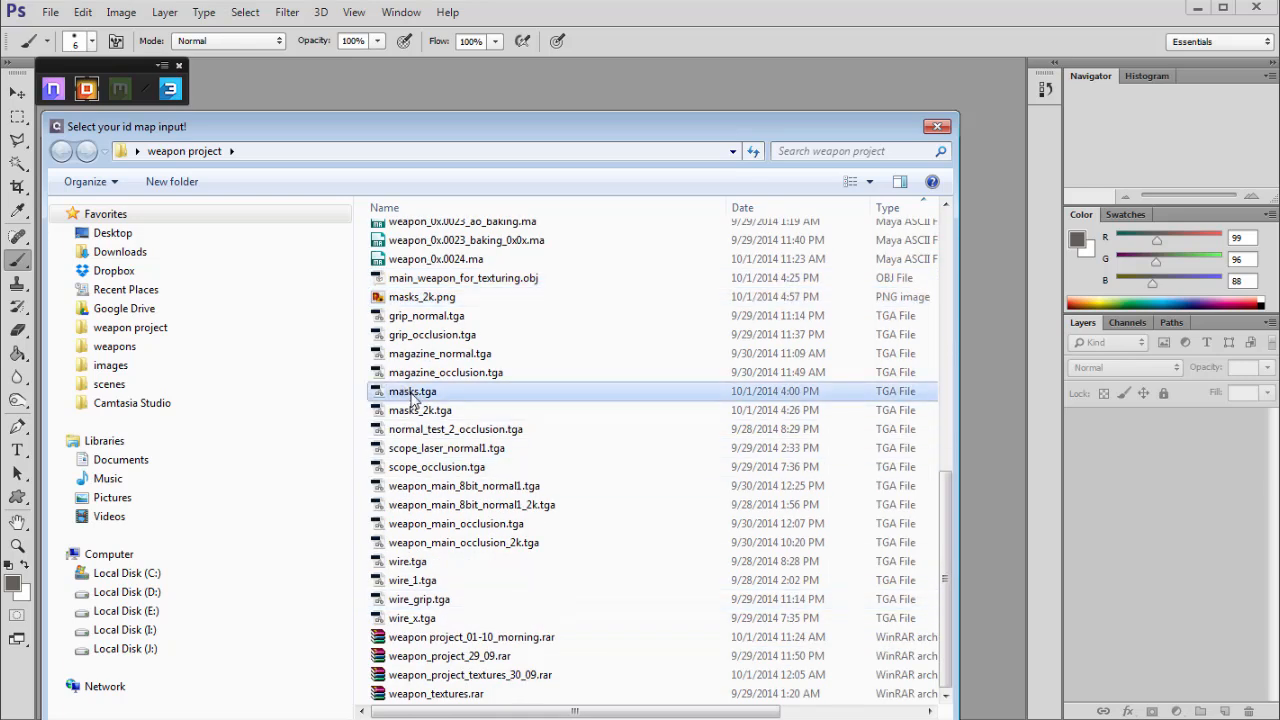
{"action": "key", "text": "Return"}
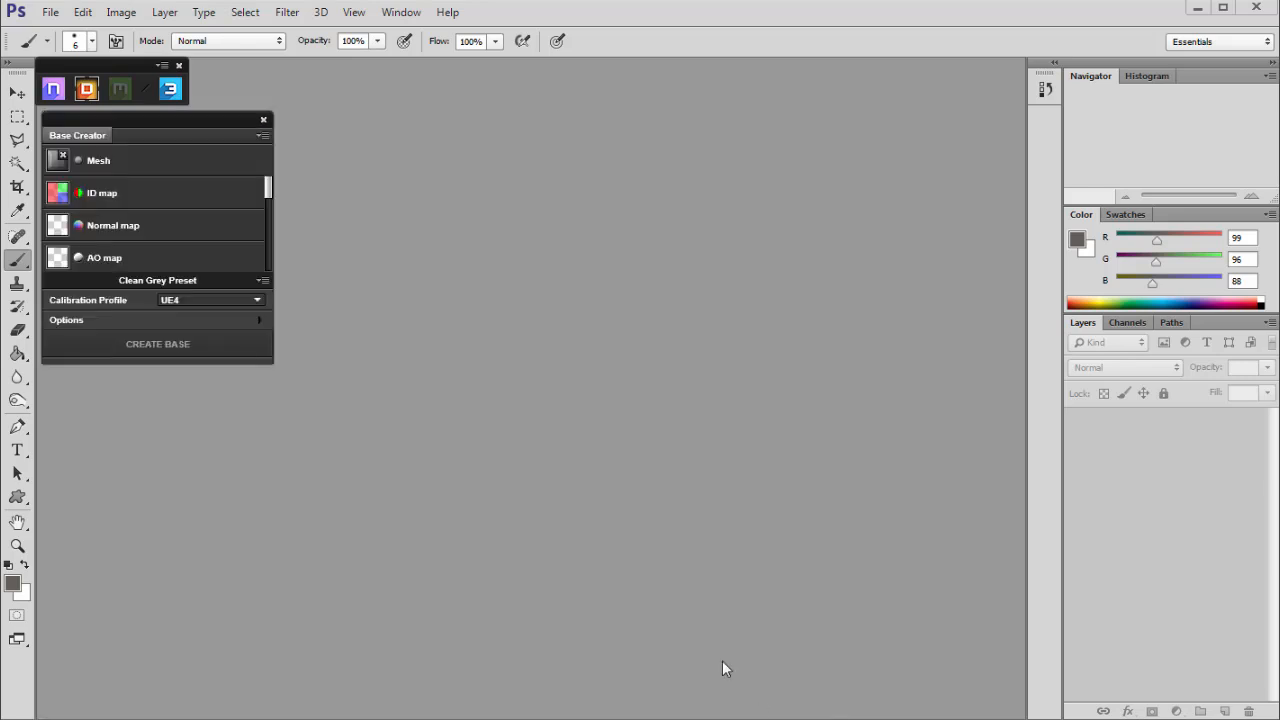
Load weapon_main_8bit_normal1.tga as the normal map.
{"action": "left_click", "coordinate": [113, 230]}
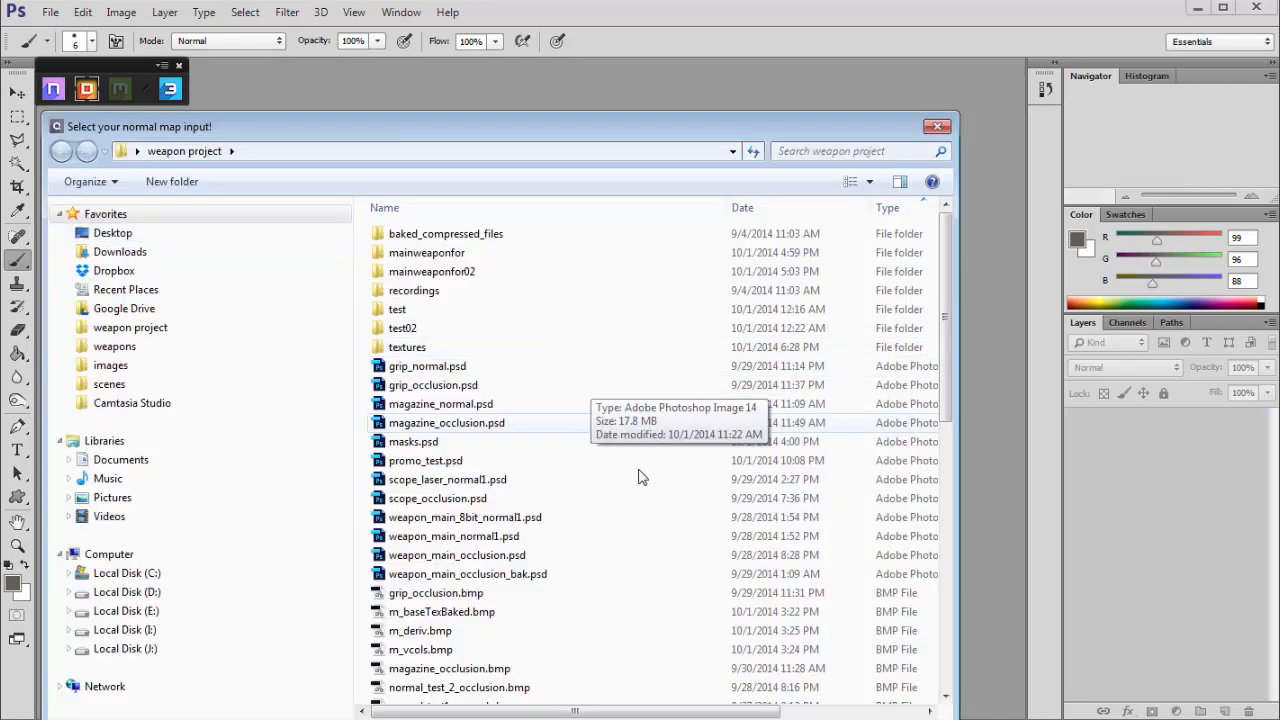
{"action": "left_click_drag", "start_coordinate": [945, 288], "coordinate": [931, 502]}
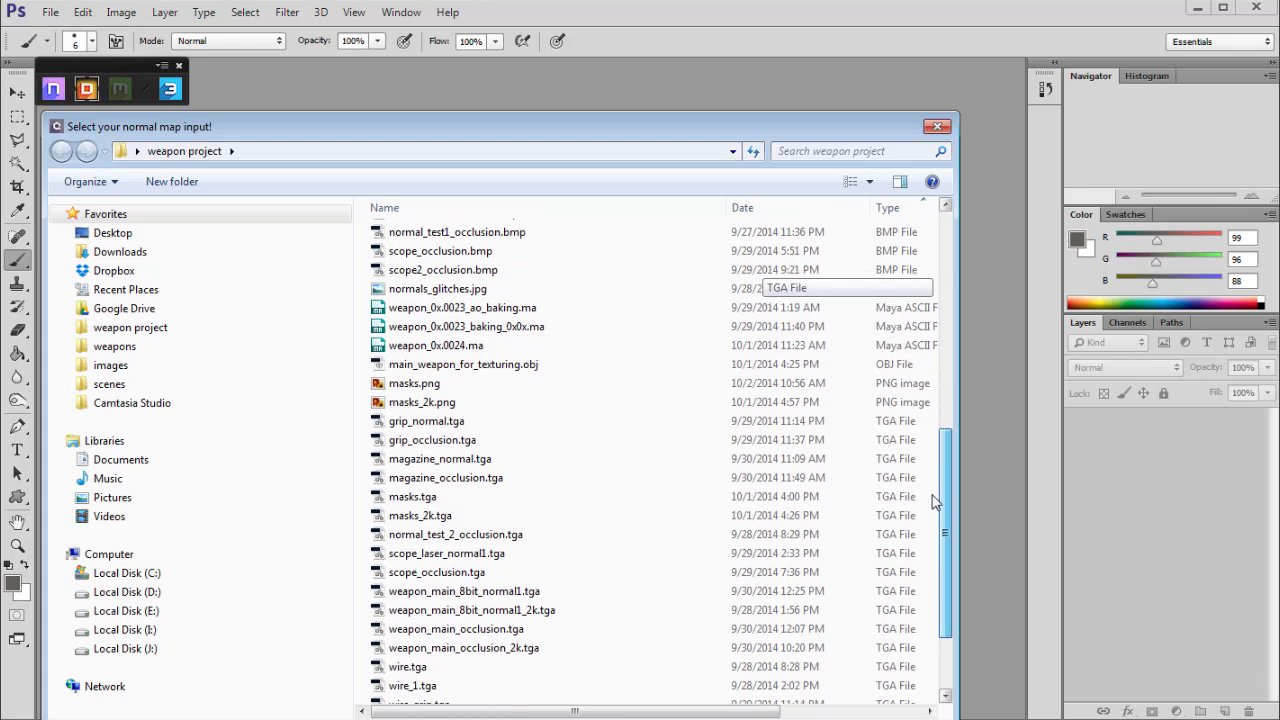
{"action": "left_click", "coordinate": [458, 597]}
{"action": "left_click", "coordinate": [800, 719]}
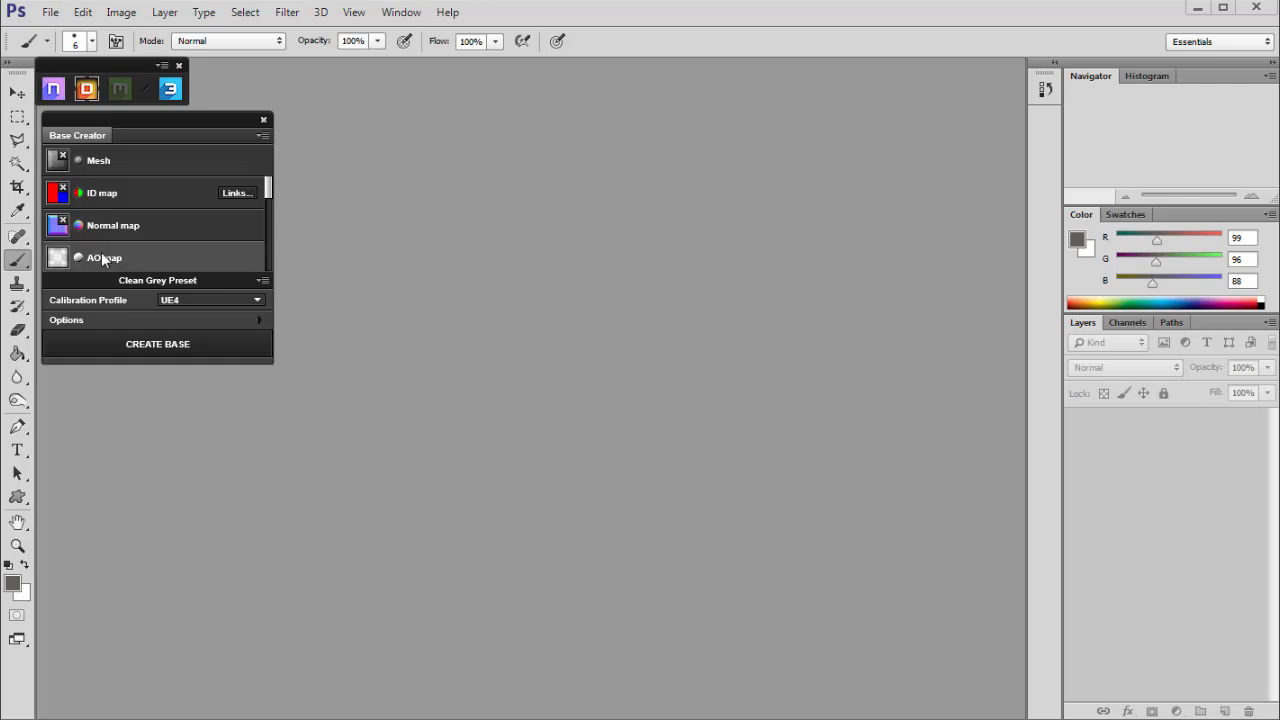
Load weapon_main_occlusion.tga as the AO map.
{"action": "left_click", "coordinate": [136, 259]}
{"action": "left_click_drag", "start_coordinate": [957, 237], "coordinate": [953, 512]}
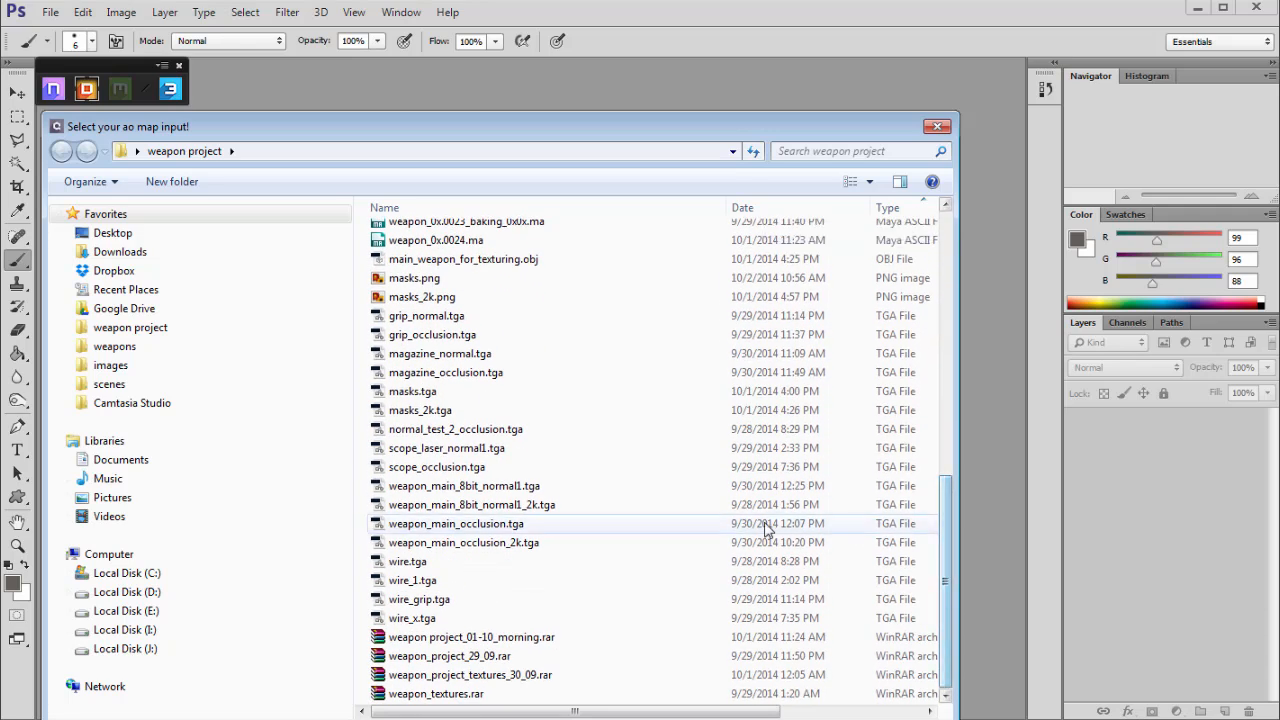
{"action": "left_click", "coordinate": [560, 523]}
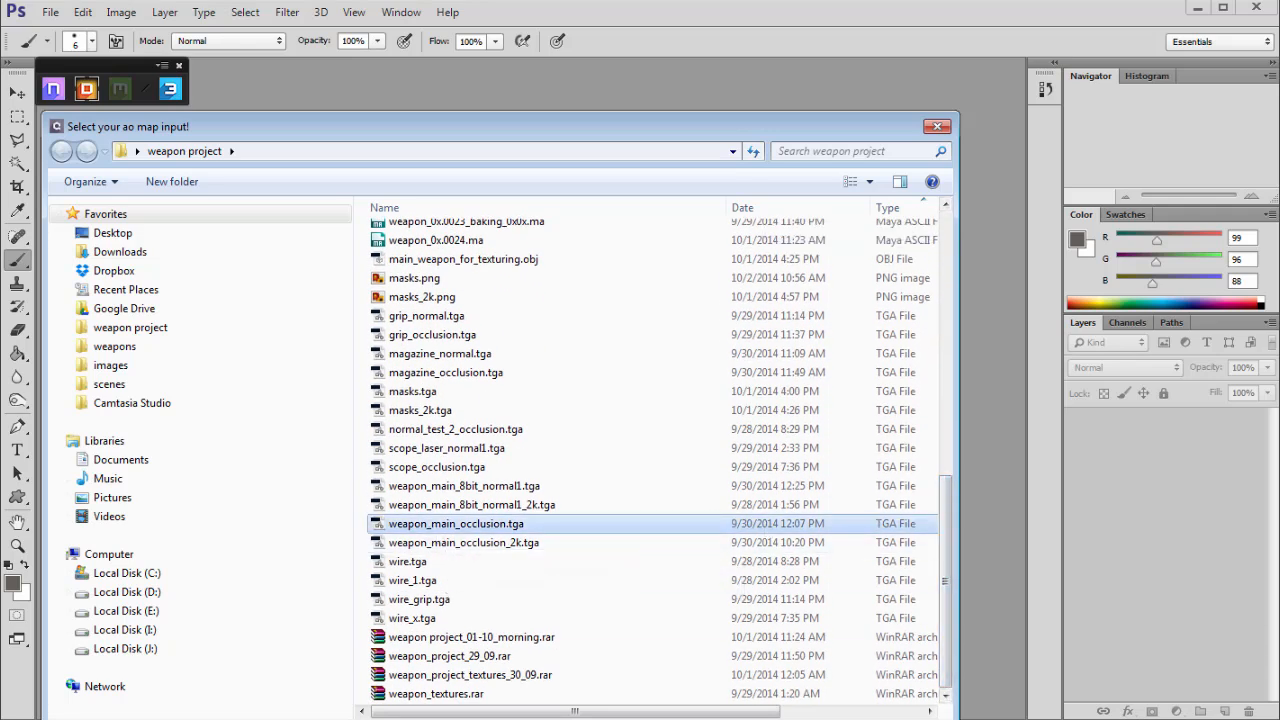
{"action": "left_click", "coordinate": [829, 669]}
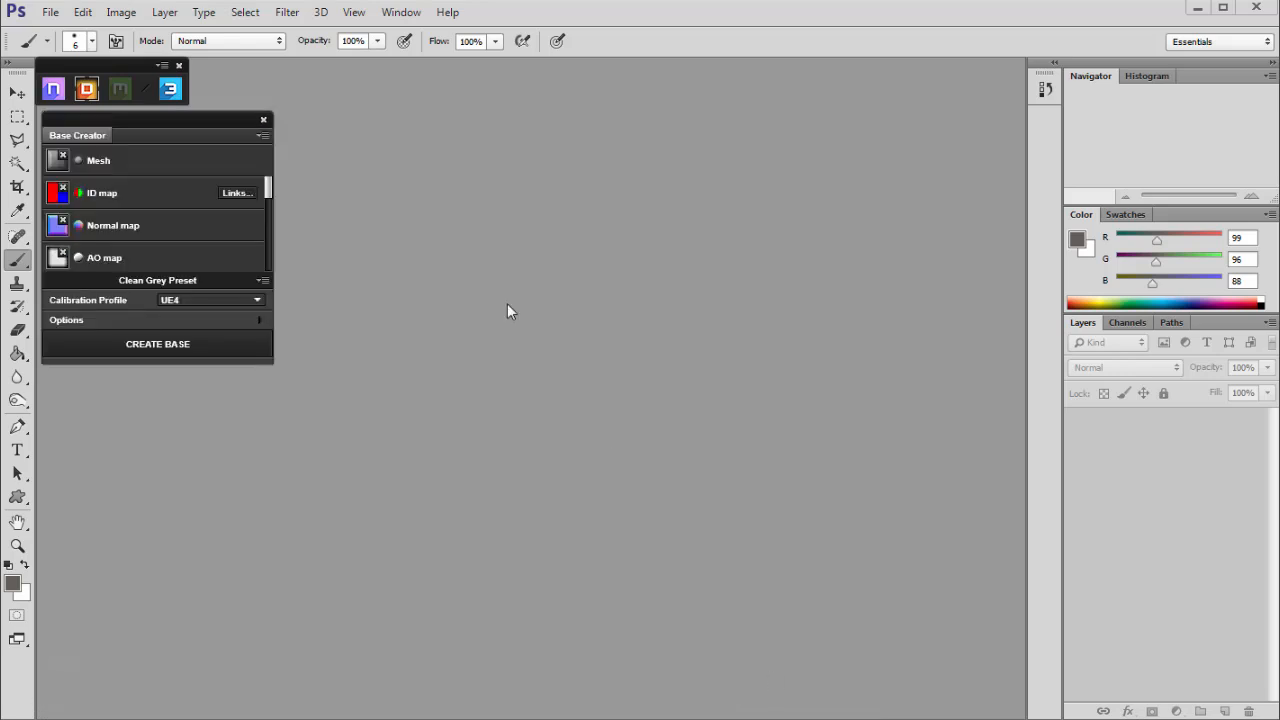
Enlarge the Base Creator, choose the UE4 calibration profile and expand the base options.
{"action": "left_click_drag", "start_coordinate": [214, 362], "coordinate": [198, 479]}
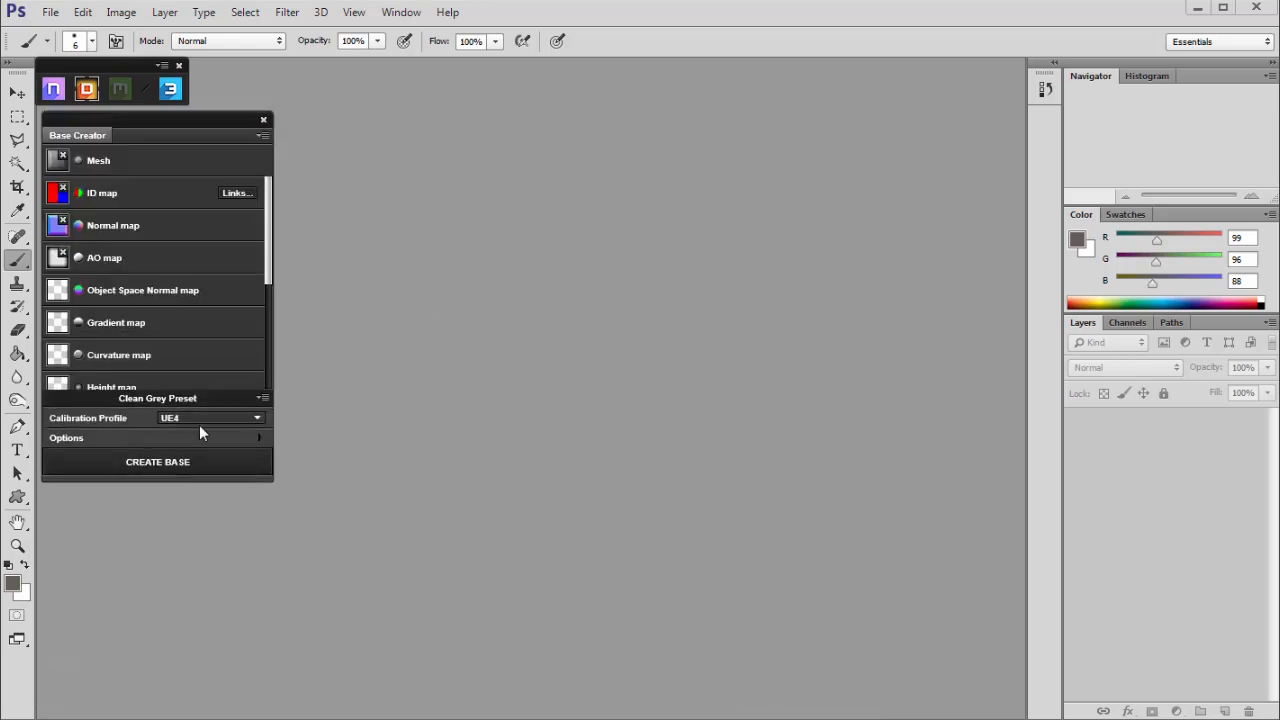
{"action": "left_click", "coordinate": [164, 420]}
{"action": "left_click", "coordinate": [182, 580]}
{"action": "left_click", "coordinate": [258, 439]}
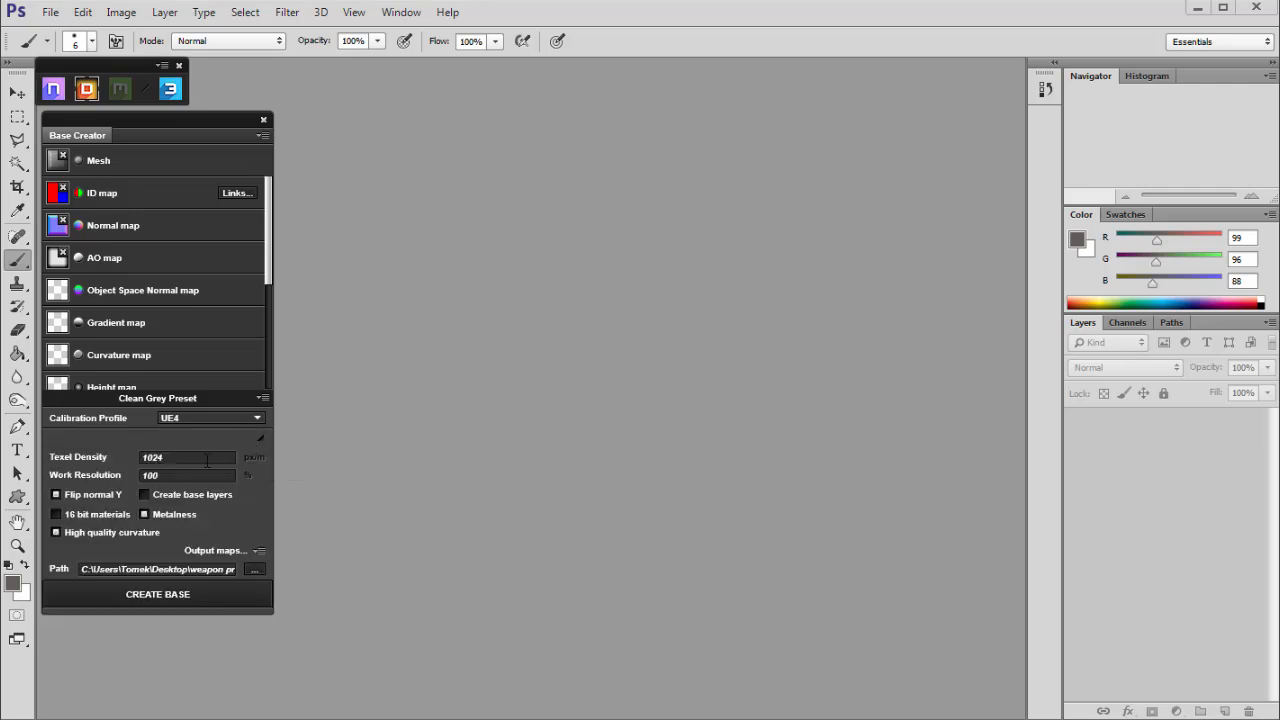
{"action": "left_click", "coordinate": [177, 476]}
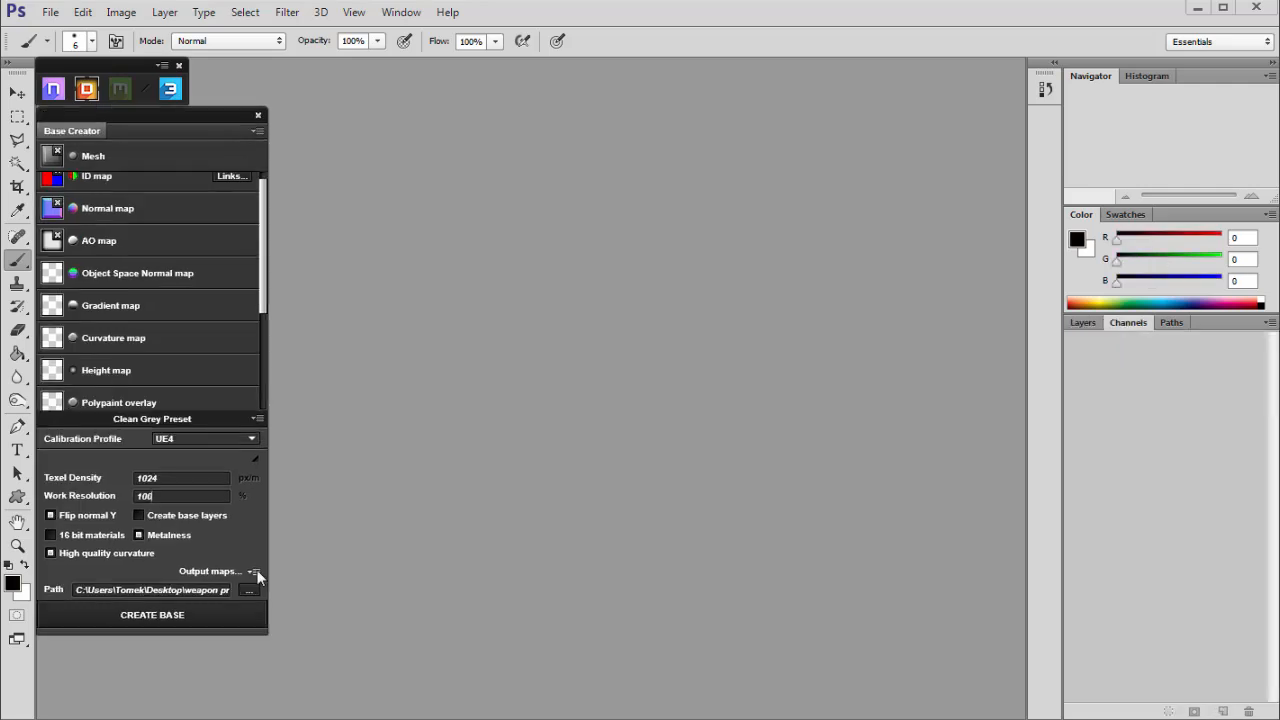
Enable Albedo and disable Metalness in the base's output maps.
{"action": "left_click", "coordinate": [252, 571]}
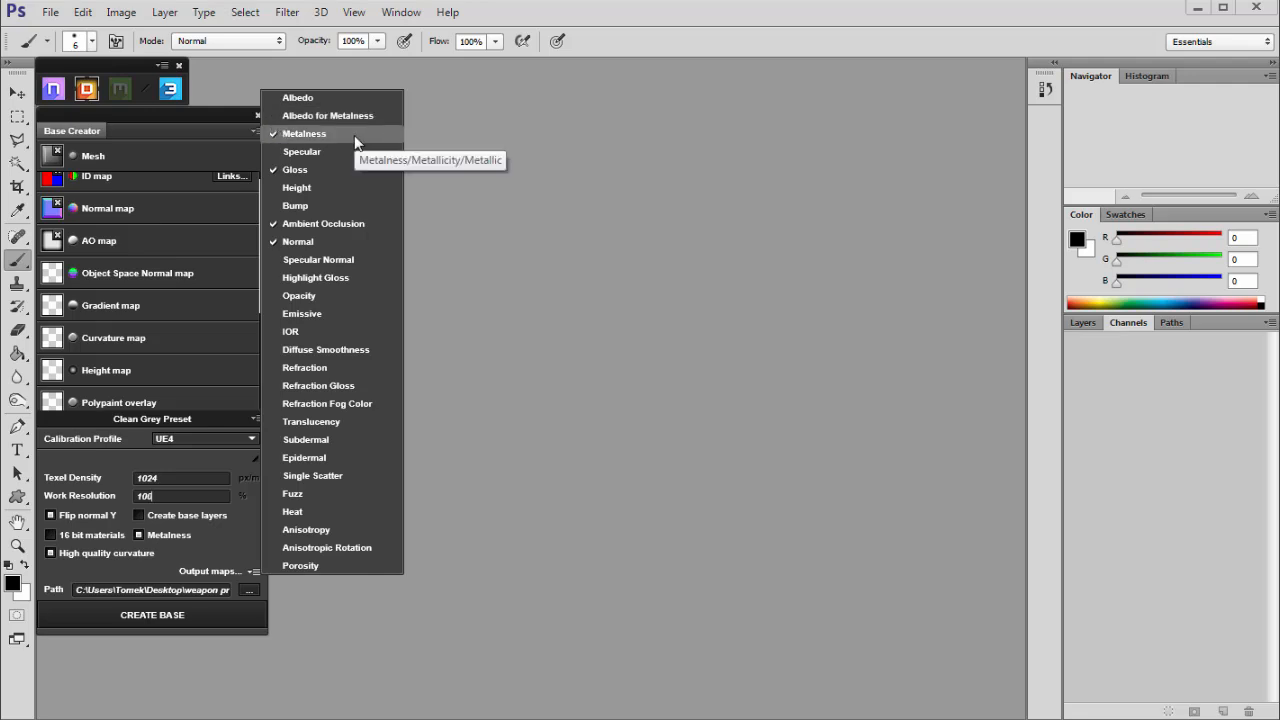
{"action": "left_click", "coordinate": [272, 135]}
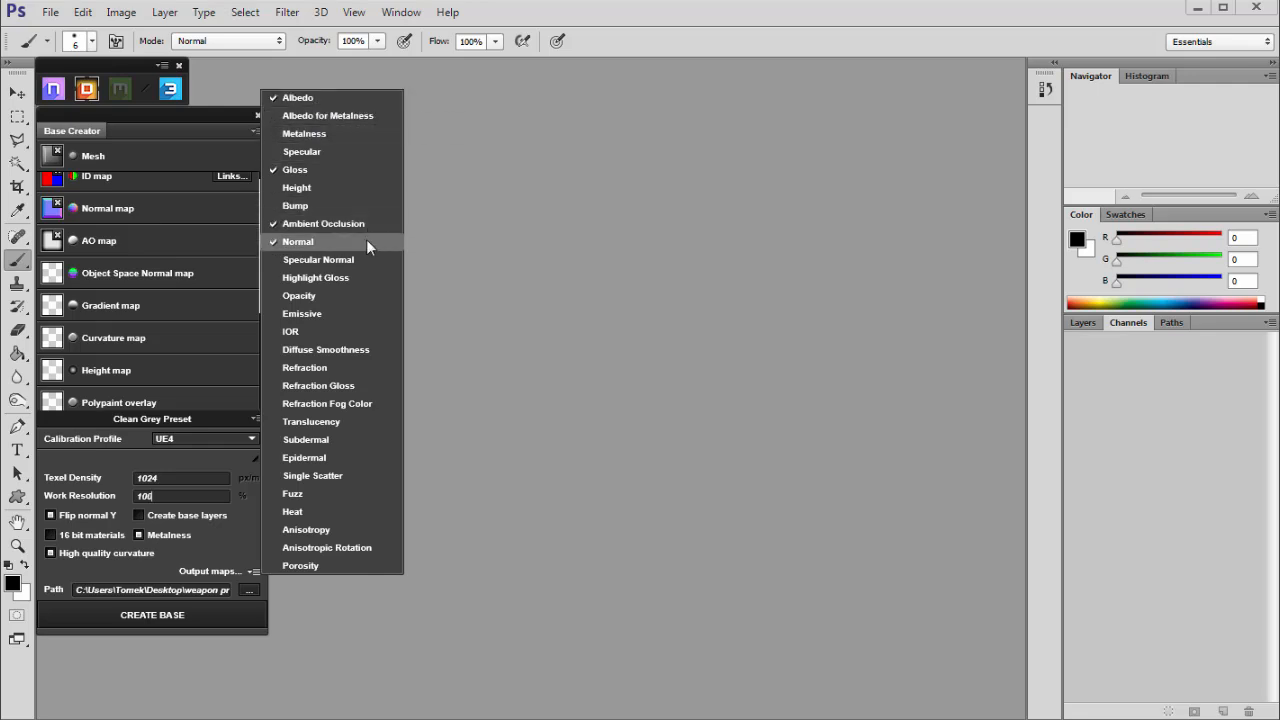
{"action": "left_click", "coordinate": [210, 555]}
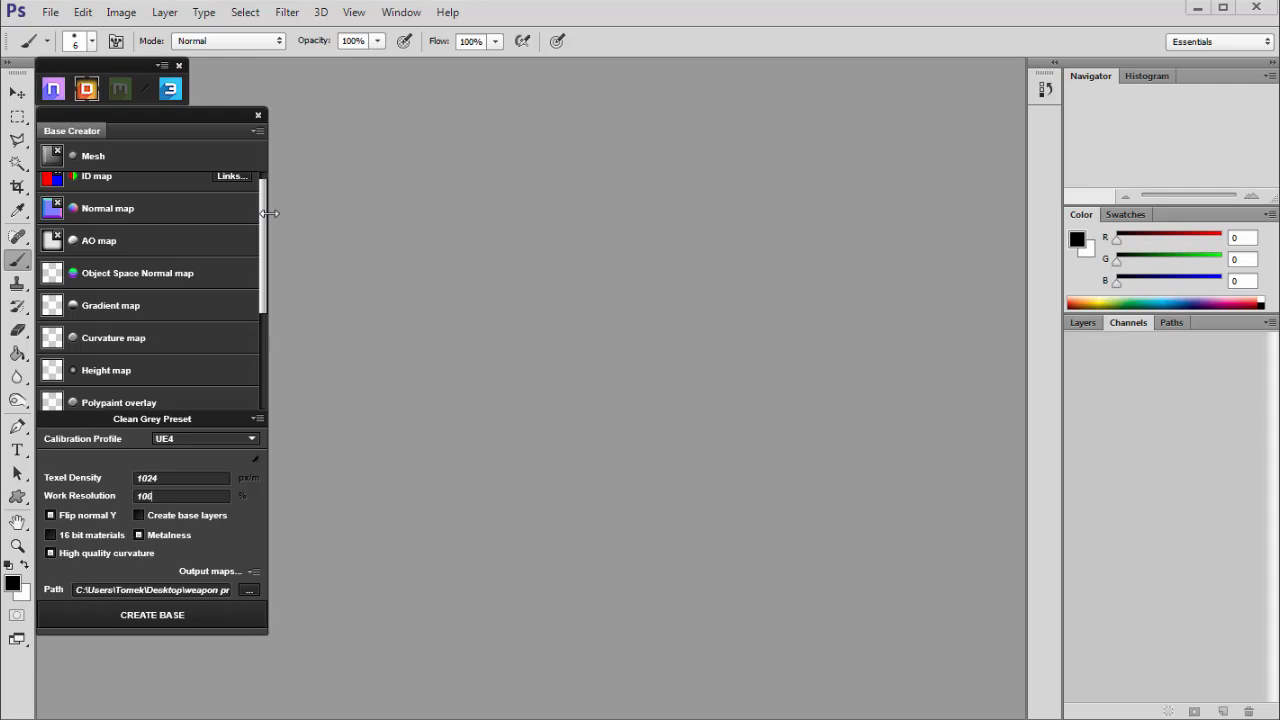
Open the link editor for the ID map and link the brown receiver color to the Gold metal material.
{"action": "scroll", "coordinate": [256, 195], "scroll_direction": "up", "scroll_amount": 1}
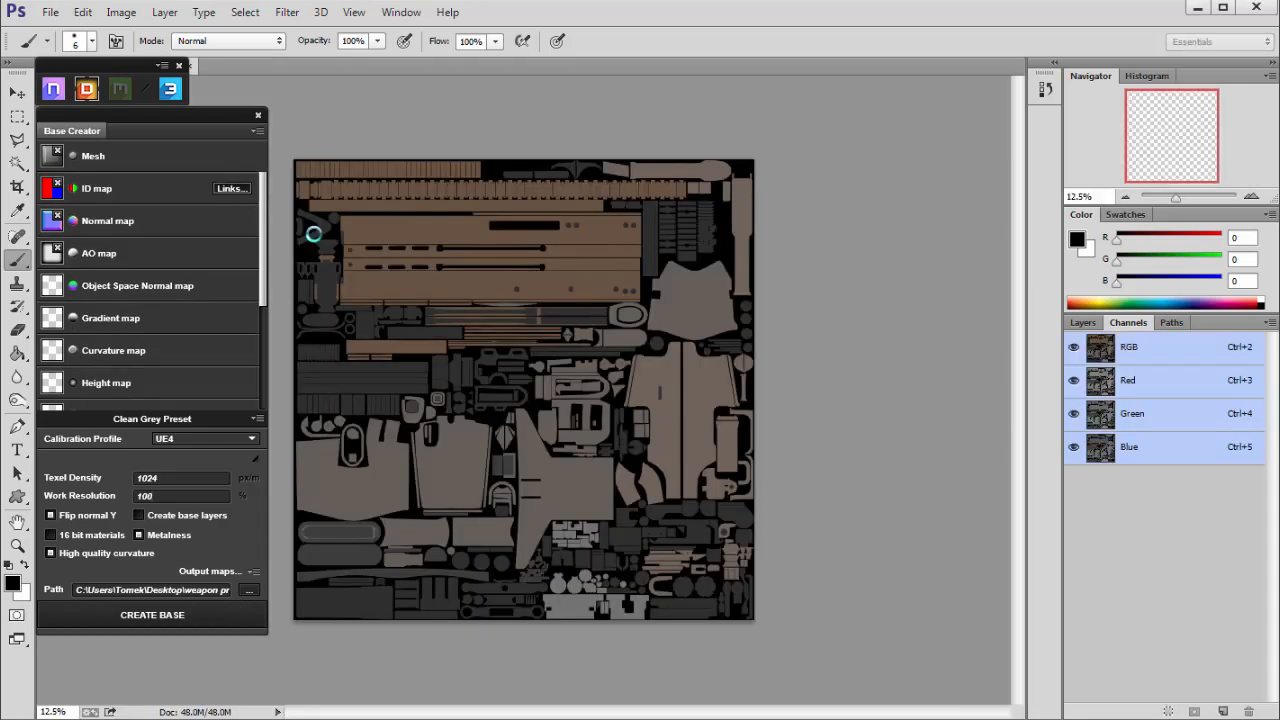
{"action": "left_click", "coordinate": [231, 188]}
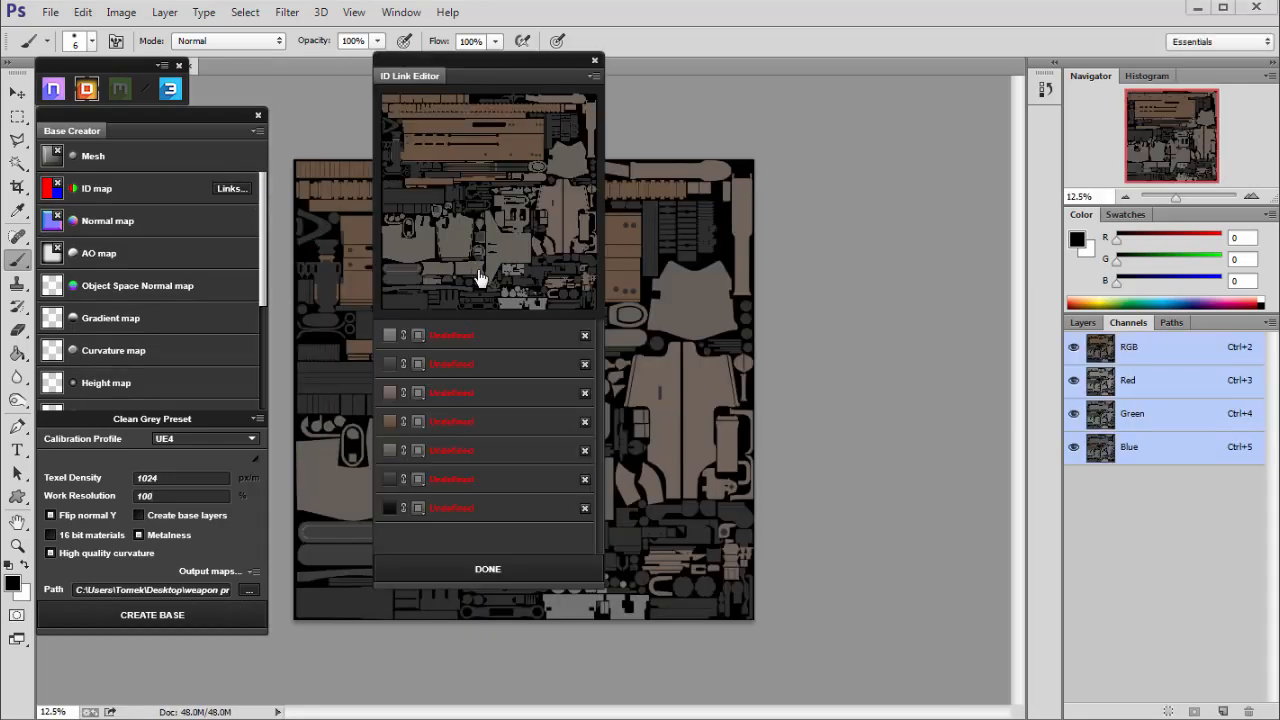
{"action": "left_click_drag", "start_coordinate": [495, 63], "coordinate": [658, 68]}
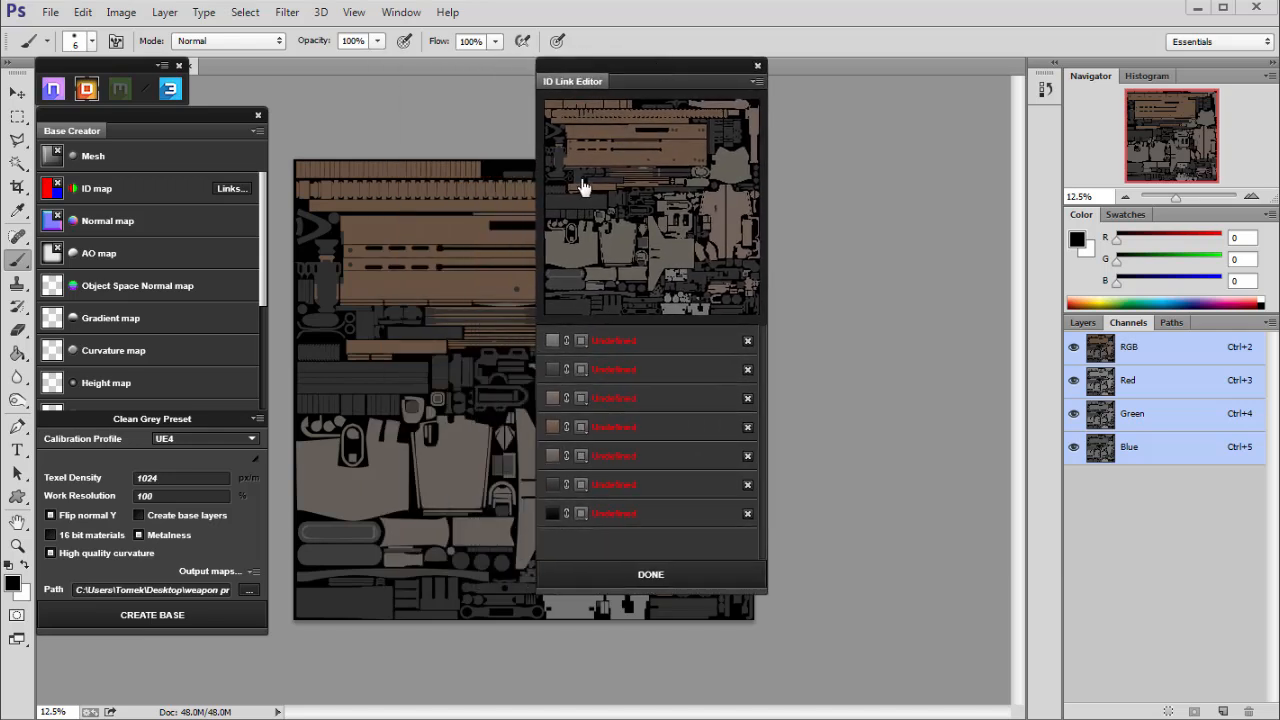
{"action": "left_click", "coordinate": [597, 163]}
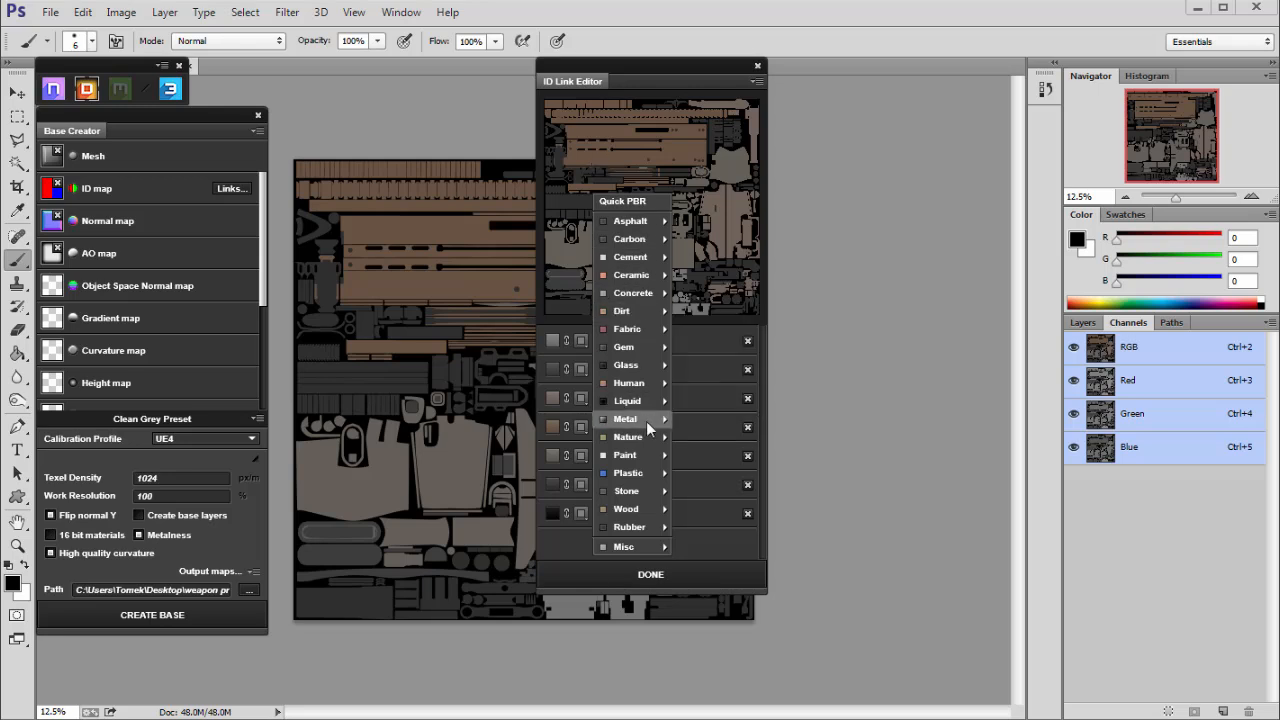
{"action": "mouse_move", "coordinate": [644, 422]}
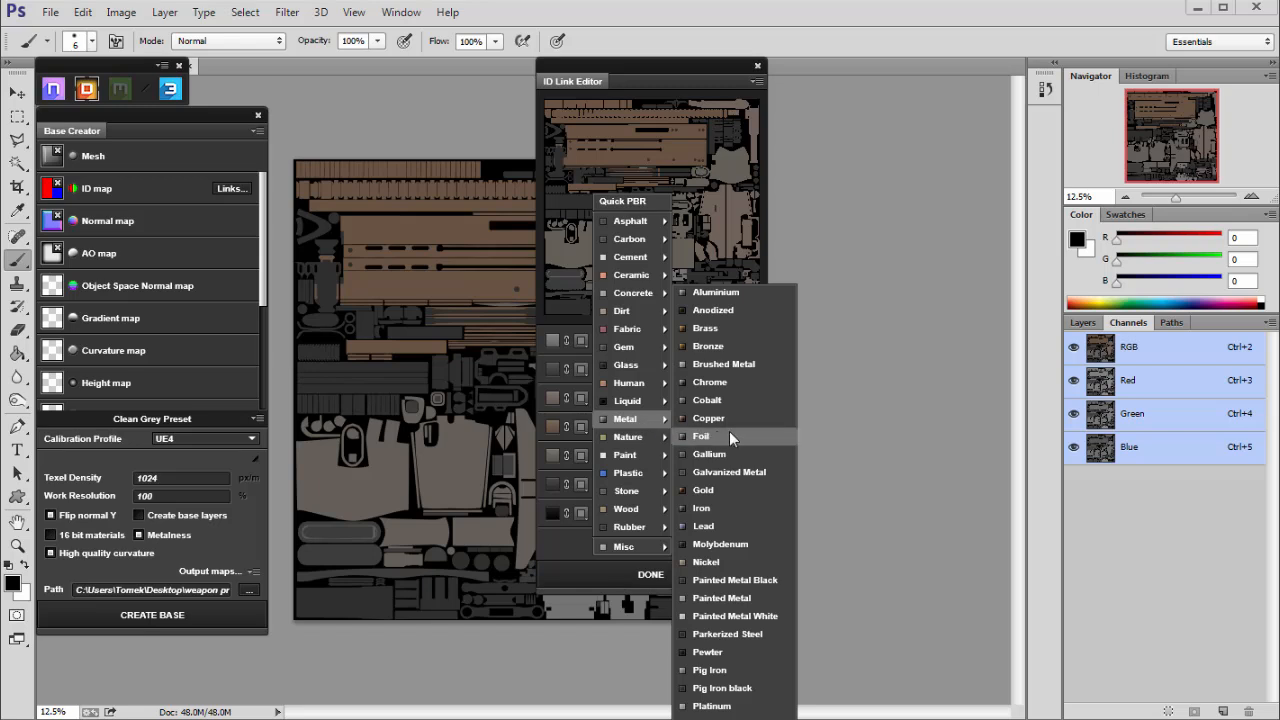
{"action": "left_click", "coordinate": [712, 490]}
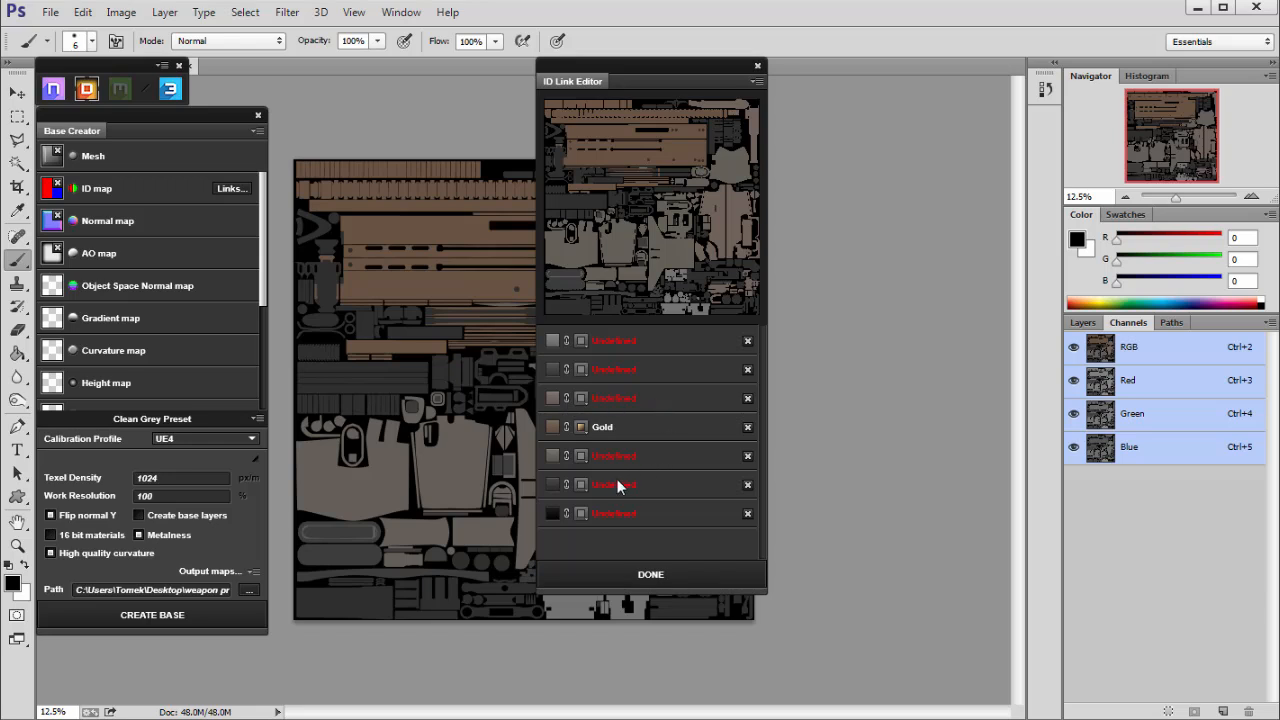
Link the light gray ID color below the Gold entry to ABS plastic and the black color to Steel metal.
{"action": "left_click", "coordinate": [613, 253]}
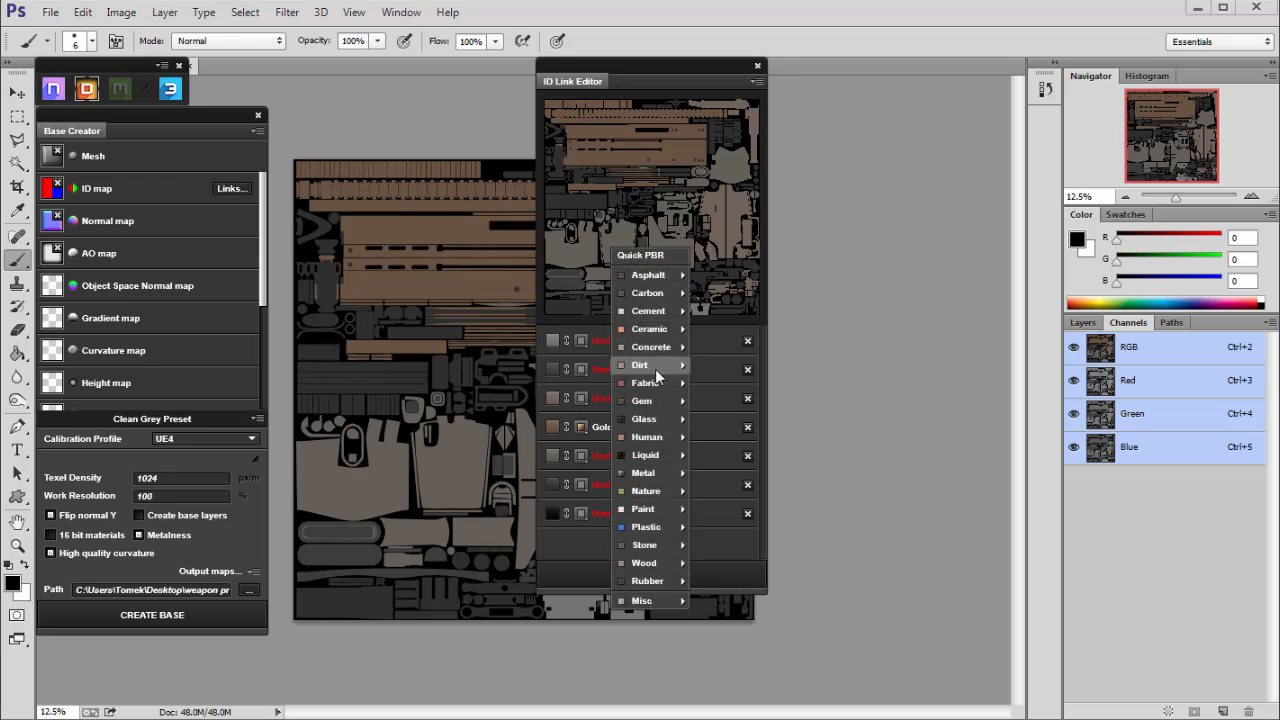
{"action": "mouse_move", "coordinate": [660, 525]}
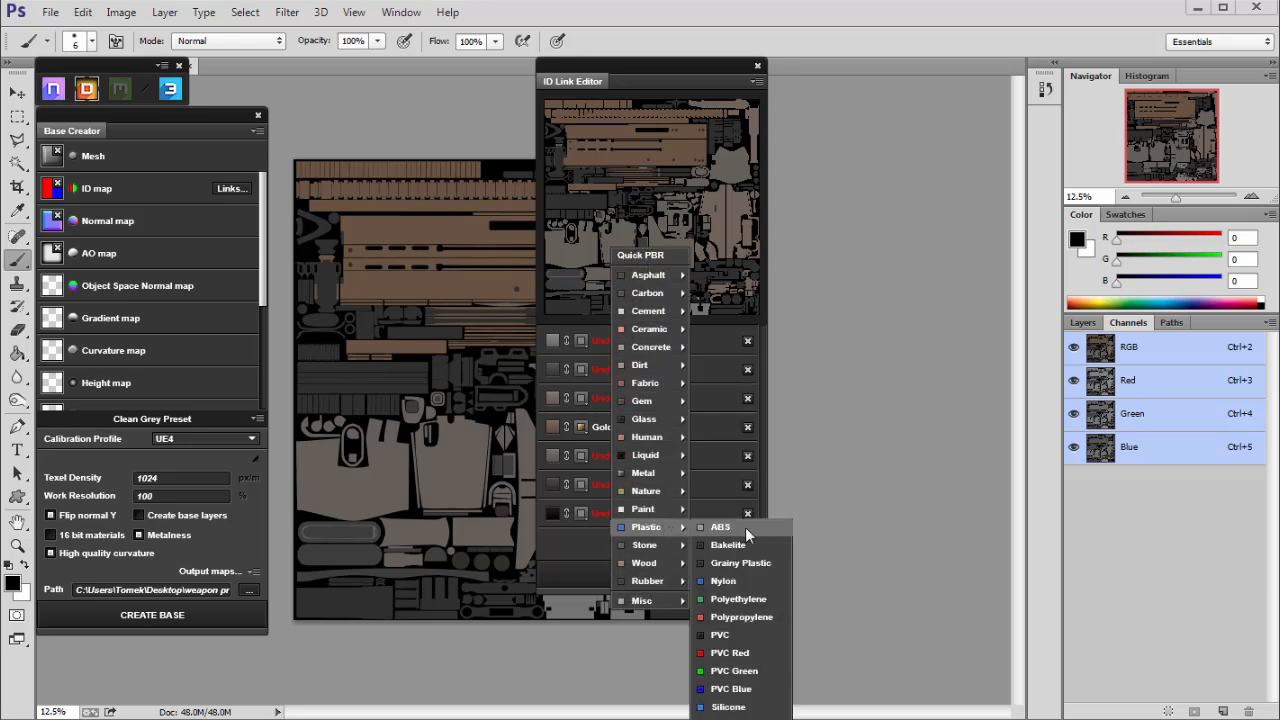
{"action": "left_click", "coordinate": [726, 527]}
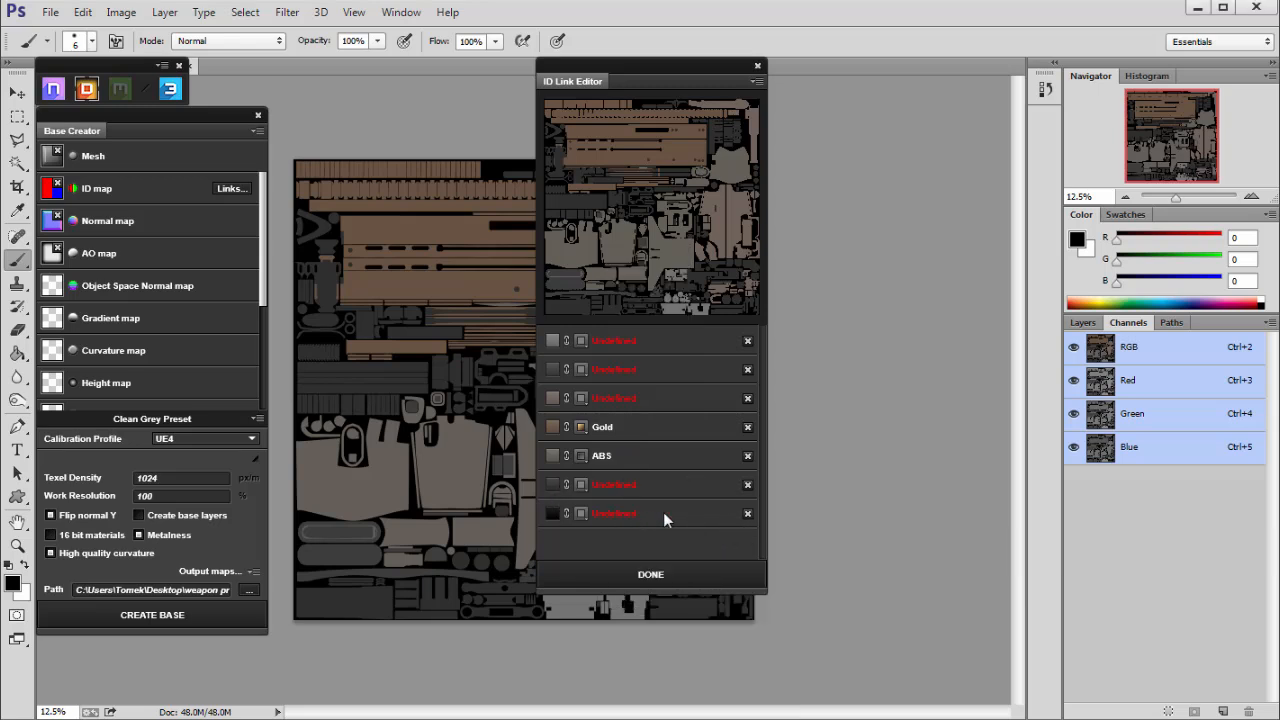
{"action": "left_click", "coordinate": [581, 514]}
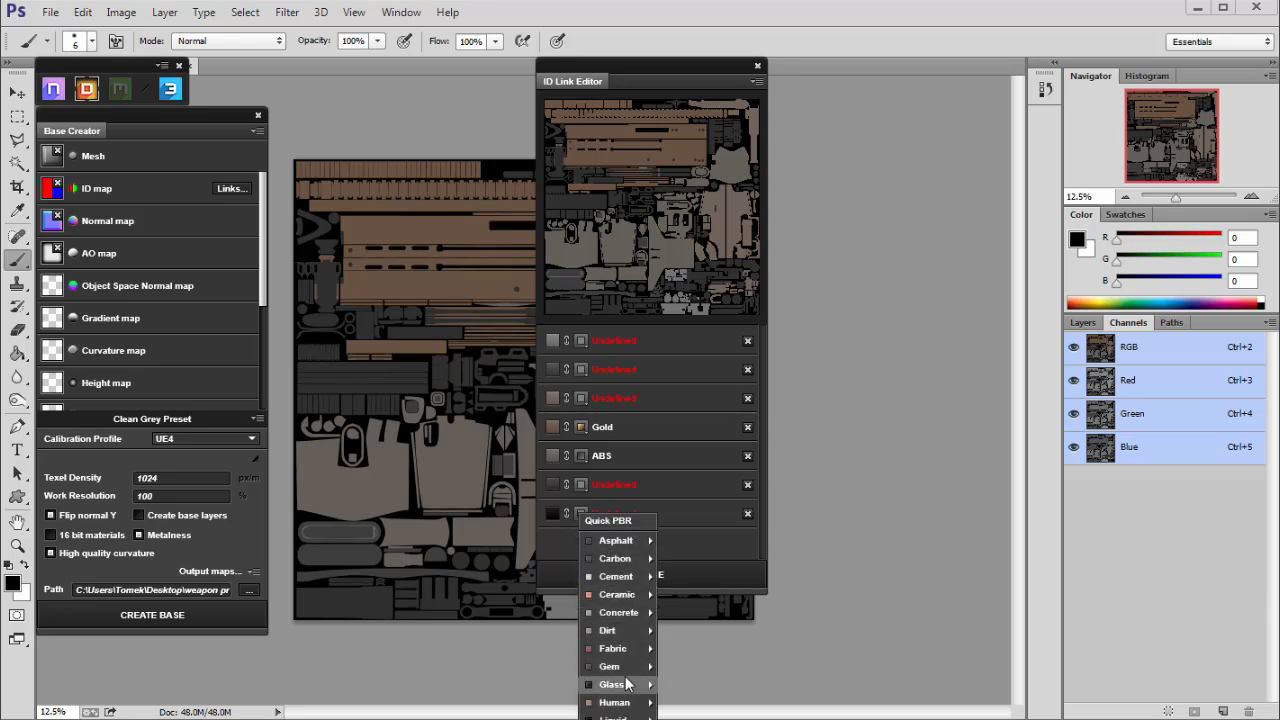
{"action": "mouse_move", "coordinate": [640, 650]}
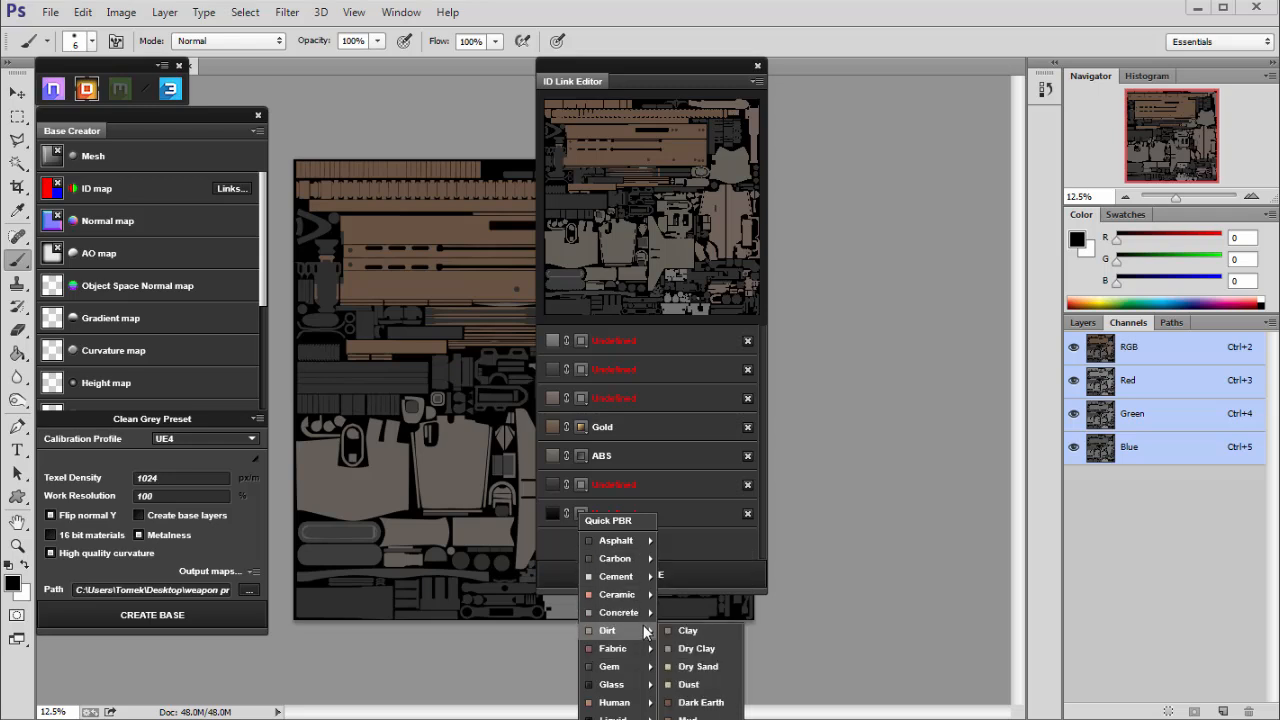
{"action": "mouse_move", "coordinate": [618, 719]}
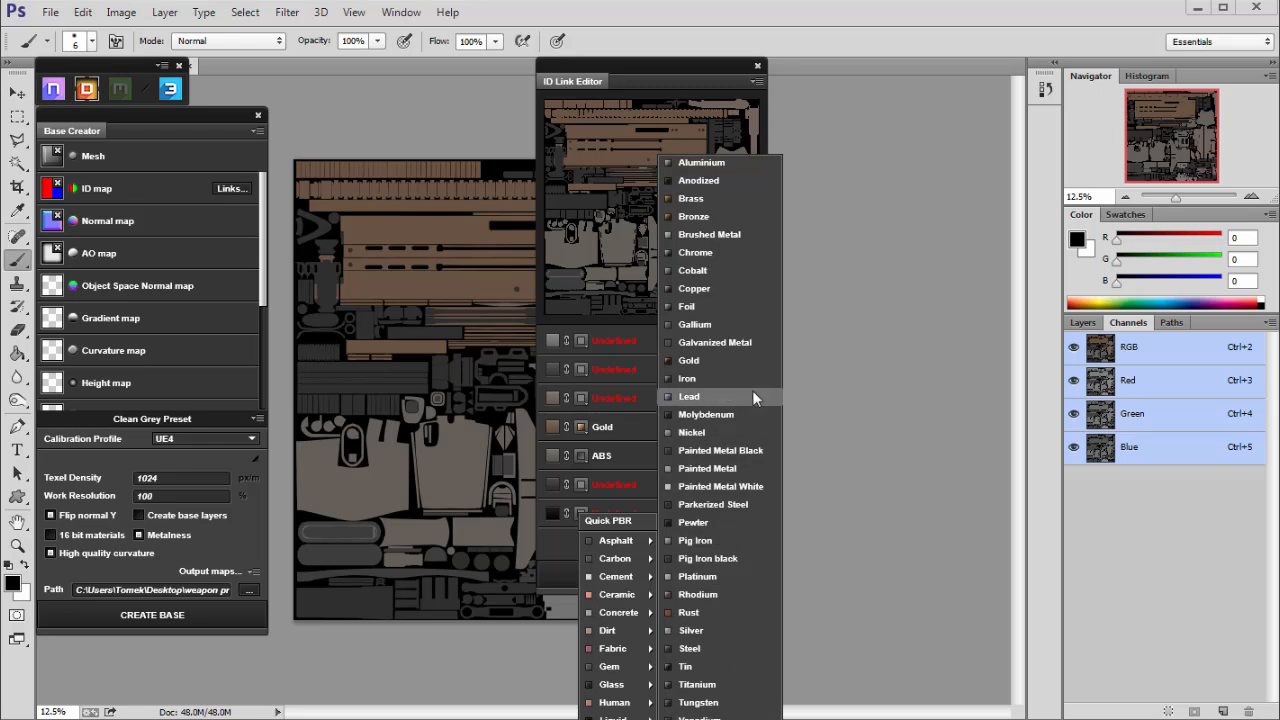
{"action": "left_click", "coordinate": [722, 649]}
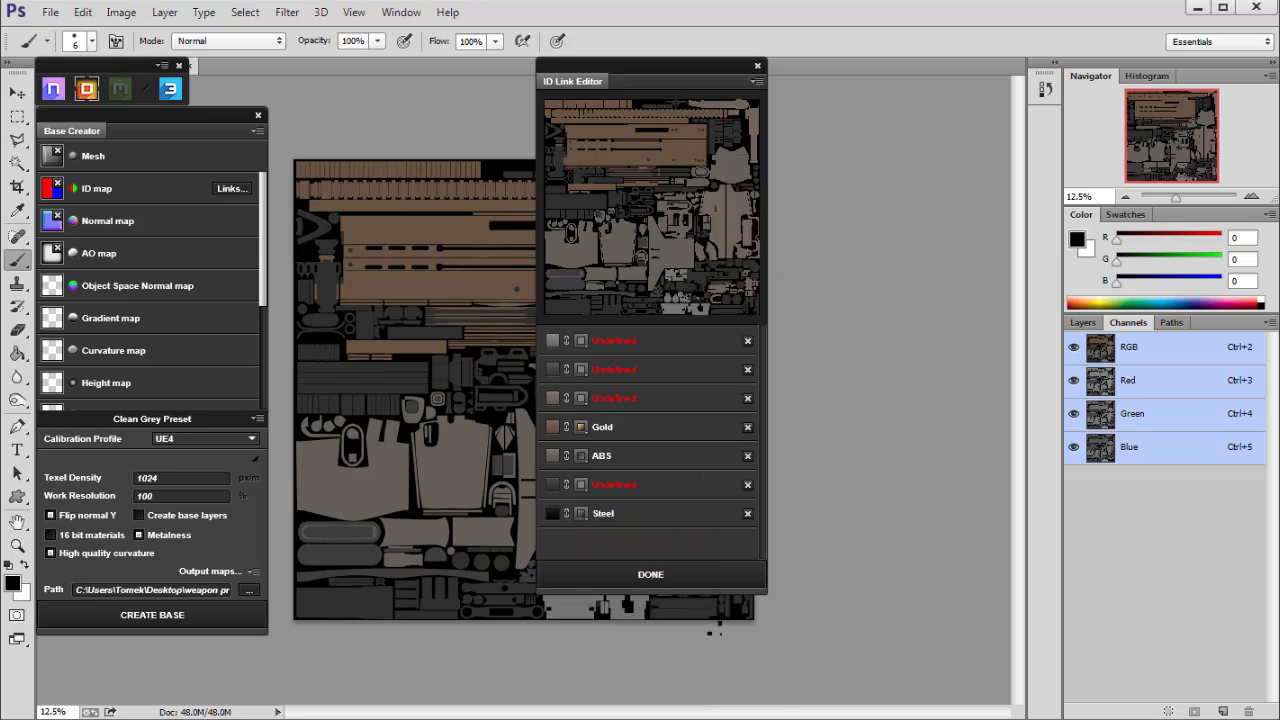
Link the pinkish-gray ID color to Teflon plastic and the first light gray color to Silver metal, and finish the ID linking.
{"action": "left_click", "coordinate": [581, 398]}
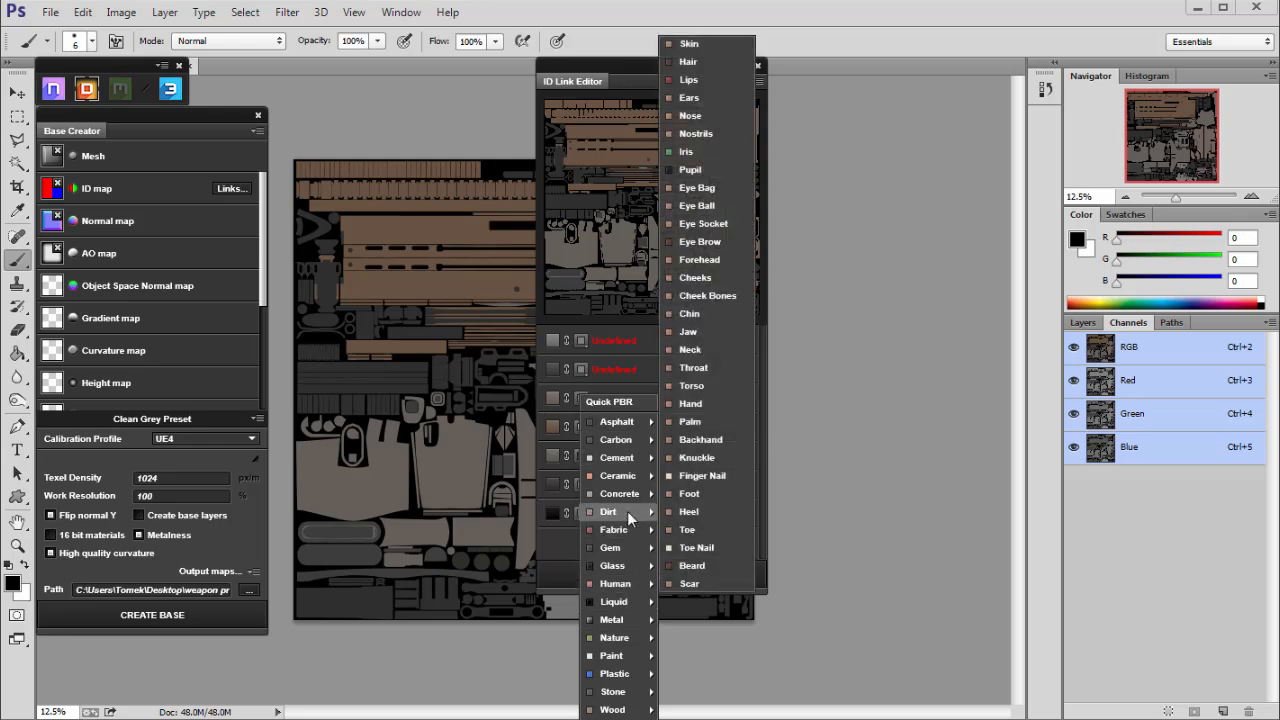
{"action": "mouse_move", "coordinate": [628, 673]}
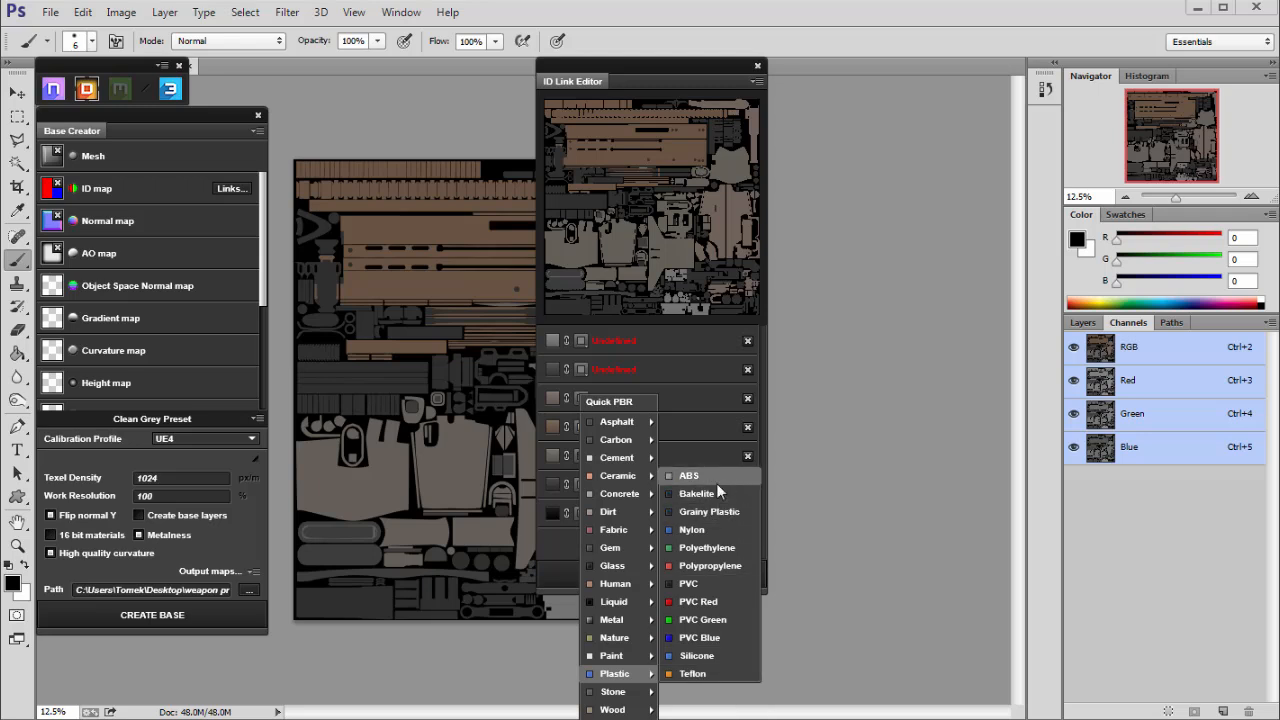
{"action": "left_click", "coordinate": [704, 679]}
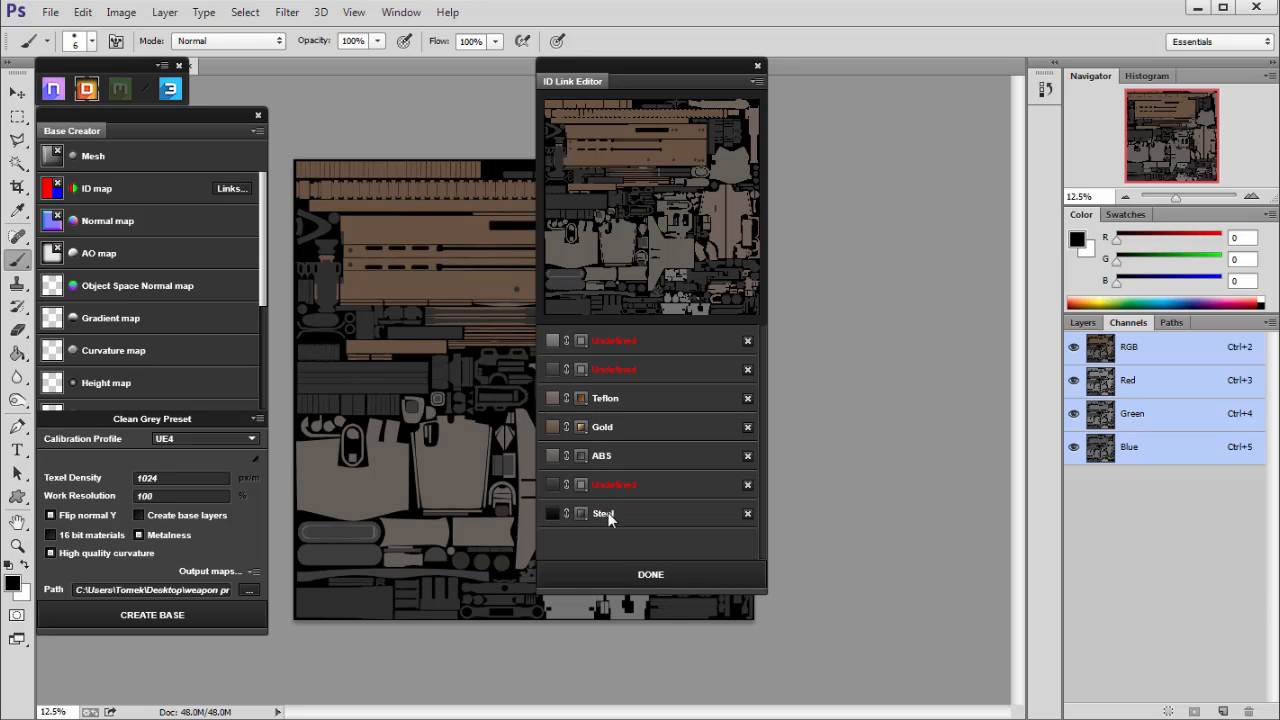
{"action": "left_click", "coordinate": [581, 341]}
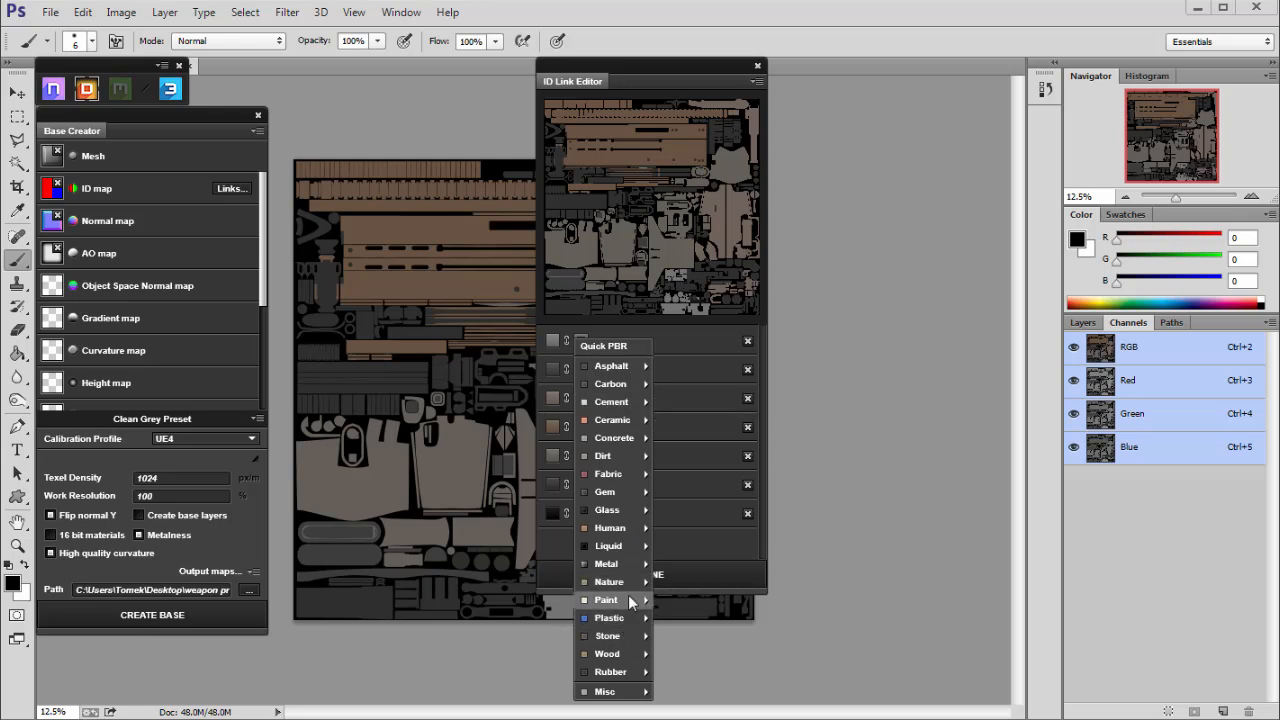
{"action": "mouse_move", "coordinate": [633, 563]}
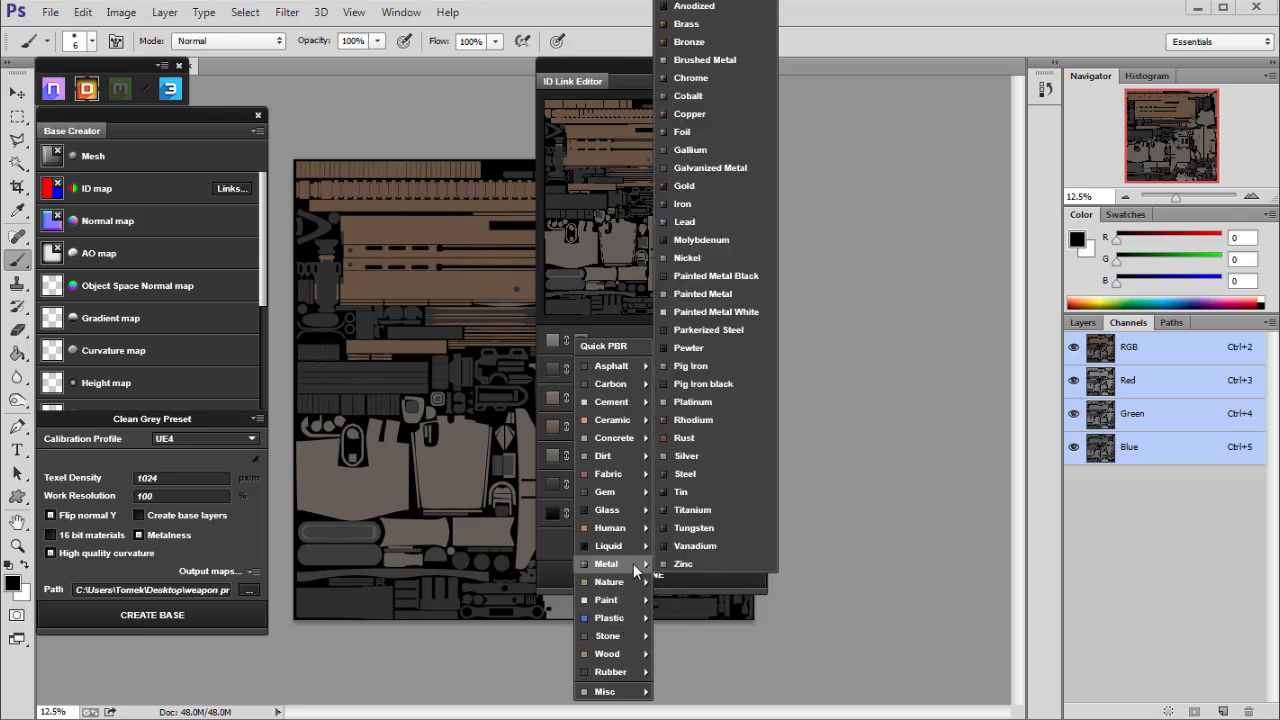
{"action": "left_click", "coordinate": [696, 460]}
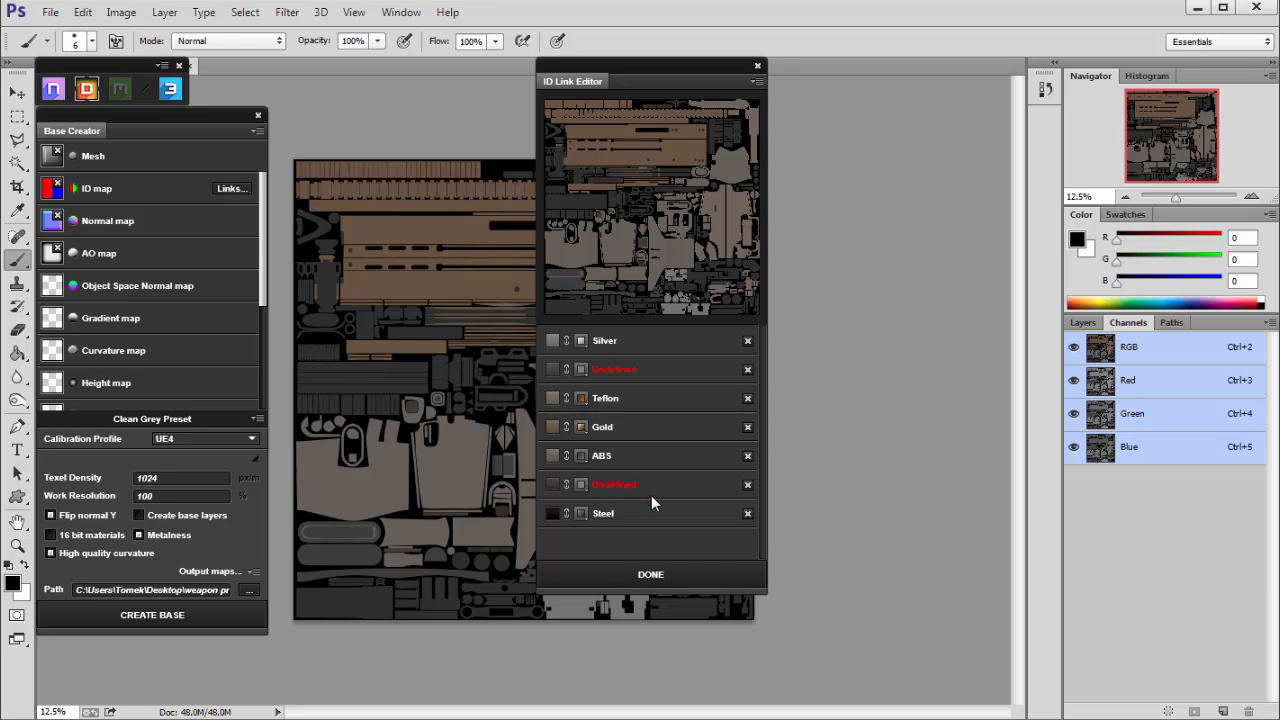
{"action": "left_click", "coordinate": [643, 576]}
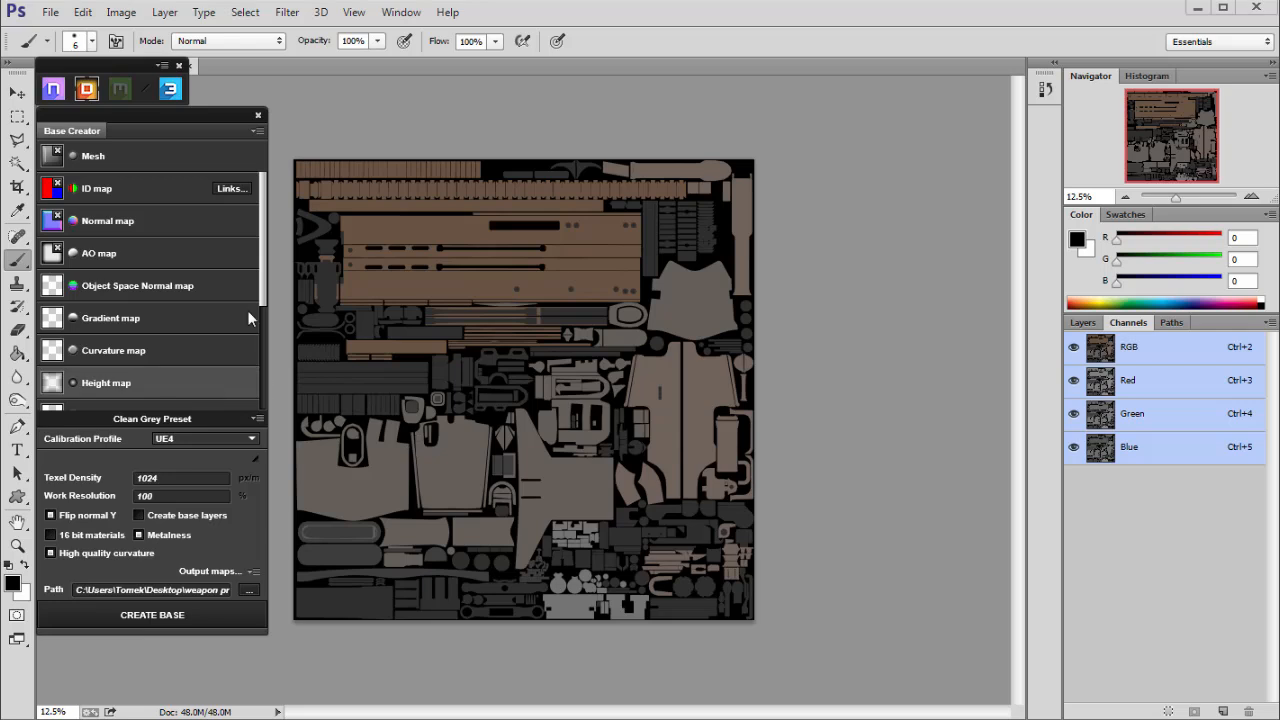
Create the base, and arrange the layer stack panel and Quixel toolbar clear of the document tabs, making the panel narrower and taller.
{"action": "left_click_drag", "start_coordinate": [266, 277], "coordinate": [267, 302]}
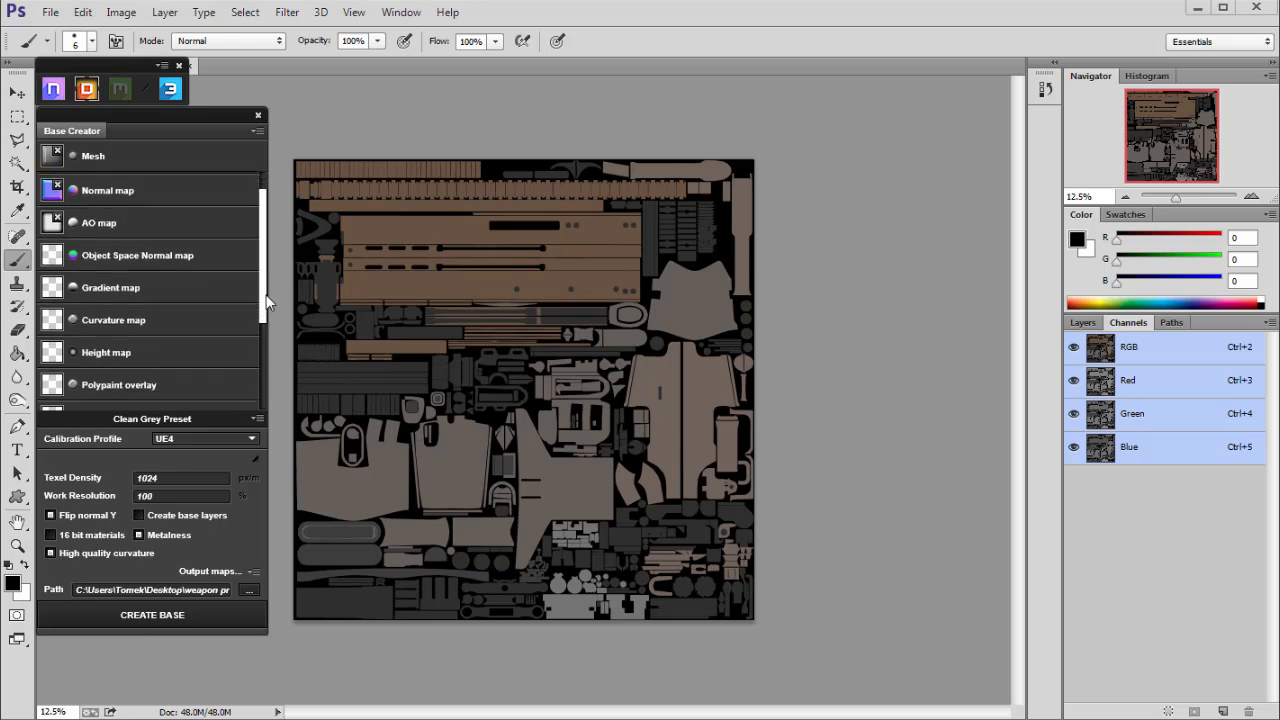
{"action": "left_click", "coordinate": [121, 617]}
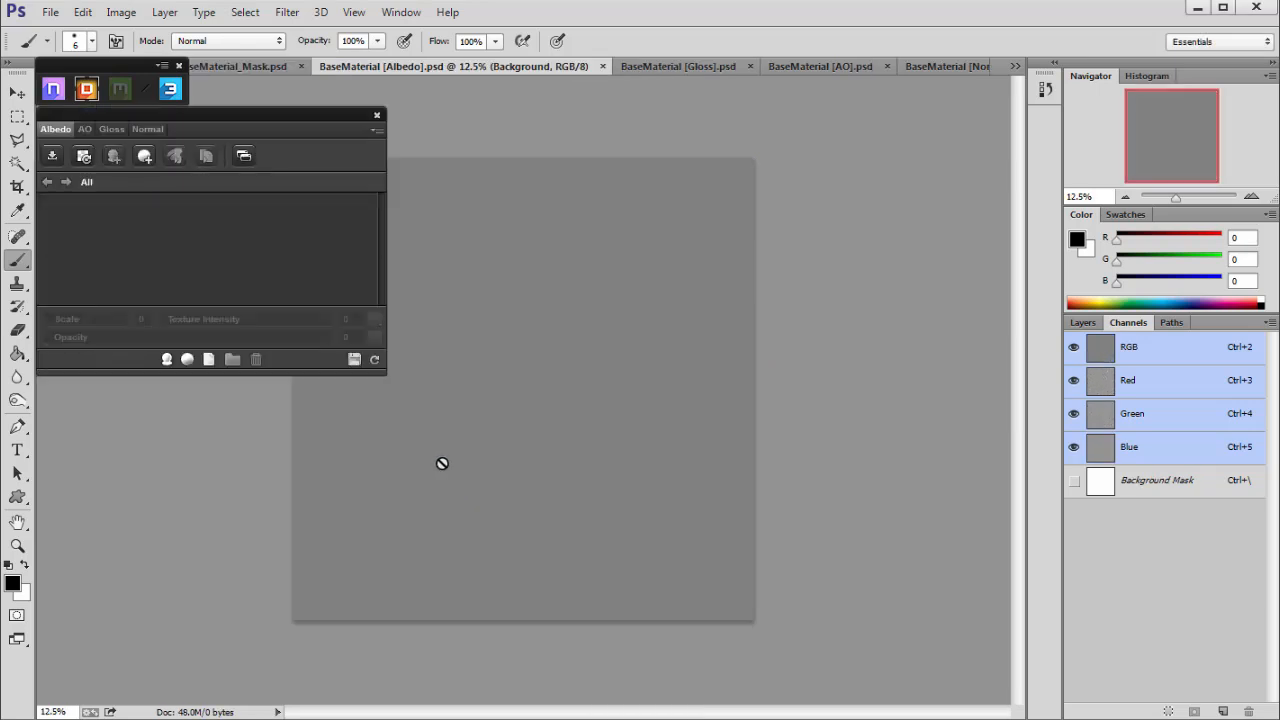
{"action": "left_click_drag", "start_coordinate": [385, 372], "coordinate": [301, 547]}
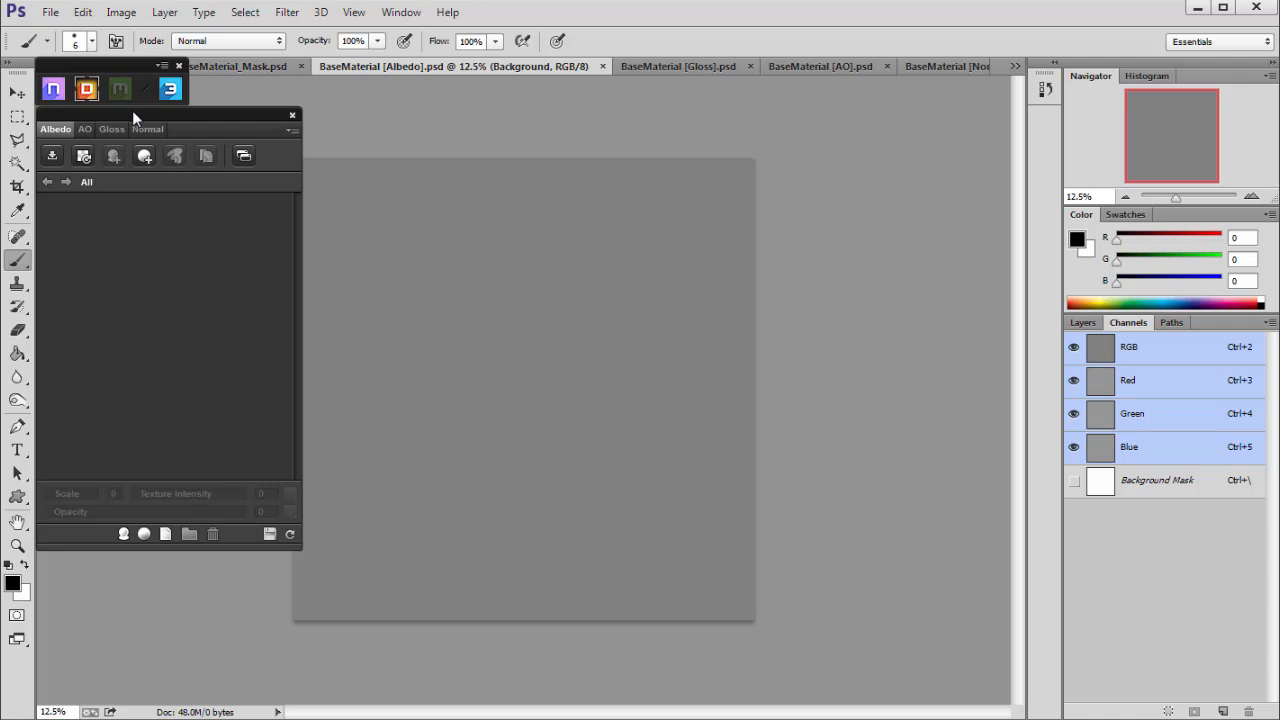
{"action": "left_click_drag", "start_coordinate": [132, 113], "coordinate": [133, 143]}
{"action": "left_click_drag", "start_coordinate": [106, 66], "coordinate": [108, 90]}
Look through the generated BaseMaterial documents: IDs, Mask, Albedo, Gloss, AO and Normal.
{"action": "left_click", "coordinate": [107, 66]}
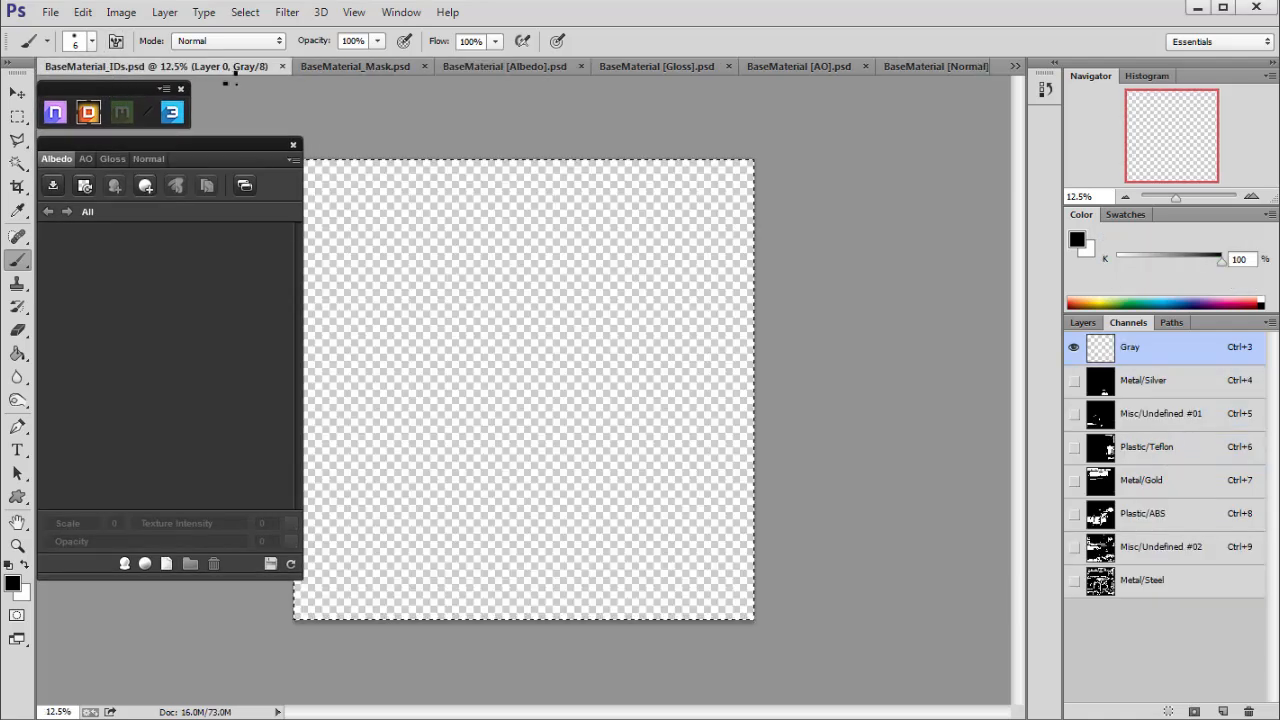
{"action": "left_click", "coordinate": [350, 66]}
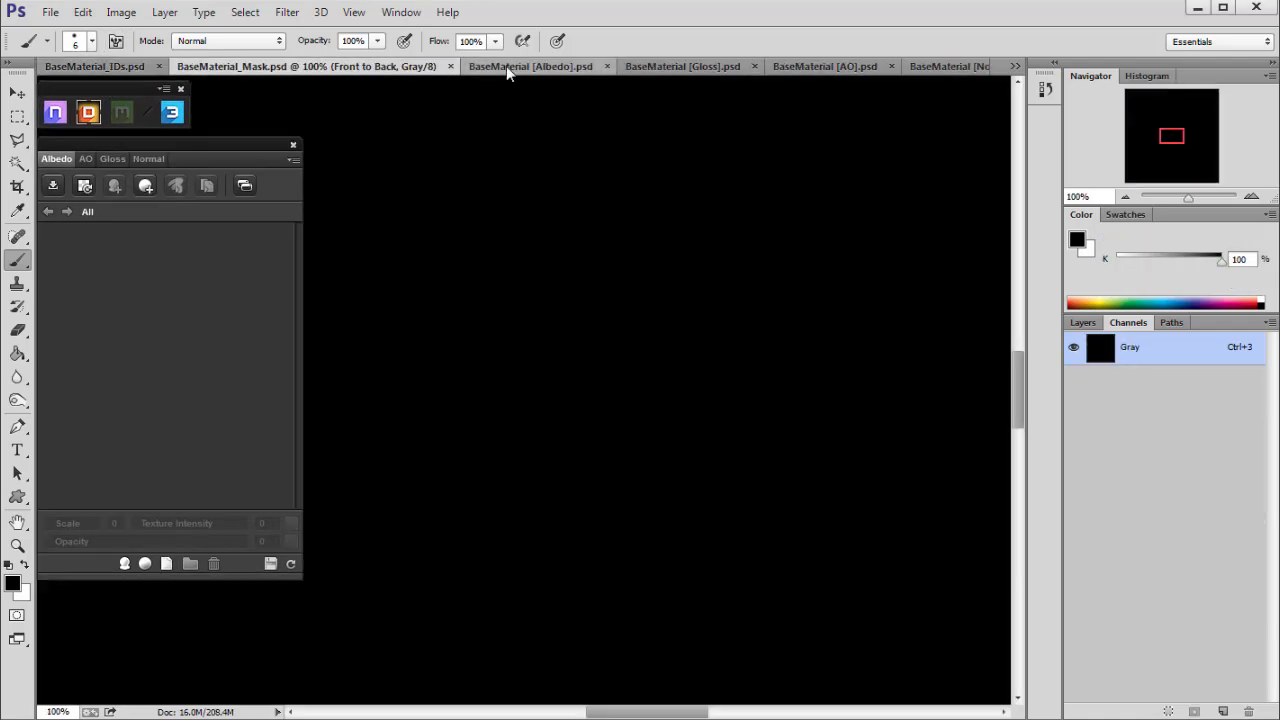
{"action": "left_click", "coordinate": [506, 66]}
{"action": "left_click", "coordinate": [660, 66]}
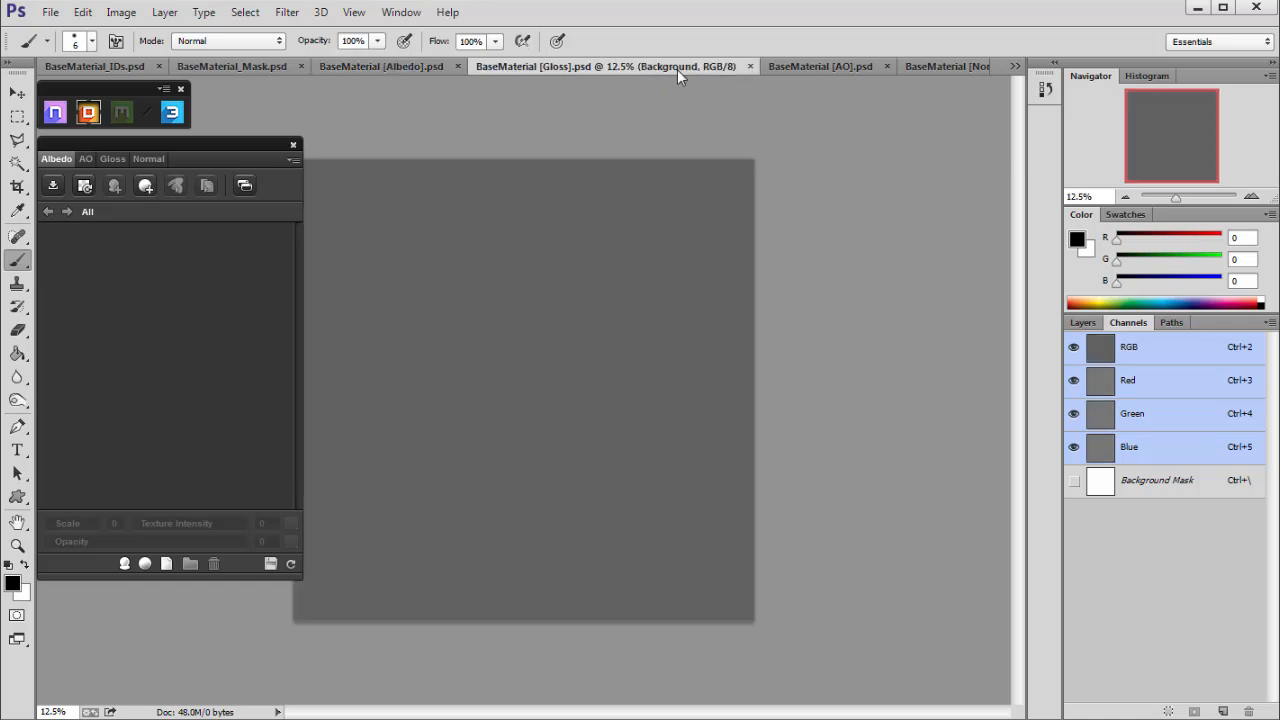
{"action": "left_click", "coordinate": [793, 64]}
{"action": "left_click", "coordinate": [917, 65]}
{"action": "left_click", "coordinate": [1012, 66]}
{"action": "left_click", "coordinate": [1012, 66]}
{"action": "left_click", "coordinate": [1012, 66]}
{"action": "left_click", "coordinate": [1012, 66]}
{"action": "left_click", "coordinate": [1012, 66]}
{"action": "left_click", "coordinate": [1012, 66]}
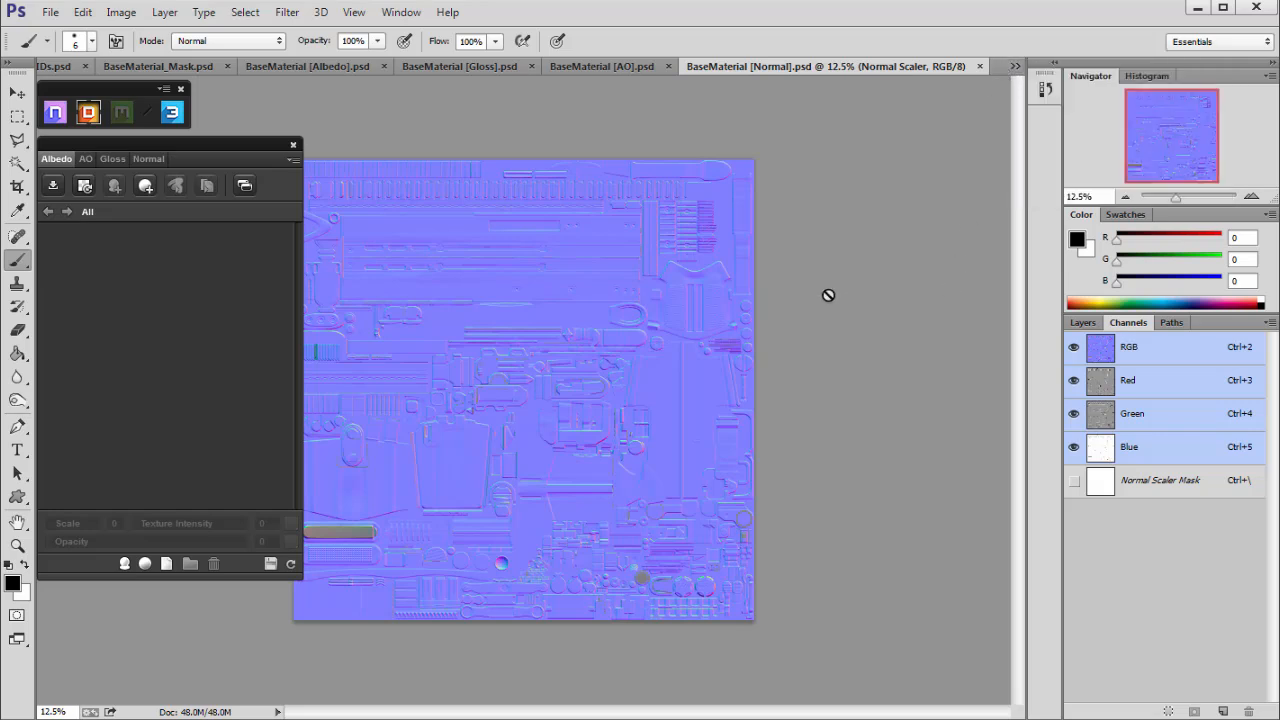
Review the DDO layer stacks of the Normal, Gloss, AO and Albedo maps.
{"action": "left_click", "coordinate": [148, 158]}
{"action": "left_click_drag", "start_coordinate": [211, 144], "coordinate": [201, 141]}
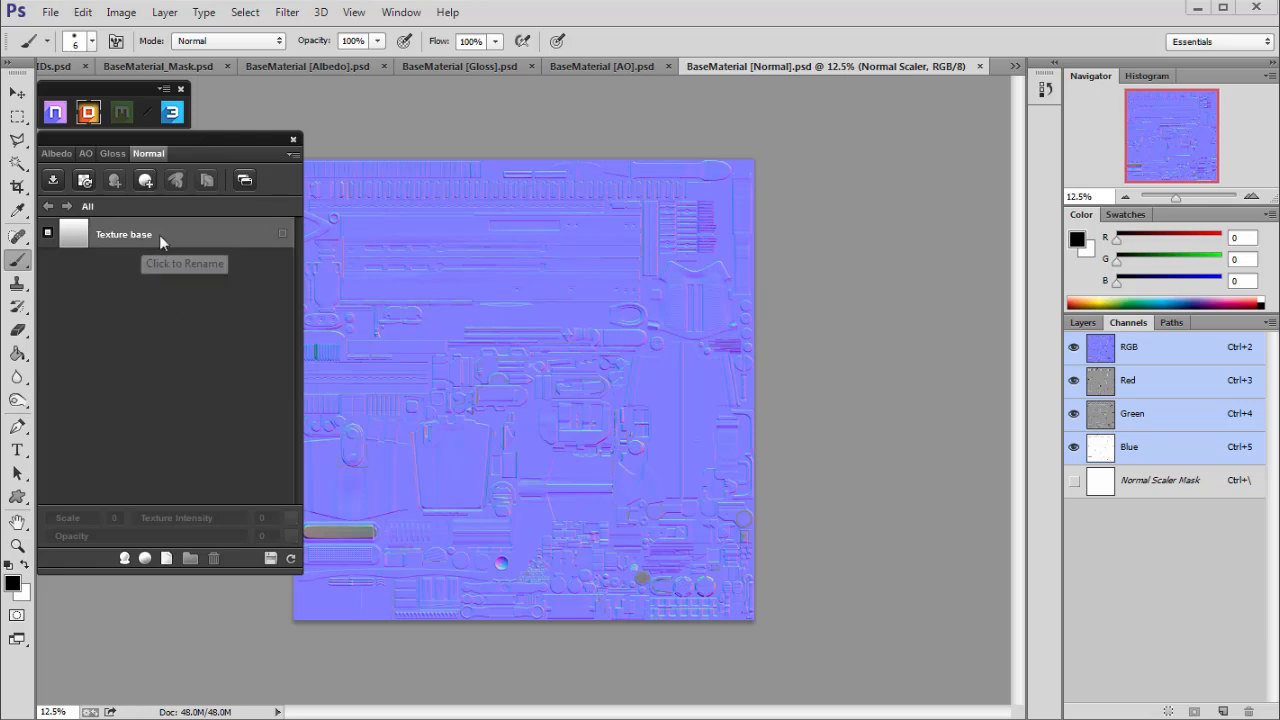
{"action": "left_click", "coordinate": [115, 154]}
{"action": "left_click", "coordinate": [84, 153]}
{"action": "left_click", "coordinate": [60, 153]}
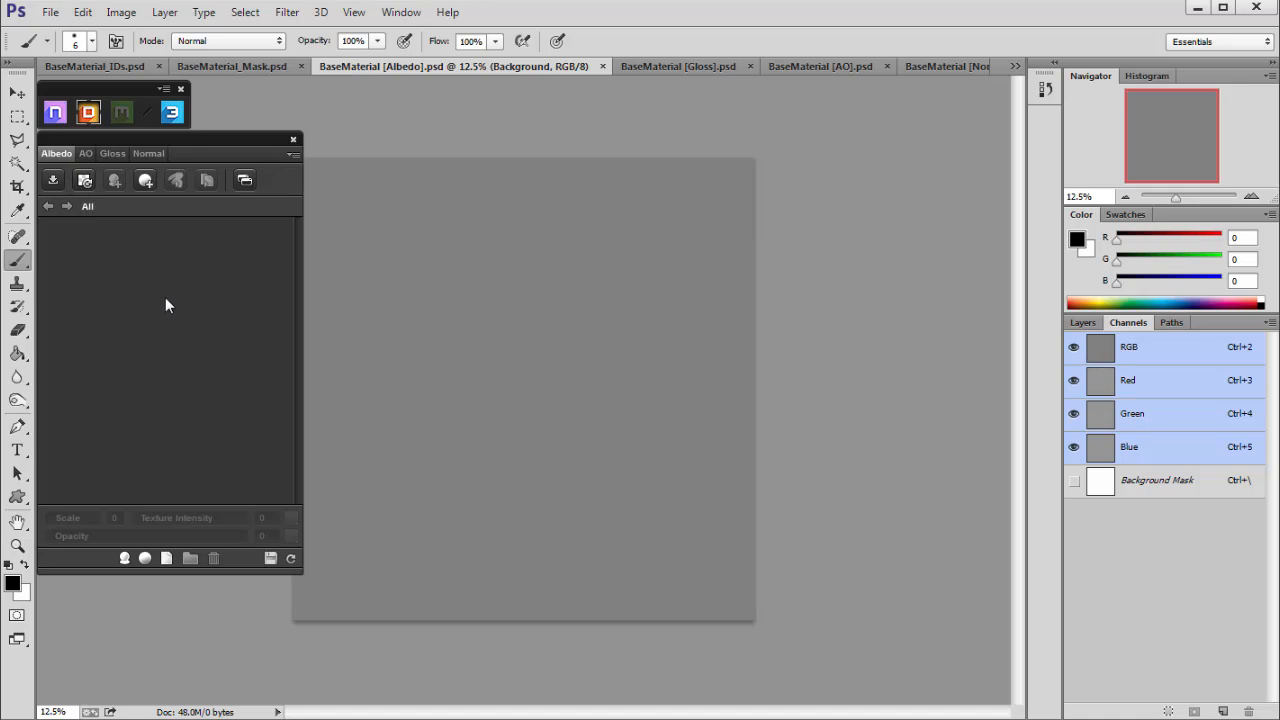
Open the rifle in the 3DO preview, and move and widen its window beside the layer stack panel.
{"action": "left_click", "coordinate": [172, 112]}
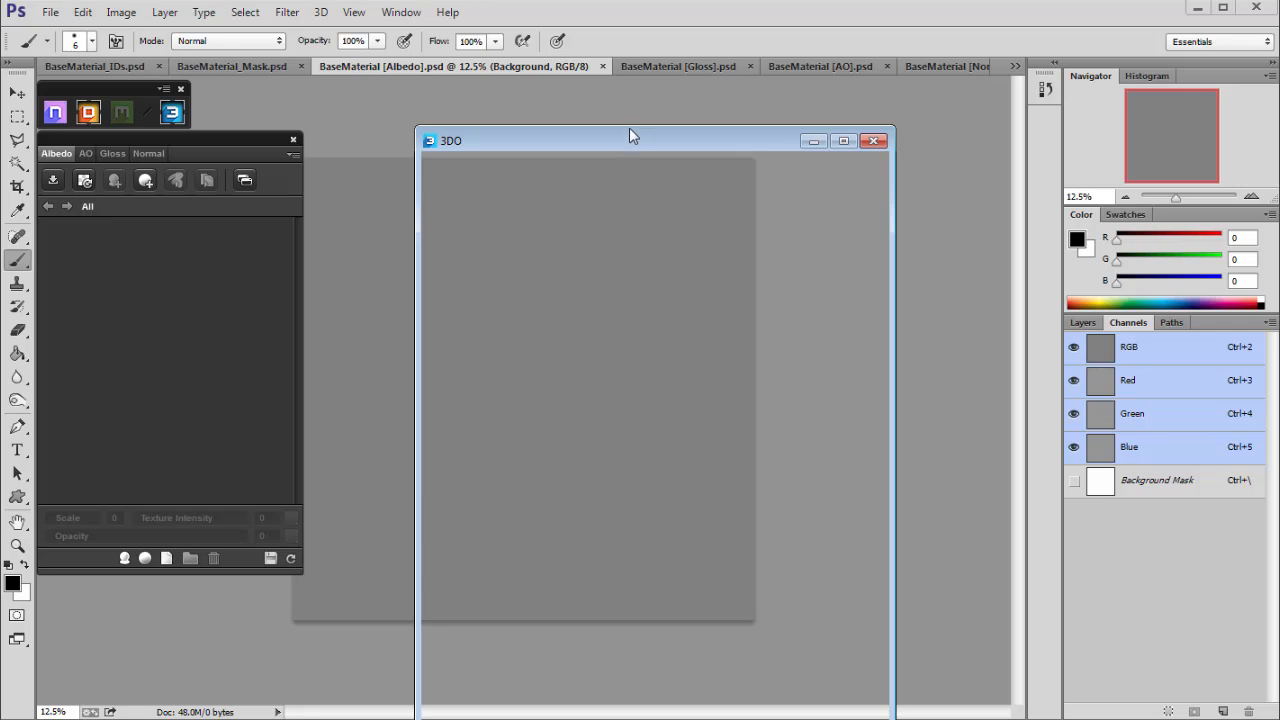
{"action": "left_click_drag", "start_coordinate": [671, 143], "coordinate": [1006, 118]}
{"action": "scroll", "coordinate": [1048, 447], "scroll_direction": "up", "scroll_amount": 2}
{"action": "scroll", "coordinate": [1047, 439], "scroll_direction": "up", "scroll_amount": 3}
{"action": "left_click_drag", "start_coordinate": [923, 374], "coordinate": [1114, 309]}
{"action": "scroll", "coordinate": [1114, 309], "scroll_direction": "up", "scroll_amount": 3}
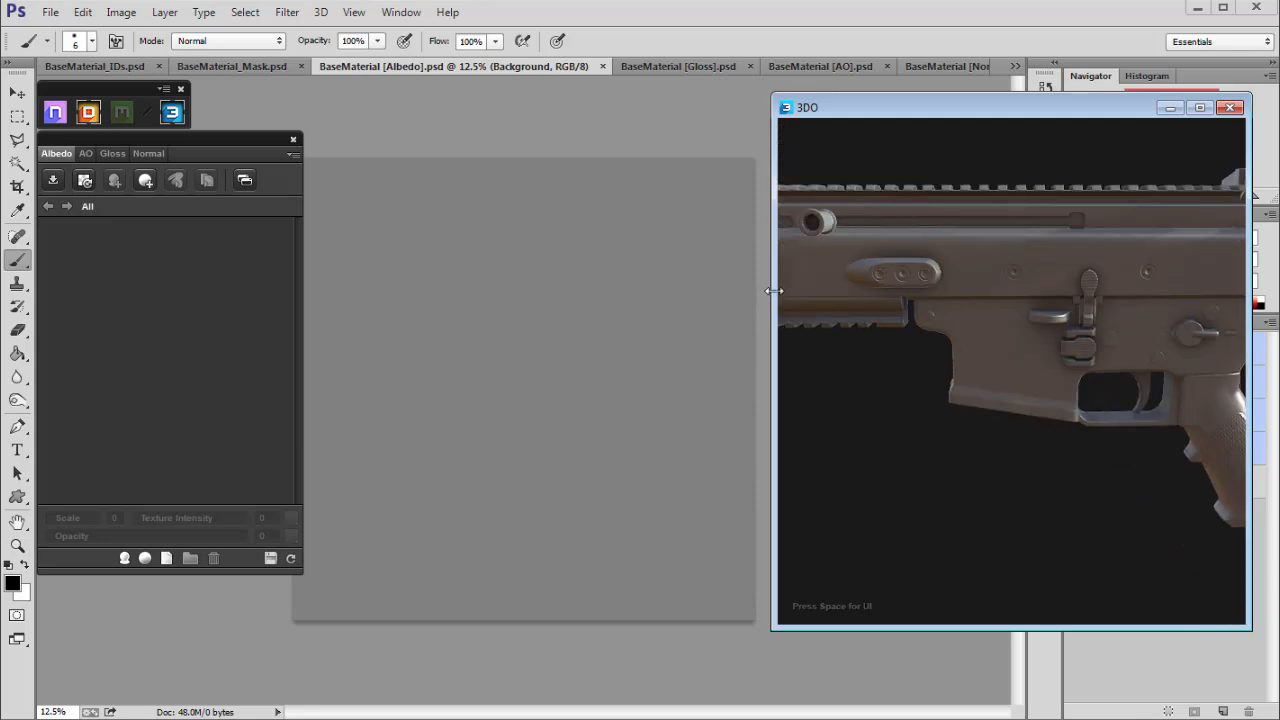
{"action": "left_click_drag", "start_coordinate": [773, 291], "coordinate": [488, 291]}
Examine the rifle model from several angles and distances in the 3DO preview.
{"action": "mouse_move", "coordinate": [854, 303]}
{"action": "left_mouse_down"}
{"action": "mouse_move", "coordinate": [817, 284]}
{"action": "mouse_move", "coordinate": [897, 240]}
{"action": "mouse_move", "coordinate": [850, 266]}
{"action": "mouse_move", "coordinate": [906, 326]}
{"action": "left_mouse_up"}
{"action": "scroll", "coordinate": [744, 363], "scroll_direction": "up", "scroll_amount": 4}
{"action": "left_click_drag", "start_coordinate": [744, 366], "coordinate": [958, 378]}
{"action": "scroll", "coordinate": [958, 378], "scroll_direction": "down", "scroll_amount": 3}
{"action": "left_click_drag", "start_coordinate": [851, 290], "coordinate": [1081, 282]}
{"action": "scroll", "coordinate": [1081, 282], "scroll_direction": "down", "scroll_amount": 3}
{"action": "mouse_move", "coordinate": [818, 256]}
{"action": "left_mouse_down"}
{"action": "mouse_move", "coordinate": [1043, 236]}
{"action": "mouse_move", "coordinate": [1110, 210]}
{"action": "mouse_move", "coordinate": [898, 289]}
{"action": "mouse_move", "coordinate": [437, 271]}
{"action": "mouse_move", "coordinate": [624, 288]}
{"action": "mouse_move", "coordinate": [799, 386]}
{"action": "mouse_move", "coordinate": [813, 356]}
{"action": "mouse_move", "coordinate": [746, 319]}
{"action": "mouse_move", "coordinate": [857, 246]}
{"action": "mouse_move", "coordinate": [902, 330]}
{"action": "mouse_move", "coordinate": [841, 291]}
{"action": "mouse_move", "coordinate": [857, 236]}
{"action": "mouse_move", "coordinate": [900, 280]}
{"action": "mouse_move", "coordinate": [974, 312]}
{"action": "mouse_move", "coordinate": [694, 228]}
{"action": "mouse_move", "coordinate": [1203, 284]}
{"action": "mouse_move", "coordinate": [505, 253]}
{"action": "mouse_move", "coordinate": [650, 284]}
{"action": "mouse_move", "coordinate": [620, 250]}
{"action": "left_mouse_up"}
Compare the image-based reflection environments on the rifle and apply the fifth one.
{"action": "key", "text": "space"}
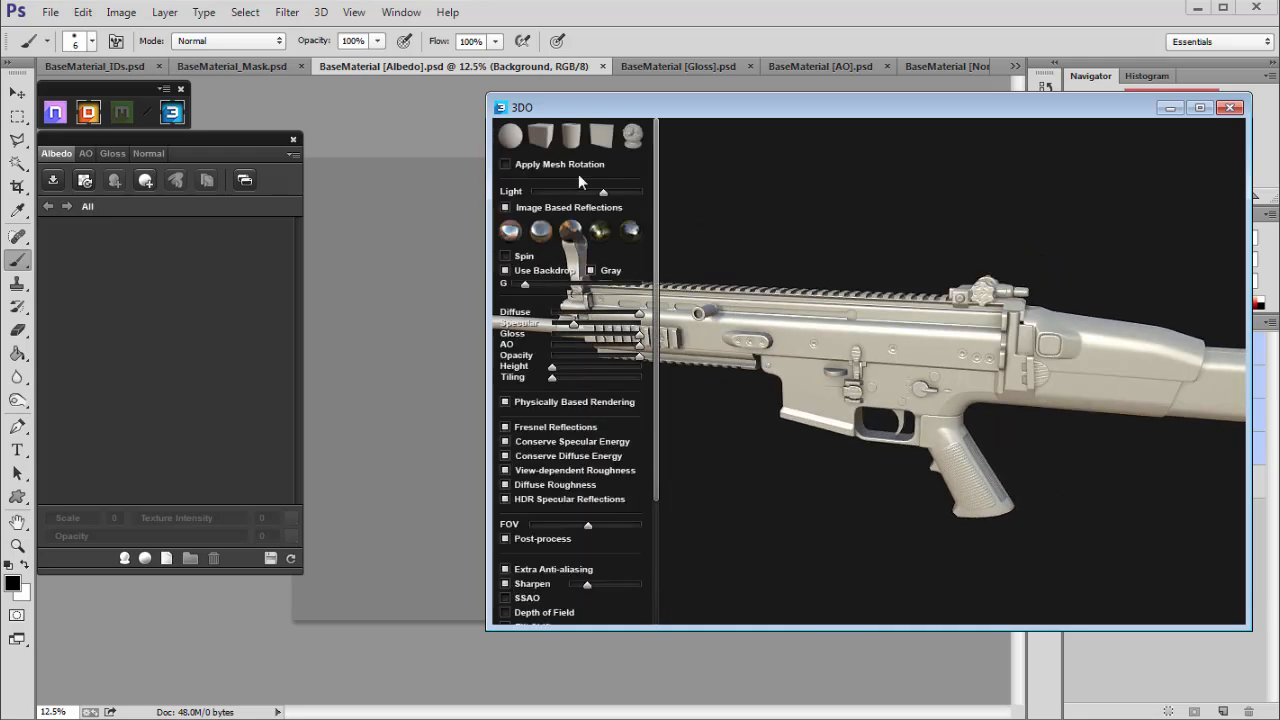
{"action": "left_click", "coordinate": [631, 231]}
{"action": "left_click_drag", "start_coordinate": [814, 299], "coordinate": [655, 288]}
{"action": "left_click", "coordinate": [540, 232]}
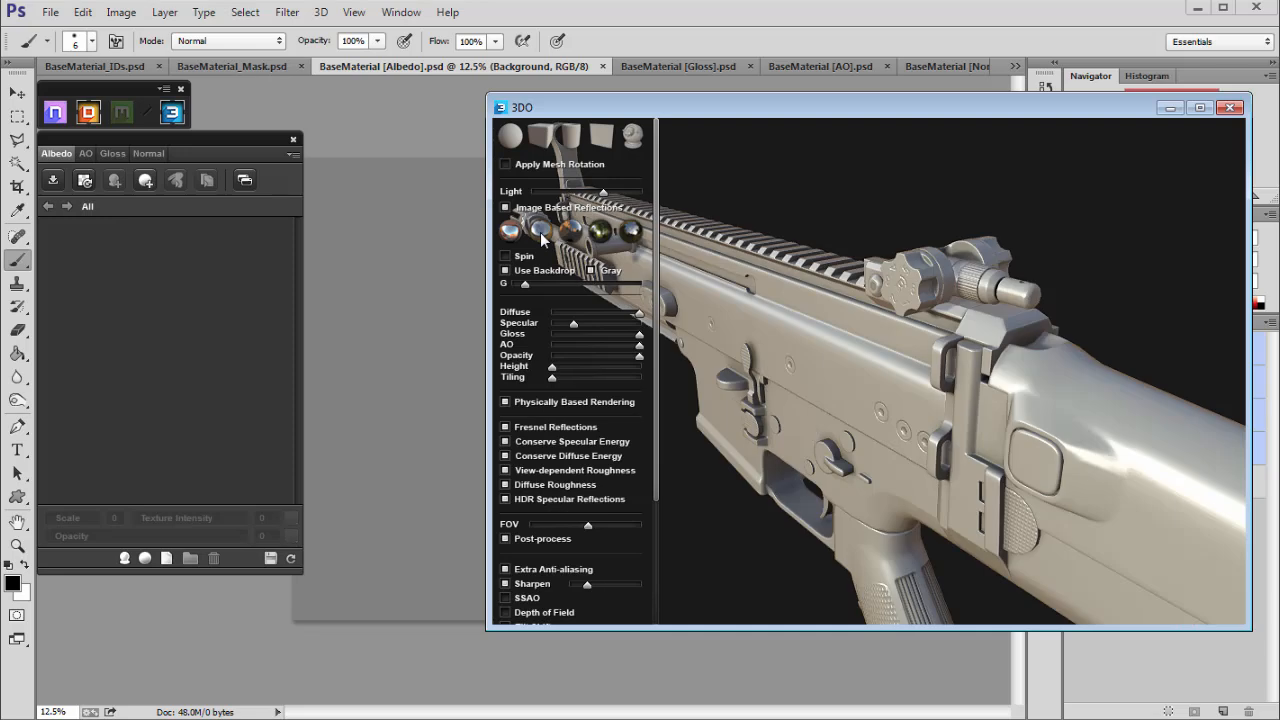
{"action": "left_click", "coordinate": [572, 232]}
{"action": "left_click", "coordinate": [599, 232]}
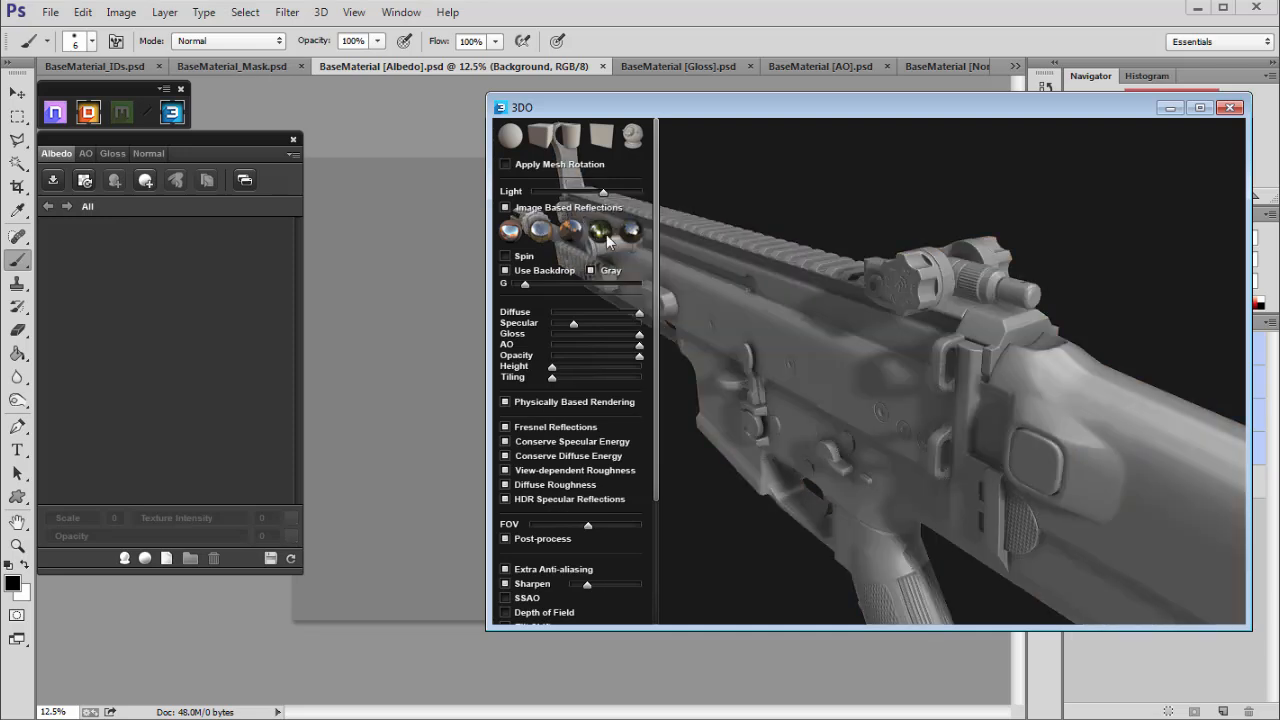
{"action": "mouse_move", "coordinate": [745, 251]}
{"action": "left_mouse_down"}
{"action": "mouse_move", "coordinate": [869, 252]}
{"action": "mouse_move", "coordinate": [816, 263]}
{"action": "mouse_move", "coordinate": [743, 250]}
{"action": "left_mouse_up"}
{"action": "left_click", "coordinate": [511, 231]}
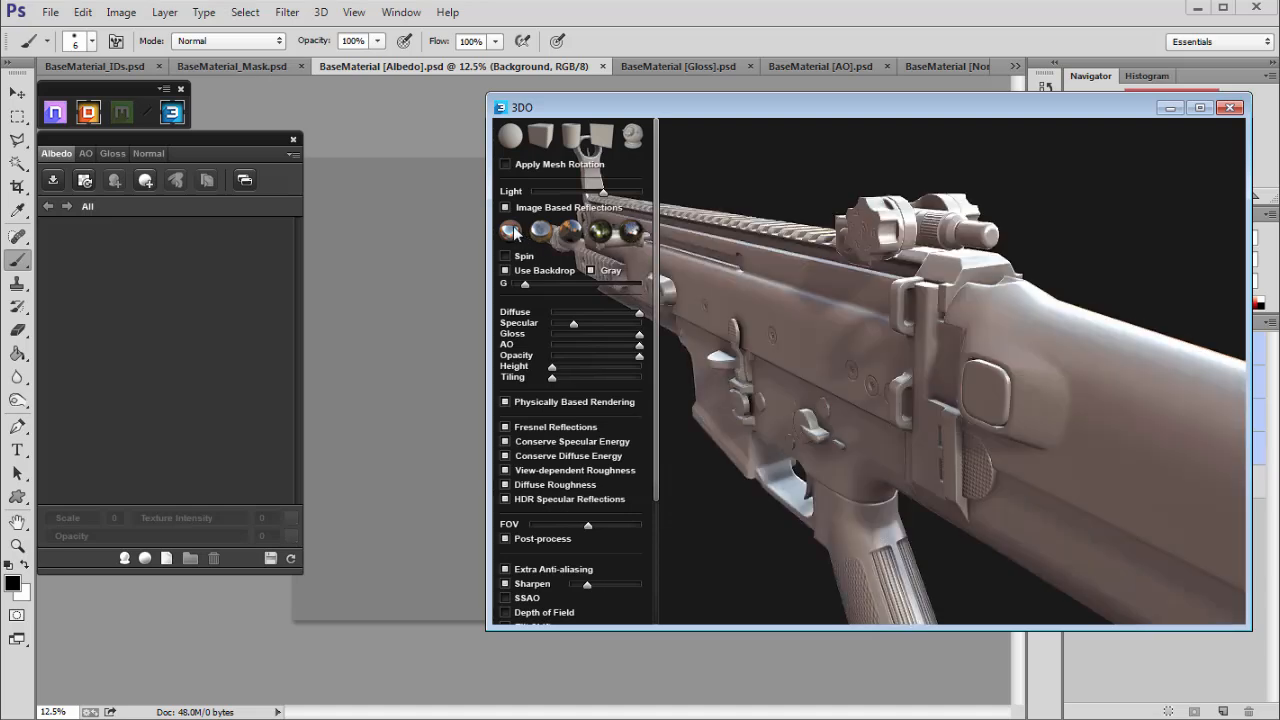
{"action": "left_click", "coordinate": [630, 234]}
{"action": "mouse_move", "coordinate": [778, 282]}
{"action": "left_mouse_down"}
{"action": "mouse_move", "coordinate": [917, 329]}
{"action": "mouse_move", "coordinate": [723, 223]}
{"action": "mouse_move", "coordinate": [1010, 266]}
{"action": "mouse_move", "coordinate": [810, 276]}
{"action": "mouse_move", "coordinate": [949, 289]}
{"action": "mouse_move", "coordinate": [745, 260]}
{"action": "mouse_move", "coordinate": [991, 390]}
{"action": "mouse_move", "coordinate": [939, 274]}
{"action": "mouse_move", "coordinate": [791, 222]}
{"action": "mouse_move", "coordinate": [785, 253]}
{"action": "mouse_move", "coordinate": [811, 250]}
{"action": "mouse_move", "coordinate": [850, 275]}
{"action": "mouse_move", "coordinate": [840, 252]}
{"action": "mouse_move", "coordinate": [863, 259]}
{"action": "mouse_move", "coordinate": [863, 280]}
{"action": "mouse_move", "coordinate": [818, 320]}
{"action": "mouse_move", "coordinate": [903, 316]}
{"action": "mouse_move", "coordinate": [918, 224]}
{"action": "mouse_move", "coordinate": [883, 219]}
{"action": "mouse_move", "coordinate": [911, 240]}
{"action": "left_mouse_up"}
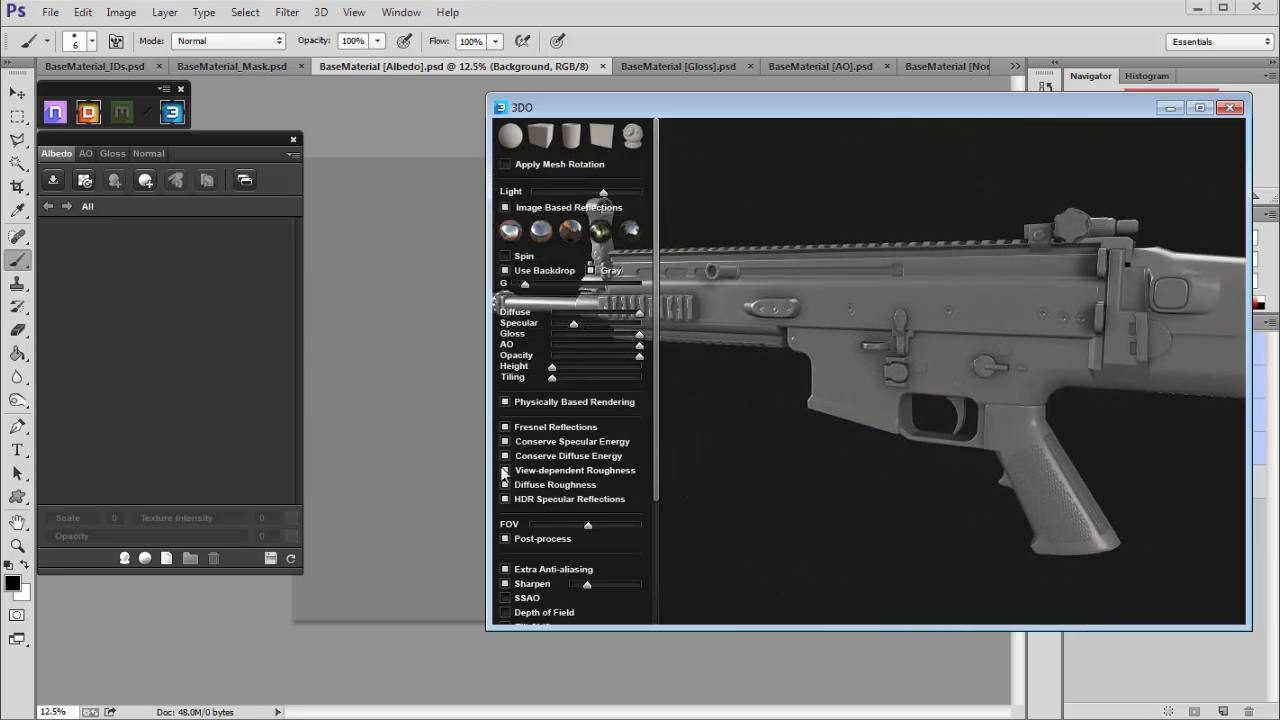
Toggle Extra Anti-aliasing in the 3DO render settings, hide the settings overlay and shrink the preview window.
{"action": "scroll", "coordinate": [532, 510], "scroll_direction": "down", "scroll_amount": 3}
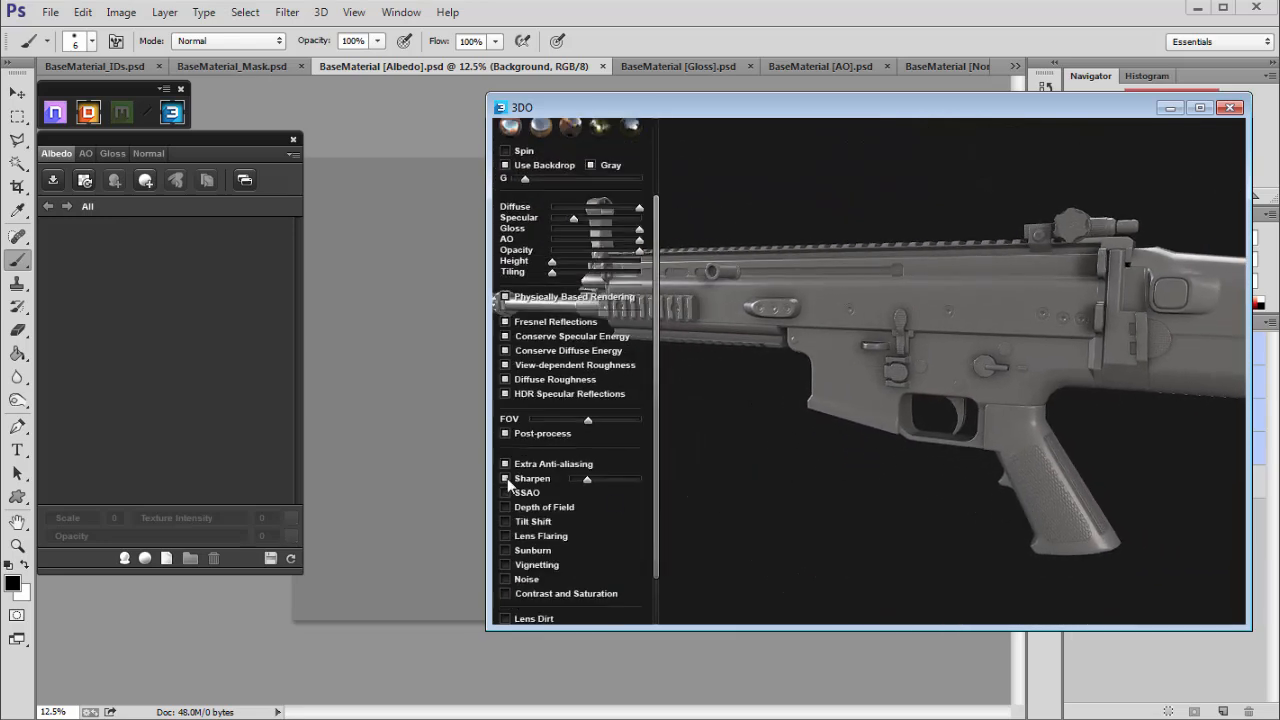
{"action": "left_click", "coordinate": [504, 466]}
{"action": "left_click_drag", "start_coordinate": [908, 310], "coordinate": [845, 370]}
{"action": "left_click_drag", "start_coordinate": [663, 368], "coordinate": [682, 224]}
{"action": "left_click_drag", "start_coordinate": [673, 320], "coordinate": [666, 232]}
{"action": "key", "text": "space"}
{"action": "left_click_drag", "start_coordinate": [788, 318], "coordinate": [808, 398]}
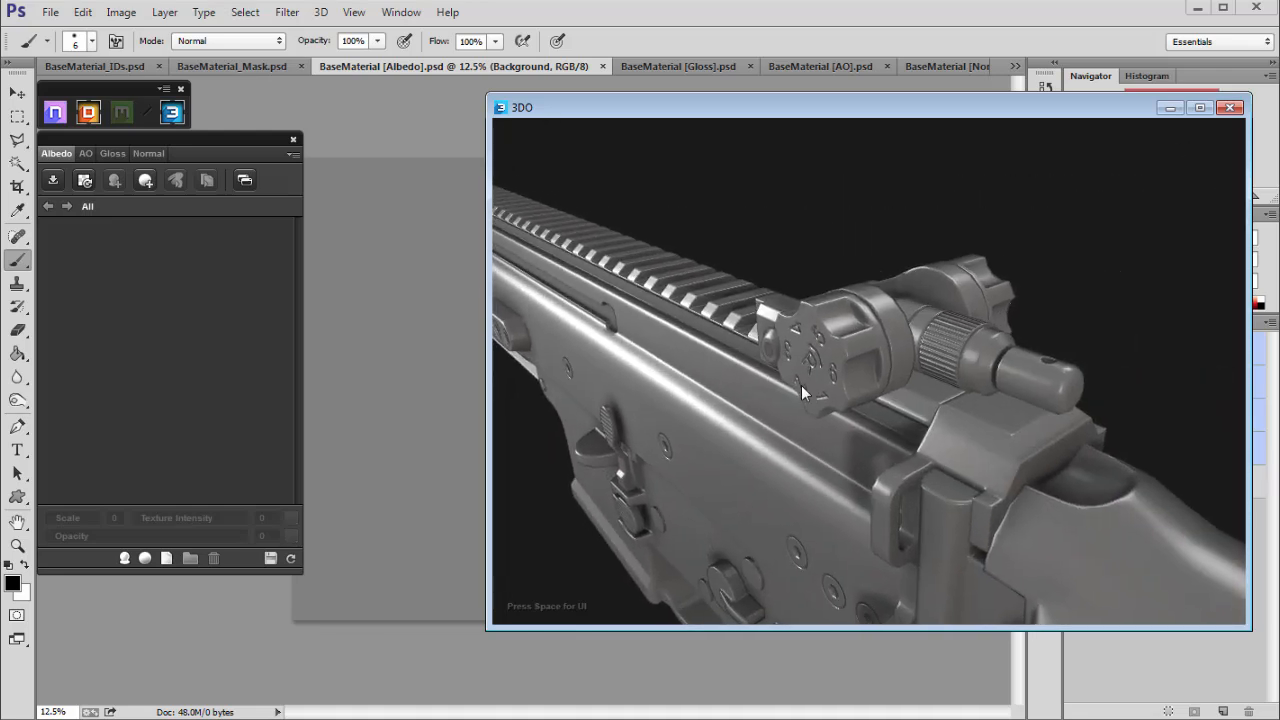
{"action": "left_click_drag", "start_coordinate": [487, 168], "coordinate": [584, 177]}
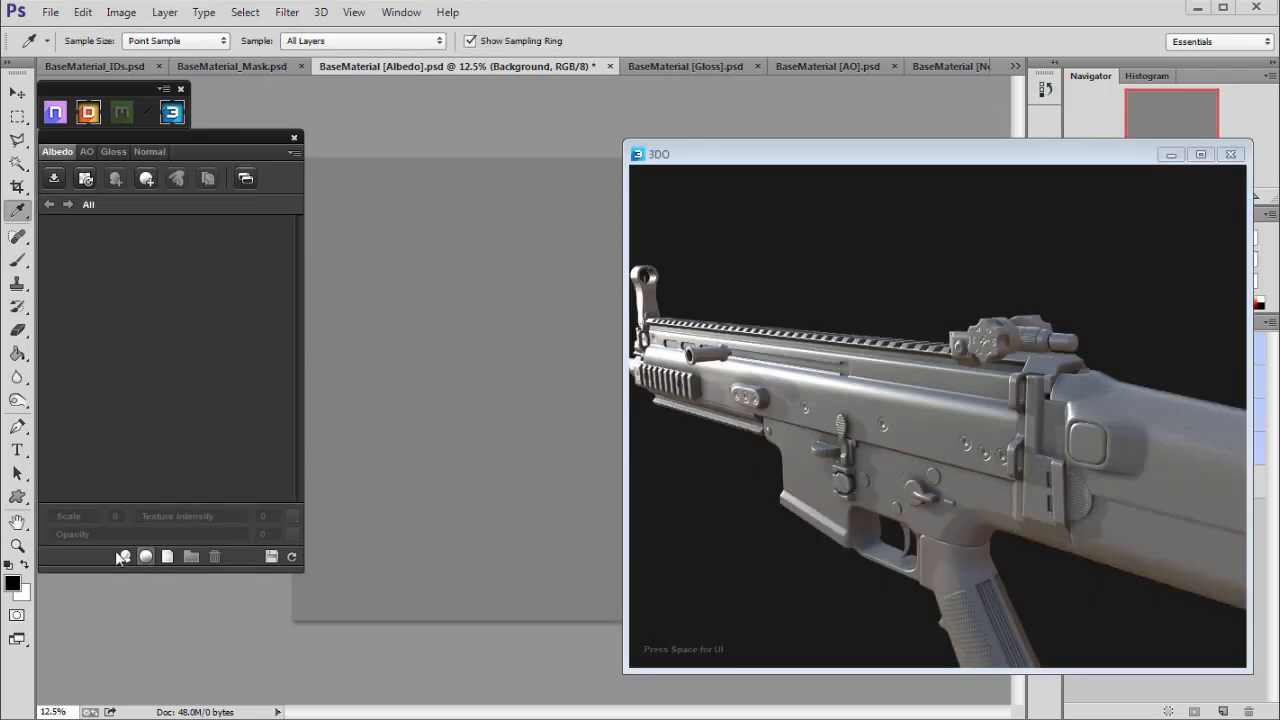
Open the DDO Material Browser and search it for "gun".
{"action": "left_click", "coordinate": [124, 556]}
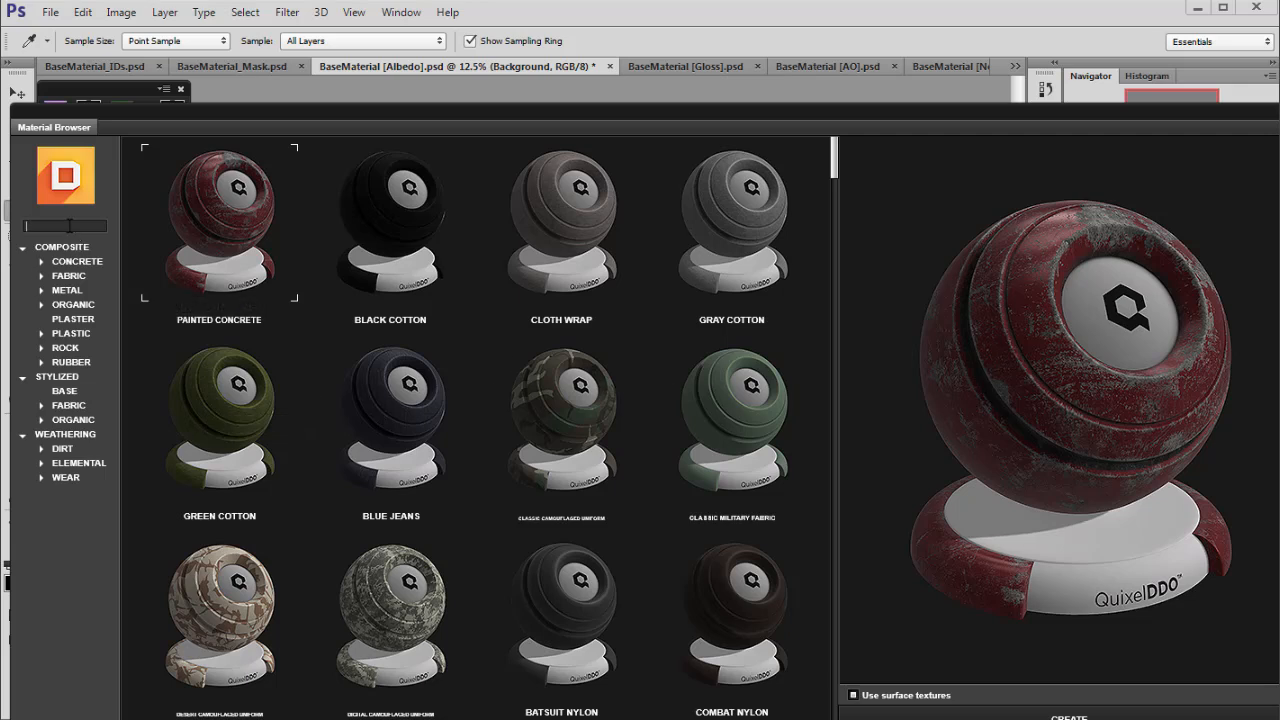
{"action": "left_click", "coordinate": [69, 226]}
{"action": "type", "text": "gun"}
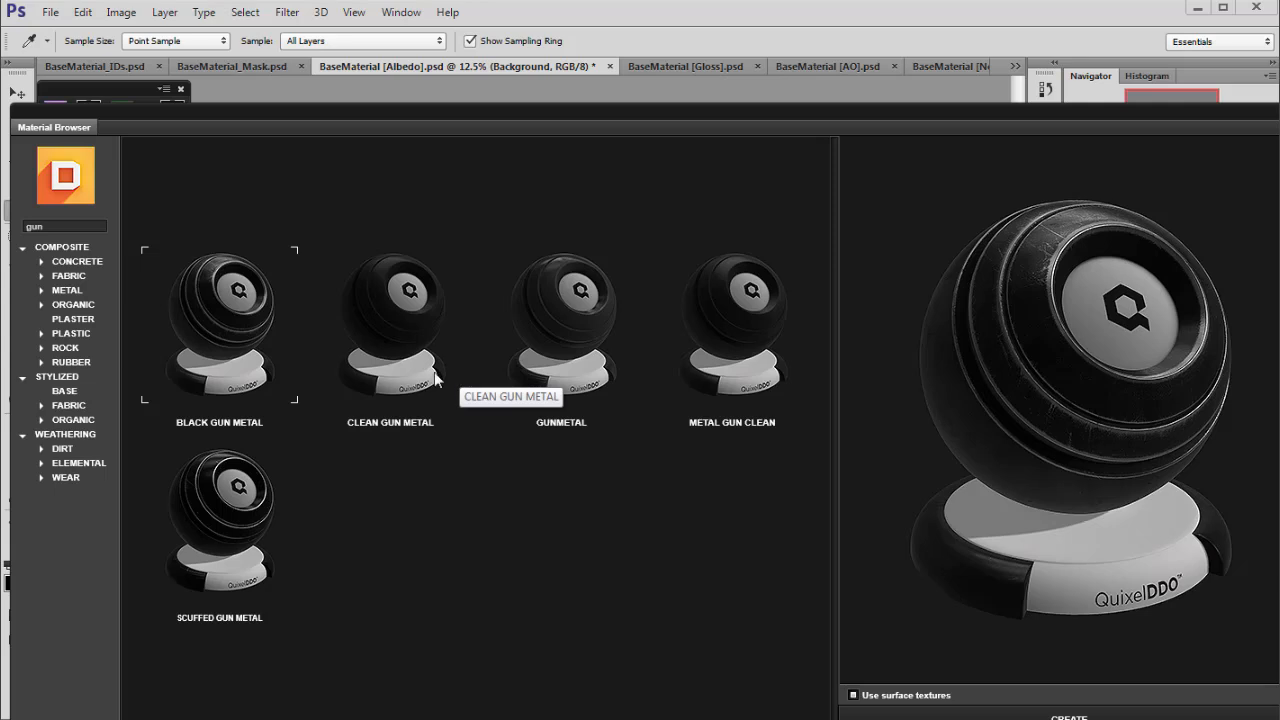
Create the Black Gun Metal material on the rifle and link it to the Steel material ID.
{"action": "left_click", "coordinate": [1066, 714]}
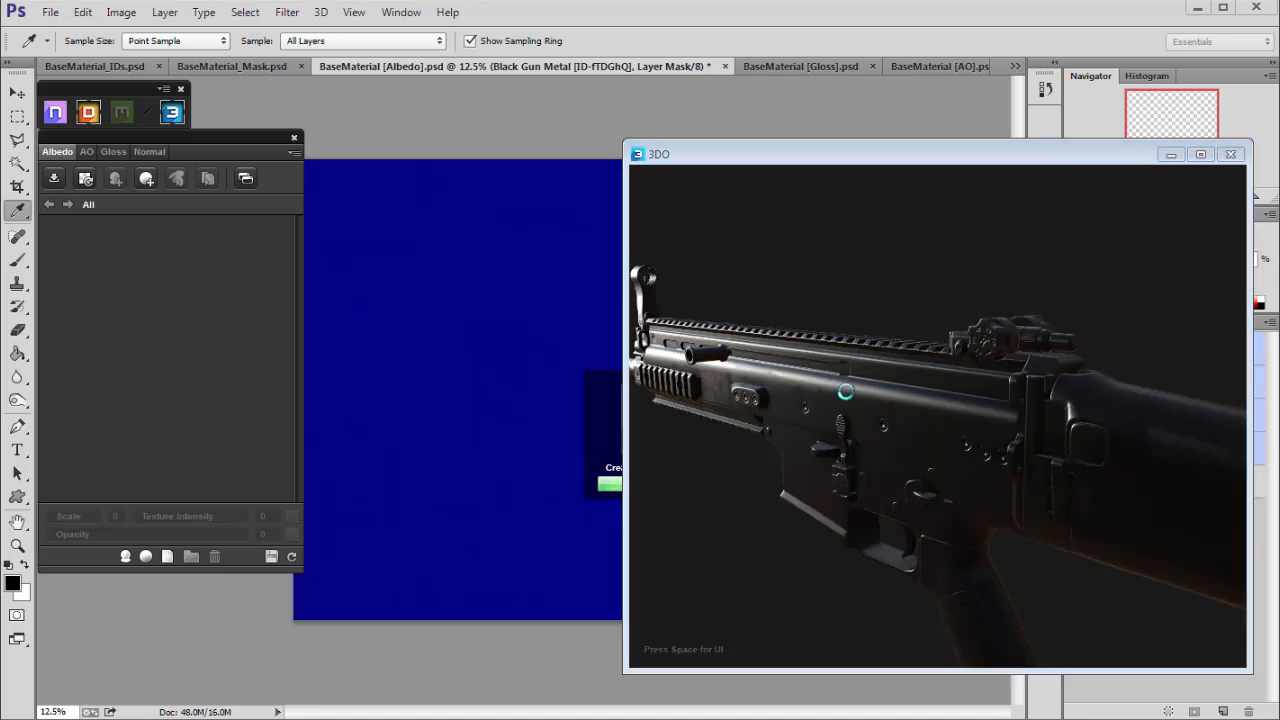
{"action": "left_click_drag", "start_coordinate": [847, 407], "coordinate": [920, 415]}
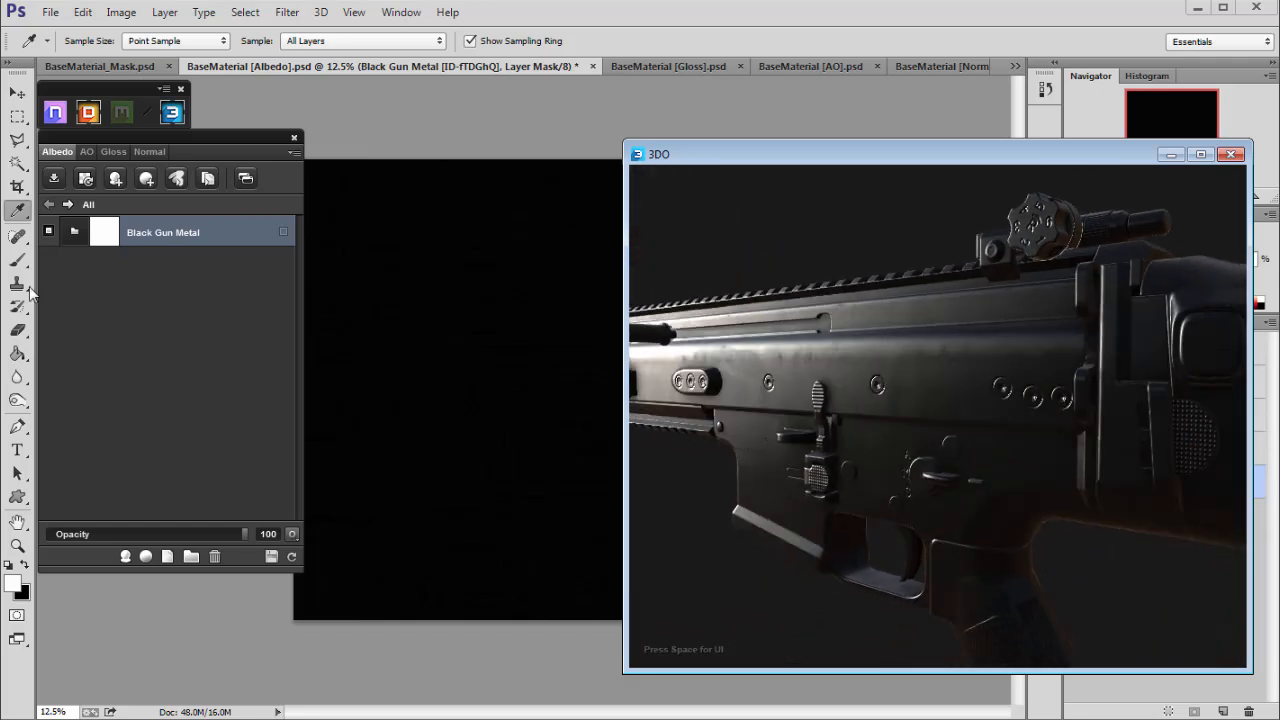
{"action": "left_click", "coordinate": [143, 318]}
{"action": "left_click", "coordinate": [282, 233]}
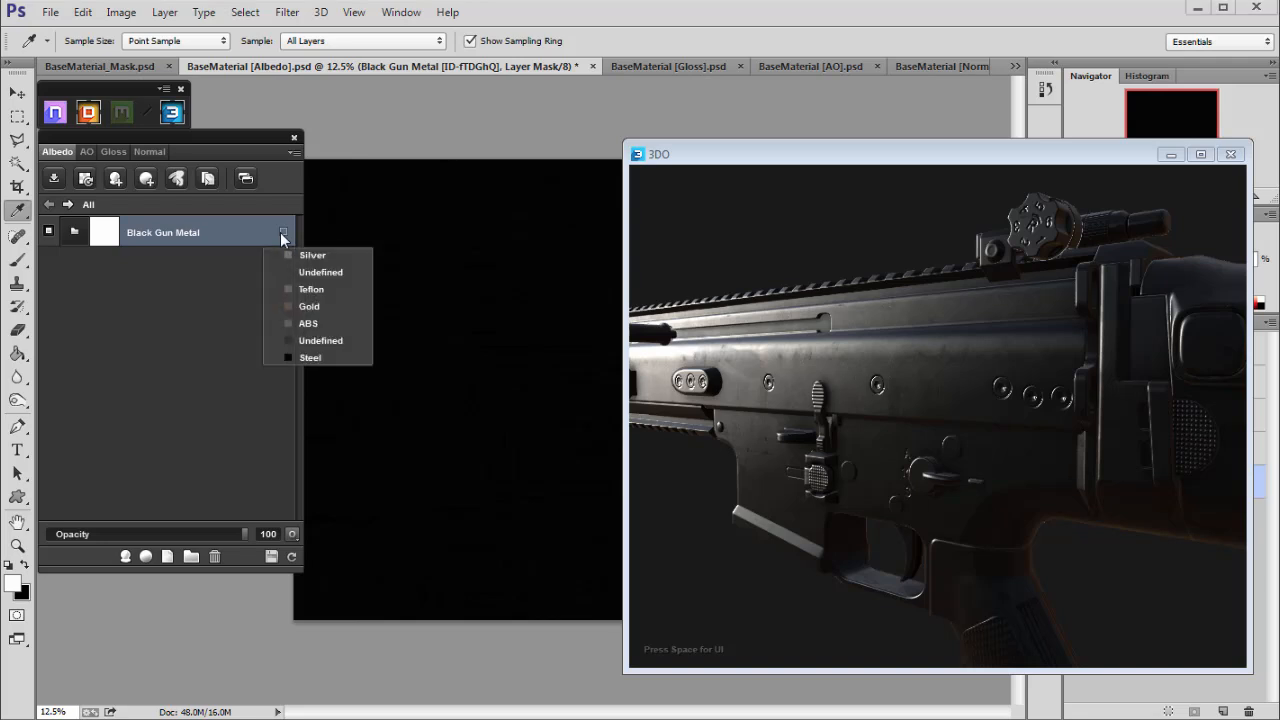
{"action": "left_click", "coordinate": [306, 360]}
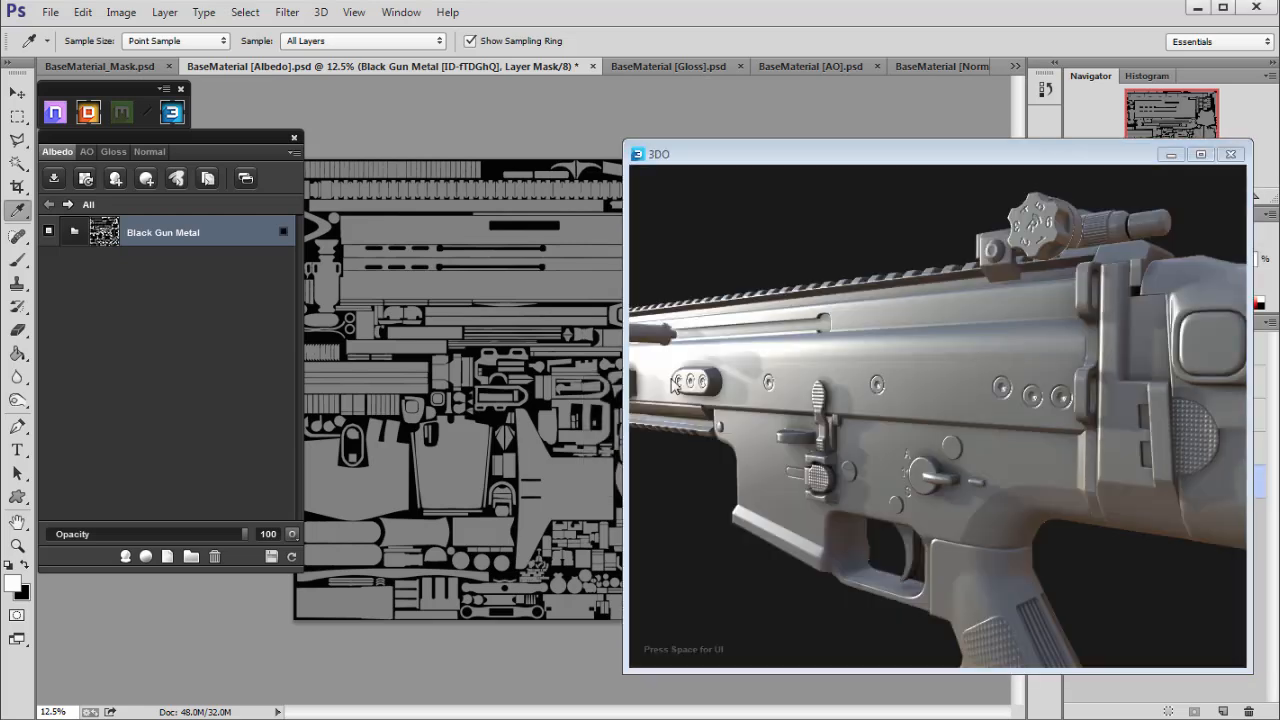
{"action": "left_click_drag", "start_coordinate": [816, 398], "coordinate": [809, 369]}
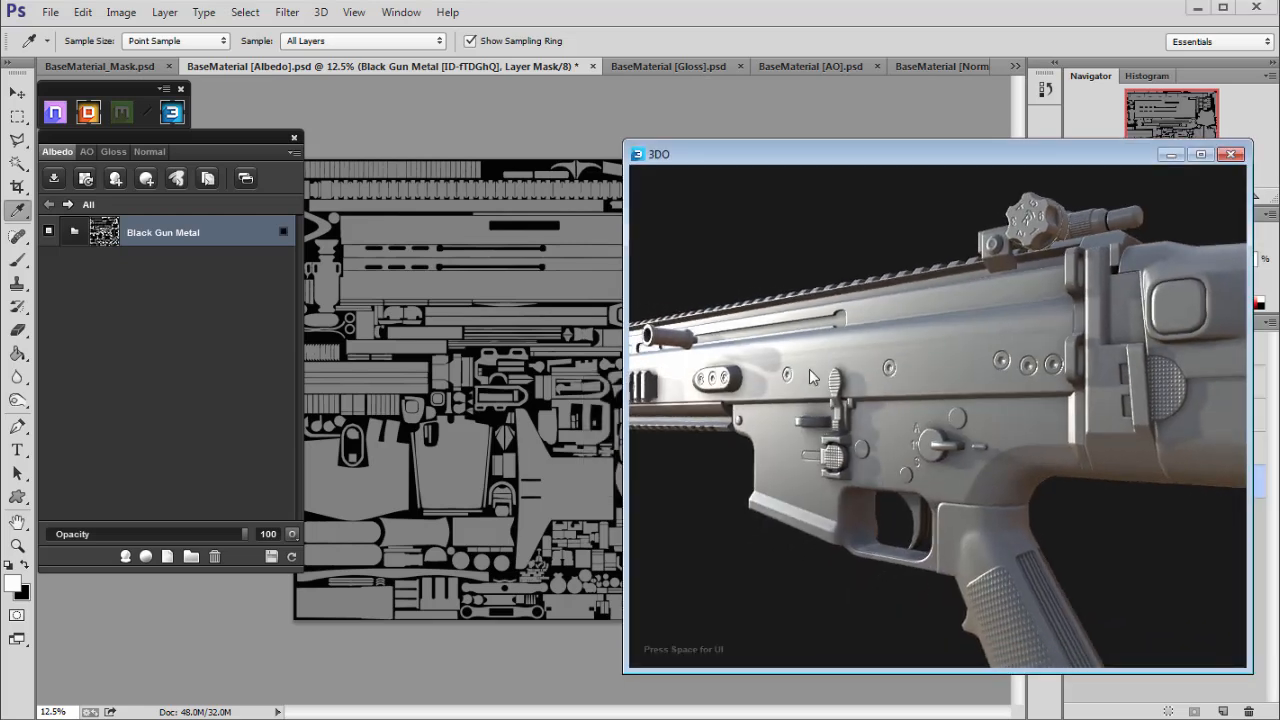
Open Black Gun Metal's mask in the Dynamask Editor and change its material ID links by picking an area on the ID map.
{"action": "double_click", "coordinate": [105, 232]}
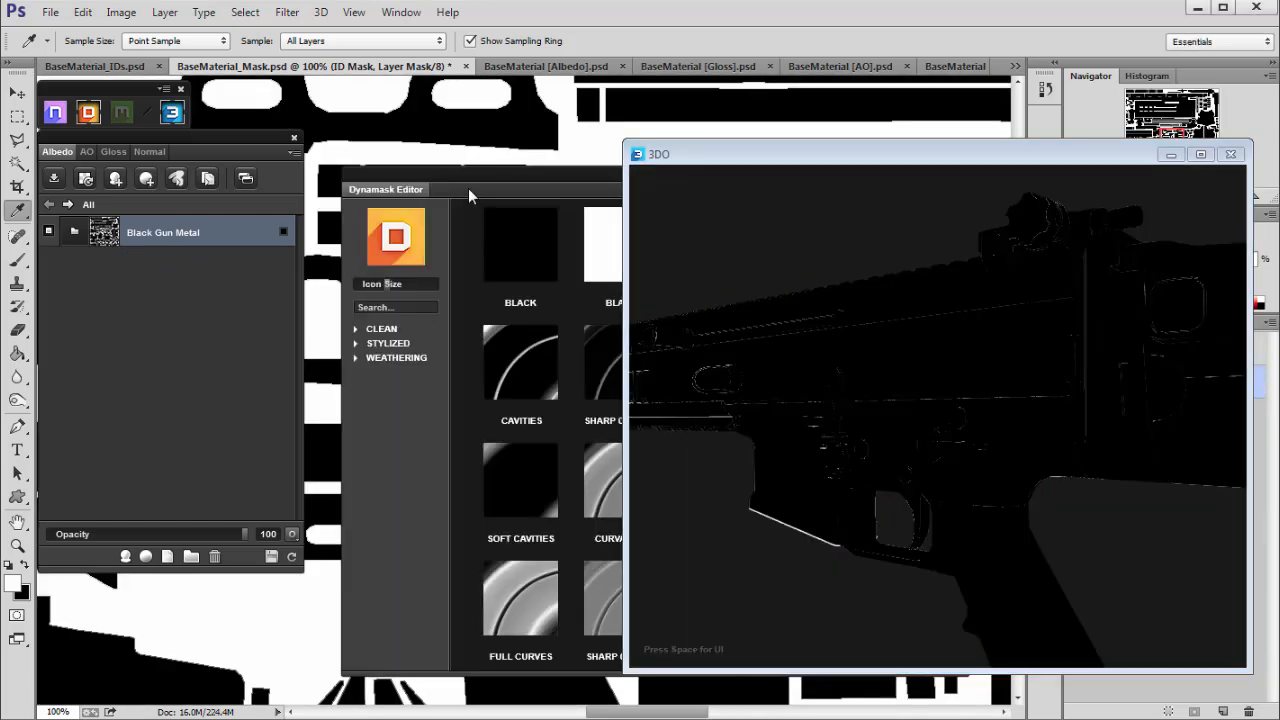
{"action": "left_click_drag", "start_coordinate": [468, 188], "coordinate": [444, 172]}
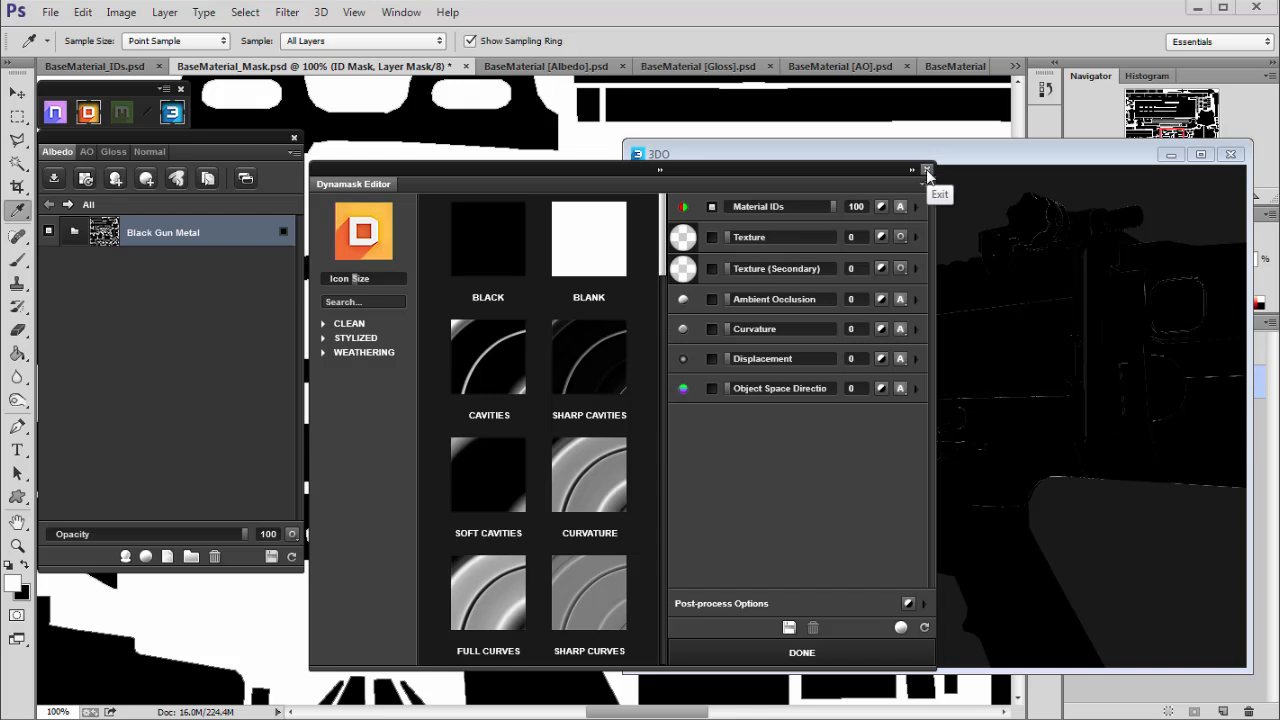
{"action": "left_click", "coordinate": [920, 207]}
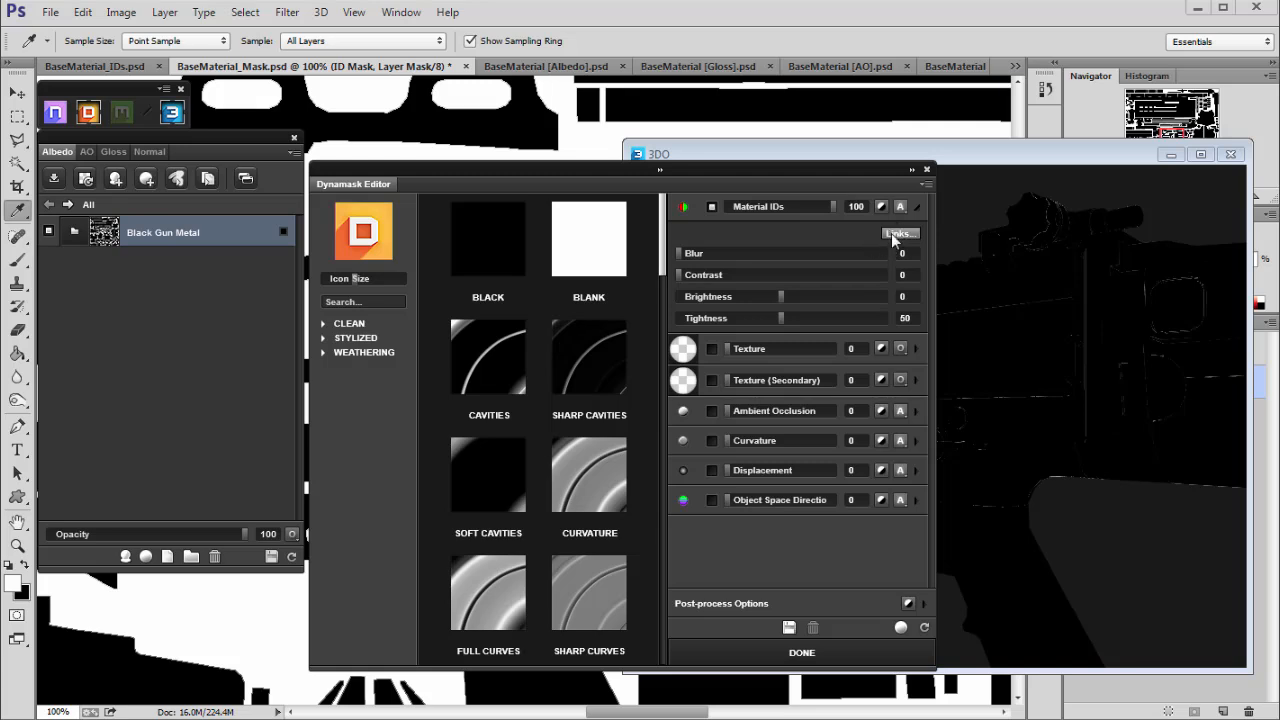
{"action": "left_click", "coordinate": [897, 234]}
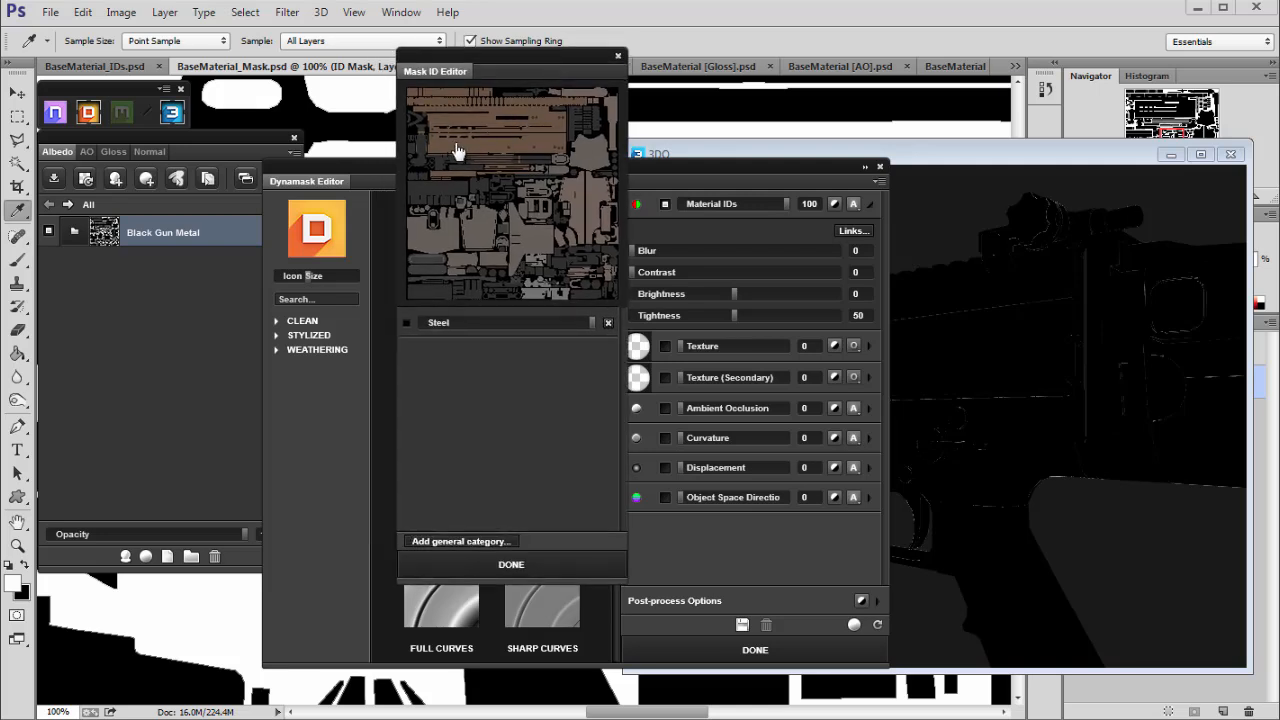
{"action": "left_click", "coordinate": [452, 200]}
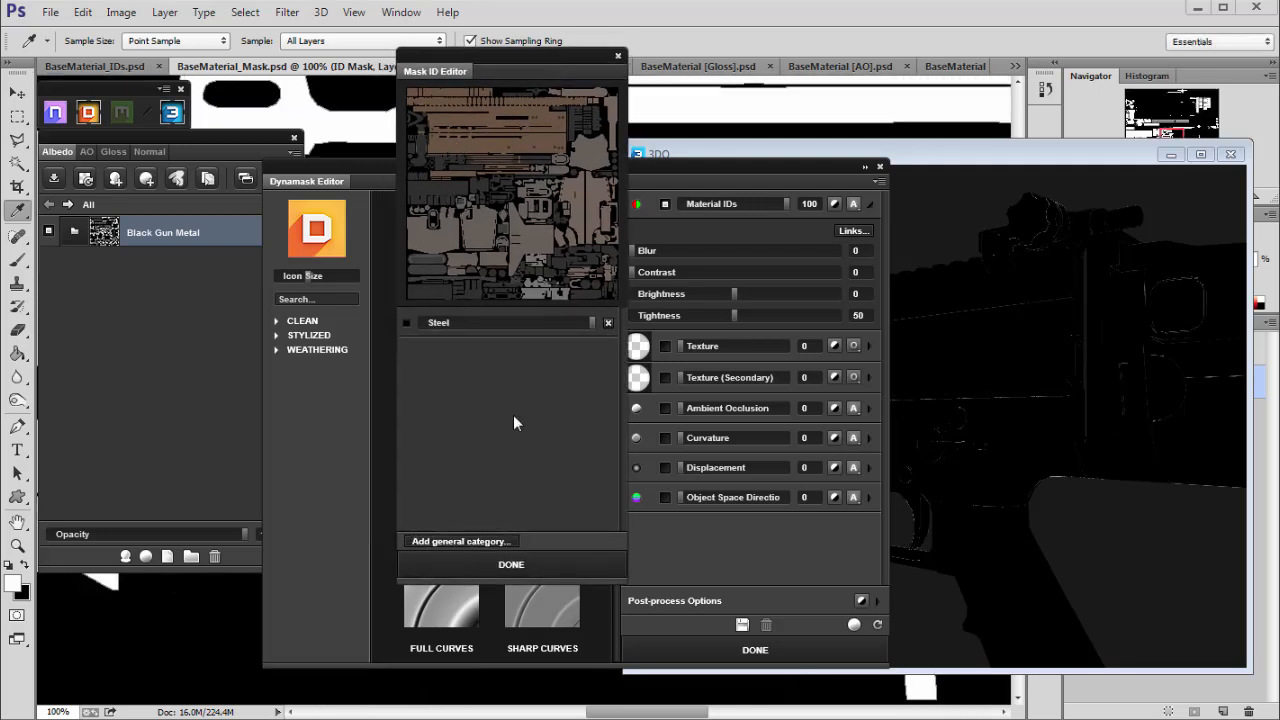
{"action": "left_click", "coordinate": [503, 566]}
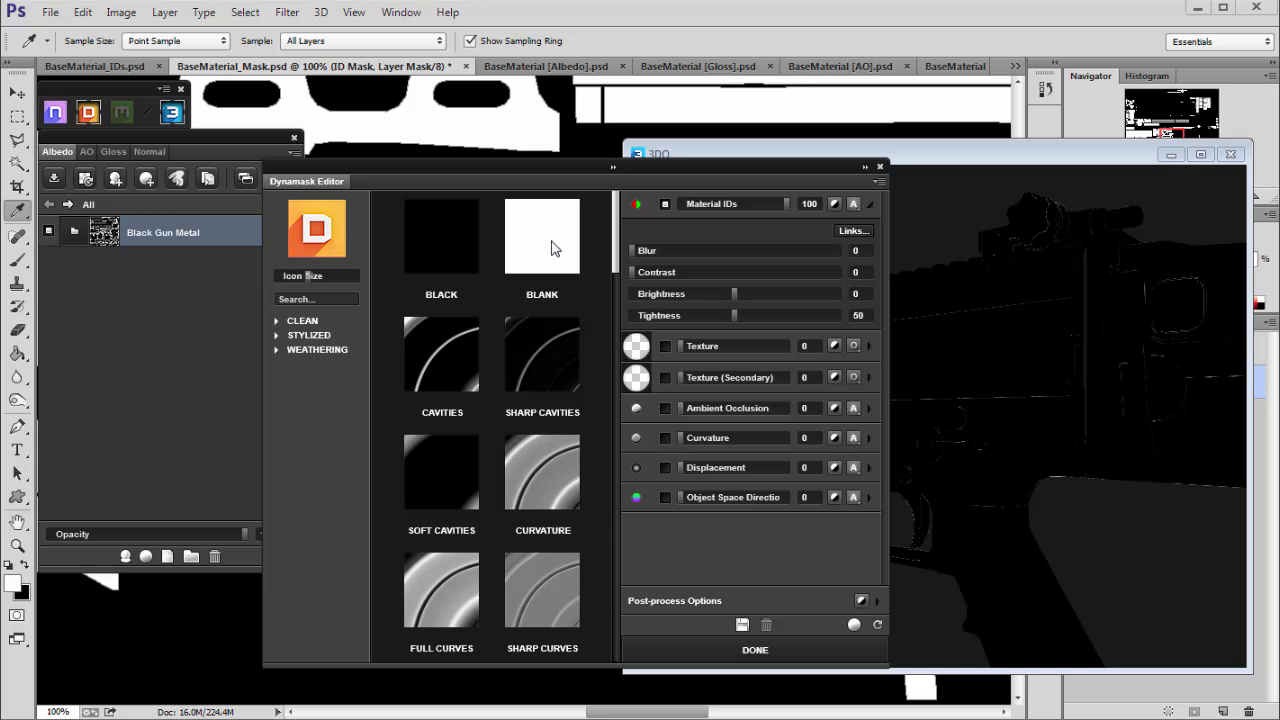
Check the Black Gun Metal mask on the rifle in 3DO, apply it and reposition the preview window.
{"action": "left_click_drag", "start_coordinate": [548, 171], "coordinate": [797, 156]}
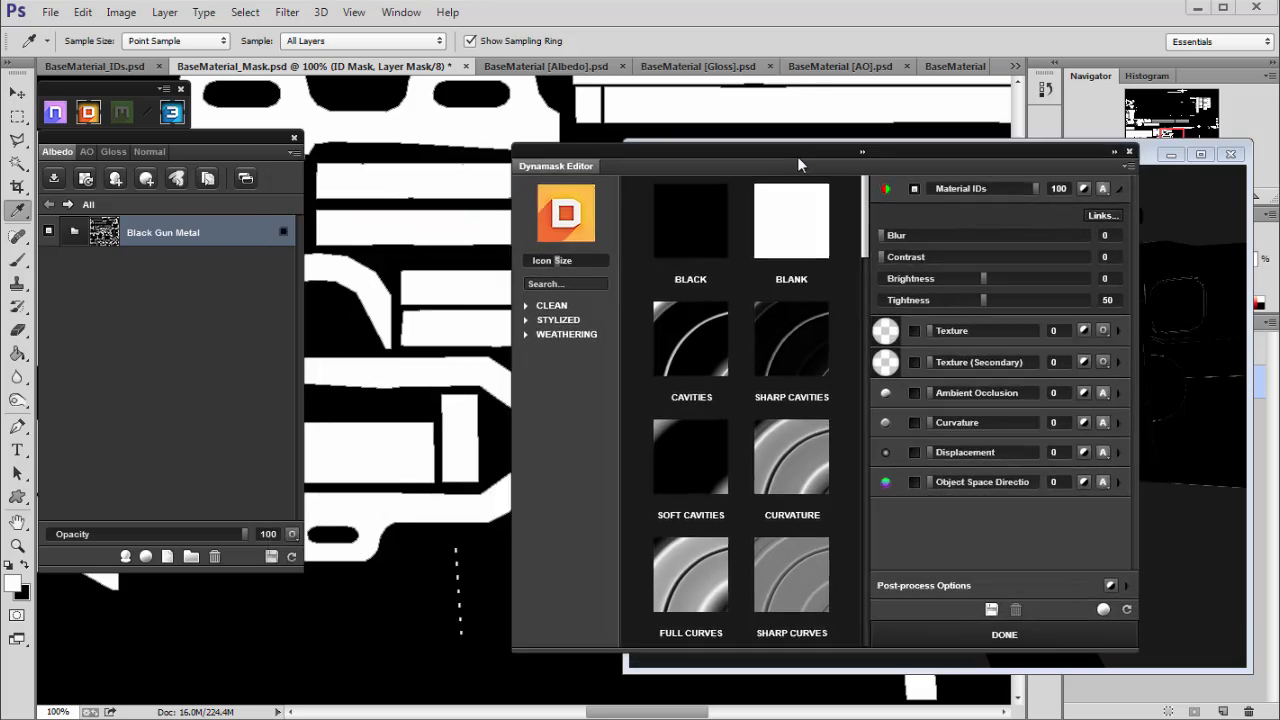
{"action": "left_click", "coordinate": [783, 229]}
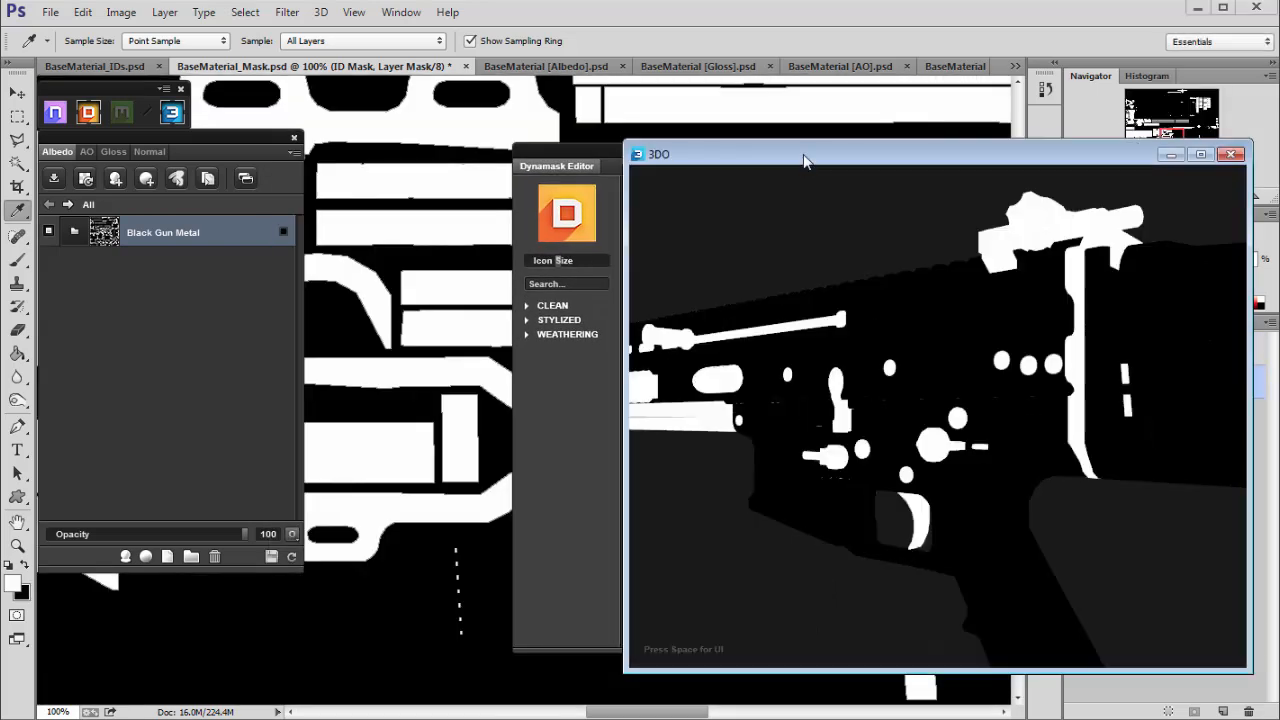
{"action": "left_click_drag", "start_coordinate": [596, 152], "coordinate": [435, 142]}
{"action": "left_click", "coordinate": [830, 634]}
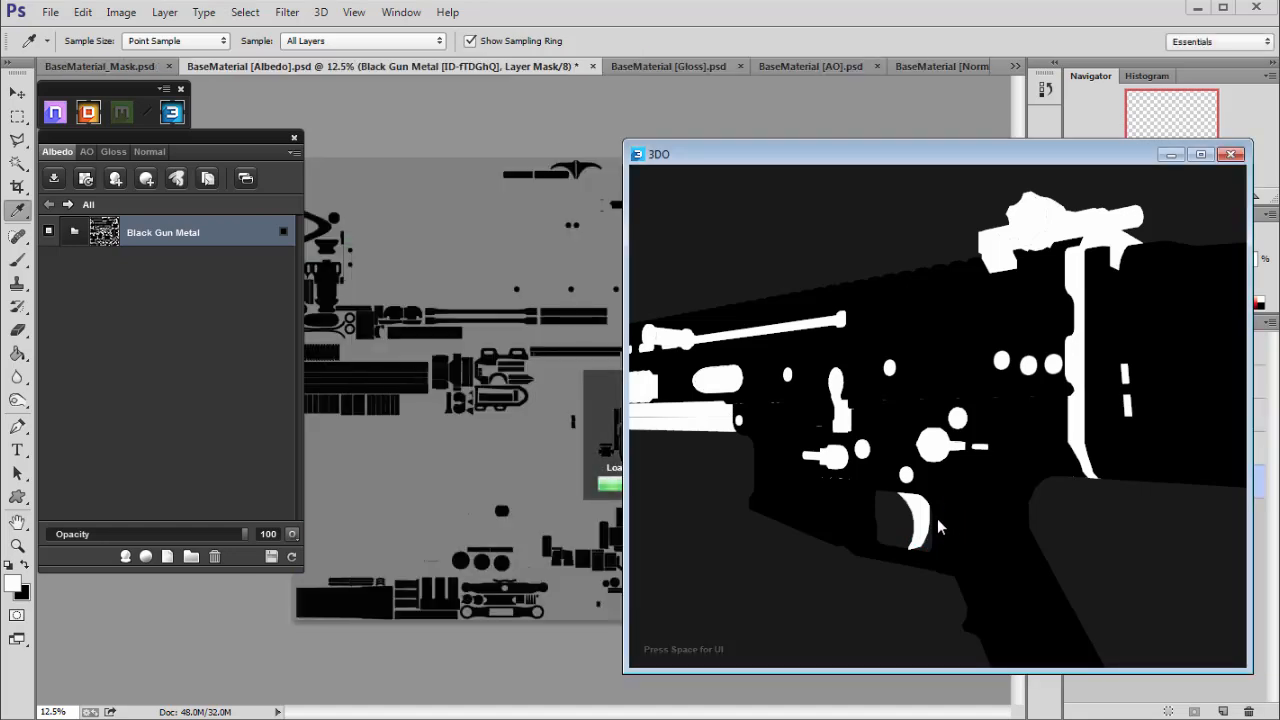
{"action": "left_click_drag", "start_coordinate": [947, 163], "coordinate": [843, 140]}
{"action": "left_click_drag", "start_coordinate": [838, 240], "coordinate": [790, 372]}
Search the Material Browser for "mil", create the Sunburnt Armor material and inspect it on the rifle.
{"action": "left_click", "coordinate": [124, 306]}
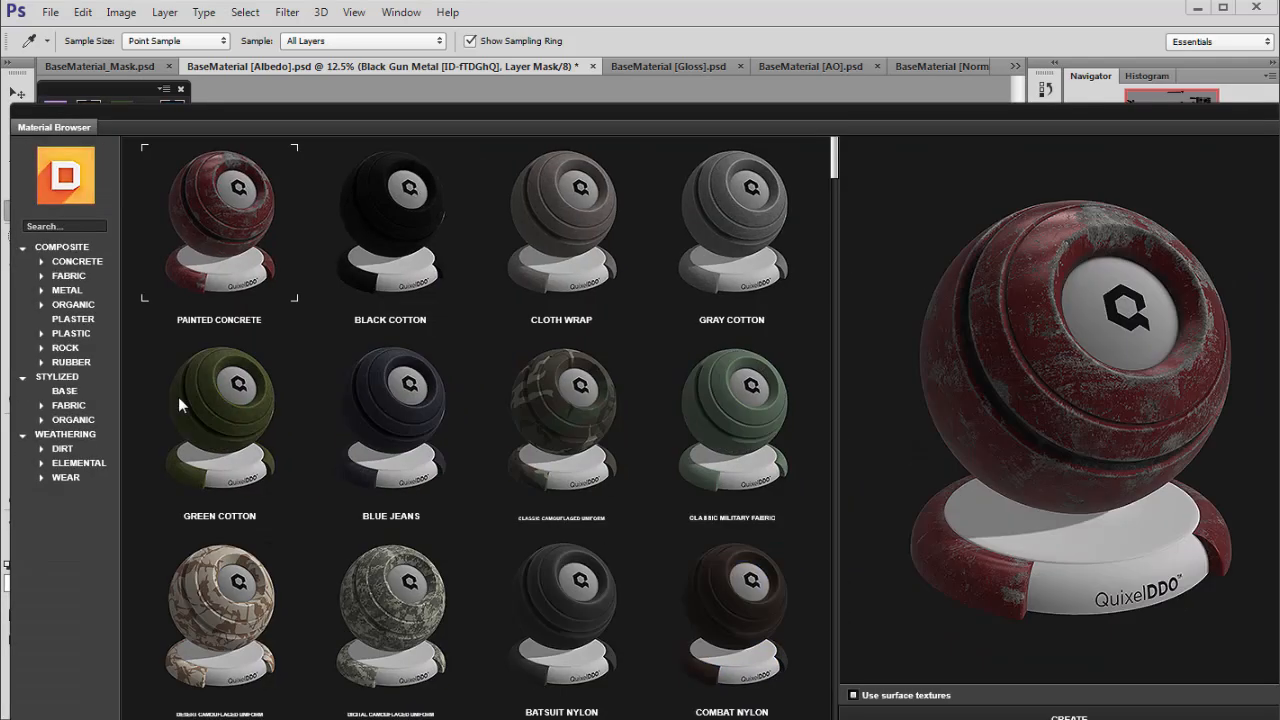
{"action": "left_click_drag", "start_coordinate": [339, 109], "coordinate": [347, 80]}
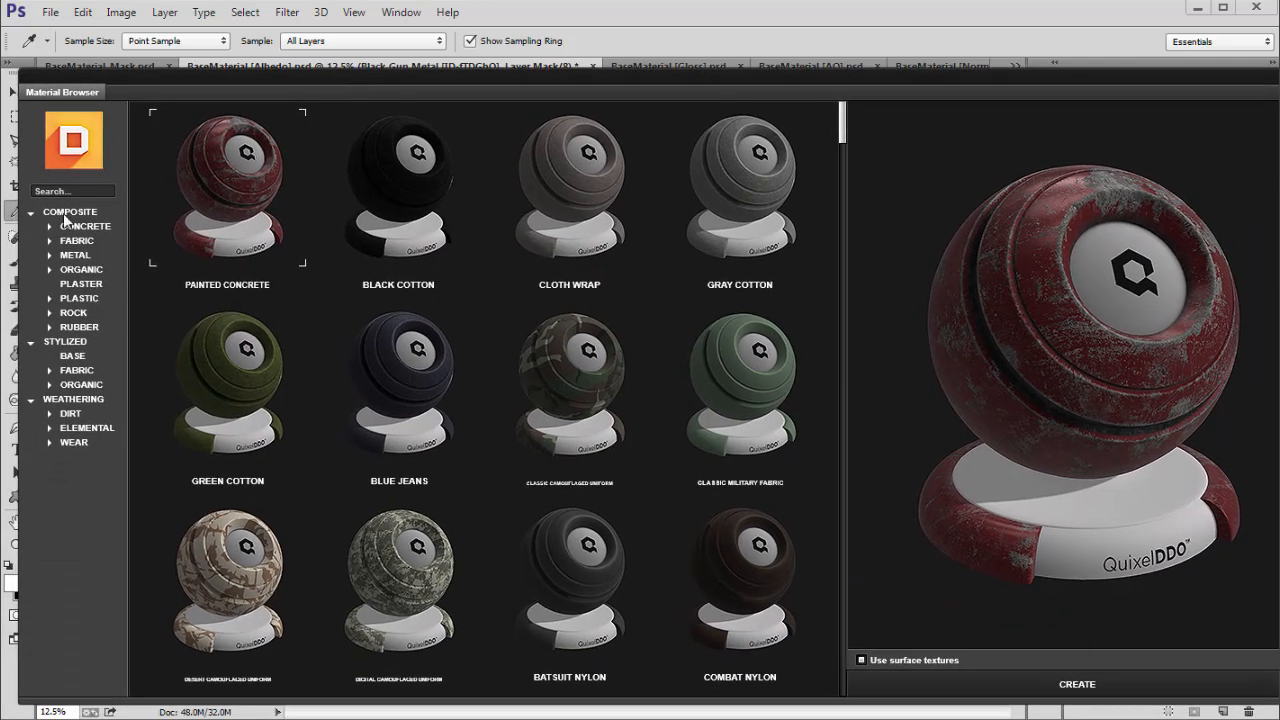
{"action": "mouse_move", "coordinate": [842, 134]}
{"action": "left_mouse_down"}
{"action": "mouse_move", "coordinate": [844, 158]}
{"action": "mouse_move", "coordinate": [842, 128]}
{"action": "left_mouse_up"}
{"action": "left_click", "coordinate": [74, 255]}
{"action": "left_click_drag", "start_coordinate": [843, 150], "coordinate": [846, 279]}
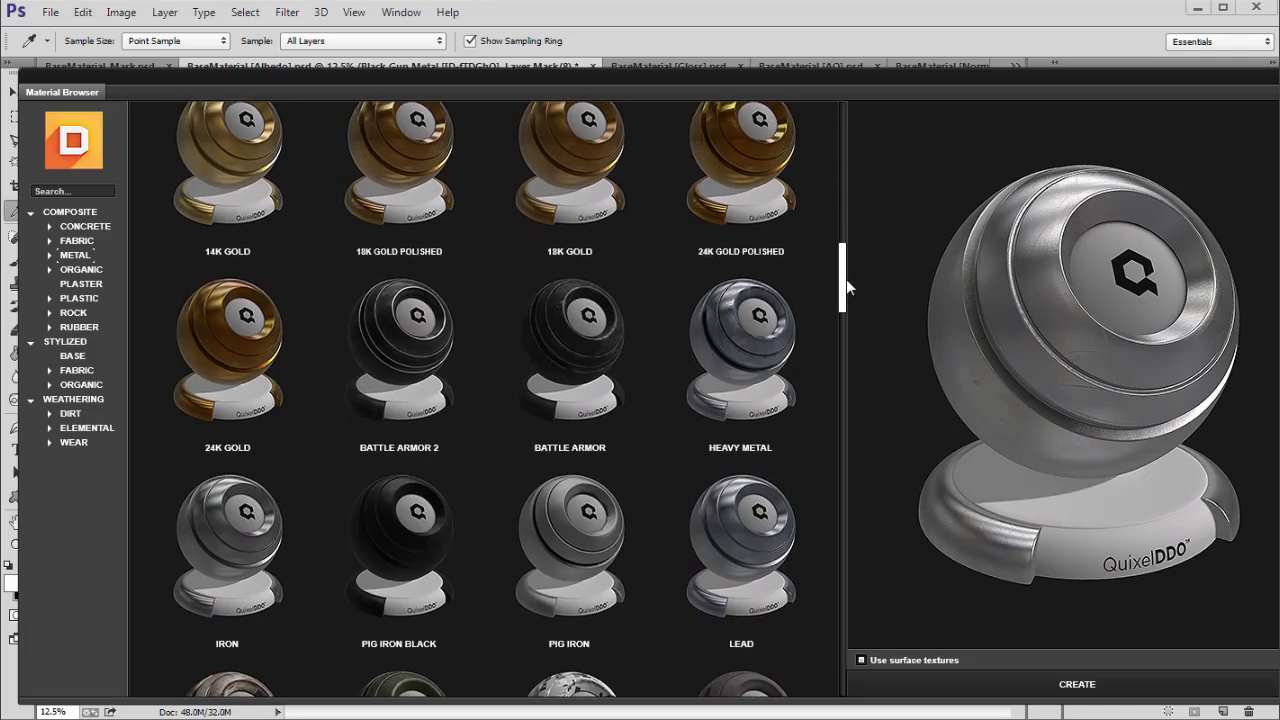
{"action": "left_click", "coordinate": [77, 193]}
{"action": "type", "text": "mil"}
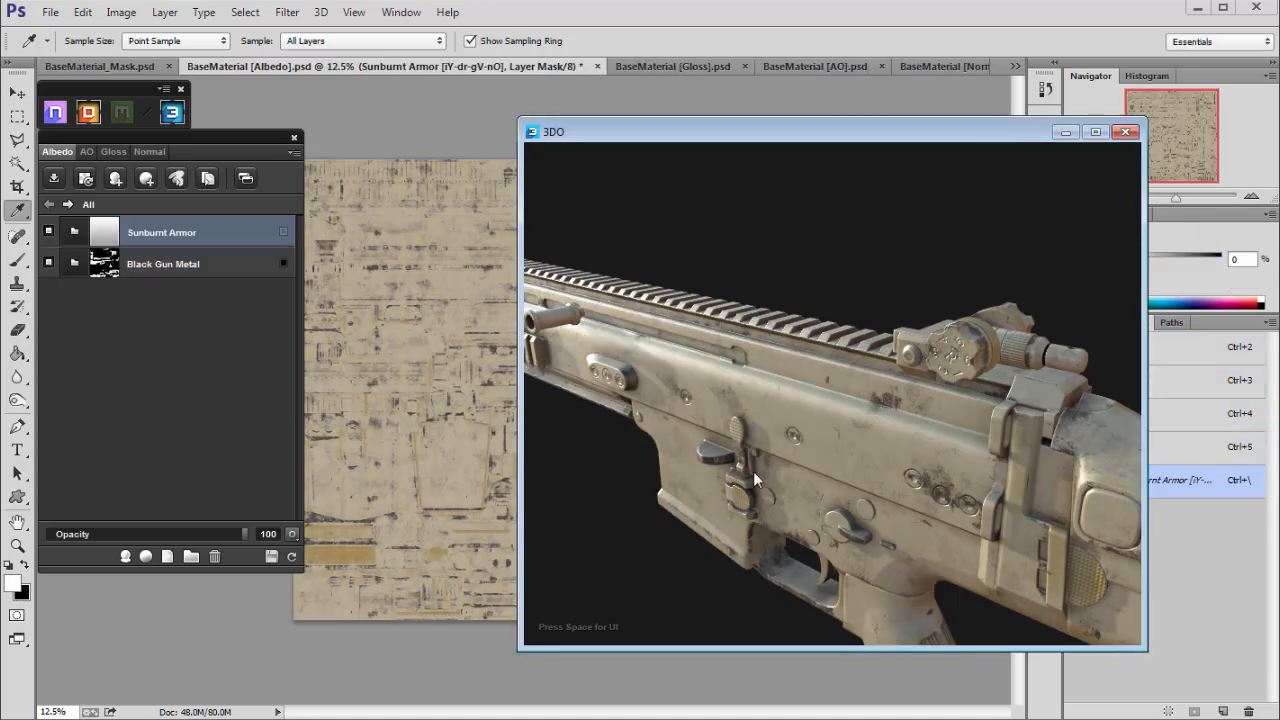
{"action": "left_click_drag", "start_coordinate": [707, 461], "coordinate": [745, 410]}
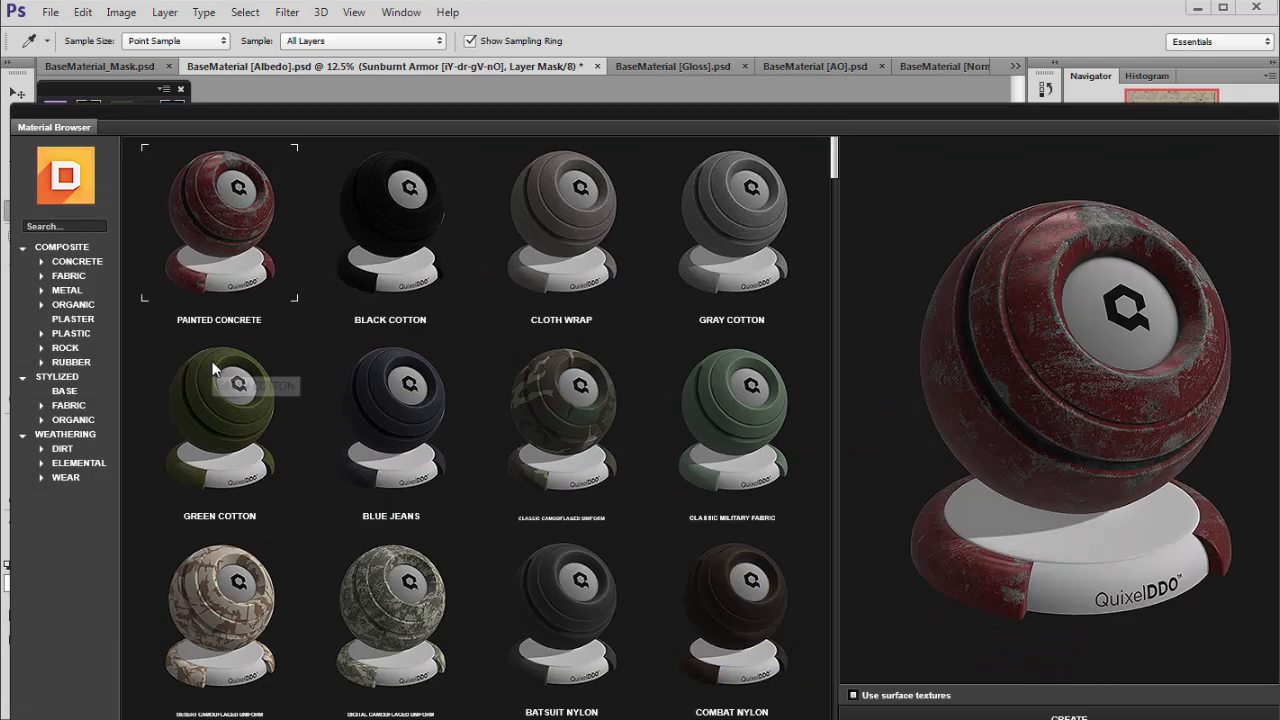
Create the Classic Military Metal material from the metal category and inspect it on the rifle.
{"action": "left_click_drag", "start_coordinate": [836, 172], "coordinate": [834, 205]}
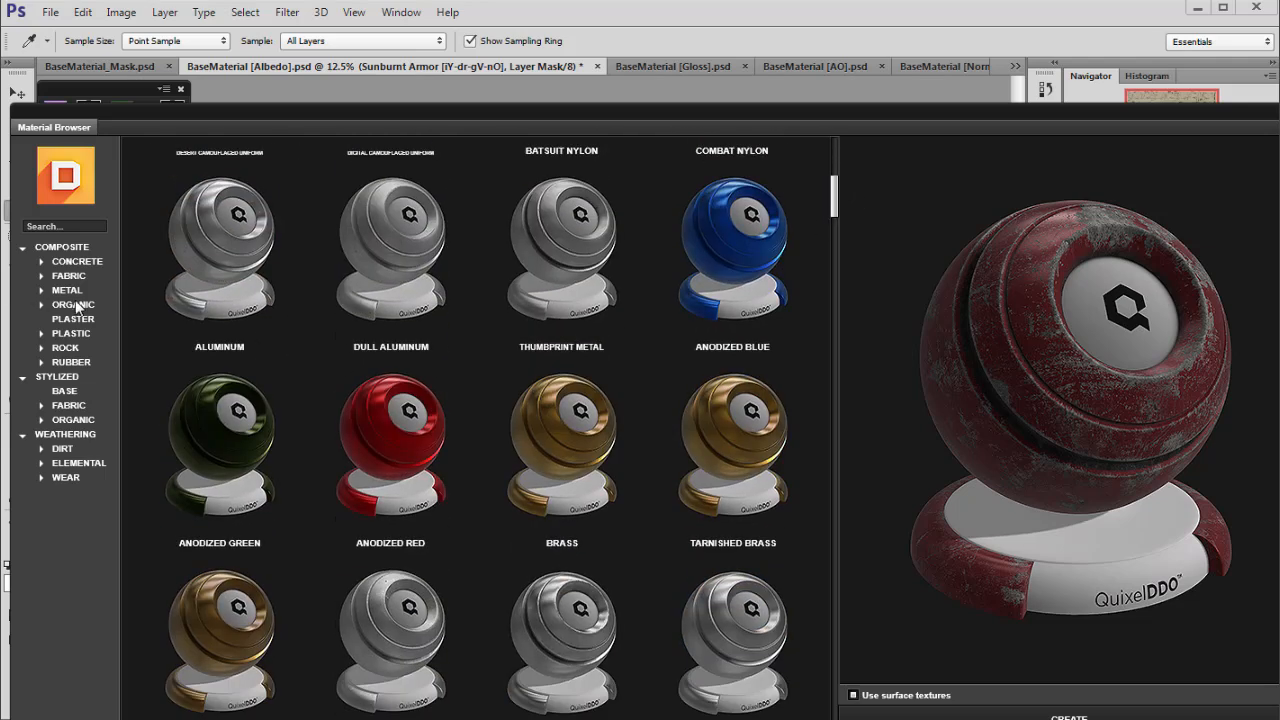
{"action": "scroll", "coordinate": [651, 272], "scroll_direction": "down", "scroll_amount": 3}
{"action": "left_click_drag", "start_coordinate": [836, 225], "coordinate": [836, 240]}
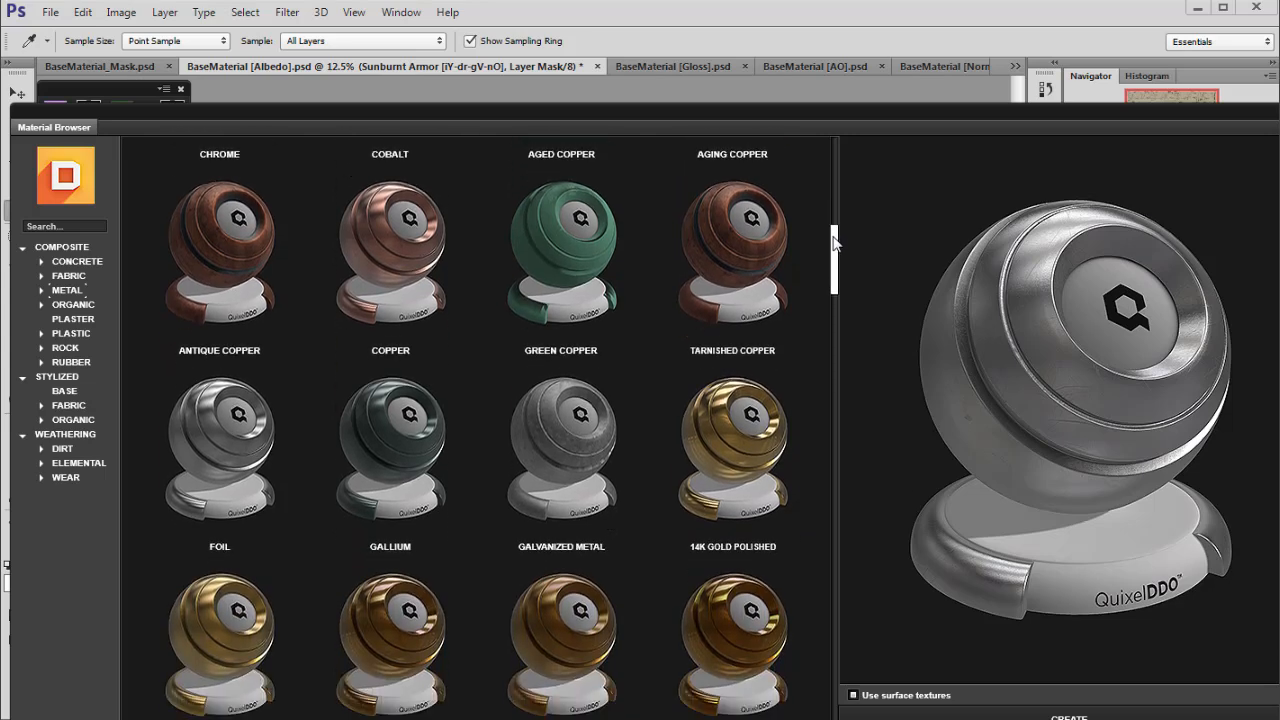
{"action": "scroll", "coordinate": [390, 375], "scroll_direction": "down", "scroll_amount": 6}
{"action": "left_click", "coordinate": [356, 350]}
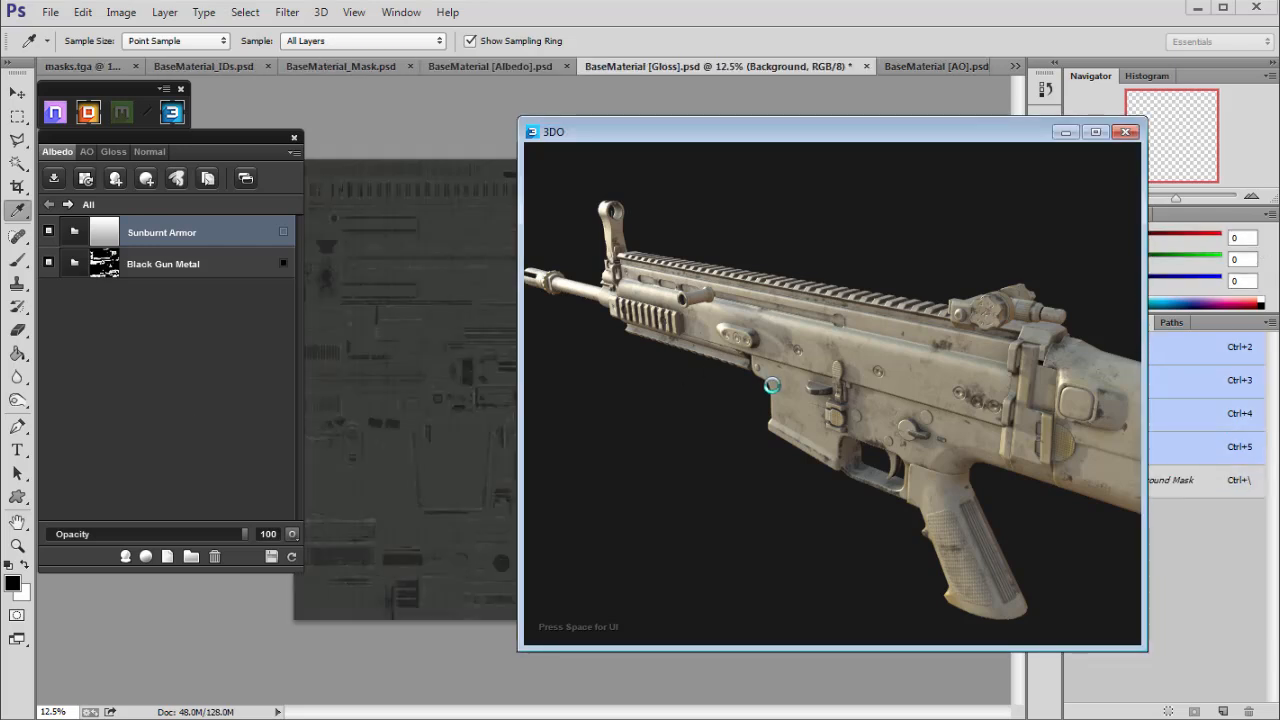
{"action": "left_click_drag", "start_coordinate": [762, 384], "coordinate": [828, 446]}
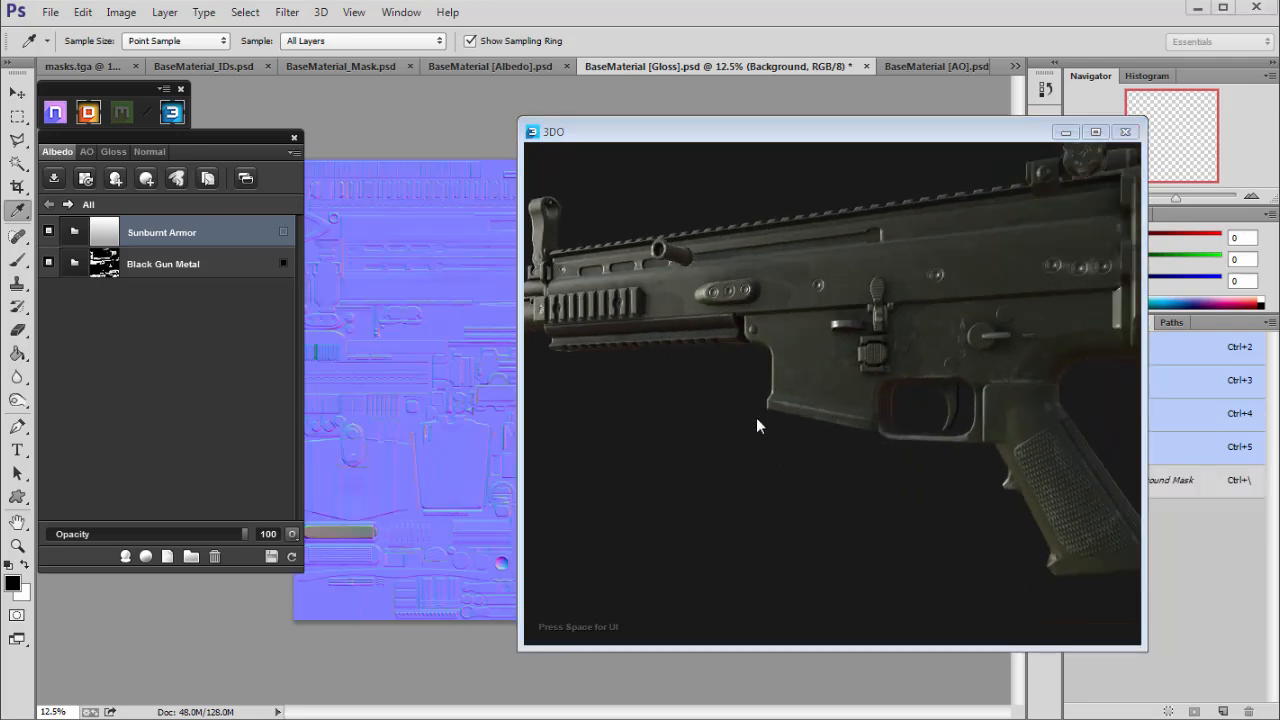
{"action": "mouse_move", "coordinate": [887, 384]}
{"action": "left_mouse_down"}
{"action": "mouse_move", "coordinate": [904, 395]}
{"action": "mouse_move", "coordinate": [785, 382]}
{"action": "mouse_move", "coordinate": [840, 433]}
{"action": "mouse_move", "coordinate": [888, 399]}
{"action": "mouse_move", "coordinate": [853, 393]}
{"action": "mouse_move", "coordinate": [728, 316]}
{"action": "mouse_move", "coordinate": [755, 281]}
{"action": "mouse_move", "coordinate": [750, 291]}
{"action": "mouse_move", "coordinate": [788, 318]}
{"action": "mouse_move", "coordinate": [825, 320]}
{"action": "mouse_move", "coordinate": [845, 374]}
{"action": "mouse_move", "coordinate": [833, 403]}
{"action": "mouse_move", "coordinate": [1005, 388]}
{"action": "mouse_move", "coordinate": [741, 420]}
{"action": "mouse_move", "coordinate": [801, 407]}
{"action": "mouse_move", "coordinate": [861, 370]}
{"action": "mouse_move", "coordinate": [617, 397]}
{"action": "mouse_move", "coordinate": [761, 439]}
{"action": "mouse_move", "coordinate": [731, 438]}
{"action": "mouse_move", "coordinate": [714, 430]}
{"action": "mouse_move", "coordinate": [730, 325]}
{"action": "mouse_move", "coordinate": [752, 302]}
{"action": "mouse_move", "coordinate": [829, 297]}
{"action": "mouse_move", "coordinate": [726, 346]}
{"action": "mouse_move", "coordinate": [478, 299]}
{"action": "mouse_move", "coordinate": [594, 334]}
{"action": "mouse_move", "coordinate": [670, 376]}
{"action": "mouse_move", "coordinate": [857, 415]}
{"action": "mouse_move", "coordinate": [816, 417]}
{"action": "mouse_move", "coordinate": [849, 409]}
{"action": "mouse_move", "coordinate": [829, 451]}
{"action": "mouse_move", "coordinate": [823, 400]}
{"action": "mouse_move", "coordinate": [884, 410]}
{"action": "mouse_move", "coordinate": [871, 405]}
{"action": "mouse_move", "coordinate": [877, 418]}
{"action": "mouse_move", "coordinate": [884, 373]}
{"action": "mouse_move", "coordinate": [1020, 451]}
{"action": "mouse_move", "coordinate": [970, 429]}
{"action": "mouse_move", "coordinate": [748, 403]}
{"action": "mouse_move", "coordinate": [818, 437]}
{"action": "mouse_move", "coordinate": [737, 355]}
{"action": "mouse_move", "coordinate": [687, 354]}
{"action": "mouse_move", "coordinate": [764, 414]}
{"action": "mouse_move", "coordinate": [758, 394]}
{"action": "mouse_move", "coordinate": [733, 402]}
{"action": "mouse_move", "coordinate": [748, 400]}
{"action": "mouse_move", "coordinate": [729, 306]}
{"action": "mouse_move", "coordinate": [766, 286]}
{"action": "mouse_move", "coordinate": [677, 257]}
{"action": "mouse_move", "coordinate": [655, 279]}
{"action": "mouse_move", "coordinate": [775, 393]}
{"action": "mouse_move", "coordinate": [884, 410]}
{"action": "mouse_move", "coordinate": [861, 392]}
{"action": "mouse_move", "coordinate": [965, 449]}
{"action": "mouse_move", "coordinate": [901, 447]}
{"action": "mouse_move", "coordinate": [840, 405]}
{"action": "left_mouse_up"}
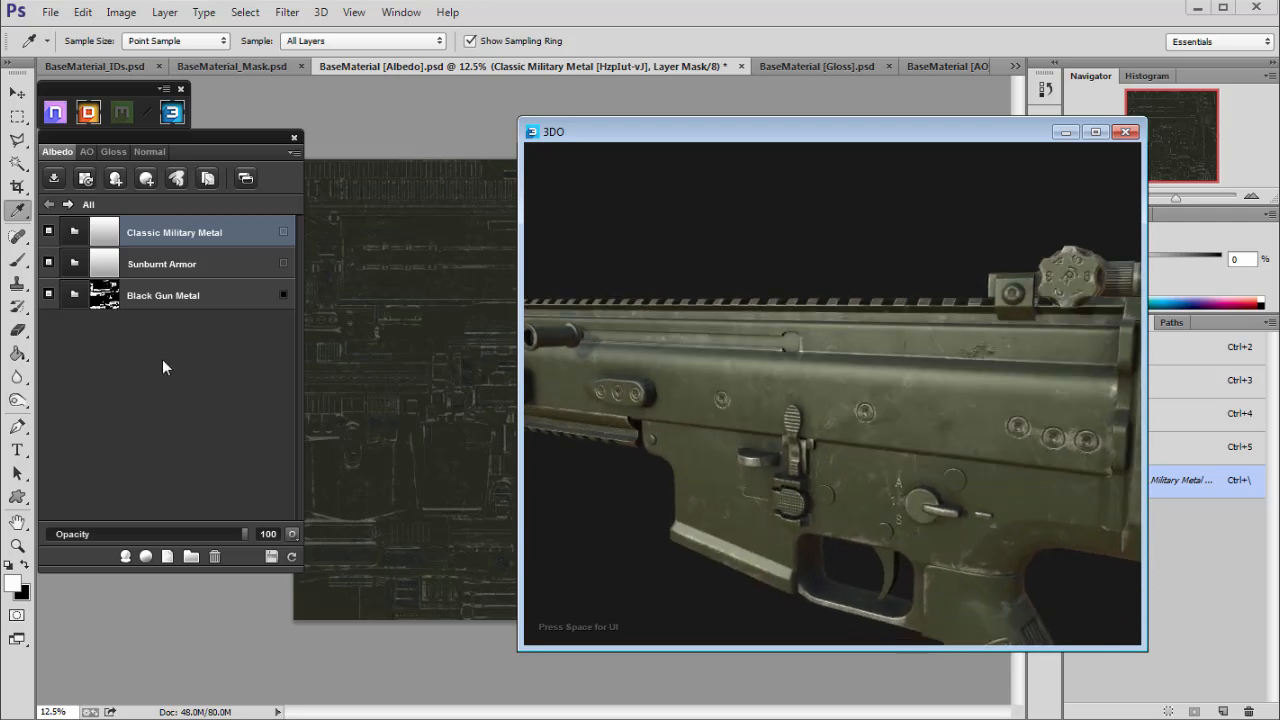
Delete the Sunburnt Armor layer and link Classic Military Metal to the Gold material ID.
{"action": "left_click", "coordinate": [229, 265]}
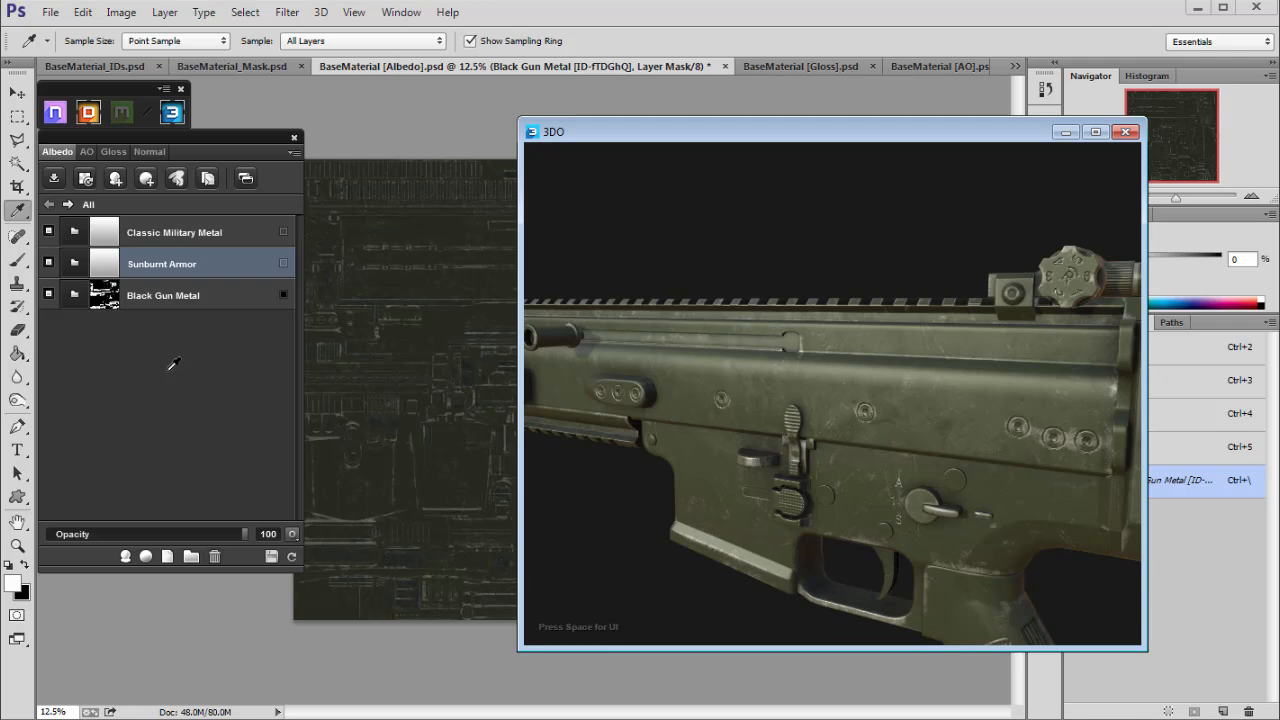
{"action": "left_click", "coordinate": [200, 236]}
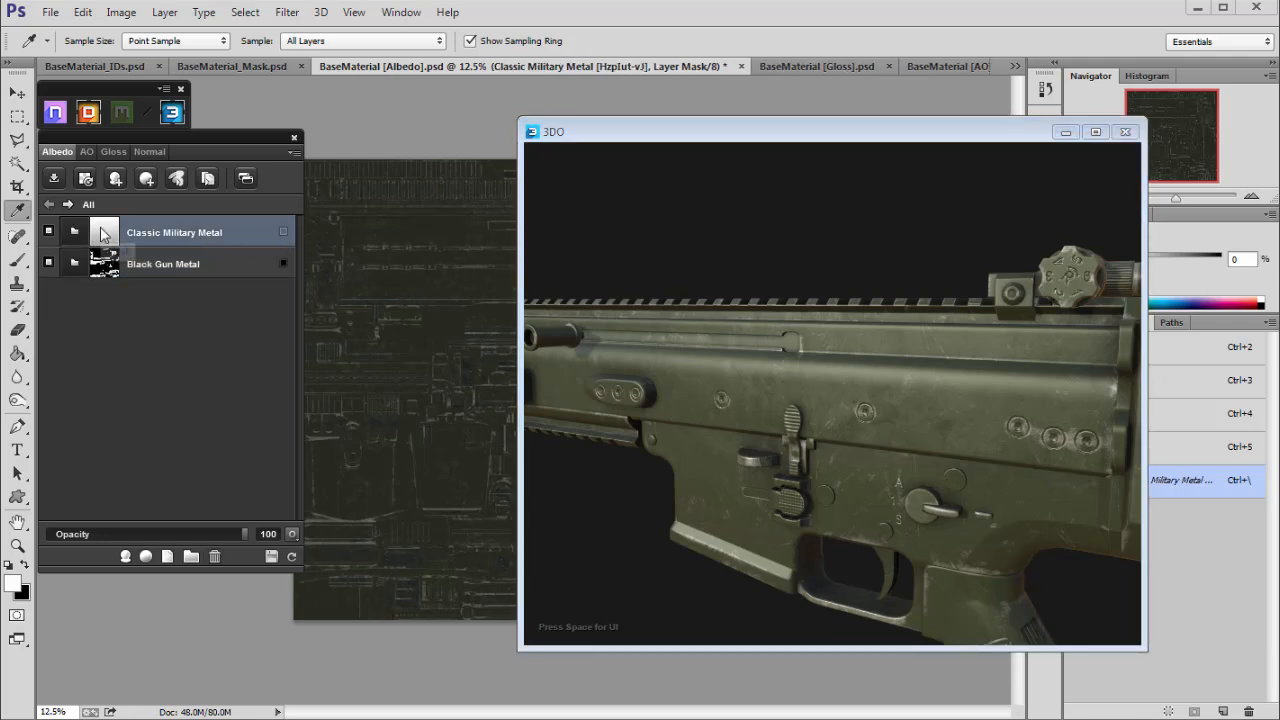
{"action": "left_click", "coordinate": [283, 232]}
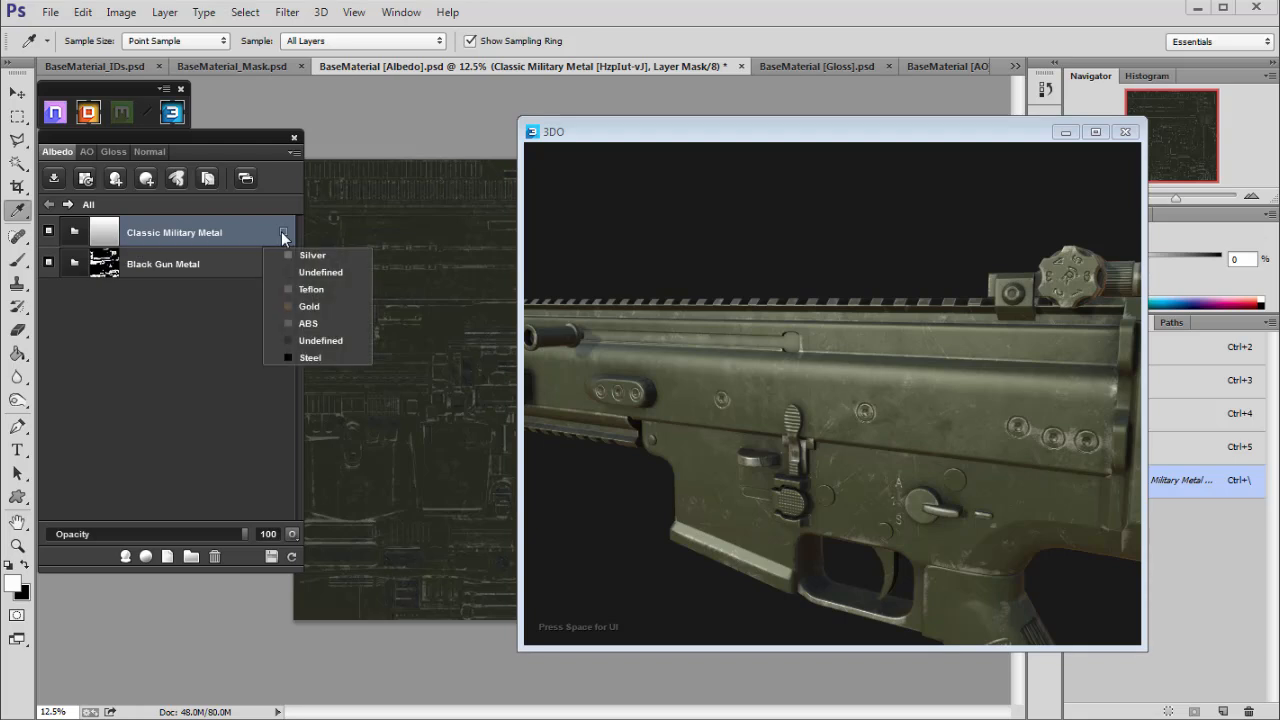
{"action": "left_click", "coordinate": [311, 307]}
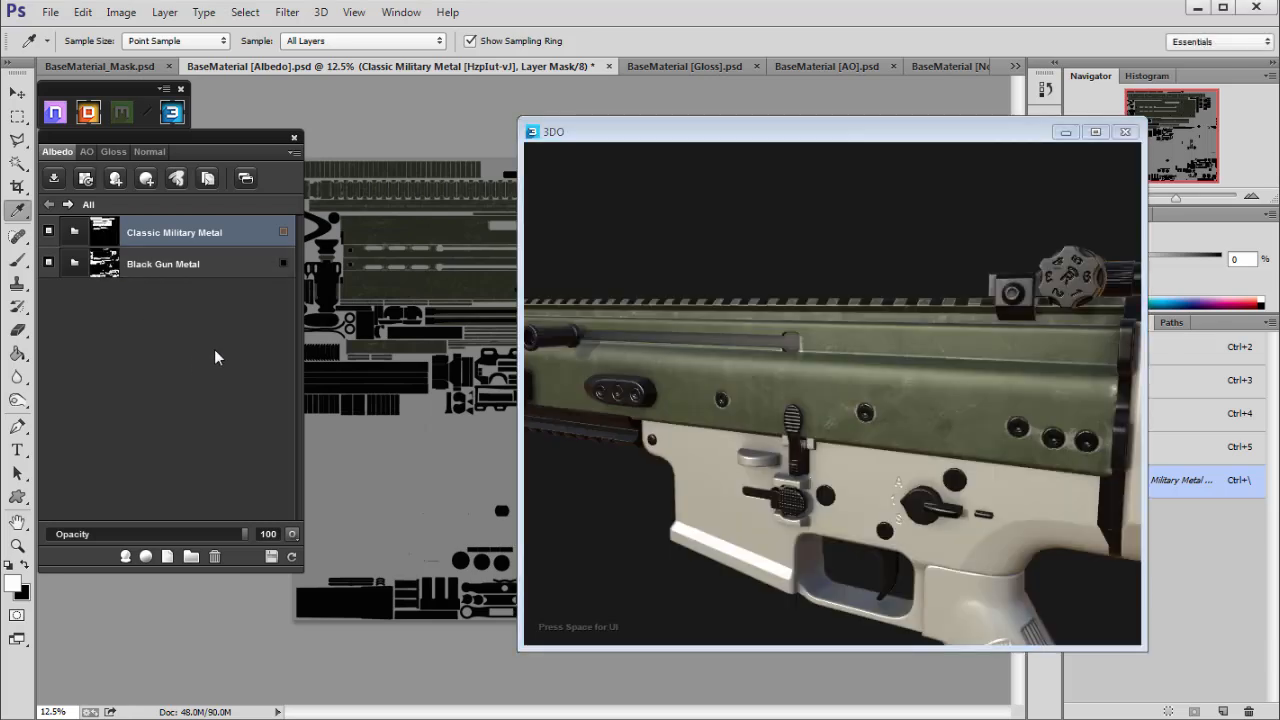
{"action": "left_click_drag", "start_coordinate": [786, 343], "coordinate": [768, 384]}
Save the DDO project and examine the textured rifle in the 3DO preview.
{"action": "left_click", "coordinate": [272, 557]}
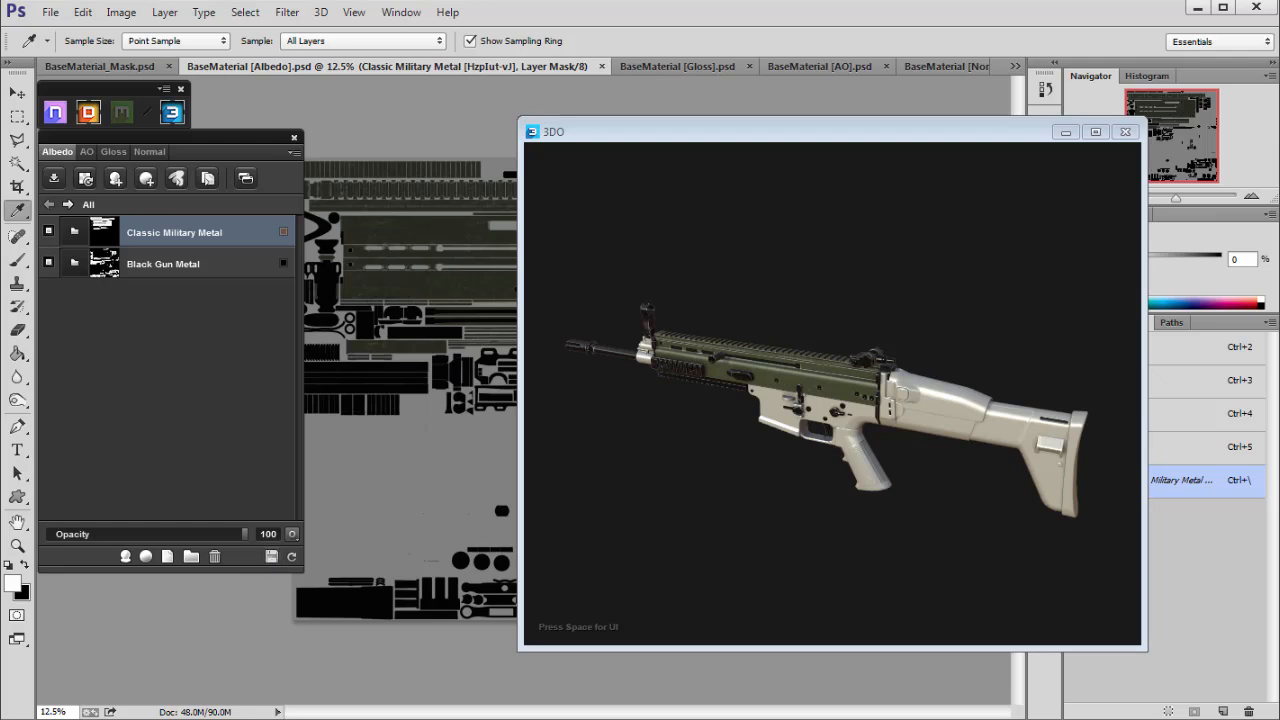
{"action": "scroll", "coordinate": [715, 428], "scroll_direction": "up", "scroll_amount": 5}
{"action": "mouse_move", "coordinate": [715, 430]}
{"action": "left_mouse_down"}
{"action": "mouse_move", "coordinate": [768, 411]}
{"action": "mouse_move", "coordinate": [667, 404]}
{"action": "mouse_move", "coordinate": [715, 415]}
{"action": "left_mouse_up"}
Open the Material Browser and look through the plastic materials for the rifle's remaining parts.
{"action": "left_click", "coordinate": [125, 557]}
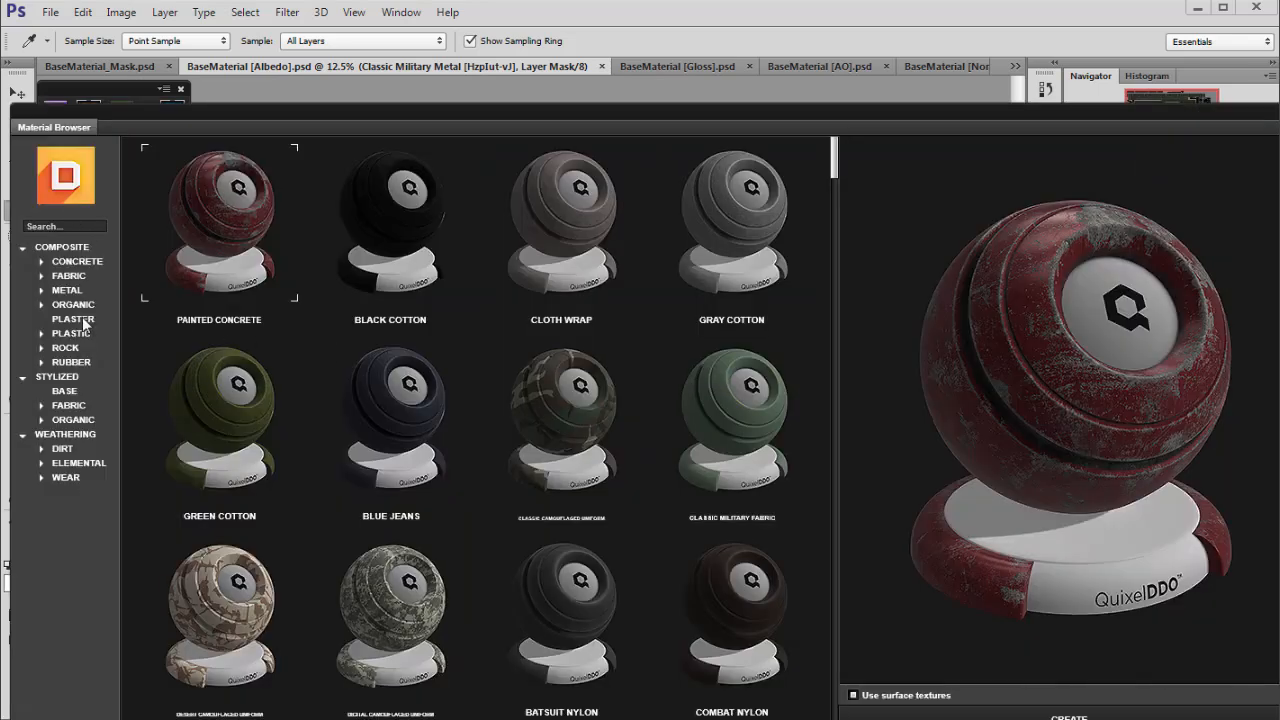
{"action": "left_click", "coordinate": [80, 337]}
{"action": "left_click_drag", "start_coordinate": [829, 286], "coordinate": [818, 484]}
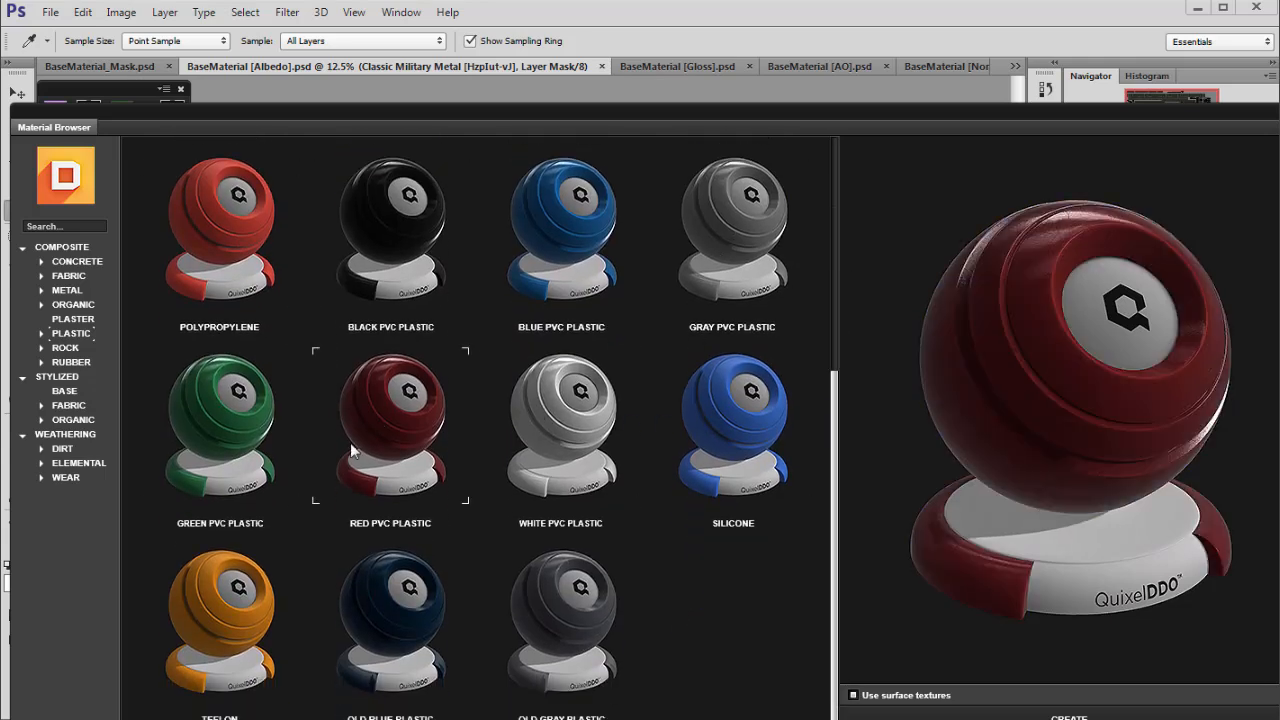
{"action": "scroll", "coordinate": [517, 423], "scroll_direction": "up", "scroll_amount": 5}
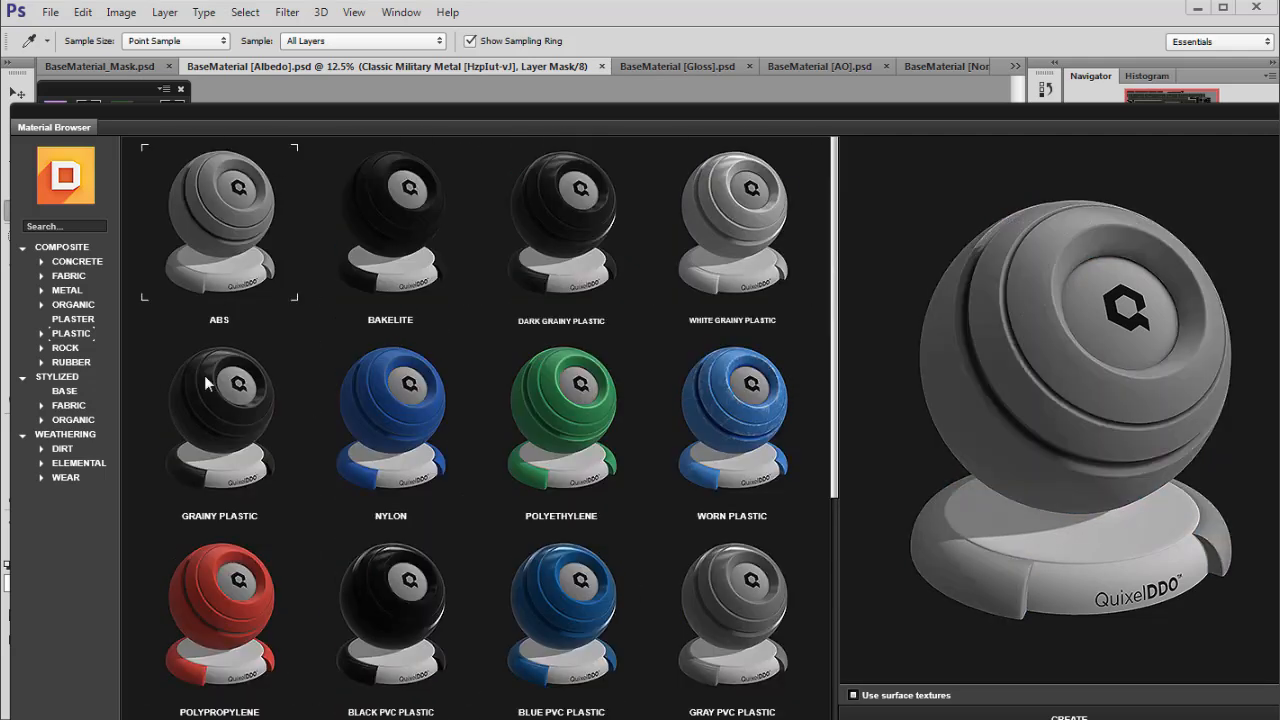
Look through the metal materials in the Material Browser, previewing Sunburnt Armor, Military Green Metal and Sunburned Metal Paint.
{"action": "left_click", "coordinate": [68, 290]}
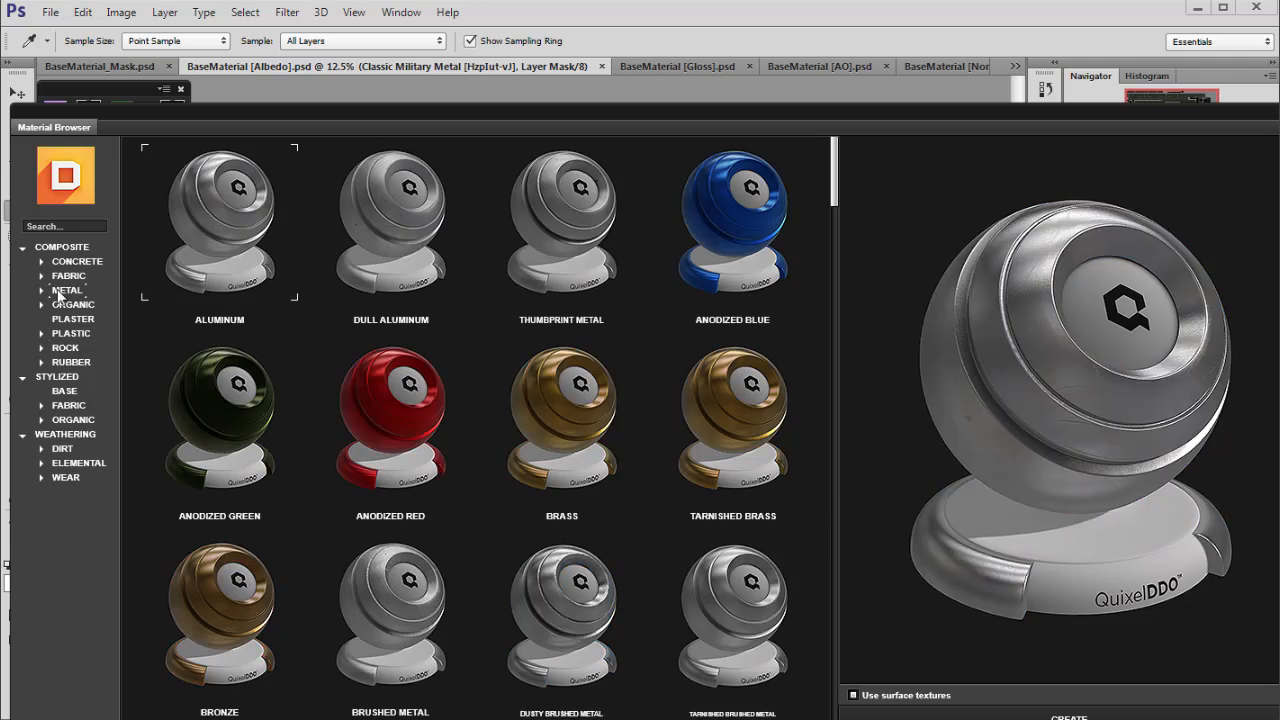
{"action": "left_click_drag", "start_coordinate": [833, 195], "coordinate": [824, 376]}
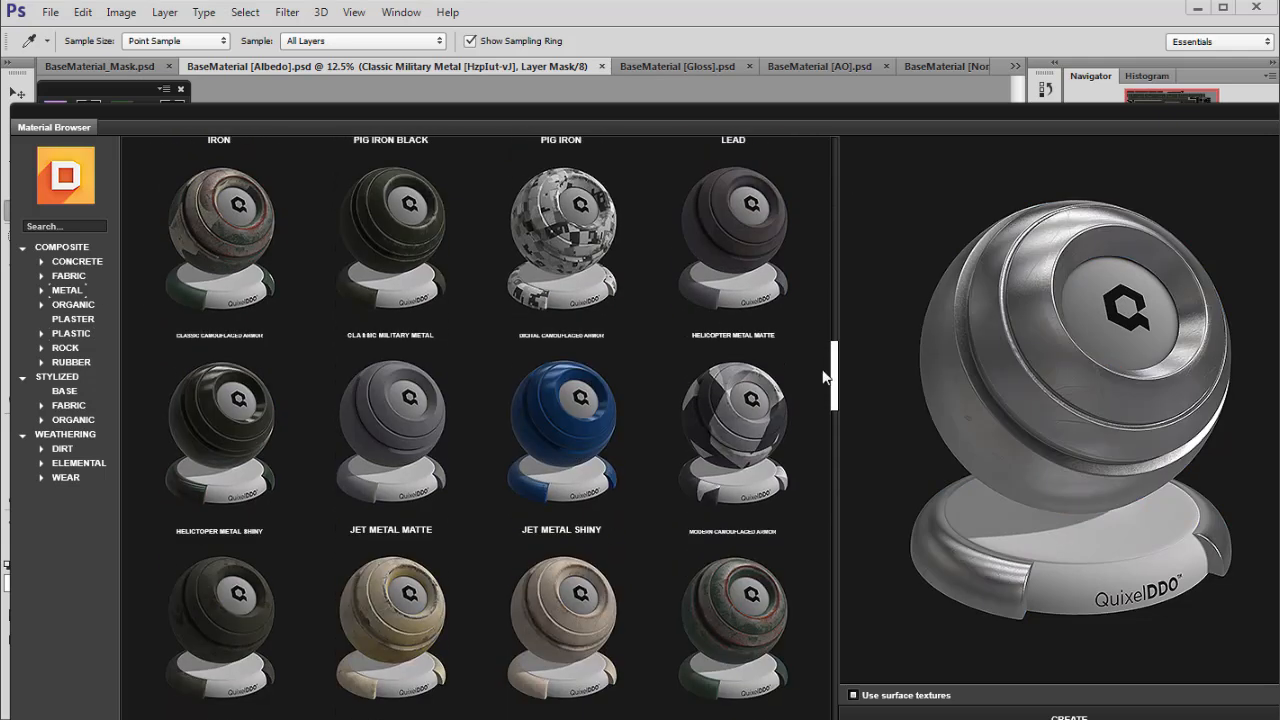
{"action": "left_click", "coordinate": [392, 228]}
{"action": "scroll", "coordinate": [468, 310], "scroll_direction": "down", "scroll_amount": 2}
{"action": "left_click", "coordinate": [417, 526]}
{"action": "scroll", "coordinate": [503, 364], "scroll_direction": "down", "scroll_amount": 1}
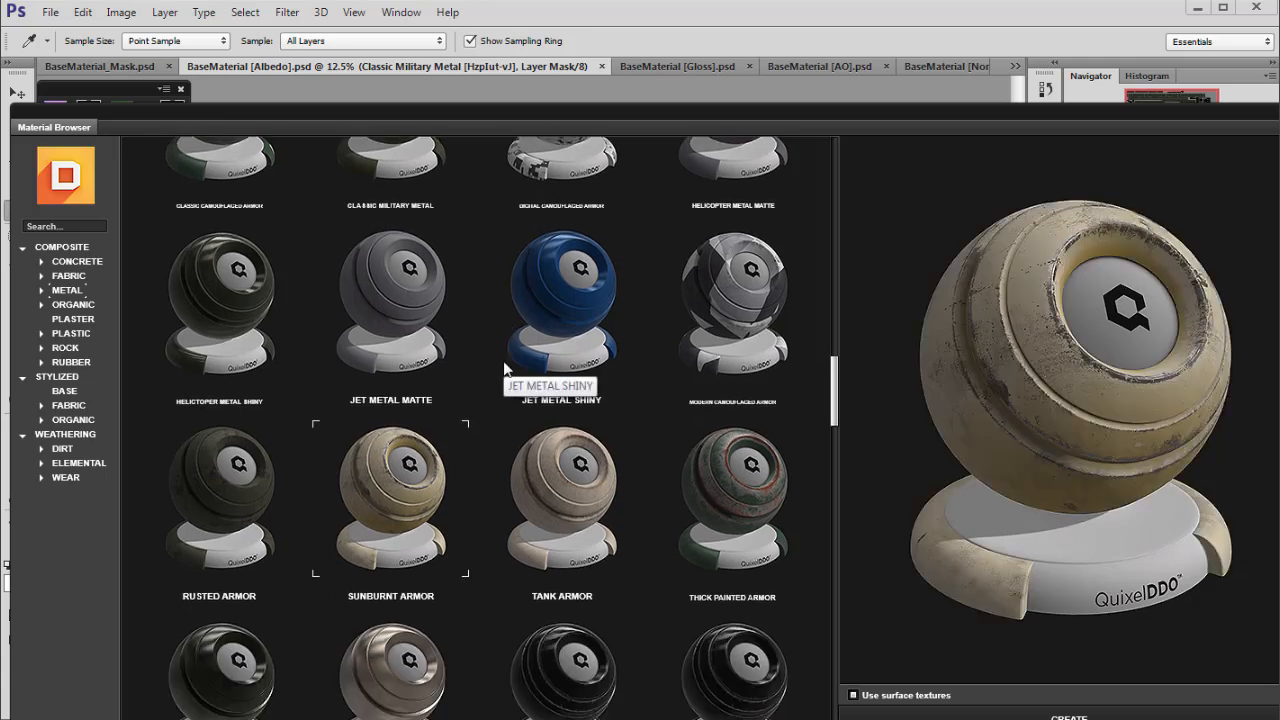
{"action": "scroll", "coordinate": [505, 368], "scroll_direction": "down", "scroll_amount": 1}
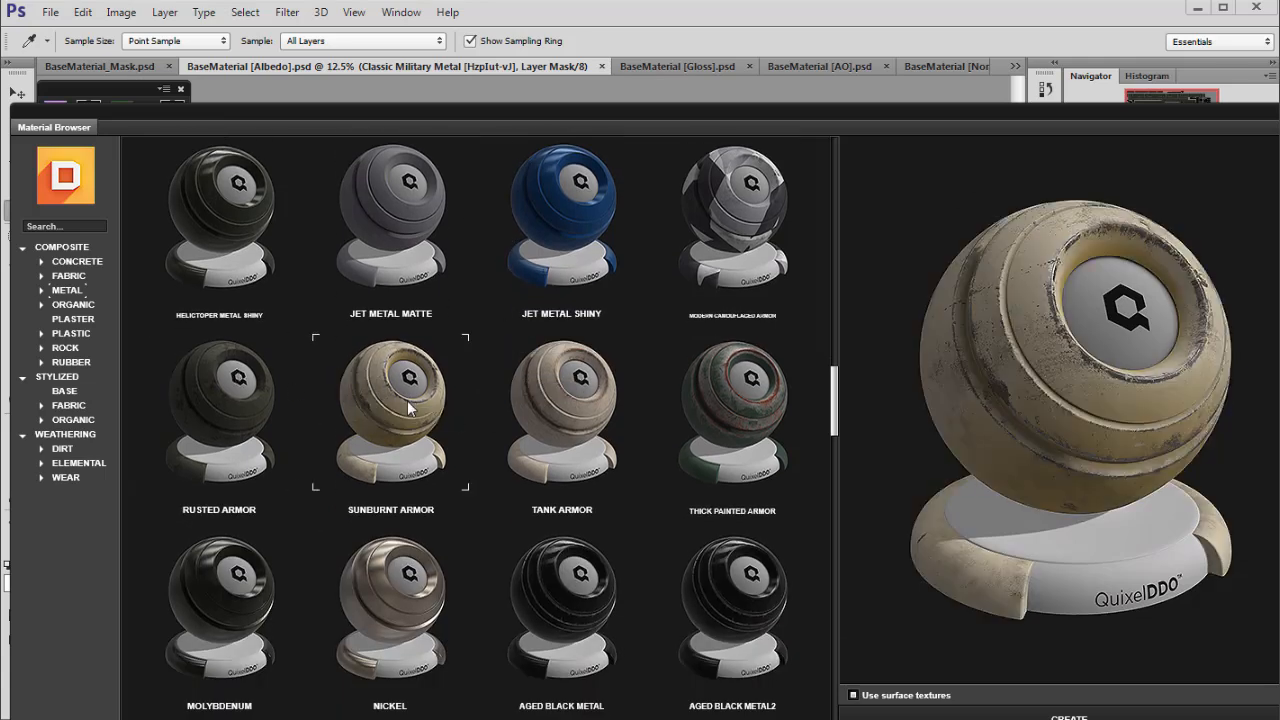
{"action": "scroll", "coordinate": [390, 399], "scroll_direction": "down", "scroll_amount": 3}
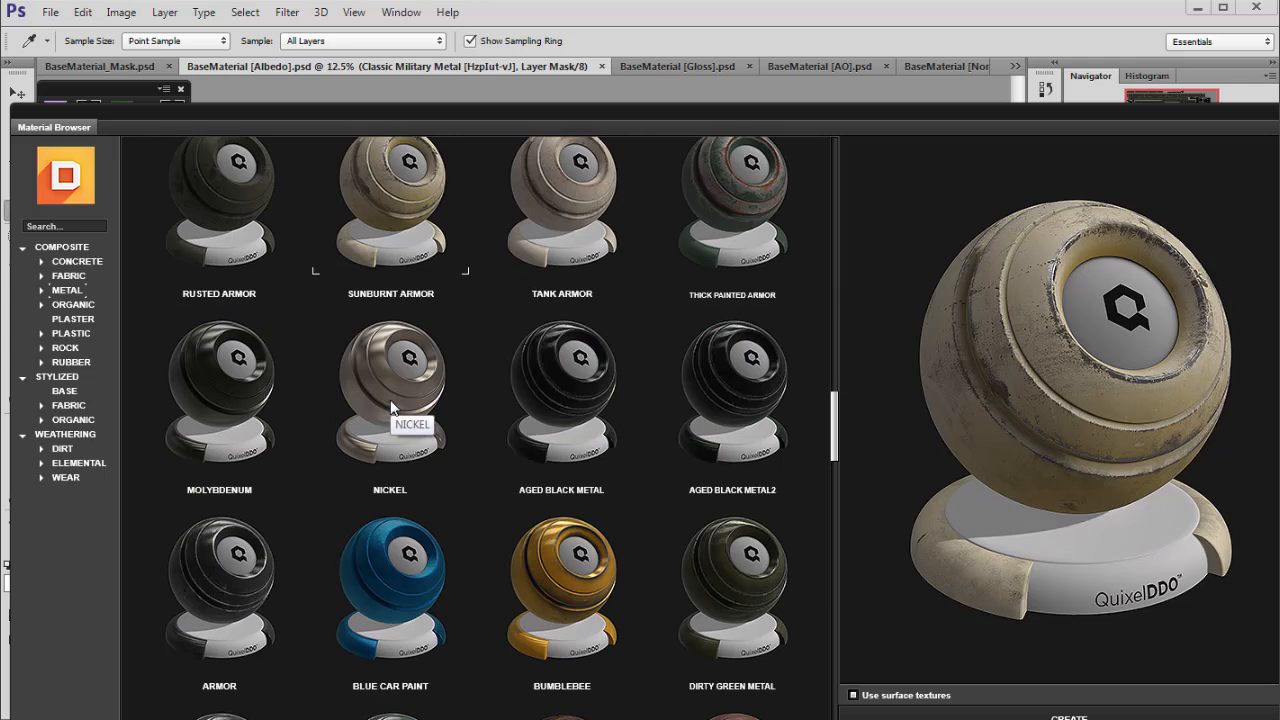
{"action": "scroll", "coordinate": [394, 390], "scroll_direction": "down", "scroll_amount": 5}
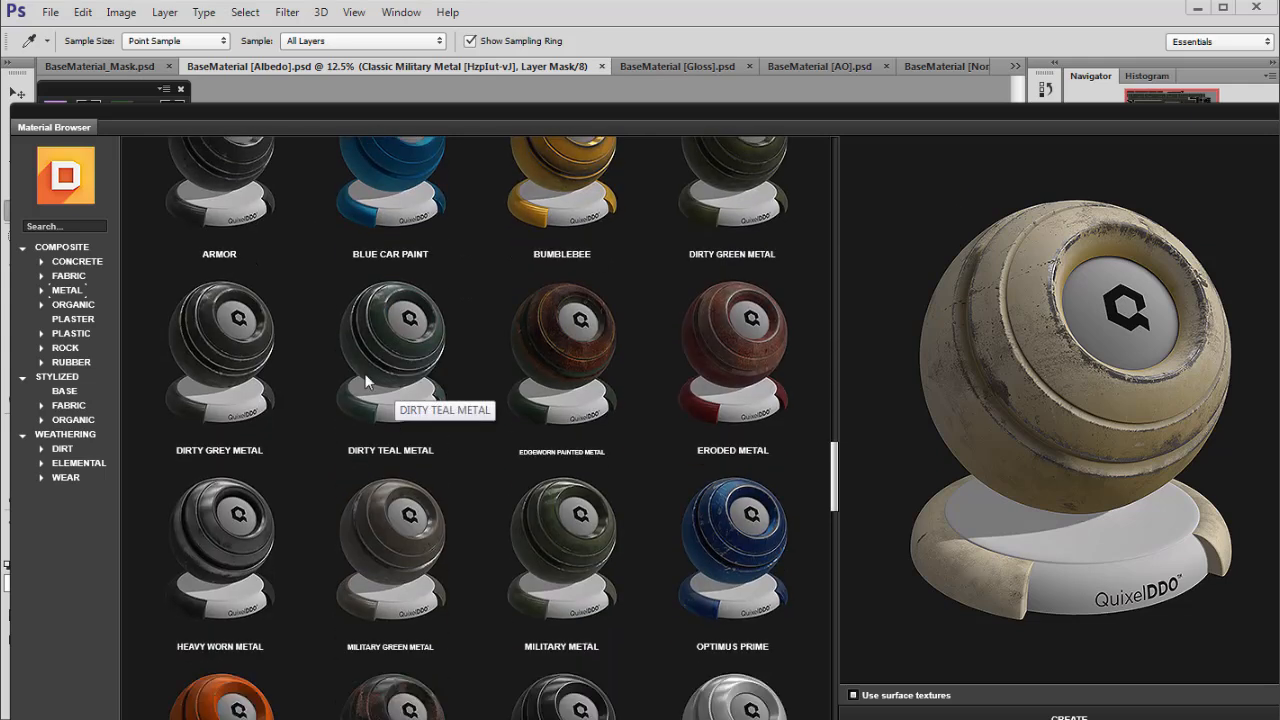
{"action": "scroll", "coordinate": [390, 400], "scroll_direction": "down", "scroll_amount": 1}
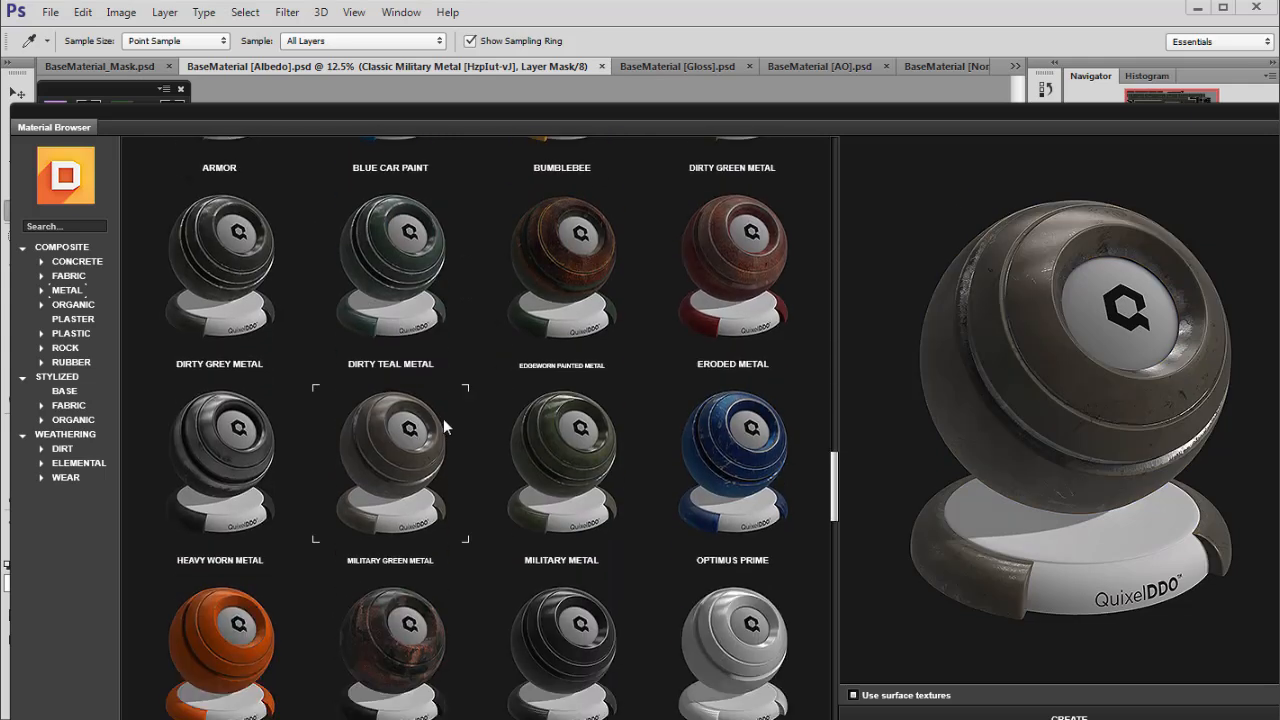
{"action": "scroll", "coordinate": [443, 418], "scroll_direction": "down", "scroll_amount": 3}
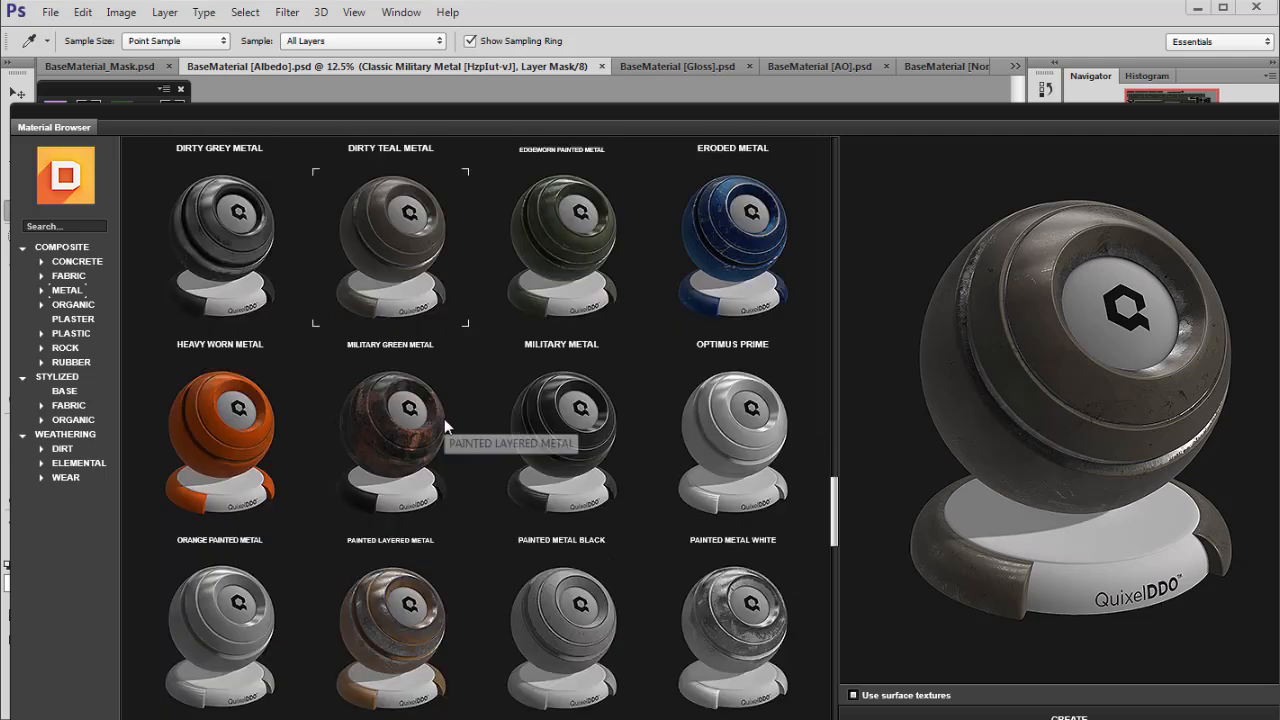
{"action": "scroll", "coordinate": [457, 399], "scroll_direction": "down", "scroll_amount": 3}
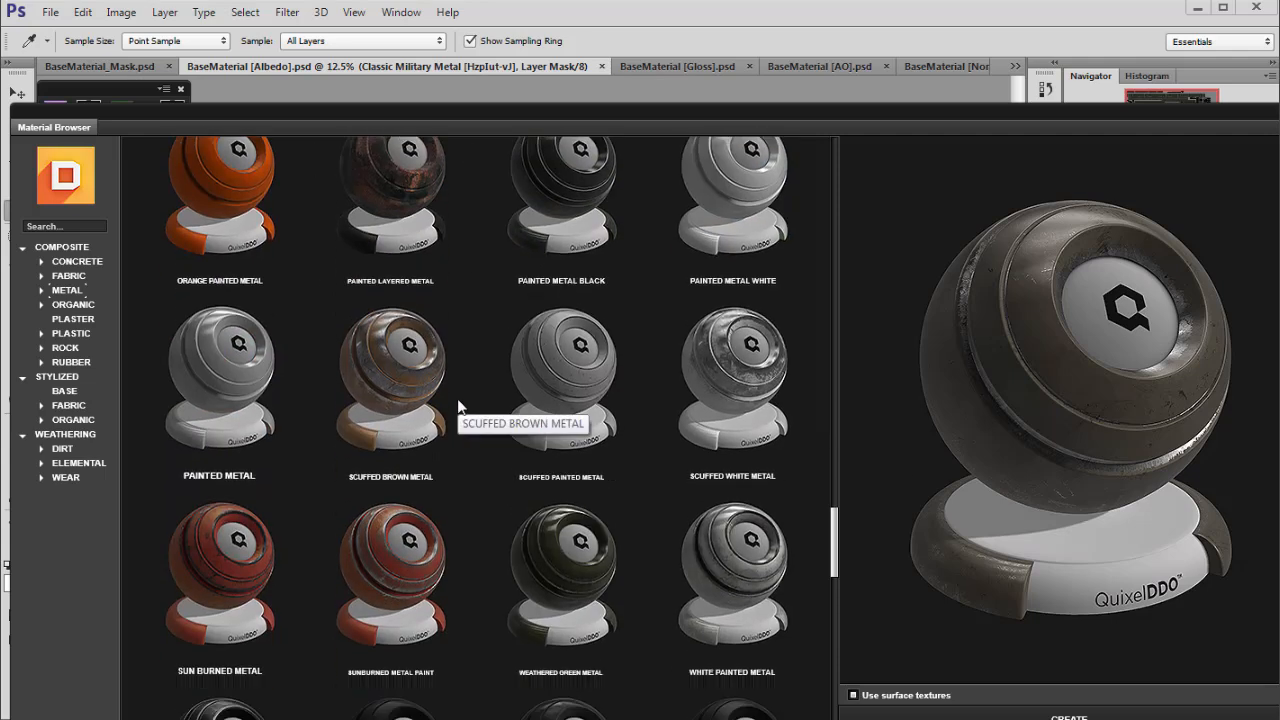
{"action": "scroll", "coordinate": [459, 405], "scroll_direction": "down", "scroll_amount": 1}
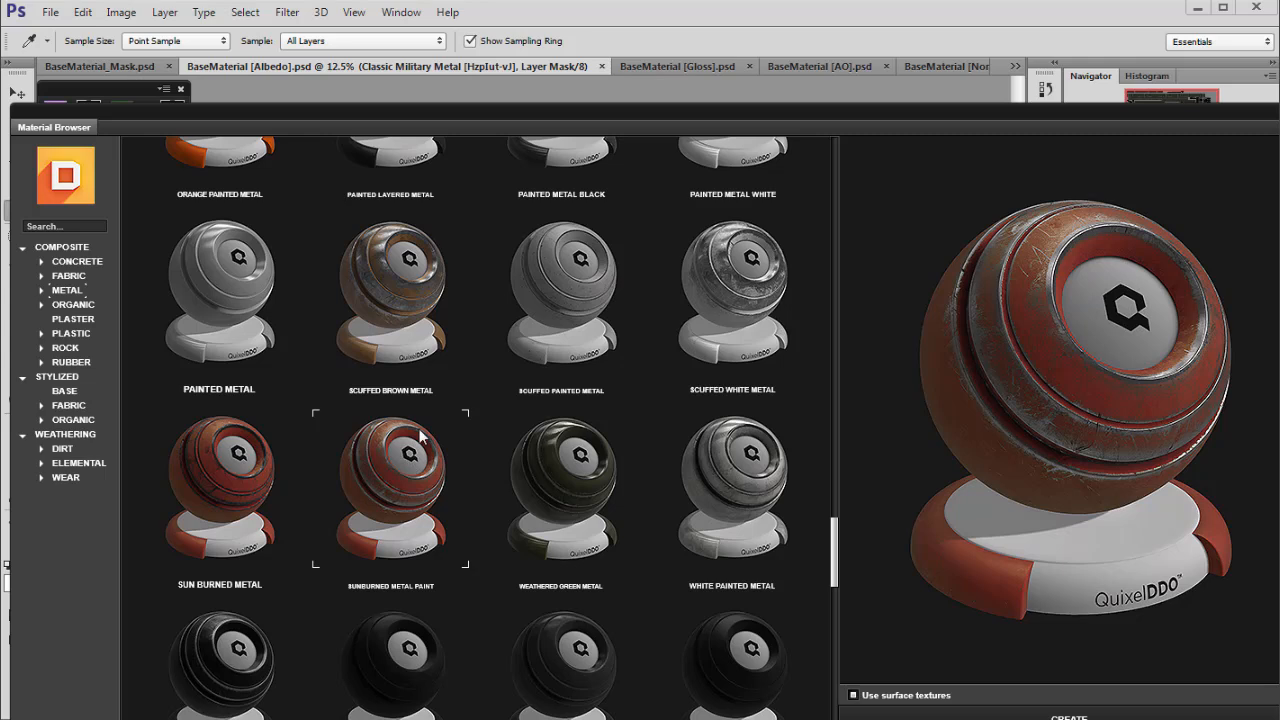
{"action": "scroll", "coordinate": [540, 320], "scroll_direction": "down", "scroll_amount": 9}
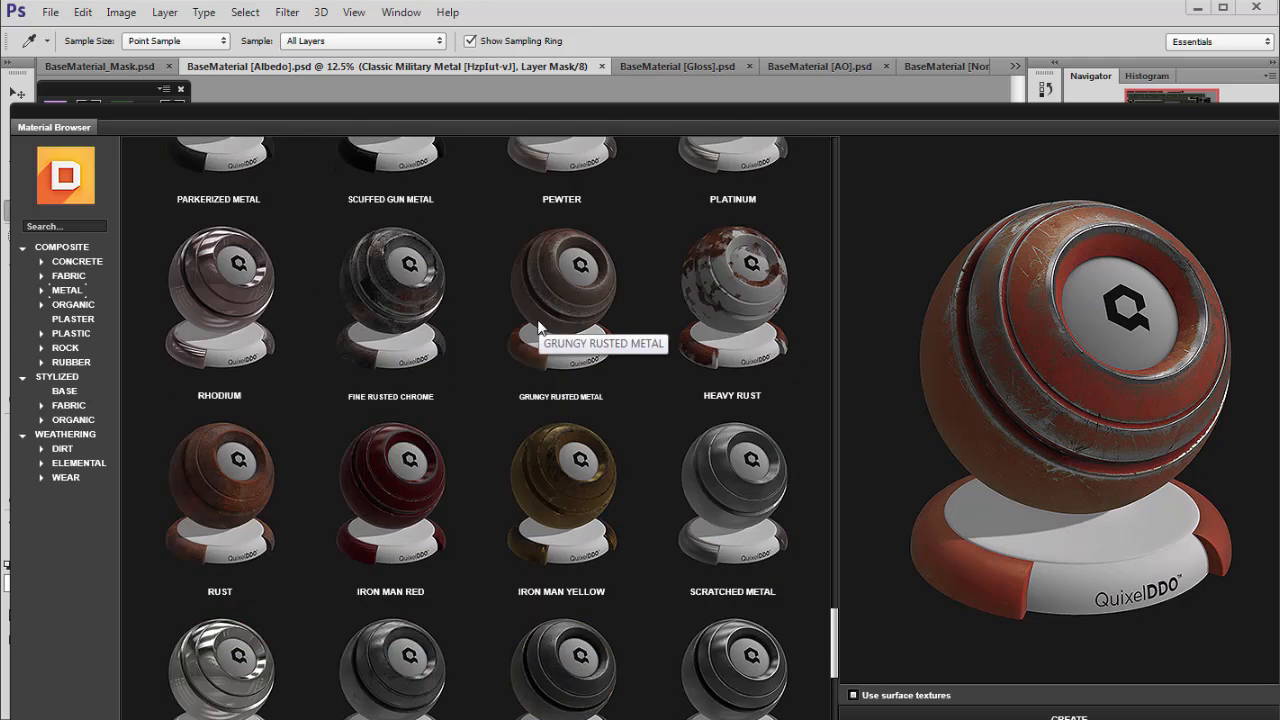
{"action": "scroll", "coordinate": [540, 328], "scroll_direction": "down", "scroll_amount": 5}
Create the Sunburnt Armor material from the metal category and inspect it on the rifle.
{"action": "left_click_drag", "start_coordinate": [835, 588], "coordinate": [815, 352]}
{"action": "left_click", "coordinate": [370, 552]}
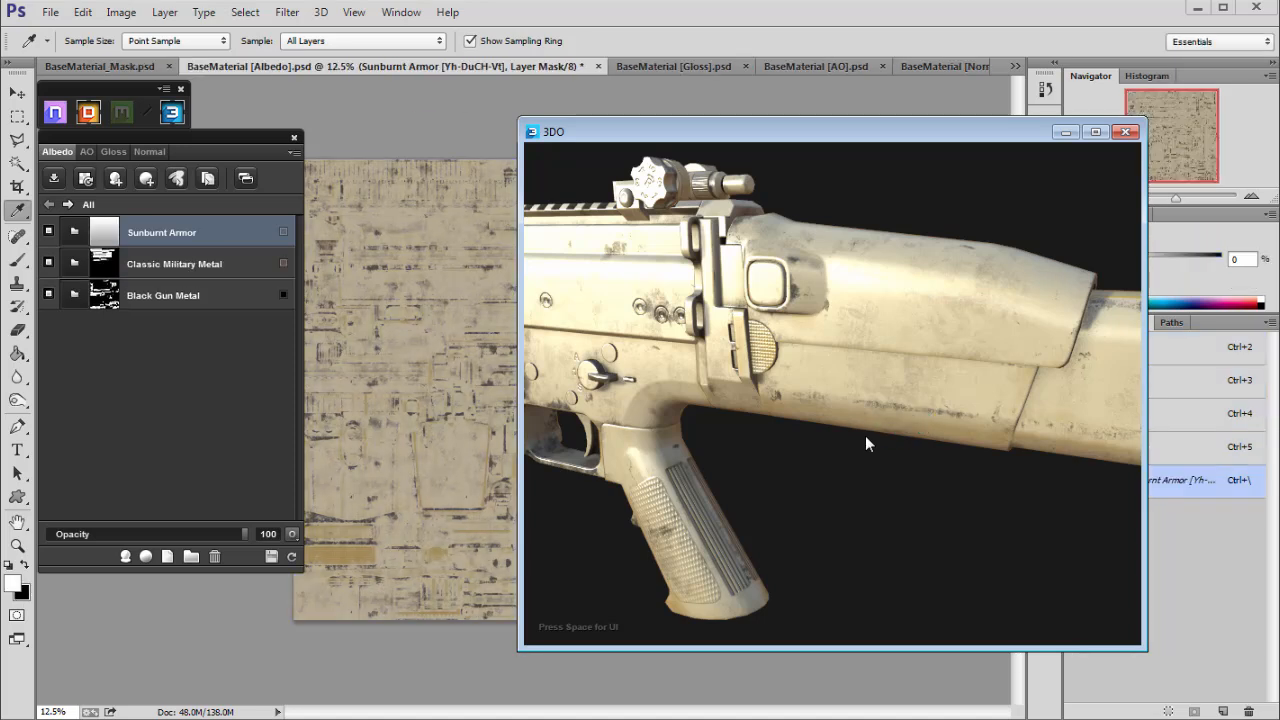
{"action": "left_click_drag", "start_coordinate": [875, 420], "coordinate": [1088, 419]}
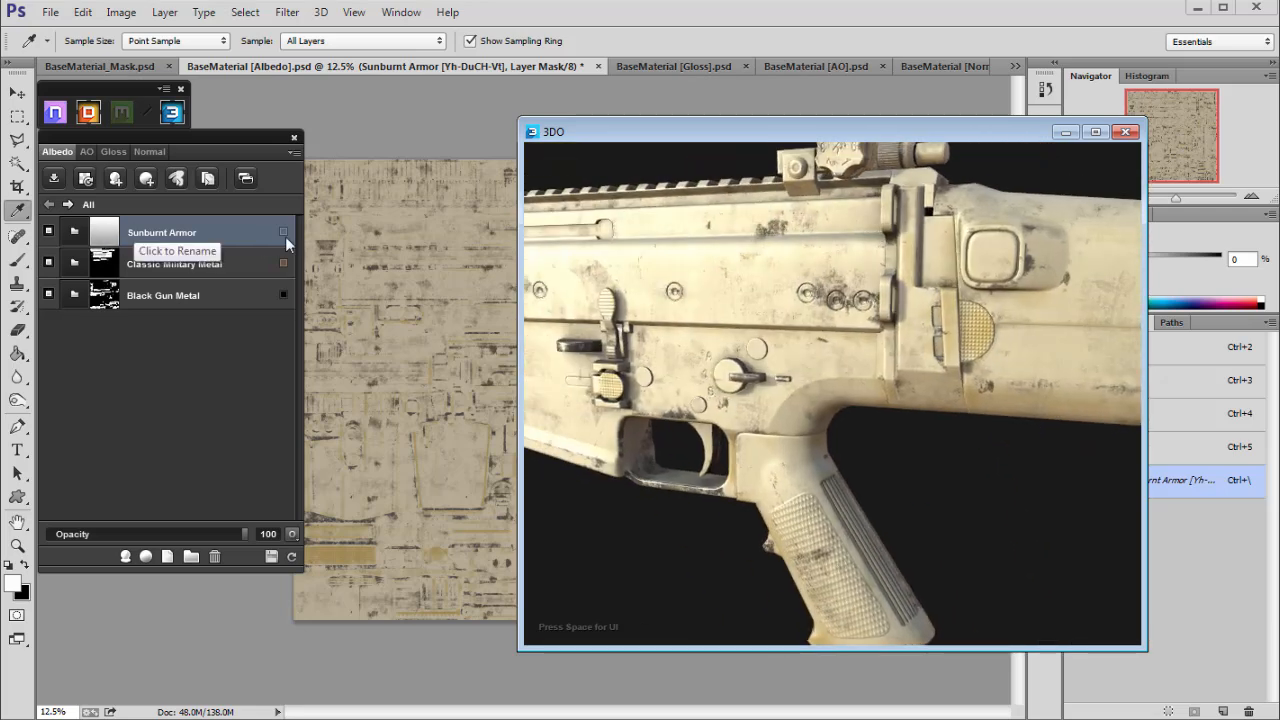
Give the Sunburnt Armor layer a fully white mask in the Dynamask Editor and examine the trigger area.
{"action": "left_click", "coordinate": [109, 234]}
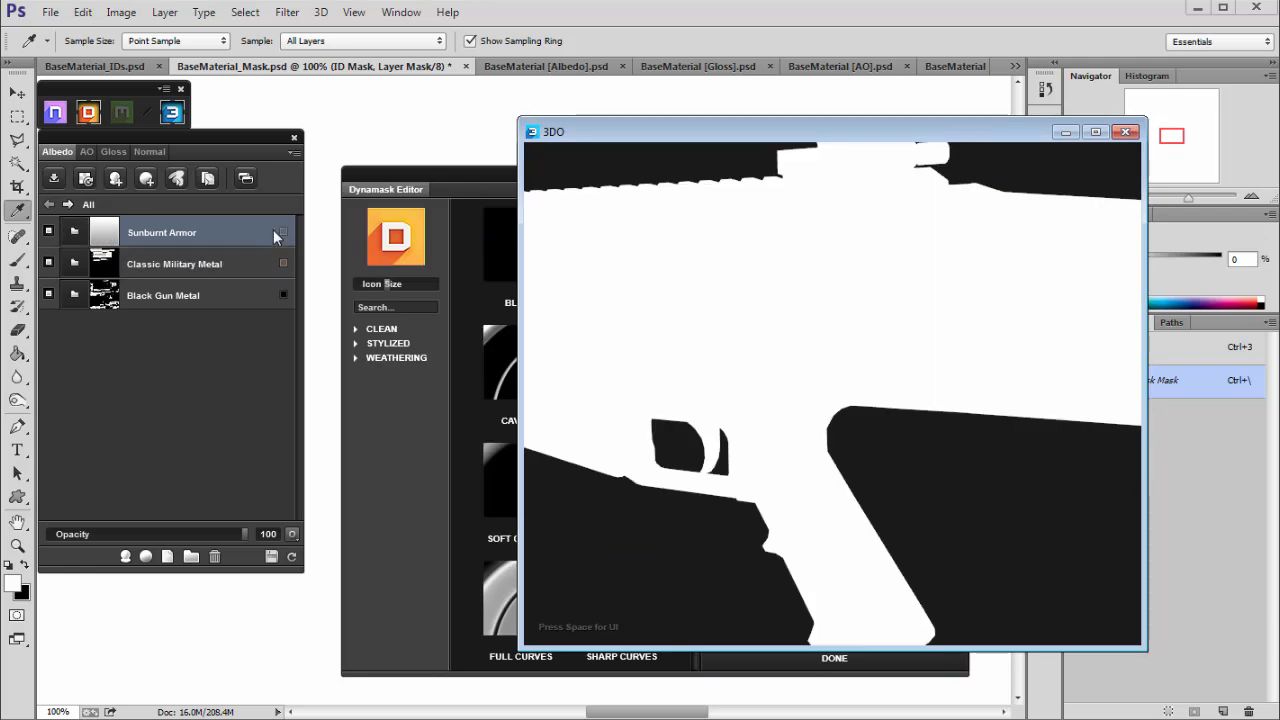
{"action": "double_click", "coordinate": [273, 229]}
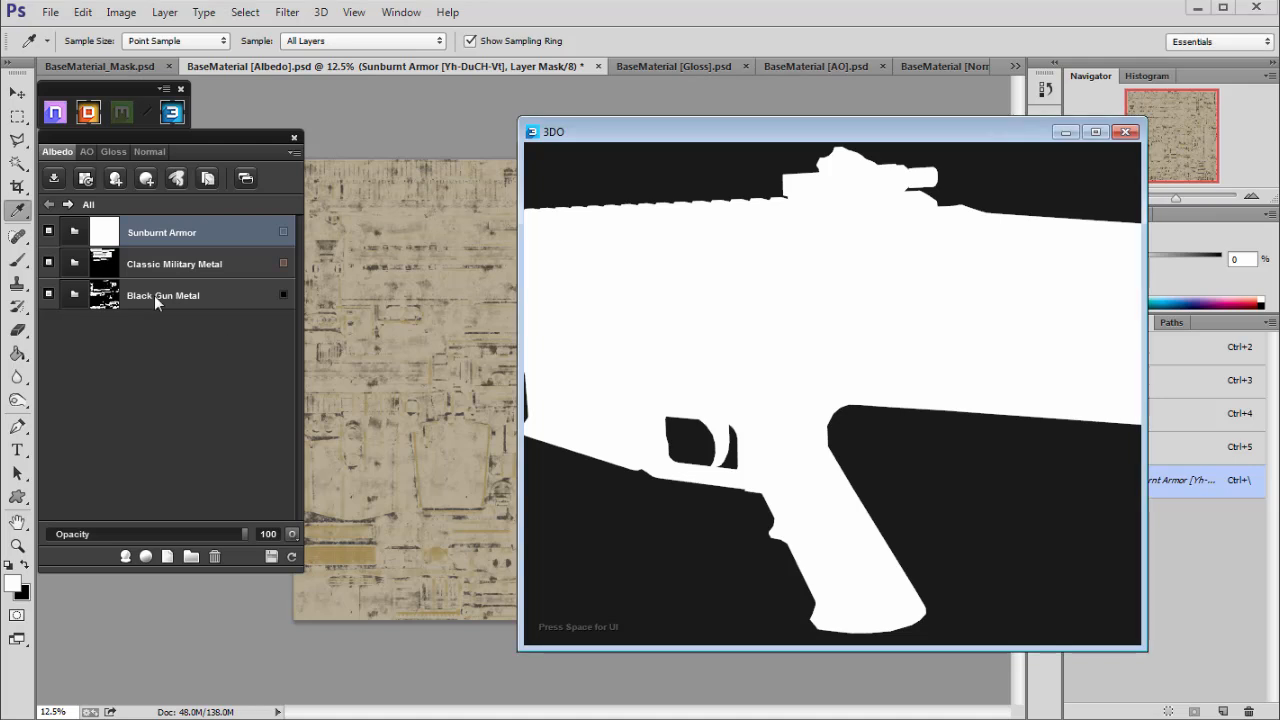
{"action": "mouse_move", "coordinate": [691, 336]}
{"action": "left_mouse_down"}
{"action": "mouse_move", "coordinate": [560, 307]}
{"action": "mouse_move", "coordinate": [638, 270]}
{"action": "mouse_move", "coordinate": [819, 282]}
{"action": "mouse_move", "coordinate": [954, 355]}
{"action": "mouse_move", "coordinate": [806, 262]}
{"action": "mouse_move", "coordinate": [760, 304]}
{"action": "mouse_move", "coordinate": [824, 338]}
{"action": "mouse_move", "coordinate": [841, 327]}
{"action": "mouse_move", "coordinate": [700, 320]}
{"action": "left_mouse_up"}
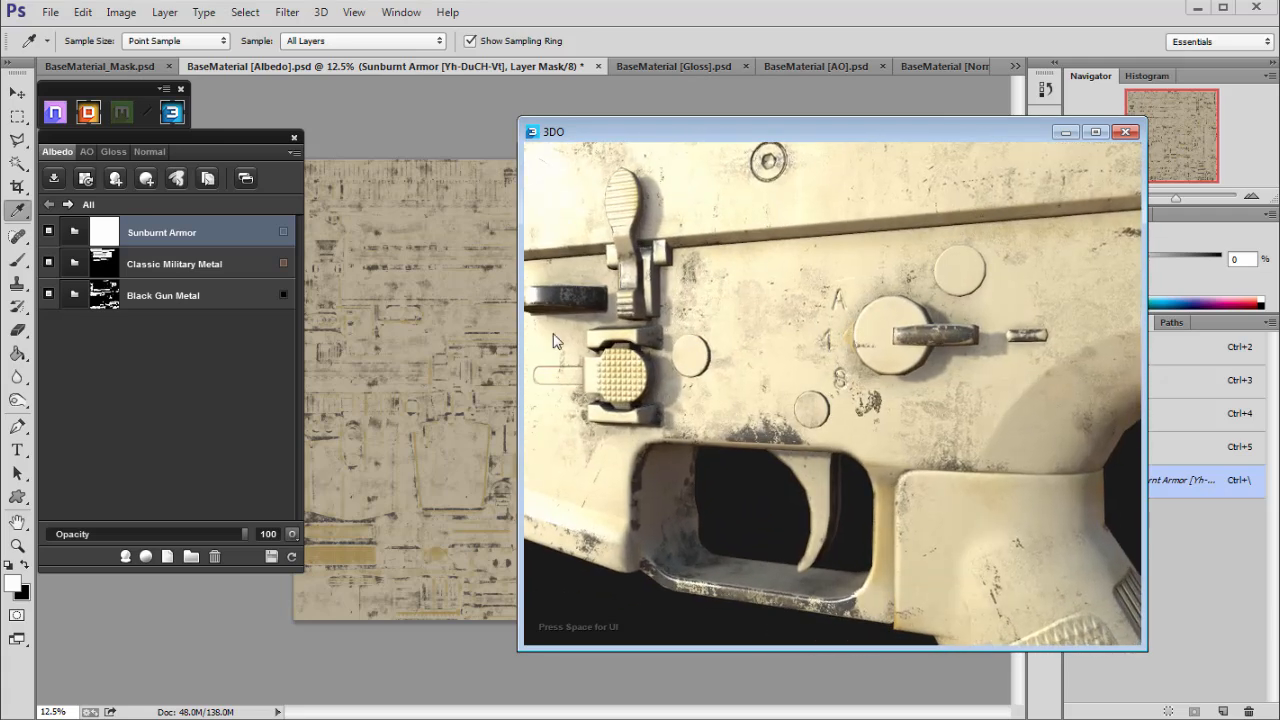
Open the mask of the Scratches layer inside Sunburnt Armor in the Dynamask Editor and arrange the editor beside the 3DO preview.
{"action": "left_click", "coordinate": [74, 232]}
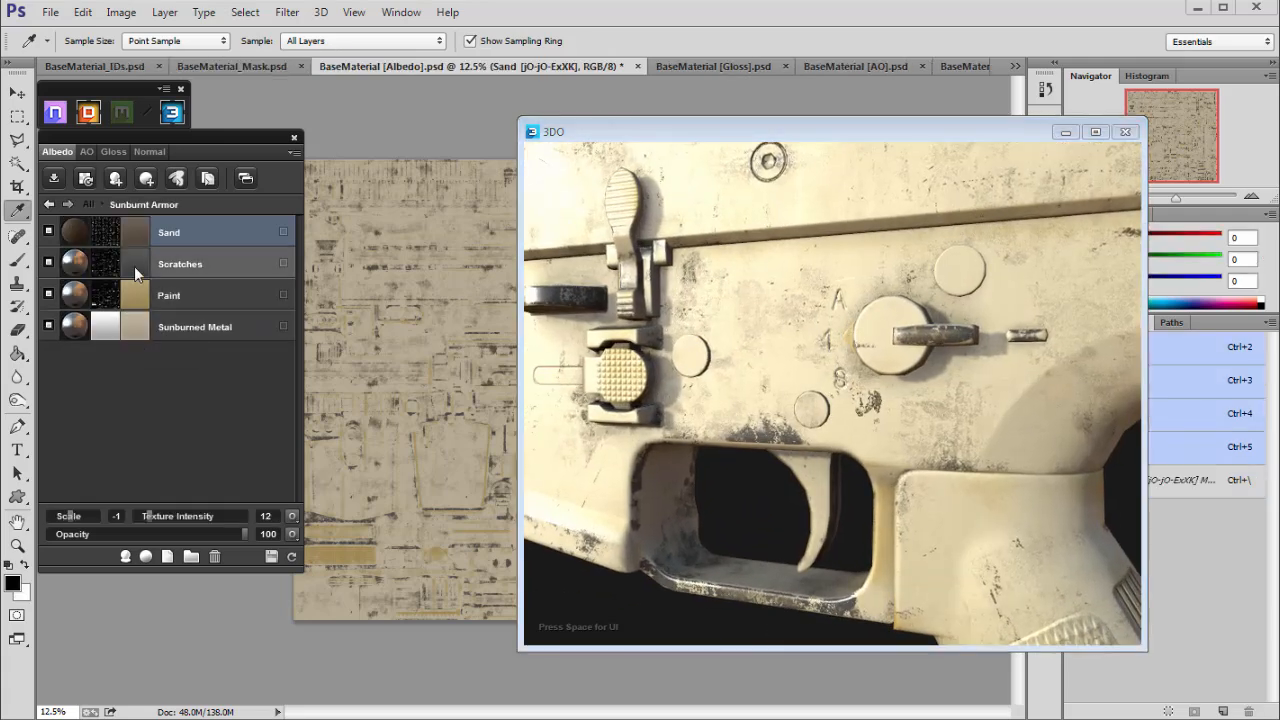
{"action": "left_click", "coordinate": [104, 270]}
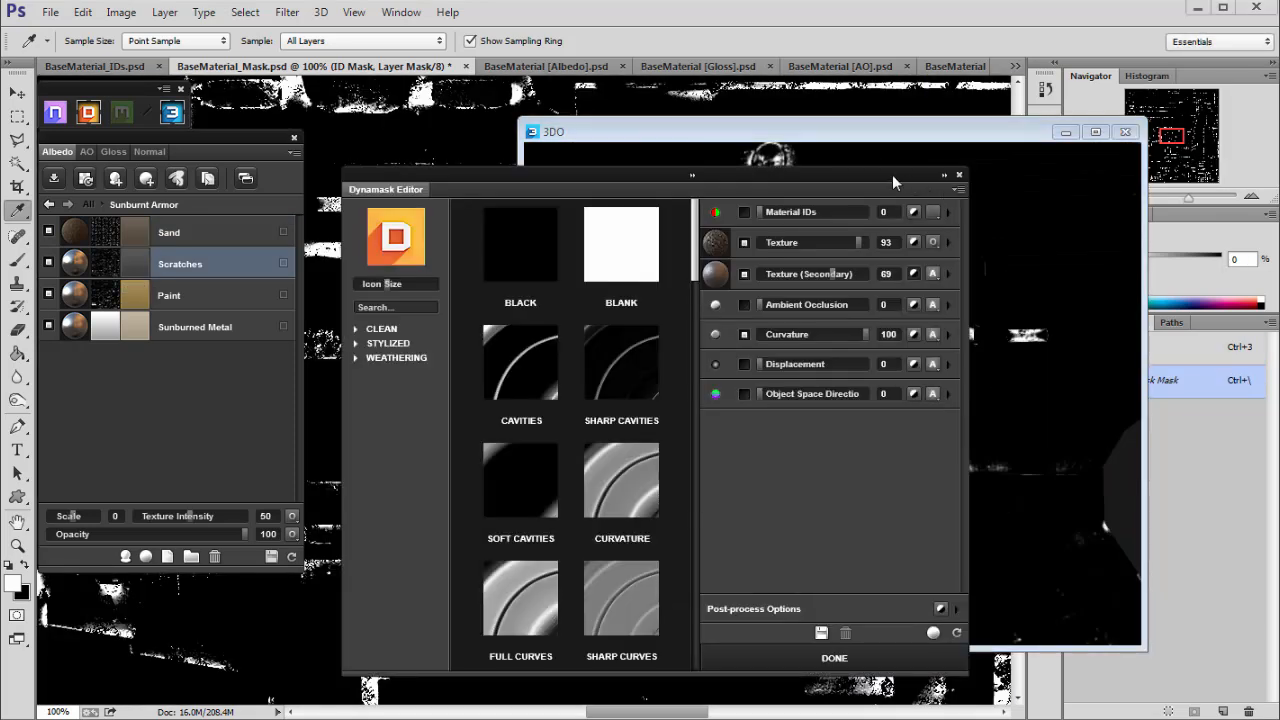
{"action": "left_click_drag", "start_coordinate": [893, 177], "coordinate": [563, 127]}
{"action": "left_click_drag", "start_coordinate": [933, 286], "coordinate": [599, 379]}
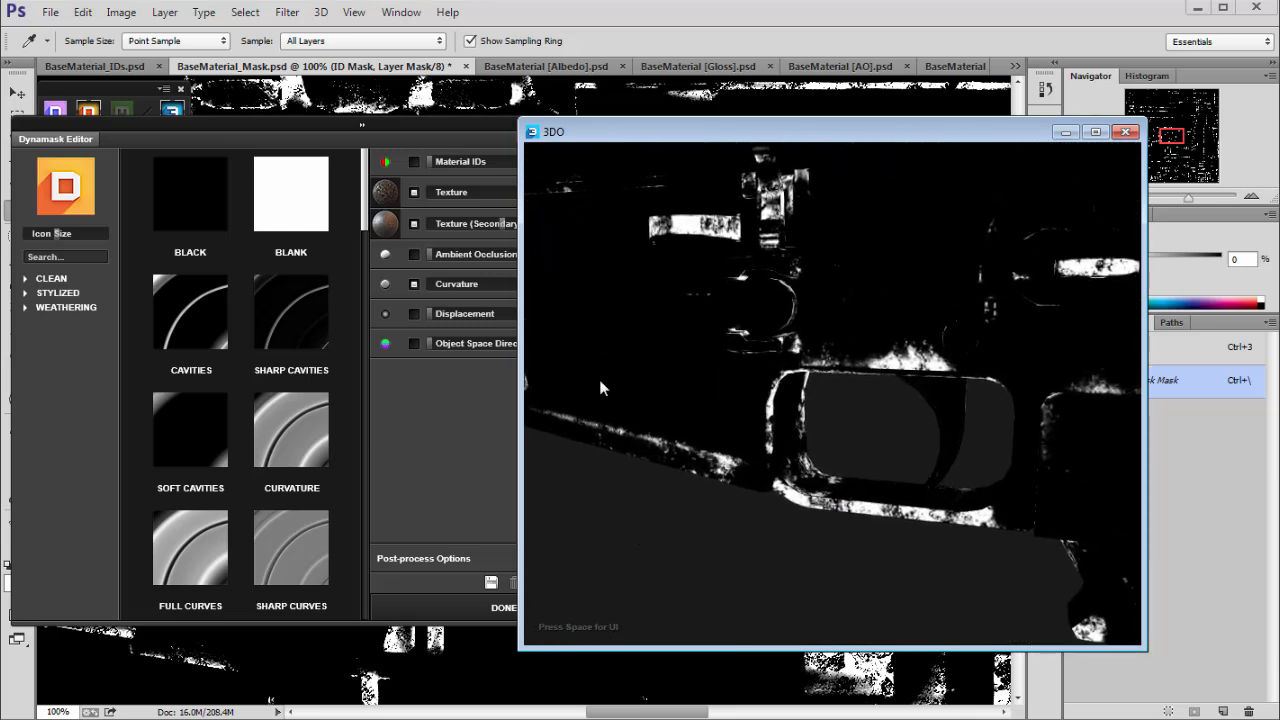
{"action": "left_click", "coordinate": [530, 340]}
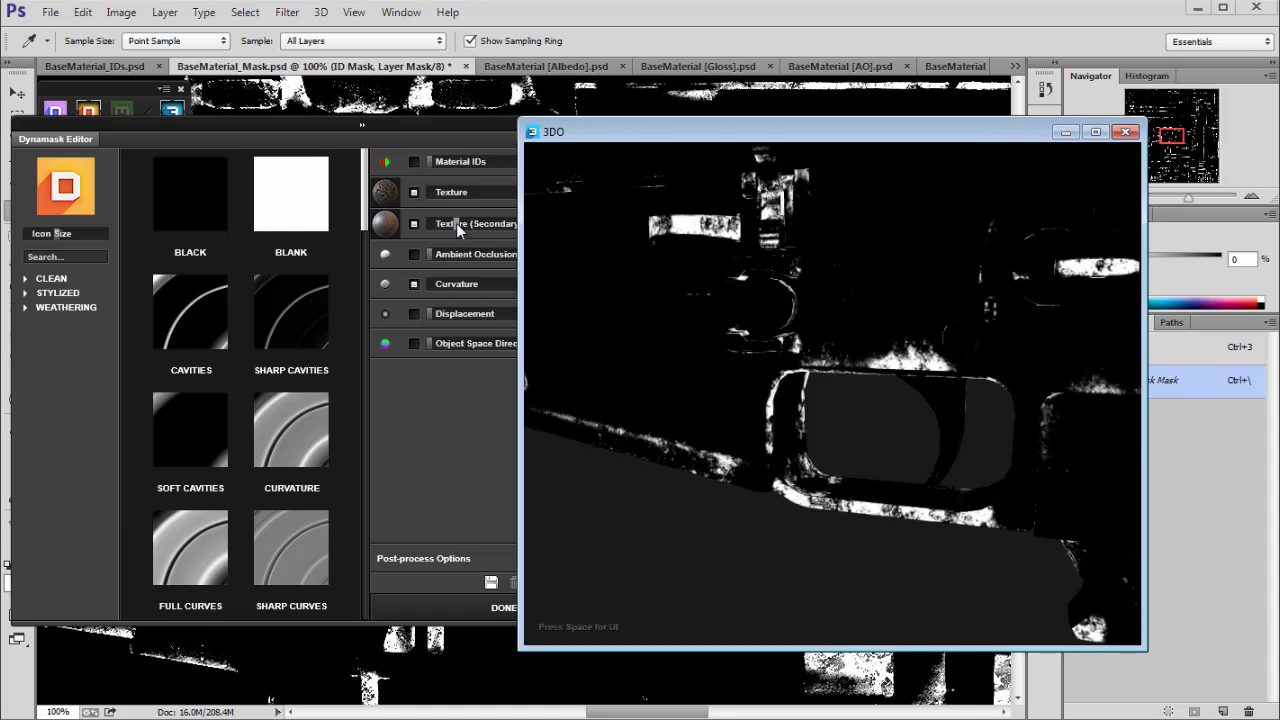
Set the Scratches mask's primary Texture intensity to 19.
{"action": "left_click", "coordinate": [504, 224]}
{"action": "left_click", "coordinate": [470, 193]}
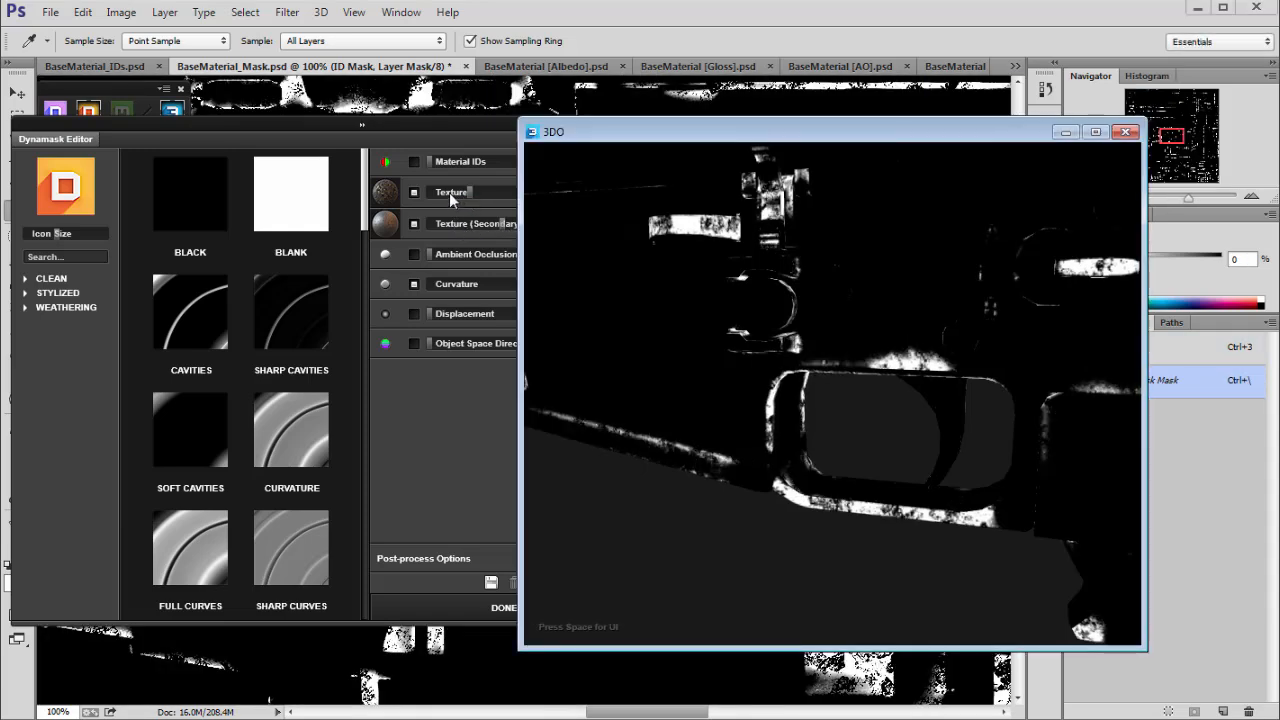
{"action": "left_click_drag", "start_coordinate": [937, 342], "coordinate": [886, 339]}
{"action": "left_click", "coordinate": [436, 401]}
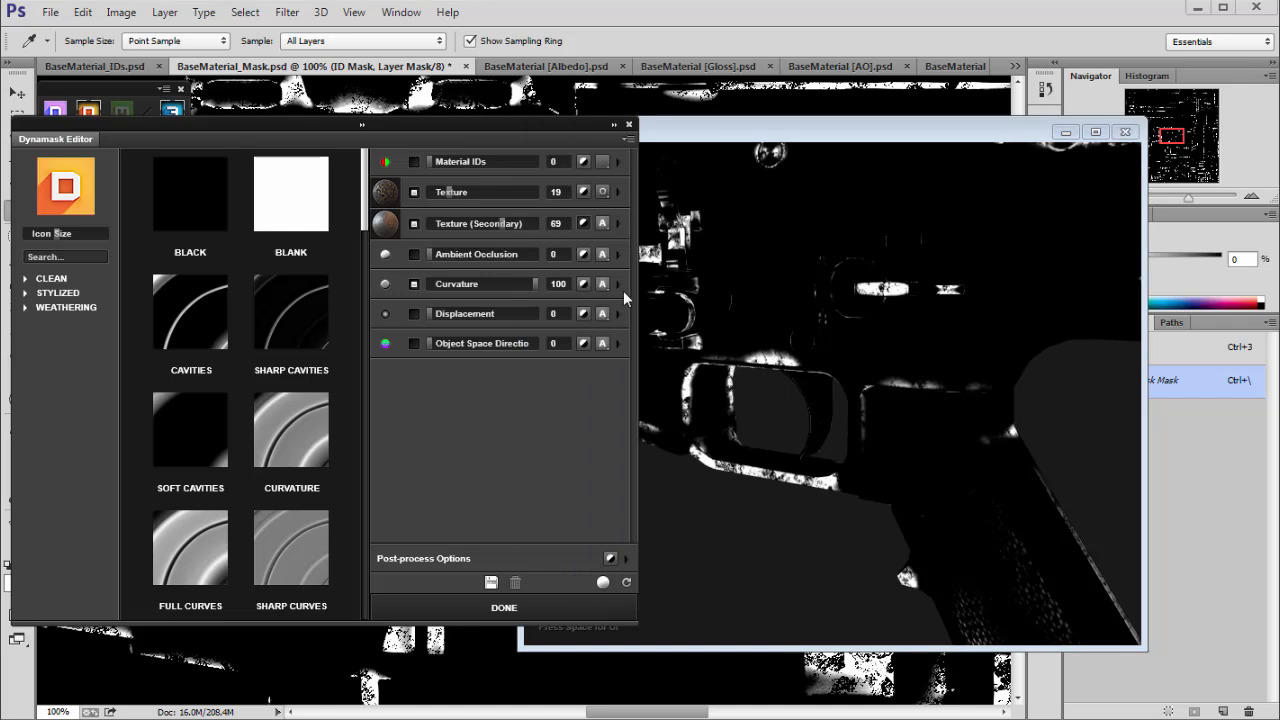
Slightly lower the Curvature brightness of the Scratches mask, finish the mask edit and inspect the worn edges on the rifle.
{"action": "left_click", "coordinate": [619, 283]}
{"action": "scroll", "coordinate": [629, 427], "scroll_direction": "down", "scroll_amount": 1}
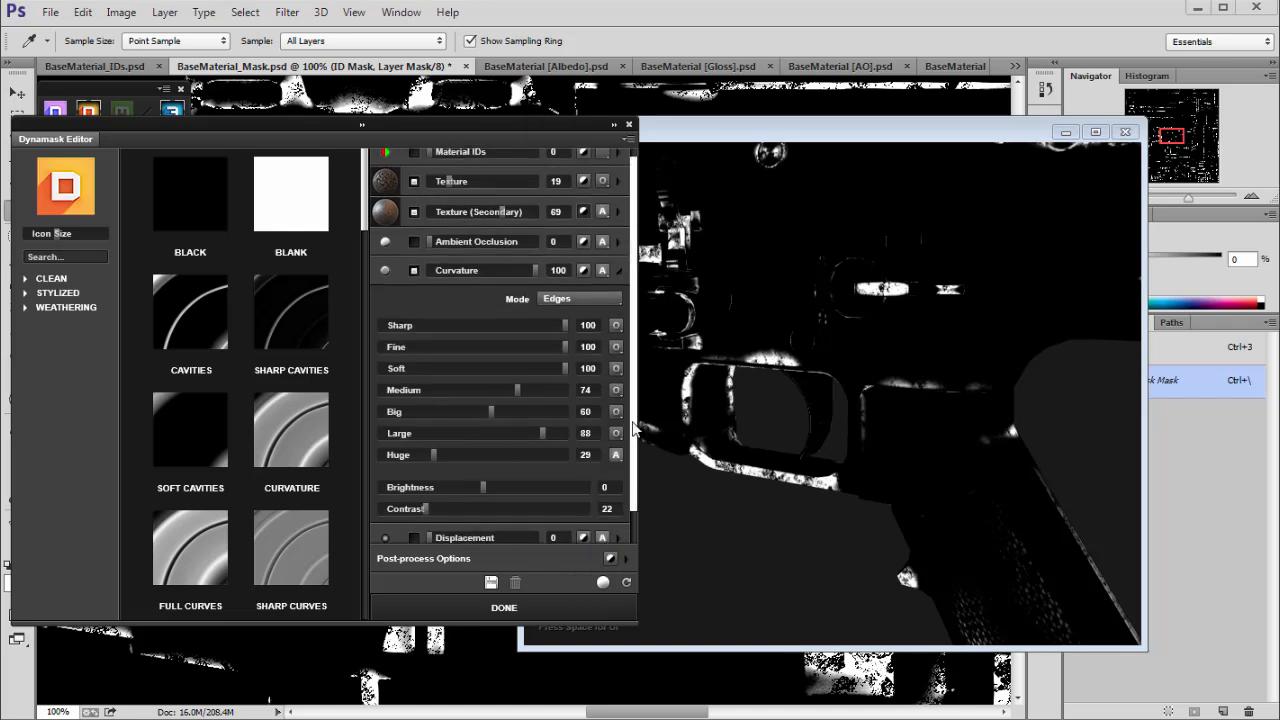
{"action": "left_click", "coordinate": [437, 486]}
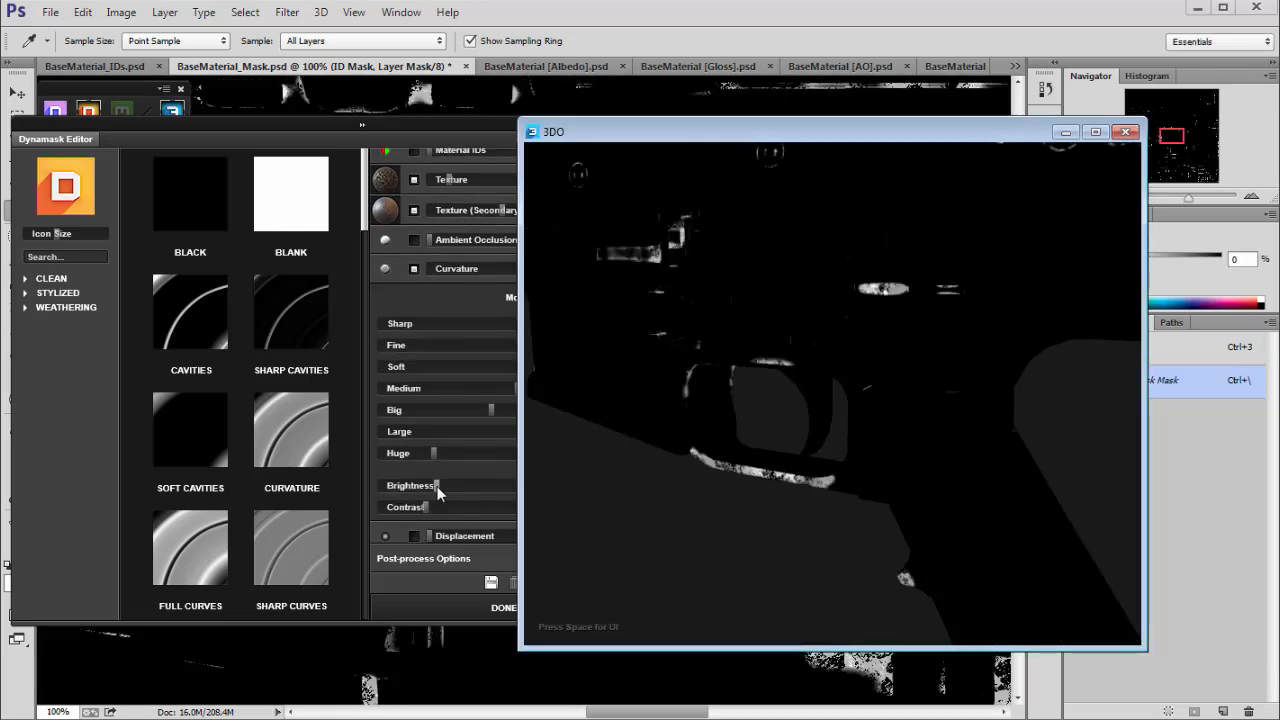
{"action": "left_click", "coordinate": [491, 484]}
{"action": "left_click_drag", "start_coordinate": [491, 484], "coordinate": [468, 485]}
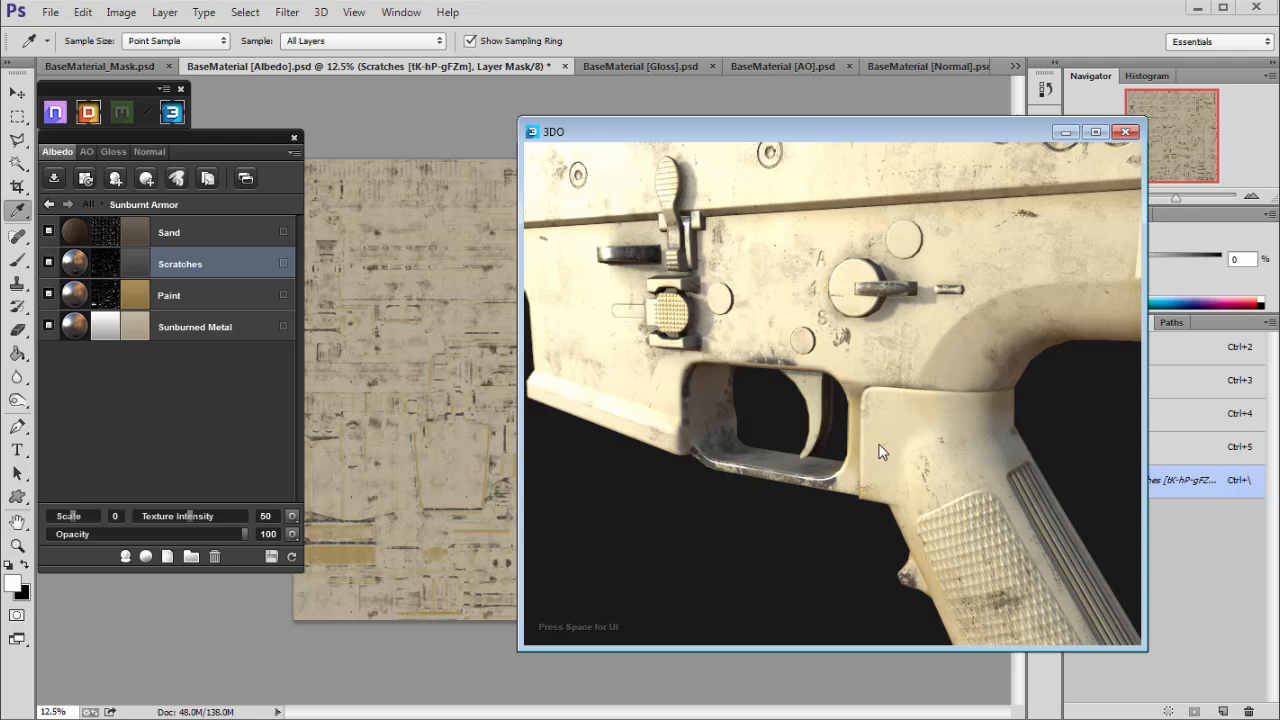
{"action": "left_click_drag", "start_coordinate": [880, 452], "coordinate": [932, 466]}
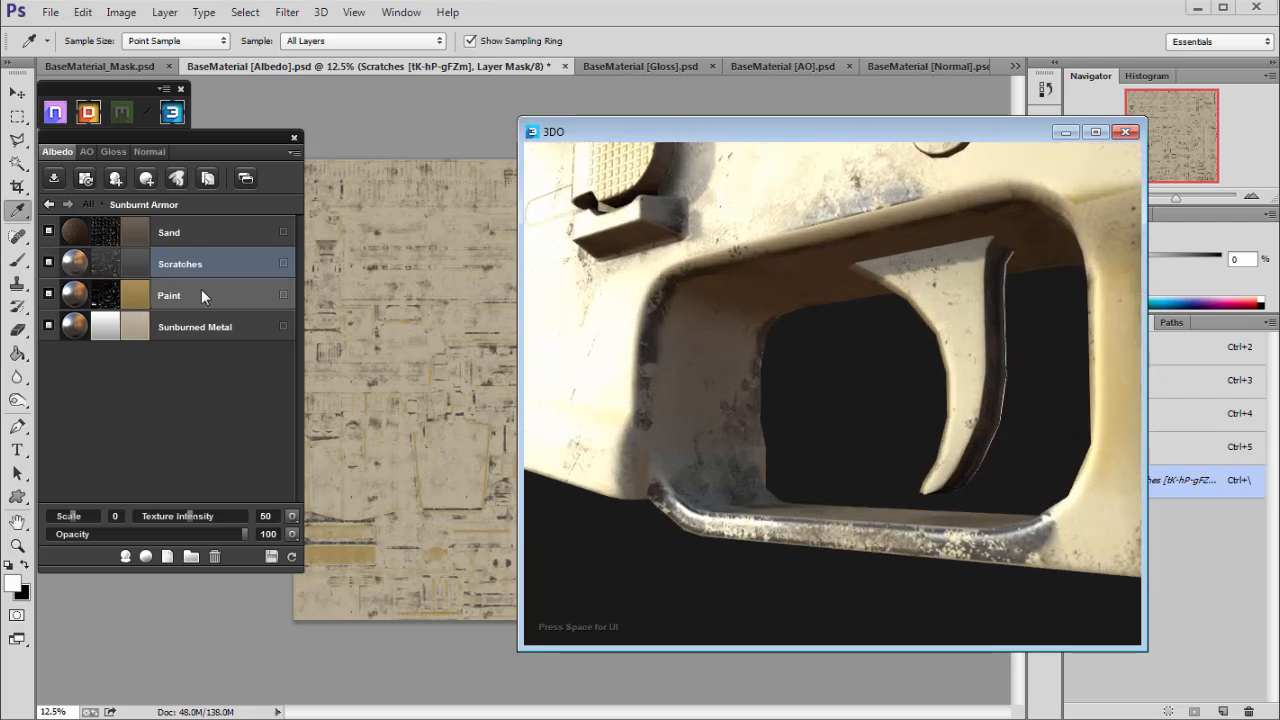
{"action": "mouse_move", "coordinate": [737, 454]}
{"action": "left_mouse_down"}
{"action": "mouse_move", "coordinate": [736, 415]}
{"action": "mouse_move", "coordinate": [755, 424]}
{"action": "mouse_move", "coordinate": [683, 376]}
{"action": "mouse_move", "coordinate": [742, 436]}
{"action": "left_mouse_up"}
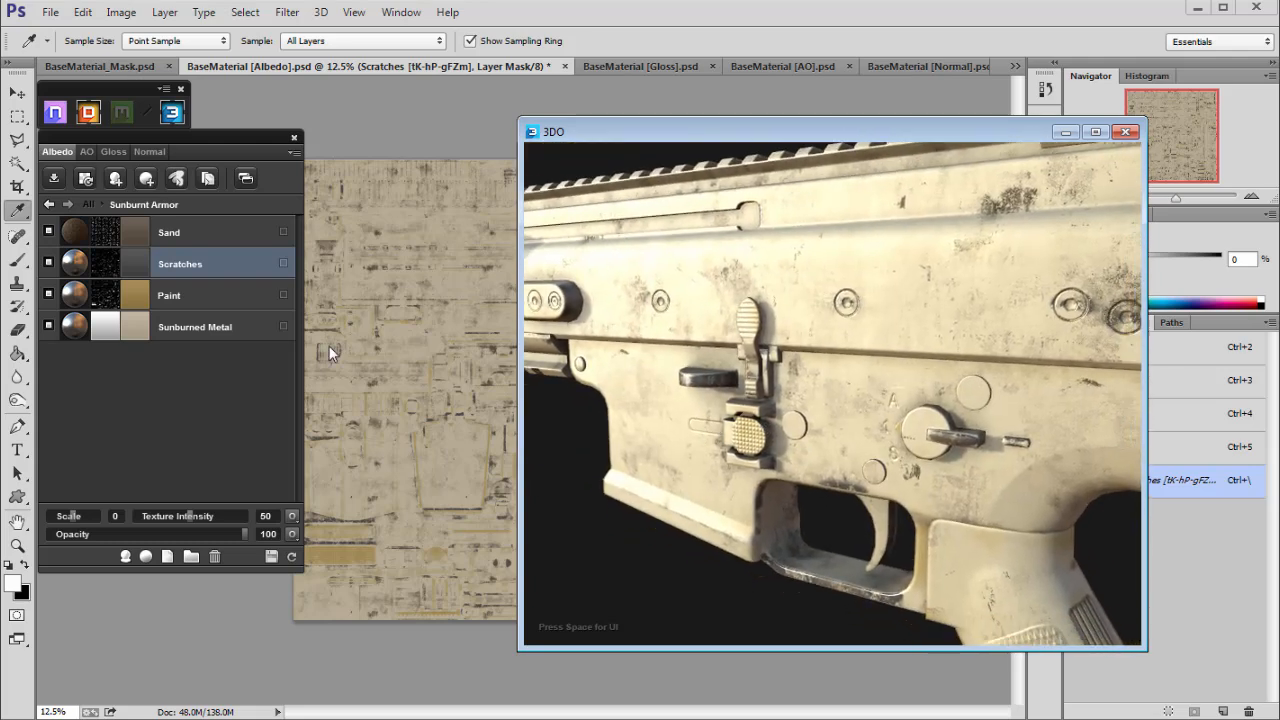
Hide the Scratches layer and switch the Sand layer off and back on to compare their effect on the rifle.
{"action": "left_click", "coordinate": [51, 264]}
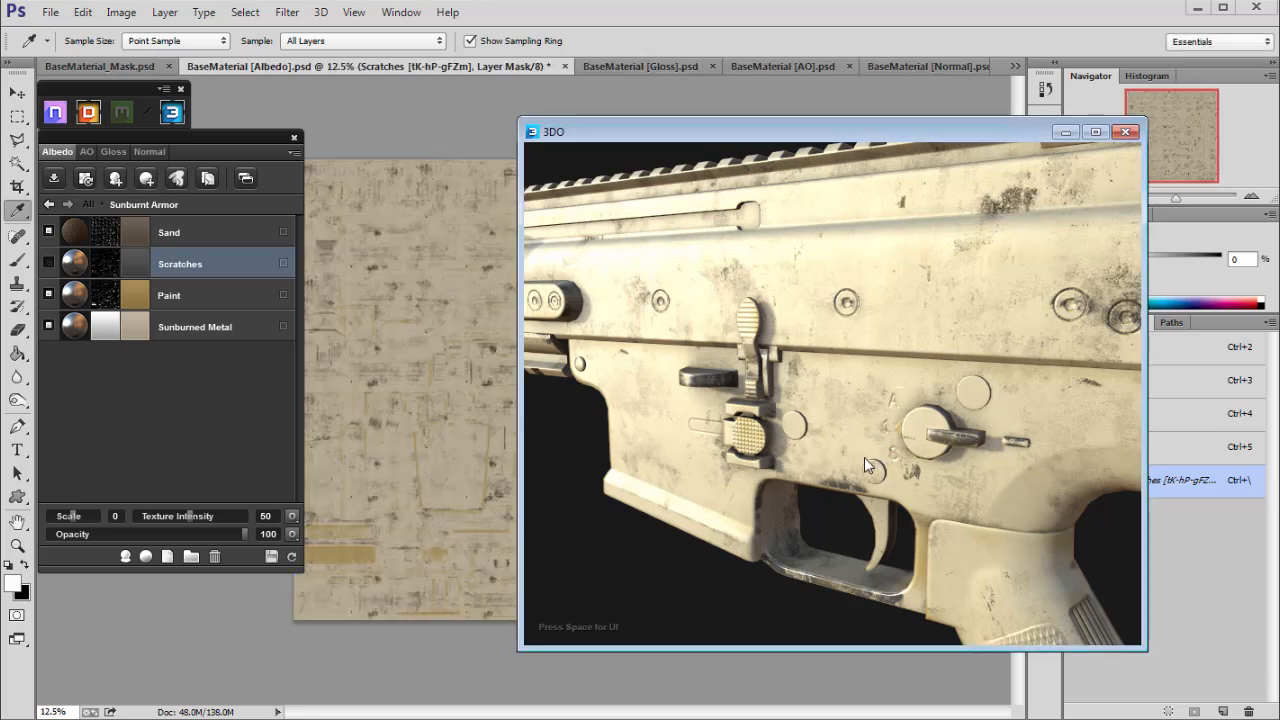
{"action": "left_click_drag", "start_coordinate": [856, 460], "coordinate": [682, 364]}
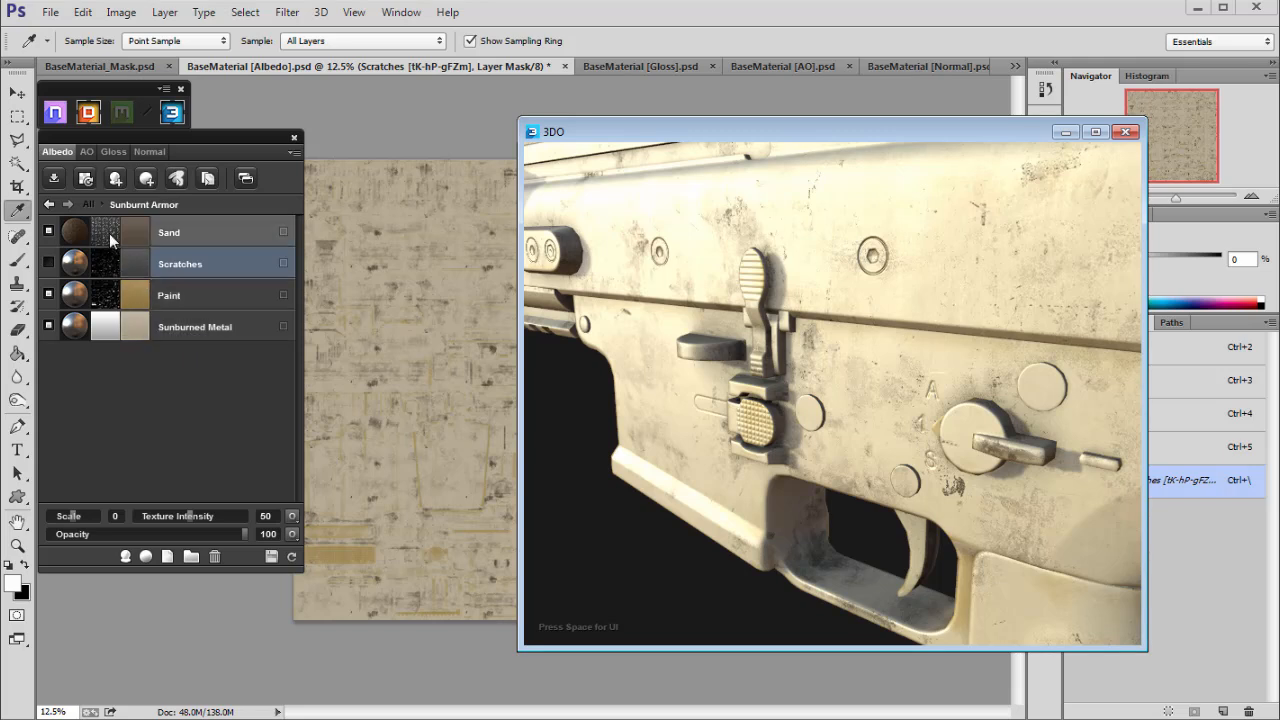
{"action": "left_click", "coordinate": [48, 232]}
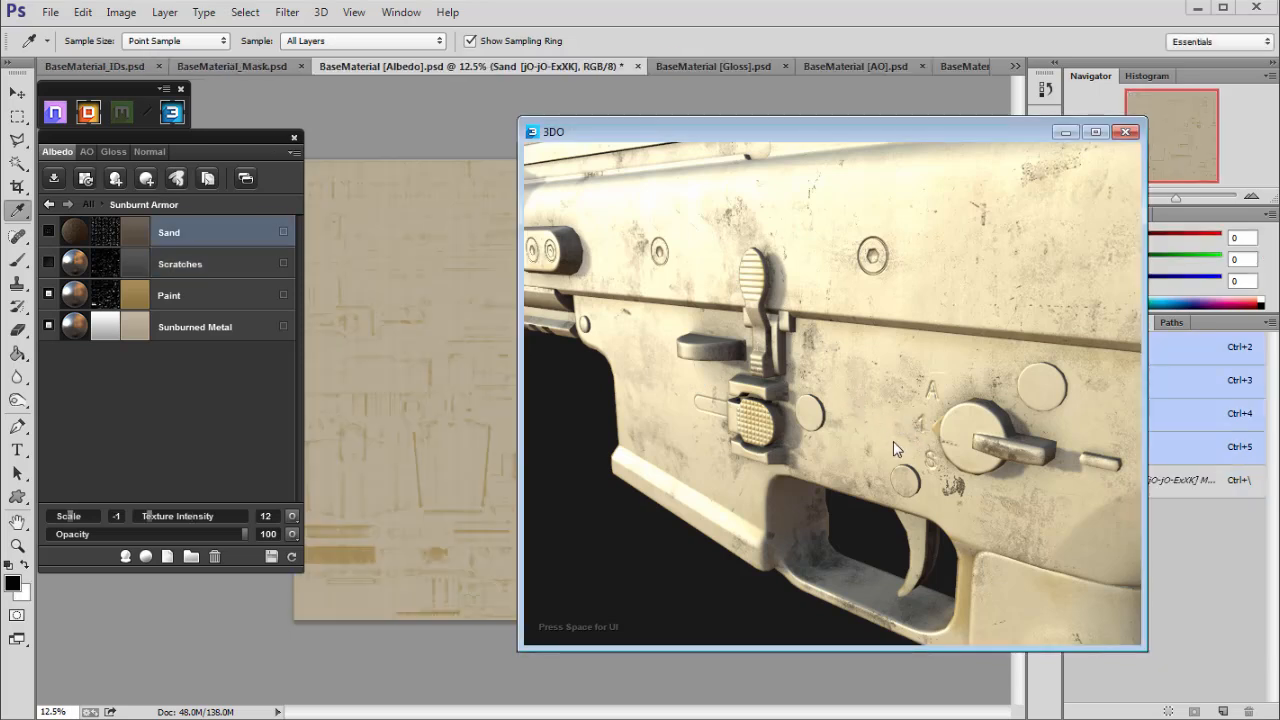
{"action": "left_click_drag", "start_coordinate": [879, 430], "coordinate": [805, 415]}
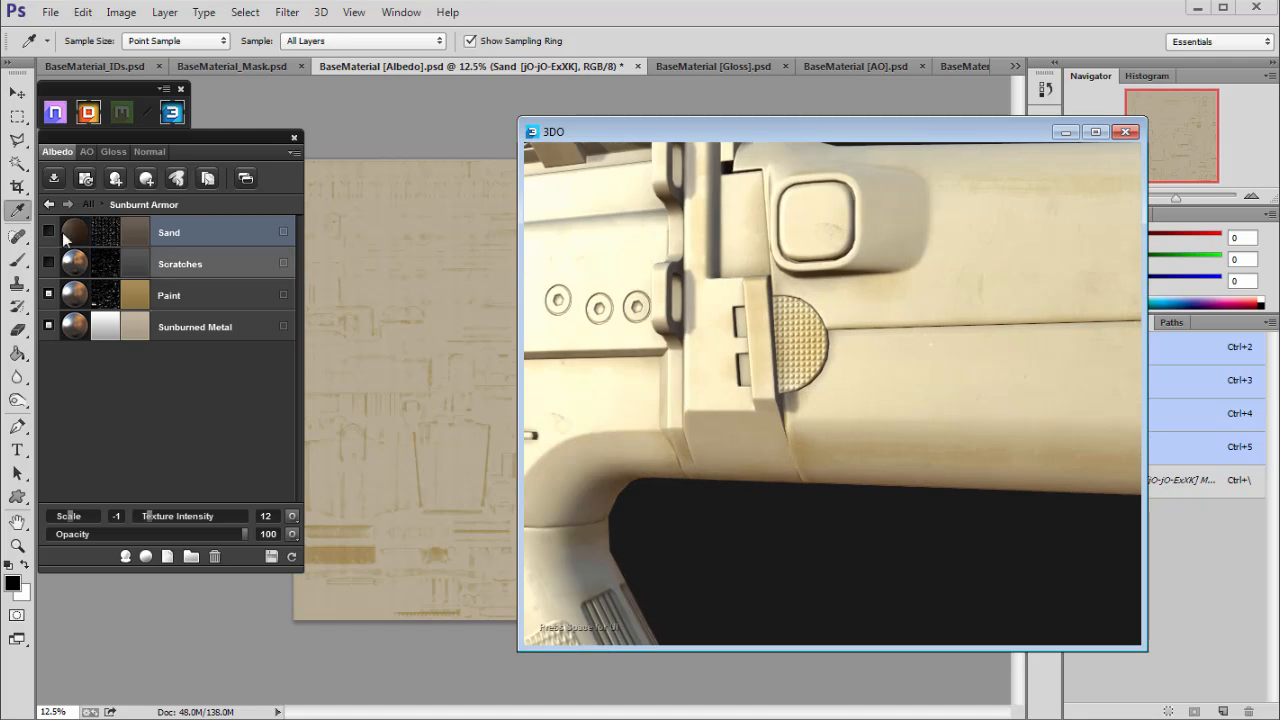
{"action": "left_click", "coordinate": [48, 231]}
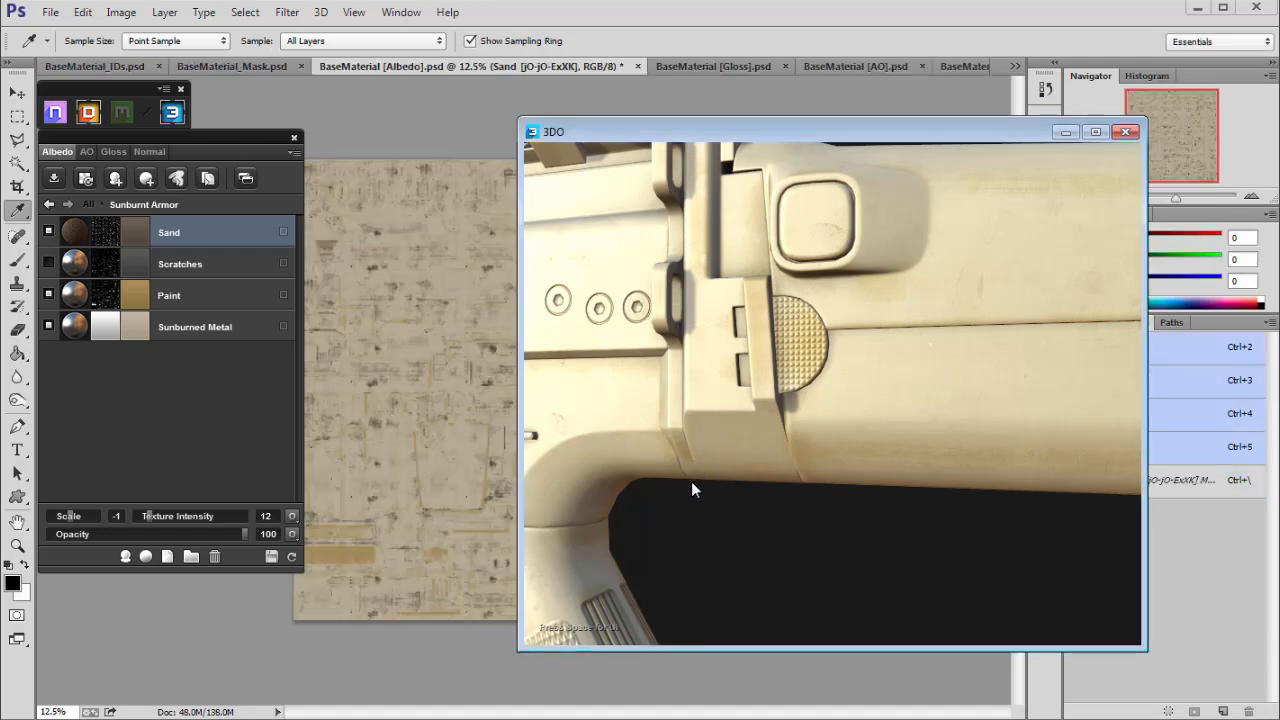
{"action": "mouse_move", "coordinate": [669, 485]}
{"action": "left_mouse_down"}
{"action": "mouse_move", "coordinate": [1005, 450]}
{"action": "mouse_move", "coordinate": [921, 455]}
{"action": "left_mouse_up"}
Open the mask of the Sand layer in the Dynamask Editor and arrange the editor beside the 3DO preview.
{"action": "left_click", "coordinate": [171, 288]}
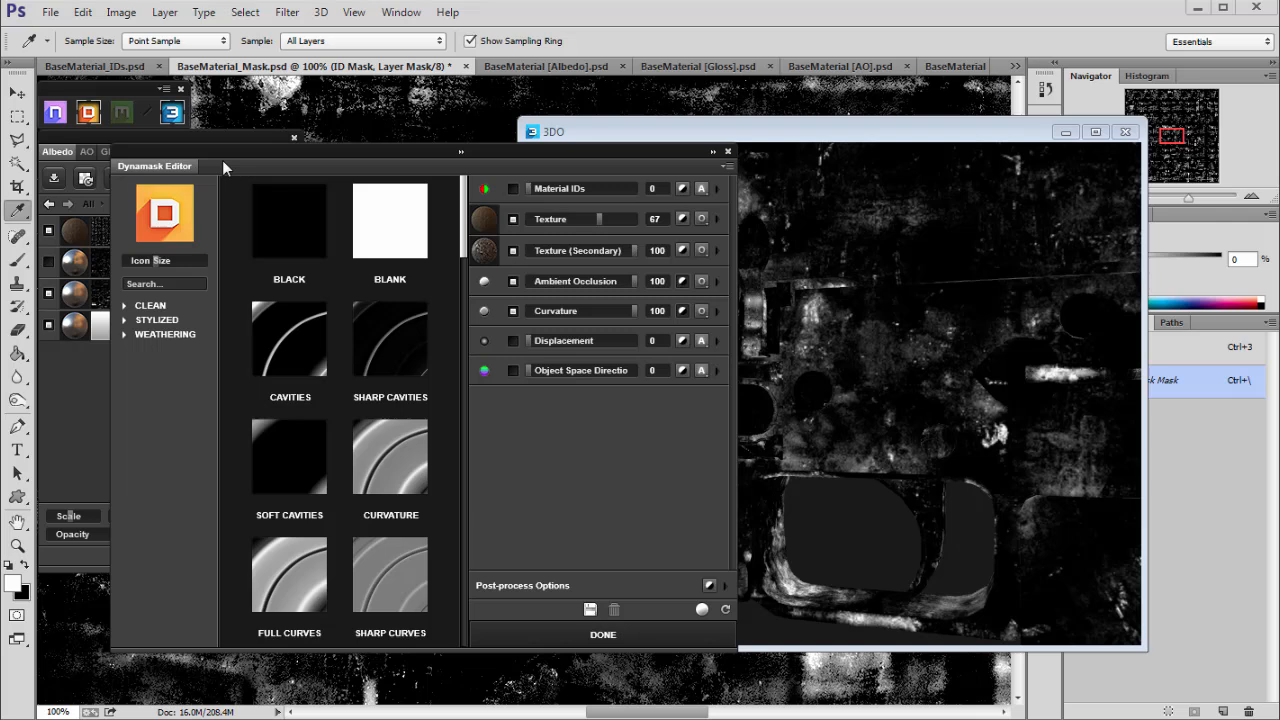
{"action": "left_click_drag", "start_coordinate": [222, 160], "coordinate": [221, 160]}
{"action": "scroll", "coordinate": [850, 295], "scroll_direction": "down", "scroll_amount": 5}
{"action": "left_click_drag", "start_coordinate": [850, 295], "coordinate": [990, 350]}
{"action": "scroll", "coordinate": [872, 370], "scroll_direction": "up", "scroll_amount": 5}
{"action": "left_click_drag", "start_coordinate": [431, 155], "coordinate": [348, 152]}
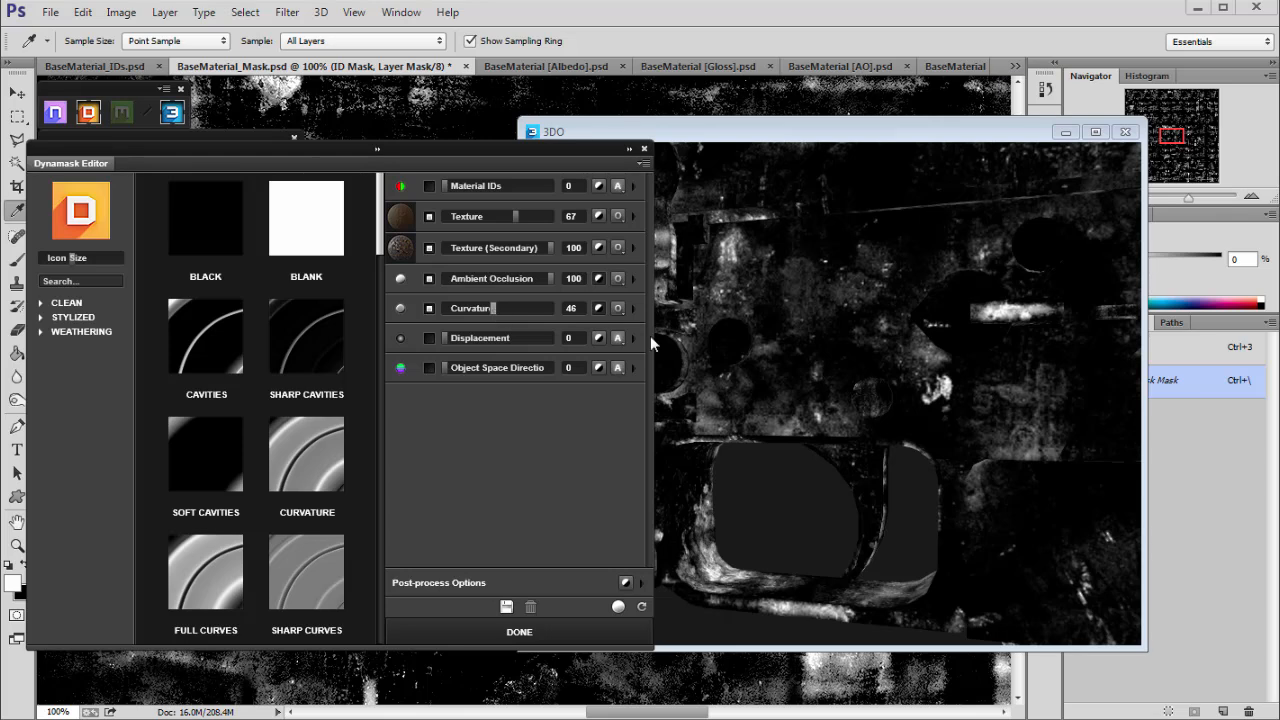
Set the Sand mask's Curvature intensity to 90.
{"action": "left_click", "coordinate": [736, 374]}
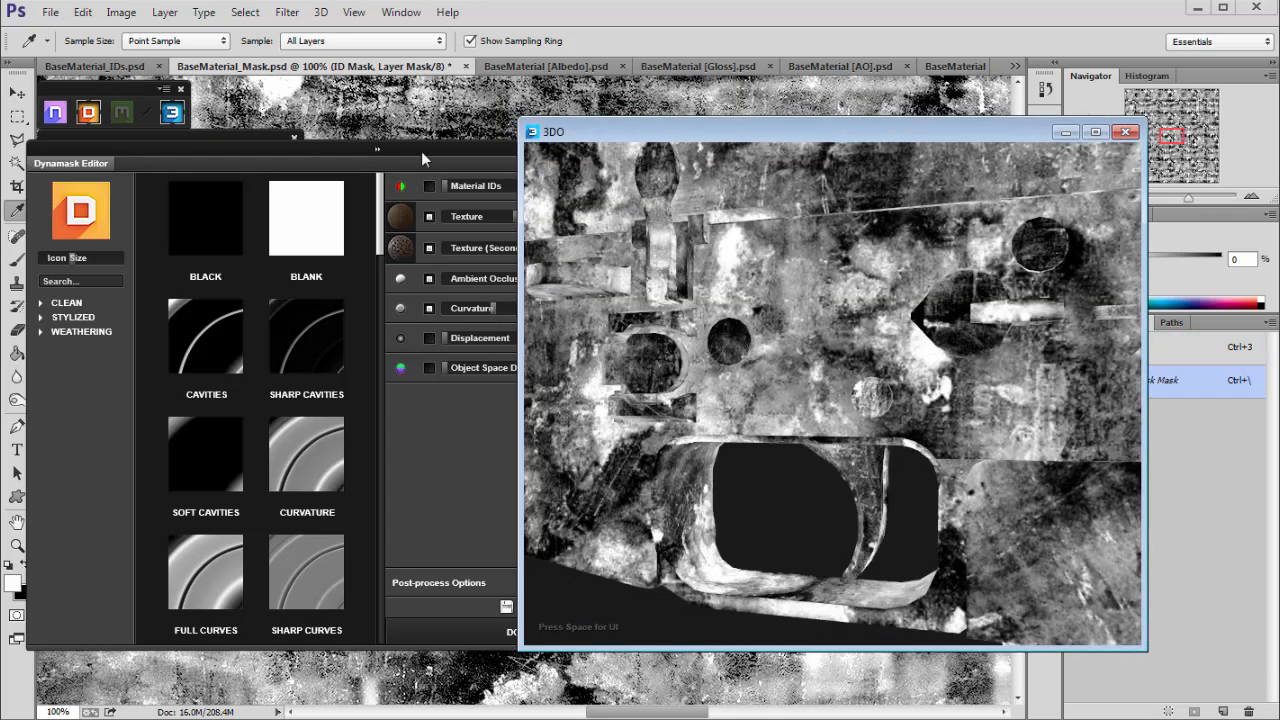
{"action": "left_click", "coordinate": [537, 311]}
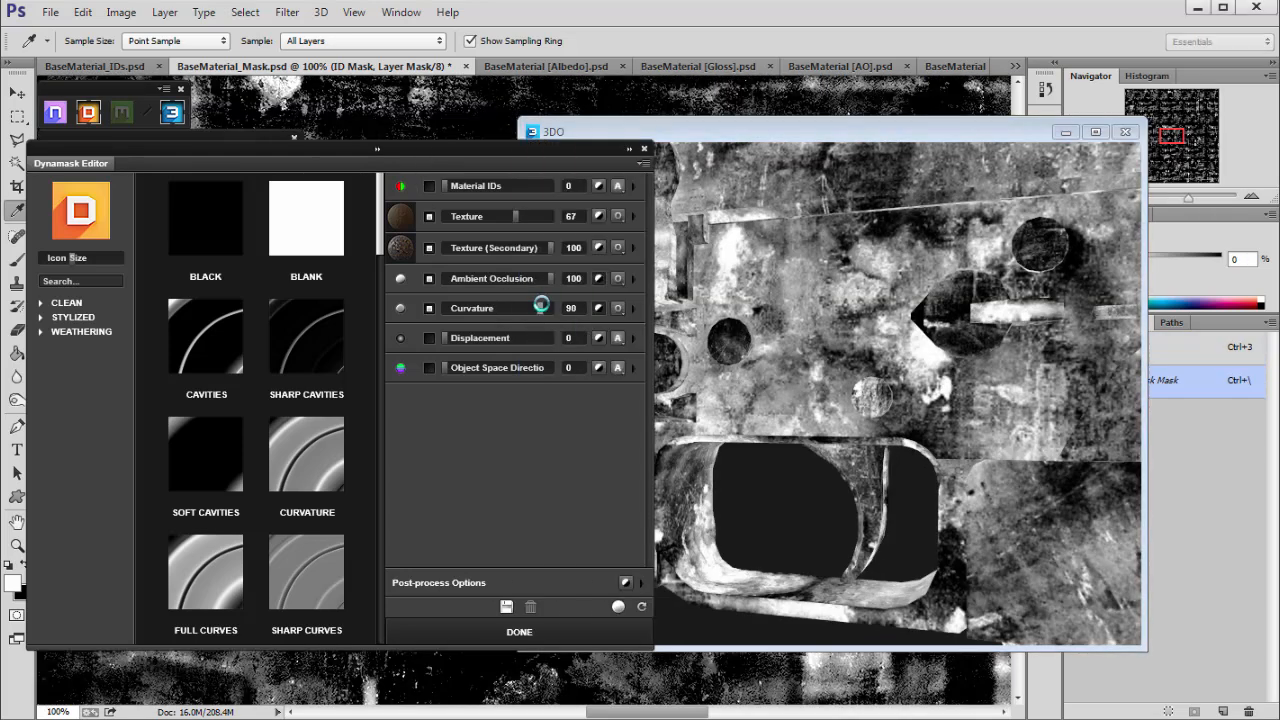
{"action": "left_click", "coordinate": [470, 479]}
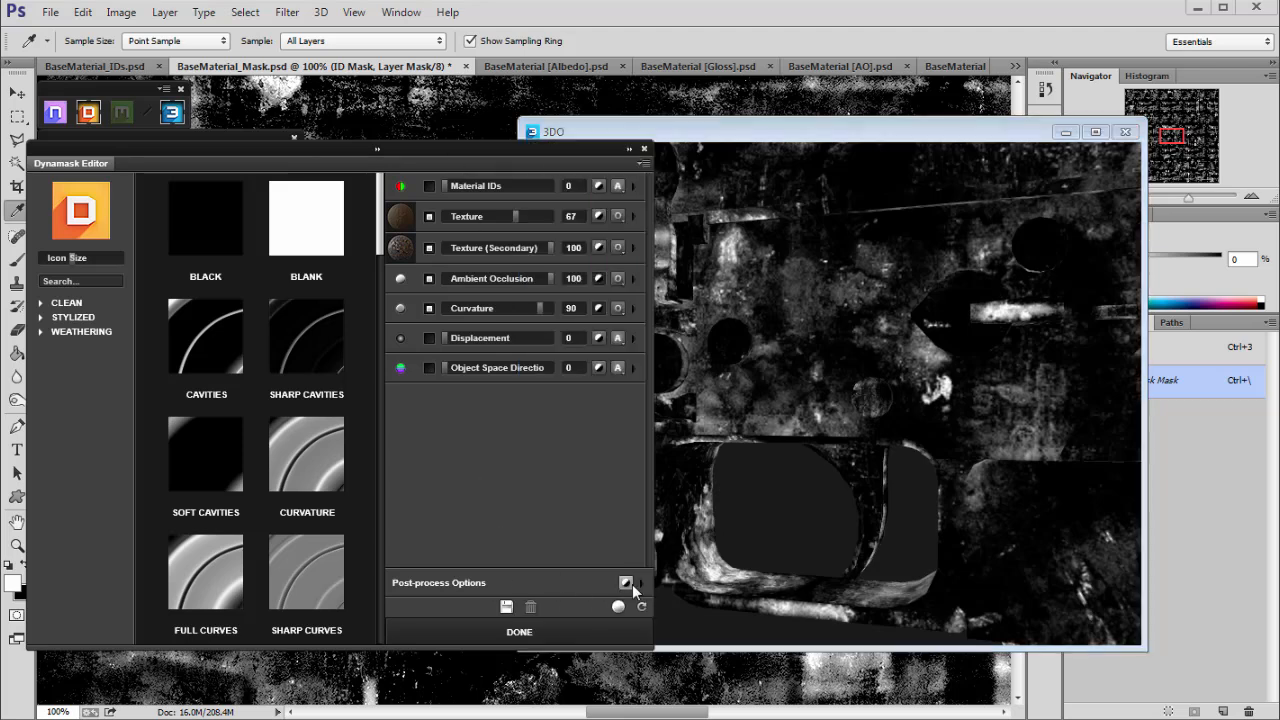
Set the Curvature brightness of the Sand mask to 77, checking the sand coverage on the rifle.
{"action": "left_click", "coordinate": [632, 308]}
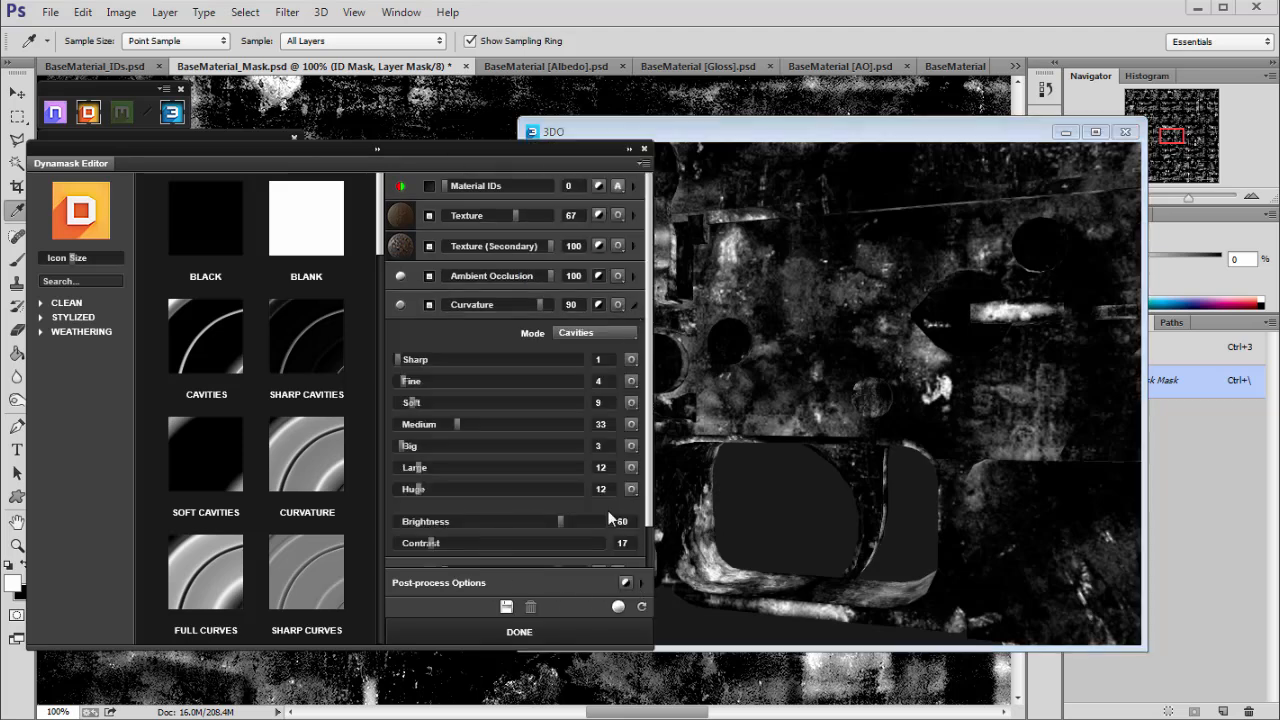
{"action": "scroll", "coordinate": [645, 517], "scroll_direction": "down", "scroll_amount": 1}
{"action": "left_click", "coordinate": [458, 492]}
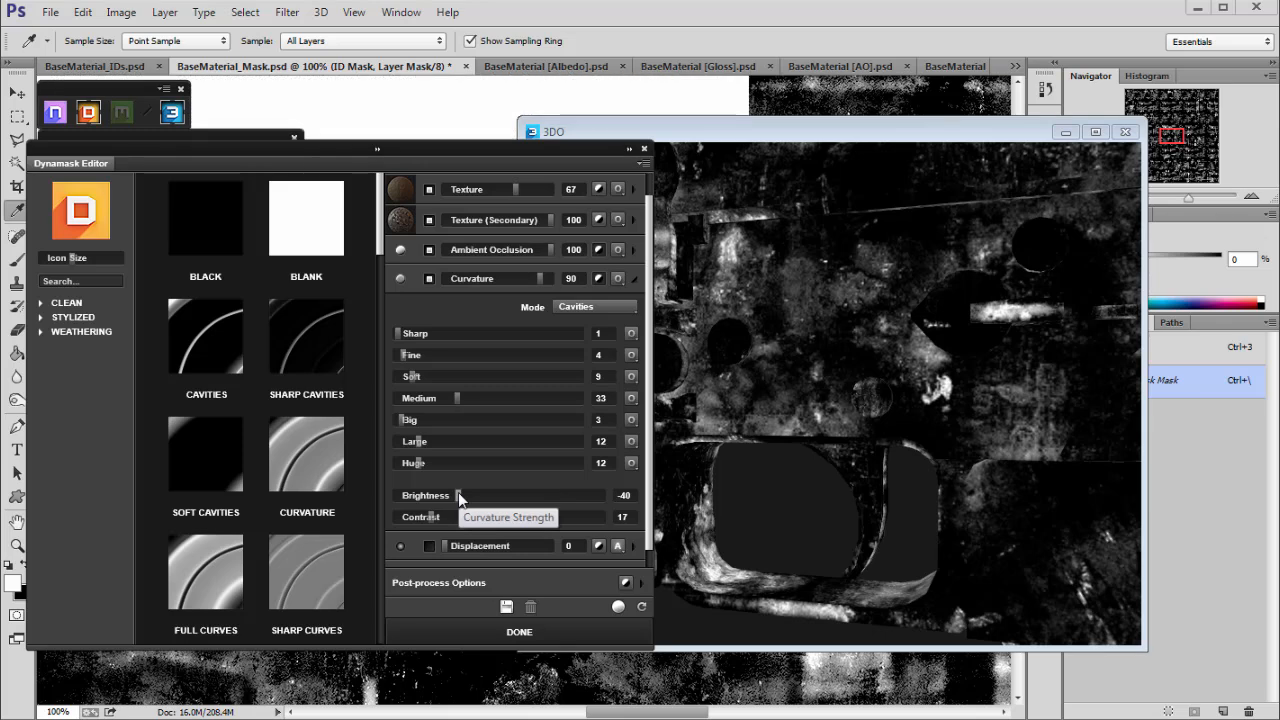
{"action": "left_click_drag", "start_coordinate": [463, 493], "coordinate": [556, 496]}
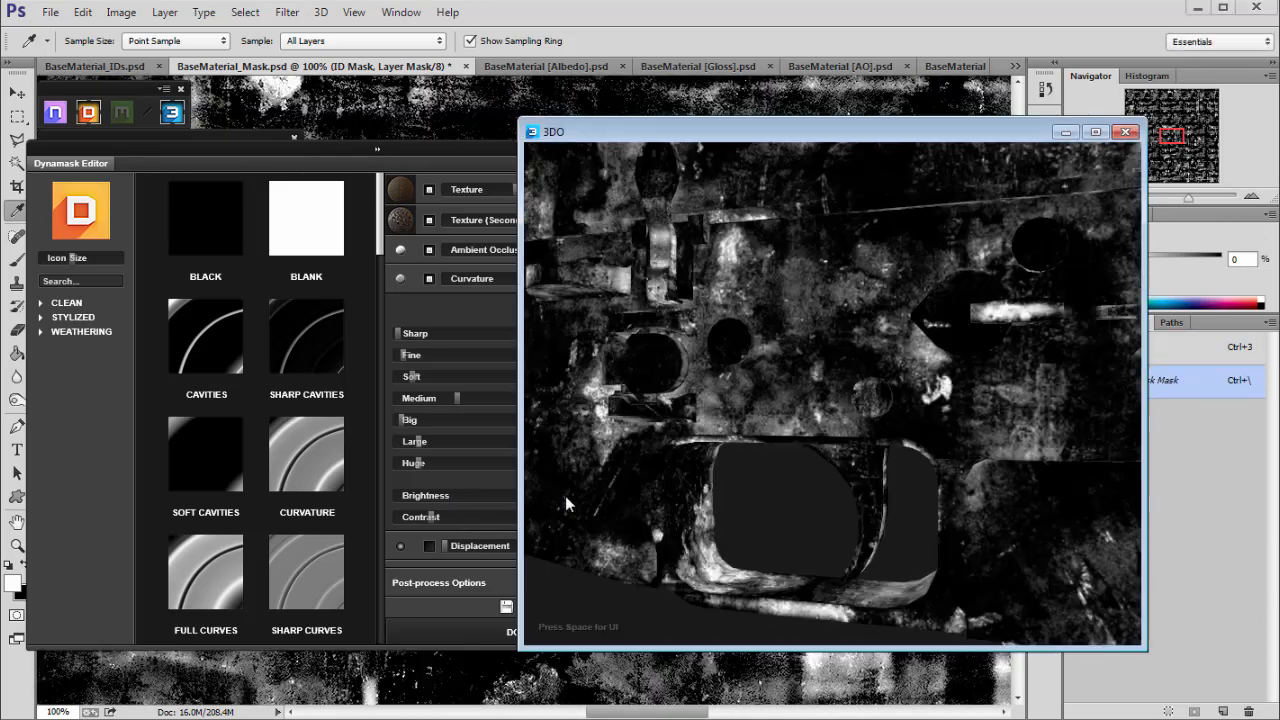
{"action": "left_click", "coordinate": [500, 477]}
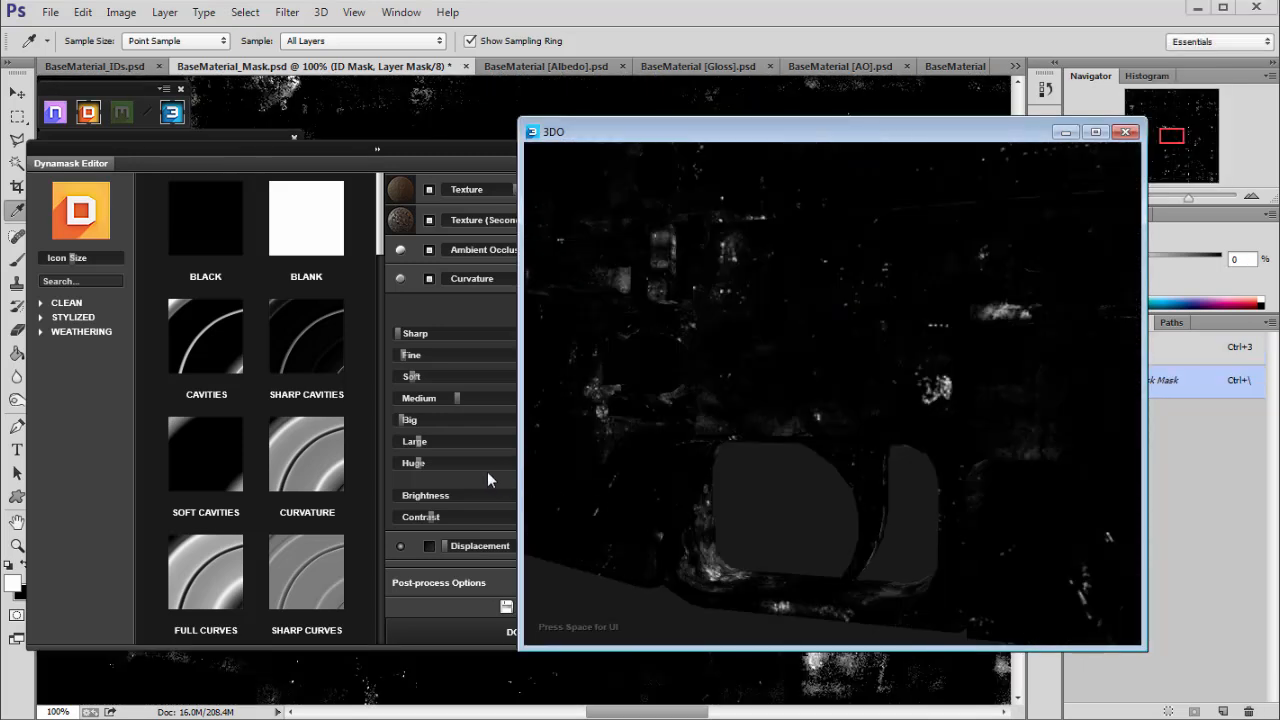
{"action": "scroll", "coordinate": [829, 301], "scroll_direction": "down", "scroll_amount": 5}
{"action": "left_click_drag", "start_coordinate": [829, 301], "coordinate": [656, 303]}
{"action": "left_click", "coordinate": [480, 374]}
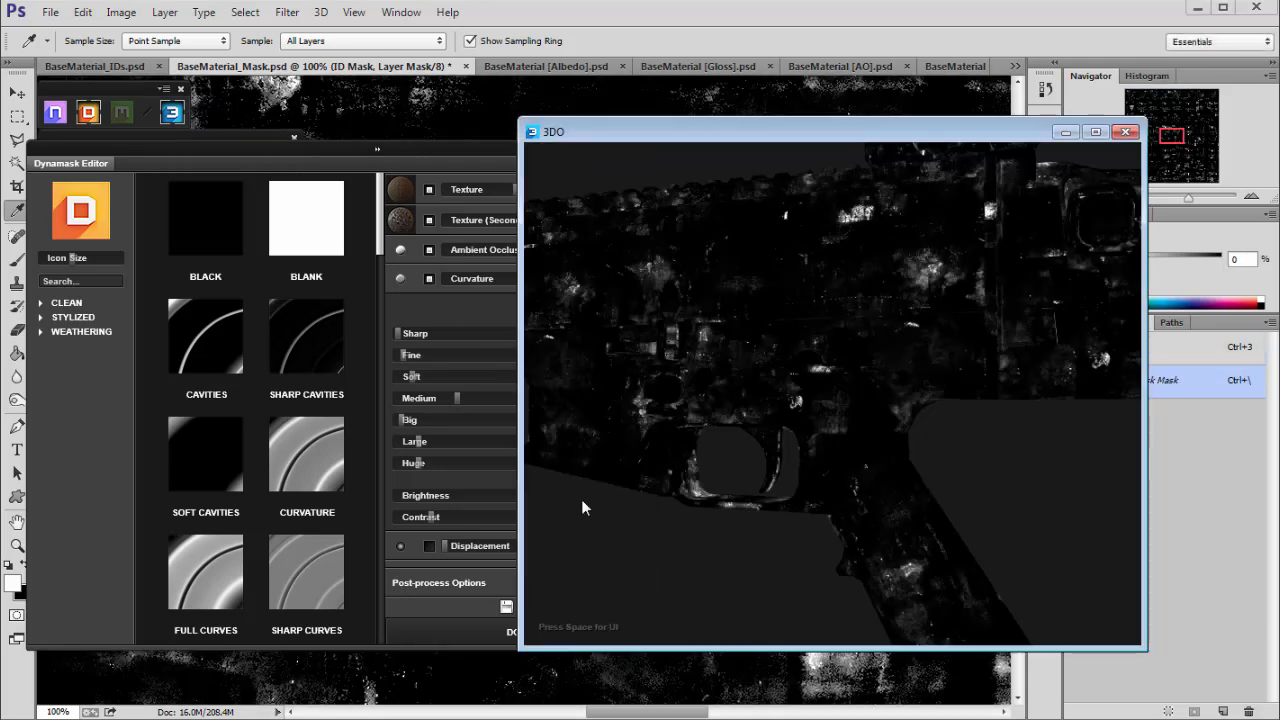
{"action": "left_click_drag", "start_coordinate": [714, 456], "coordinate": [443, 312]}
{"action": "left_click", "coordinate": [443, 313]}
{"action": "left_click_drag", "start_coordinate": [650, 540], "coordinate": [620, 580]}
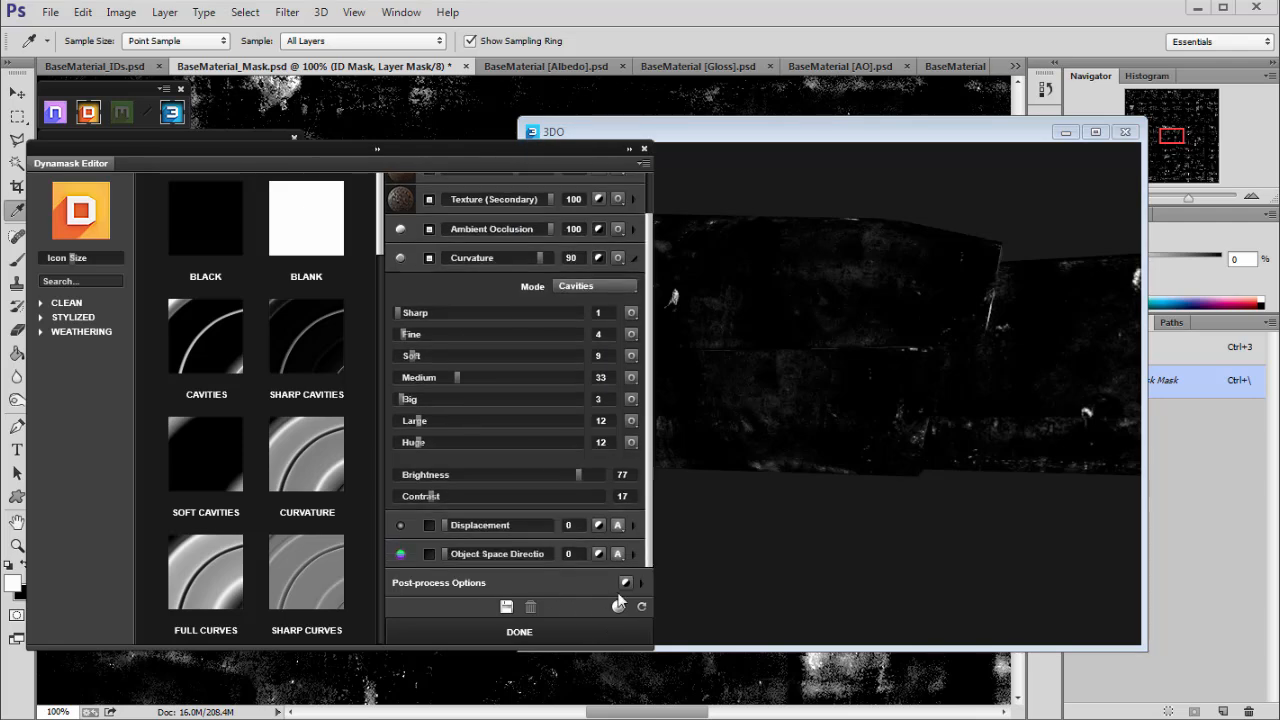
Slightly lower the Sand mask's post-process brightness, then finish the mask edit and check it on the rifle.
{"action": "left_click", "coordinate": [641, 584]}
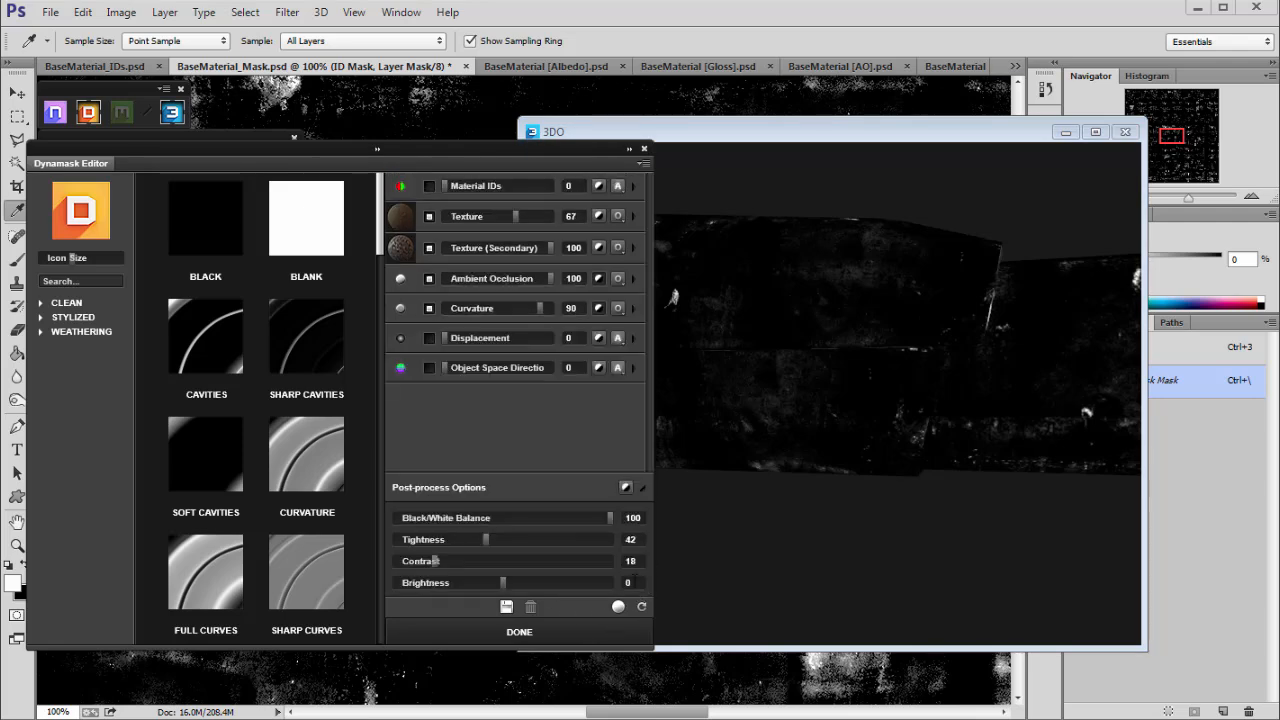
{"action": "left_click", "coordinate": [486, 583]}
{"action": "left_click_drag", "start_coordinate": [655, 510], "coordinate": [943, 498]}
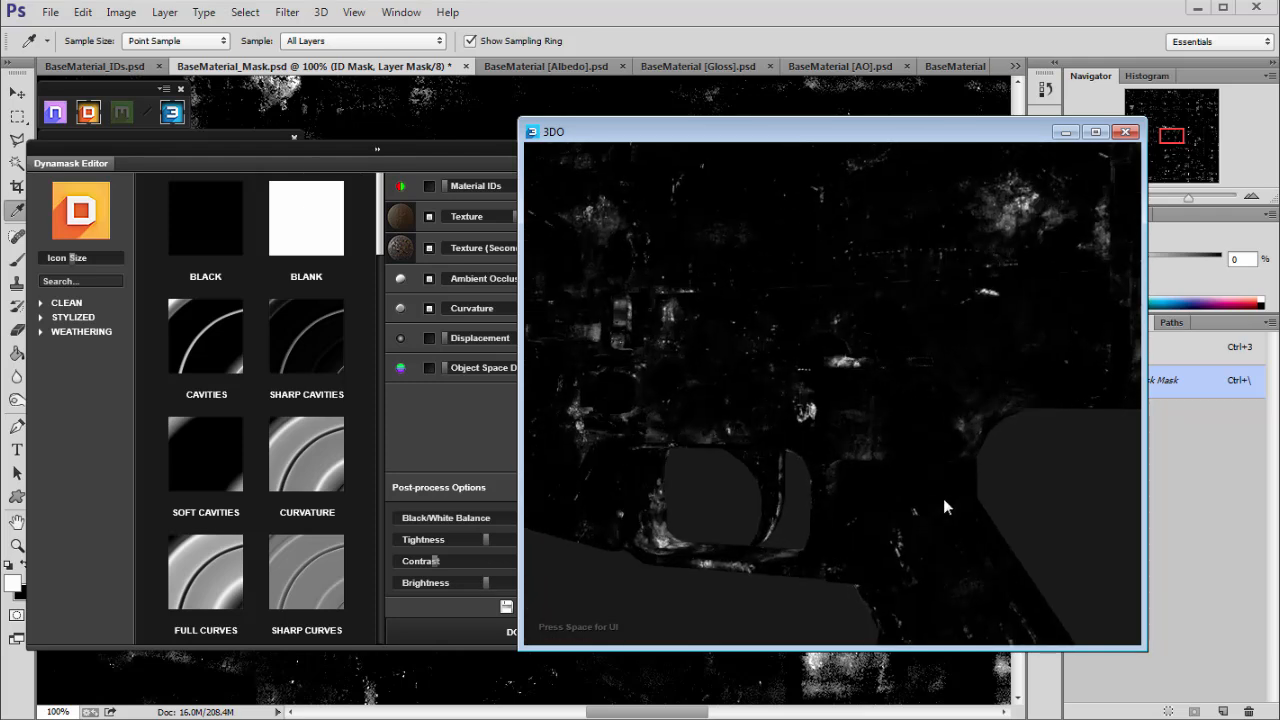
{"action": "left_click", "coordinate": [435, 155]}
{"action": "left_click", "coordinate": [498, 634]}
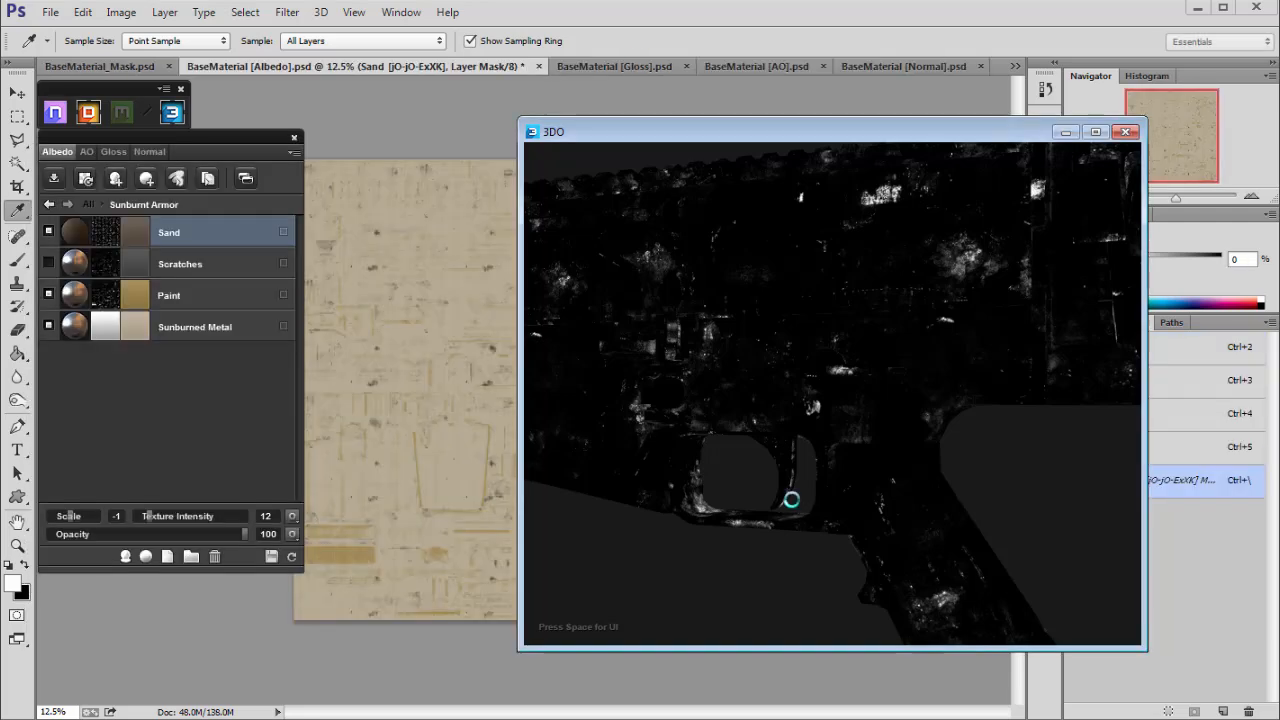
{"action": "left_click_drag", "start_coordinate": [801, 500], "coordinate": [974, 484]}
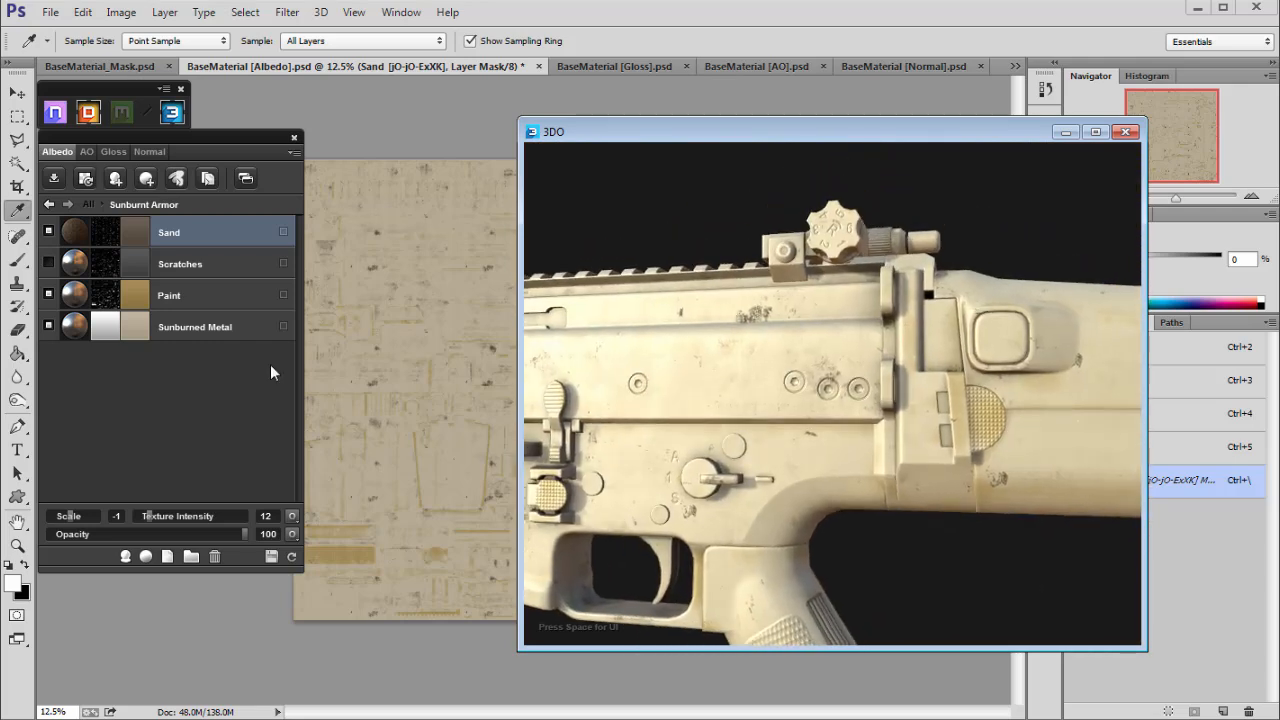
Return to the full material list and open the Sunburnt Armor group's mask in the Dynamask Editor beside the 3DO preview.
{"action": "left_click", "coordinate": [50, 205]}
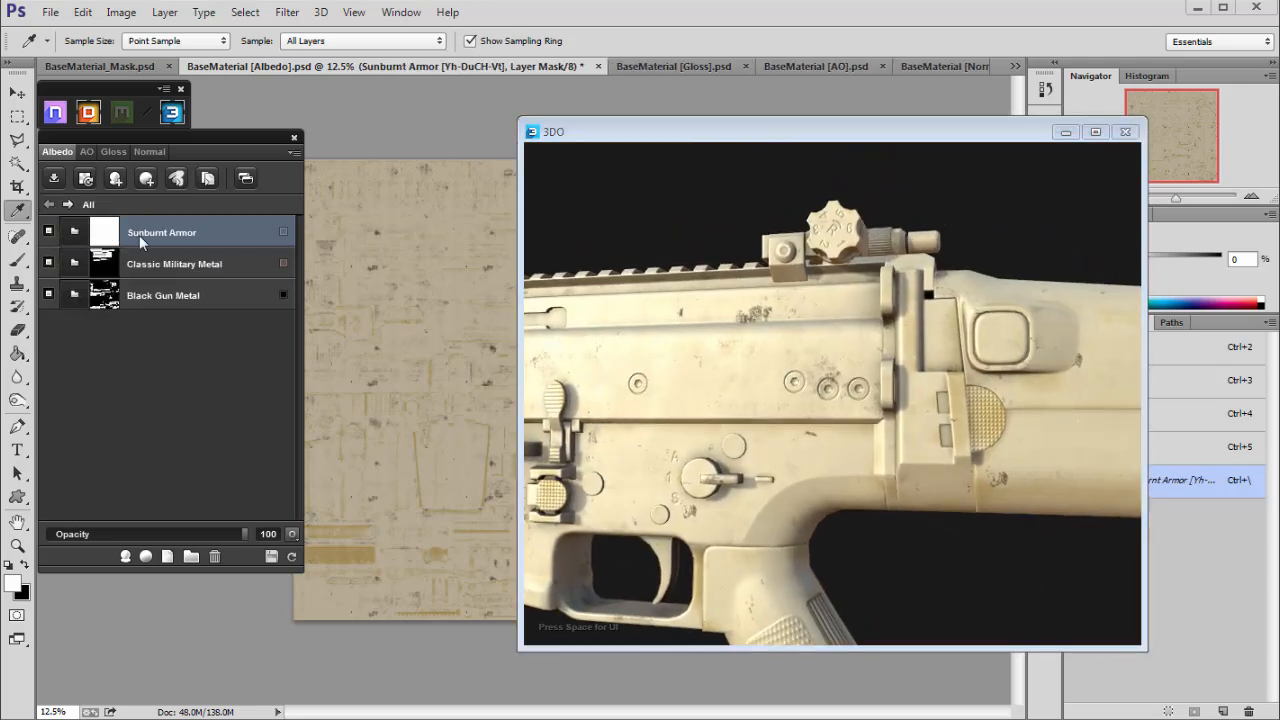
{"action": "left_click", "coordinate": [283, 232]}
{"action": "left_click", "coordinate": [337, 296]}
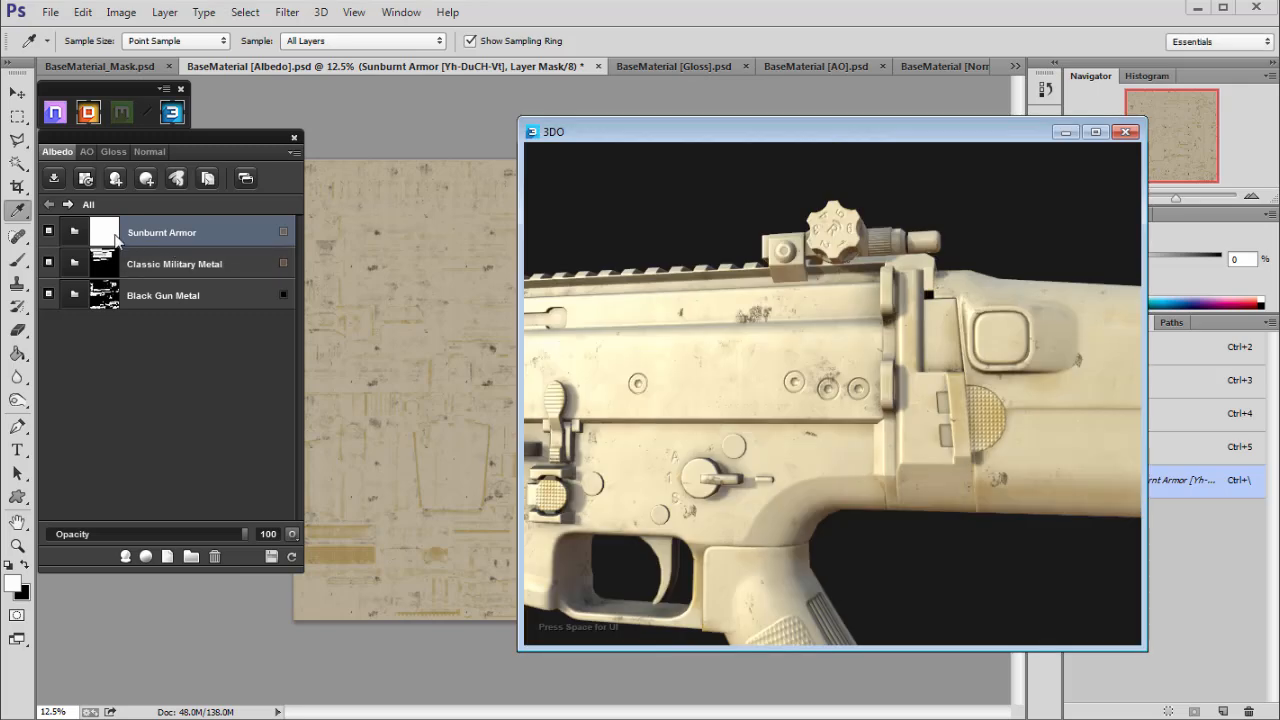
{"action": "double_click", "coordinate": [113, 234]}
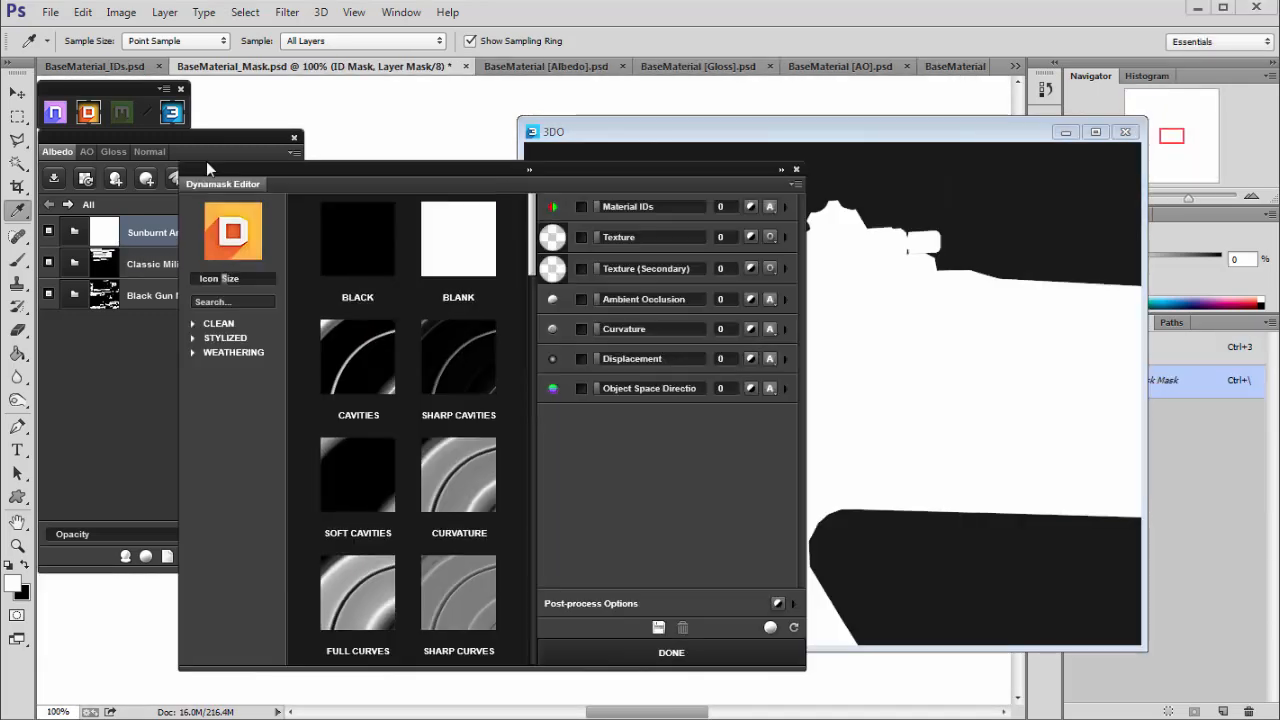
{"action": "left_click_drag", "start_coordinate": [206, 162], "coordinate": [113, 154]}
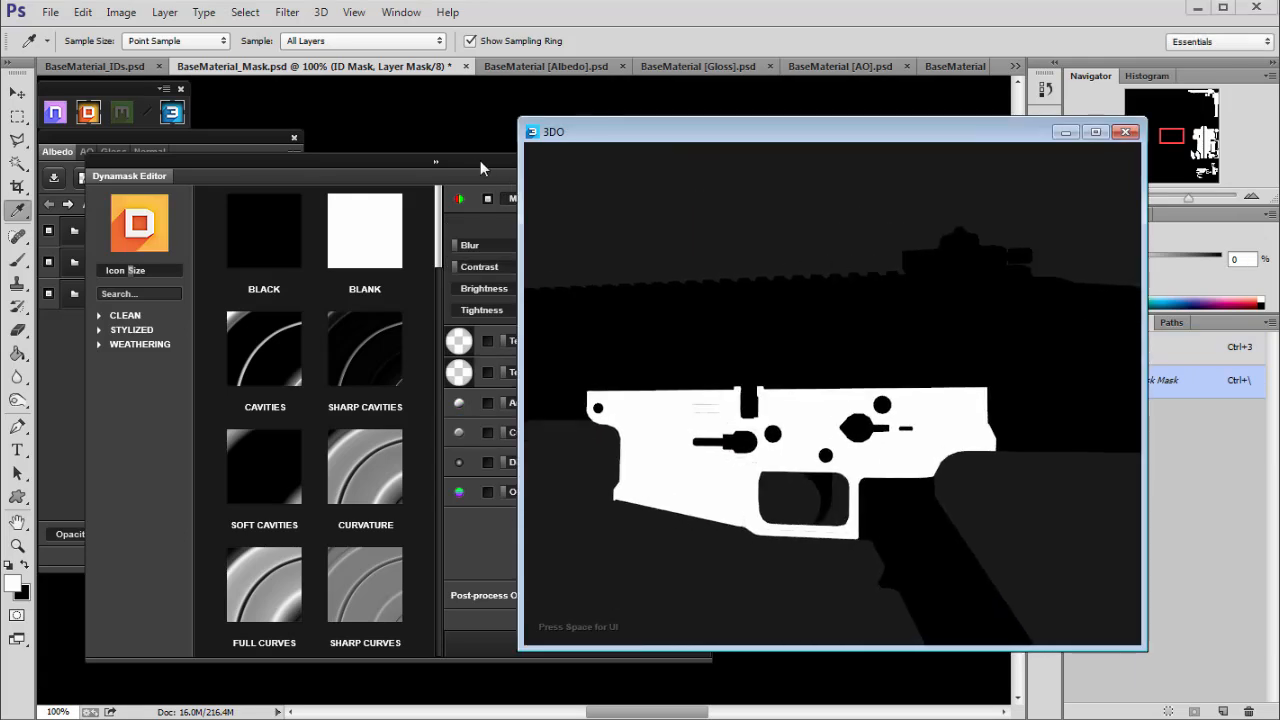
{"action": "left_click_drag", "start_coordinate": [480, 160], "coordinate": [468, 158]}
Link the Sunburnt Armor mask to the material ID of the stock and pistol grip, and finish the mask edit.
{"action": "left_click", "coordinate": [663, 223]}
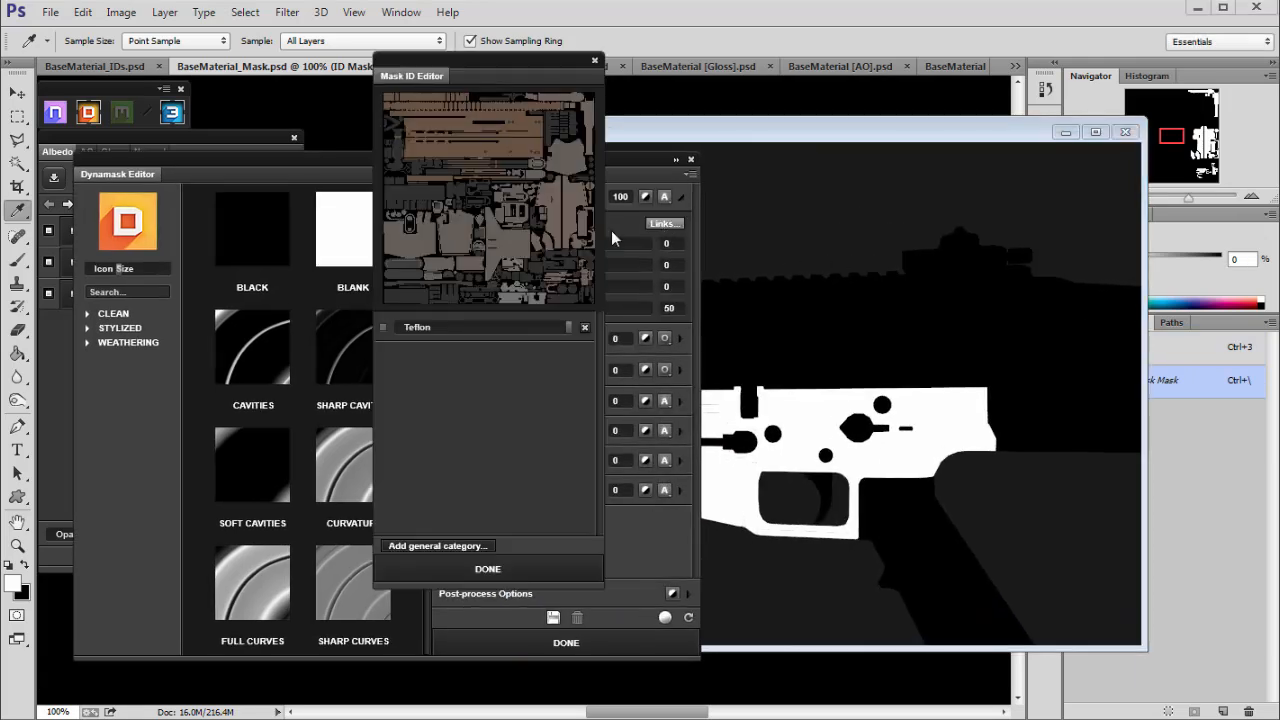
{"action": "left_click", "coordinate": [459, 247]}
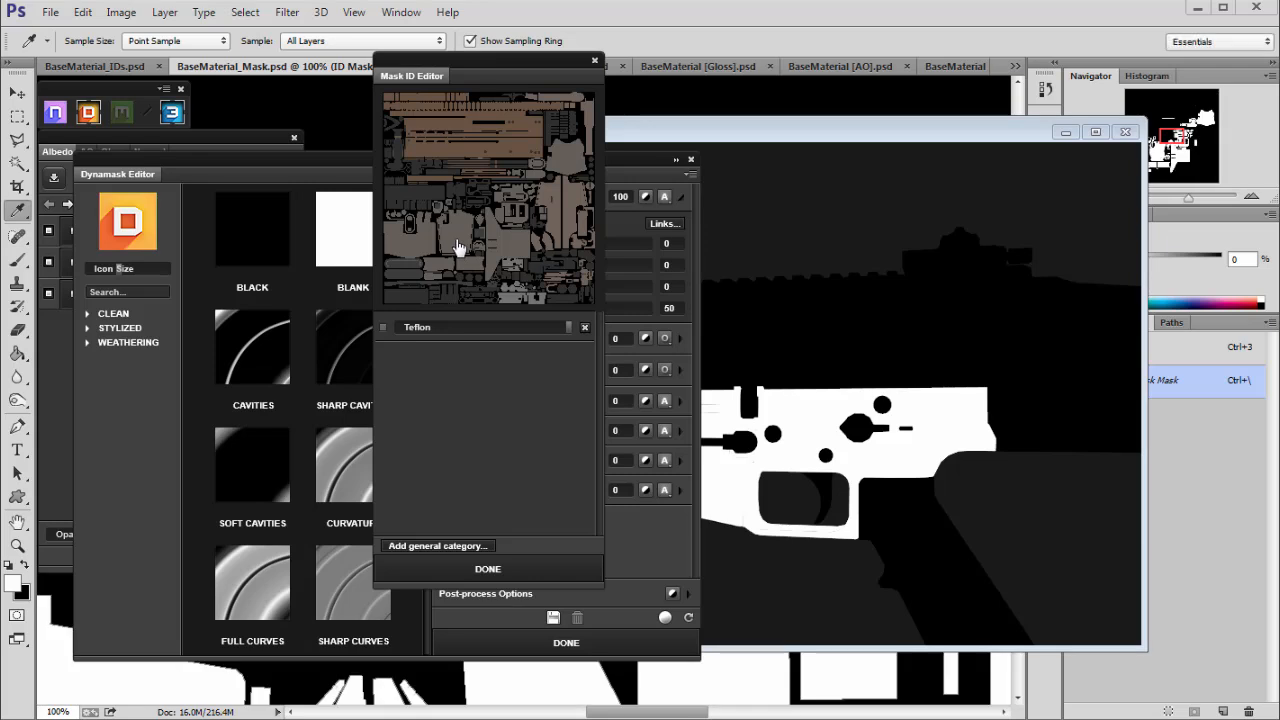
{"action": "left_click", "coordinate": [488, 568]}
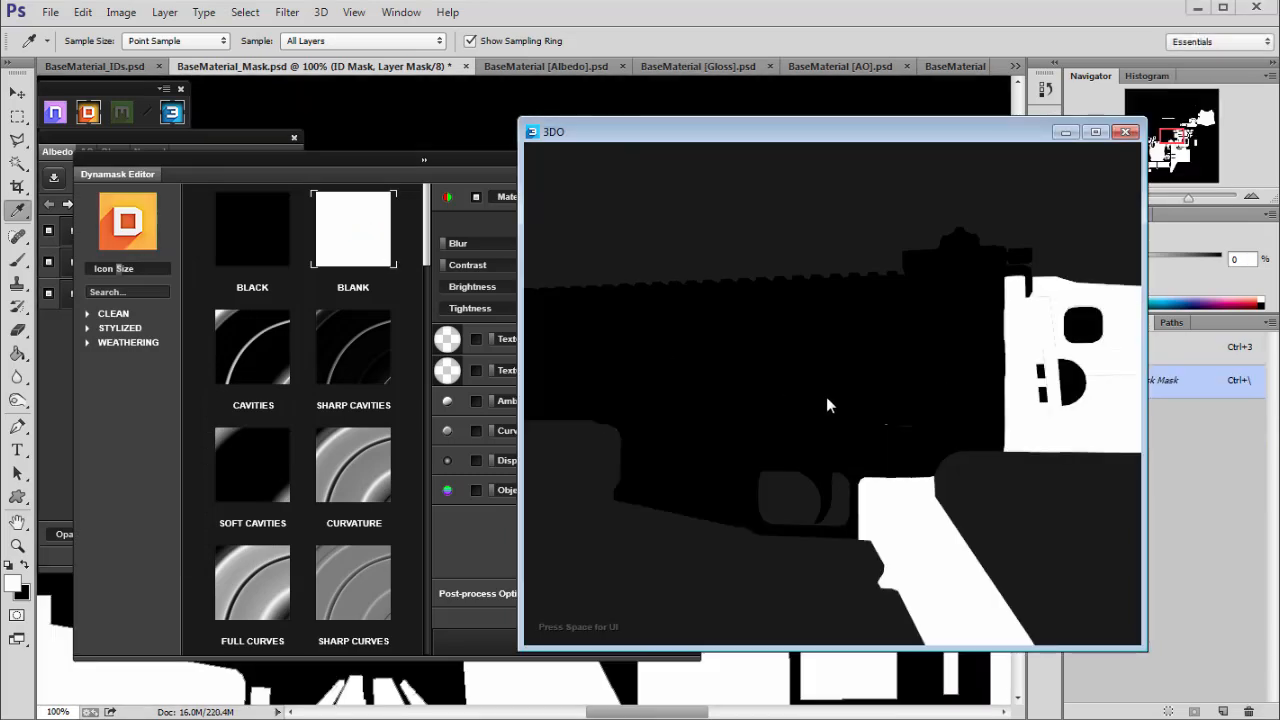
{"action": "left_click_drag", "start_coordinate": [827, 398], "coordinate": [683, 366]}
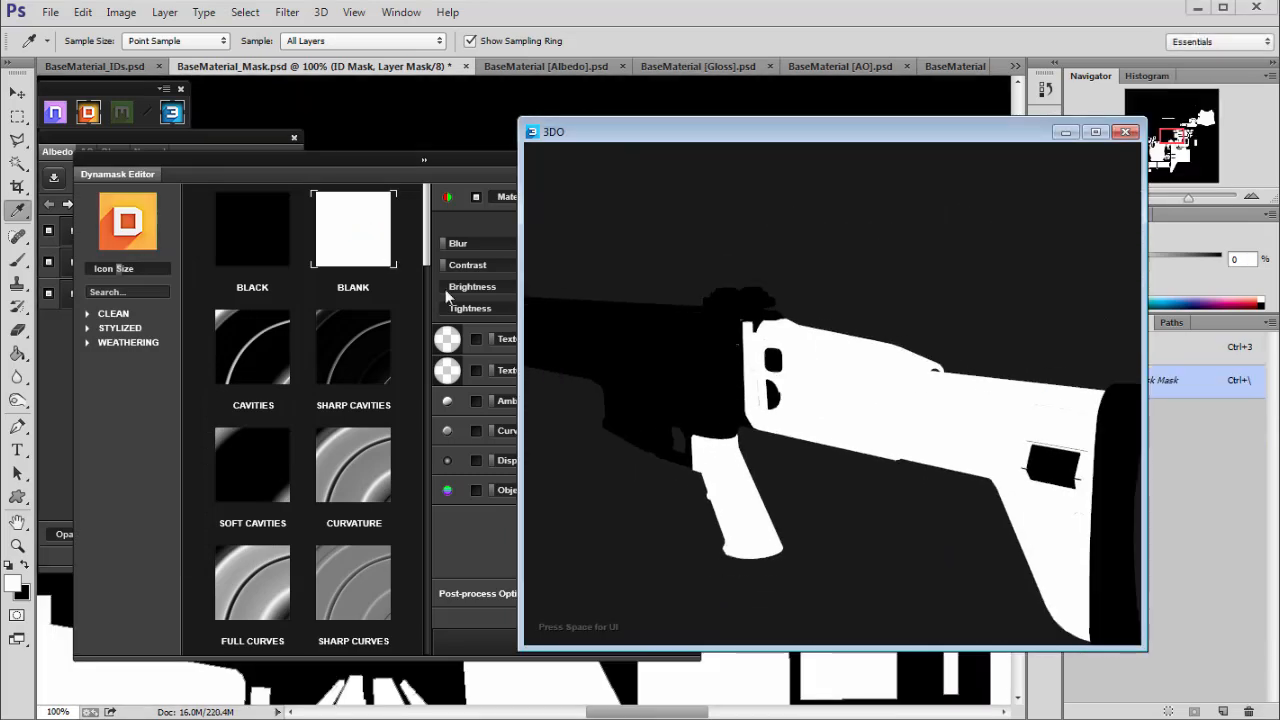
{"action": "left_click", "coordinate": [344, 160]}
{"action": "left_click", "coordinate": [560, 643]}
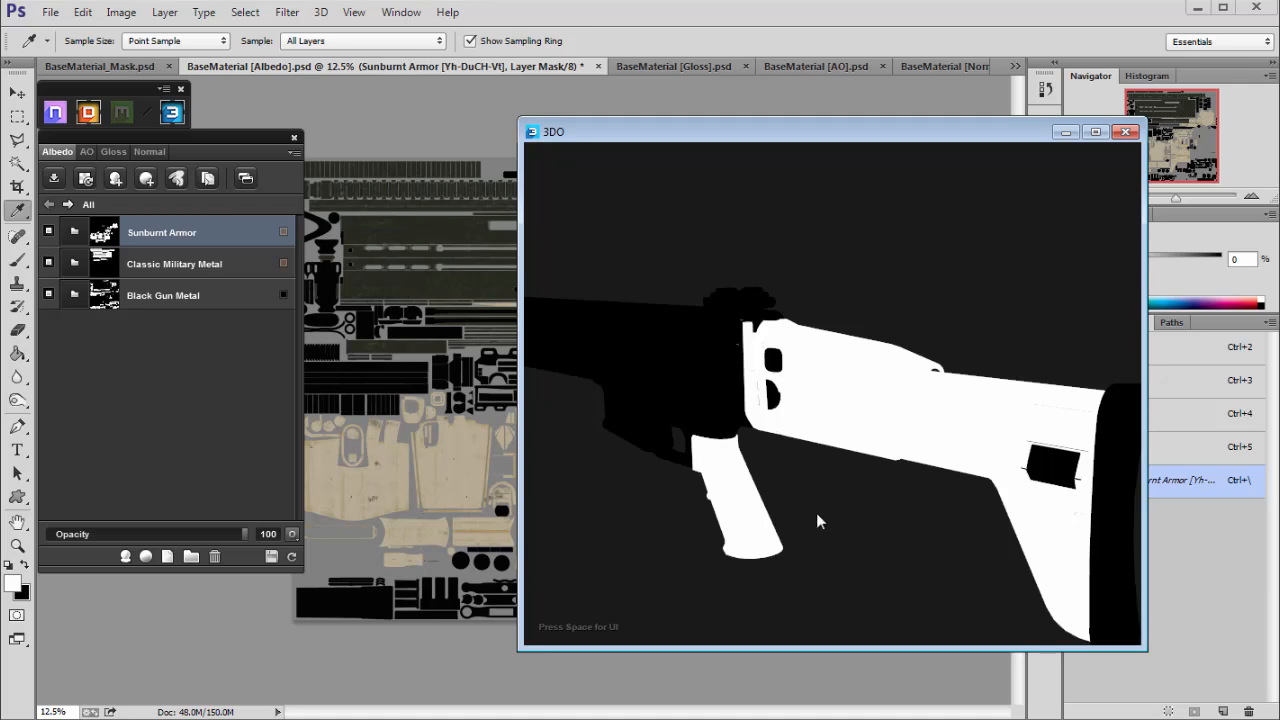
Inspect the Sunburnt Armor material on the rifle's stock, grip and lower receiver from several angles and distances.
{"action": "left_click_drag", "start_coordinate": [806, 517], "coordinate": [915, 497]}
{"action": "scroll", "coordinate": [919, 519], "scroll_direction": "up", "scroll_amount": 3}
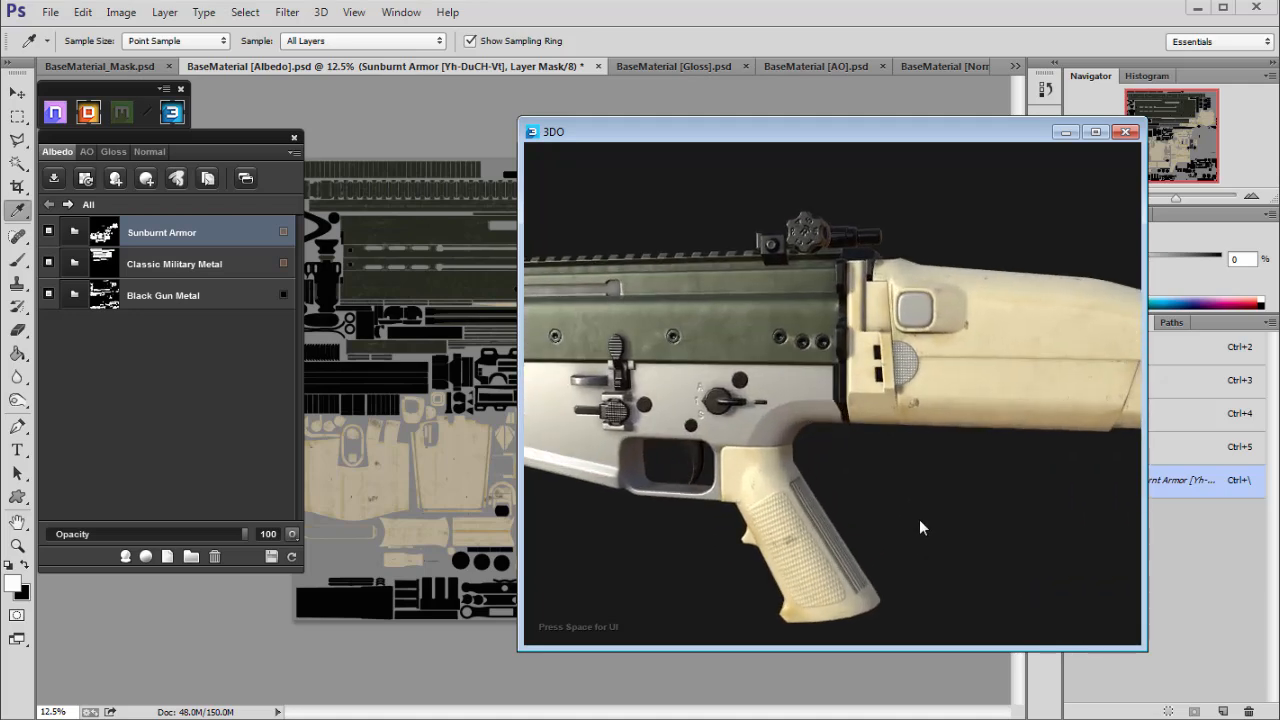
{"action": "scroll", "coordinate": [930, 522], "scroll_direction": "up", "scroll_amount": 4}
{"action": "scroll", "coordinate": [960, 515], "scroll_direction": "down", "scroll_amount": 3}
{"action": "left_click_drag", "start_coordinate": [911, 451], "coordinate": [736, 459]}
{"action": "left_click", "coordinate": [111, 294]}
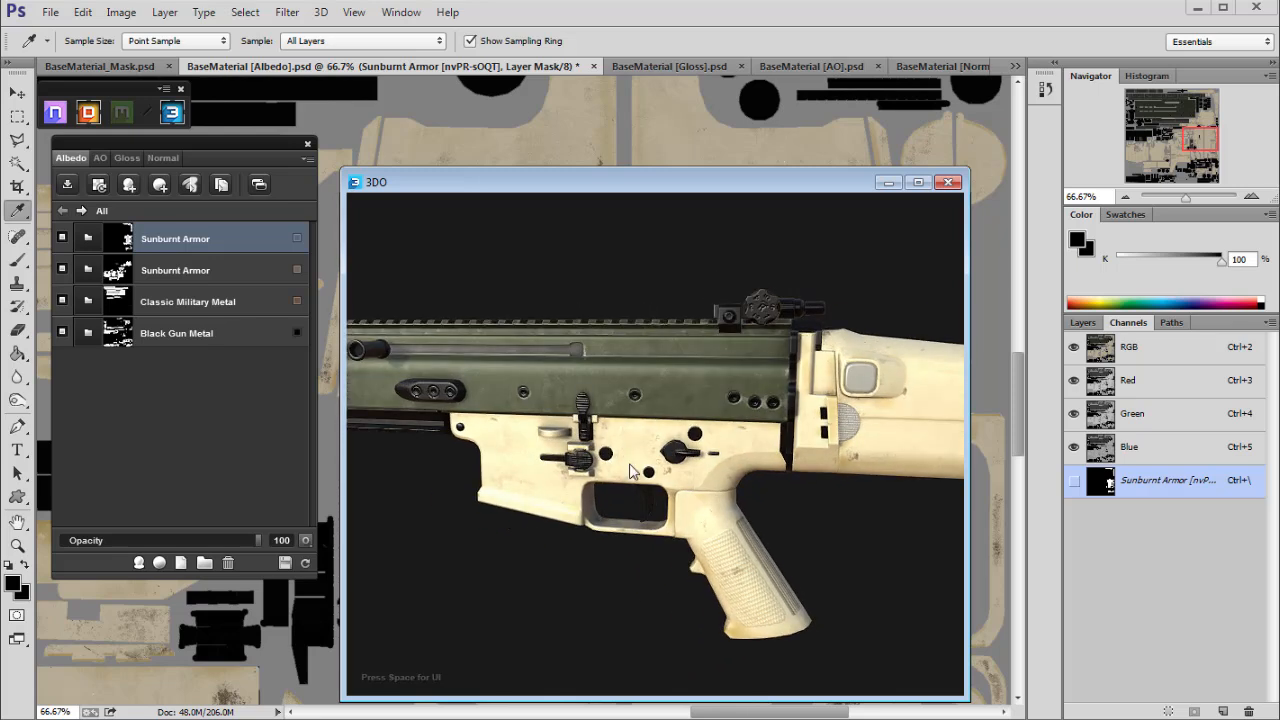
{"action": "left_click_drag", "start_coordinate": [631, 471], "coordinate": [571, 427]}
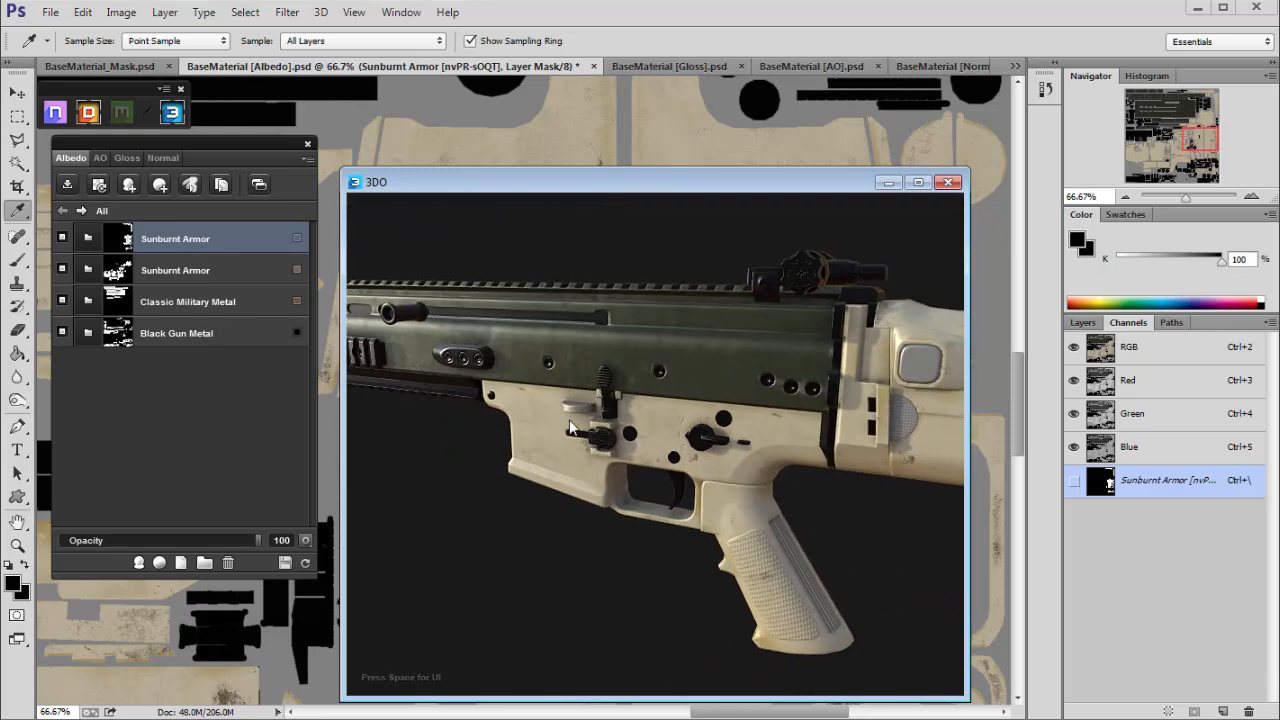
Change the colour of the Painted Metal layer inside Classic Military Metal from dark green to a warm ochre and inspect the upper receiver.
{"action": "left_click", "coordinate": [121, 301]}
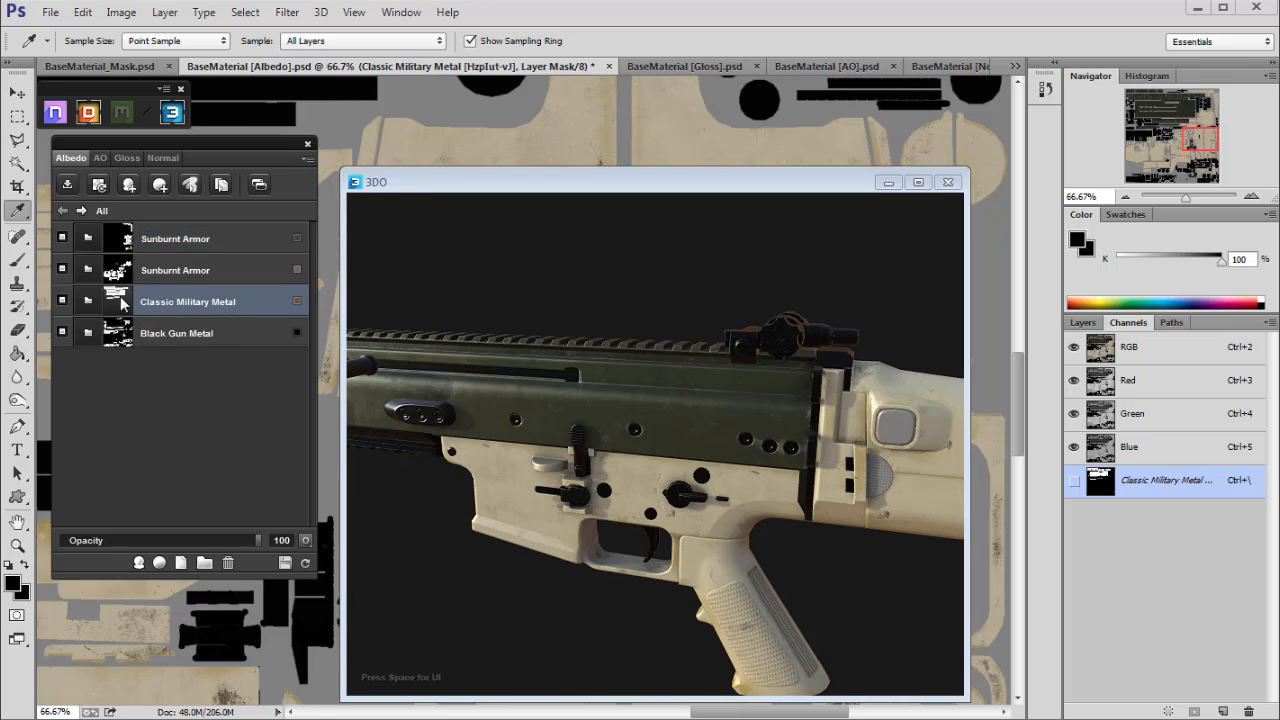
{"action": "double_click", "coordinate": [121, 301]}
{"action": "double_click", "coordinate": [149, 362]}
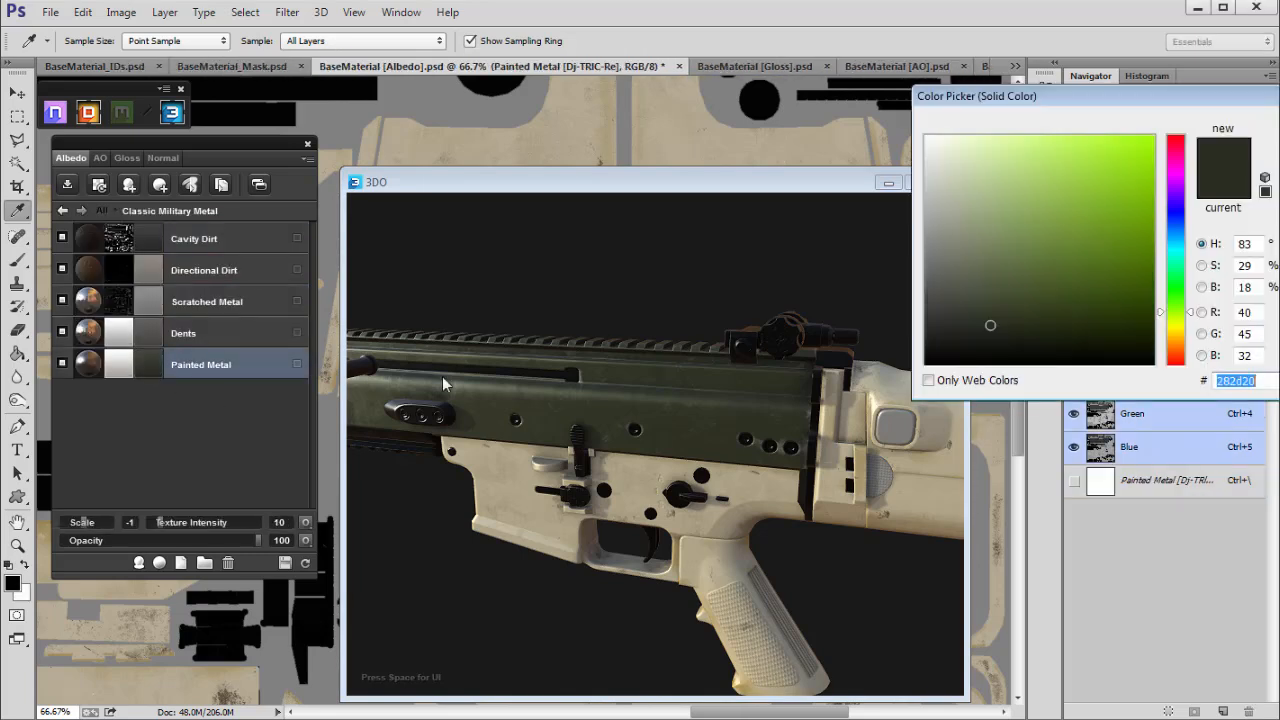
{"action": "left_click", "coordinate": [1177, 336]}
{"action": "mouse_move", "coordinate": [1172, 335]}
{"action": "left_mouse_down"}
{"action": "mouse_move", "coordinate": [1188, 343]}
{"action": "mouse_move", "coordinate": [1172, 341]}
{"action": "left_mouse_up"}
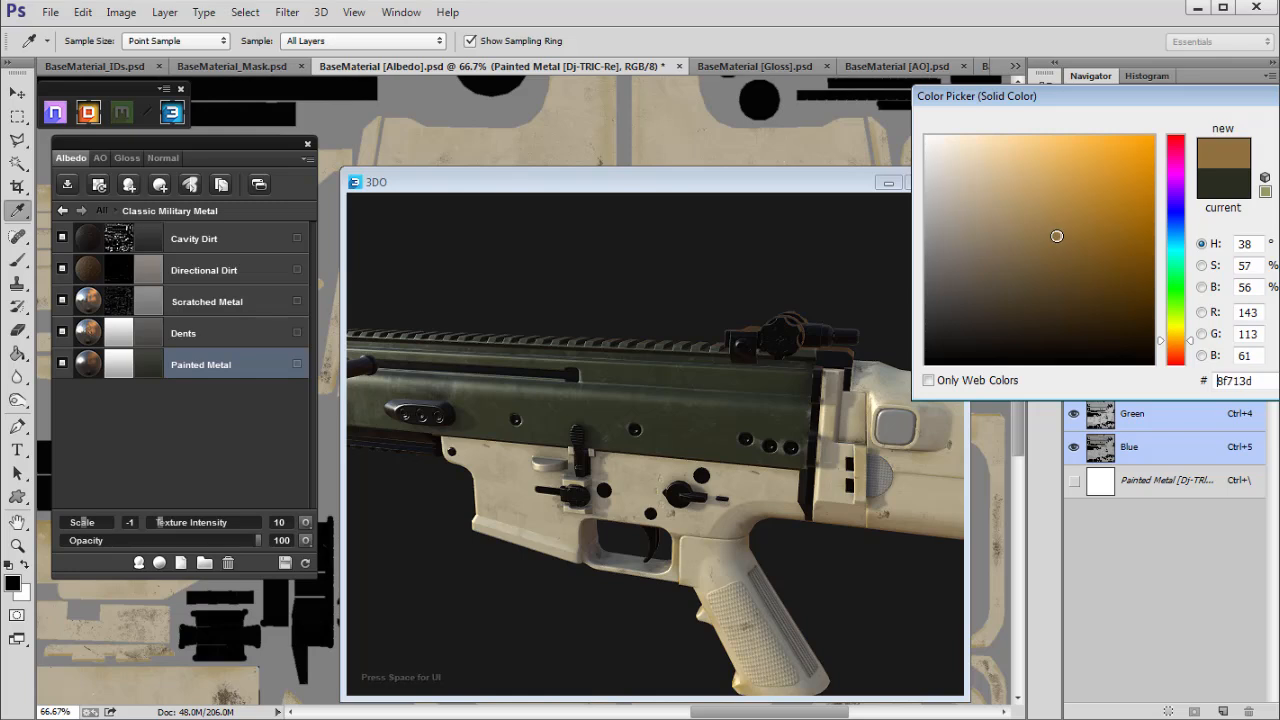
{"action": "key", "text": "Return"}
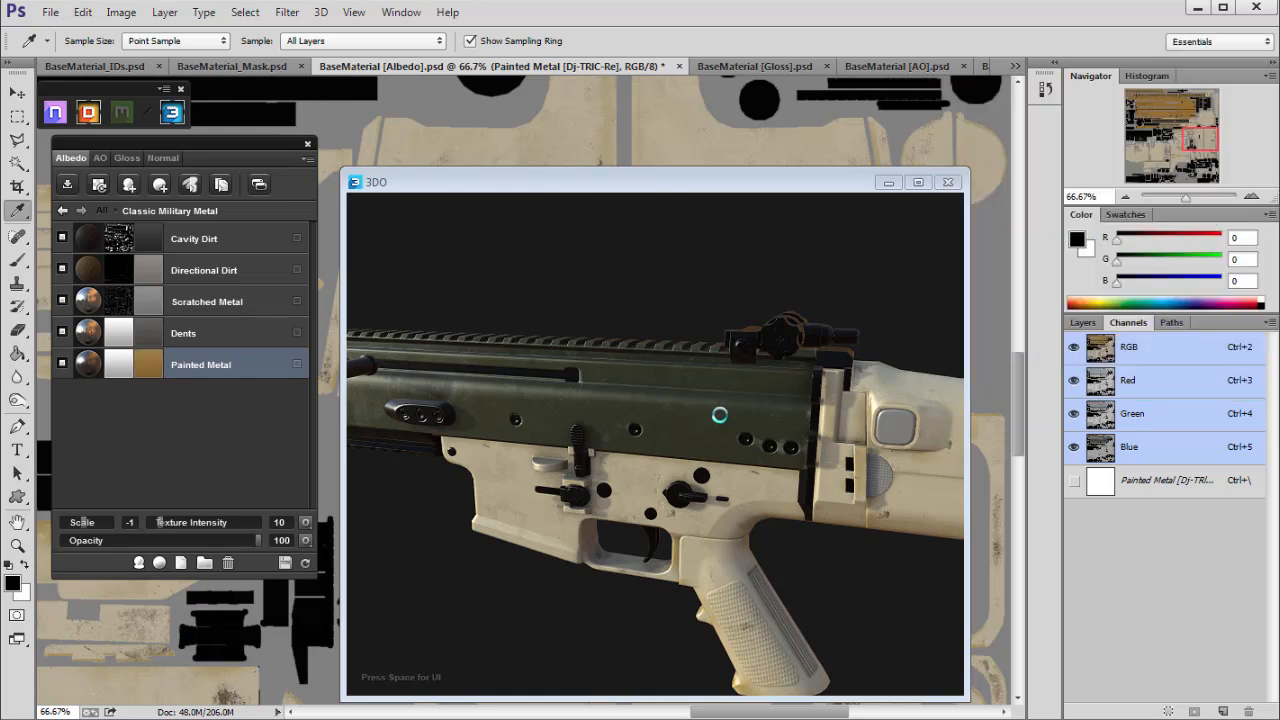
{"action": "left_click", "coordinate": [720, 412]}
{"action": "mouse_move", "coordinate": [736, 431]}
{"action": "left_mouse_down"}
{"action": "mouse_move", "coordinate": [660, 408]}
{"action": "mouse_move", "coordinate": [728, 431]}
{"action": "mouse_move", "coordinate": [732, 410]}
{"action": "mouse_move", "coordinate": [727, 428]}
{"action": "mouse_move", "coordinate": [608, 350]}
{"action": "mouse_move", "coordinate": [694, 440]}
{"action": "mouse_move", "coordinate": [598, 464]}
{"action": "mouse_move", "coordinate": [706, 476]}
{"action": "mouse_move", "coordinate": [628, 446]}
{"action": "mouse_move", "coordinate": [598, 466]}
{"action": "left_mouse_up"}
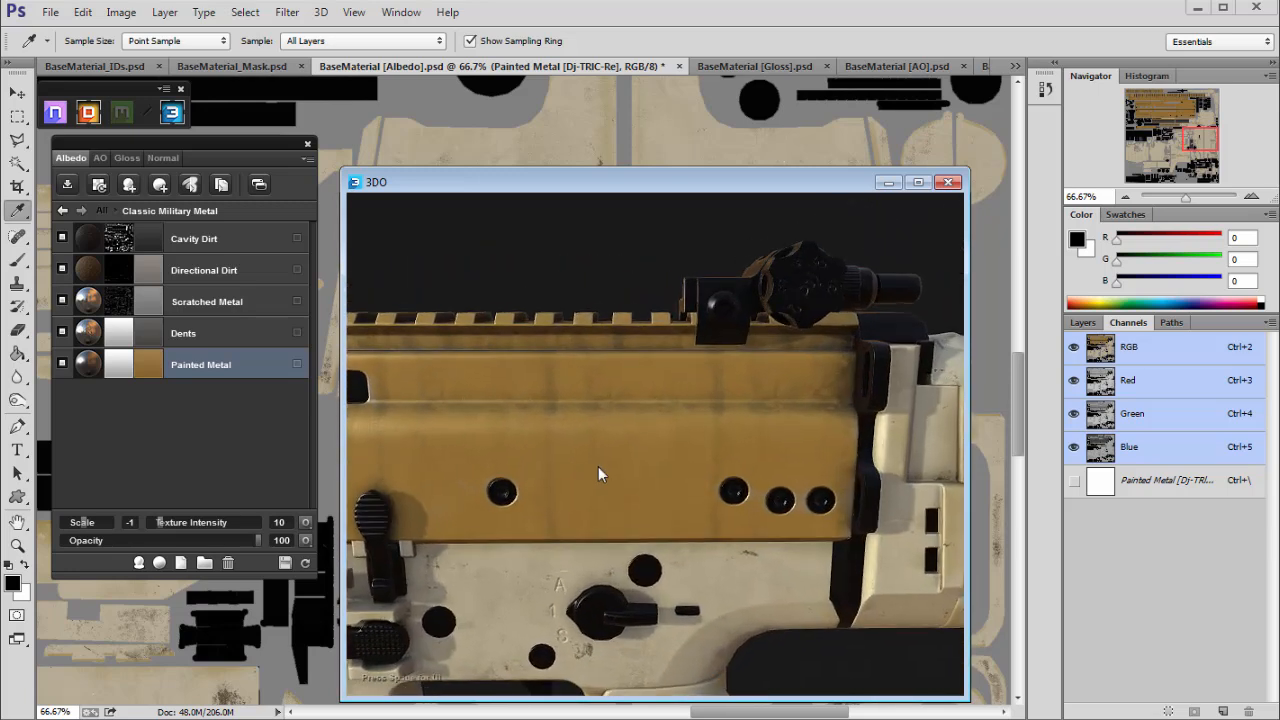
Adjust the Painted Metal colour to a lighter, less saturated tan, about #a28040.
{"action": "left_click", "coordinate": [150, 364]}
{"action": "left_click", "coordinate": [1185, 342]}
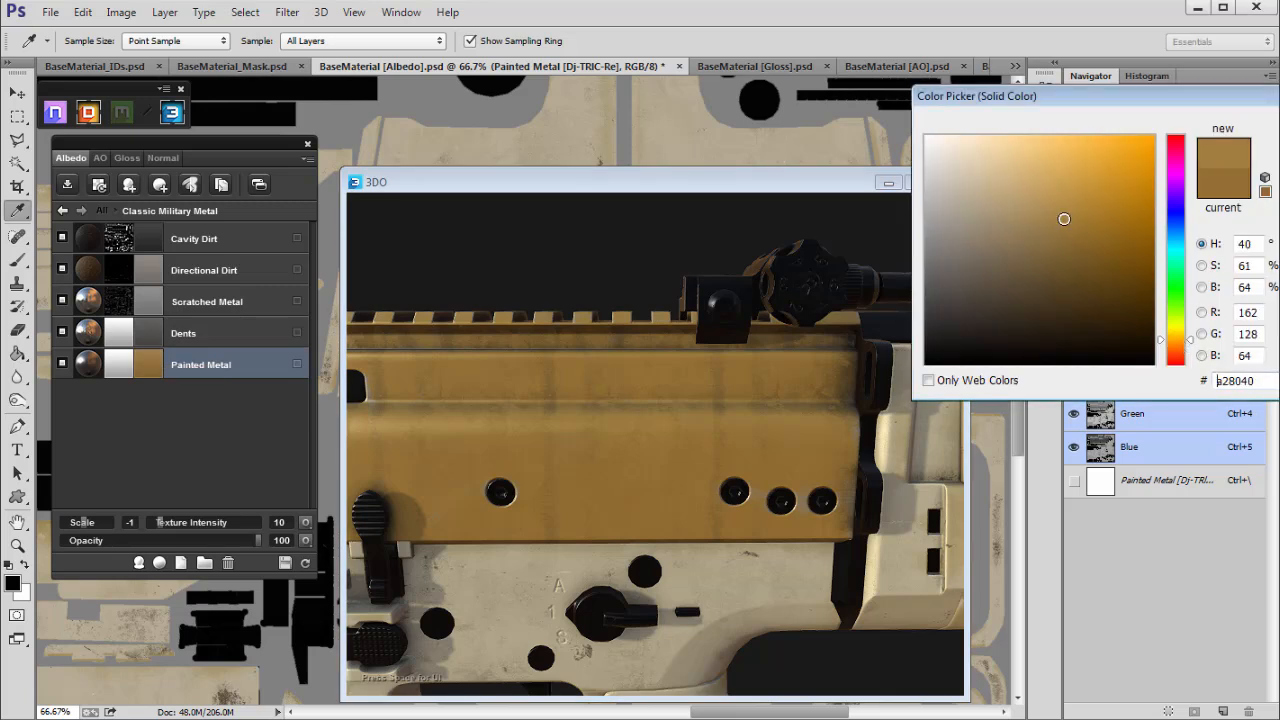
{"action": "key", "text": "Return"}
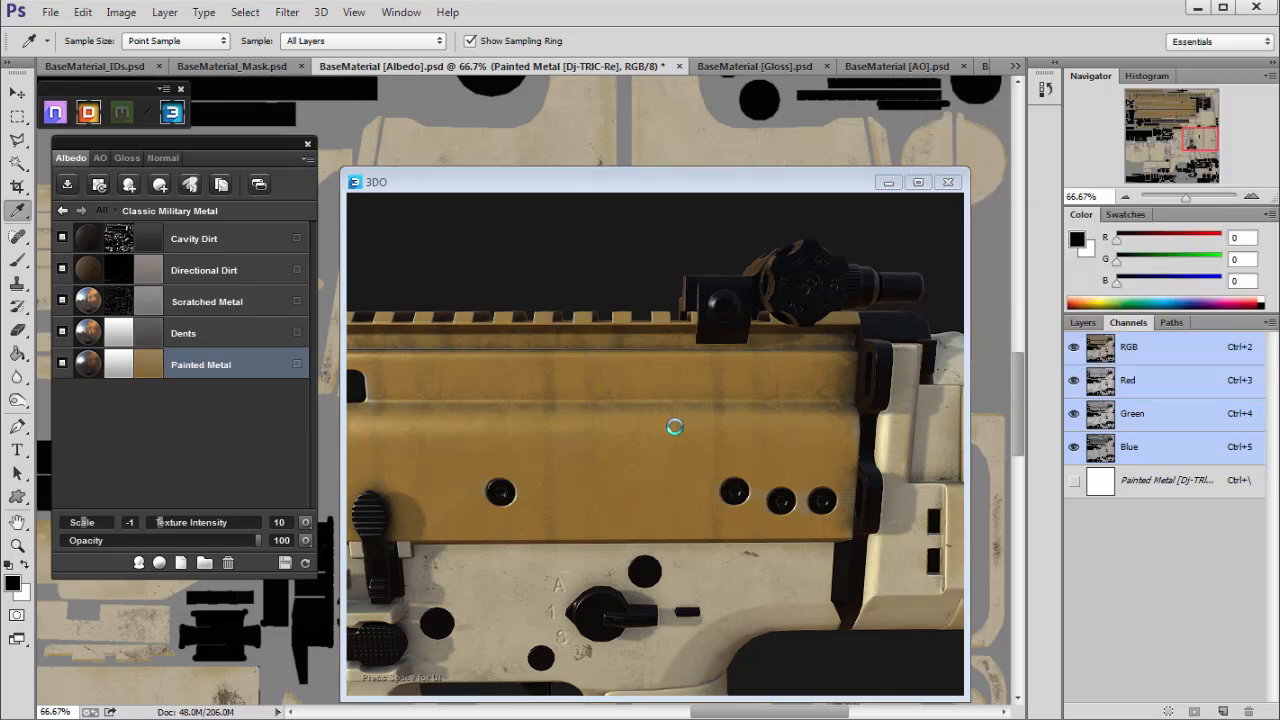
{"action": "left_click", "coordinate": [684, 450]}
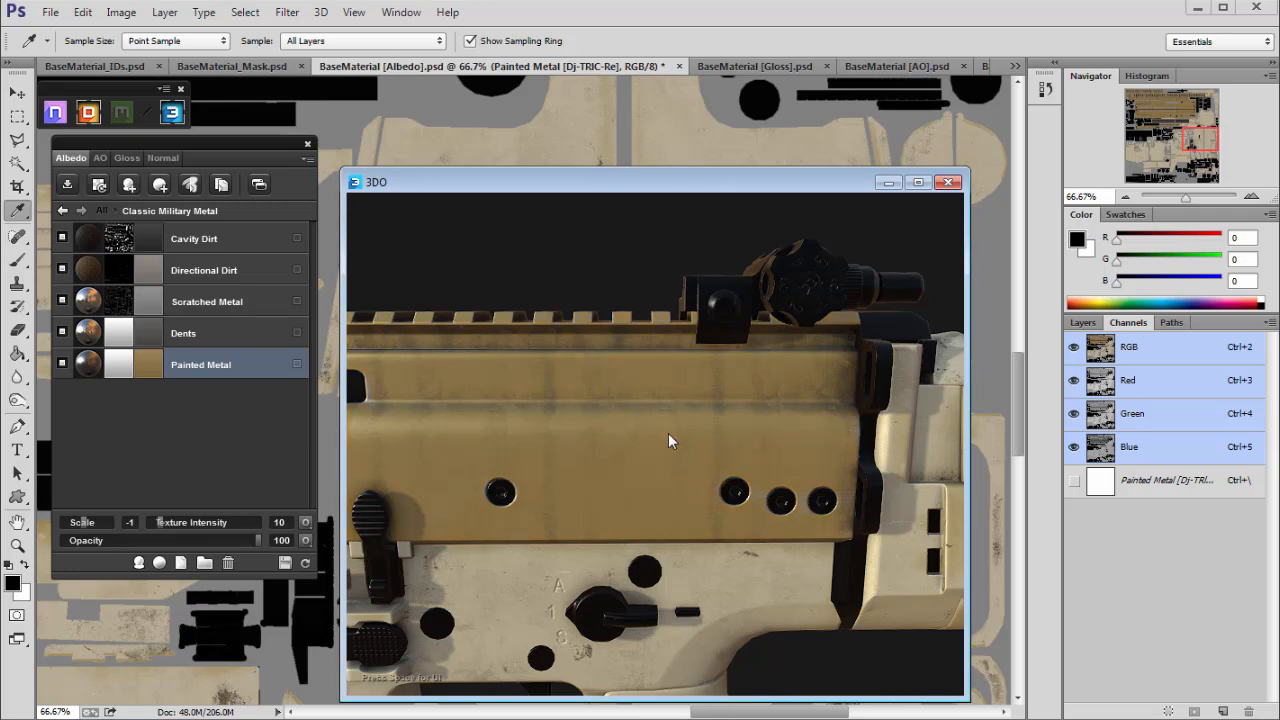
Open the Sunburnt Armor material of the stock and grip and check its Paint layer's colour without changing it.
{"action": "scroll", "coordinate": [660, 432], "scroll_direction": "down", "scroll_amount": 6}
{"action": "left_click_drag", "start_coordinate": [533, 332], "coordinate": [705, 497]}
{"action": "left_click", "coordinate": [65, 211]}
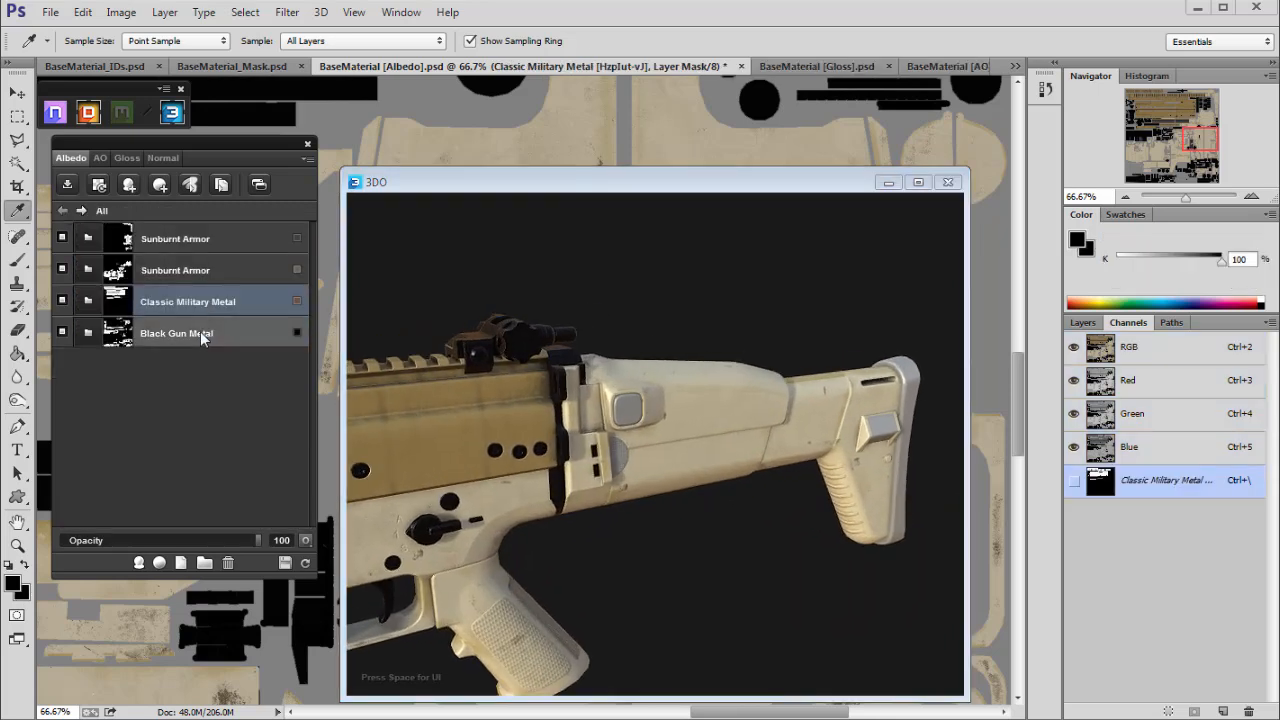
{"action": "left_click", "coordinate": [216, 277]}
{"action": "left_click", "coordinate": [86, 270]}
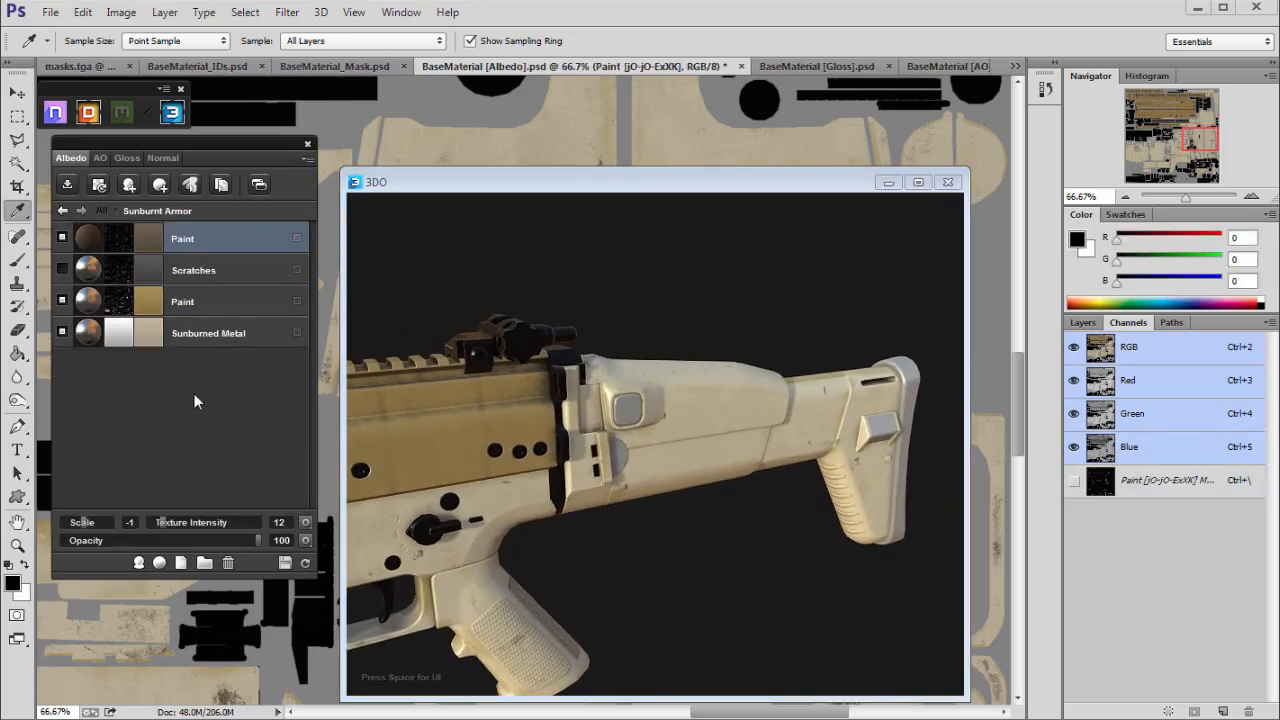
{"action": "left_click", "coordinate": [151, 302]}
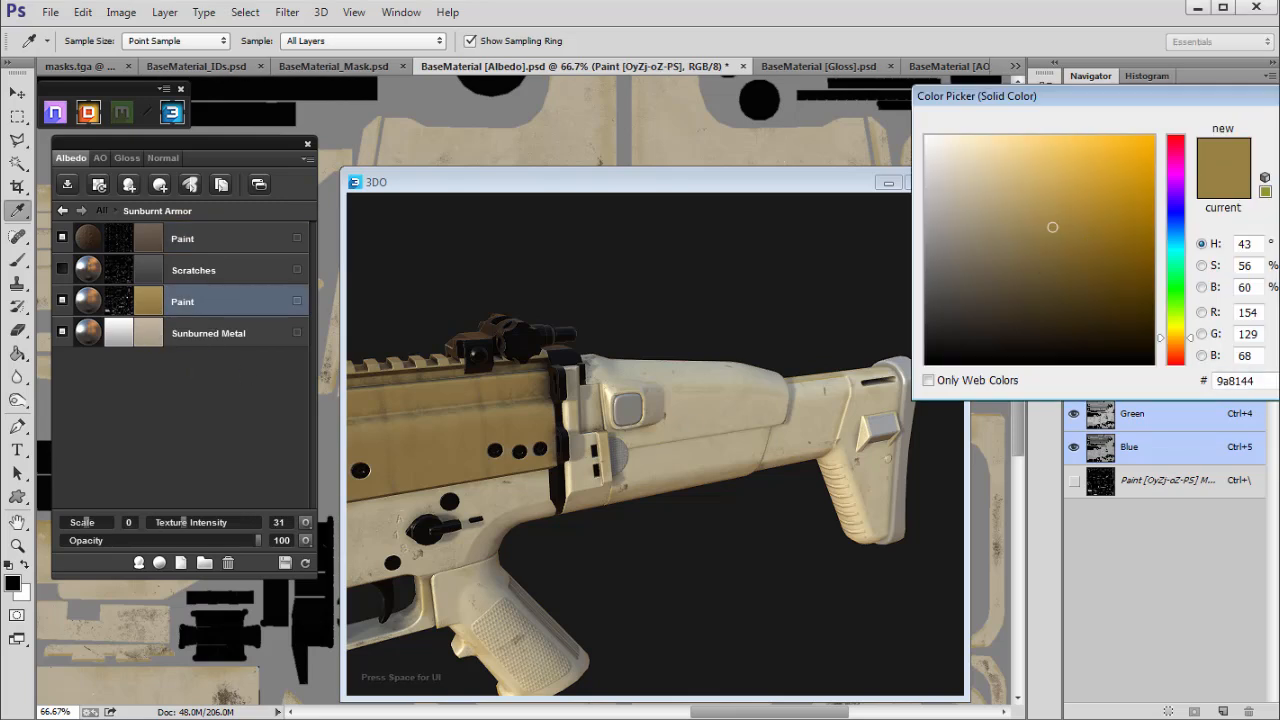
{"action": "key", "text": "Escape"}
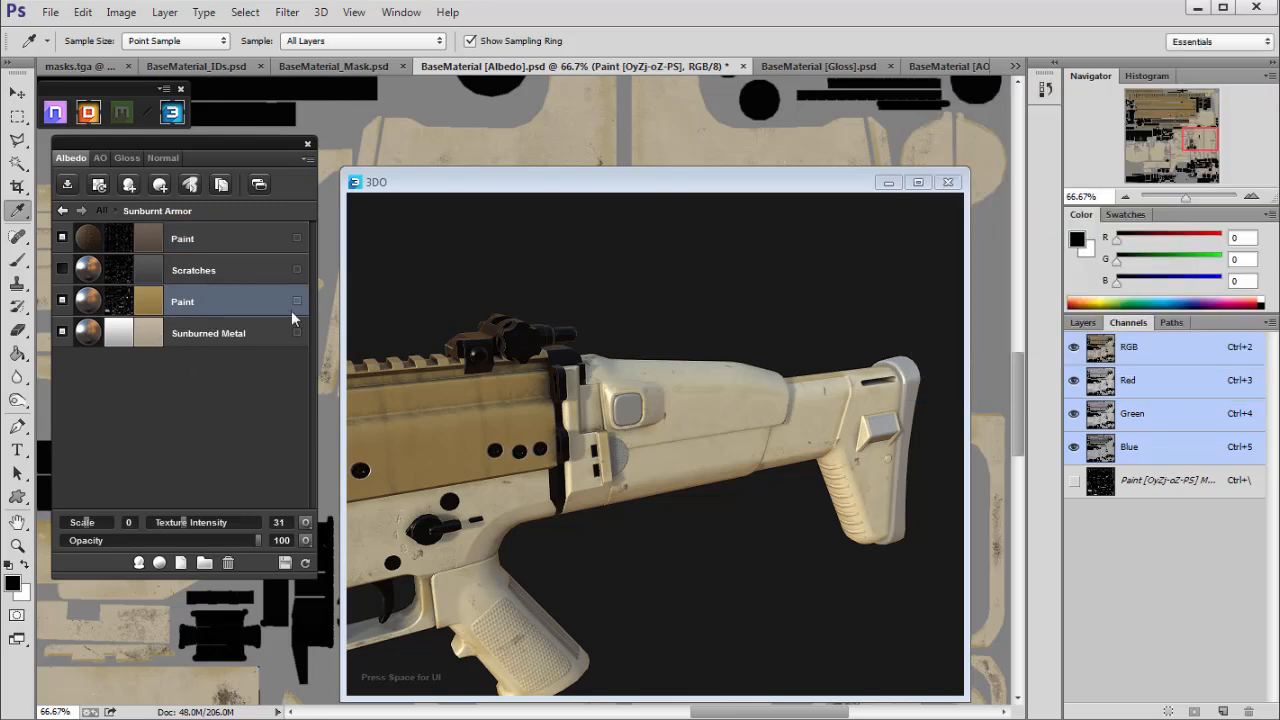
Set the Sunburned Metal colour of the stock and grip to a yellowish khaki, #b3ae81.
{"action": "left_click", "coordinate": [145, 327]}
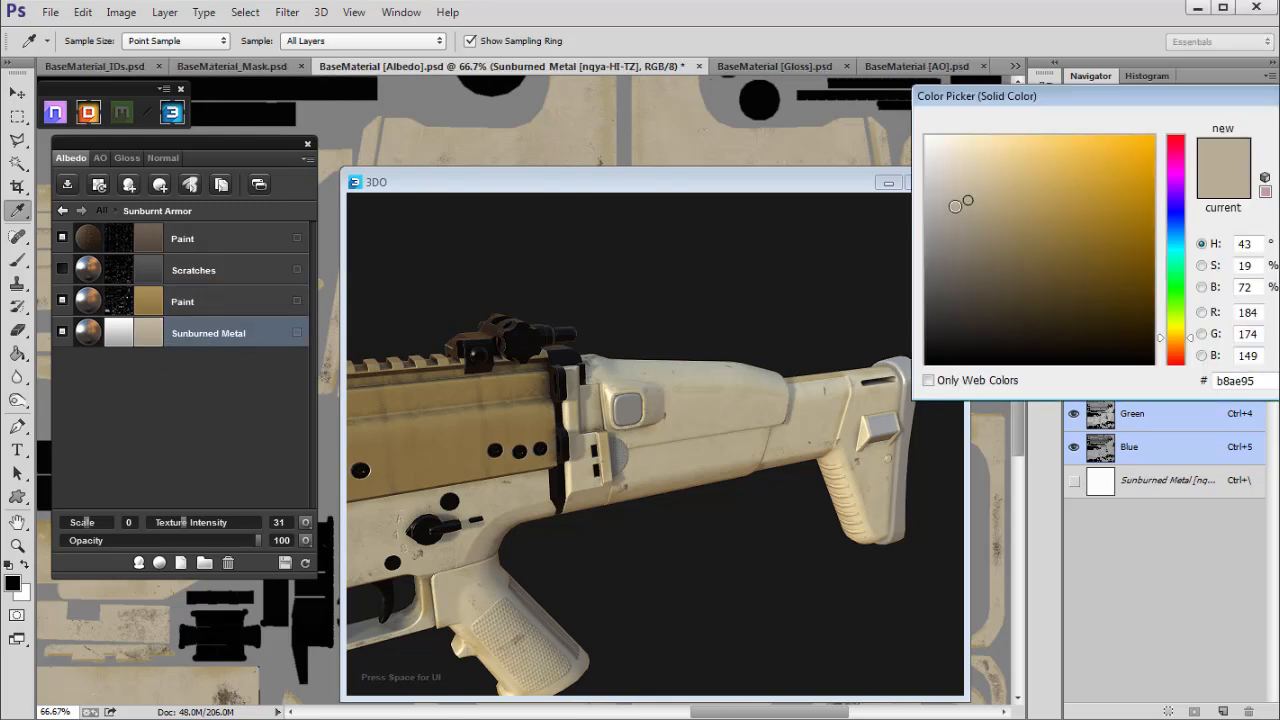
{"action": "mouse_move", "coordinate": [951, 220]}
{"action": "left_mouse_down"}
{"action": "mouse_move", "coordinate": [967, 234]}
{"action": "mouse_move", "coordinate": [960, 206]}
{"action": "left_mouse_up"}
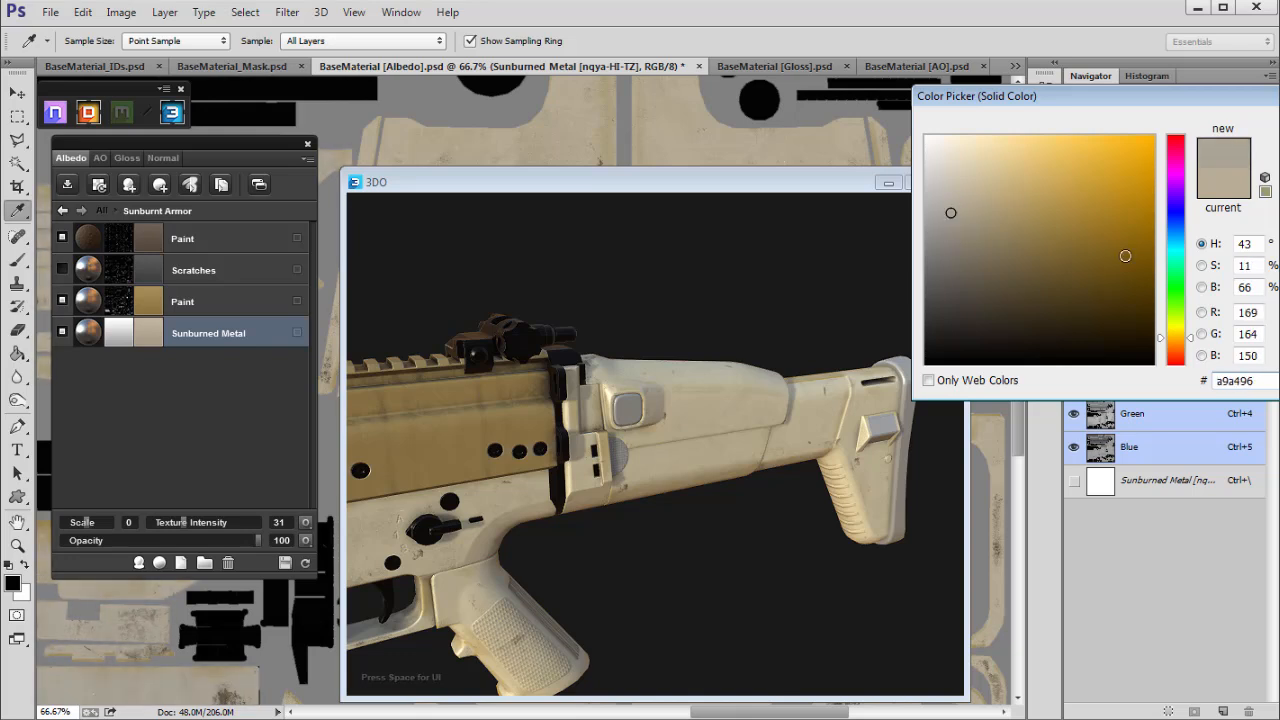
{"action": "left_click_drag", "start_coordinate": [1187, 337], "coordinate": [1186, 341]}
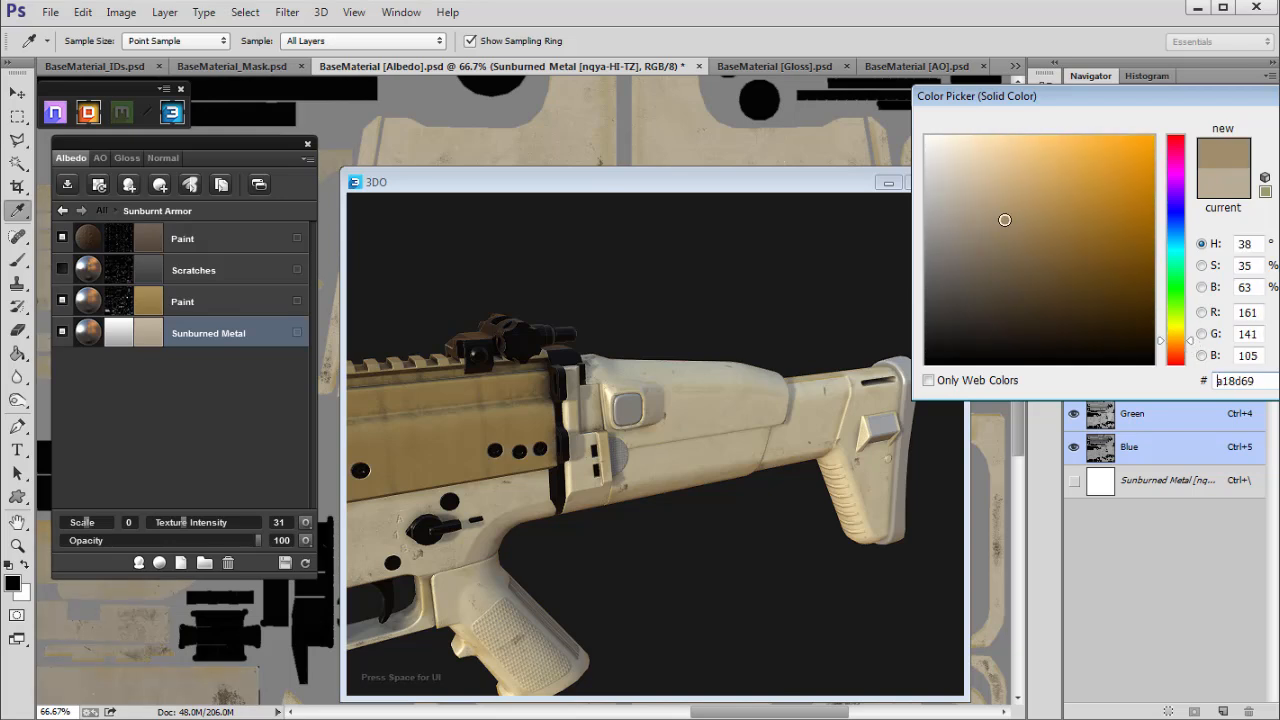
{"action": "left_click_drag", "start_coordinate": [986, 205], "coordinate": [991, 208]}
{"action": "left_click_drag", "start_coordinate": [1169, 340], "coordinate": [1169, 331]}
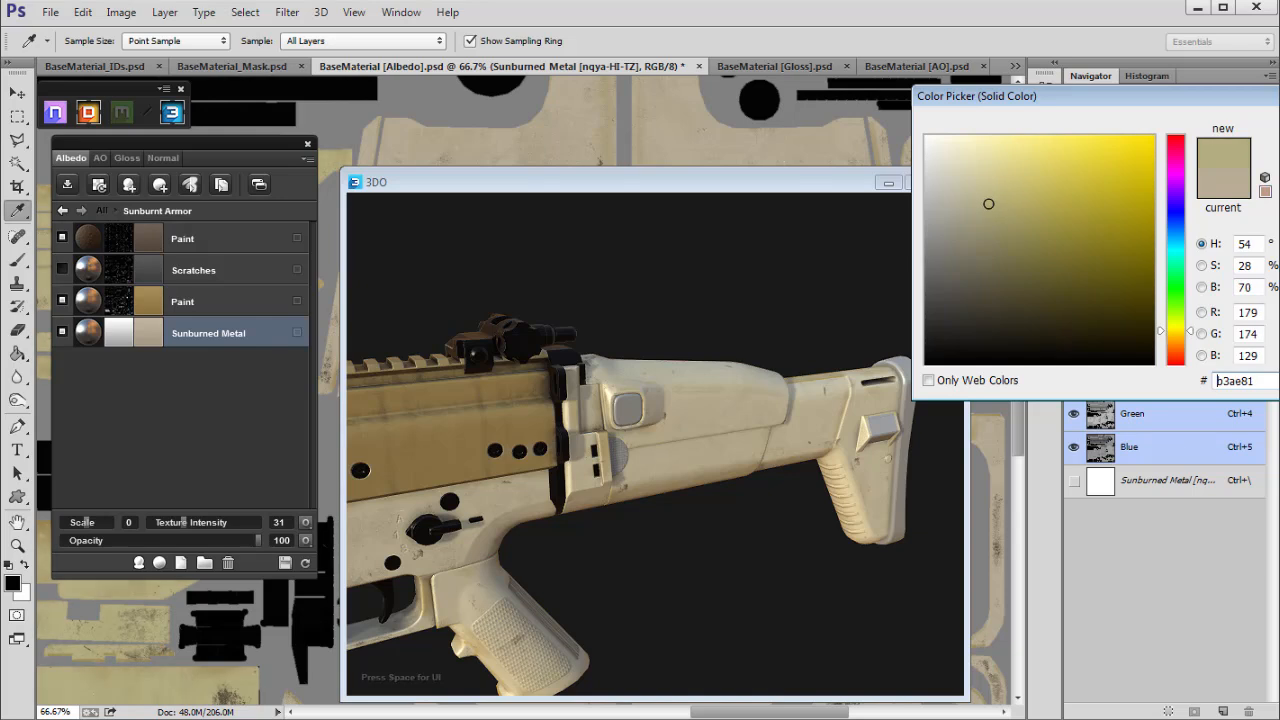
{"action": "key", "text": "Return"}
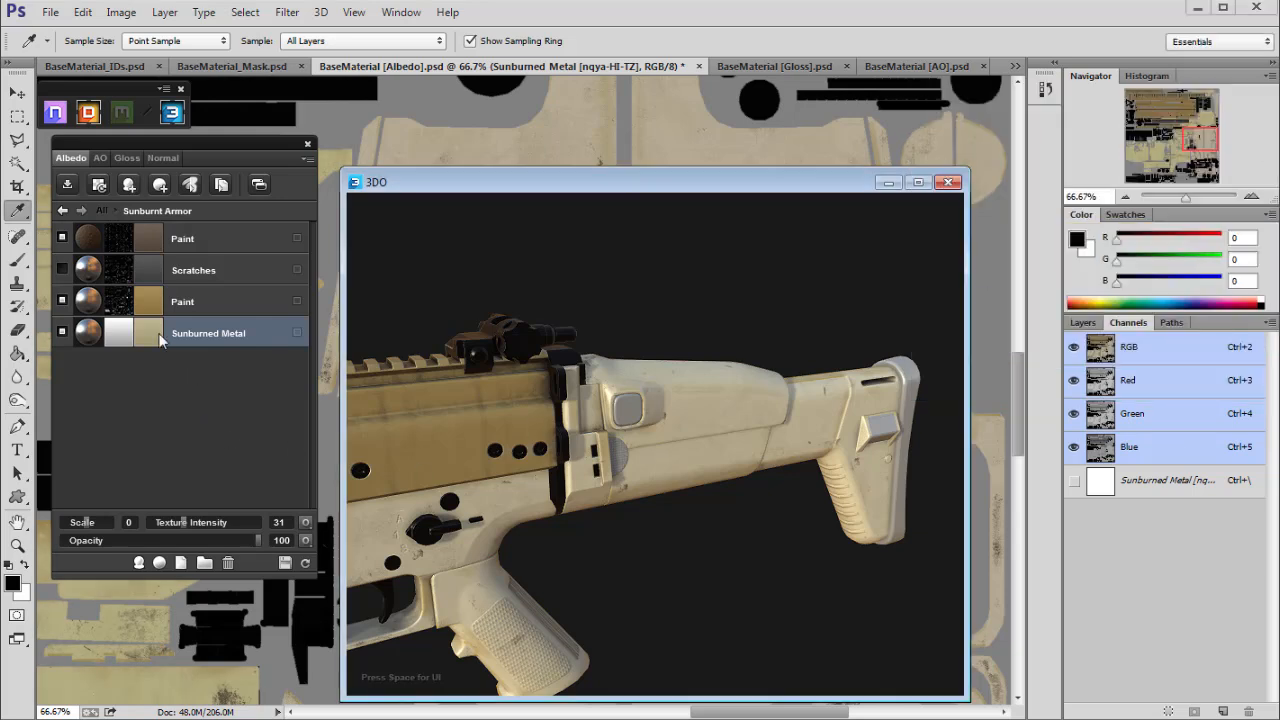
Darken the Sunburned Metal colour to an olive grey, #7d795c, and change the Paint layer to a dark olive with hue 51.
{"action": "left_click", "coordinate": [148, 333]}
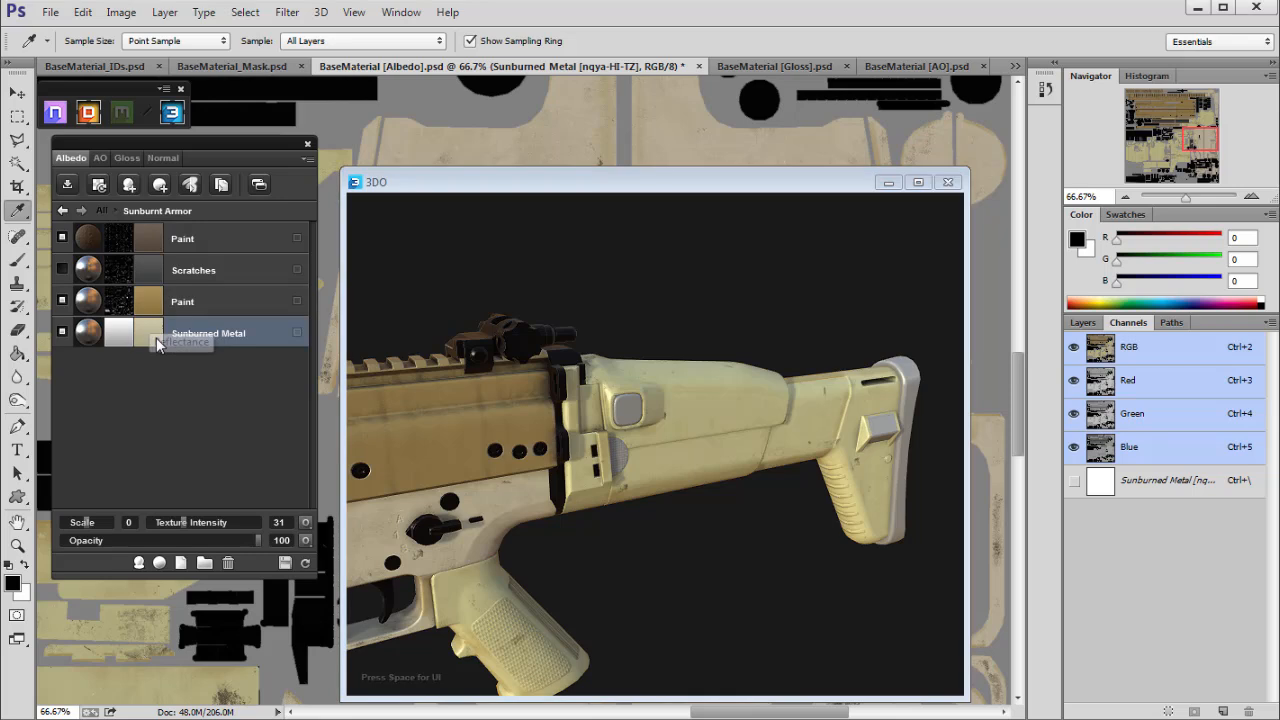
{"action": "left_click", "coordinate": [1000, 253]}
{"action": "key", "text": "Return"}
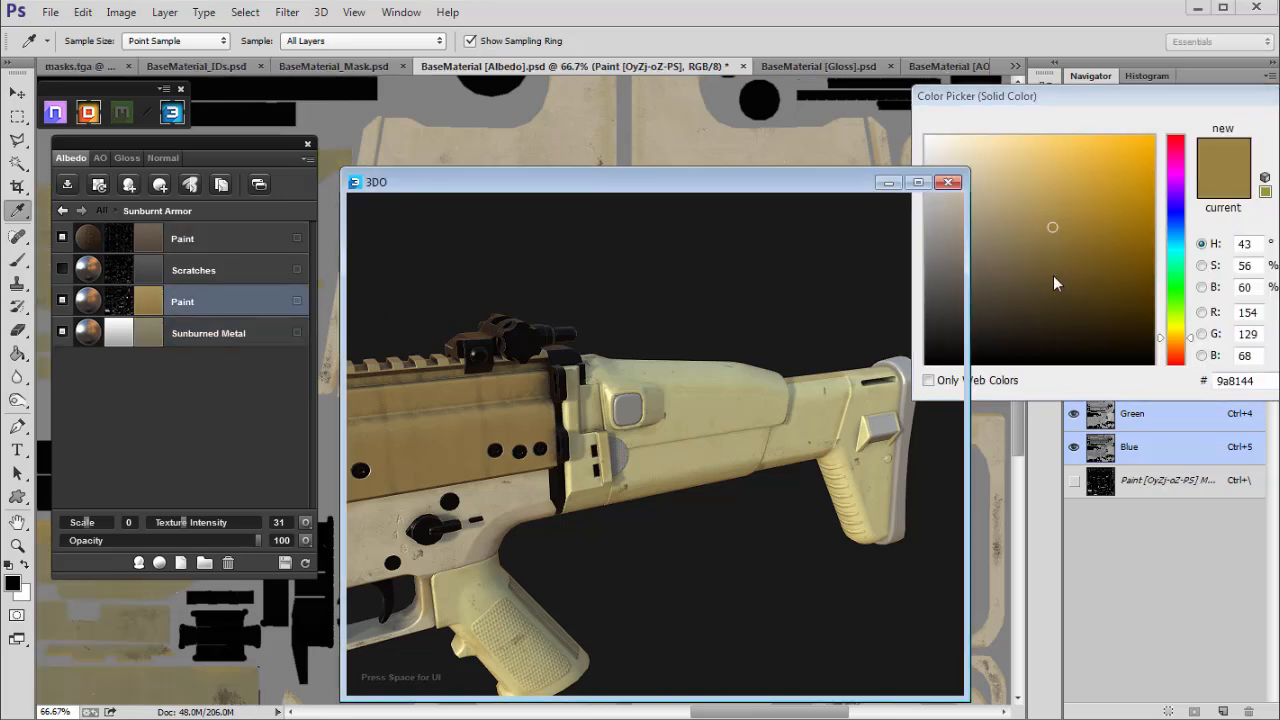
{"action": "left_click", "coordinate": [1159, 332]}
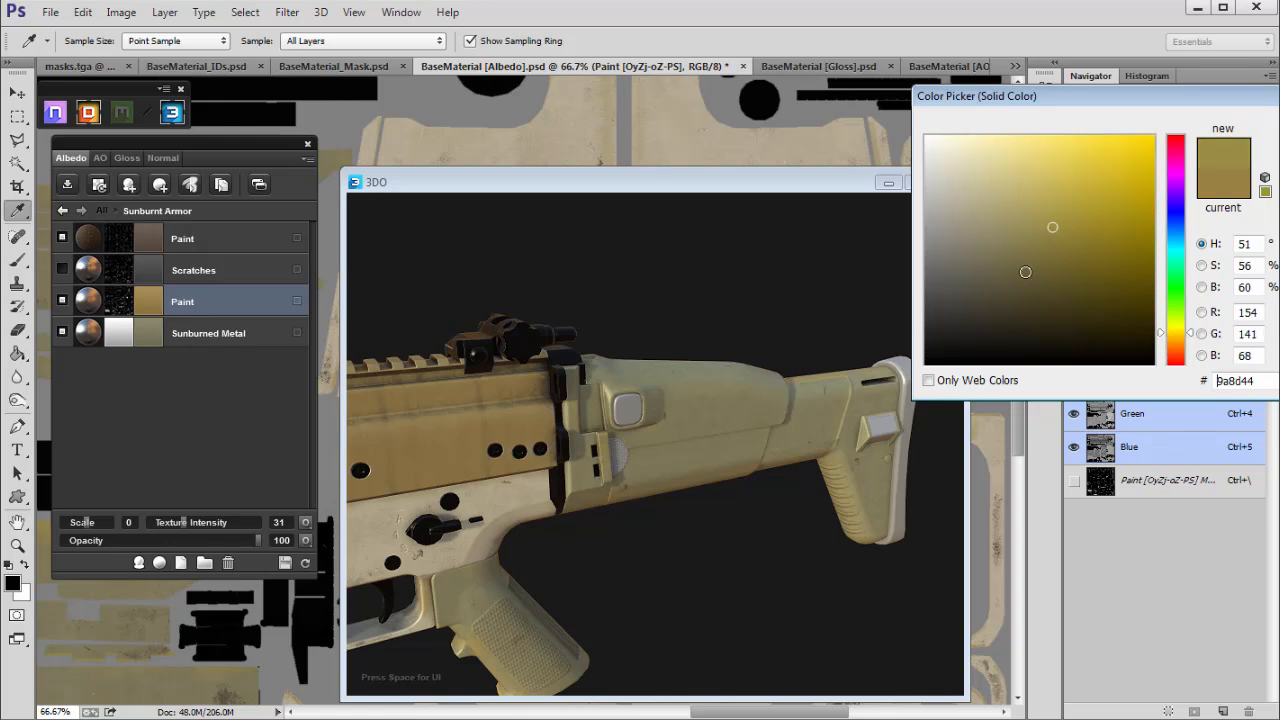
{"action": "key", "text": "Return"}
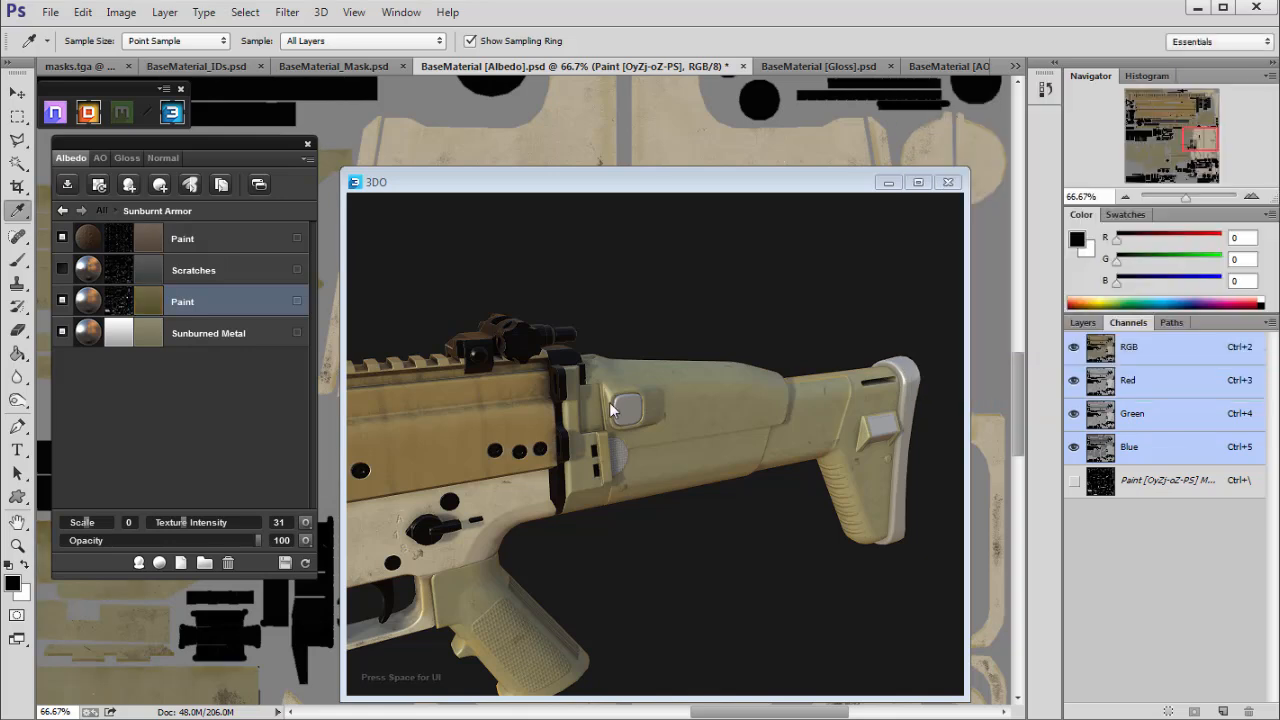
Inspect the recoloured stock and grip against the receivers from several angles and distances in the 3D preview.
{"action": "left_click", "coordinate": [662, 452]}
{"action": "left_click_drag", "start_coordinate": [672, 457], "coordinate": [743, 468]}
{"action": "scroll", "coordinate": [570, 460], "scroll_direction": "down", "scroll_amount": 3}
{"action": "scroll", "coordinate": [743, 468], "scroll_direction": "down", "scroll_amount": 3}
{"action": "left_click_drag", "start_coordinate": [432, 363], "coordinate": [712, 382]}
{"action": "scroll", "coordinate": [654, 330], "scroll_direction": "up", "scroll_amount": 5}
{"action": "scroll", "coordinate": [654, 330], "scroll_direction": "up", "scroll_amount": 2}
{"action": "scroll", "coordinate": [632, 382], "scroll_direction": "down", "scroll_amount": 2}
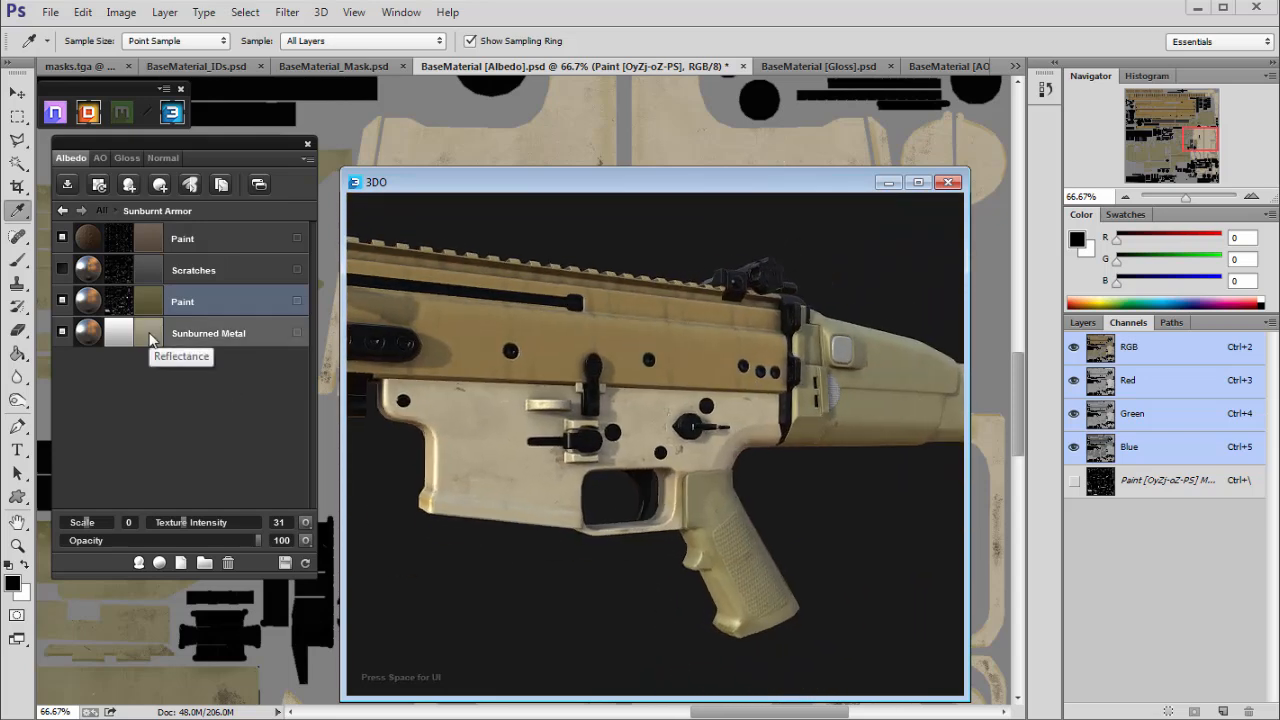
Switch to Windows Explorer, open the weapons reference folder and show its files as larger thumbnails.
{"action": "left_click", "coordinate": [151, 341]}
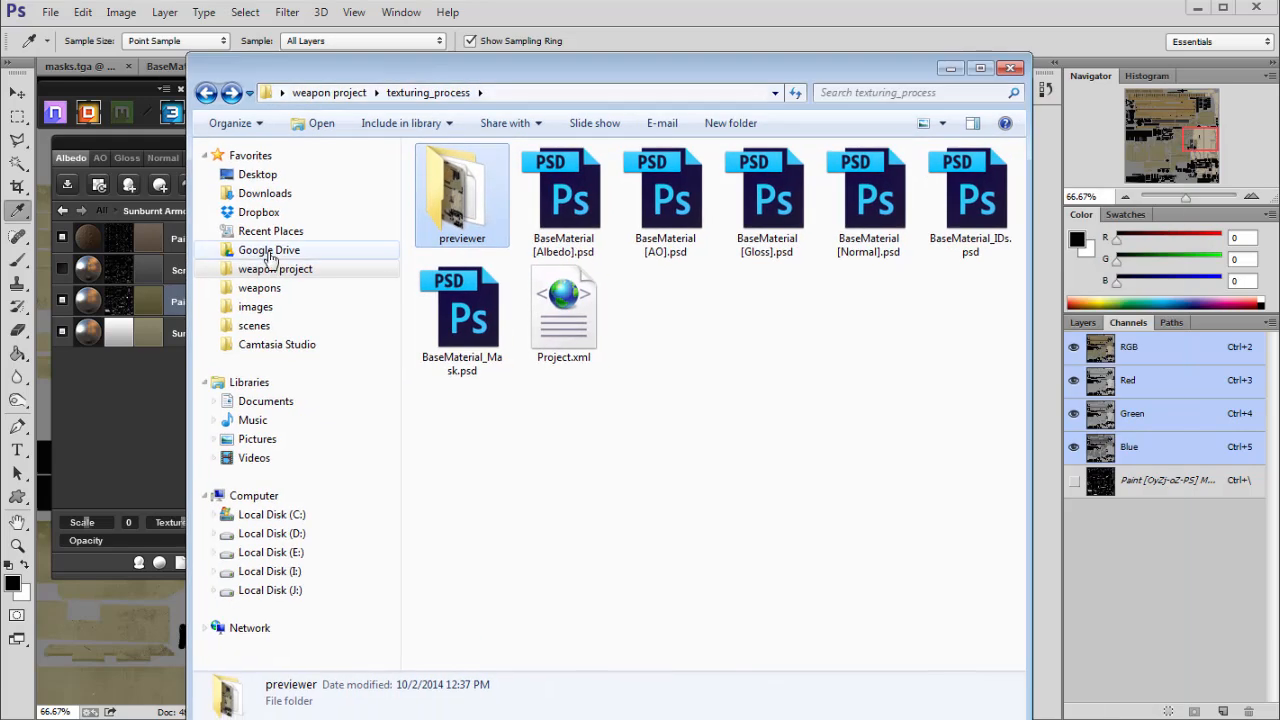
{"action": "left_click", "coordinate": [270, 276]}
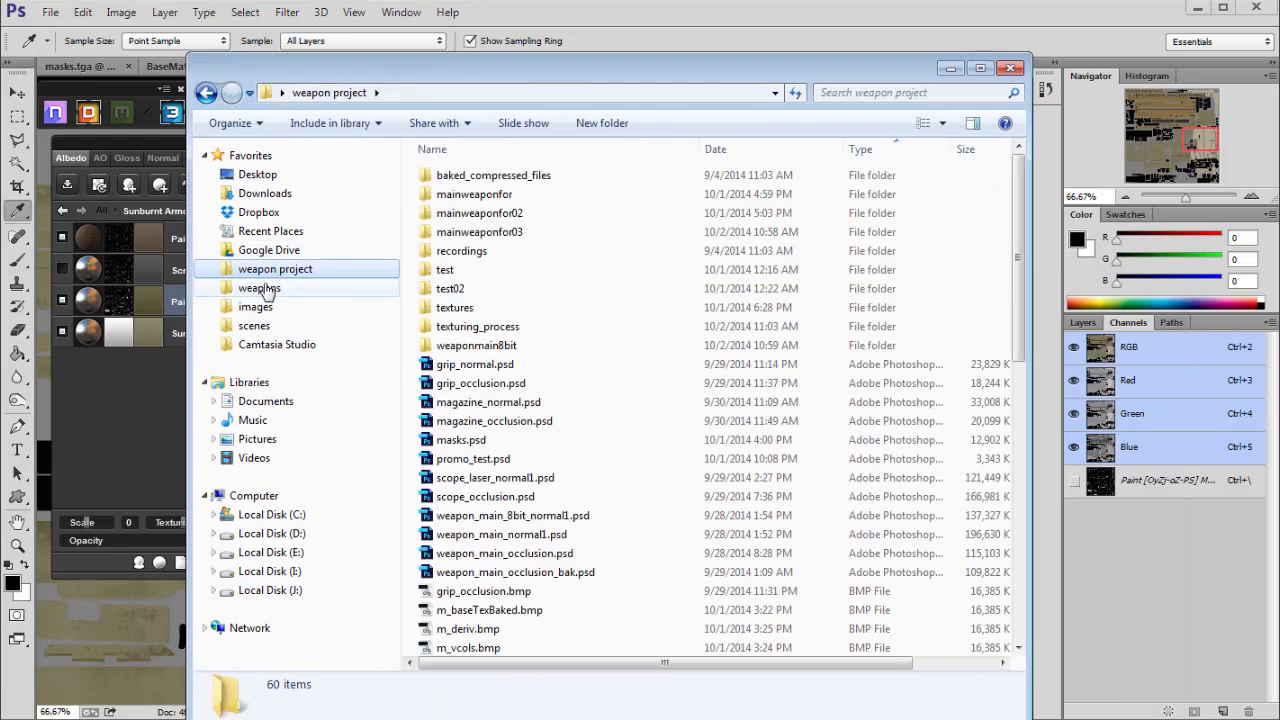
{"action": "left_click", "coordinate": [260, 288]}
{"action": "left_click_drag", "start_coordinate": [756, 72], "coordinate": [730, 60]}
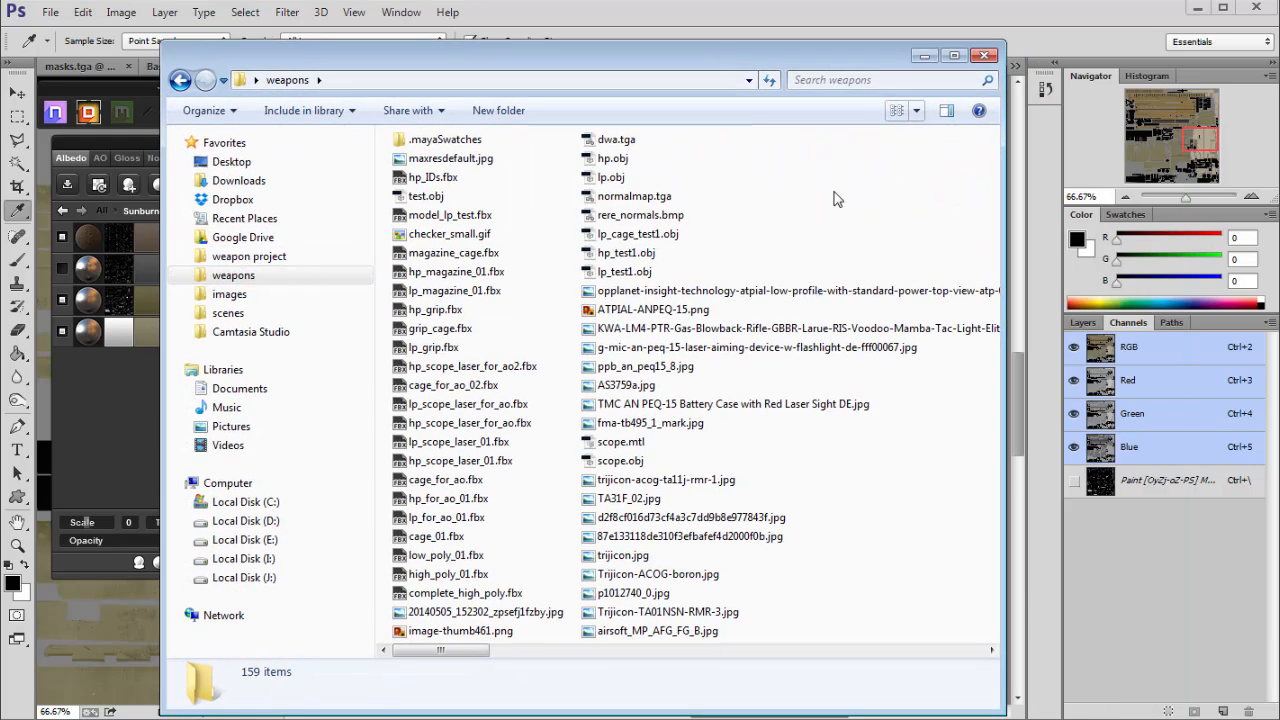
{"action": "left_click", "coordinate": [897, 111]}
{"action": "left_click", "coordinate": [897, 111]}
{"action": "left_click", "coordinate": [897, 111]}
{"action": "left_click", "coordinate": [897, 111]}
{"action": "left_click", "coordinate": [897, 111]}
{"action": "left_click", "coordinate": [897, 111]}
{"action": "left_click", "coordinate": [897, 111]}
{"action": "left_click_drag", "start_coordinate": [990, 162], "coordinate": [1006, 342]}
{"action": "left_click", "coordinate": [646, 372]}
{"action": "scroll", "coordinate": [646, 372], "scroll_direction": "up", "scroll_amount": 6, "text": "ctrl"}
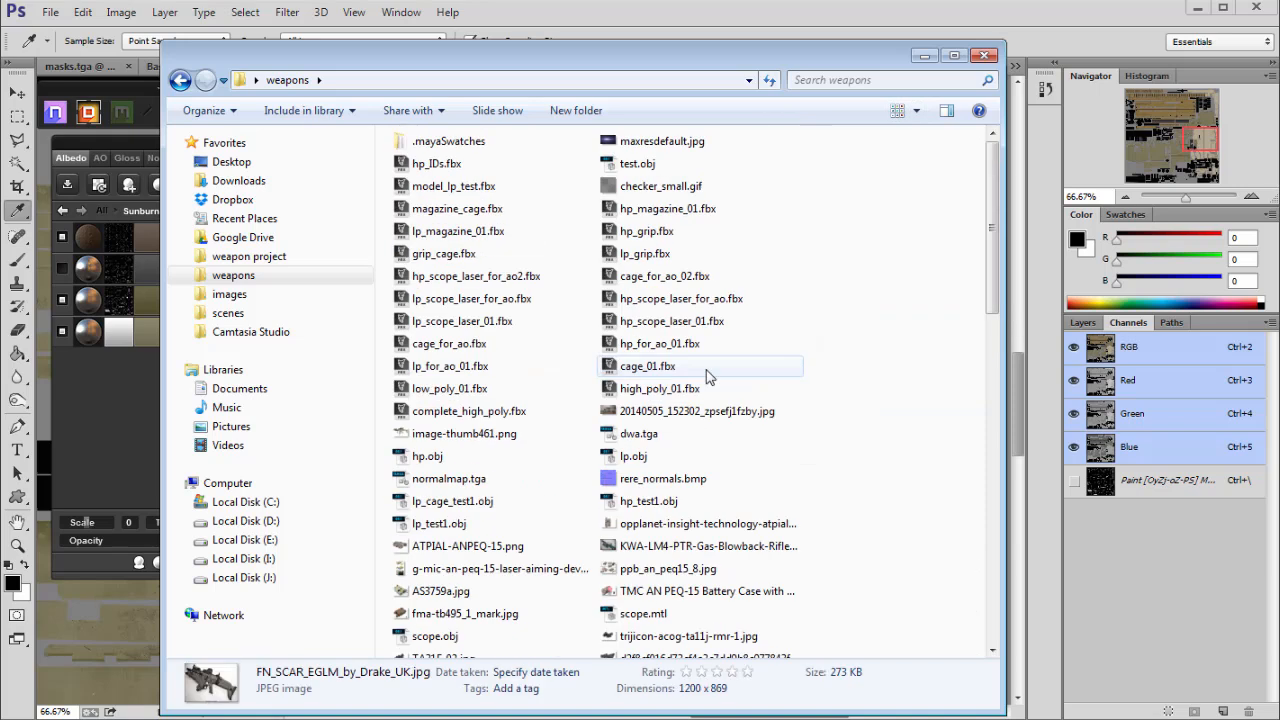
Find the SCAR rifle photos in the weapons folder and view Scar17andMark8019.jpg and two further reference images.
{"action": "left_click_drag", "start_coordinate": [997, 172], "coordinate": [985, 513]}
{"action": "scroll", "coordinate": [985, 513], "scroll_direction": "down", "scroll_amount": 5}
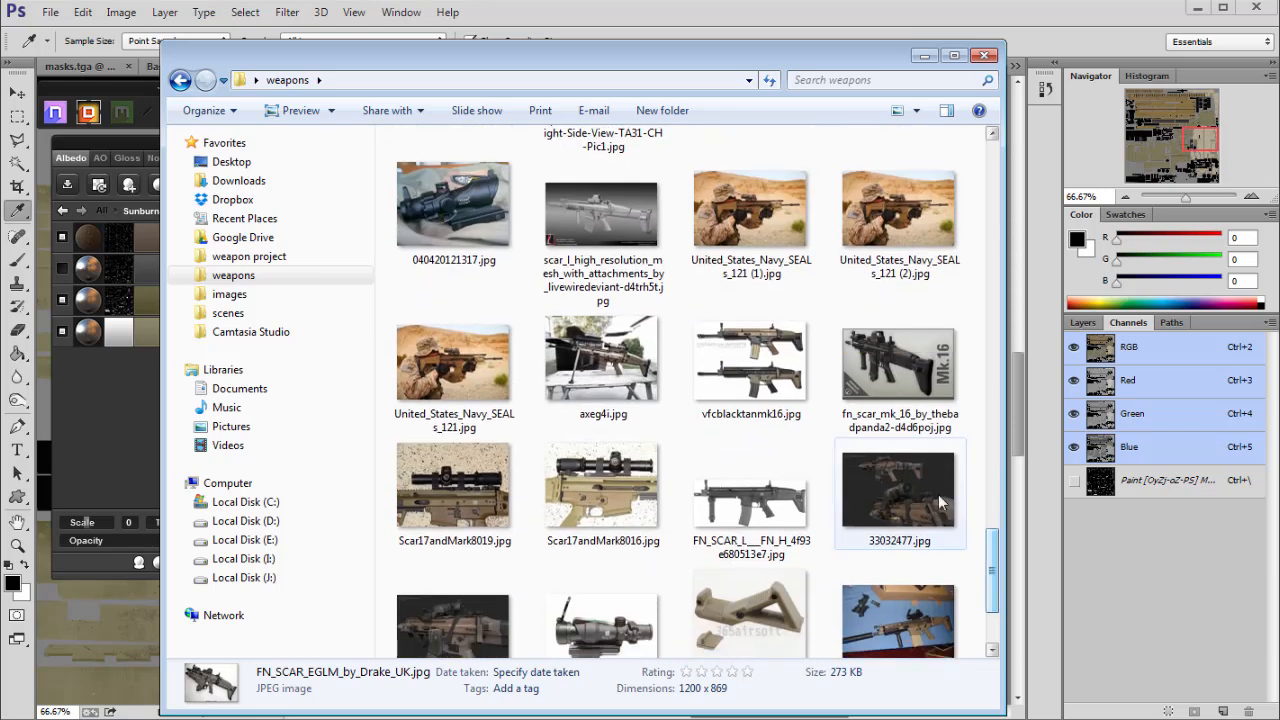
{"action": "left_click", "coordinate": [785, 382]}
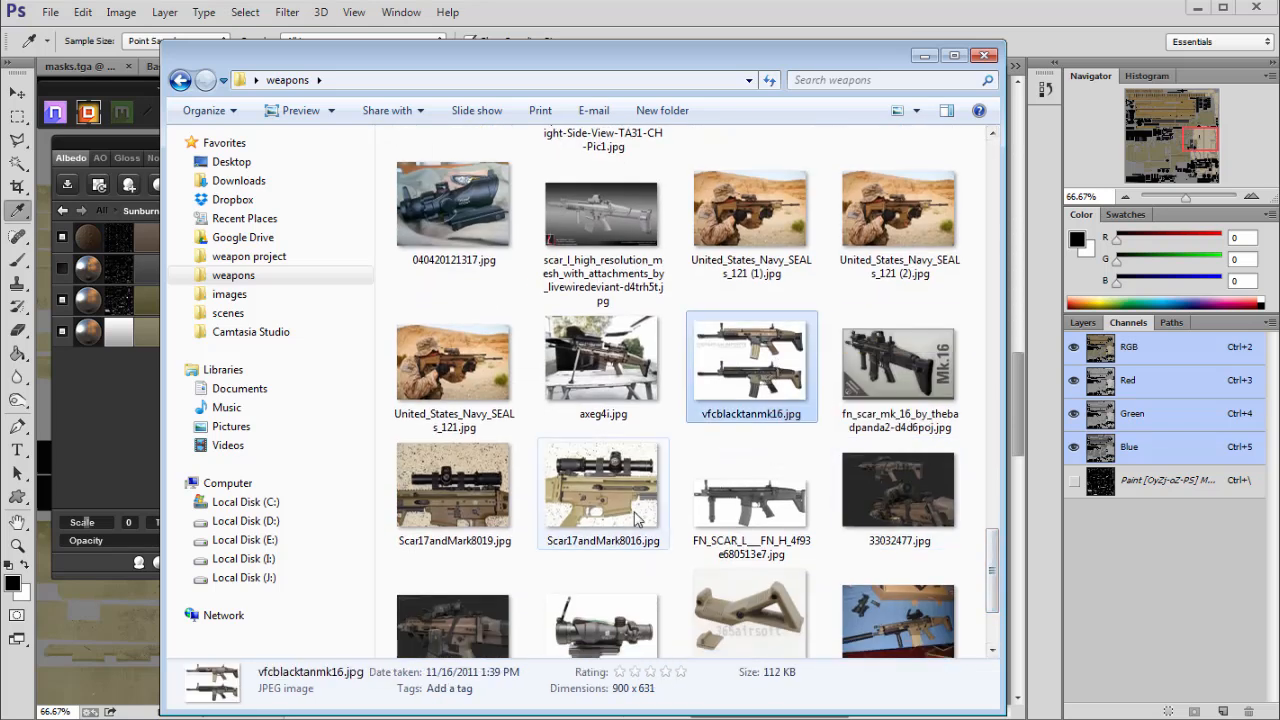
{"action": "double_click", "coordinate": [481, 490]}
{"action": "left_click_drag", "start_coordinate": [781, 167], "coordinate": [646, 89]}
{"action": "left_click", "coordinate": [971, 82]}
{"action": "left_click_drag", "start_coordinate": [991, 545], "coordinate": [1005, 294]}
{"action": "double_click", "coordinate": [933, 532]}
{"action": "left_click", "coordinate": [971, 80]}
{"action": "double_click", "coordinate": [920, 400]}
{"action": "left_click", "coordinate": [969, 82]}
Open the reference photo 53015298.DSC_1550.jpg and browse through the images that follow it.
{"action": "left_click_drag", "start_coordinate": [1003, 343], "coordinate": [1000, 420]}
{"action": "left_click", "coordinate": [652, 325]}
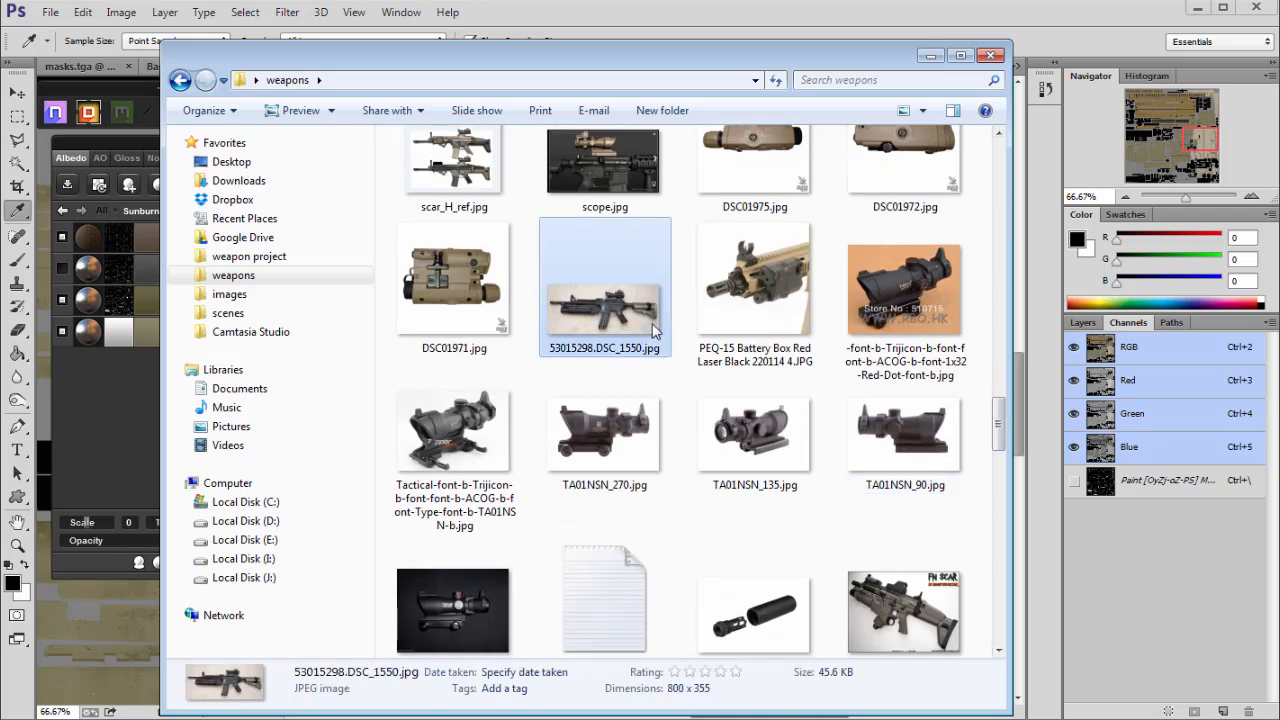
{"action": "double_click", "coordinate": [652, 323]}
{"action": "key", "text": "Right"}
{"action": "key", "text": "Right"}
{"action": "key", "text": "Right"}
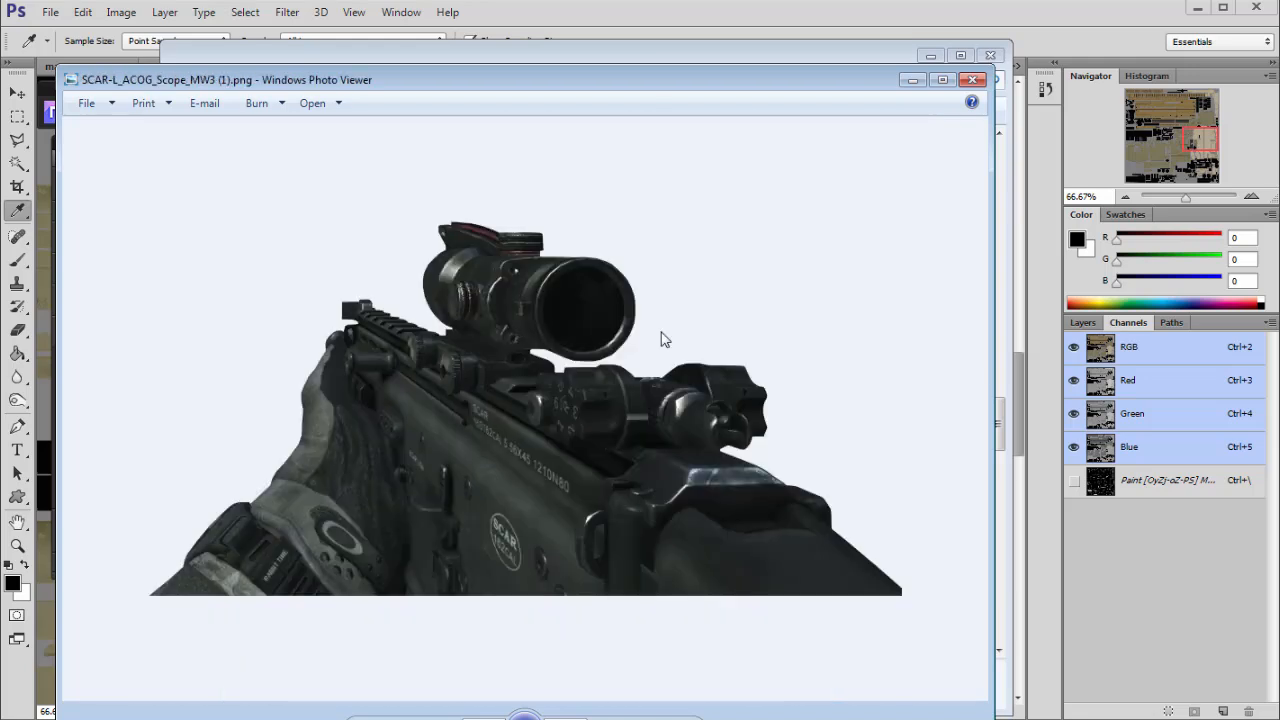
{"action": "key", "text": "Right"}
Minimise the reference folder and move the resized photo window aside to uncover the 3D preview.
{"action": "scroll", "coordinate": [660, 367], "scroll_direction": "up", "scroll_amount": 2}
{"action": "left_click_drag", "start_coordinate": [60, 68], "coordinate": [428, 217]}
{"action": "left_click_drag", "start_coordinate": [636, 233], "coordinate": [552, 157]}
{"action": "left_click", "coordinate": [929, 56]}
{"action": "left_click_drag", "start_coordinate": [910, 254], "coordinate": [1176, 246]}
{"action": "left_click_drag", "start_coordinate": [968, 153], "coordinate": [1007, 154]}
{"action": "scroll", "coordinate": [922, 410], "scroll_direction": "down", "scroll_amount": 3}
{"action": "left_click_drag", "start_coordinate": [899, 158], "coordinate": [581, 129]}
{"action": "left_click_drag", "start_coordinate": [712, 157], "coordinate": [288, 523]}
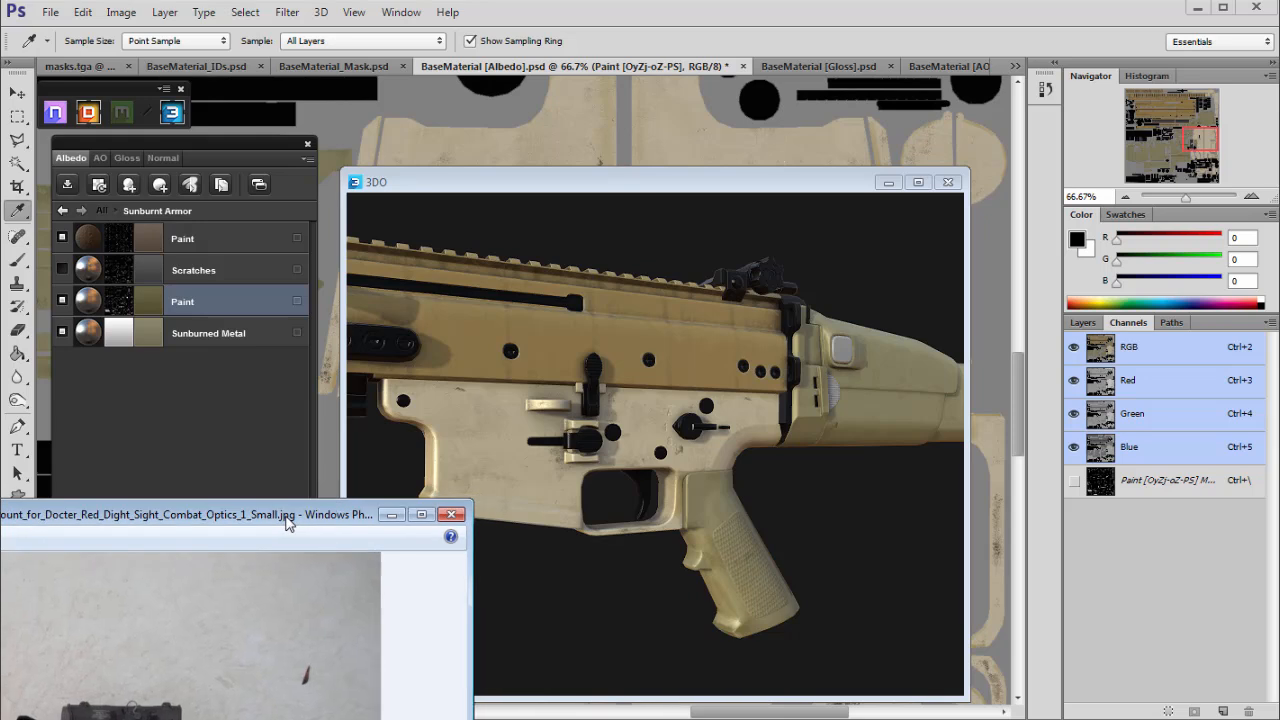
Change the Sunburned Metal colour of the stock and grip to a darker, nearly neutral grey.
{"action": "left_click_drag", "start_coordinate": [731, 408], "coordinate": [697, 425]}
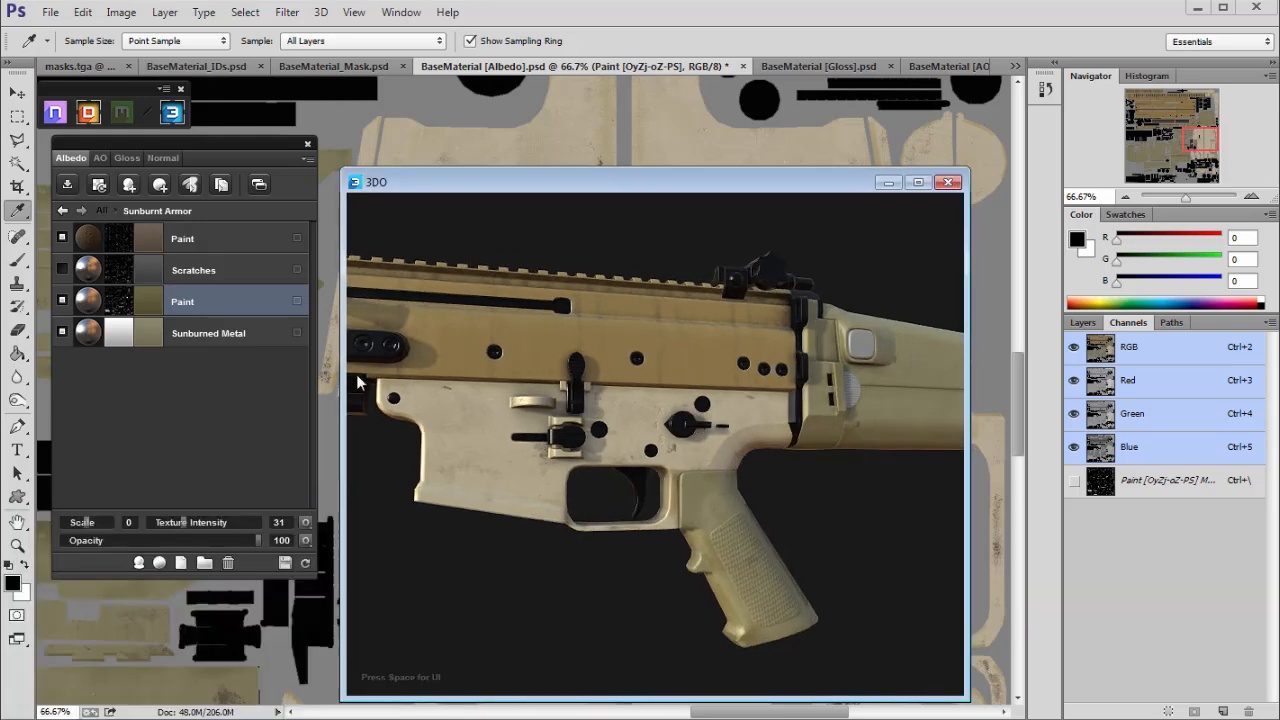
{"action": "left_click", "coordinate": [149, 330]}
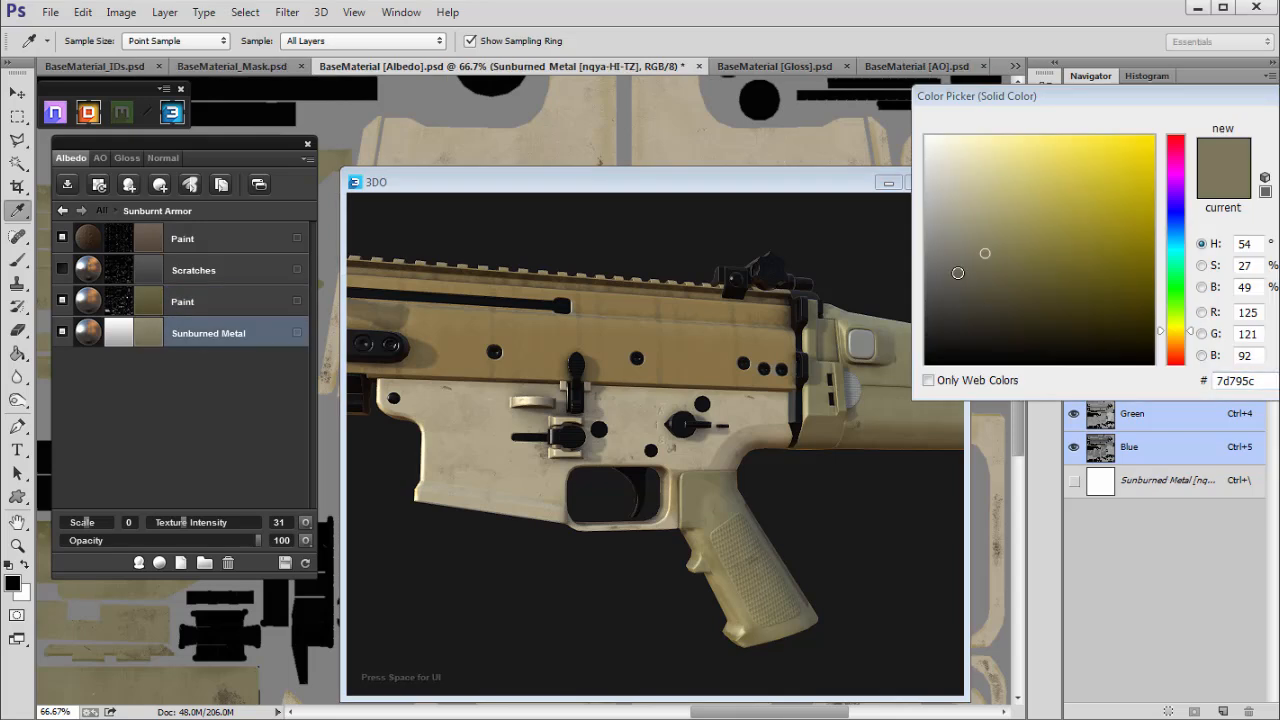
{"action": "left_click", "coordinate": [948, 289]}
{"action": "key", "text": "Return"}
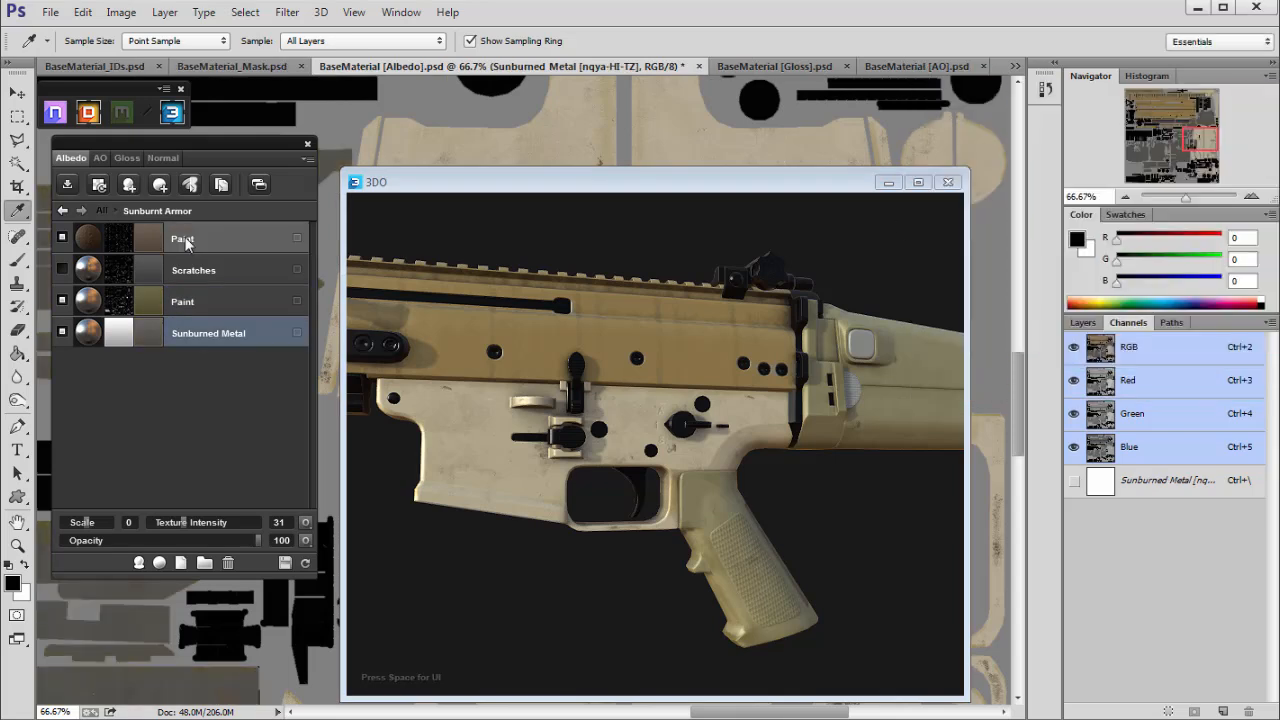
Change the same material's Paint layer to a dark, desaturated olive brown and check the grip in the preview.
{"action": "left_click", "coordinate": [155, 300]}
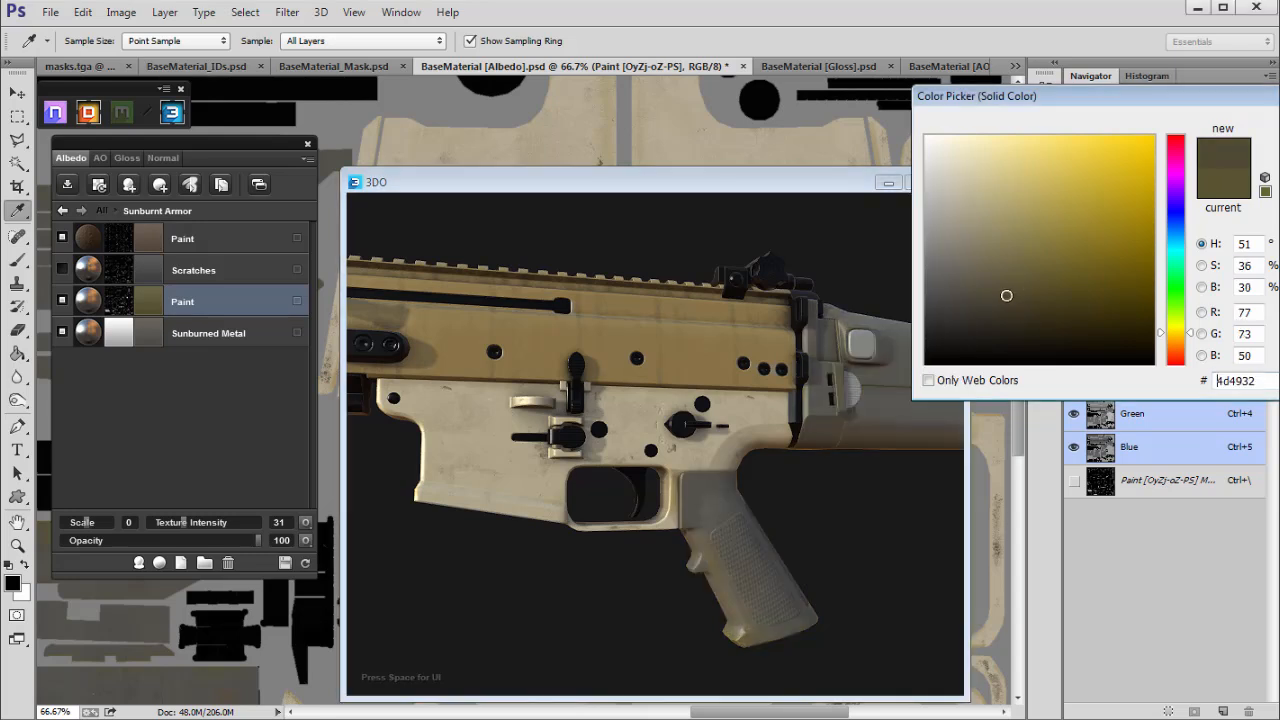
{"action": "key", "text": "Return"}
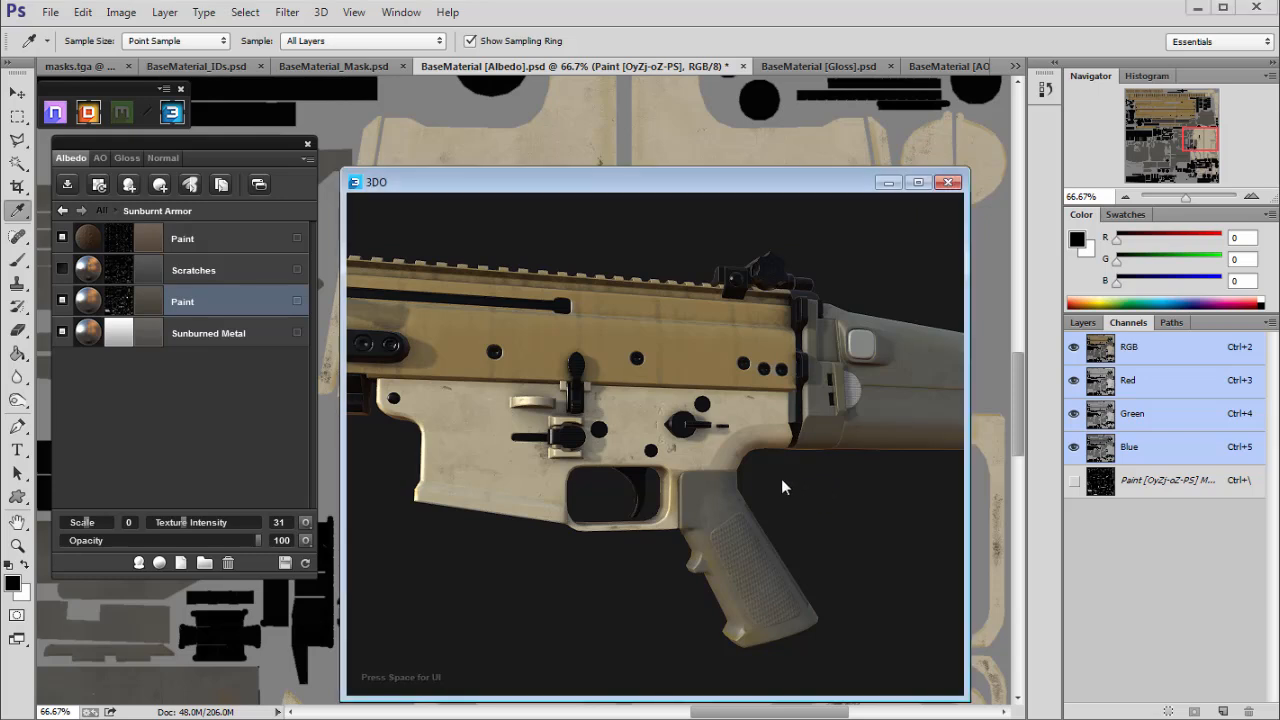
{"action": "left_click_drag", "start_coordinate": [813, 495], "coordinate": [820, 462]}
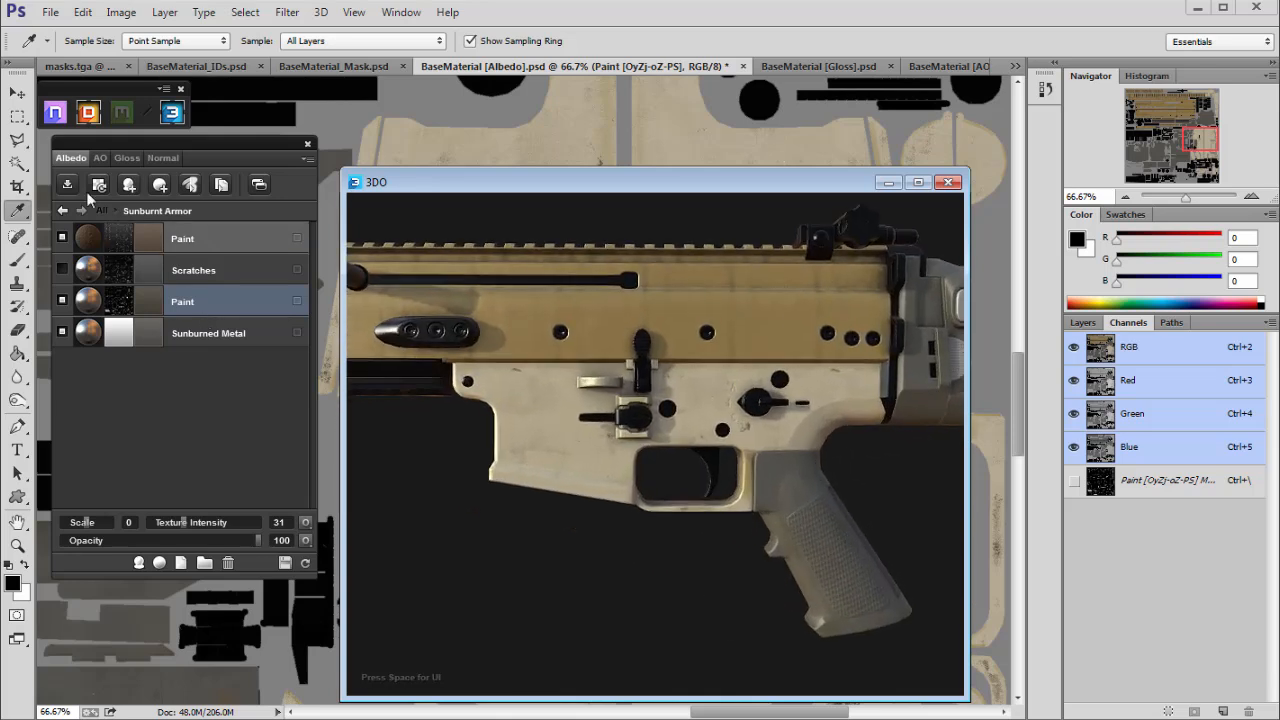
Open the lower receiver's Sunburnt Armor material, set its Paint colour to a muted brown, about #7b6a50, and inspect the receiver.
{"action": "left_click", "coordinate": [95, 209]}
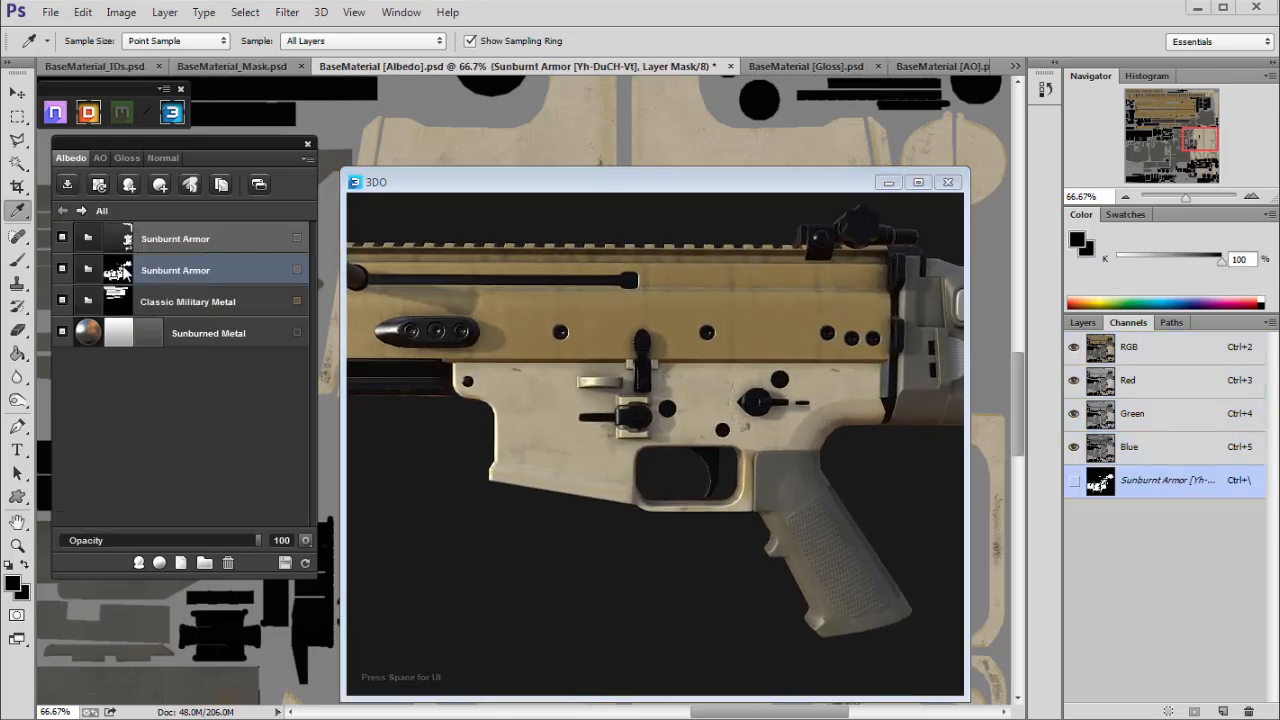
{"action": "double_click", "coordinate": [194, 243]}
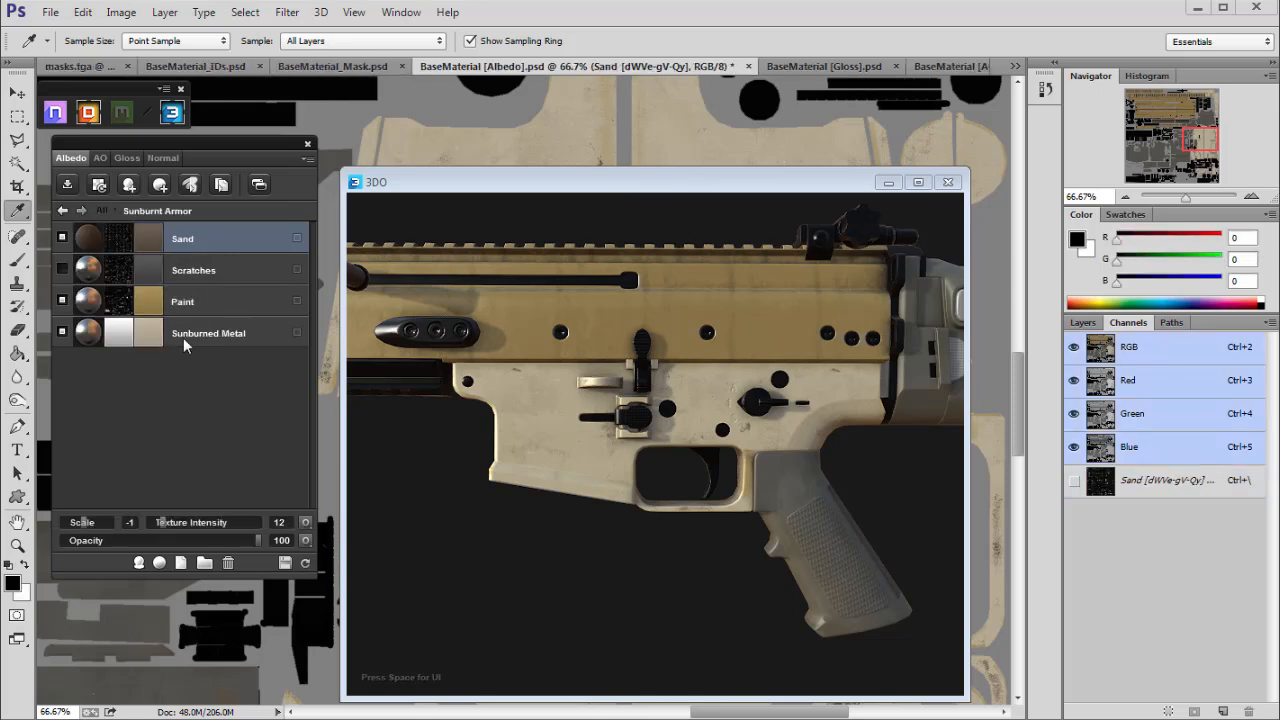
{"action": "left_click", "coordinate": [148, 301]}
{"action": "left_click", "coordinate": [1037, 243]}
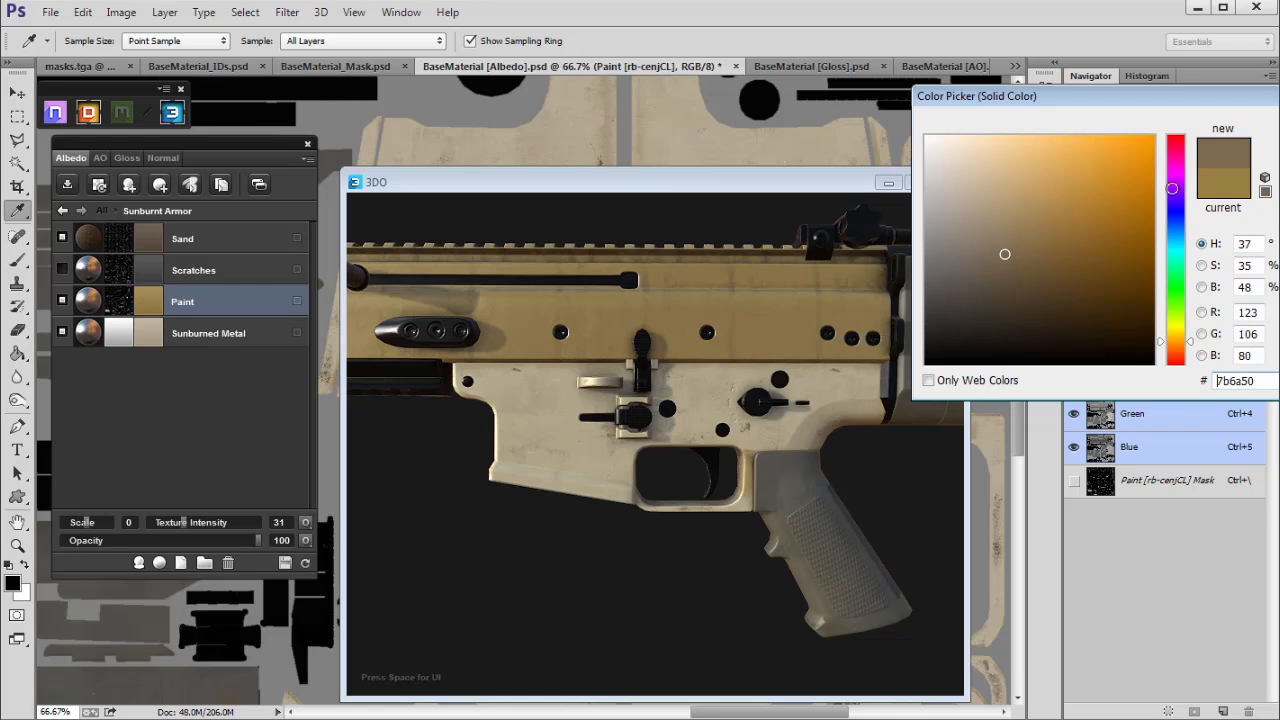
{"action": "key", "text": "Return"}
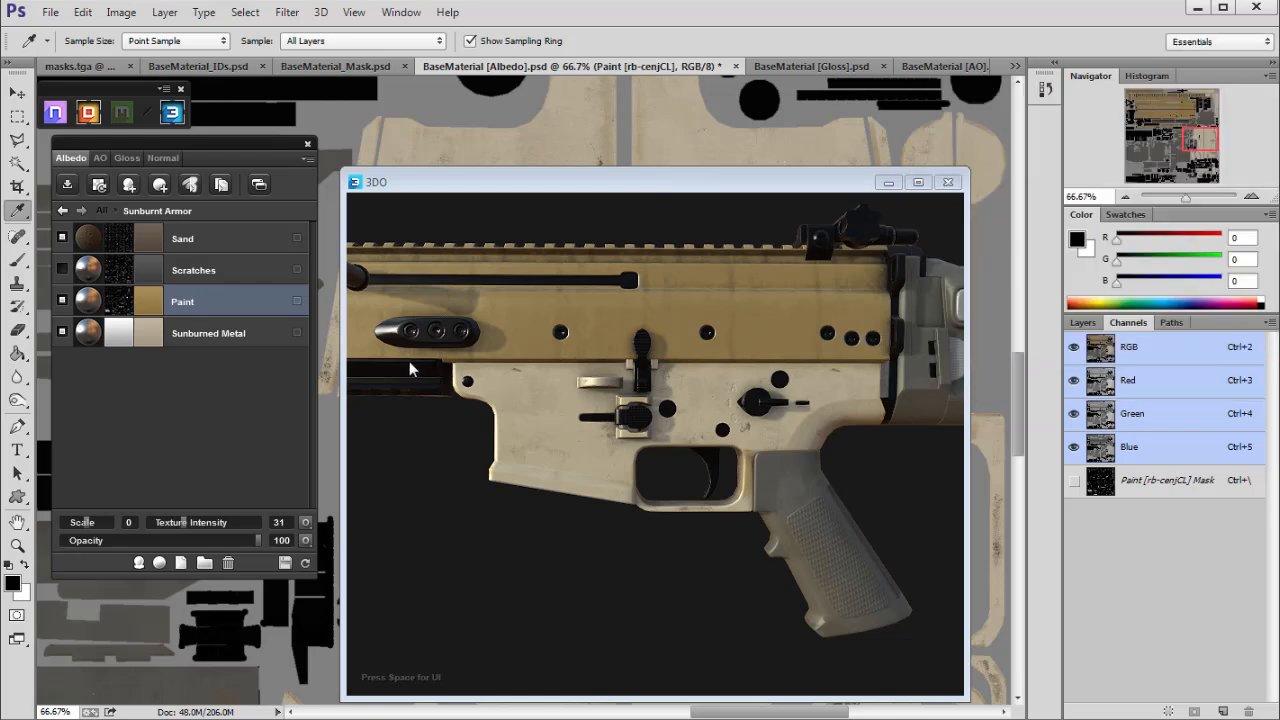
{"action": "left_click", "coordinate": [546, 462]}
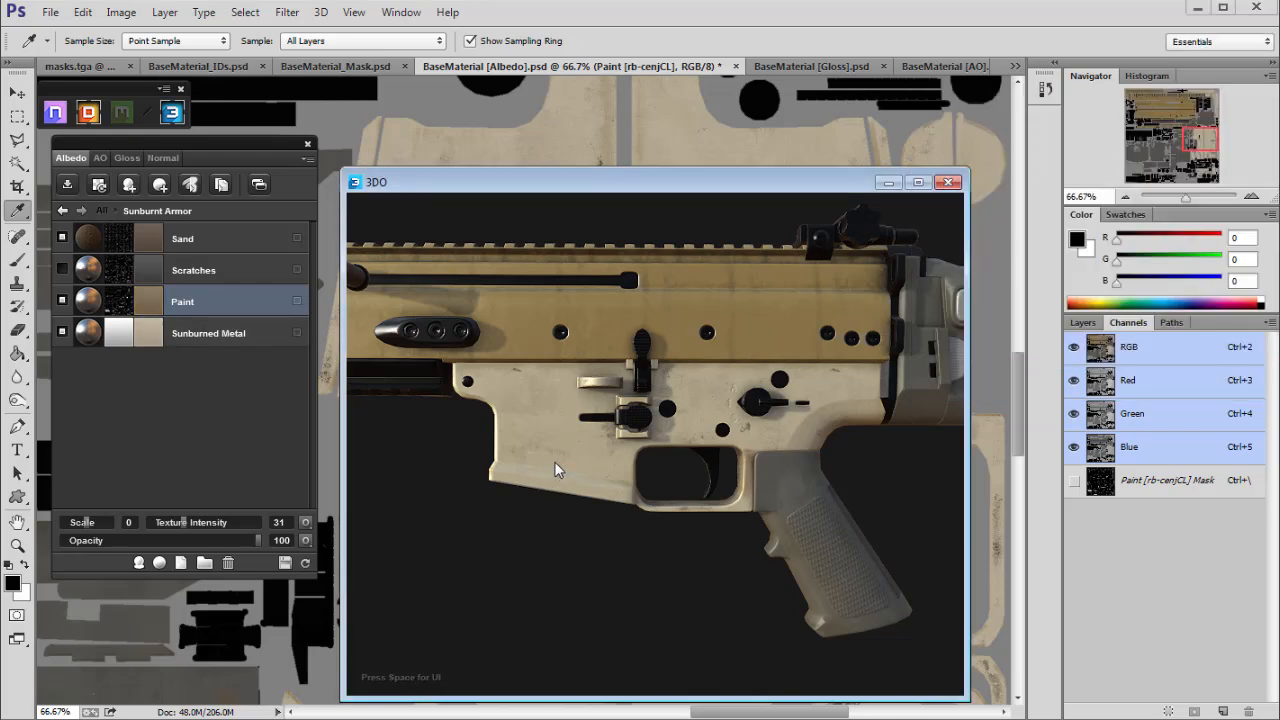
{"action": "left_click_drag", "start_coordinate": [606, 475], "coordinate": [452, 415]}
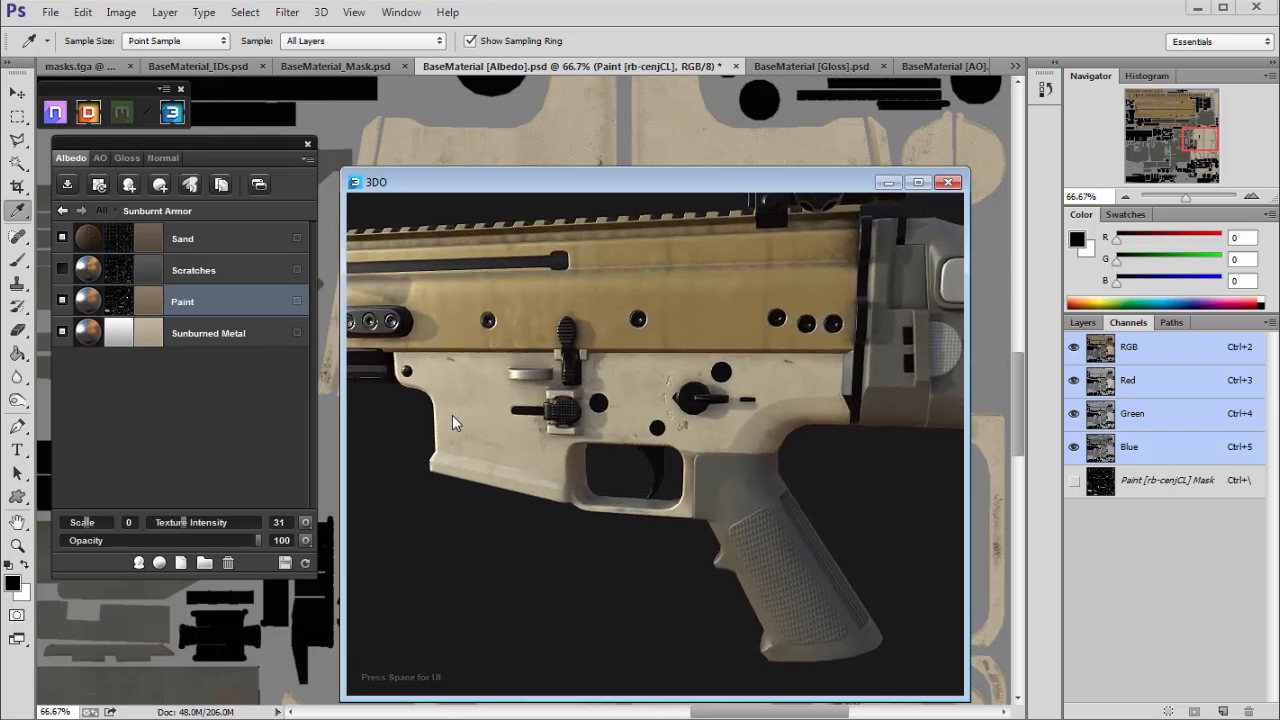
Set the lower receiver's Sunburned Metal colour to a dark greyish brown, about #5f5449.
{"action": "left_click", "coordinate": [147, 331]}
{"action": "left_click_drag", "start_coordinate": [1015, 270], "coordinate": [999, 253]}
{"action": "left_click_drag", "start_coordinate": [1163, 338], "coordinate": [1163, 350]}
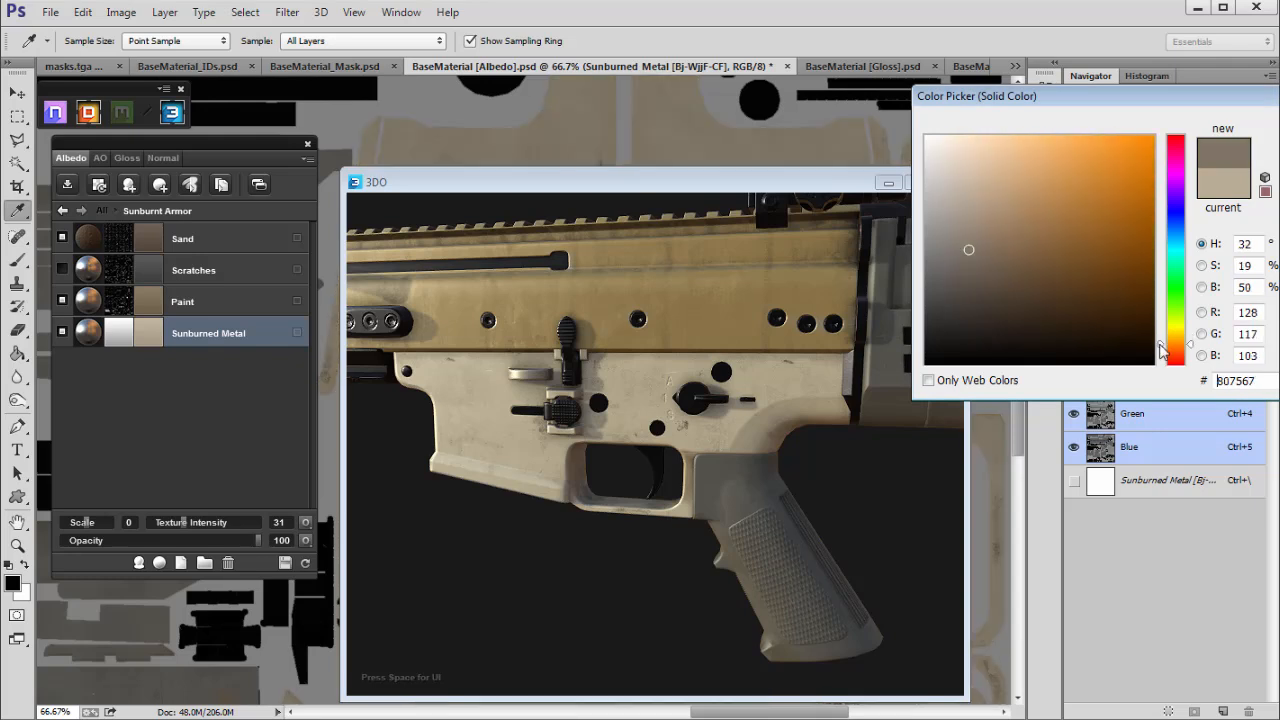
{"action": "key", "text": "Return"}
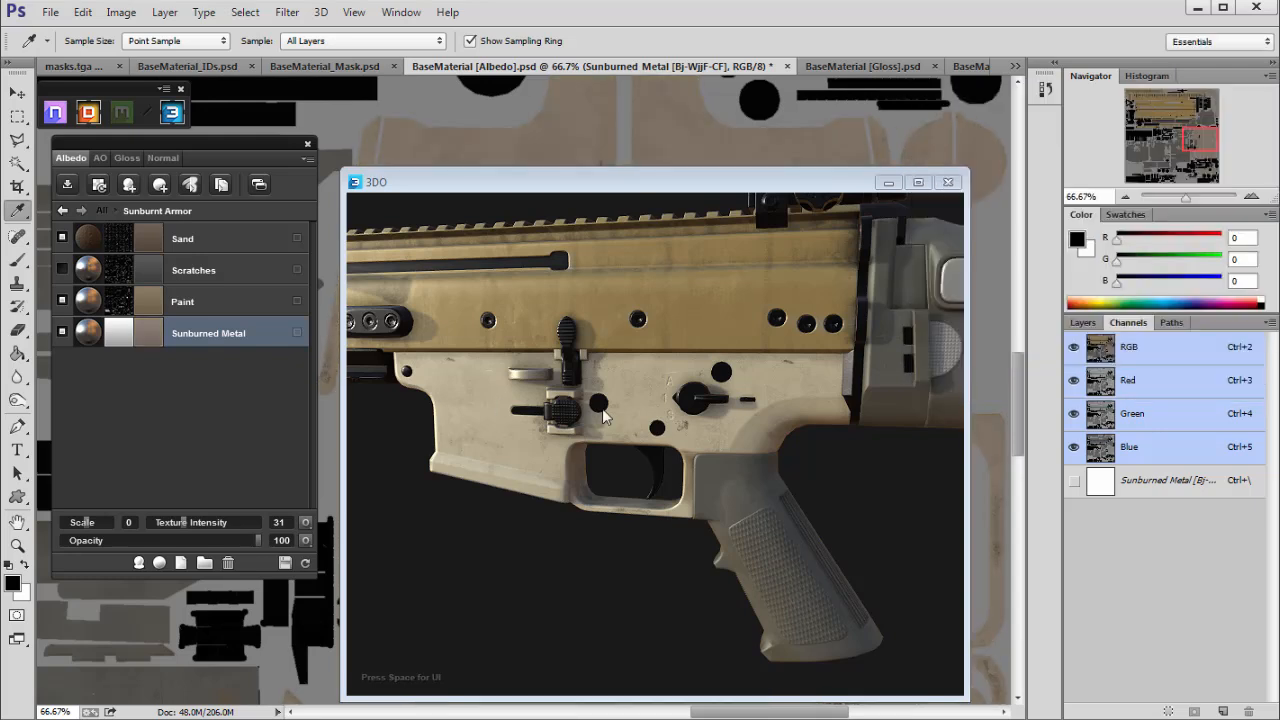
{"action": "left_click", "coordinate": [629, 442]}
{"action": "left_click_drag", "start_coordinate": [632, 466], "coordinate": [468, 430]}
{"action": "scroll", "coordinate": [468, 430], "scroll_direction": "up", "scroll_amount": 3}
{"action": "left_click", "coordinate": [151, 334]}
{"action": "left_click_drag", "start_coordinate": [981, 289], "coordinate": [958, 279]}
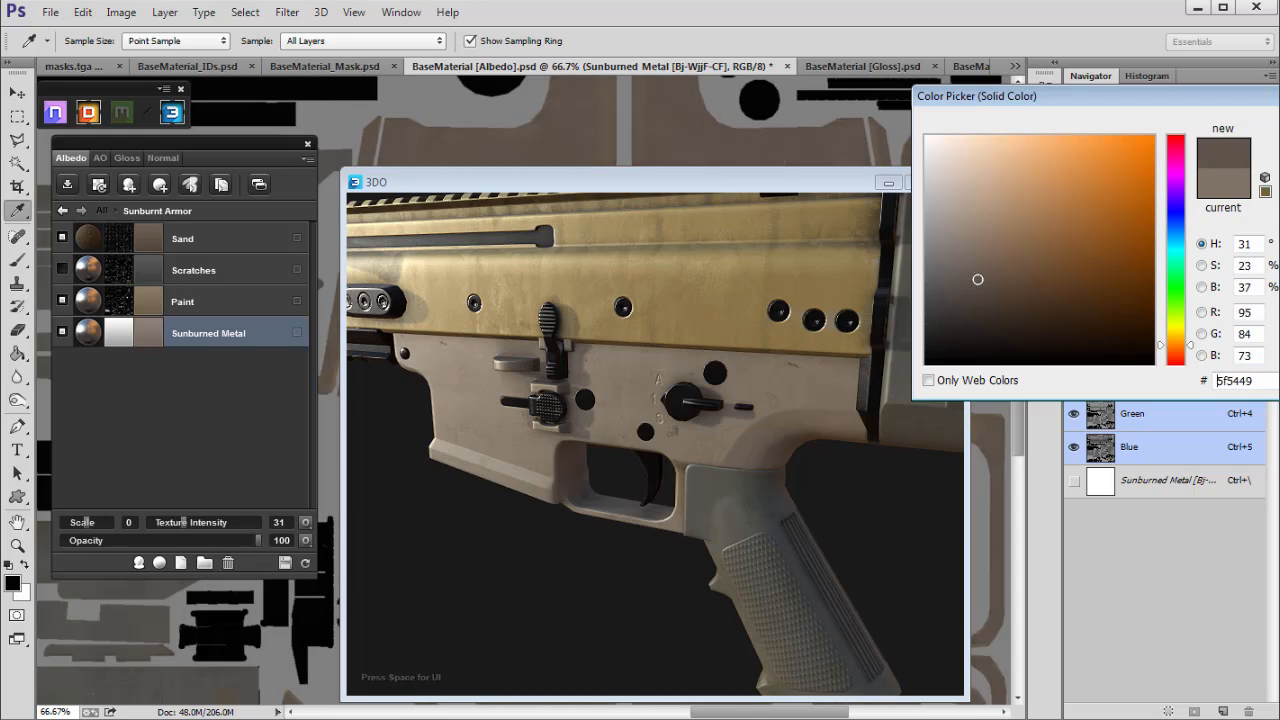
{"action": "key", "text": "Return"}
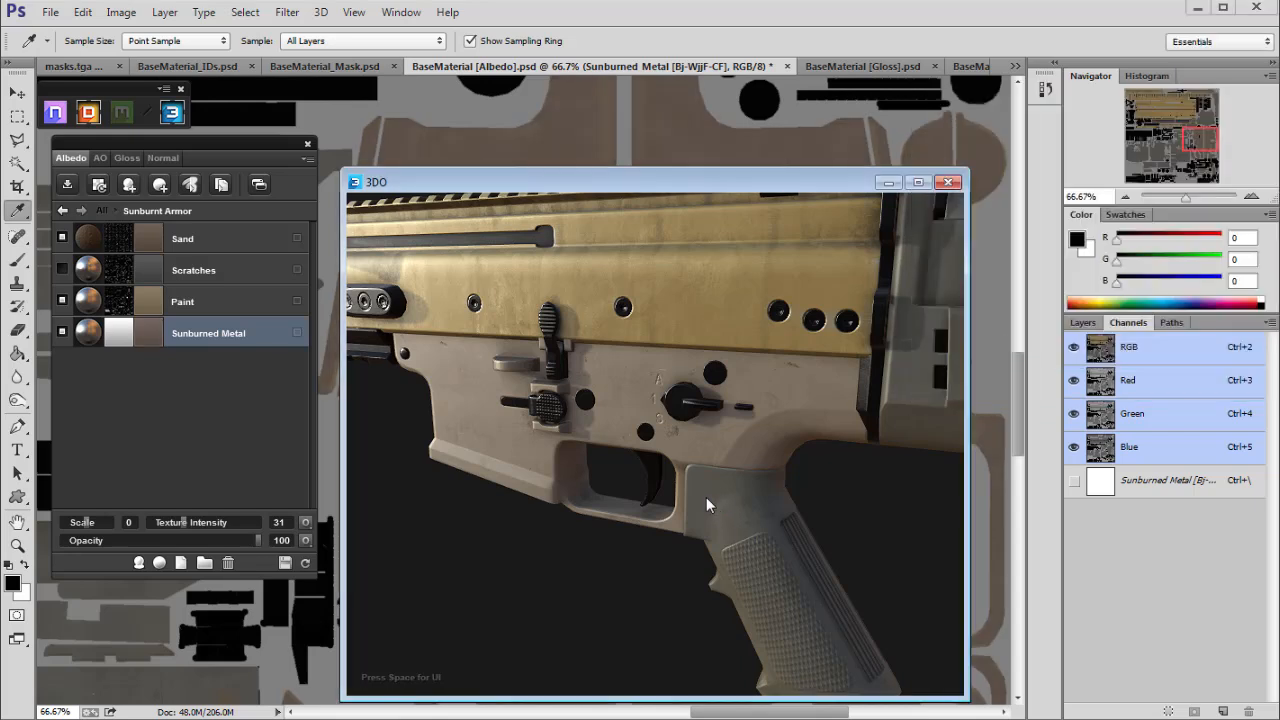
Inspect the lower receiver's colour against the stock, grip and upper receiver from several angles and distances.
{"action": "scroll", "coordinate": [686, 480], "scroll_direction": "down", "scroll_amount": 3}
{"action": "left_click_drag", "start_coordinate": [638, 366], "coordinate": [779, 392]}
{"action": "scroll", "coordinate": [615, 362], "scroll_direction": "down", "scroll_amount": 3}
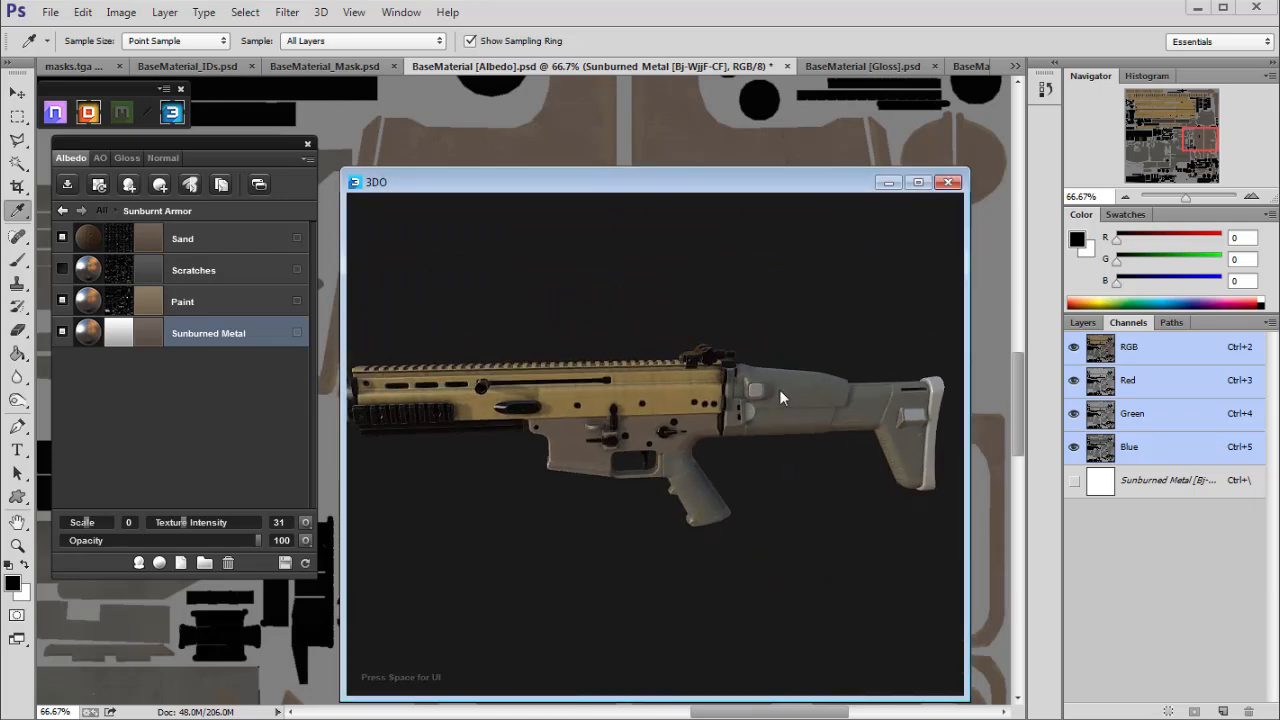
{"action": "scroll", "coordinate": [654, 423], "scroll_direction": "up", "scroll_amount": 6}
{"action": "scroll", "coordinate": [738, 503], "scroll_direction": "down", "scroll_amount": 6}
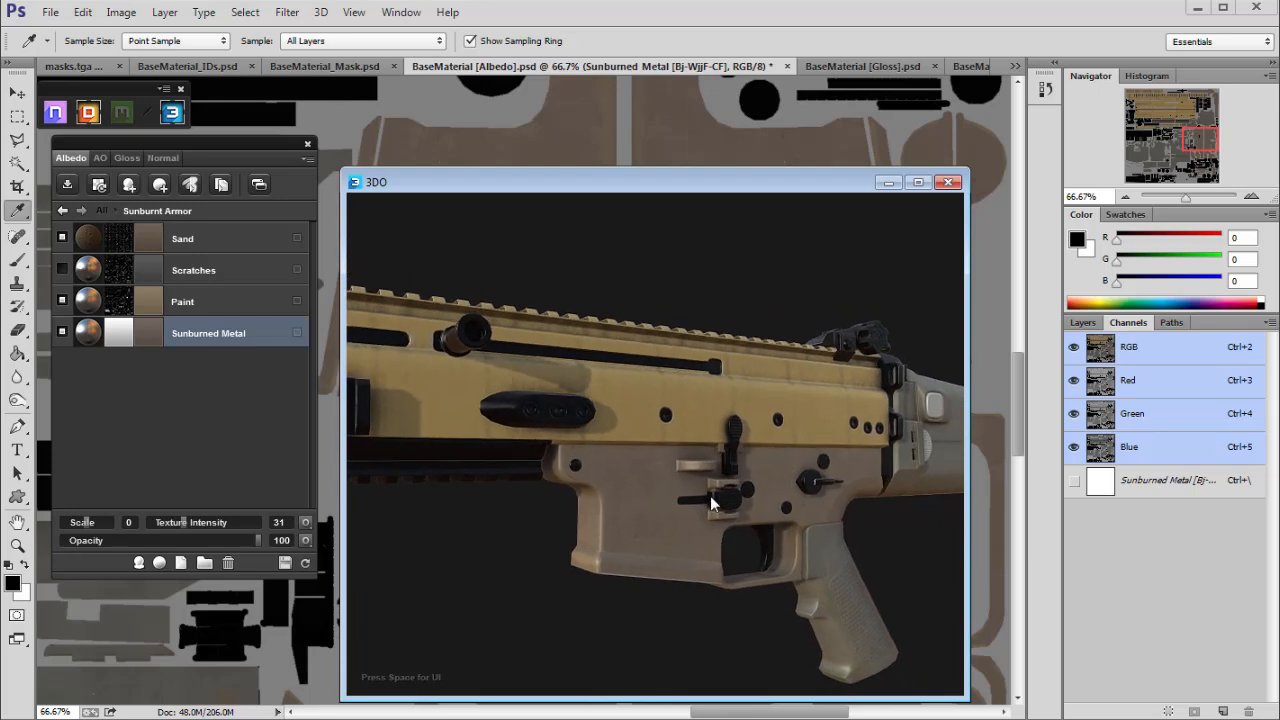
{"action": "left_click_drag", "start_coordinate": [469, 402], "coordinate": [559, 383]}
{"action": "scroll", "coordinate": [734, 484], "scroll_direction": "up", "scroll_amount": 5}
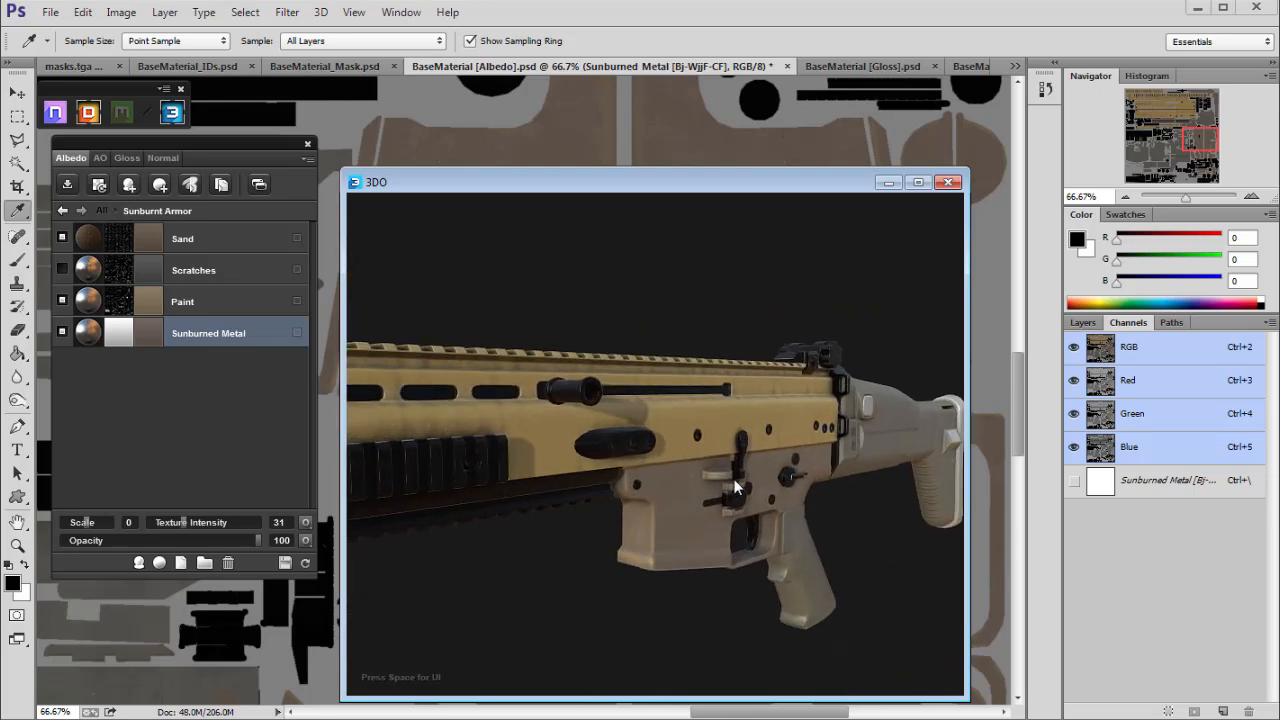
Open the Classic Military Metal material and set its Painted Metal colour to a dark brown, about #58462f.
{"action": "left_click", "coordinate": [63, 210]}
{"action": "left_click", "coordinate": [221, 338]}
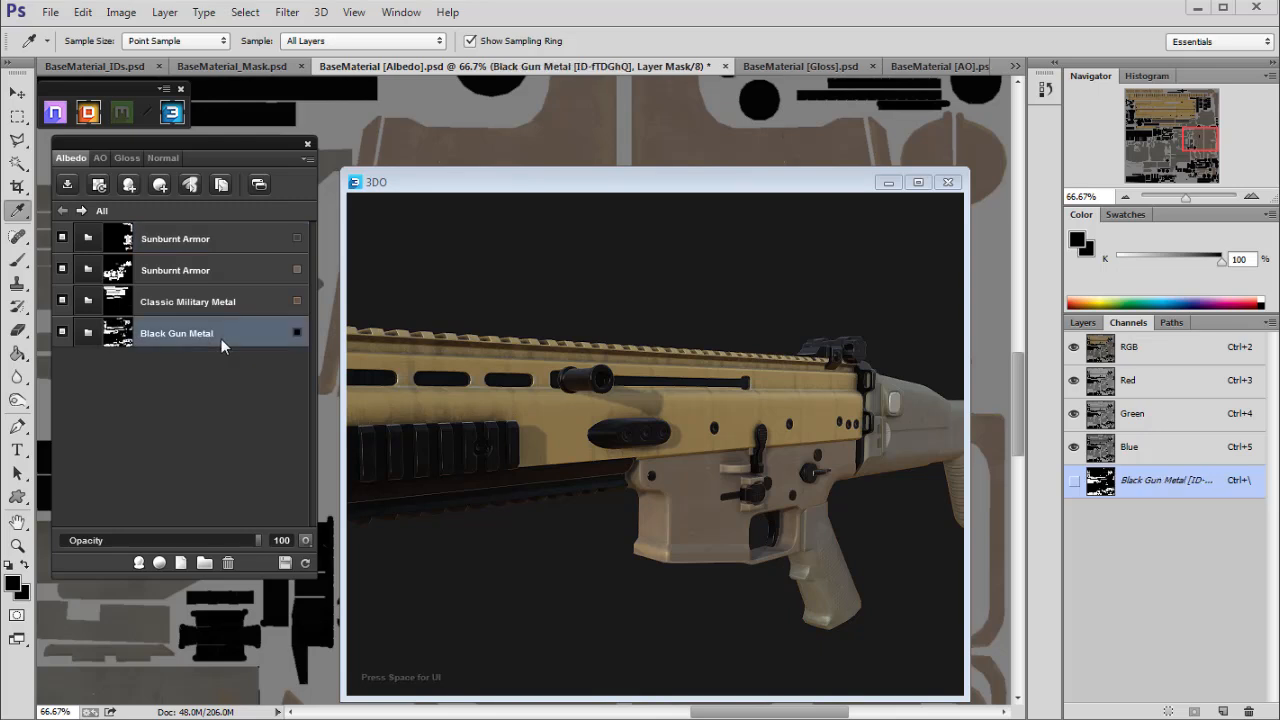
{"action": "double_click", "coordinate": [175, 301]}
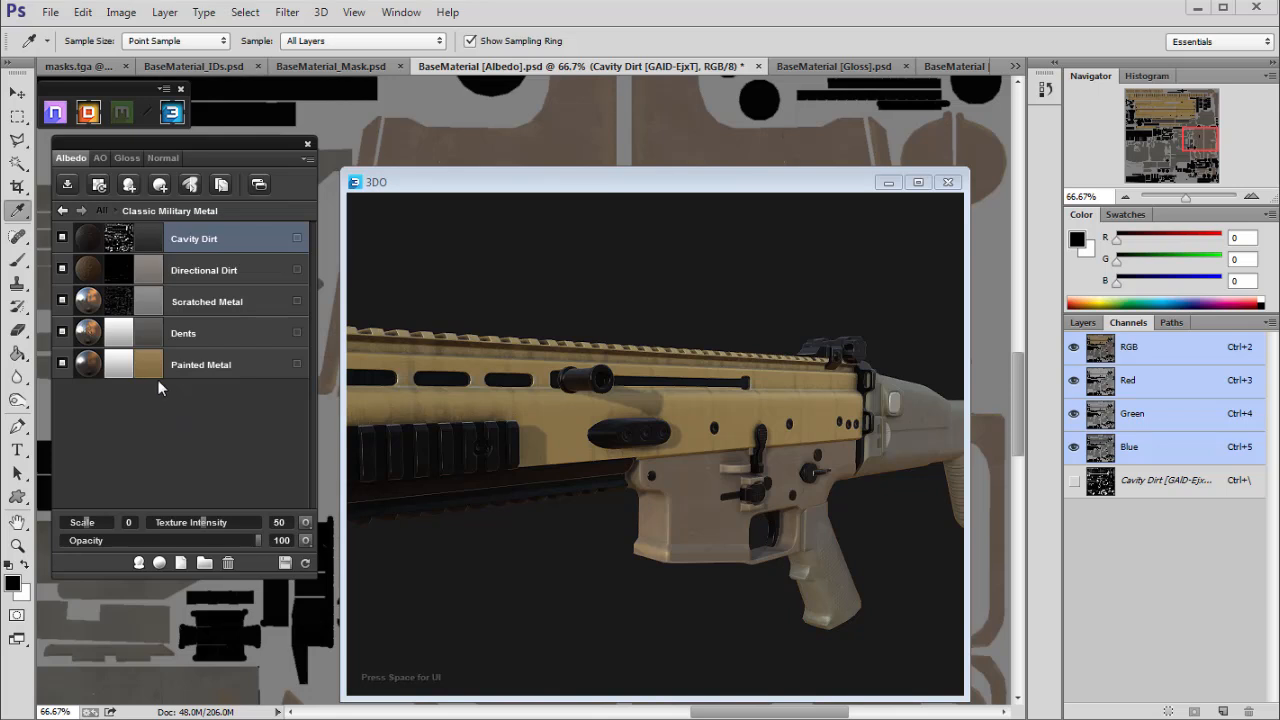
{"action": "double_click", "coordinate": [205, 365]}
{"action": "left_click_drag", "start_coordinate": [1189, 339], "coordinate": [1182, 350]}
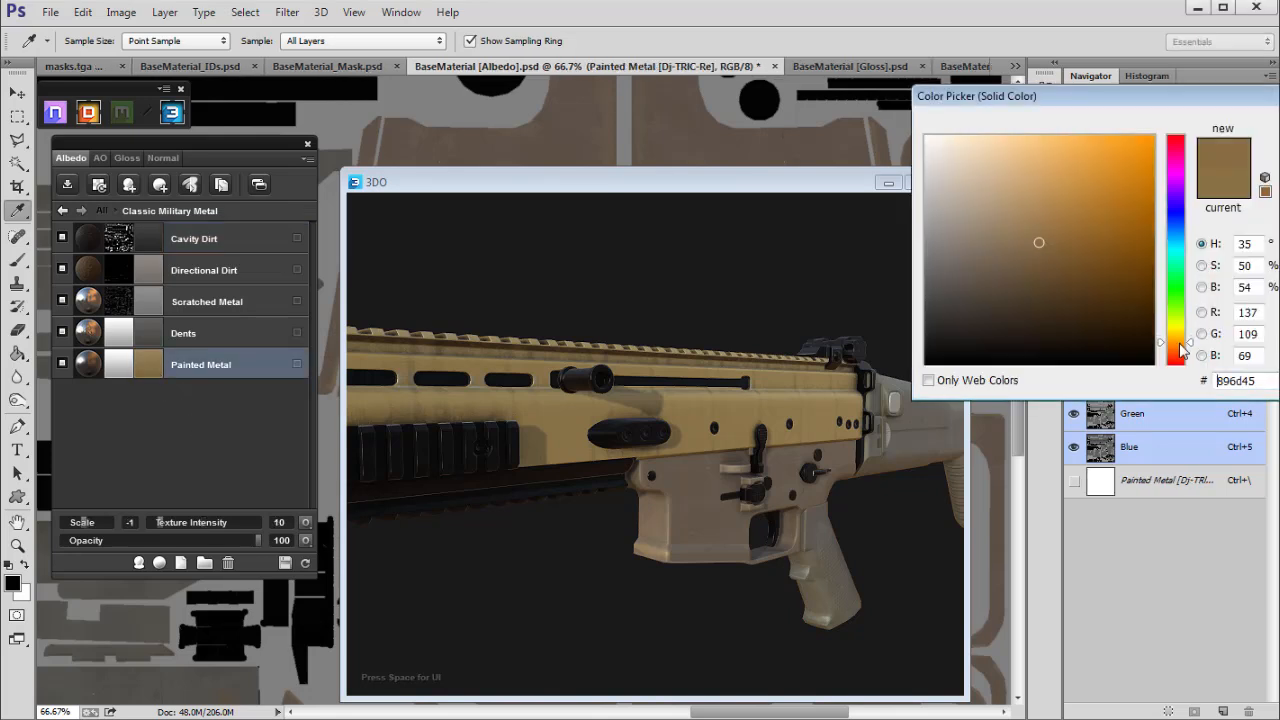
{"action": "left_click_drag", "start_coordinate": [1069, 283], "coordinate": [1064, 282]}
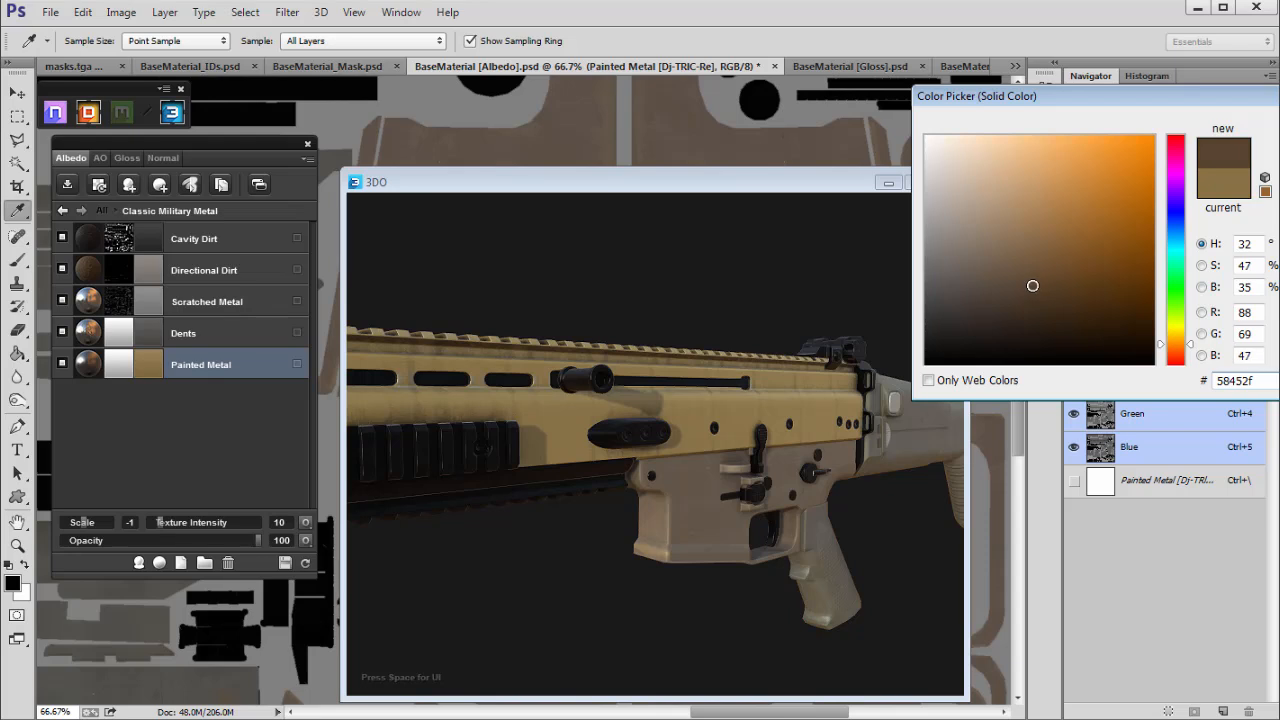
{"action": "left_click_drag", "start_coordinate": [1166, 350], "coordinate": [1166, 342]}
{"action": "key", "text": "Return"}
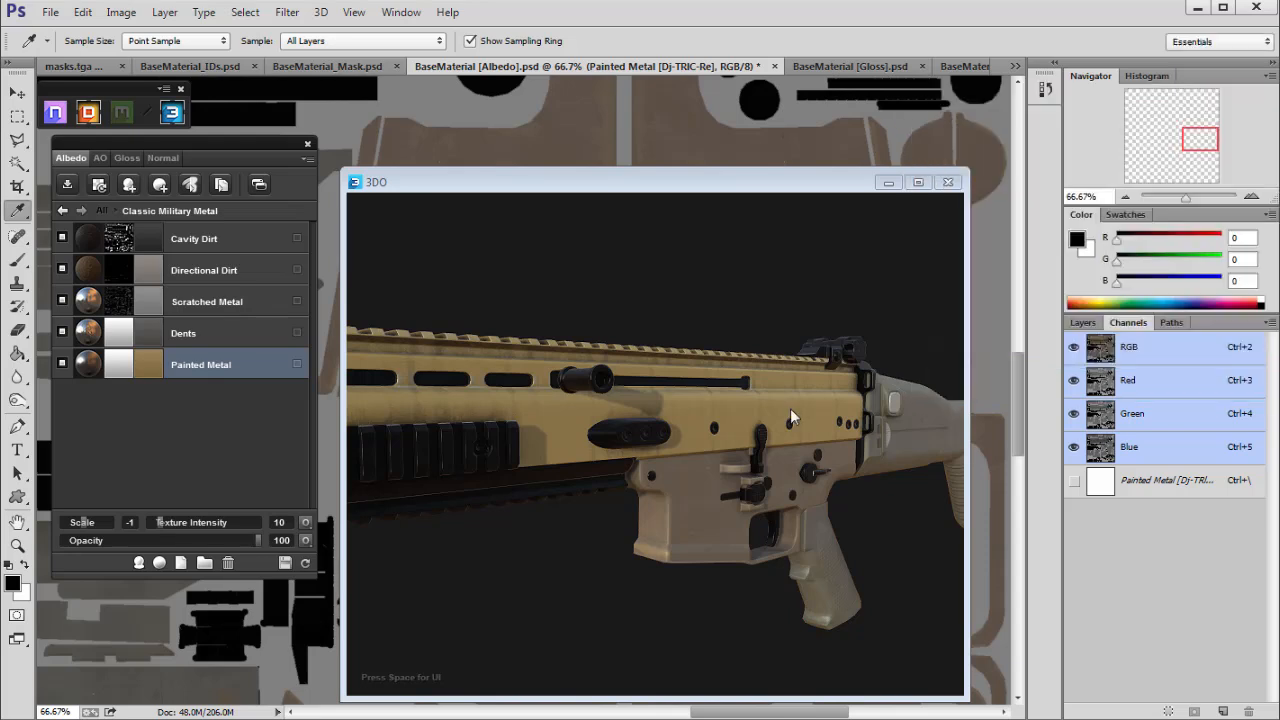
{"action": "left_click_drag", "start_coordinate": [723, 447], "coordinate": [590, 385]}
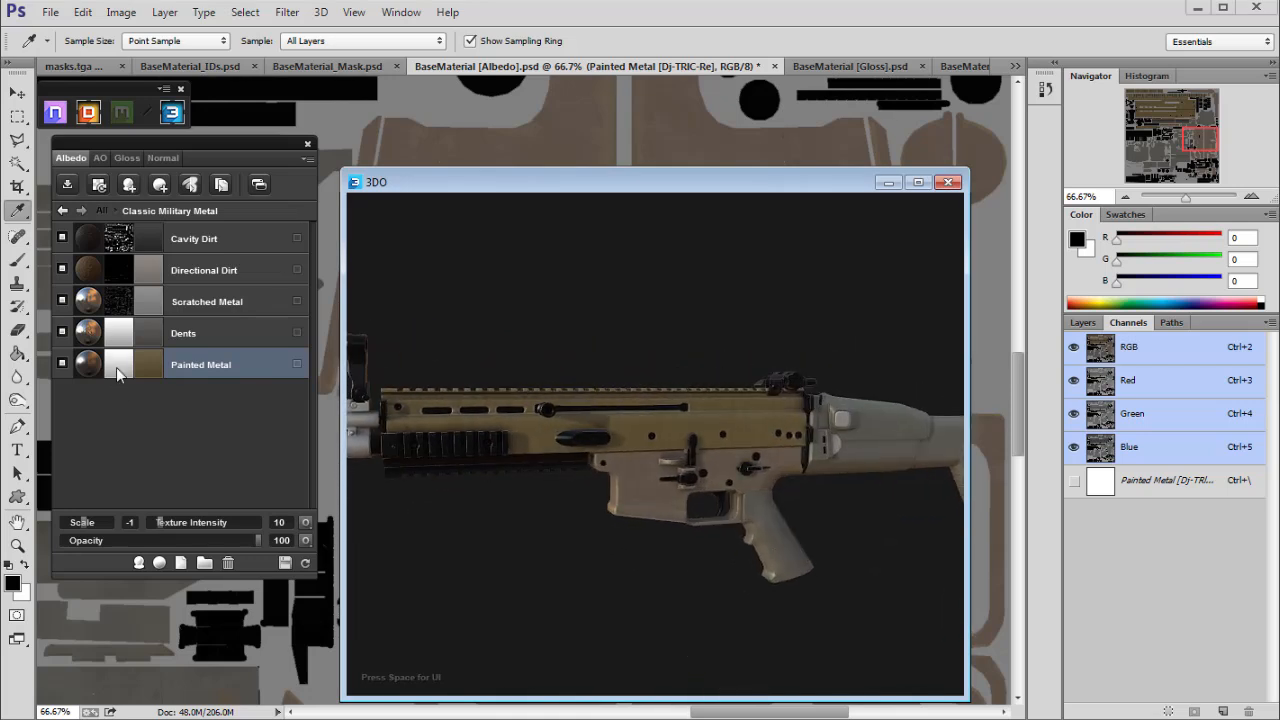
Shift the Painted Metal hue slightly towards red and check the upper receiver and rear sight in the preview.
{"action": "left_click", "coordinate": [147, 366]}
{"action": "left_click_drag", "start_coordinate": [1182, 339], "coordinate": [1190, 347]}
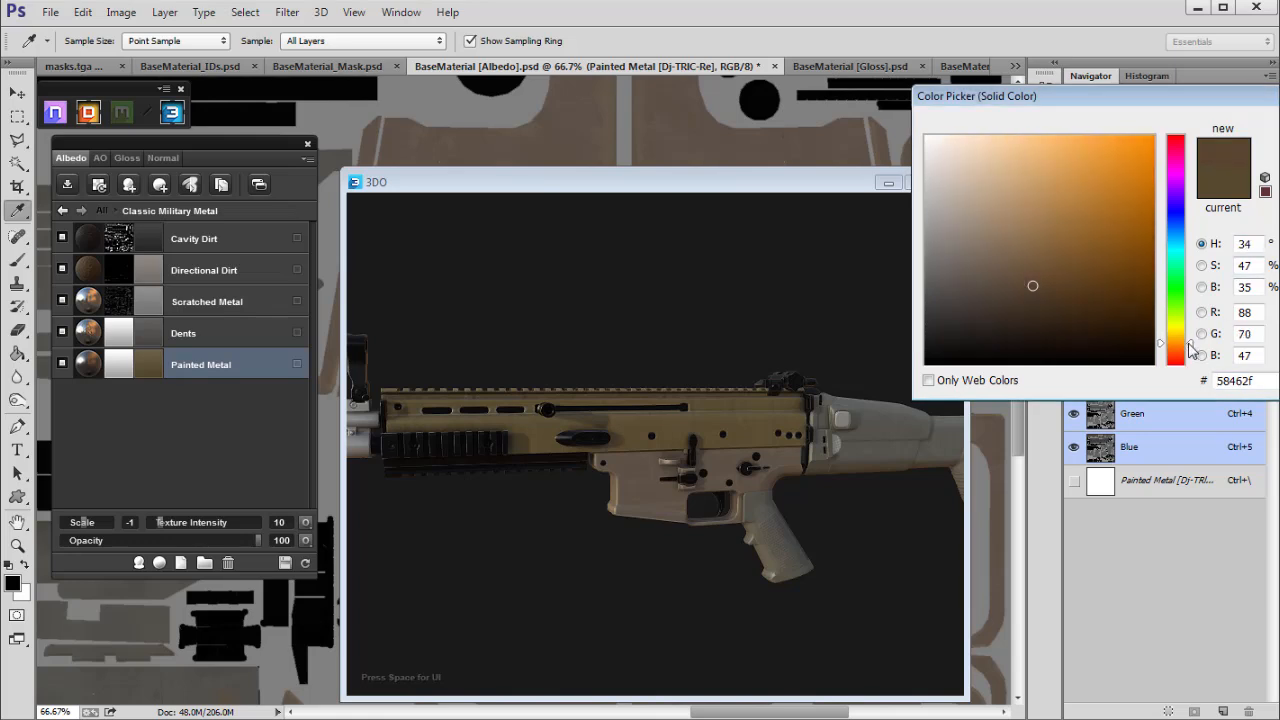
{"action": "key", "text": "Return"}
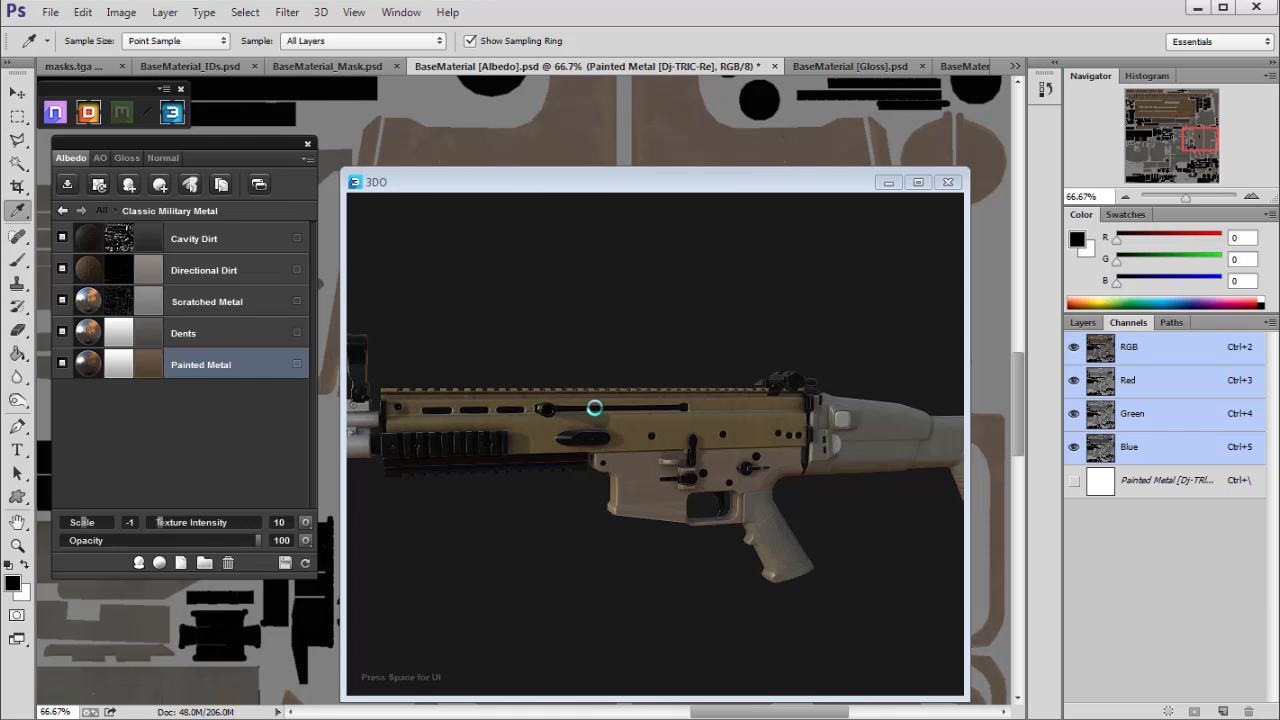
{"action": "left_click", "coordinate": [614, 443]}
{"action": "left_click_drag", "start_coordinate": [628, 448], "coordinate": [709, 518]}
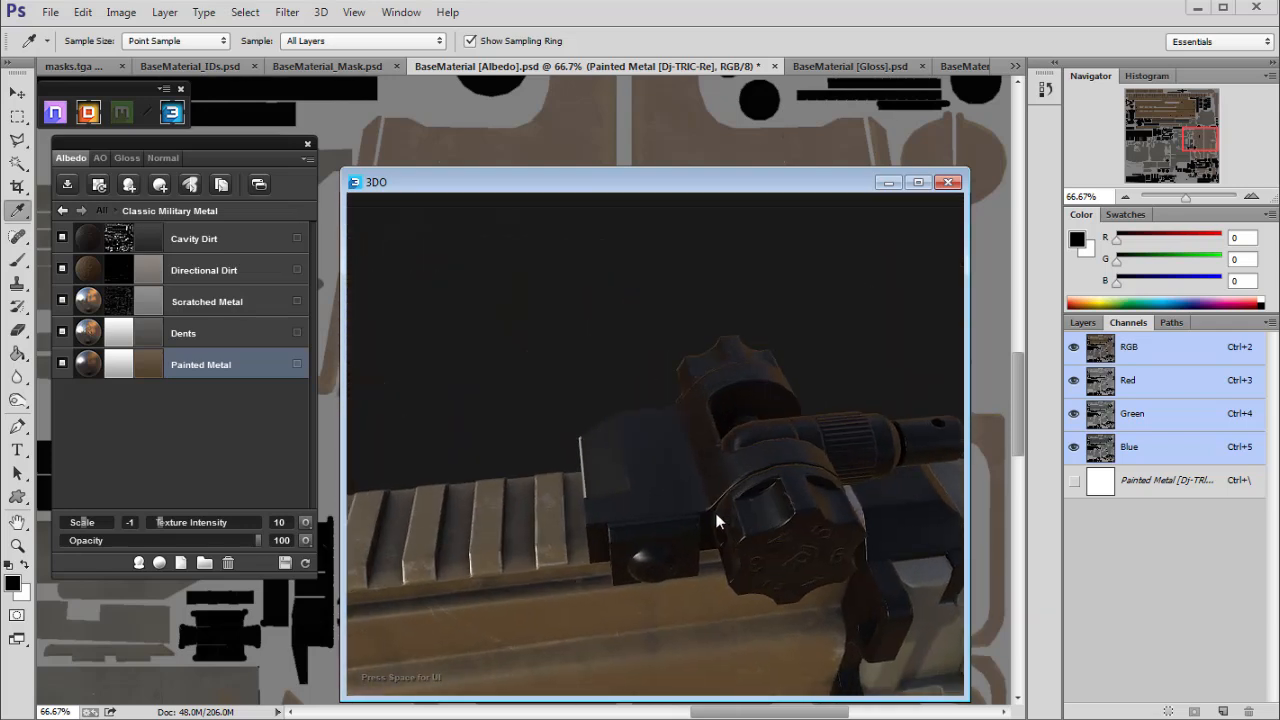
Open the Black Gun Metal material, add a Dusty Metal layer to it and check the rear sight up close.
{"action": "left_click", "coordinate": [64, 211]}
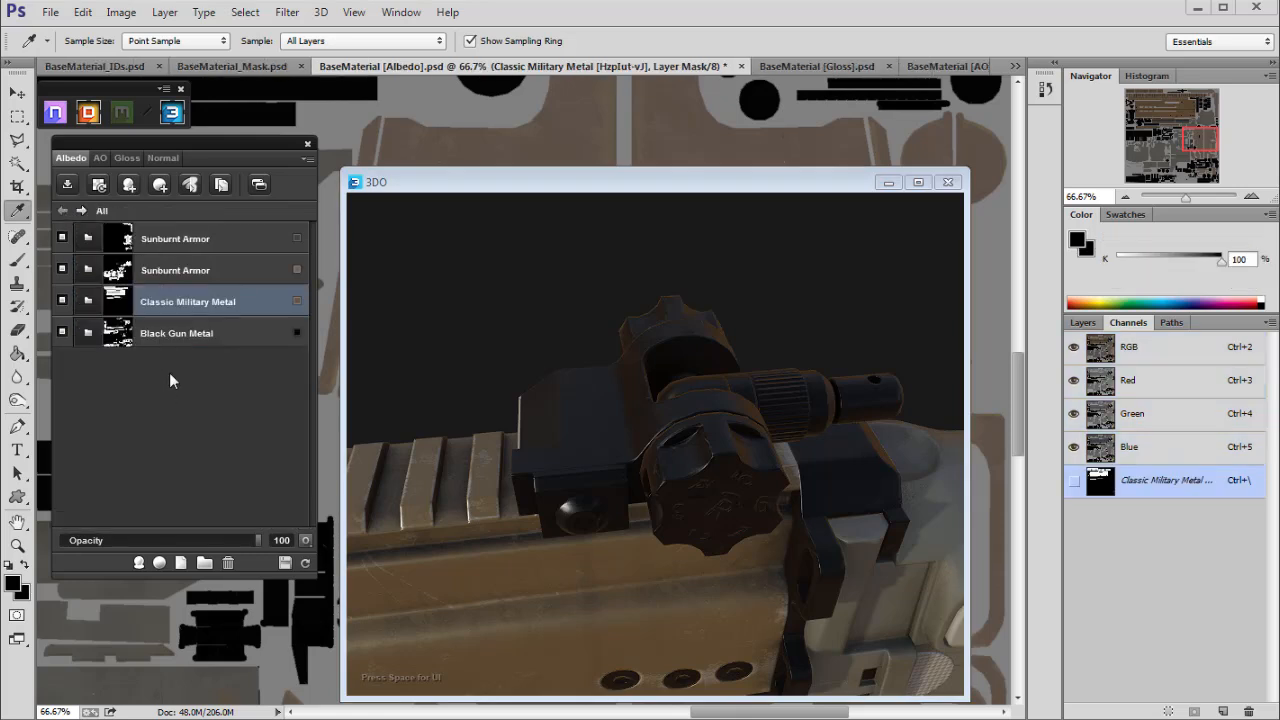
{"action": "left_click", "coordinate": [205, 336]}
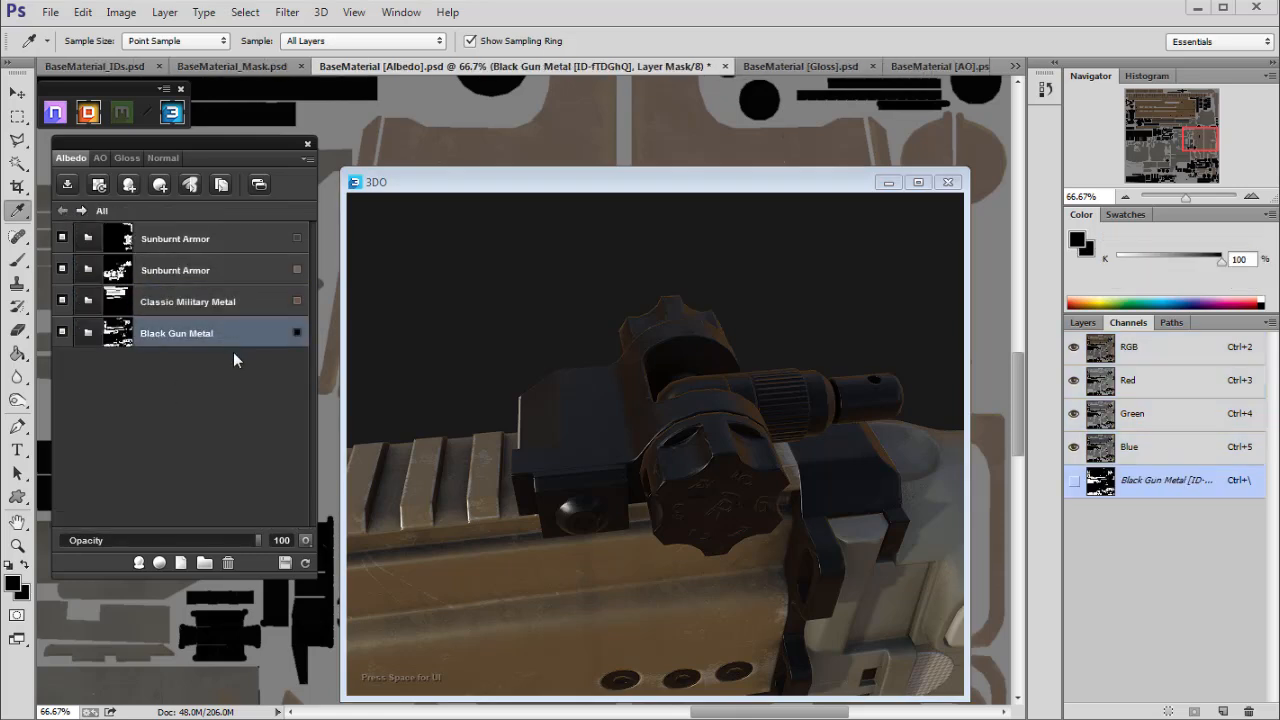
{"action": "left_click", "coordinate": [88, 333]}
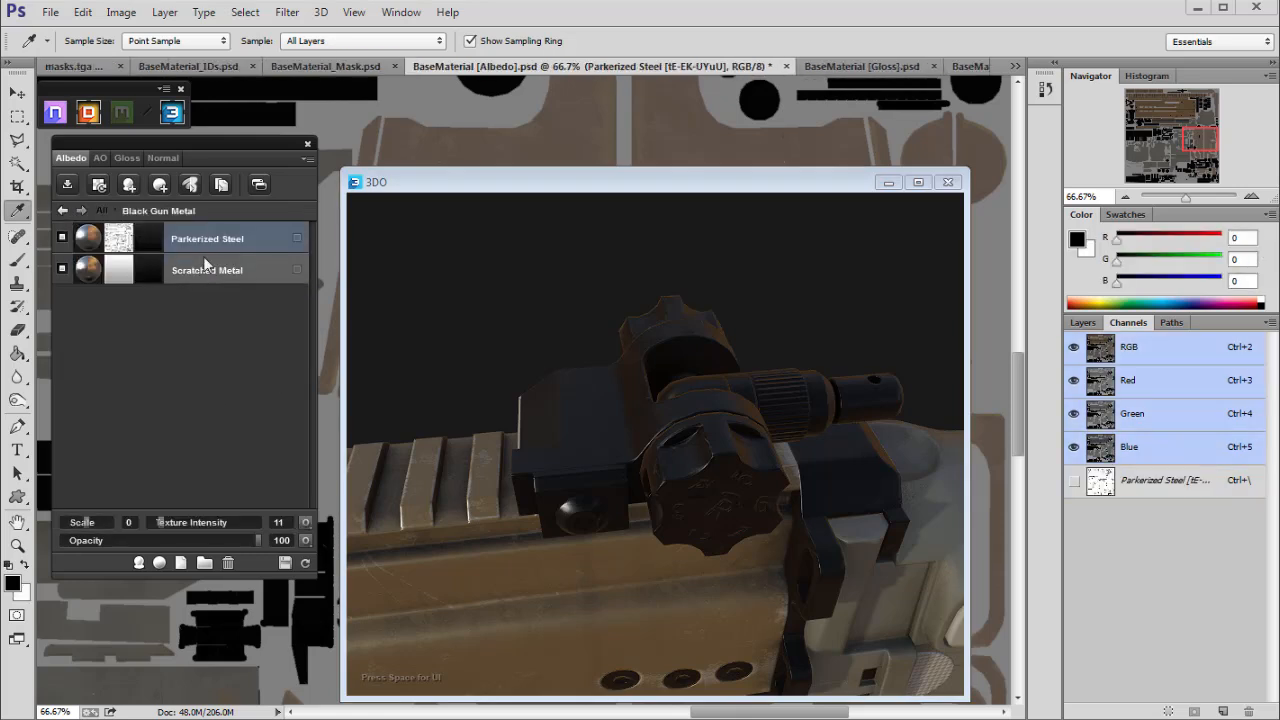
{"action": "left_click", "coordinate": [159, 563]}
{"action": "mouse_move", "coordinate": [836, 225]}
{"action": "left_mouse_down"}
{"action": "mouse_move", "coordinate": [831, 339]}
{"action": "mouse_move", "coordinate": [815, 379]}
{"action": "left_mouse_up"}
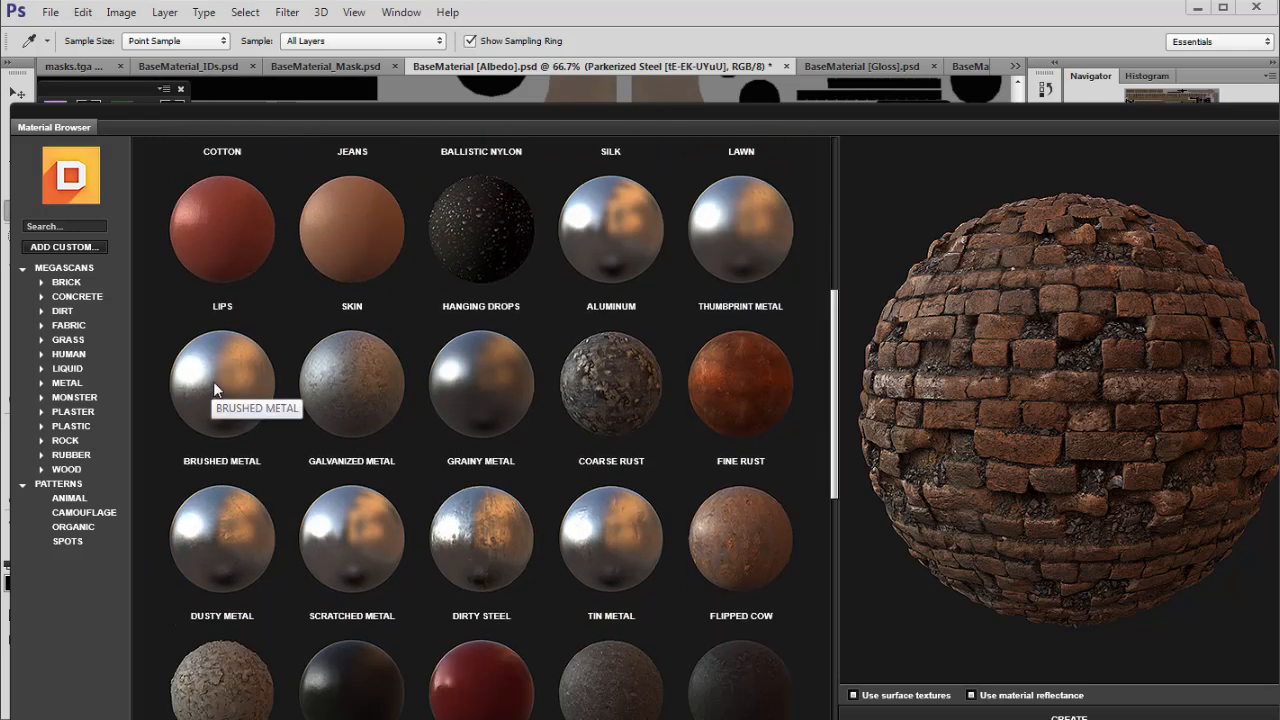
{"action": "left_click", "coordinate": [214, 389]}
{"action": "left_click", "coordinate": [221, 548]}
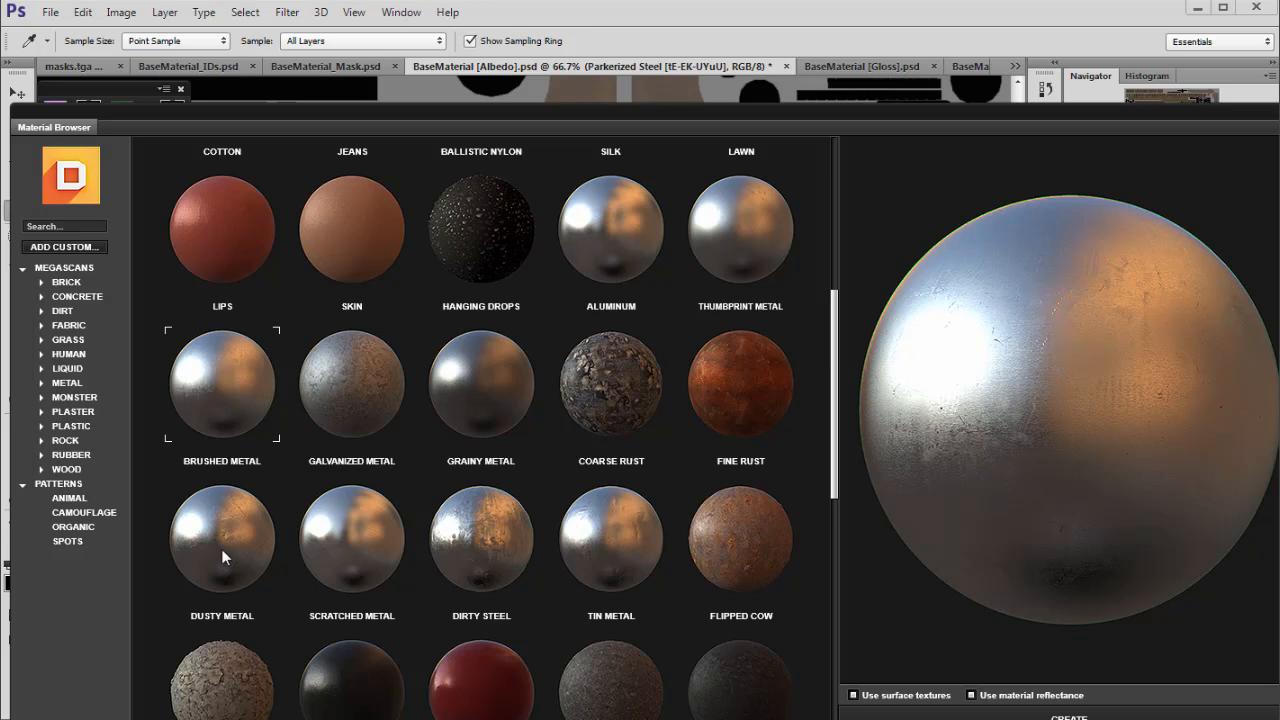
{"action": "left_click", "coordinate": [1068, 716]}
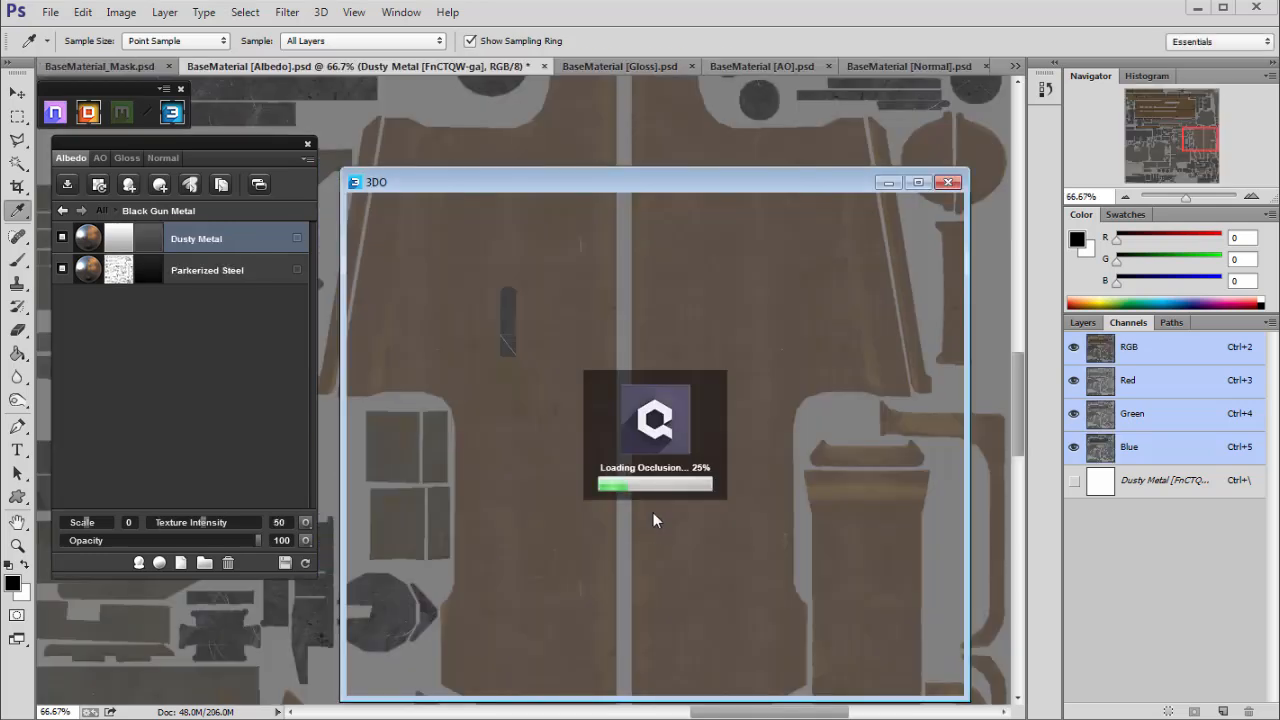
{"action": "left_click_drag", "start_coordinate": [689, 541], "coordinate": [708, 497]}
{"action": "scroll", "coordinate": [707, 497], "scroll_direction": "up", "scroll_amount": 3}
Lighten the Dusty Metal colour to a neutral mid grey and move the 3D preview clear of the layer list.
{"action": "left_click", "coordinate": [150, 237]}
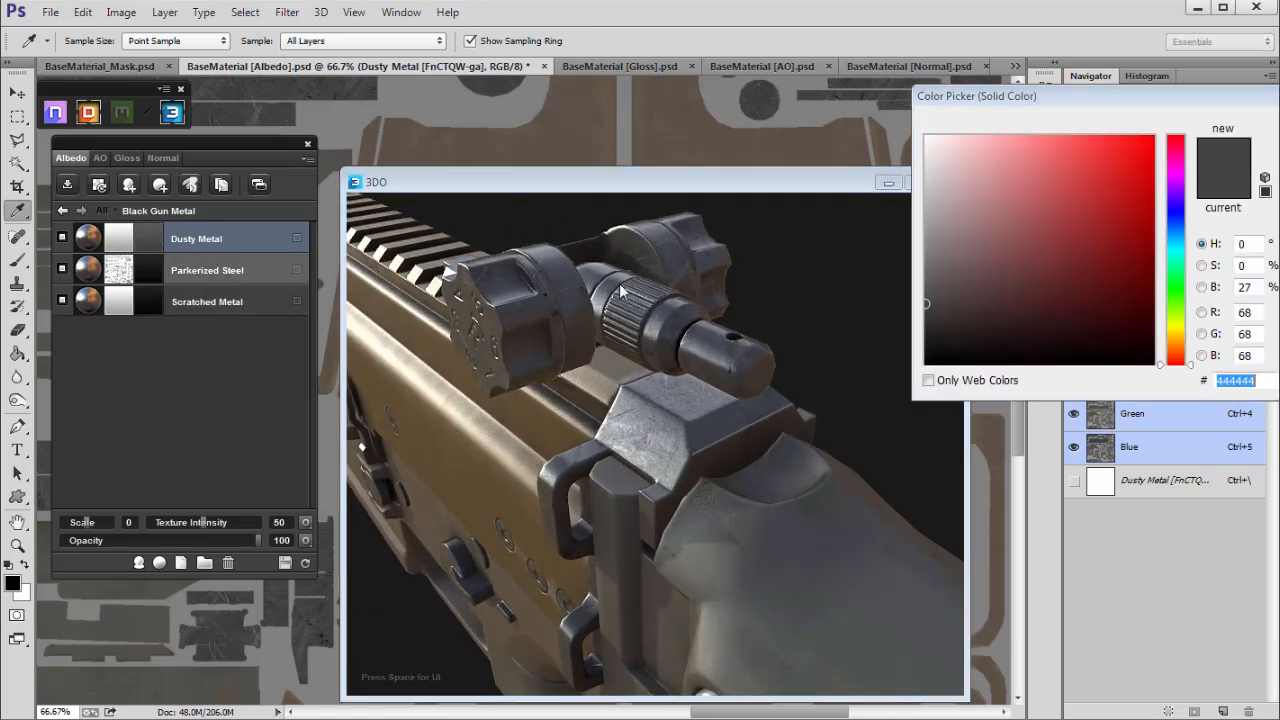
{"action": "left_click", "coordinate": [926, 247]}
{"action": "key", "text": "Return"}
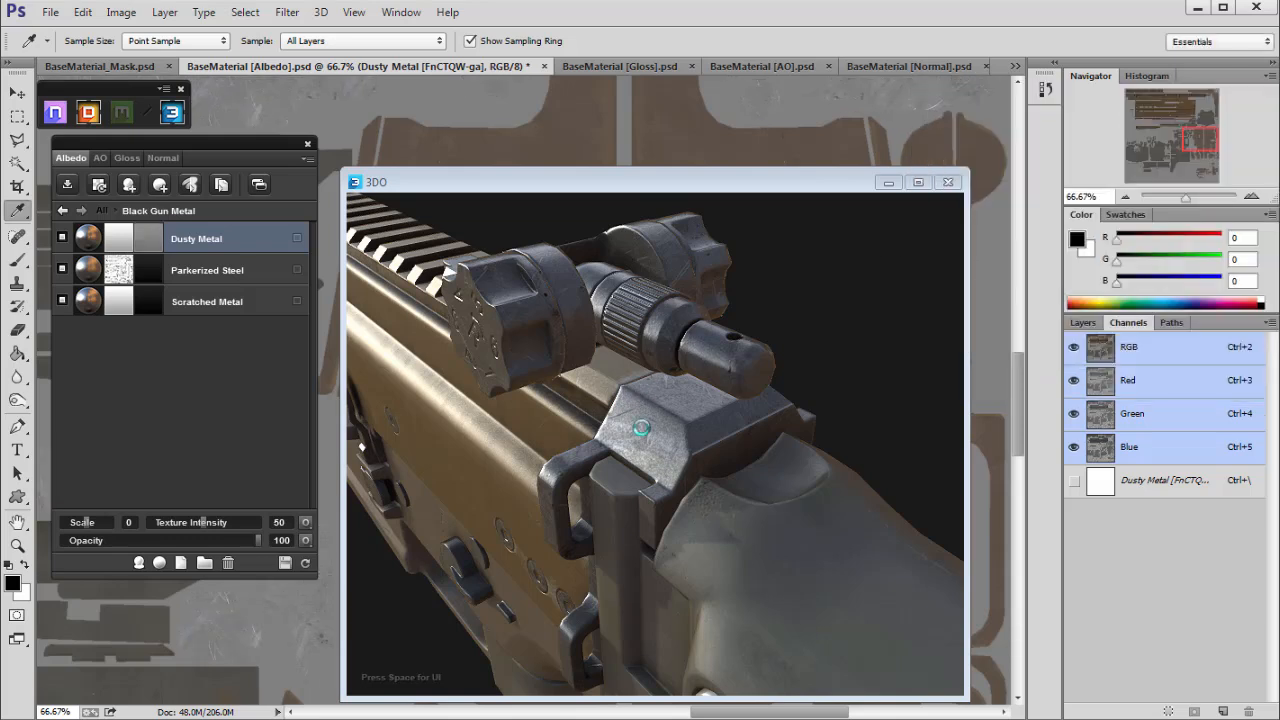
{"action": "left_click", "coordinate": [634, 427]}
{"action": "mouse_move", "coordinate": [650, 432]}
{"action": "left_mouse_down"}
{"action": "mouse_move", "coordinate": [634, 428]}
{"action": "mouse_move", "coordinate": [650, 440]}
{"action": "left_mouse_up"}
{"action": "left_click_drag", "start_coordinate": [676, 179], "coordinate": [784, 150]}
{"action": "left_click", "coordinate": [175, 354]}
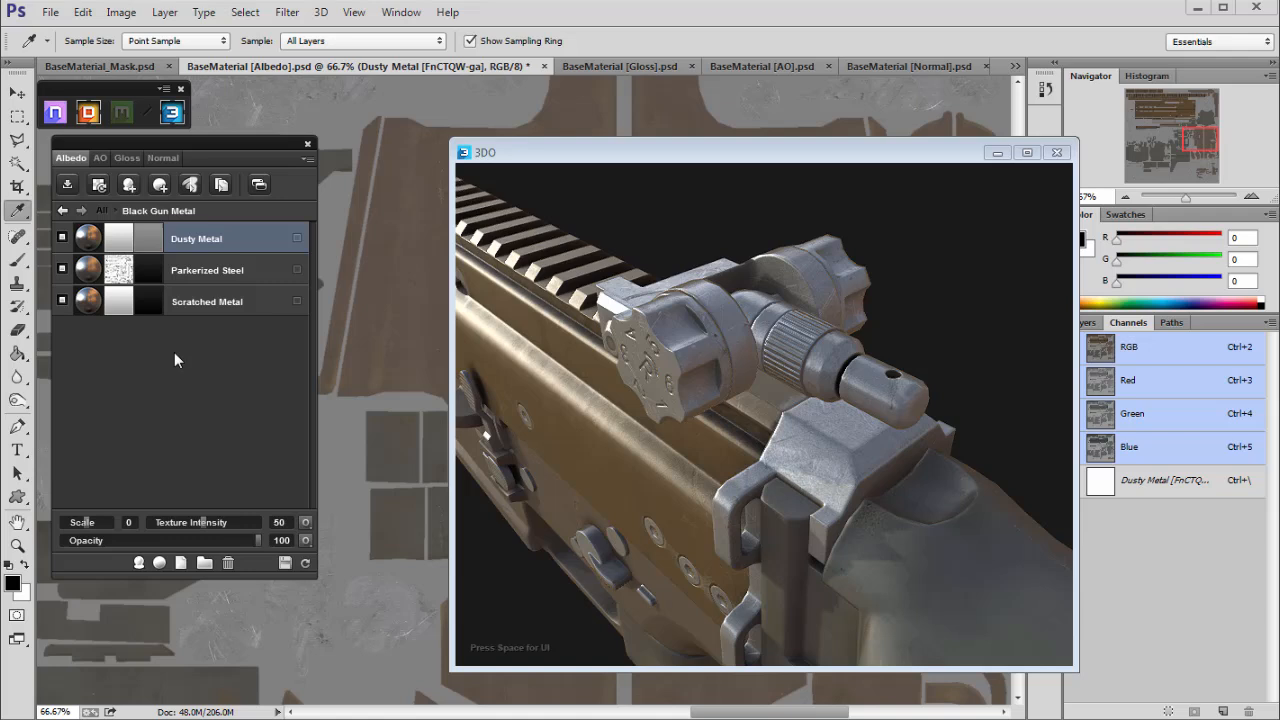
Edit the Dusty Metal mask in the Dynamask Editor, arranging the windows side by side, and apply the Top Fumes preset.
{"action": "left_click", "coordinate": [120, 239]}
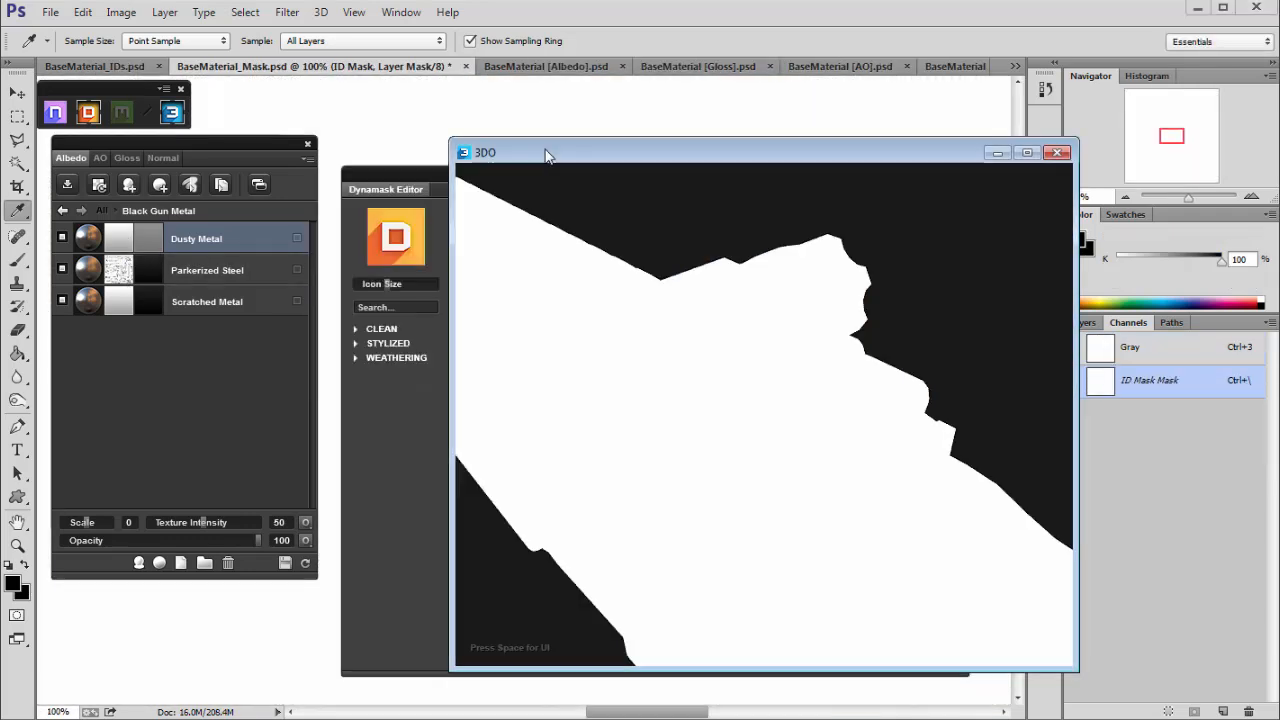
{"action": "left_click_drag", "start_coordinate": [546, 152], "coordinate": [309, 134]}
{"action": "left_click_drag", "start_coordinate": [453, 224], "coordinate": [435, 419]}
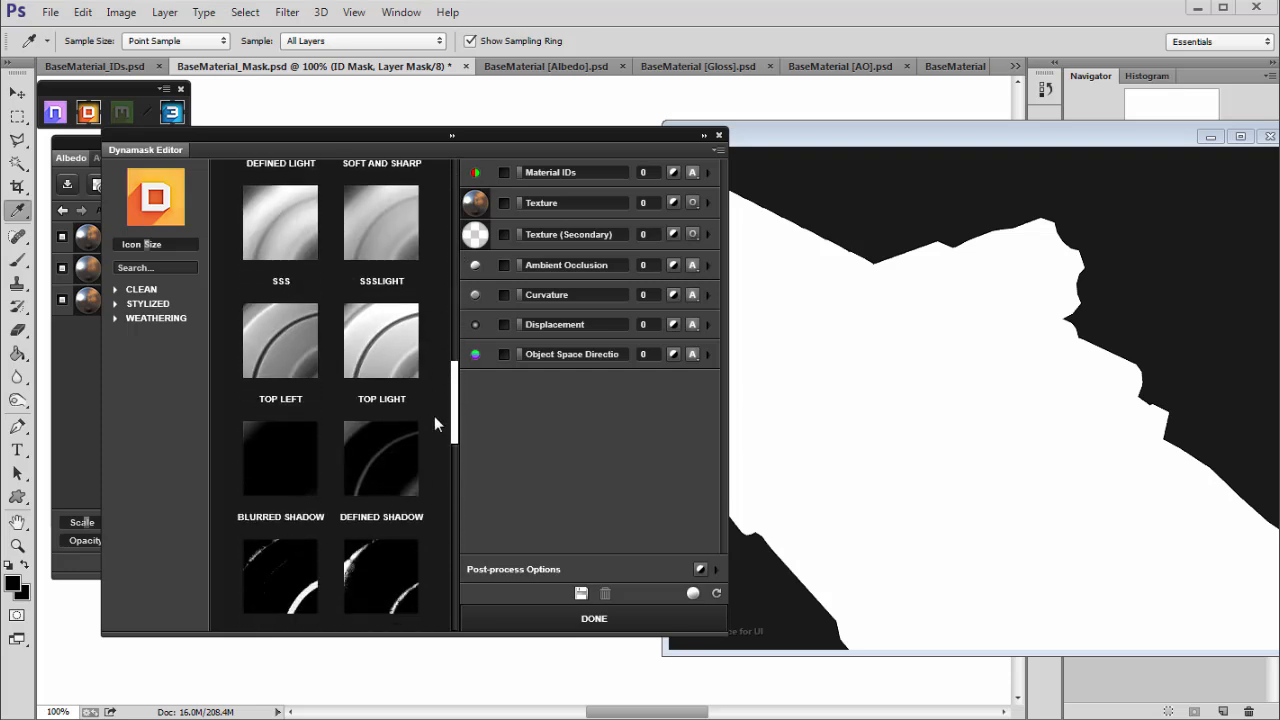
{"action": "scroll", "coordinate": [376, 420], "scroll_direction": "down", "scroll_amount": 5}
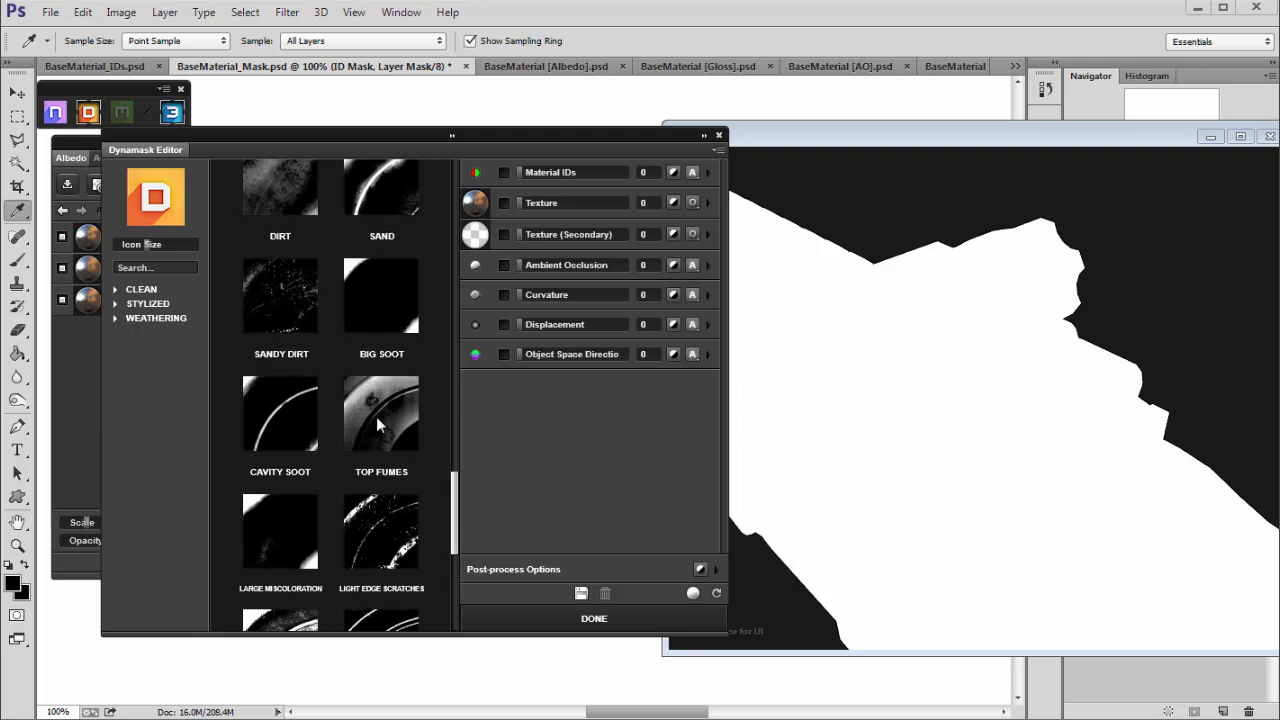
{"action": "left_click", "coordinate": [406, 421]}
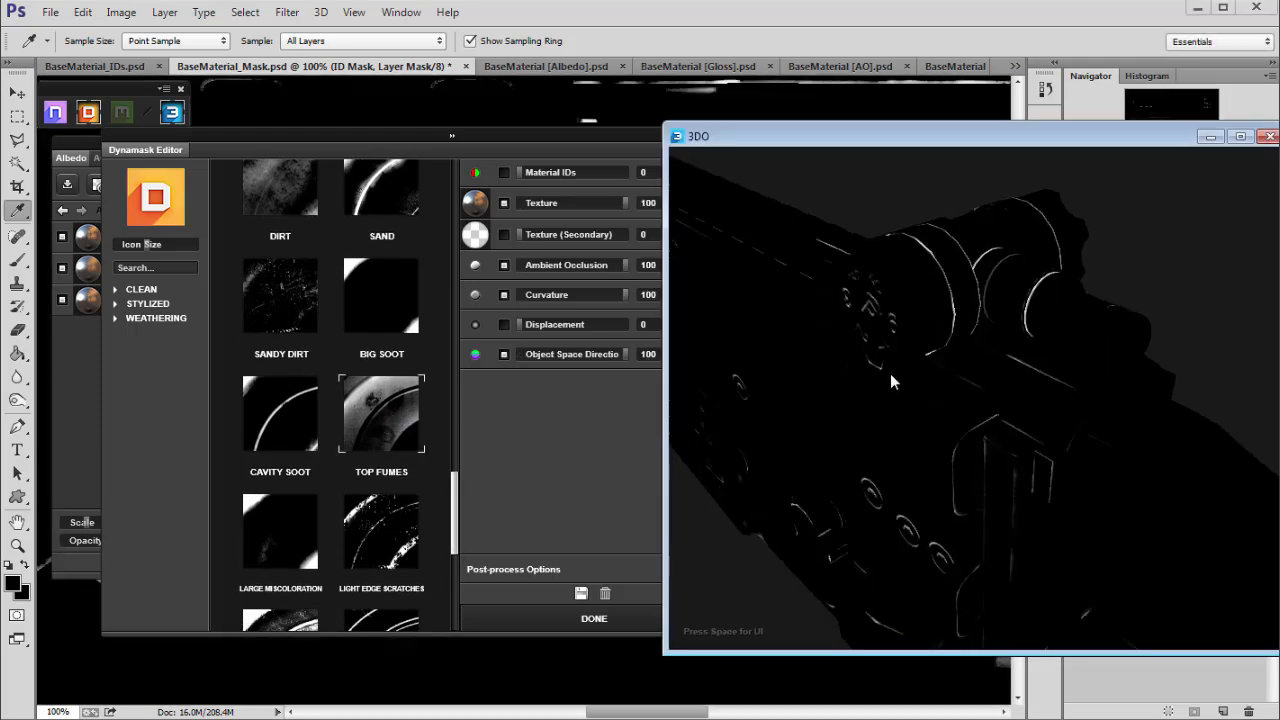
{"action": "left_click_drag", "start_coordinate": [861, 350], "coordinate": [909, 412]}
{"action": "left_click", "coordinate": [584, 412]}
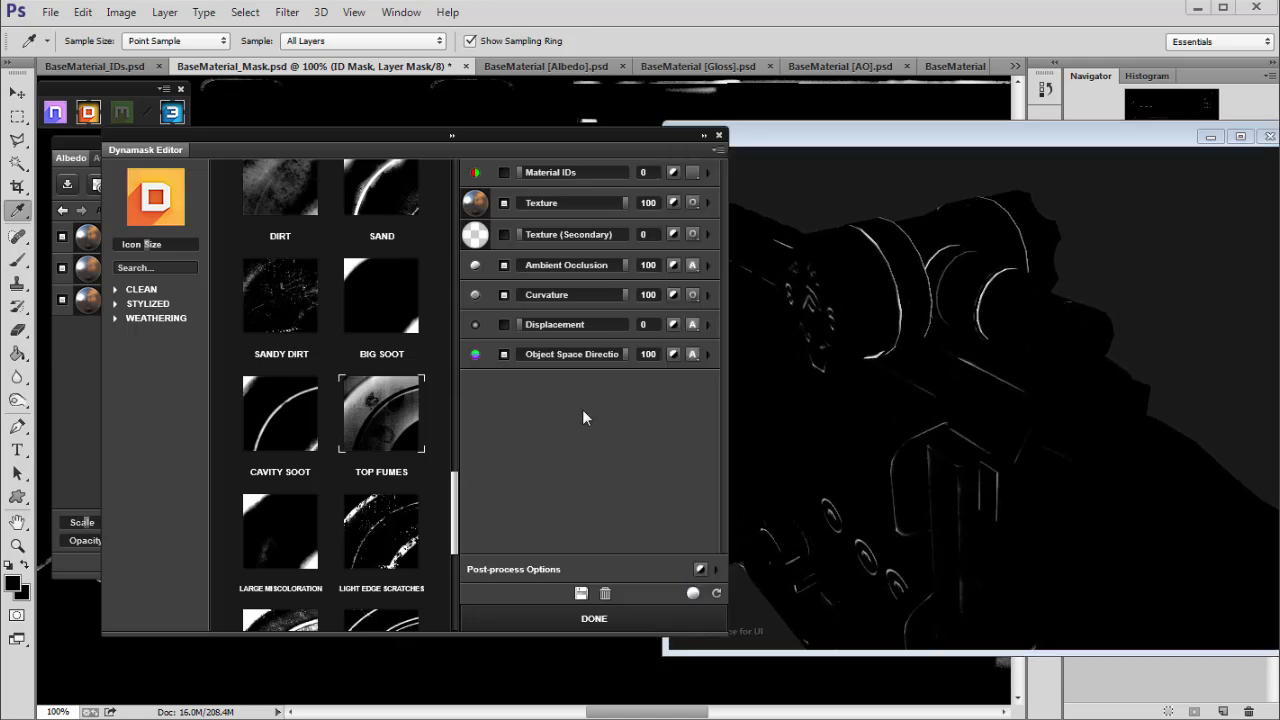
Set the mask's Curvature brightness to 86 and contrast to 72, checking the edge wear on the rear sight.
{"action": "left_click", "coordinate": [708, 295]}
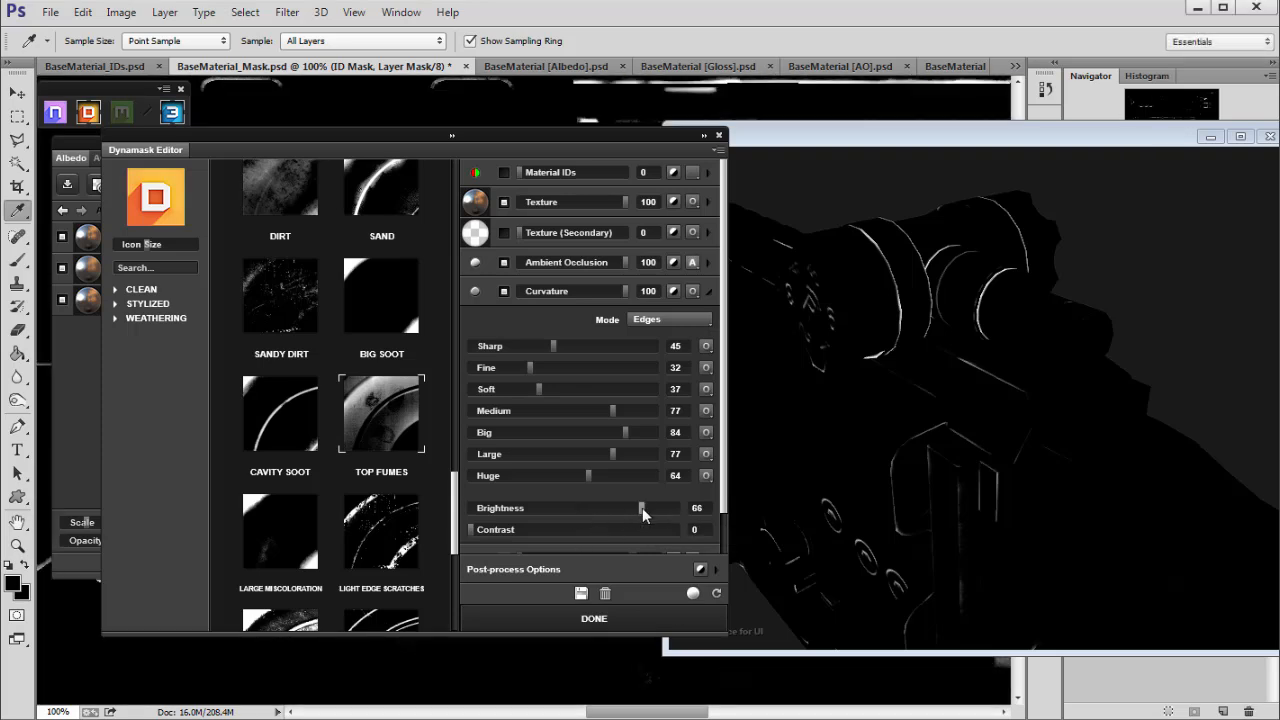
{"action": "left_click_drag", "start_coordinate": [651, 508], "coordinate": [668, 508]}
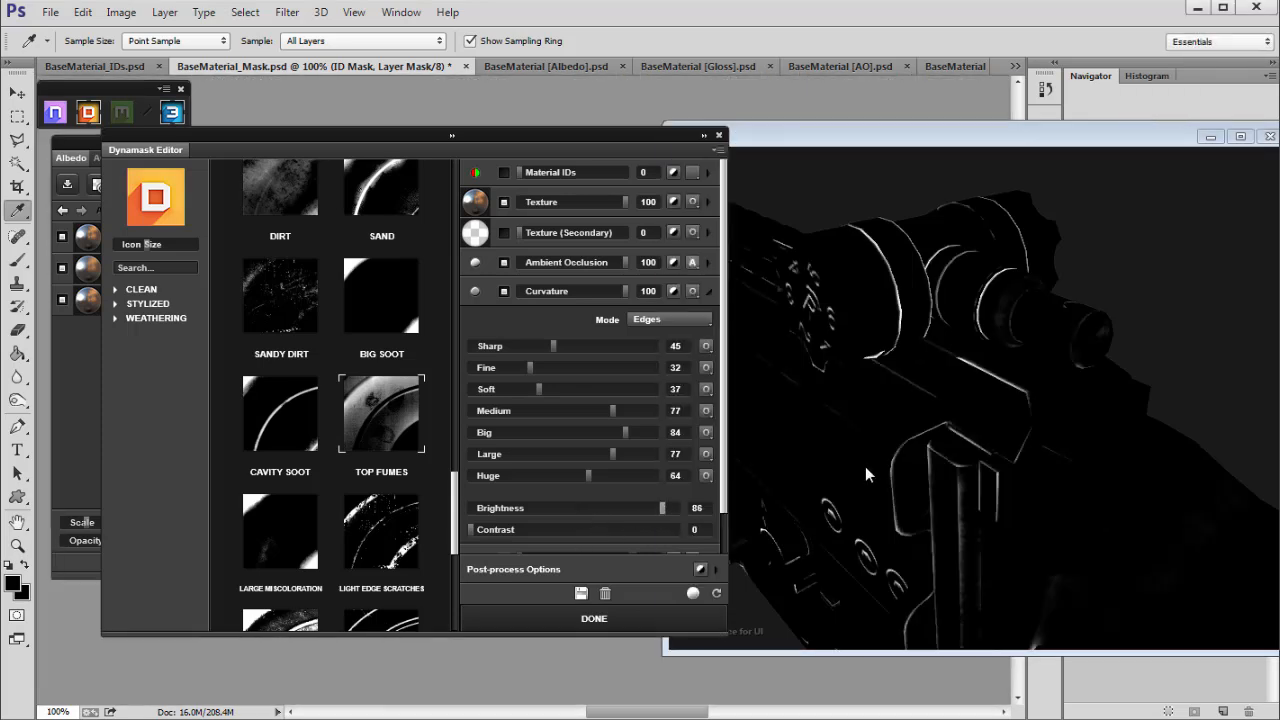
{"action": "left_click_drag", "start_coordinate": [851, 457], "coordinate": [833, 385]}
{"action": "left_click", "coordinate": [566, 531]}
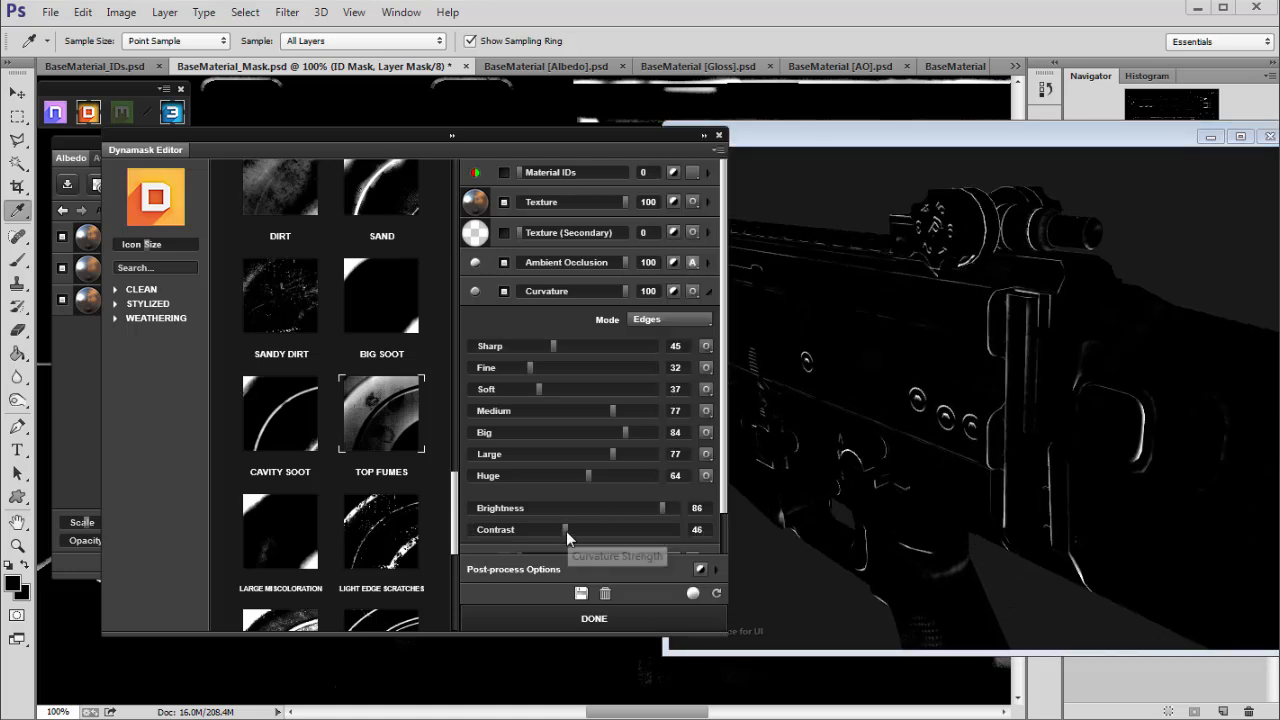
{"action": "left_click", "coordinate": [620, 528]}
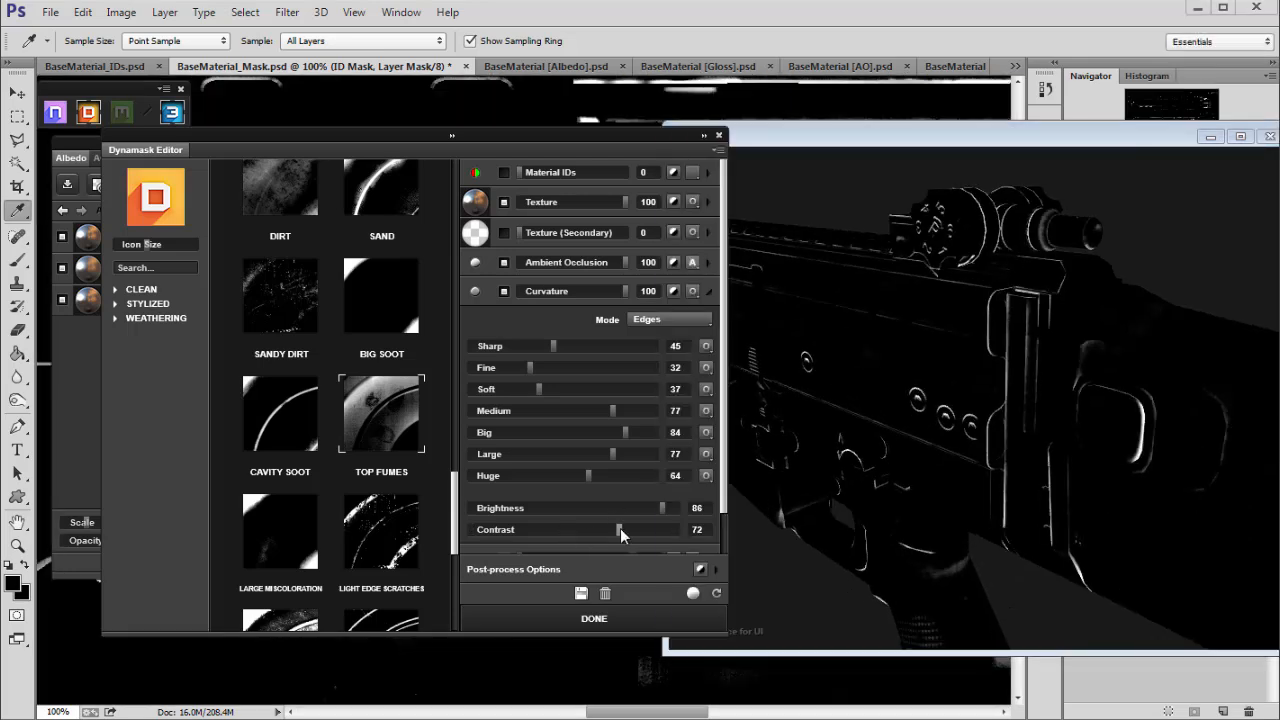
{"action": "left_click_drag", "start_coordinate": [791, 409], "coordinate": [946, 447]}
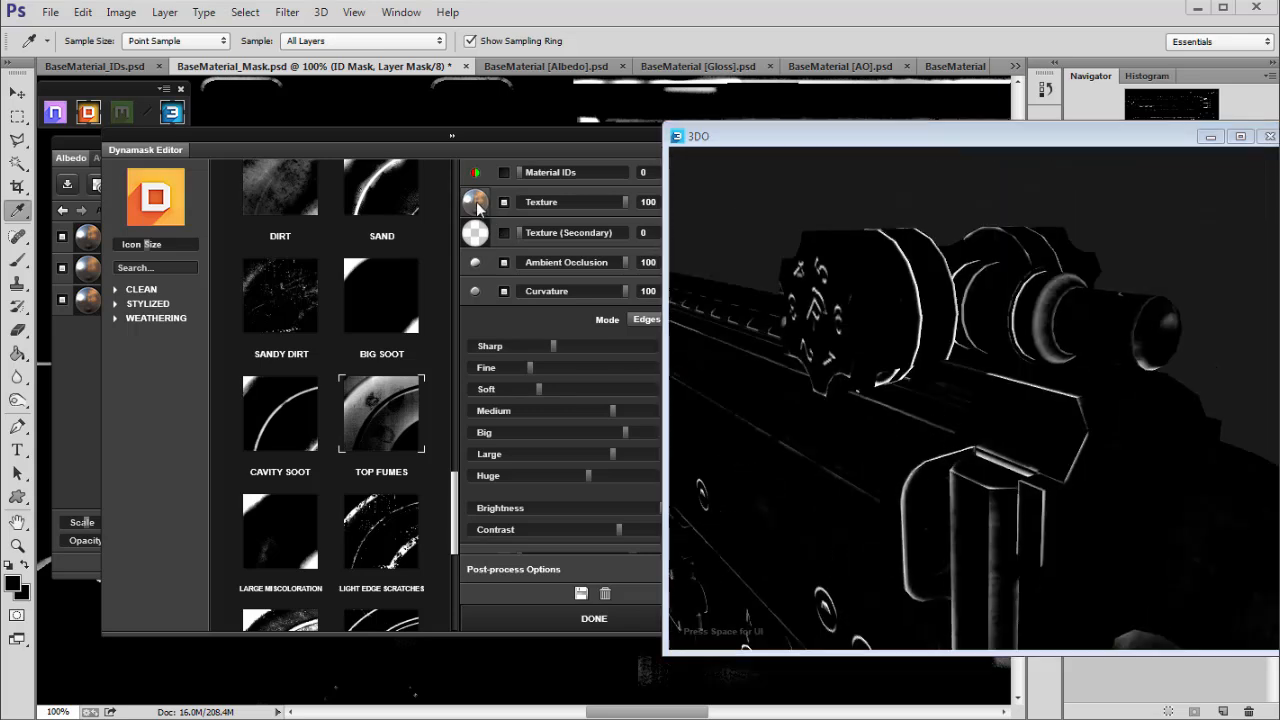
Replace the Dusty Metal mask's primary texture with the Megascans Rough Concrete material after comparing the dirt and concrete options.
{"action": "left_click", "coordinate": [476, 201]}
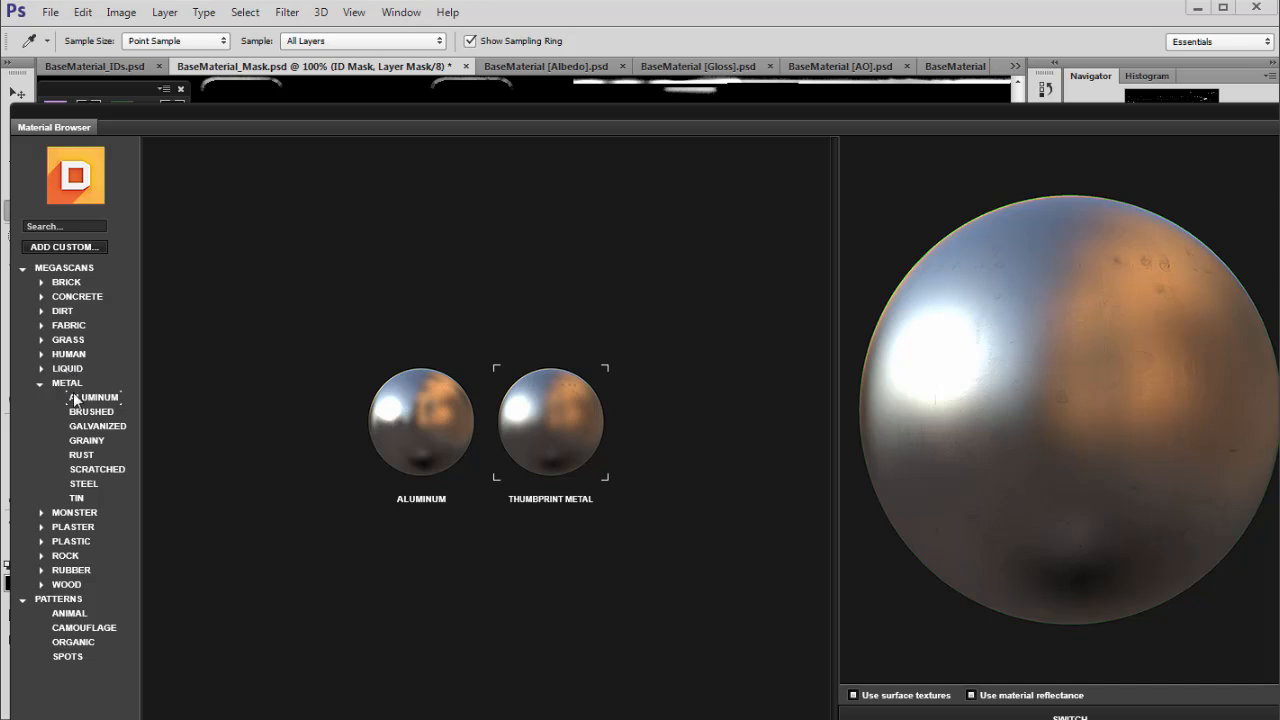
{"action": "left_click", "coordinate": [63, 312]}
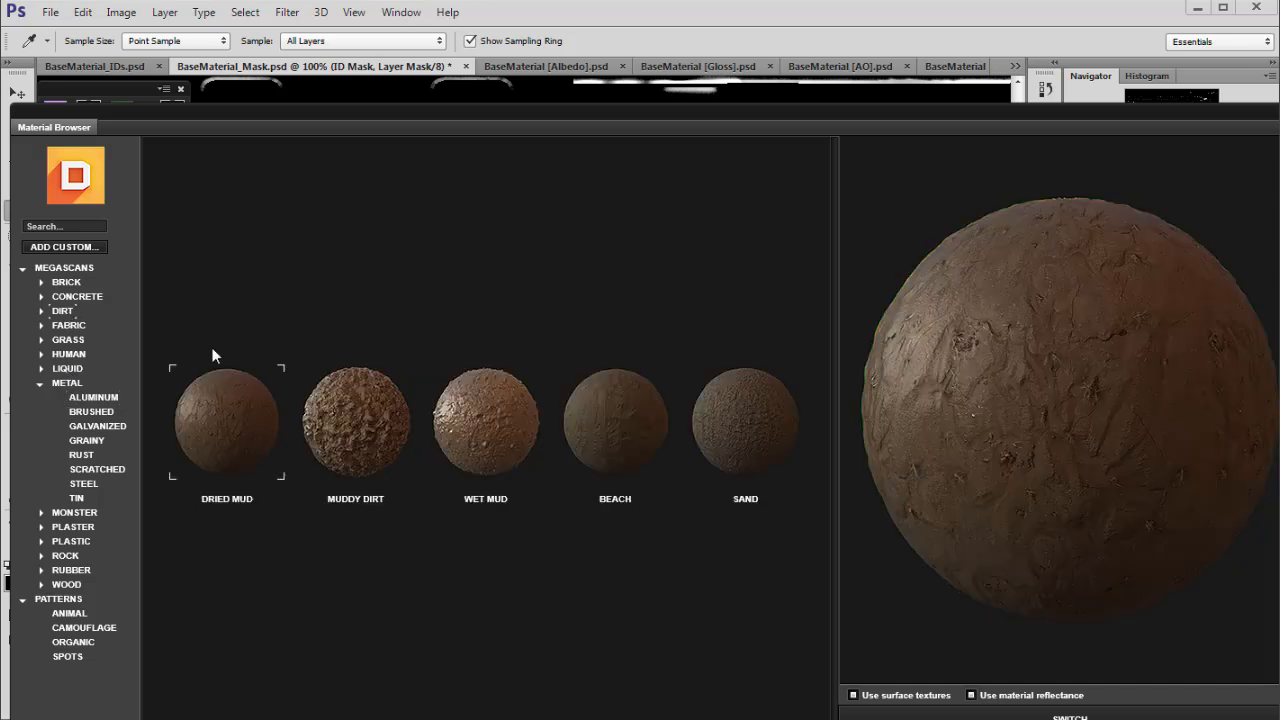
{"action": "left_click", "coordinate": [77, 298]}
{"action": "left_click", "coordinate": [472, 395]}
{"action": "left_click", "coordinate": [615, 422]}
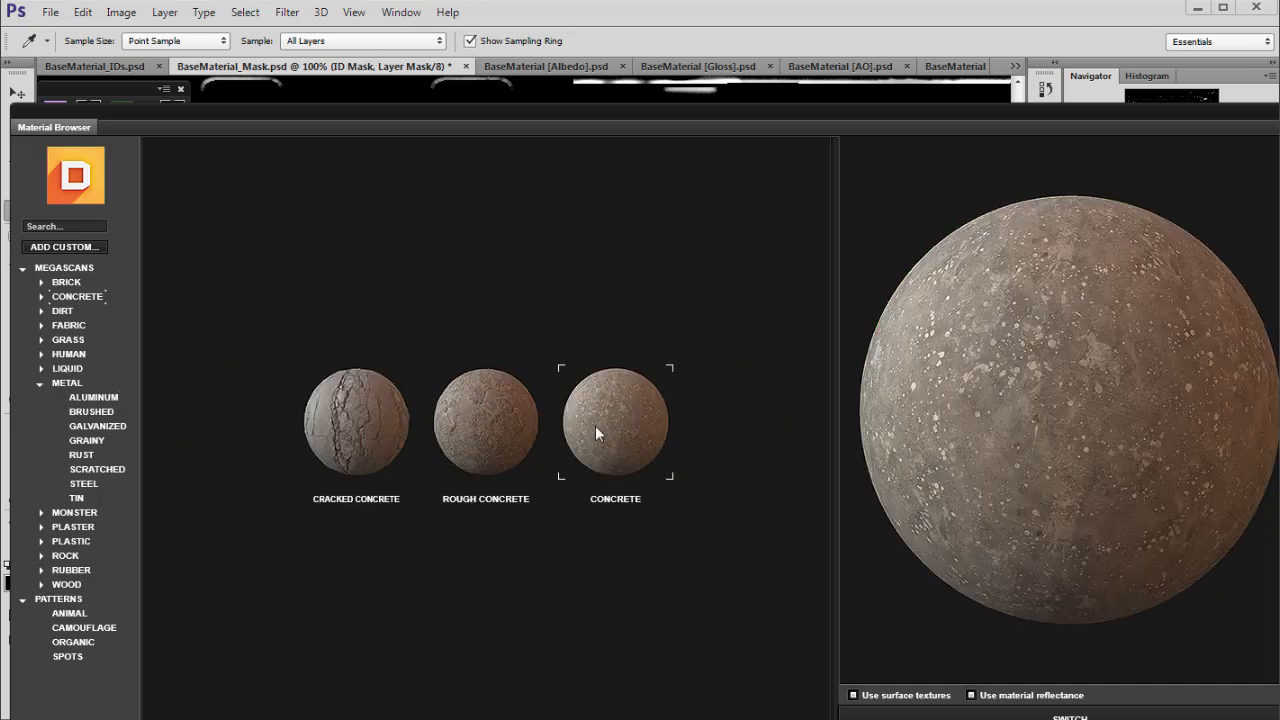
{"action": "left_click", "coordinate": [473, 427]}
{"action": "left_click", "coordinate": [1032, 715]}
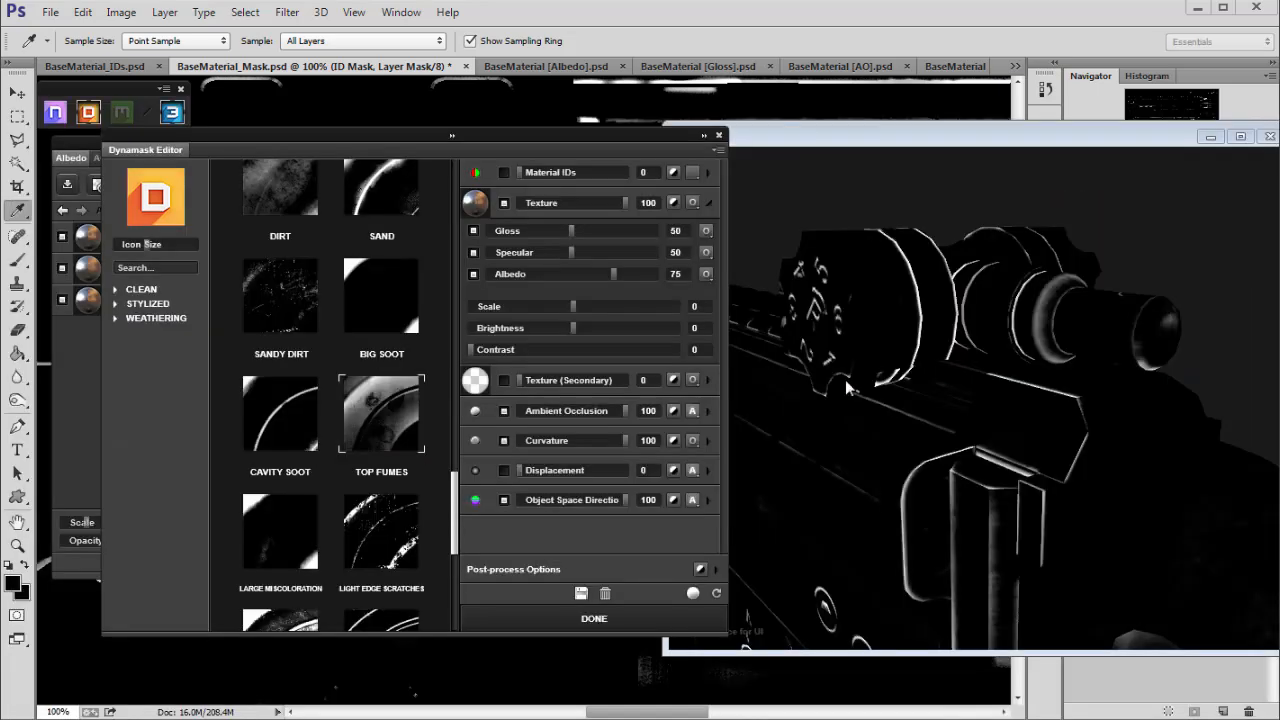
Inspect the concrete-based mask around the rear sight and raise the mask texture's contrast moderately.
{"action": "left_click", "coordinate": [966, 368]}
{"action": "scroll", "coordinate": [968, 368], "scroll_direction": "down", "scroll_amount": 3}
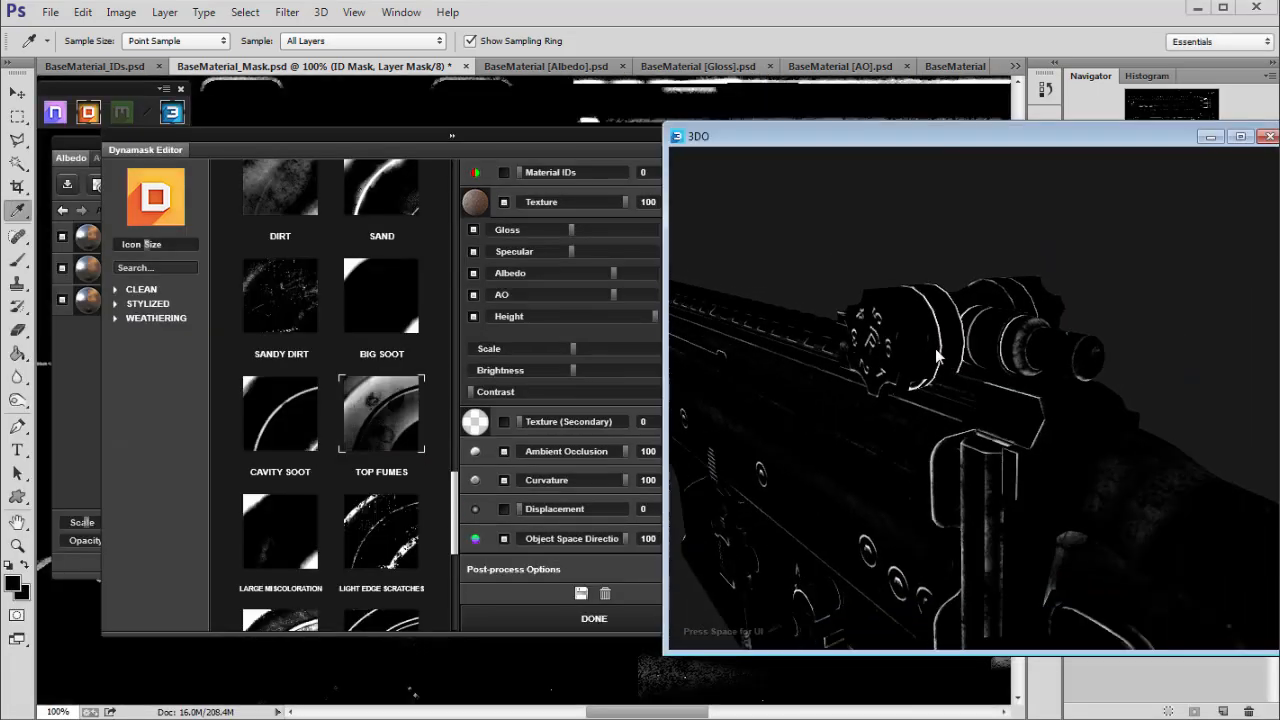
{"action": "scroll", "coordinate": [940, 357], "scroll_direction": "up", "scroll_amount": 3}
{"action": "scroll", "coordinate": [998, 380], "scroll_direction": "down", "scroll_amount": 4}
{"action": "left_click_drag", "start_coordinate": [966, 362], "coordinate": [934, 352]}
{"action": "scroll", "coordinate": [946, 344], "scroll_direction": "up", "scroll_amount": 4}
{"action": "scroll", "coordinate": [1014, 308], "scroll_direction": "up", "scroll_amount": 2}
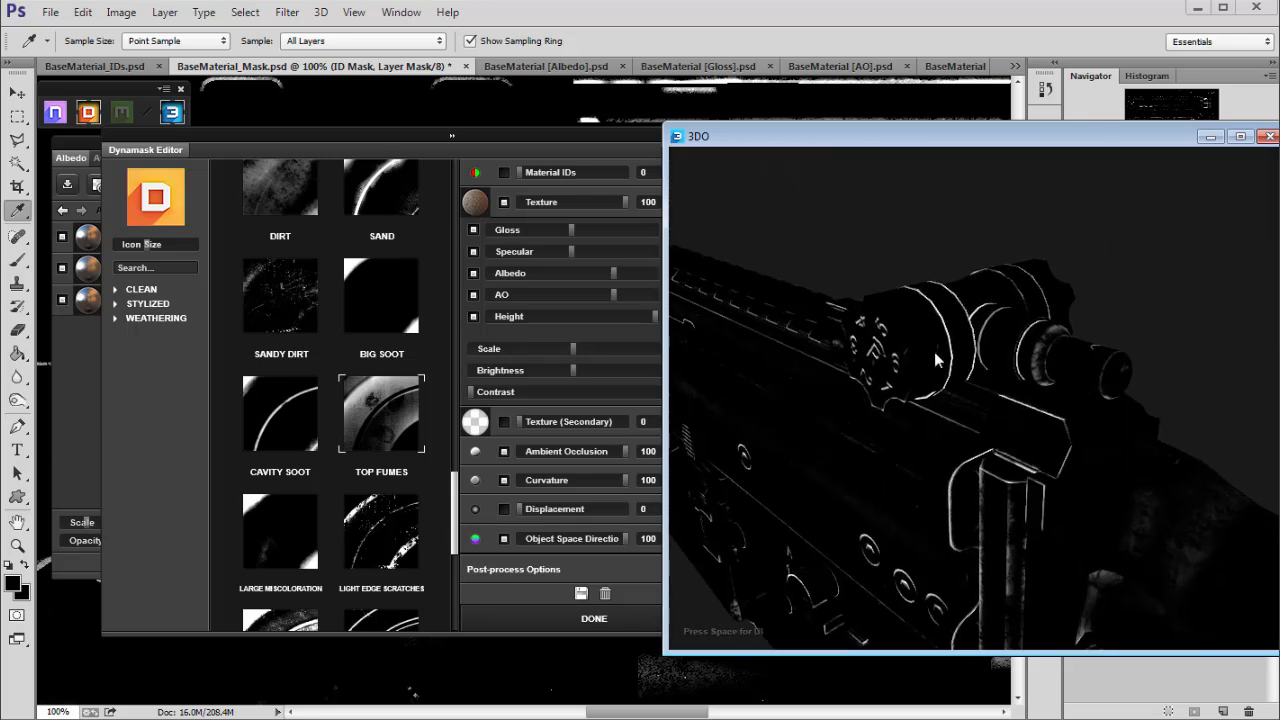
{"action": "left_click", "coordinate": [532, 592]}
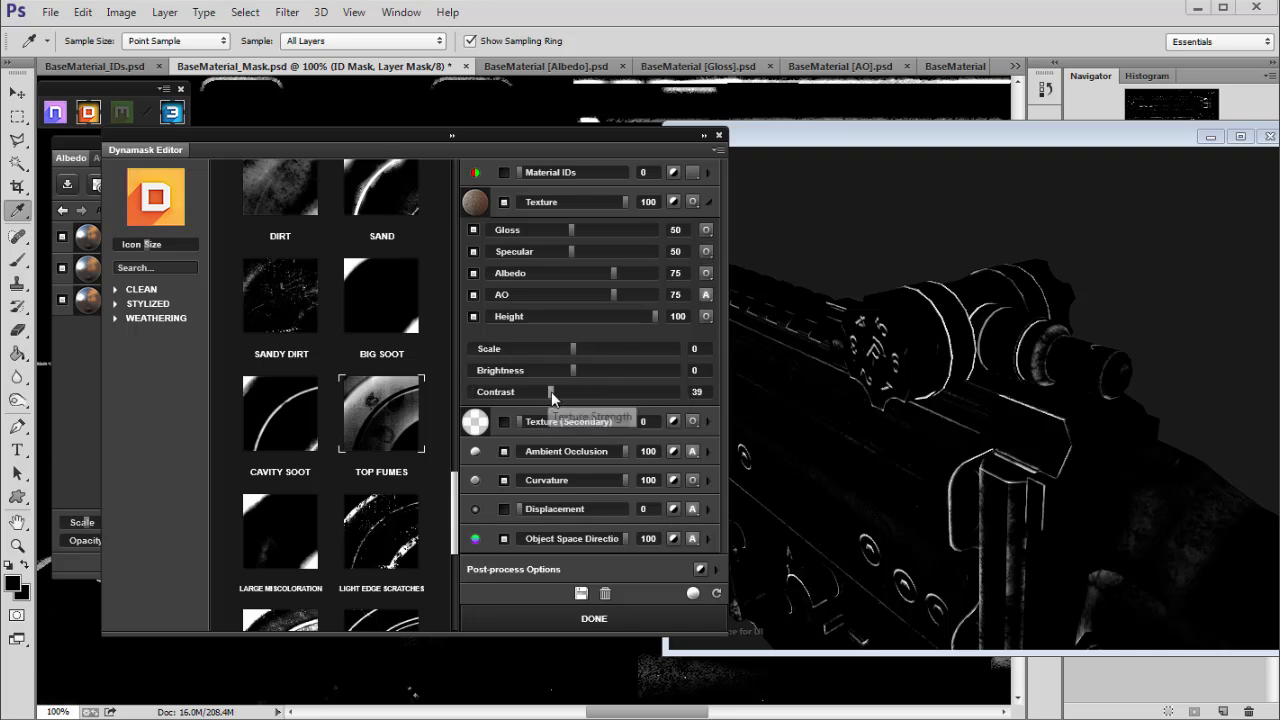
{"action": "left_click_drag", "start_coordinate": [551, 391], "coordinate": [543, 390]}
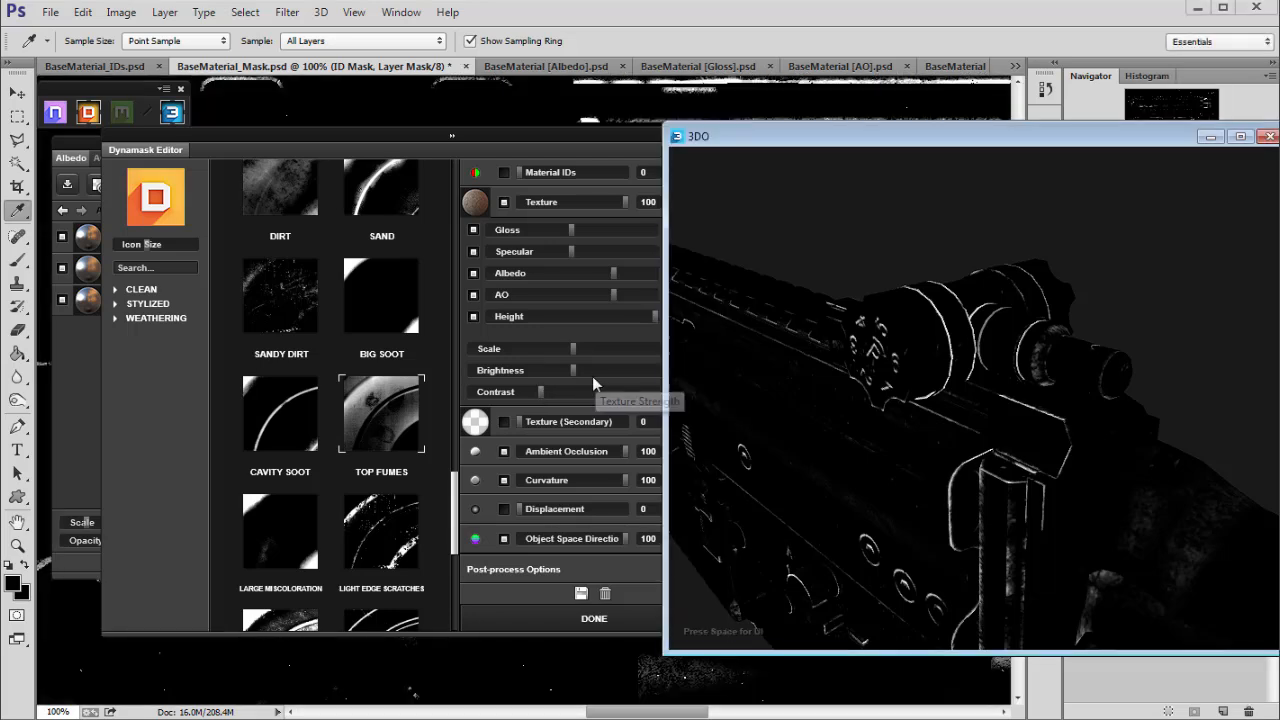
Set the mask's post-process brightness to 4 and tightness to 34, check the result across the rifle, and apply the mask.
{"action": "left_click_drag", "start_coordinate": [565, 131], "coordinate": [559, 119]}
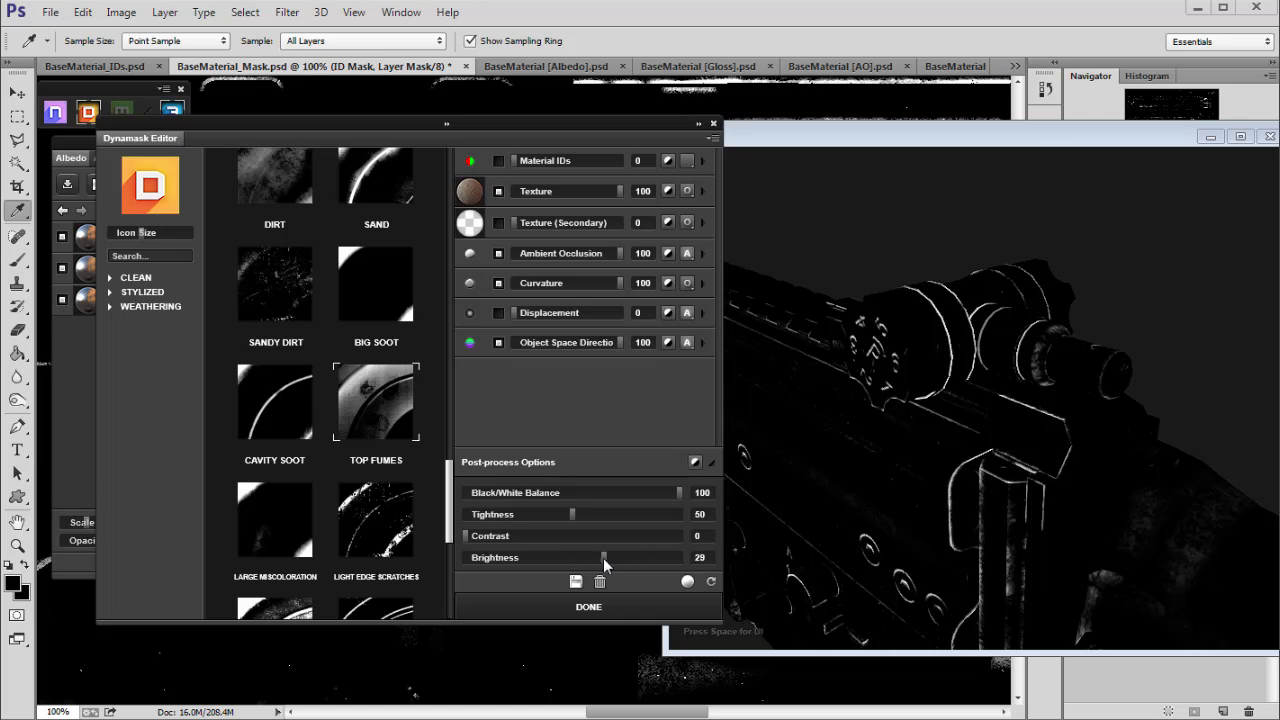
{"action": "left_click_drag", "start_coordinate": [601, 558], "coordinate": [538, 513]}
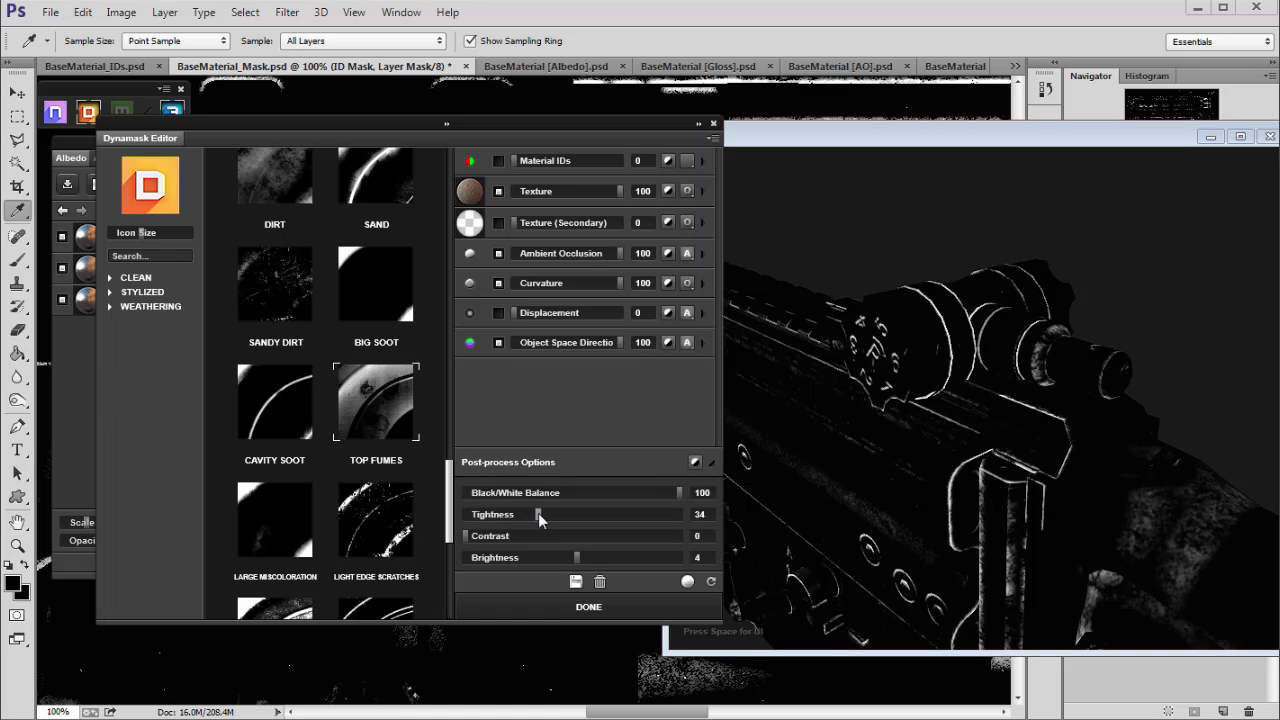
{"action": "scroll", "coordinate": [913, 395], "scroll_direction": "down", "scroll_amount": 4}
{"action": "mouse_move", "coordinate": [913, 395]}
{"action": "left_mouse_down"}
{"action": "mouse_move", "coordinate": [938, 366]}
{"action": "mouse_move", "coordinate": [935, 392]}
{"action": "left_mouse_up"}
{"action": "left_click", "coordinate": [562, 130]}
{"action": "left_click", "coordinate": [594, 607]}
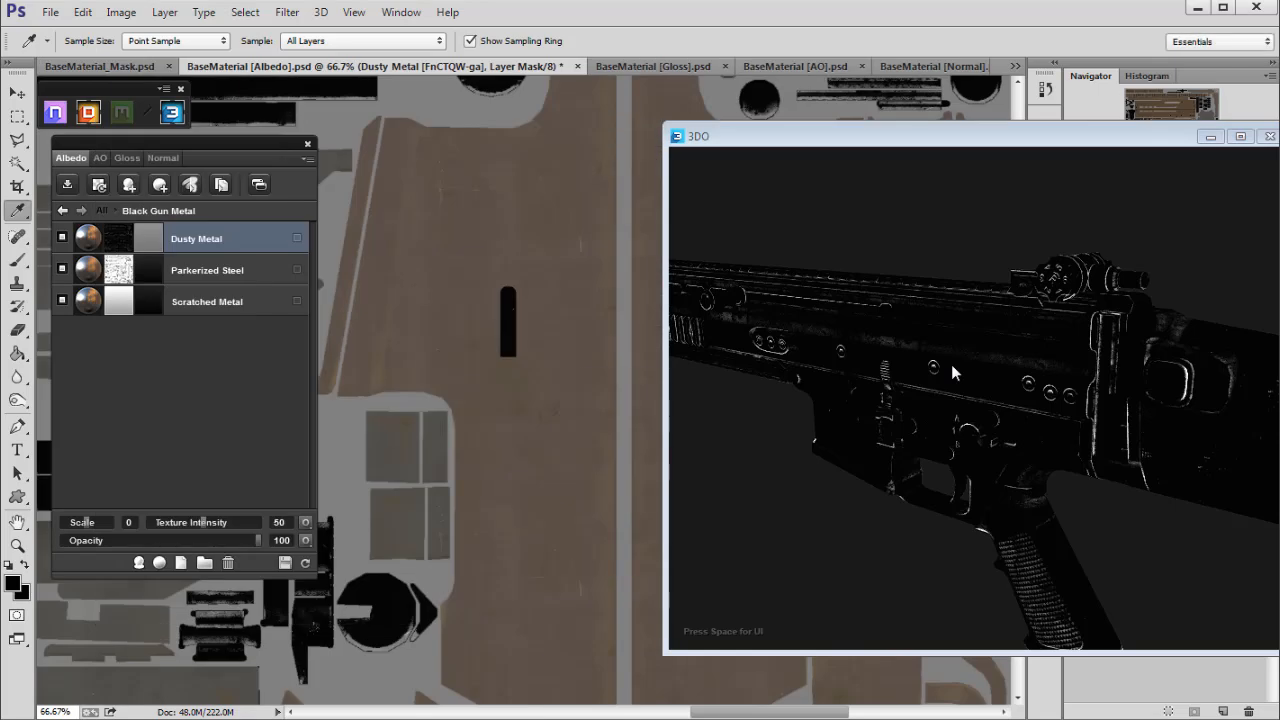
Review the receiver and stock up close, and browse the composite plastics for a new material, comparing Grainy Plastic with Dark Grainy Plastic.
{"action": "scroll", "coordinate": [900, 382], "scroll_direction": "up", "scroll_amount": 5}
{"action": "left_click_drag", "start_coordinate": [900, 382], "coordinate": [1106, 492]}
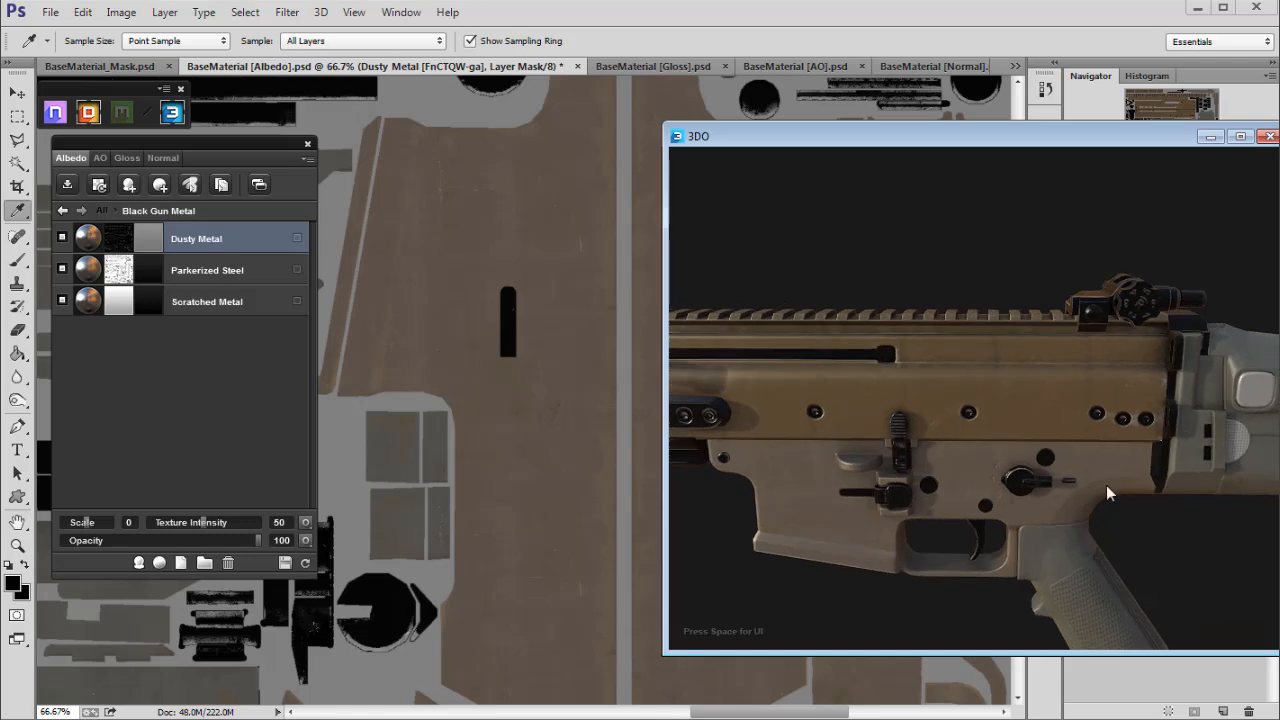
{"action": "left_click_drag", "start_coordinate": [814, 466], "coordinate": [915, 427]}
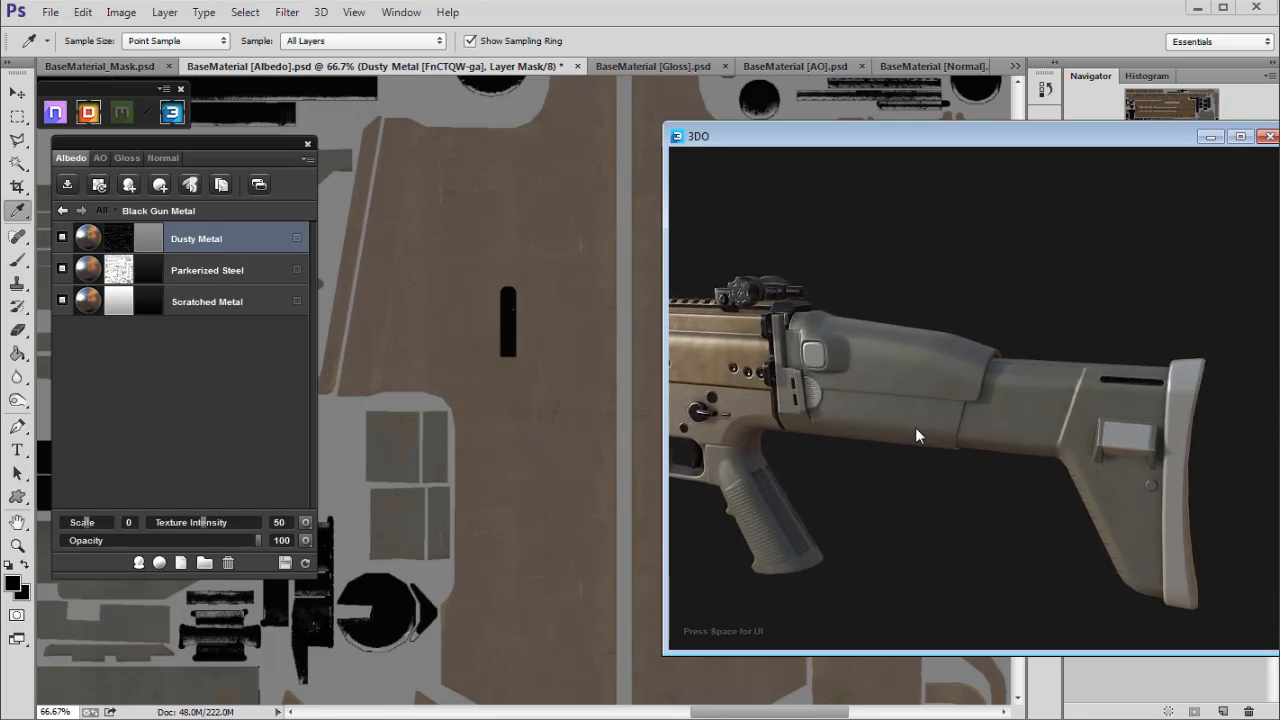
{"action": "left_click", "coordinate": [62, 210]}
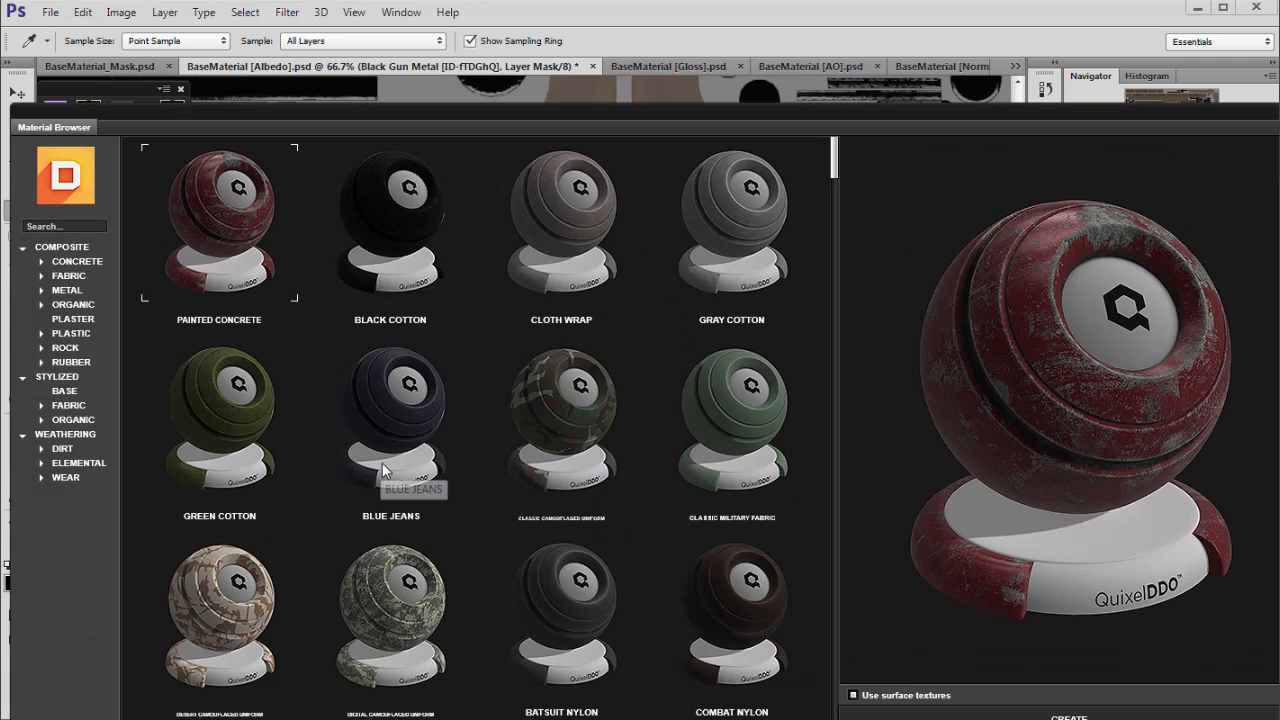
{"action": "left_click", "coordinate": [70, 334]}
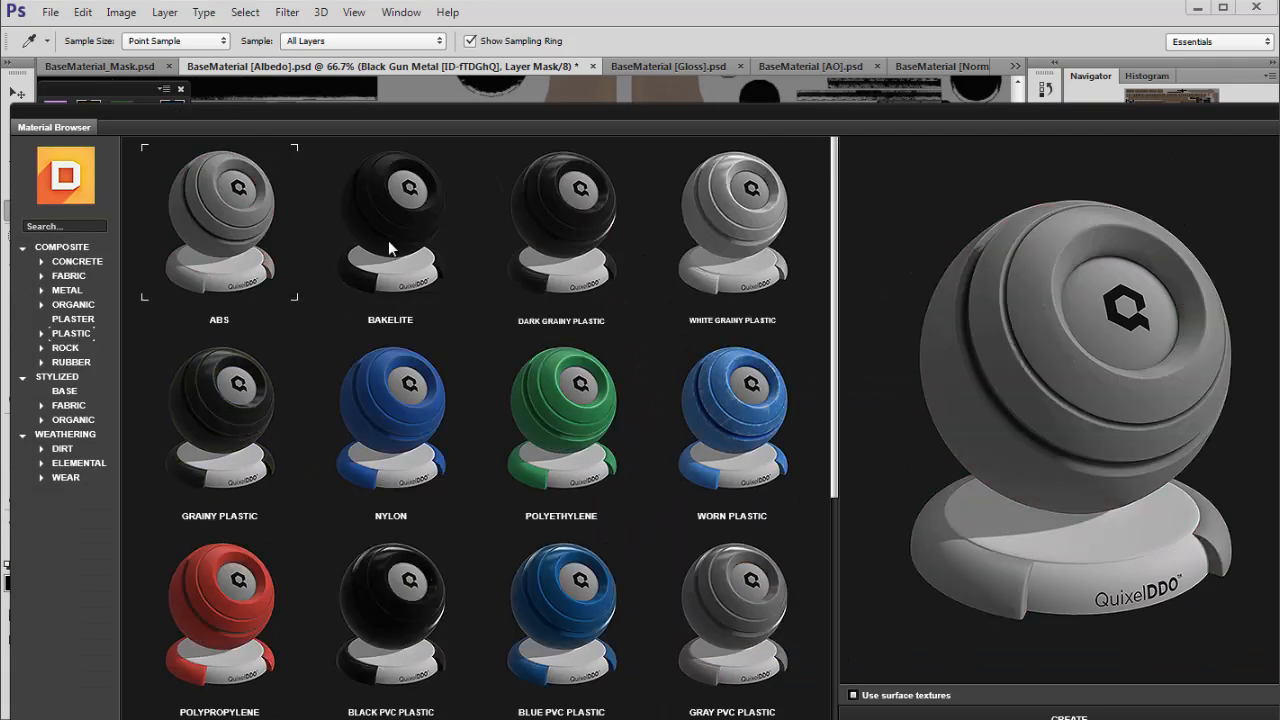
{"action": "left_click_drag", "start_coordinate": [836, 192], "coordinate": [799, 486]}
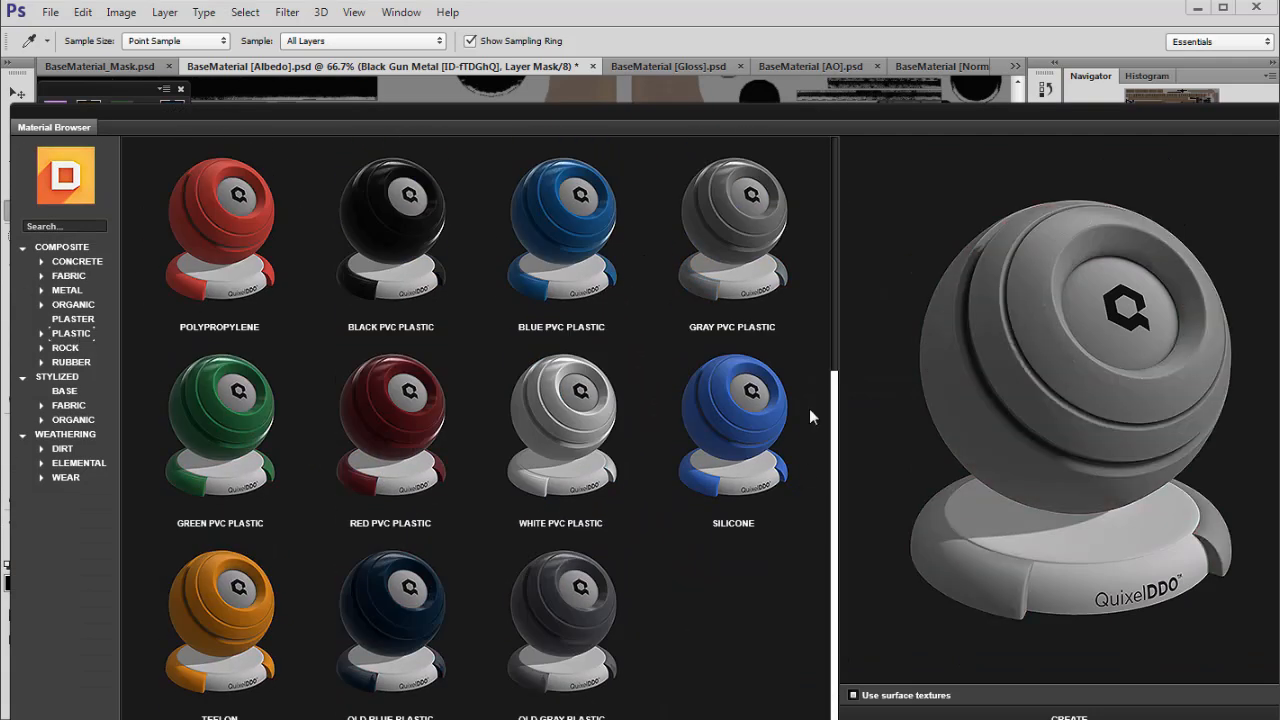
{"action": "left_click_drag", "start_coordinate": [809, 418], "coordinate": [800, 147]}
{"action": "left_click", "coordinate": [212, 422]}
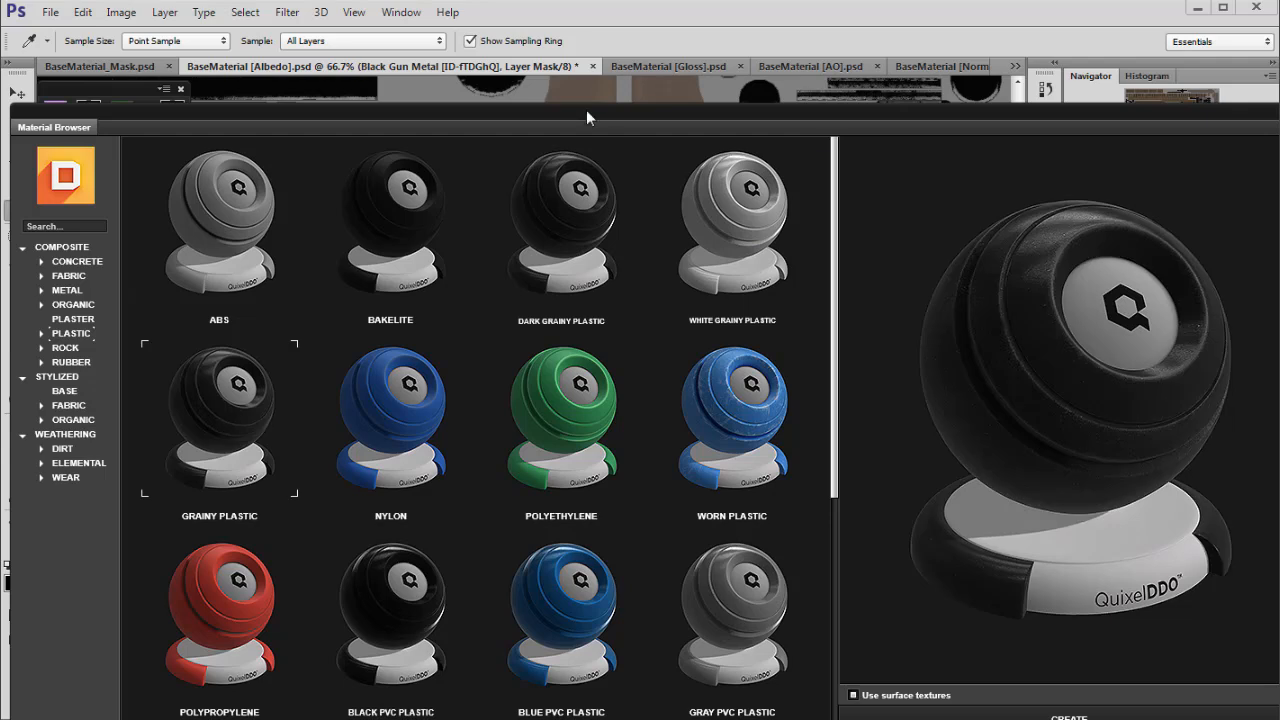
{"action": "left_click_drag", "start_coordinate": [586, 111], "coordinate": [595, 100]}
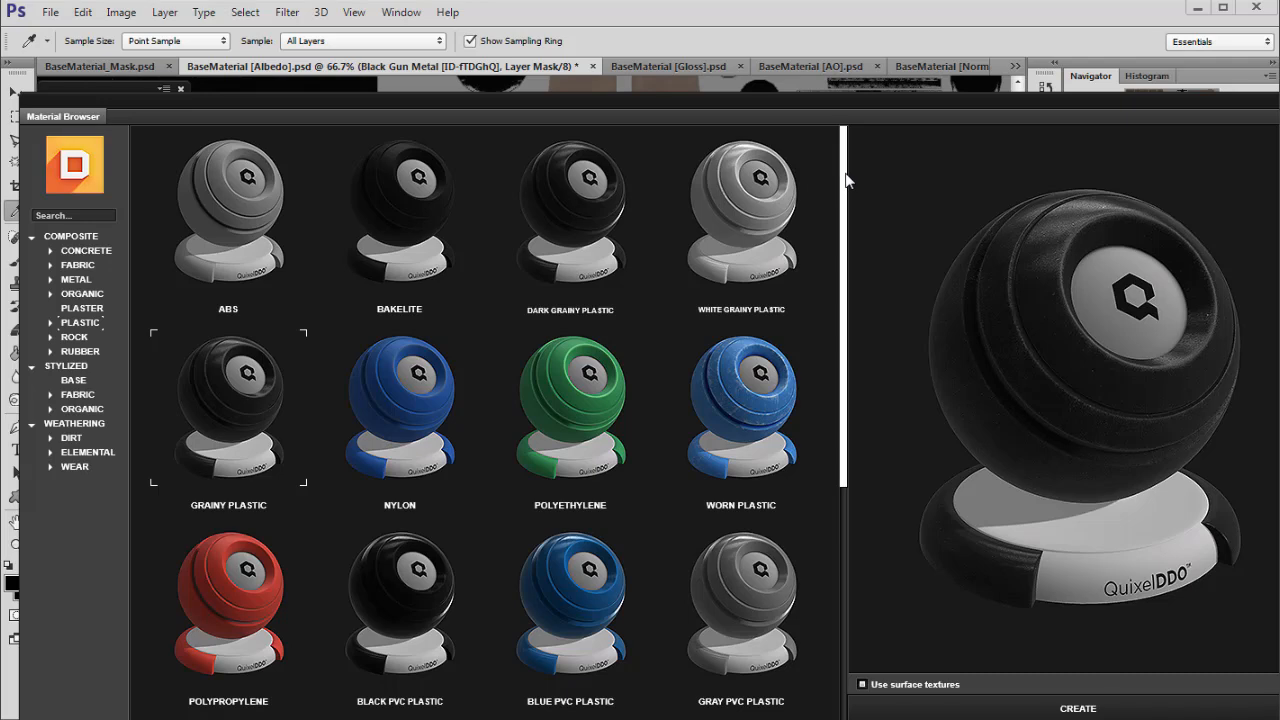
{"action": "left_click", "coordinate": [451, 220]}
{"action": "left_click", "coordinate": [585, 217]}
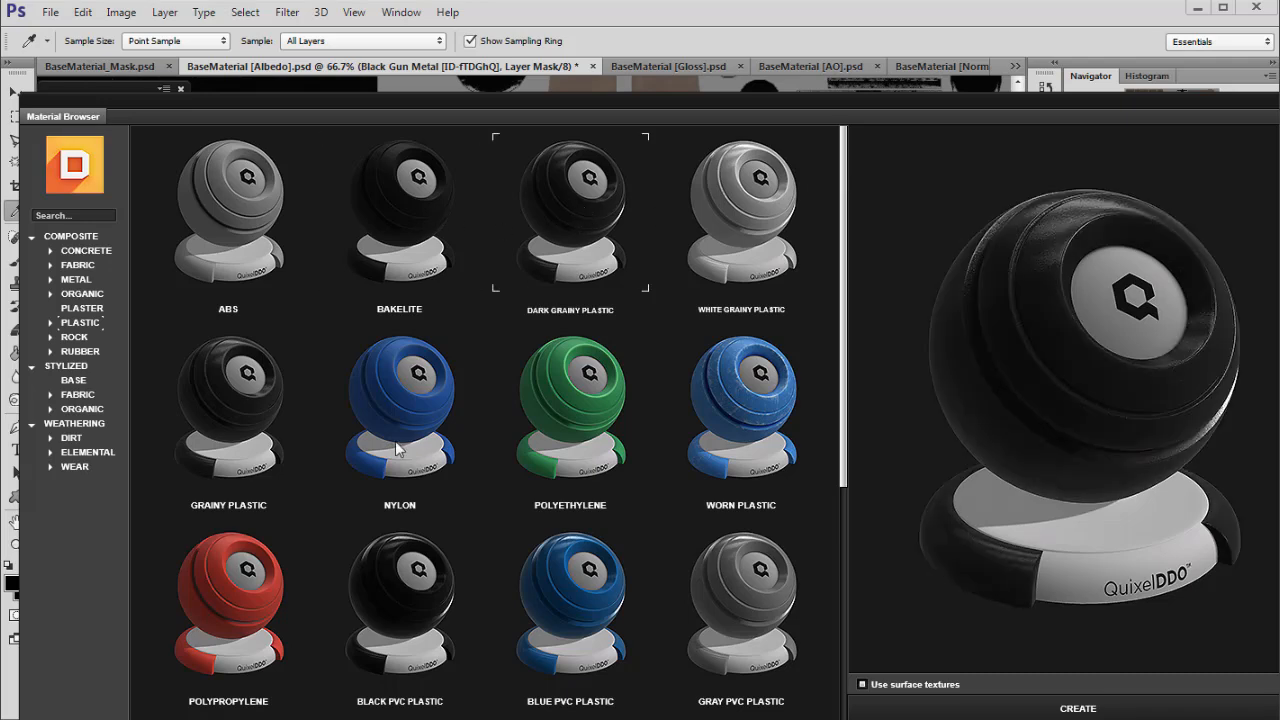
{"action": "left_click", "coordinate": [258, 475]}
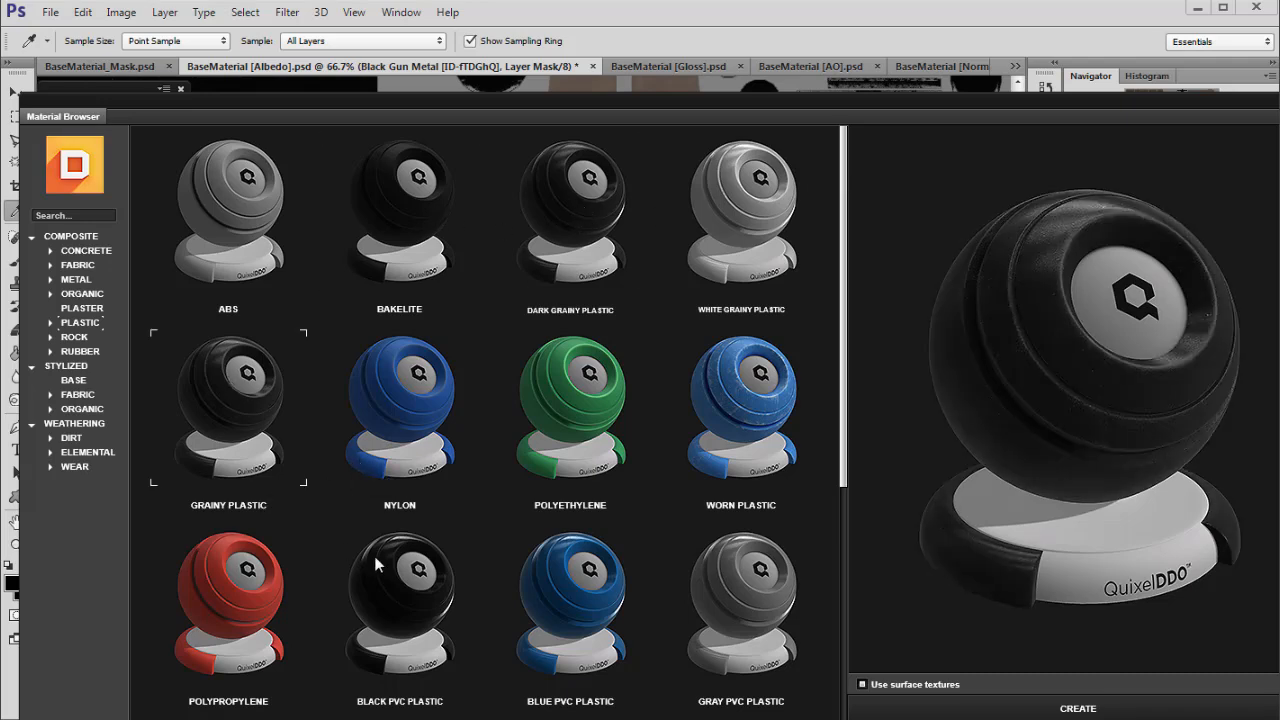
Search the material browser for "rubb" and preview Synthetic Rubber, Worn Rubber and Black Rubber.
{"action": "left_click", "coordinate": [71, 214]}
{"action": "type", "text": "rubb"}
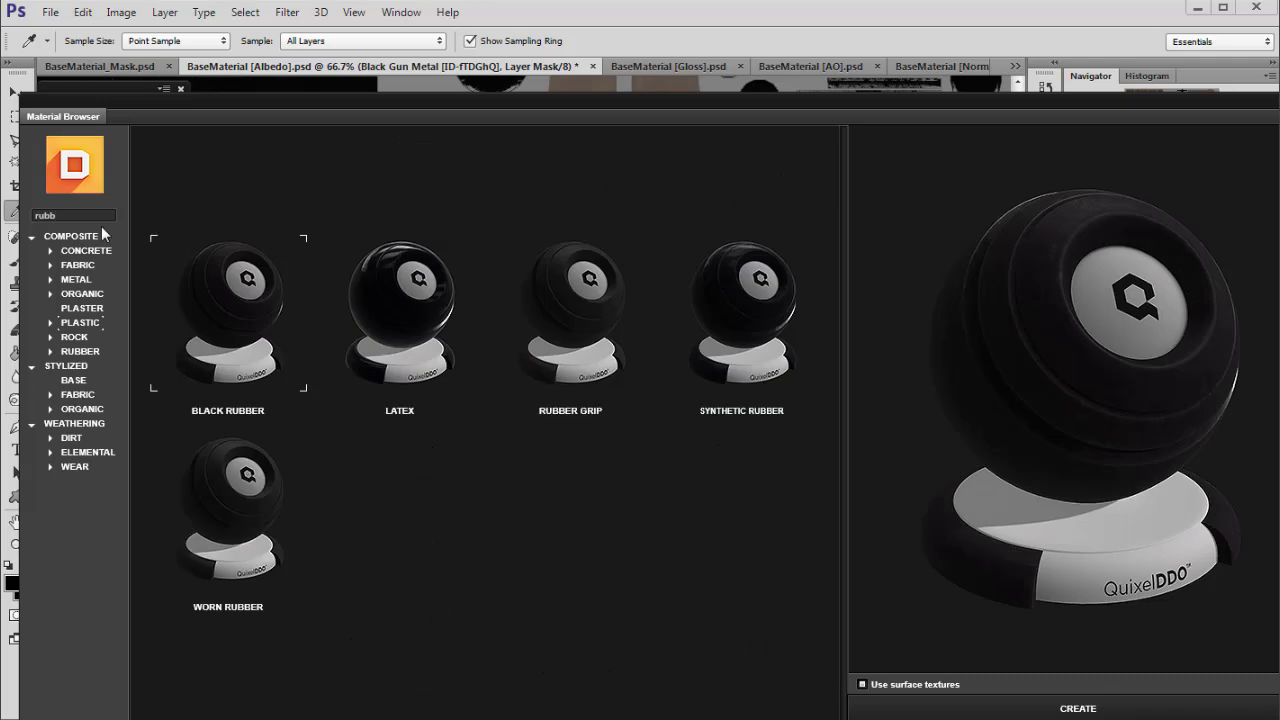
{"action": "left_click", "coordinate": [730, 325]}
{"action": "left_click", "coordinate": [246, 478]}
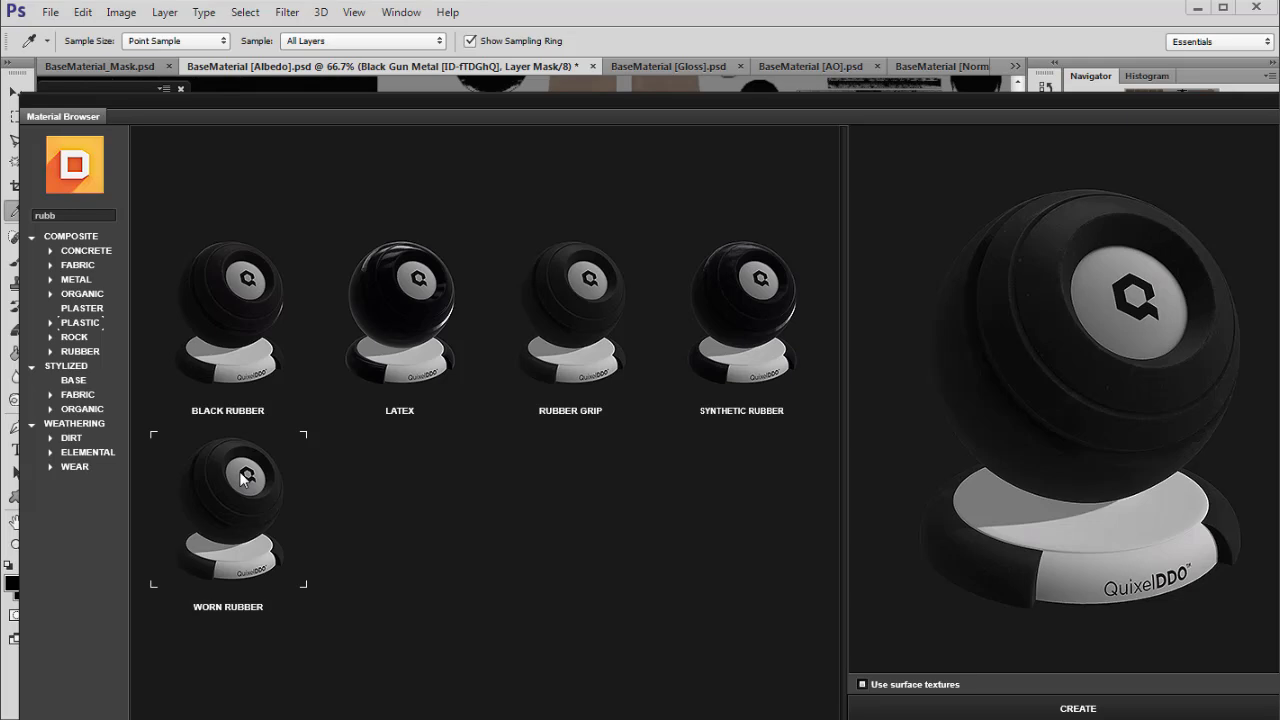
{"action": "left_click", "coordinate": [740, 306]}
{"action": "left_click", "coordinate": [250, 312]}
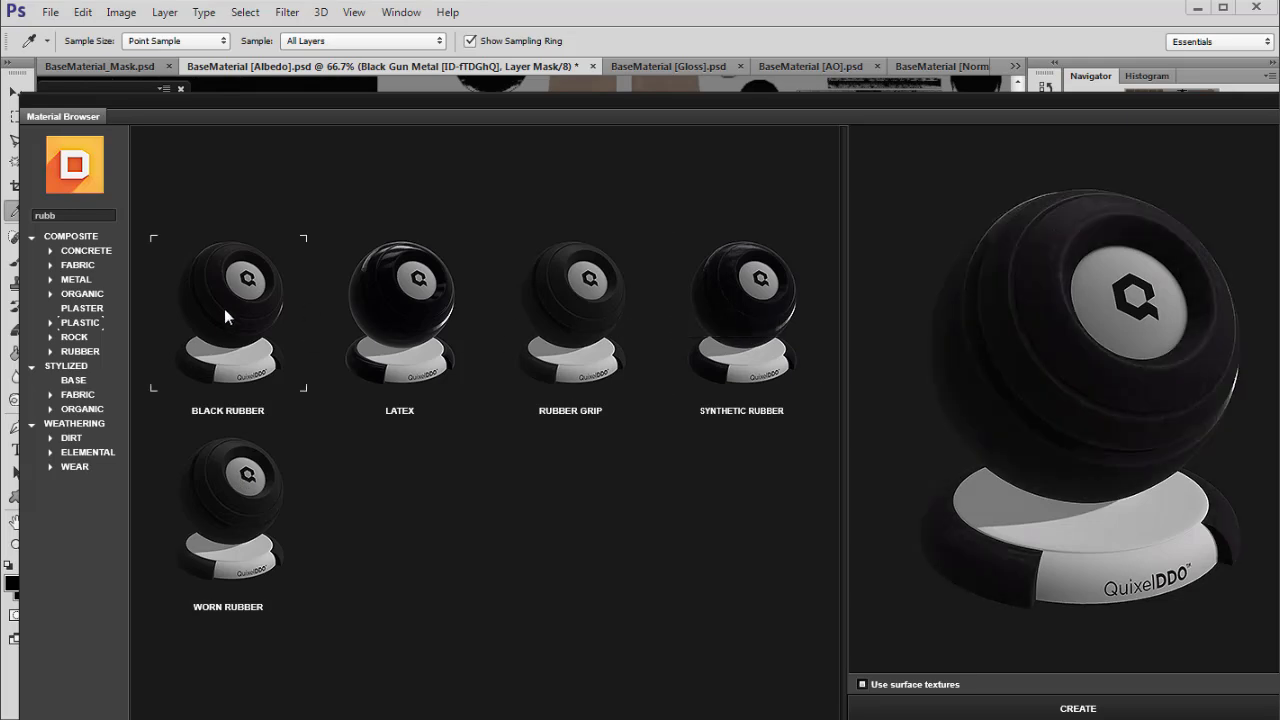
Search for "plasti", create the Grainy Plastic material, and check its surface on the front sight and barrel.
{"action": "left_click_drag", "start_coordinate": [58, 218], "coordinate": [26, 214]}
{"action": "type", "text": "plasti"}
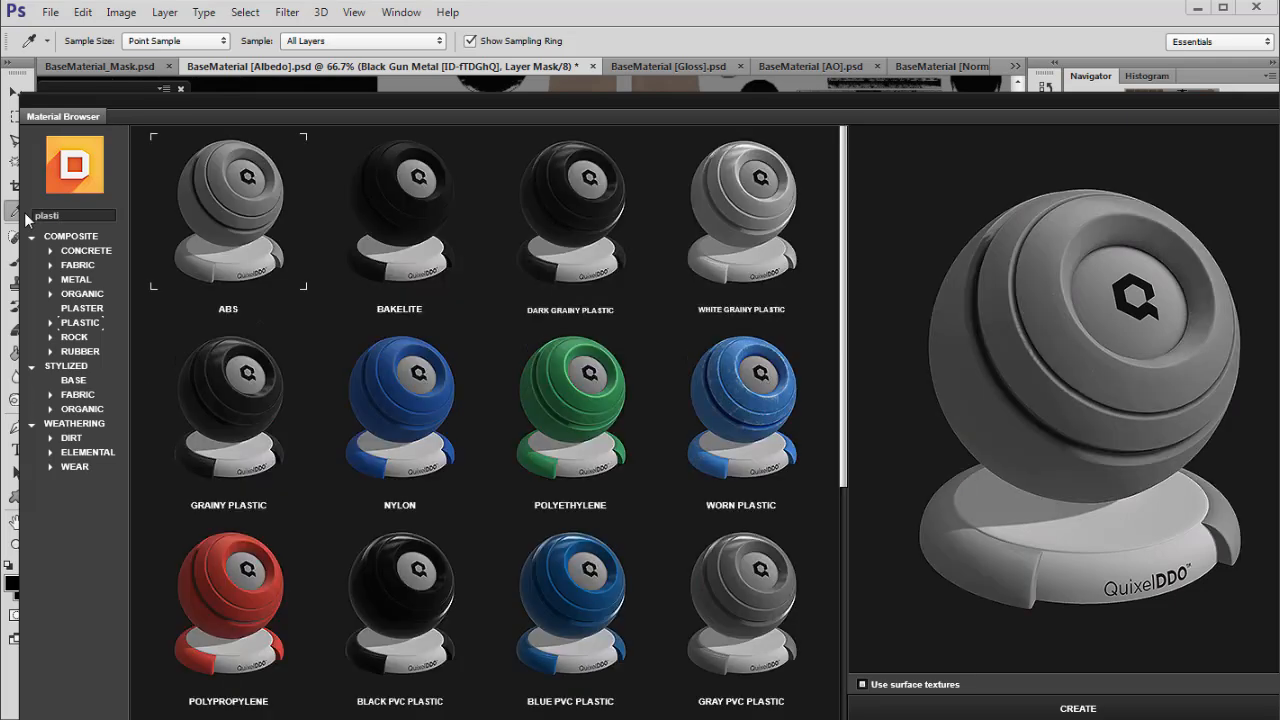
{"action": "left_click", "coordinate": [238, 423]}
{"action": "left_click", "coordinate": [1002, 706]}
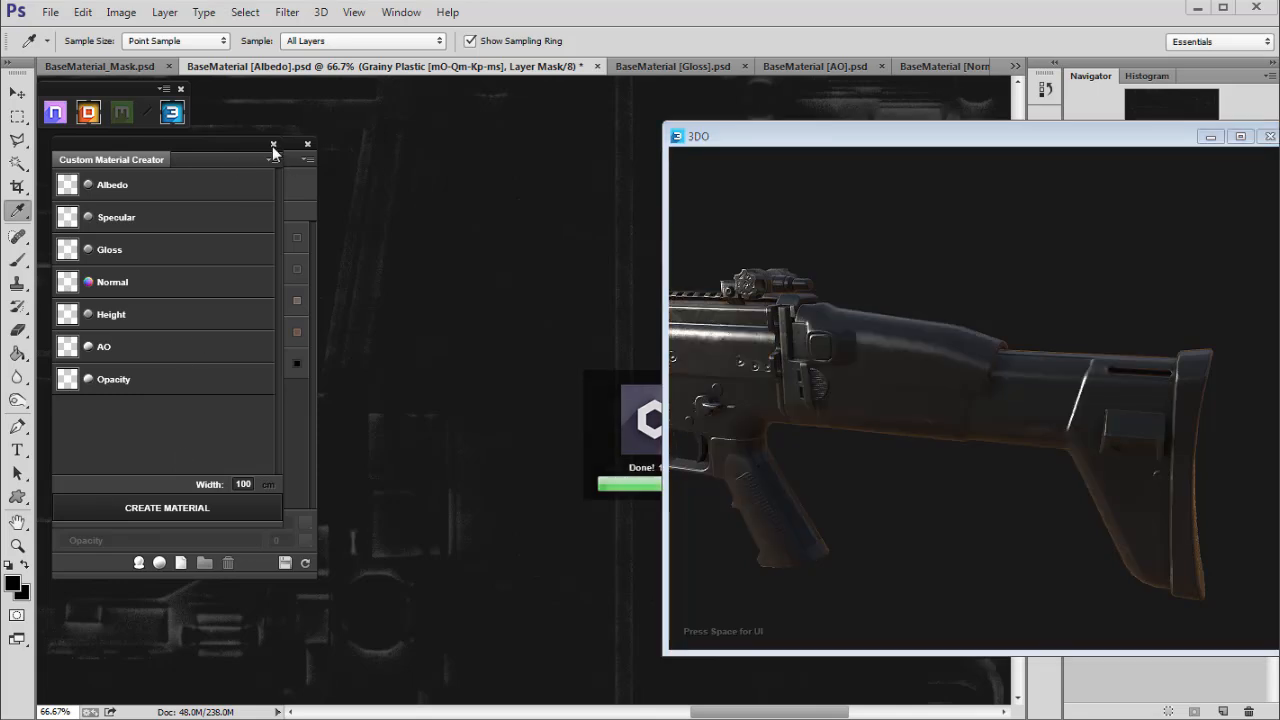
{"action": "scroll", "coordinate": [864, 395], "scroll_direction": "up", "scroll_amount": 2}
{"action": "left_click_drag", "start_coordinate": [864, 395], "coordinate": [923, 416]}
{"action": "scroll", "coordinate": [985, 355], "scroll_direction": "up", "scroll_amount": 5}
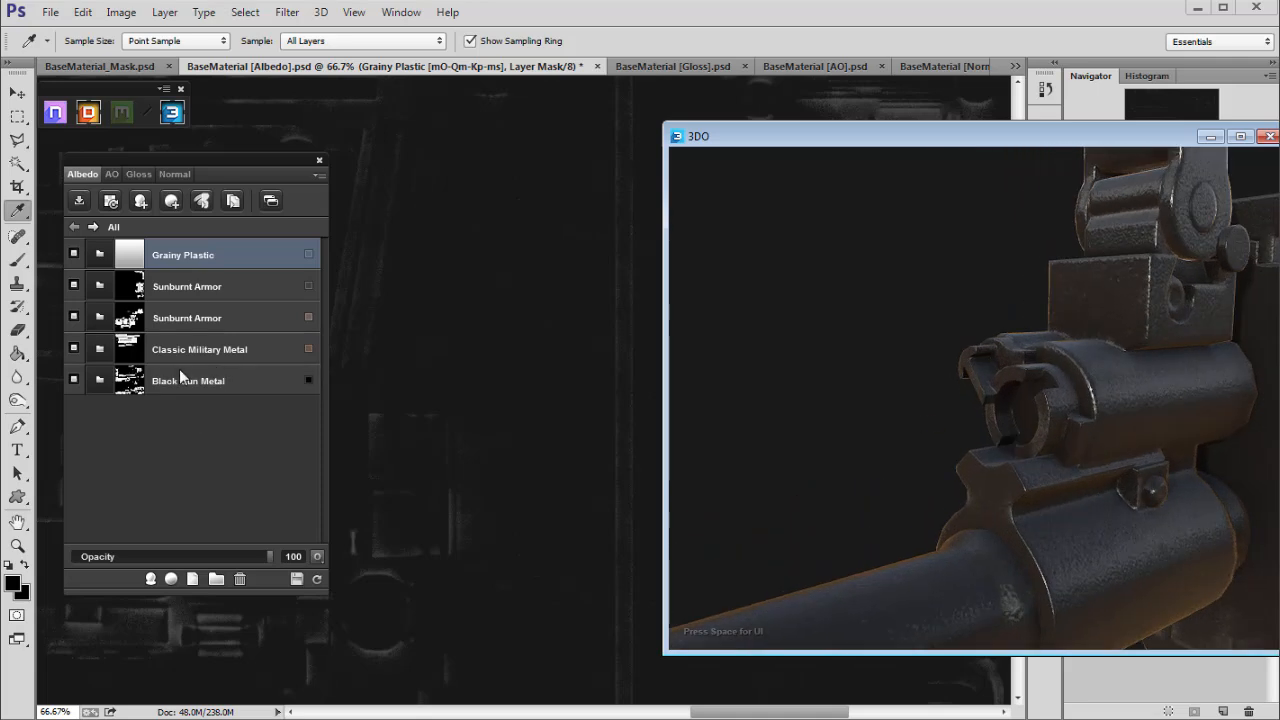
Open the Grainy Plastic group and set its Tarnish layer's texture intensity to 19 in the normal map.
{"action": "left_click", "coordinate": [103, 250]}
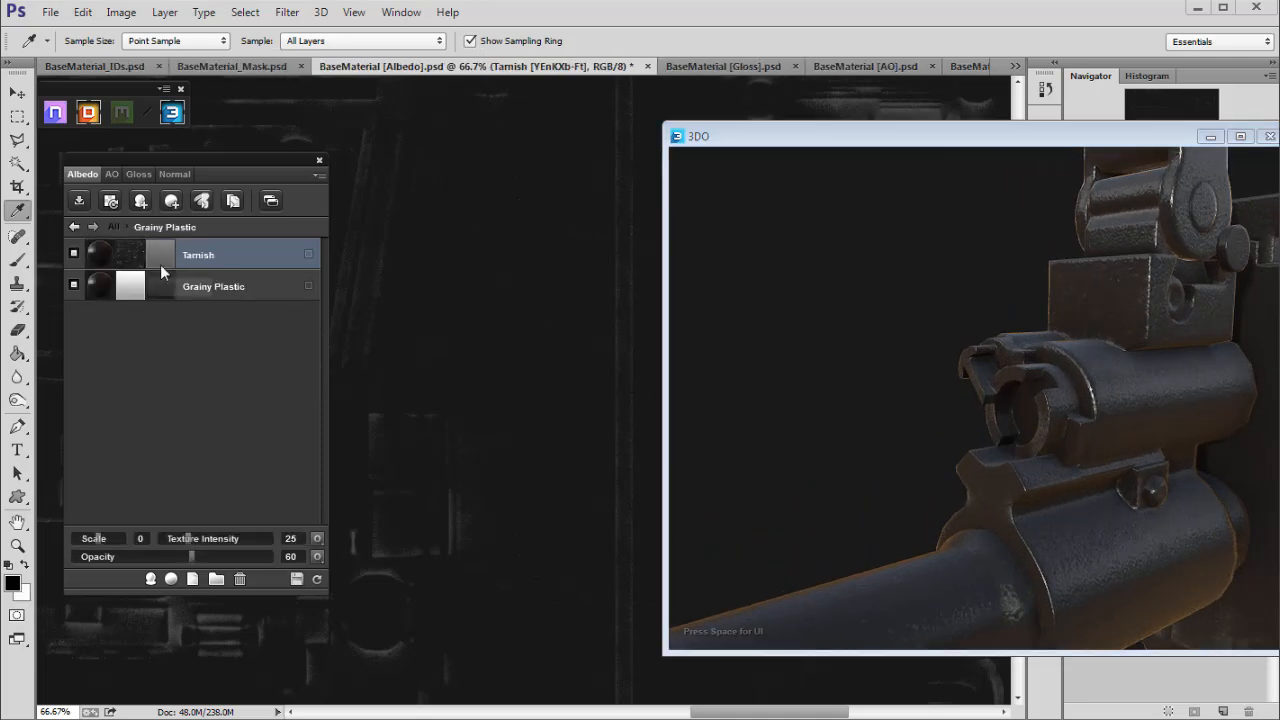
{"action": "left_click", "coordinate": [213, 285]}
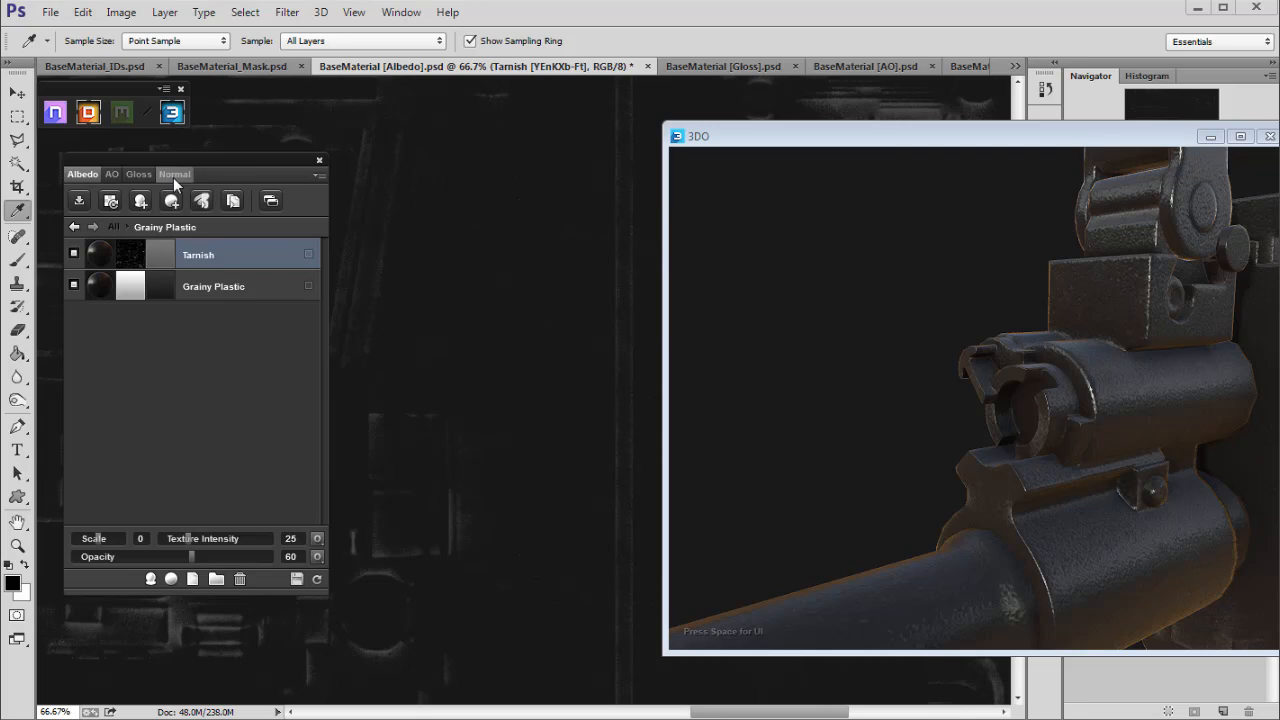
{"action": "left_click", "coordinate": [173, 175]}
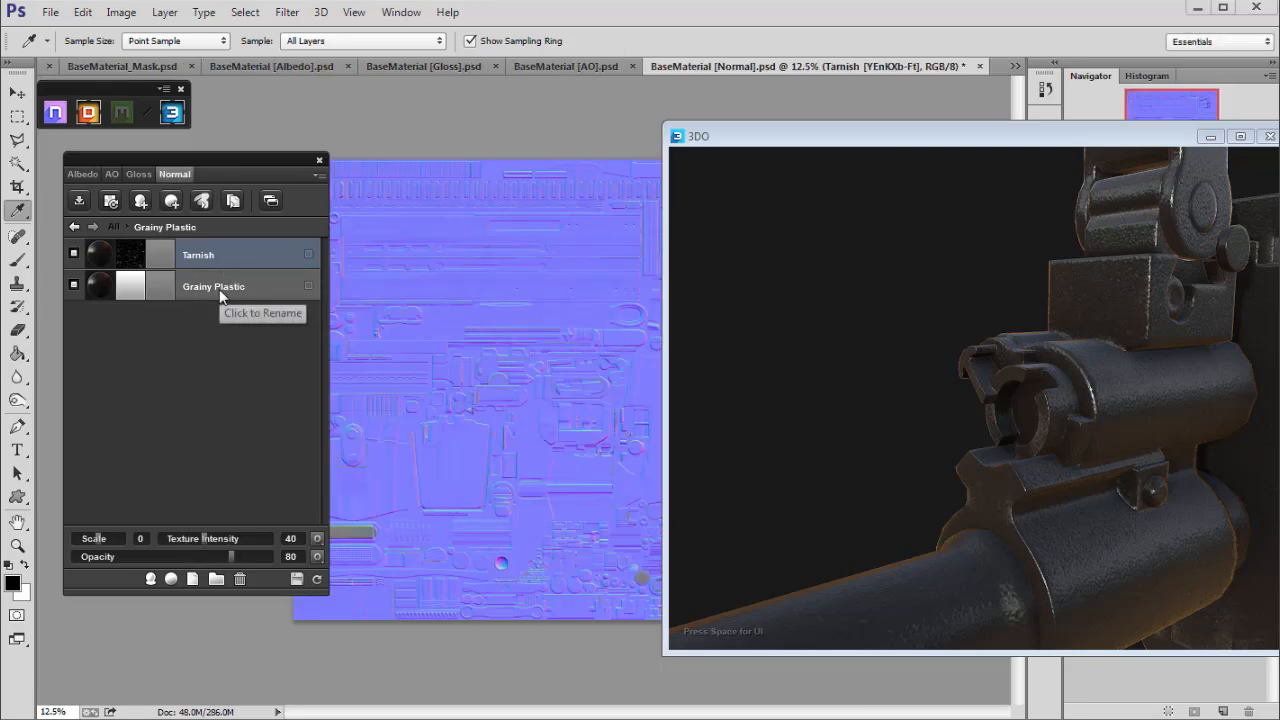
{"action": "left_click", "coordinate": [218, 289]}
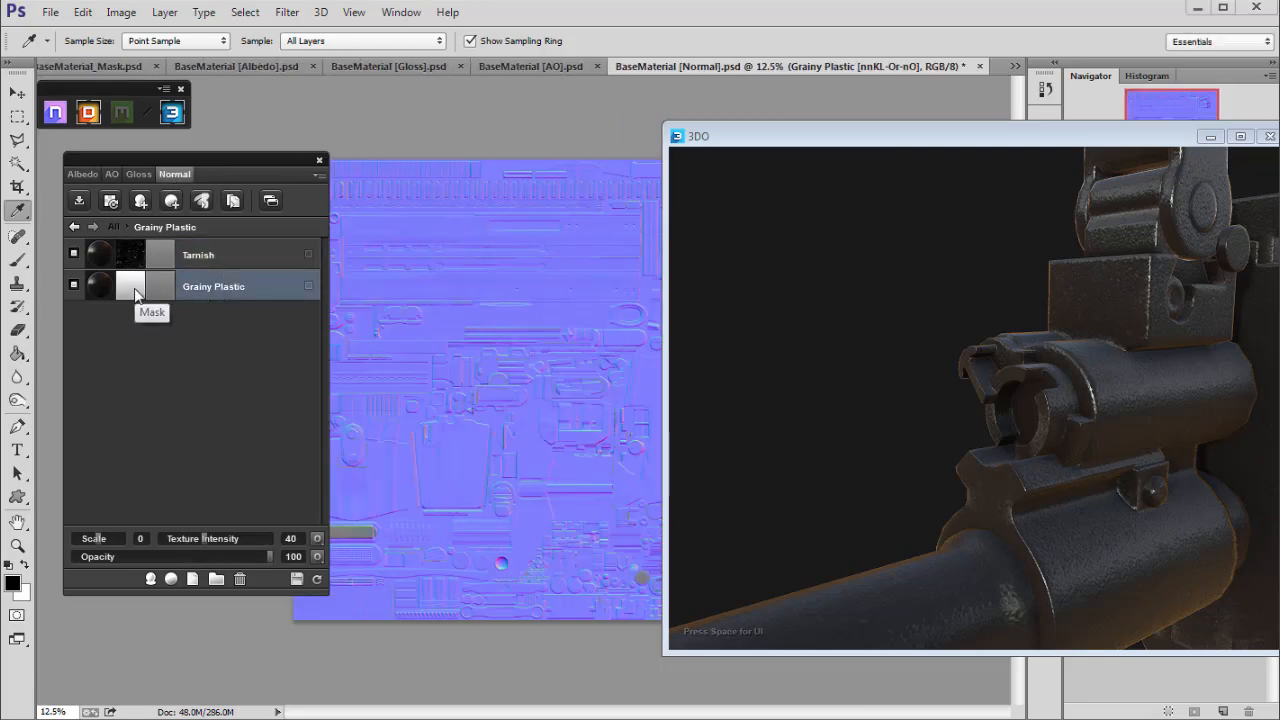
{"action": "left_click", "coordinate": [212, 254]}
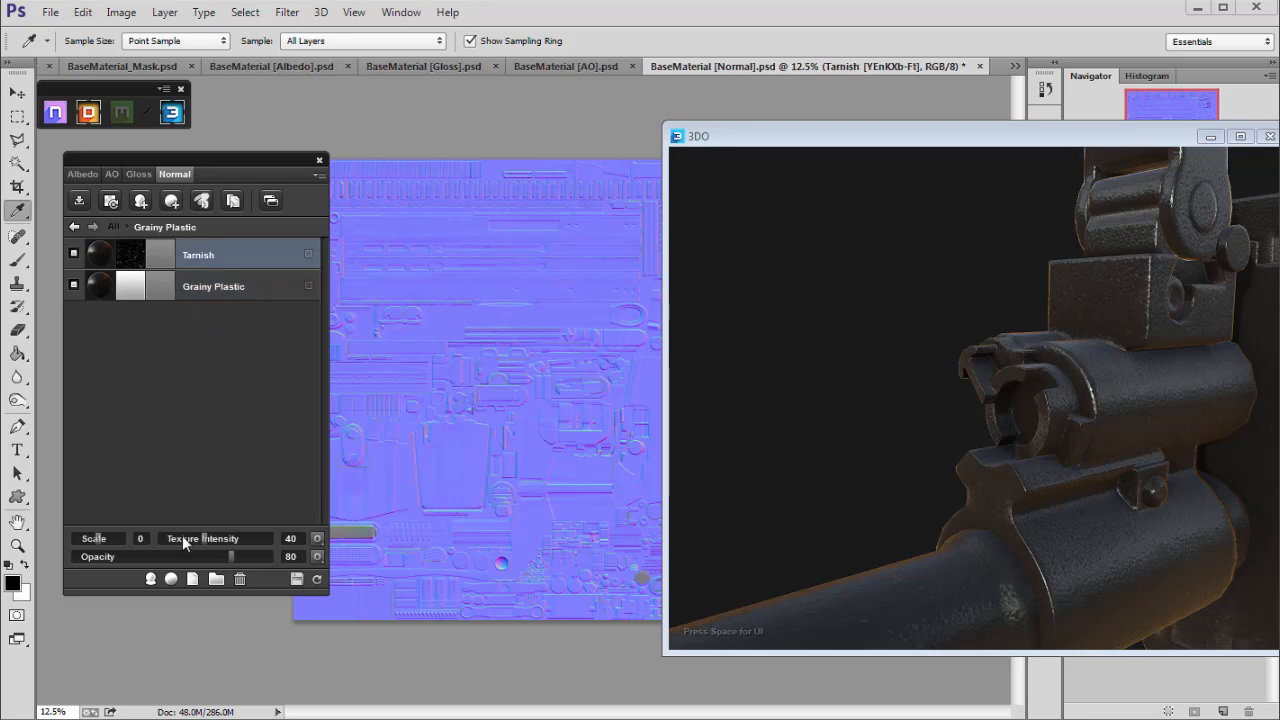
{"action": "left_click", "coordinate": [182, 537]}
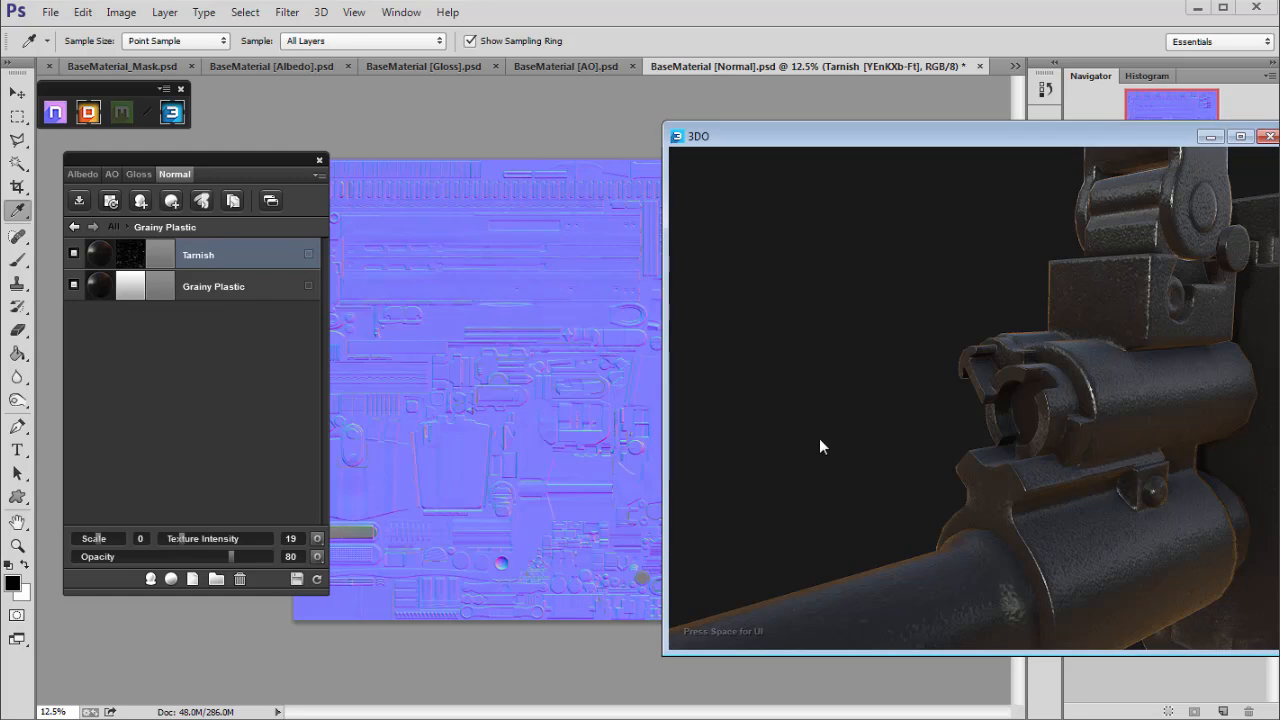
Check the gas block from the side and set the Grainy Plastic layer's normal map texture intensity to 9.
{"action": "mouse_move", "coordinate": [911, 448]}
{"action": "left_mouse_down"}
{"action": "mouse_move", "coordinate": [861, 437]}
{"action": "mouse_move", "coordinate": [903, 463]}
{"action": "left_mouse_up"}
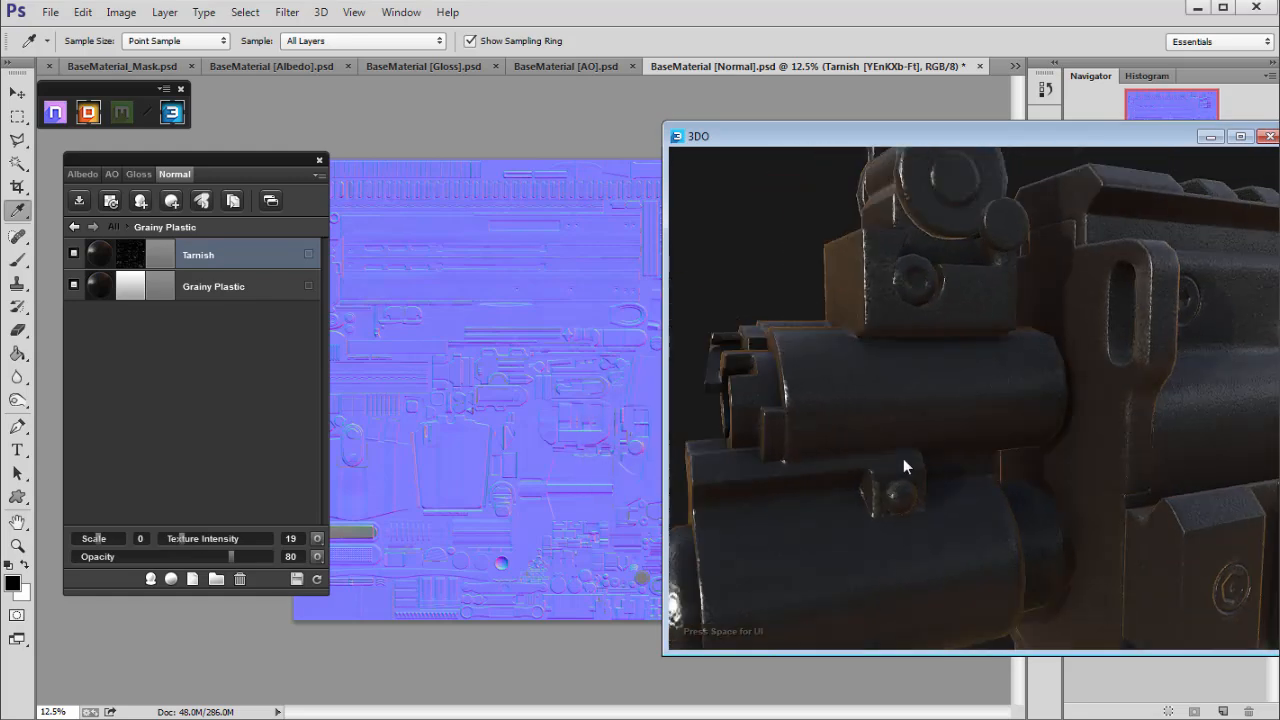
{"action": "left_click", "coordinate": [217, 287]}
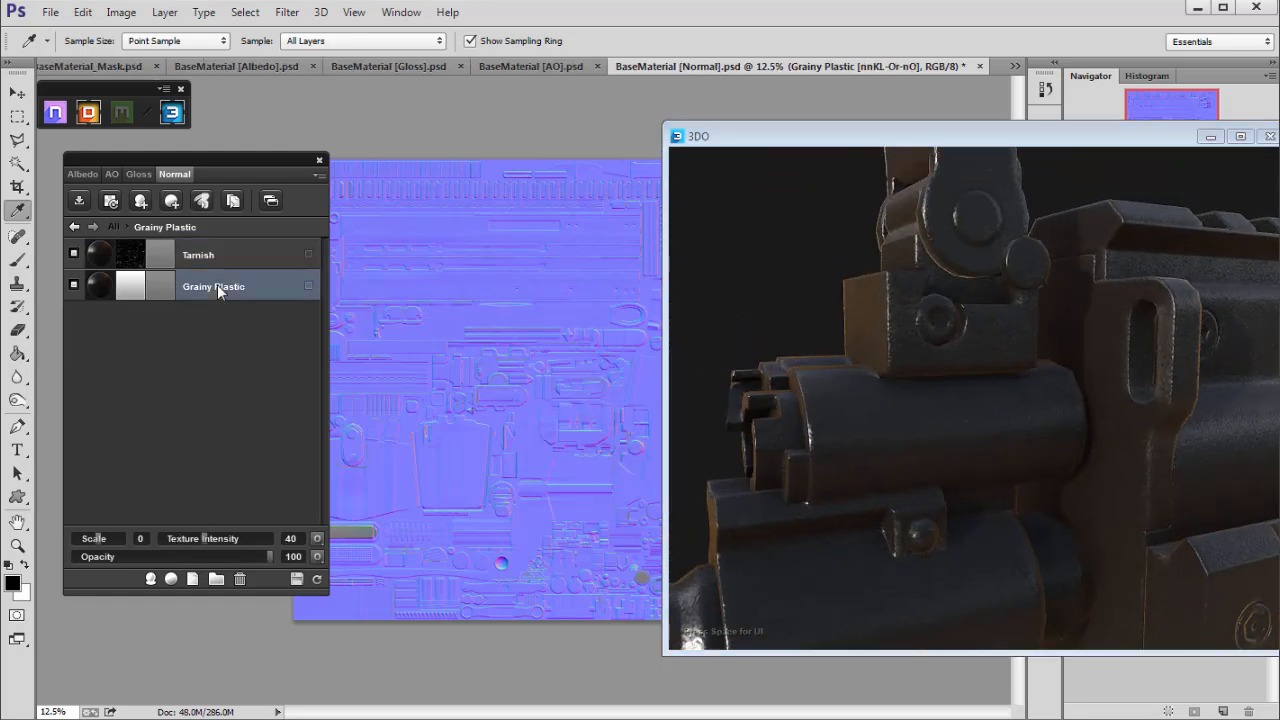
{"action": "left_click", "coordinate": [170, 539]}
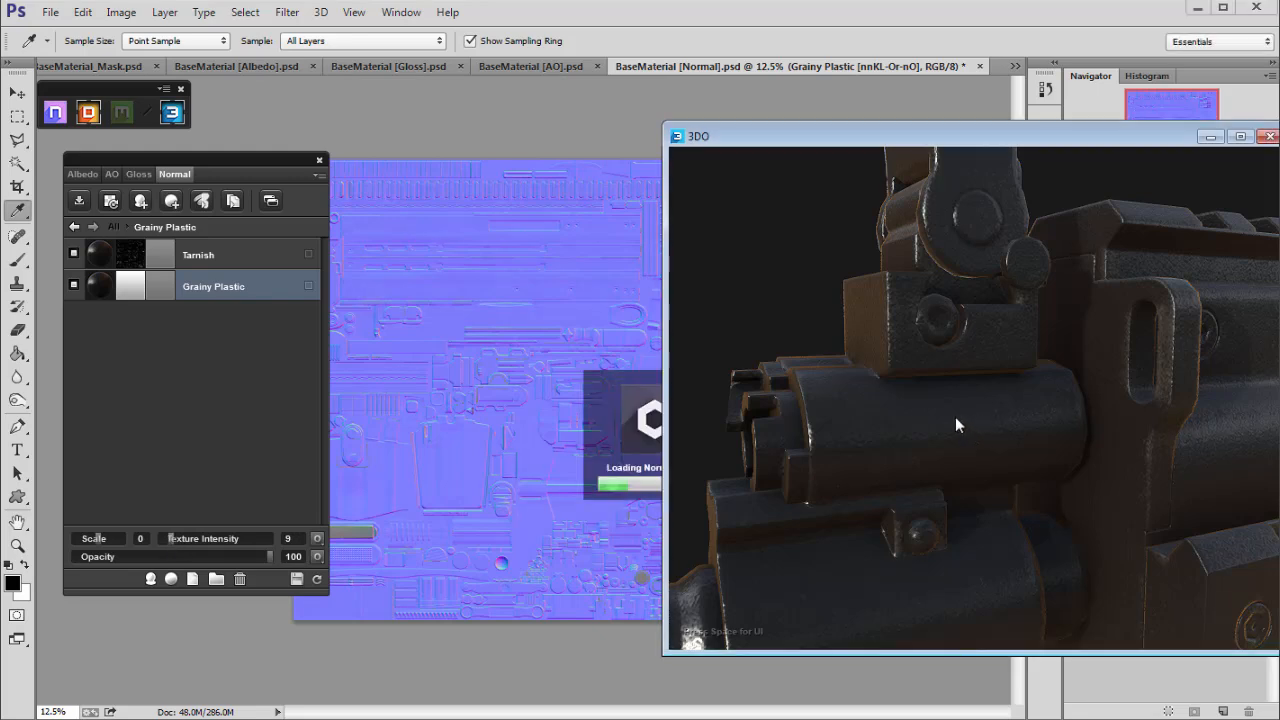
Switch to the albedo map, return to the full layer list, and view the Grainy Plastic group's material ID choices.
{"action": "left_click_drag", "start_coordinate": [953, 417], "coordinate": [932, 343]}
{"action": "left_click", "coordinate": [82, 174]}
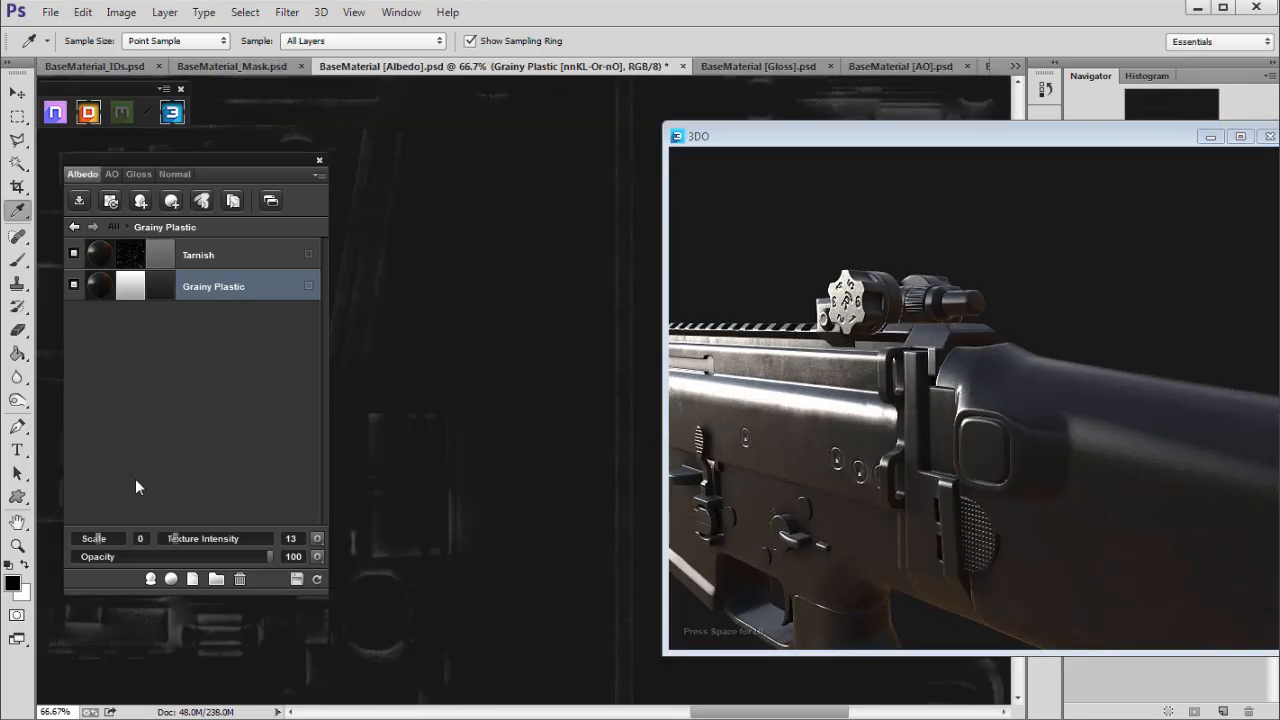
{"action": "left_click", "coordinate": [75, 228]}
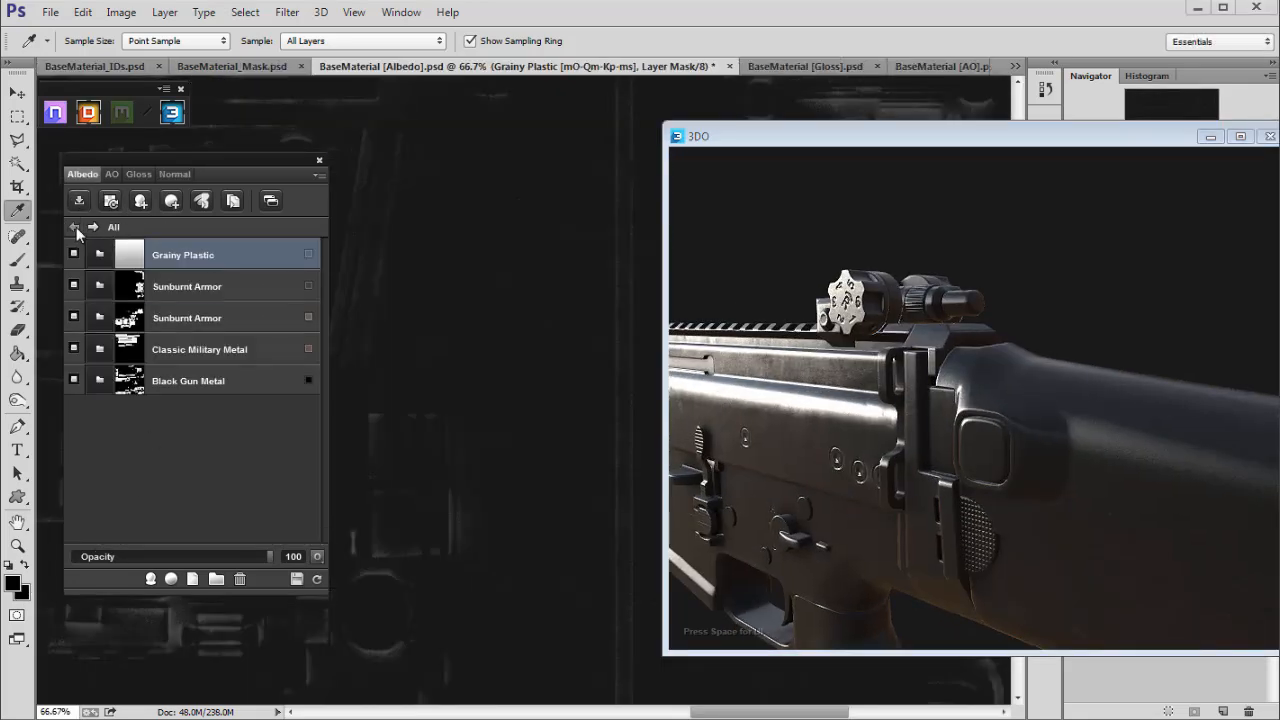
{"action": "left_click", "coordinate": [309, 257]}
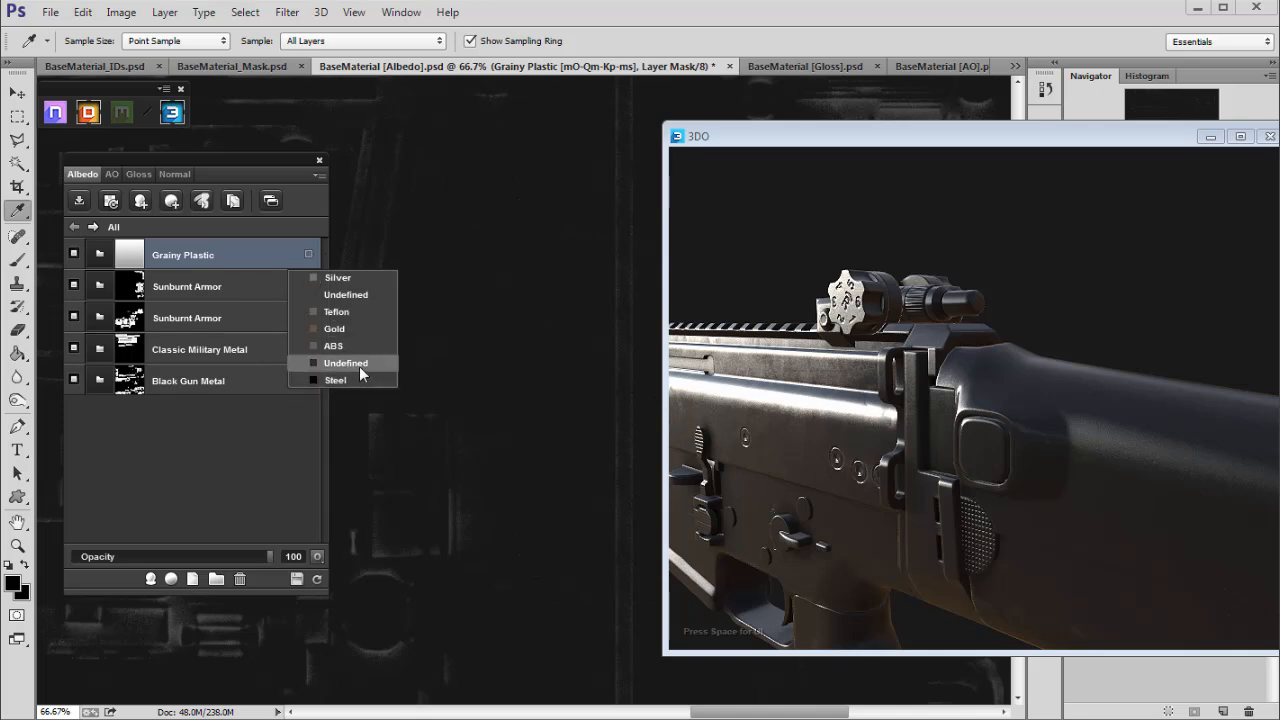
{"action": "left_click", "coordinate": [132, 256]}
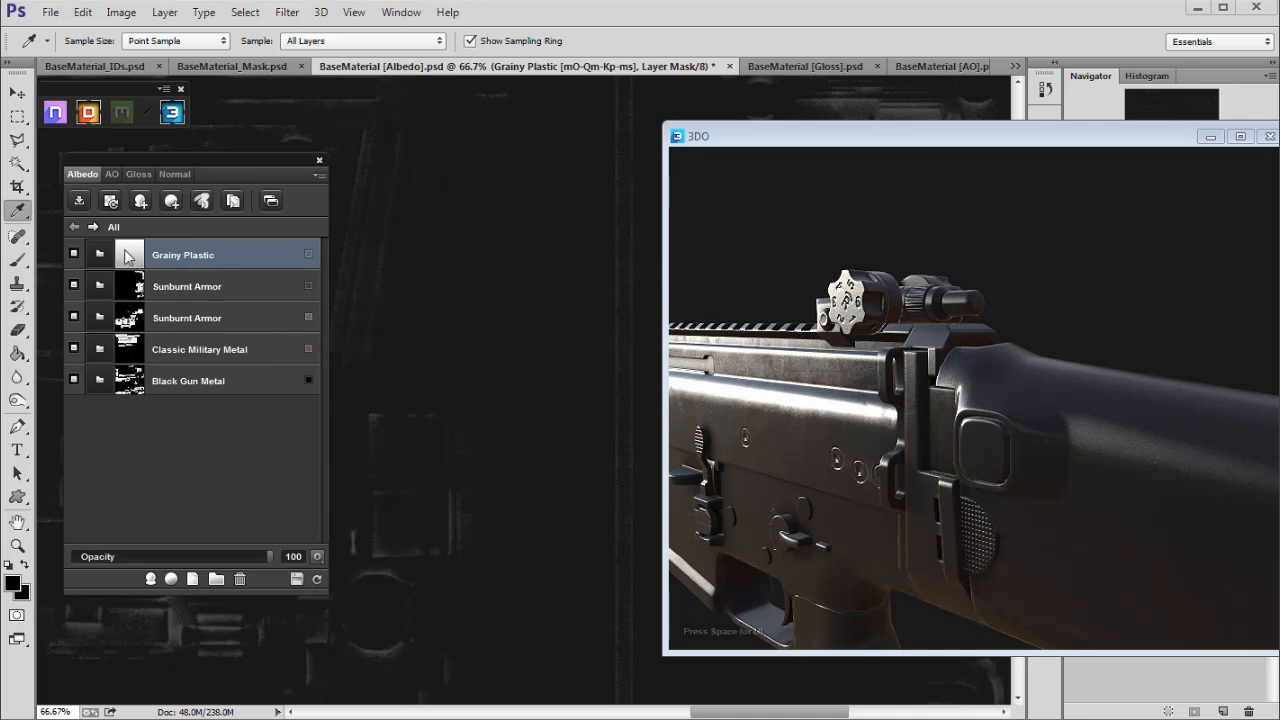
Set the Grainy Plastic group's mask to the Blank preset, checking its material ID links in the Mask ID Editor.
{"action": "double_click", "coordinate": [135, 253]}
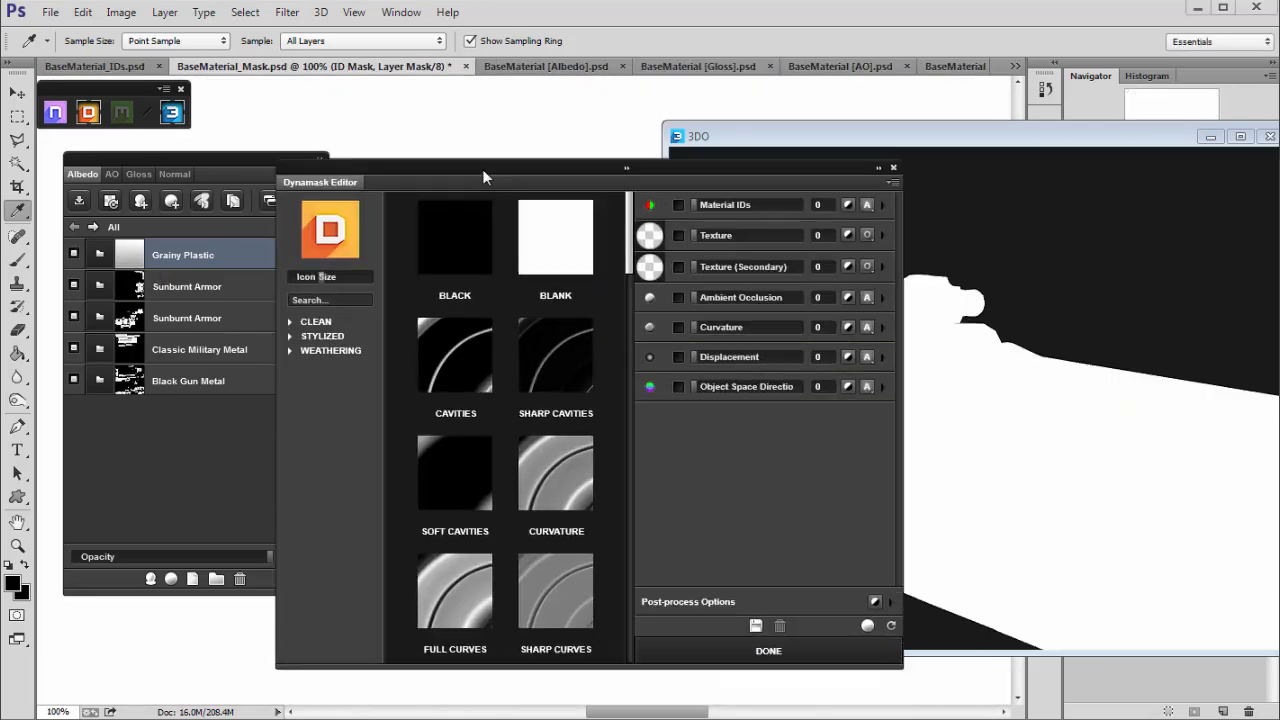
{"action": "left_click_drag", "start_coordinate": [482, 170], "coordinate": [406, 164]}
{"action": "left_click_drag", "start_coordinate": [600, 165], "coordinate": [486, 157]}
{"action": "left_click", "coordinate": [697, 192]}
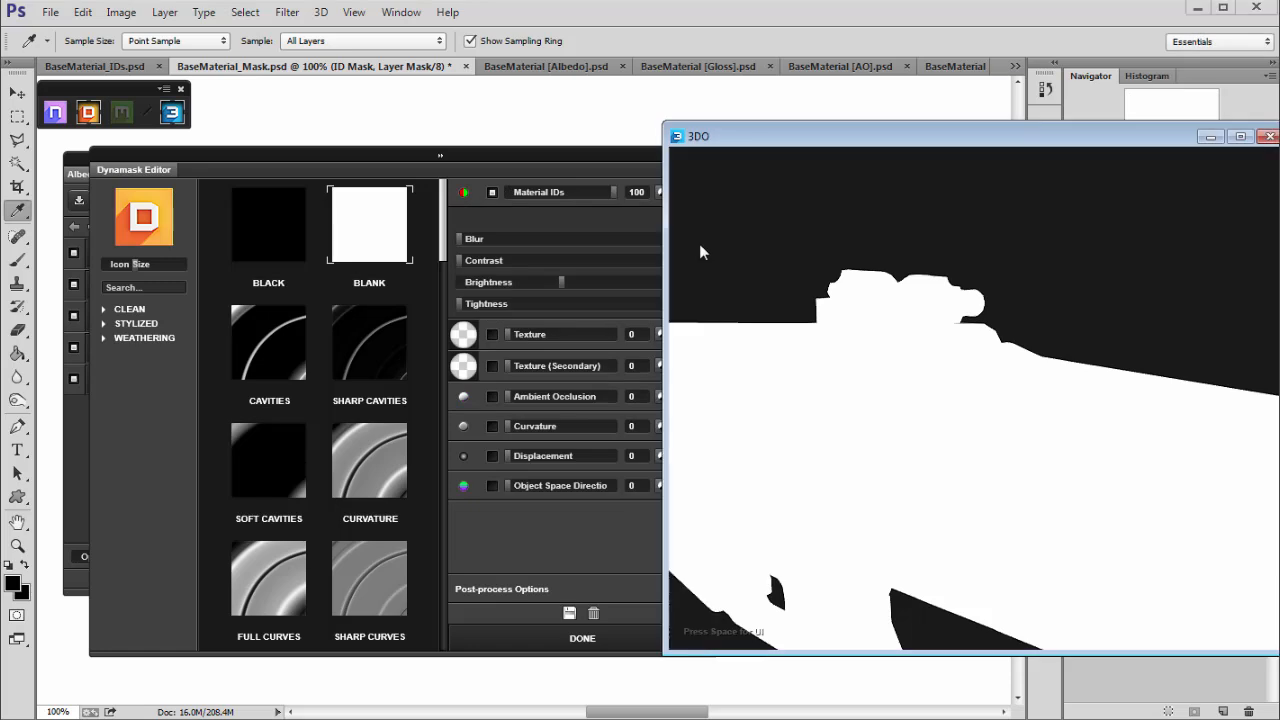
{"action": "left_click_drag", "start_coordinate": [625, 159], "coordinate": [582, 152]}
{"action": "left_click", "coordinate": [634, 214]}
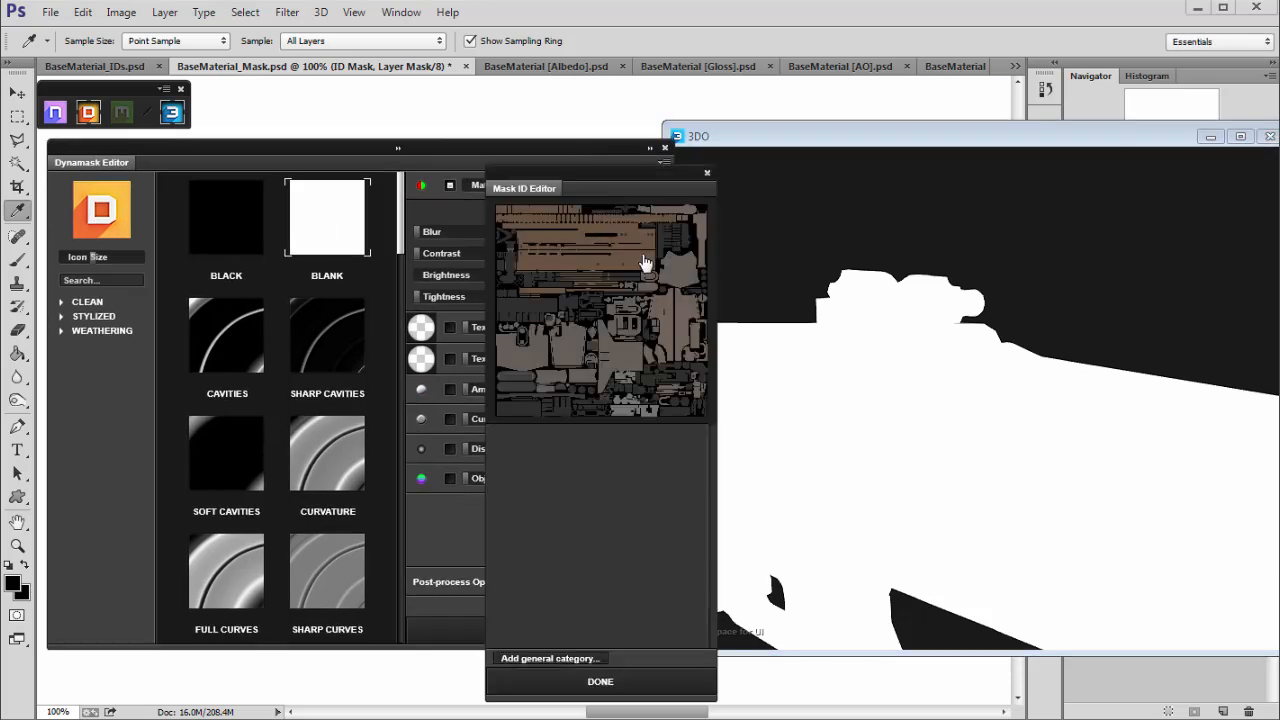
{"action": "left_click", "coordinate": [519, 389]}
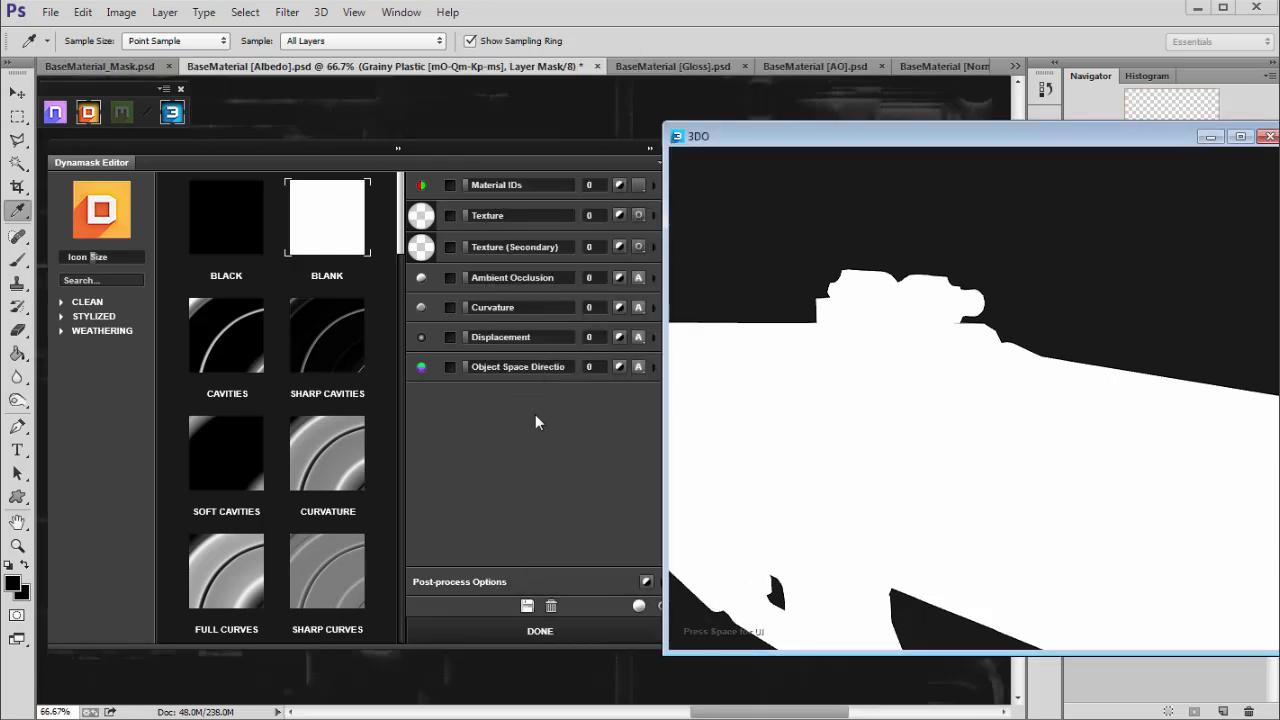
{"action": "left_click", "coordinate": [523, 631]}
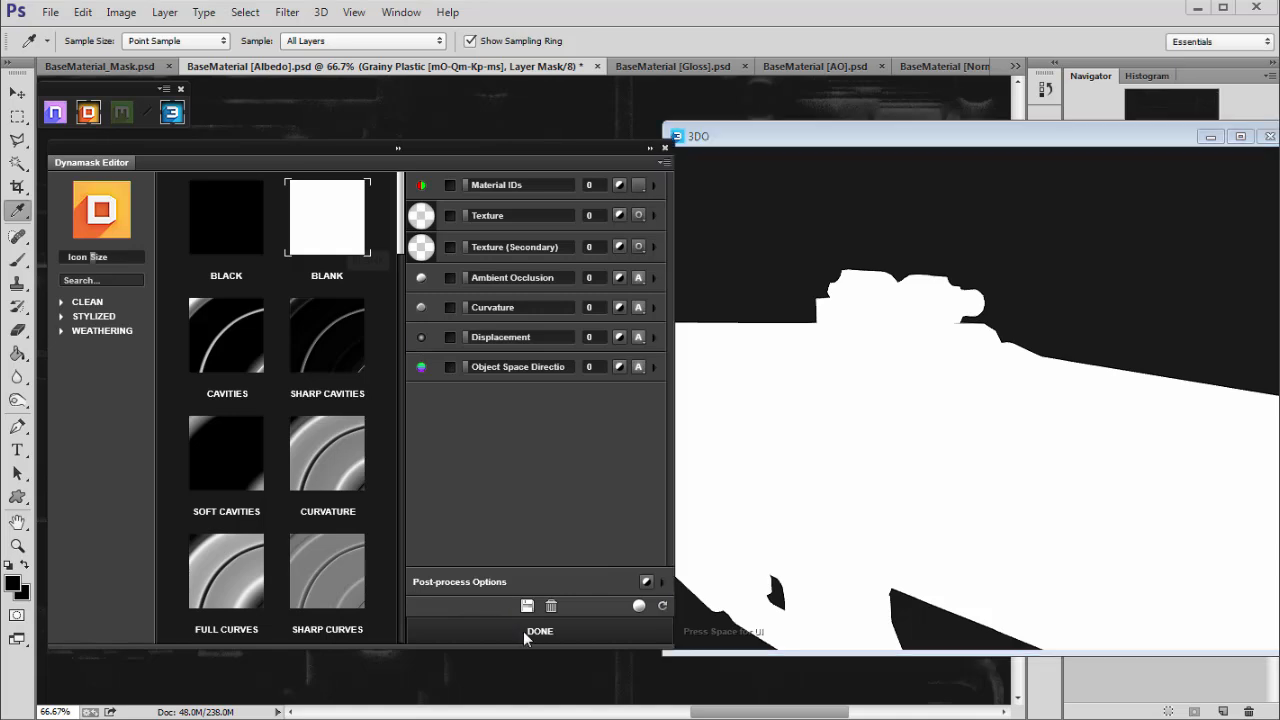
{"action": "left_click_drag", "start_coordinate": [754, 541], "coordinate": [812, 503]}
{"action": "left_click", "coordinate": [540, 624]}
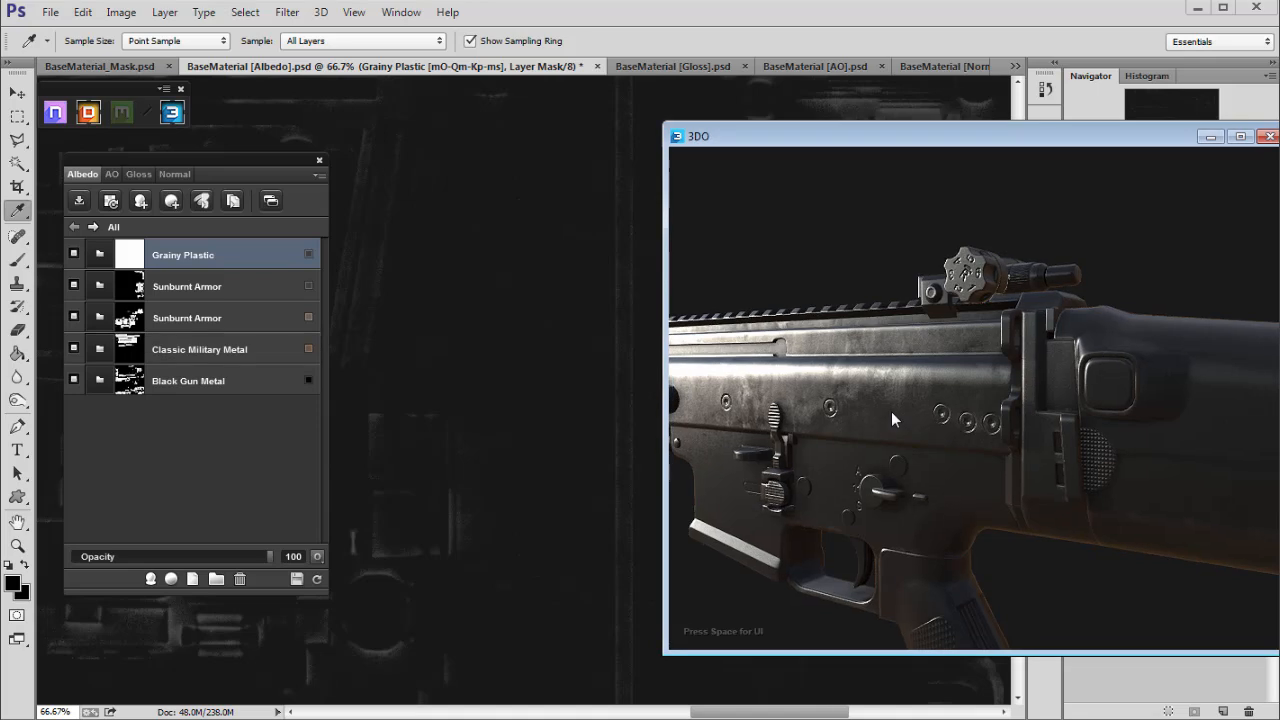
Try to link Grainy Plastic to the Undefined material ID and inspect the ID map in the Mask ID Editor.
{"action": "left_click", "coordinate": [307, 254]}
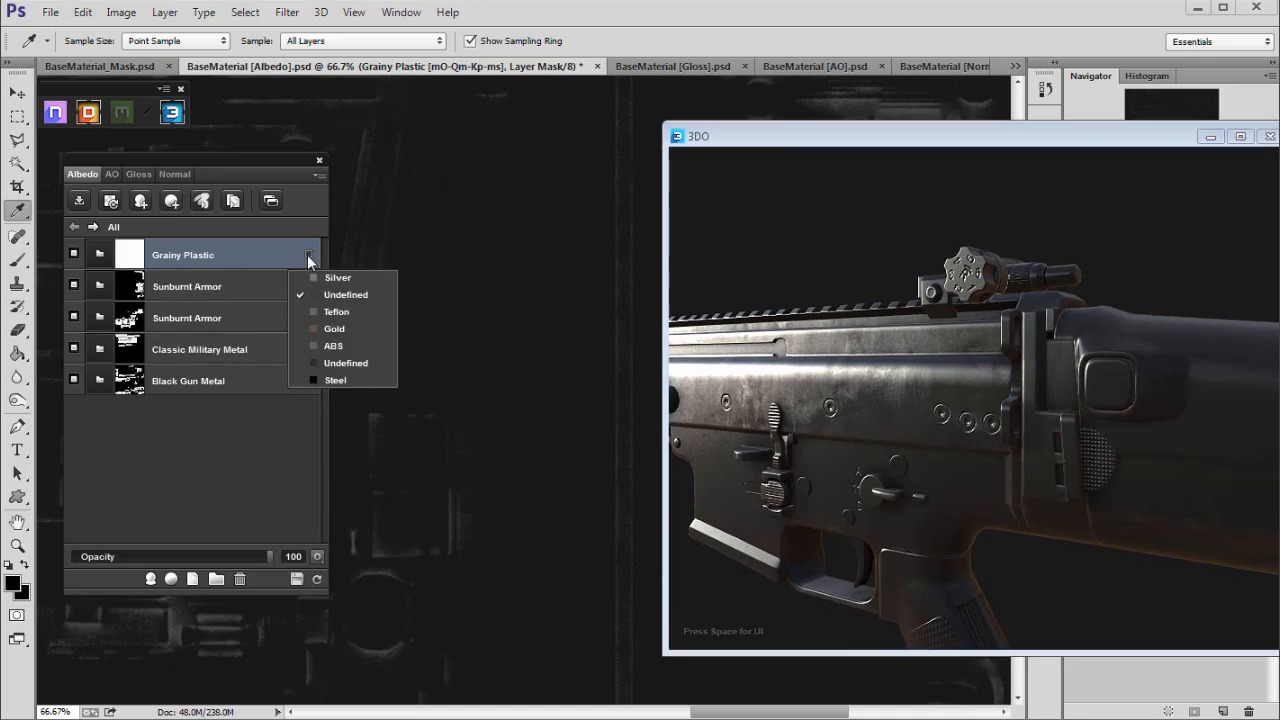
{"action": "left_click", "coordinate": [345, 363]}
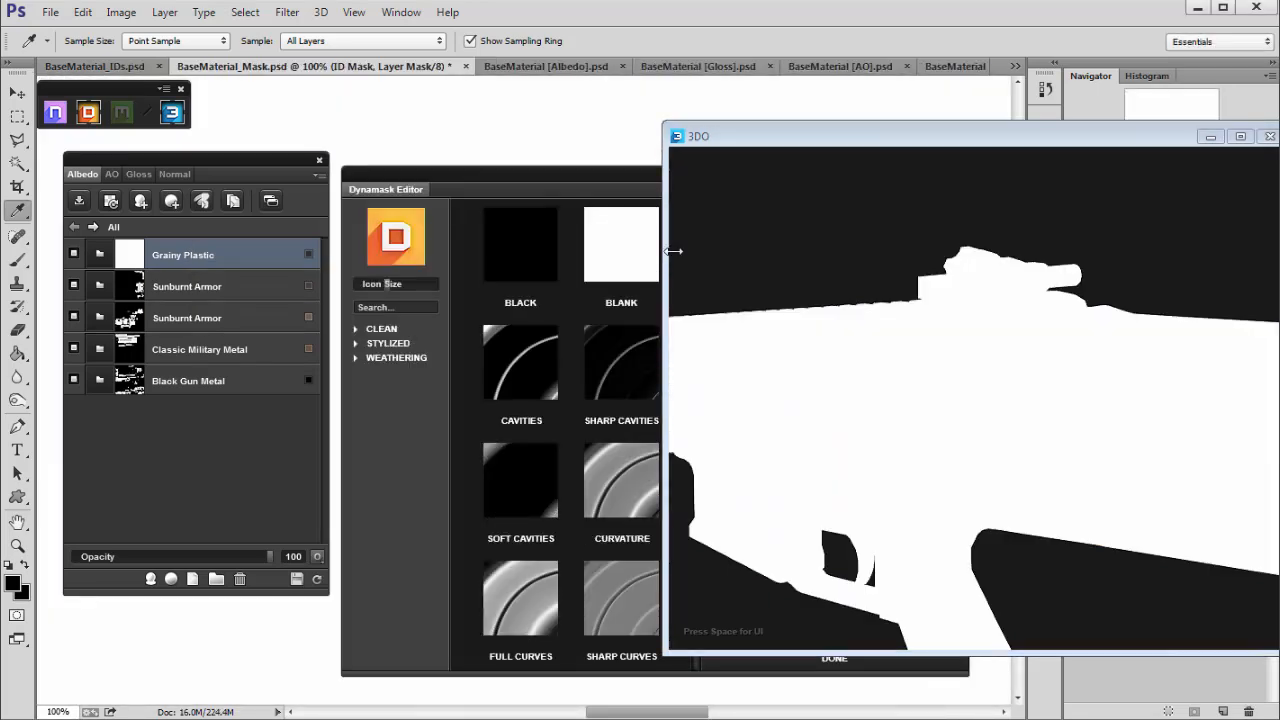
{"action": "left_click_drag", "start_coordinate": [600, 171], "coordinate": [561, 165]}
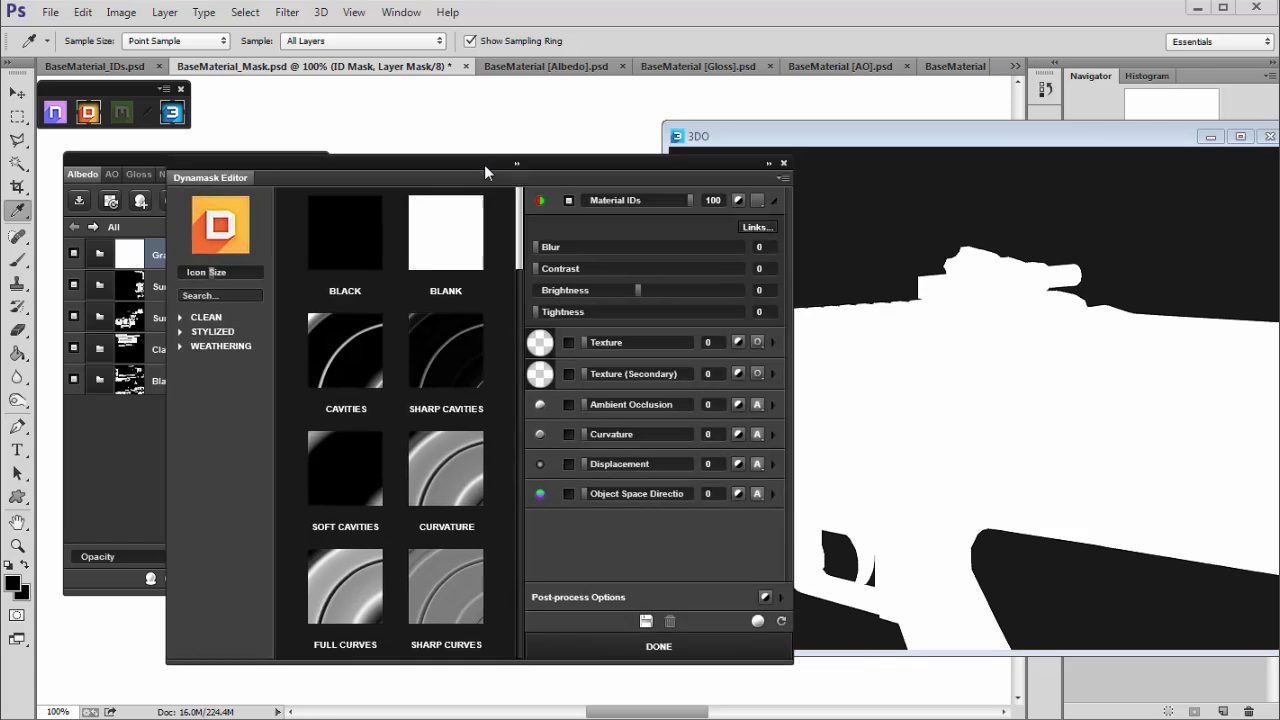
{"action": "left_click", "coordinate": [749, 228]}
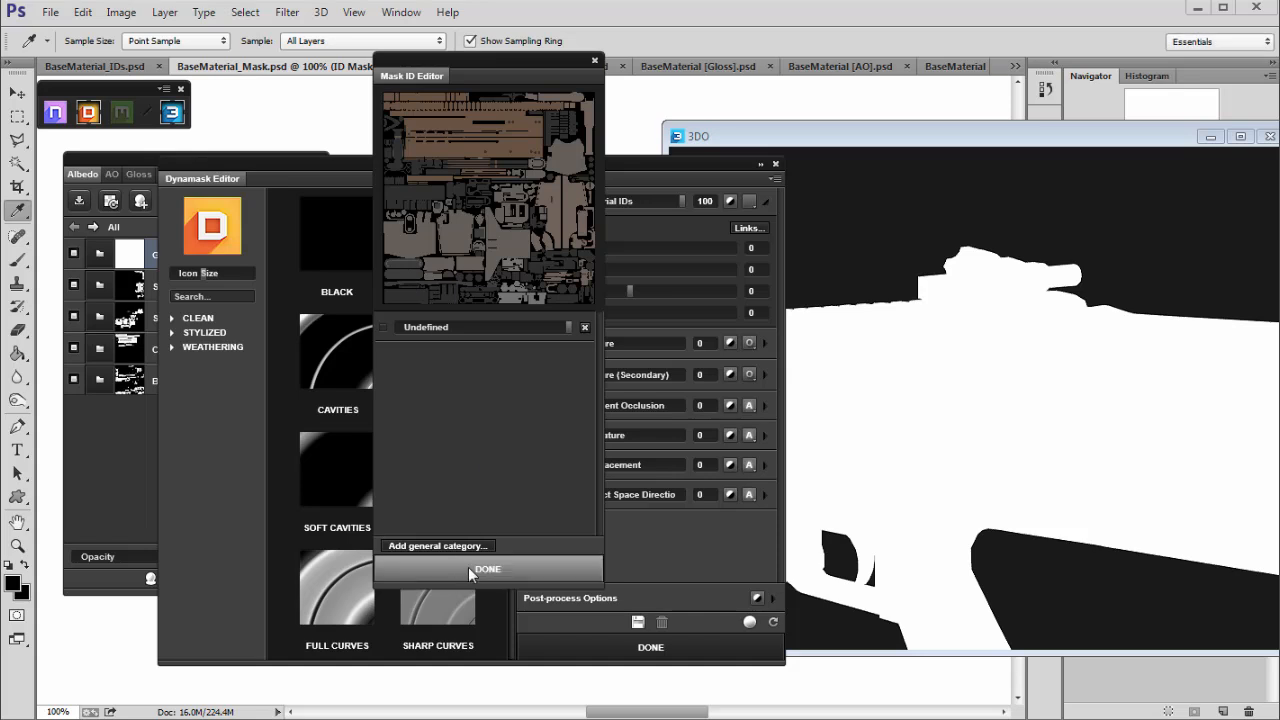
{"action": "scroll", "coordinate": [450, 267], "scroll_direction": "up", "scroll_amount": 4}
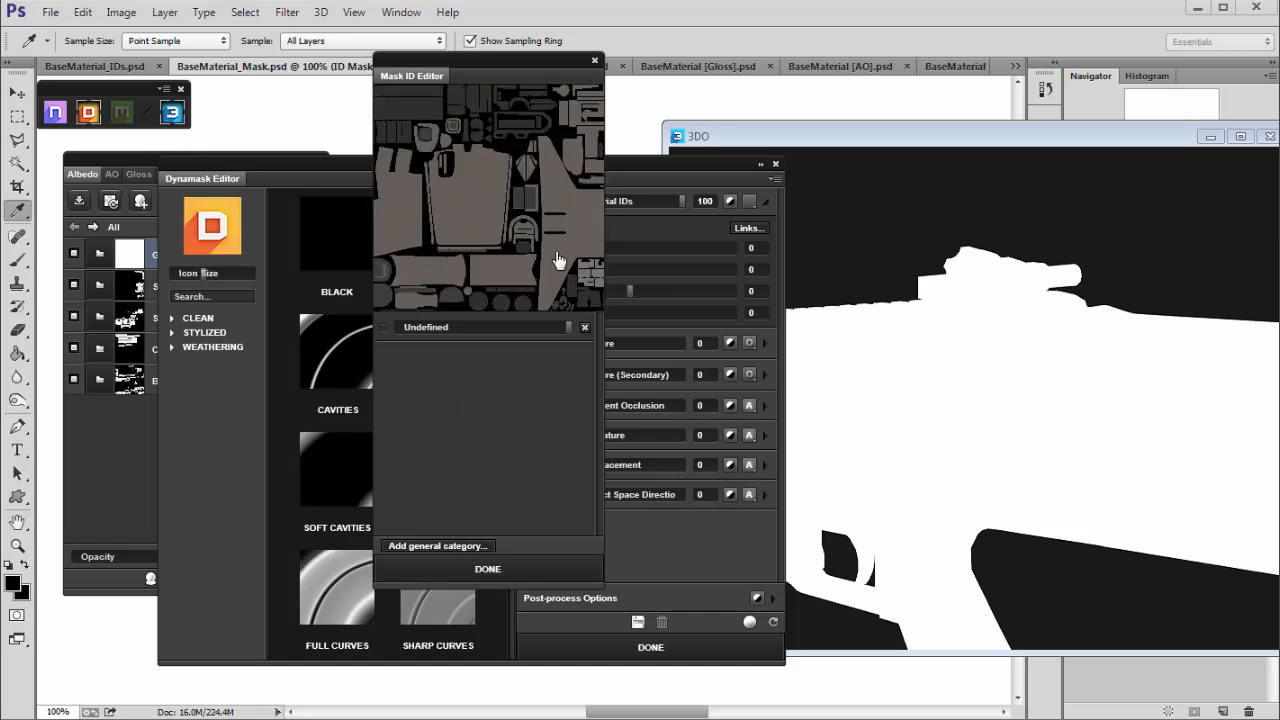
{"action": "left_click", "coordinate": [540, 572]}
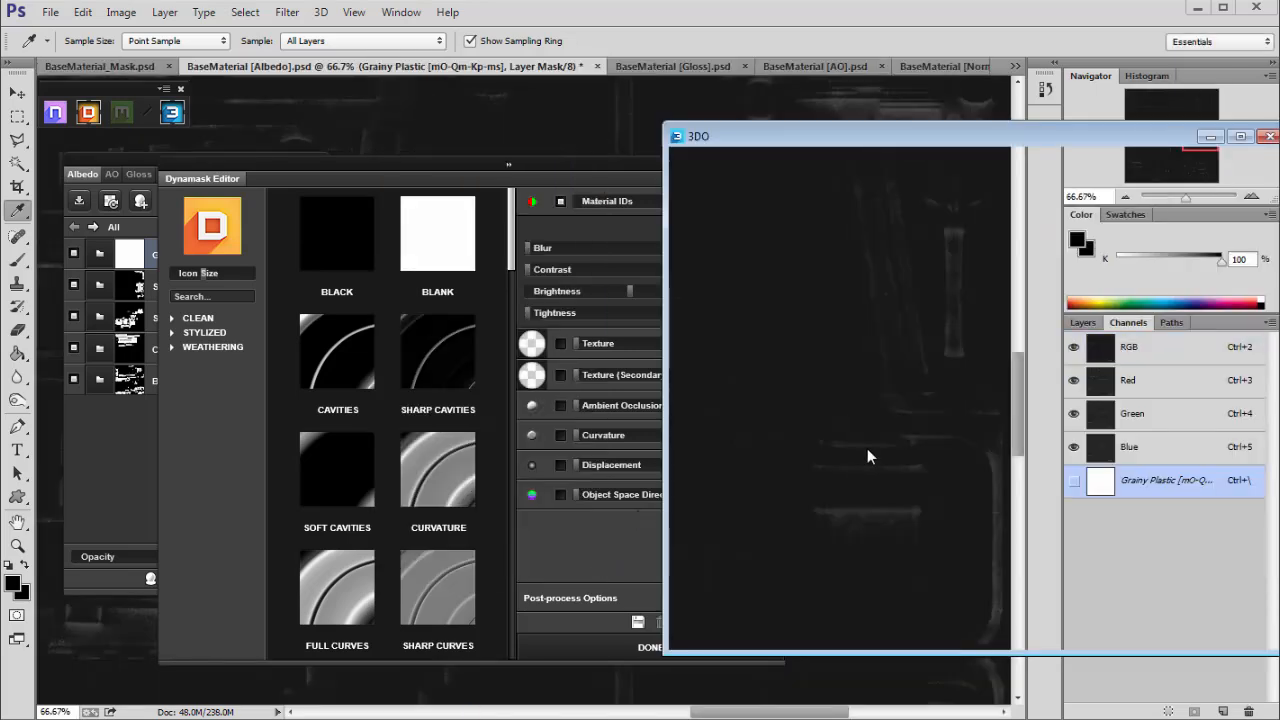
Compare the Black and Blank presets on the Grainy Plastic mask, keep Blank, and check its material ID links.
{"action": "left_click_drag", "start_coordinate": [840, 463], "coordinate": [876, 384]}
{"action": "left_click_drag", "start_coordinate": [534, 169], "coordinate": [482, 160]}
{"action": "left_click", "coordinate": [387, 251]}
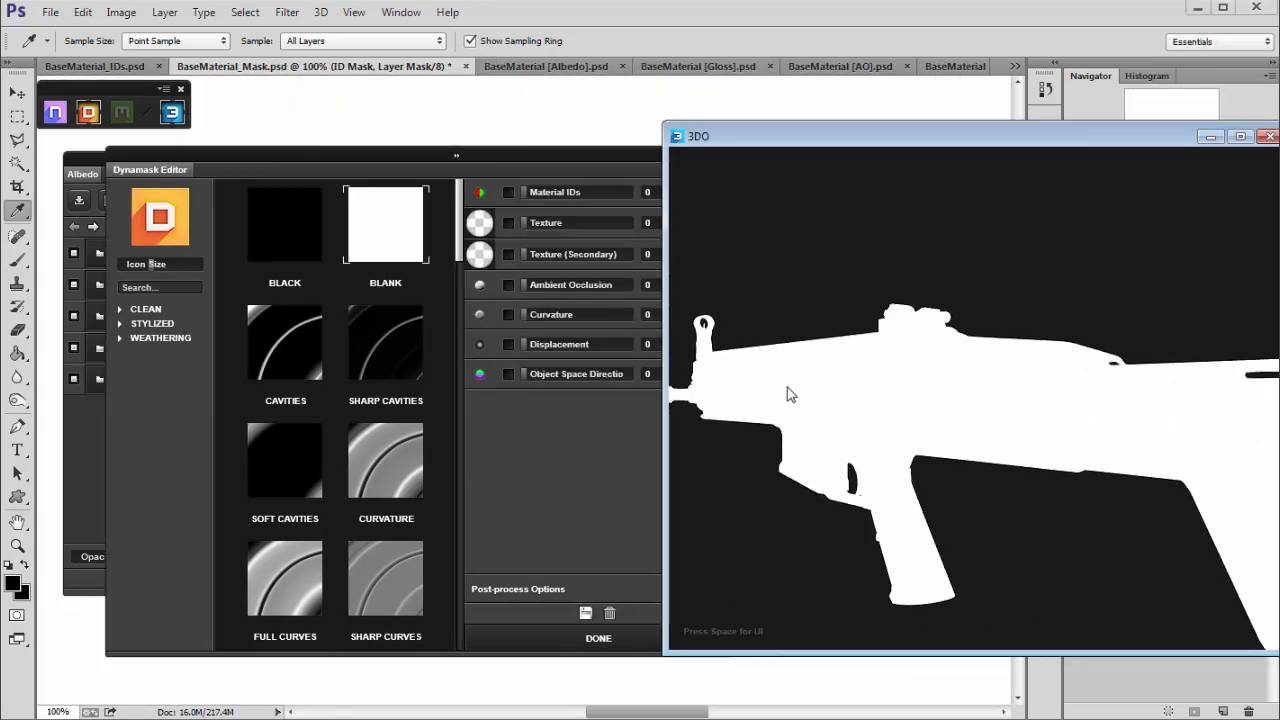
{"action": "left_click", "coordinate": [292, 245]}
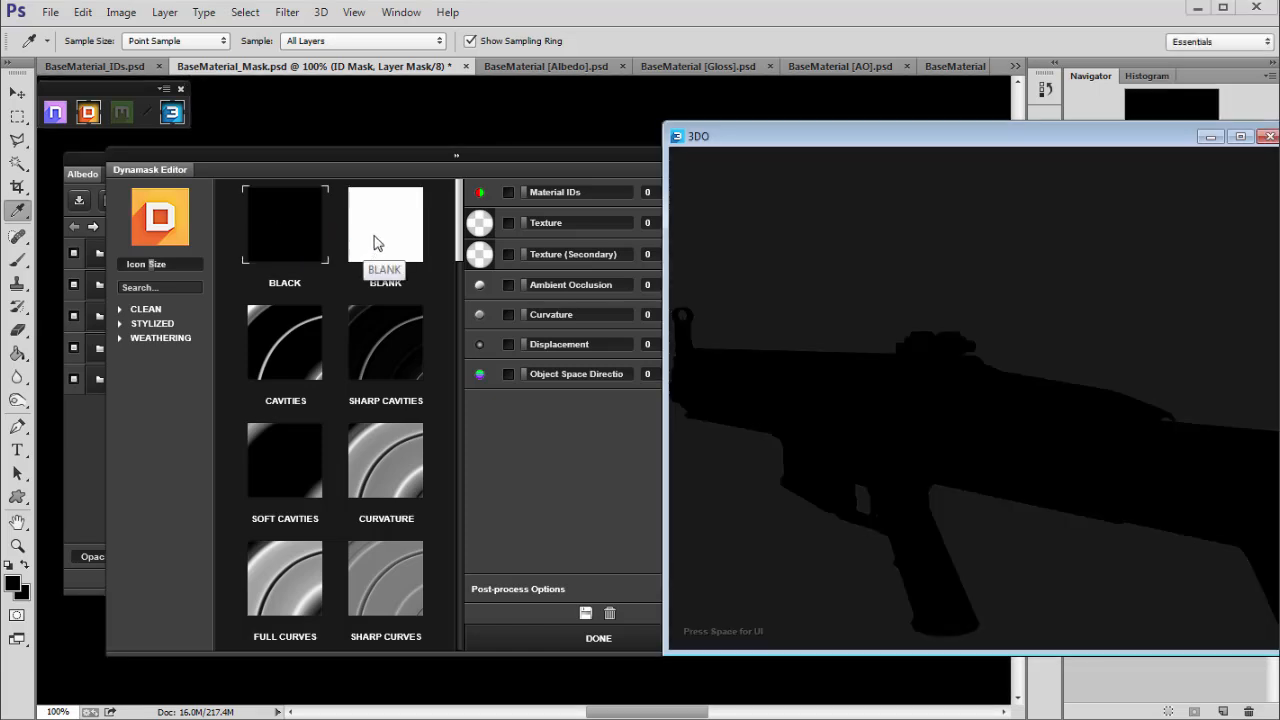
{"action": "left_click", "coordinate": [376, 240]}
{"action": "left_click", "coordinate": [494, 174]}
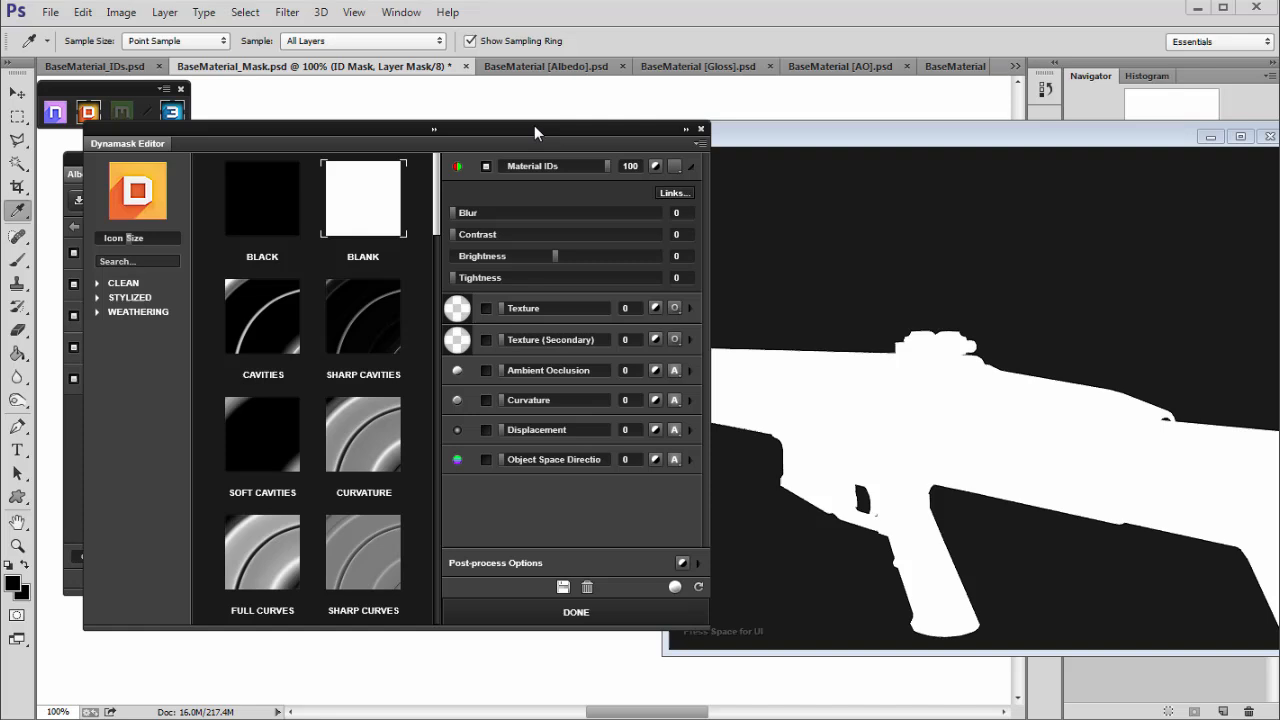
{"action": "left_click", "coordinate": [668, 193]}
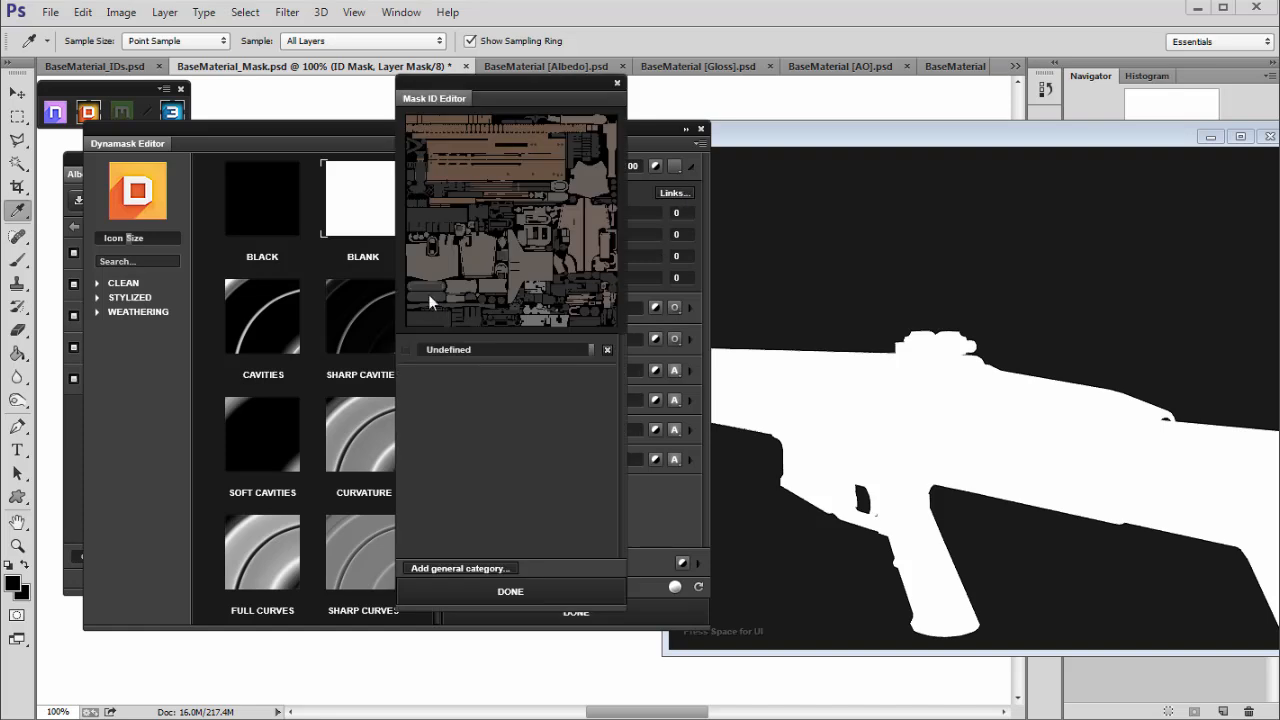
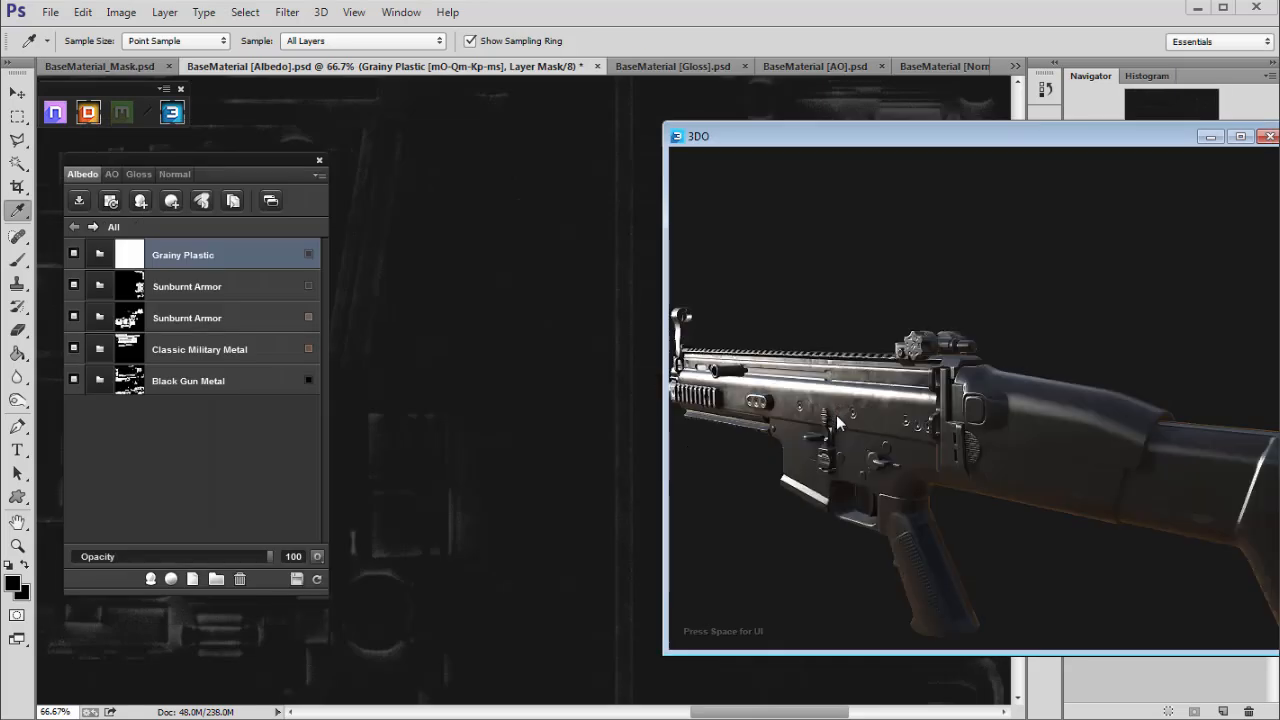
Check the receiver from the side and hide the Grainy Plastic group.
{"action": "left_click_drag", "start_coordinate": [858, 414], "coordinate": [925, 418]}
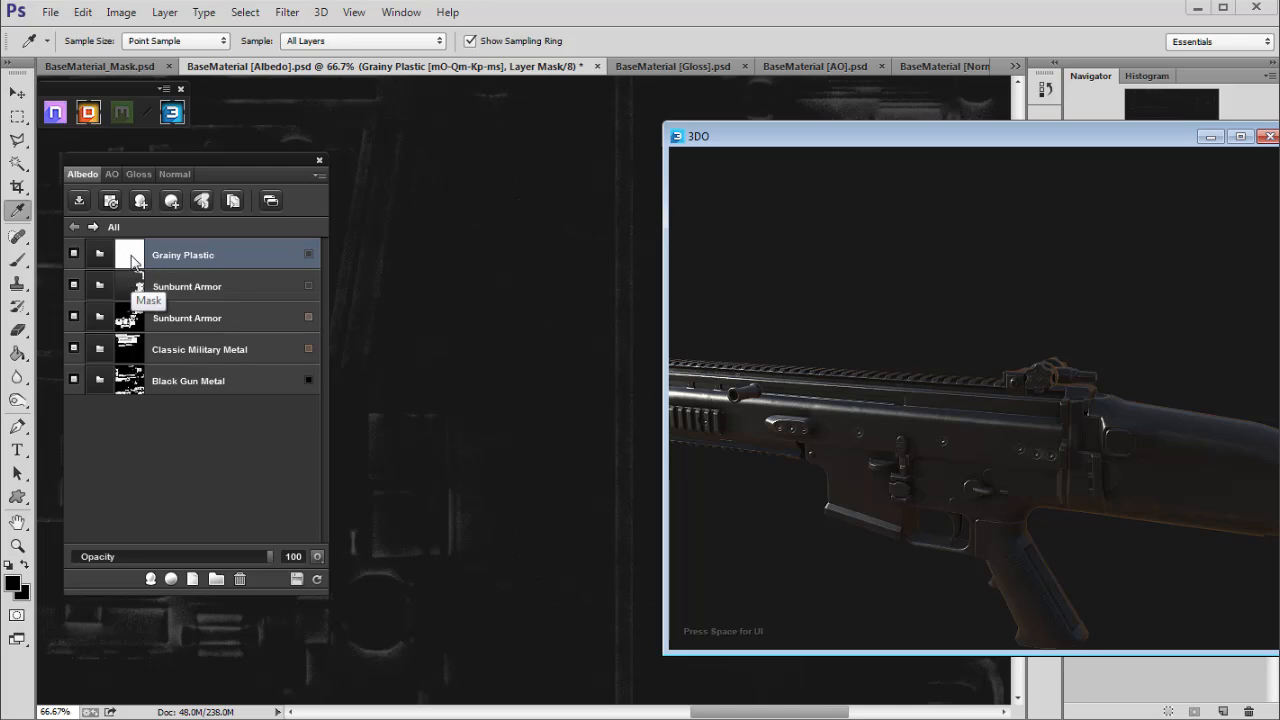
{"action": "left_click", "coordinate": [74, 255]}
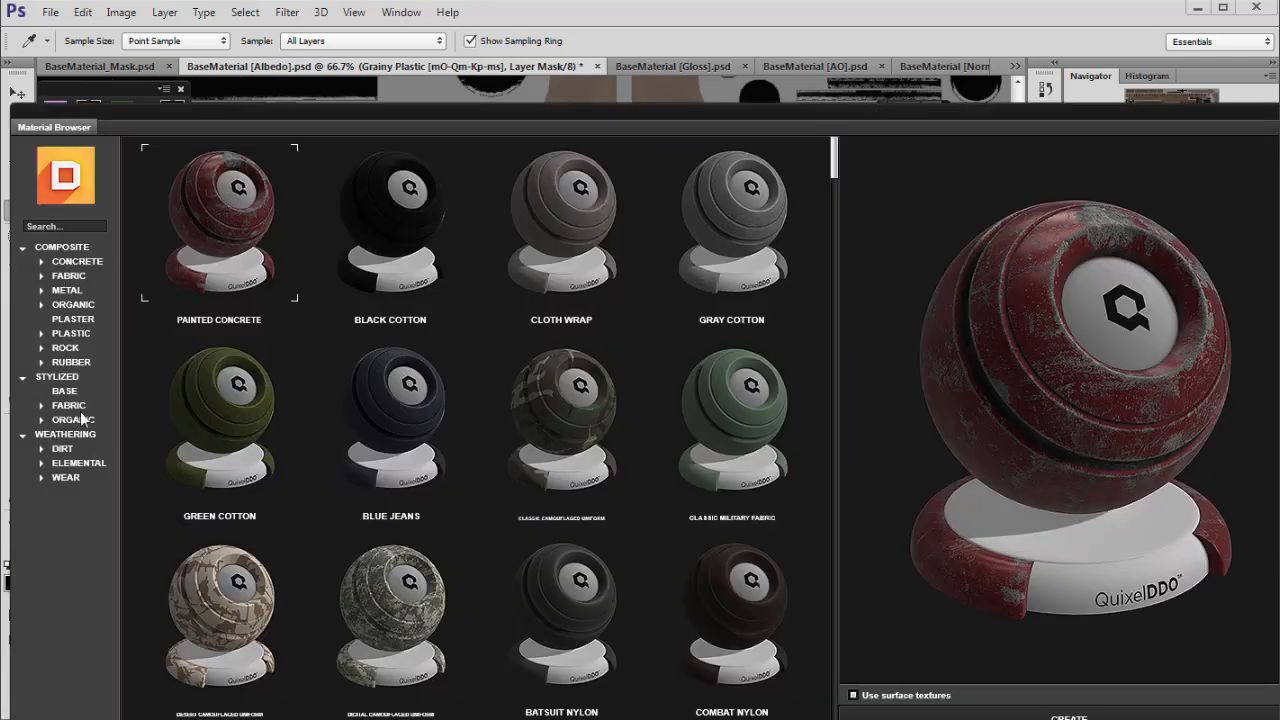
Preview Dusty Brushed Metal, create the Brushed Metal material instead, and check it on the rifle.
{"action": "left_click_drag", "start_coordinate": [834, 163], "coordinate": [840, 224]}
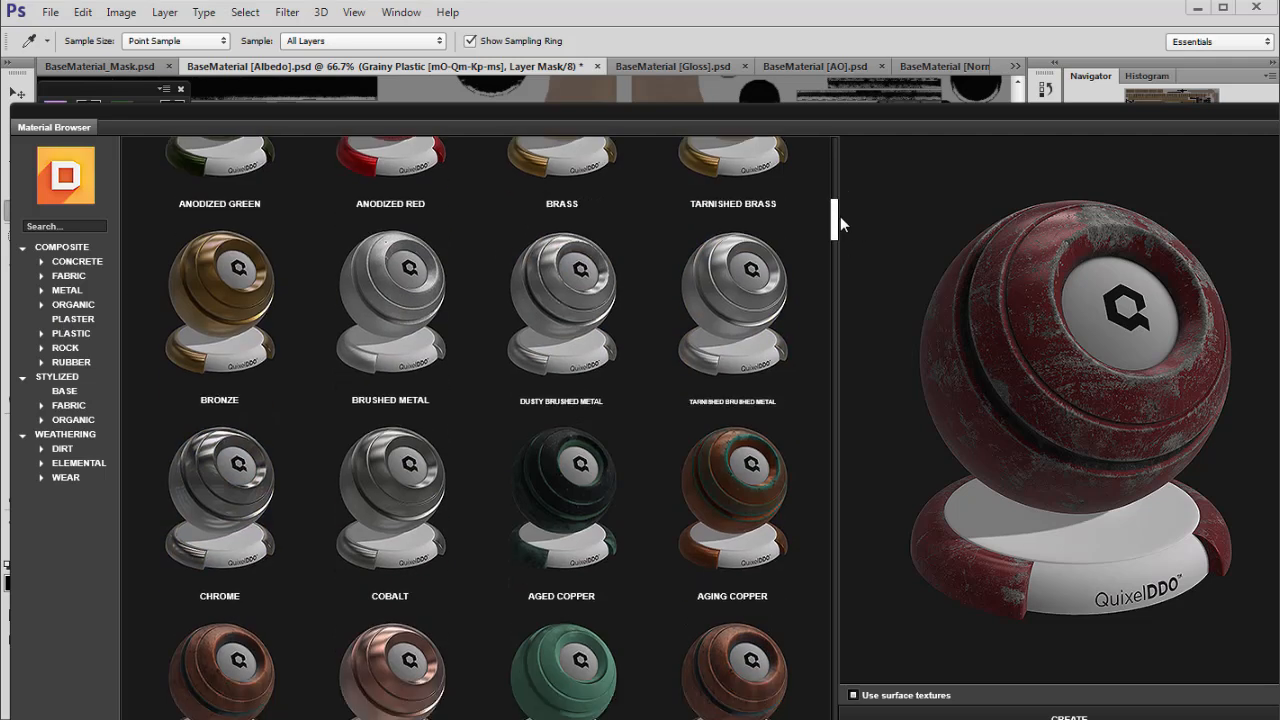
{"action": "left_click", "coordinate": [573, 290]}
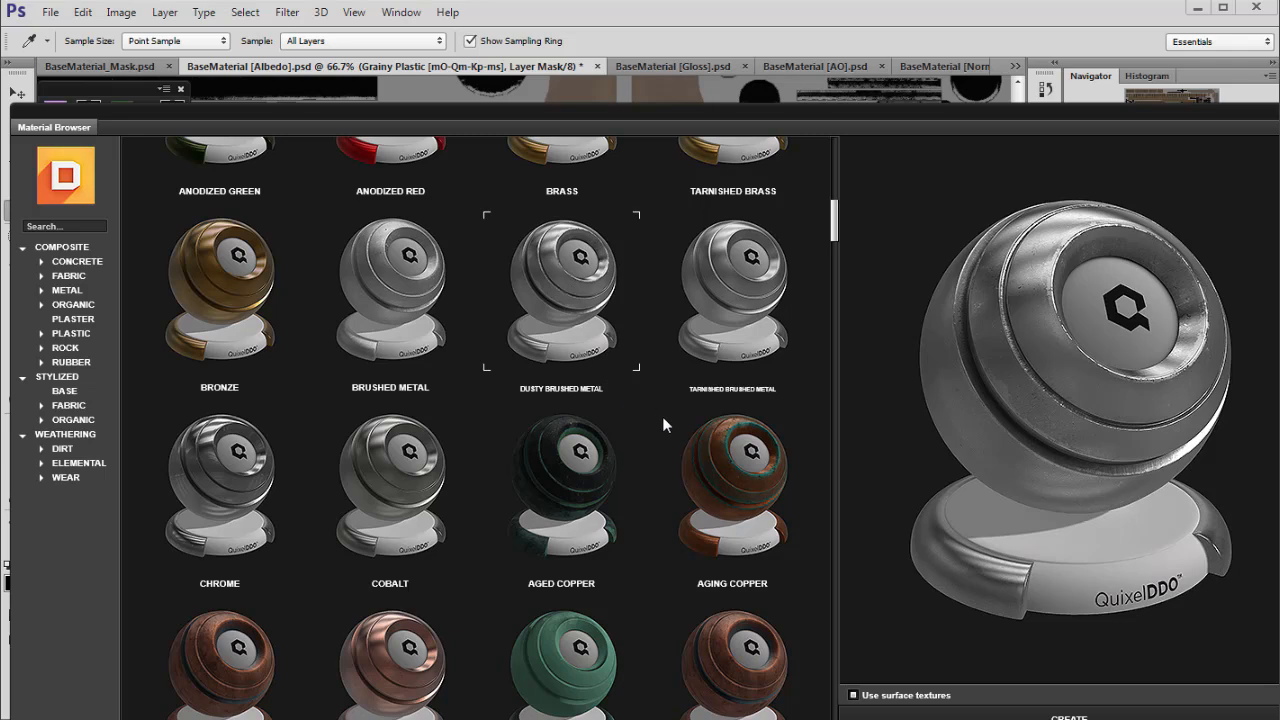
{"action": "left_click", "coordinate": [416, 303]}
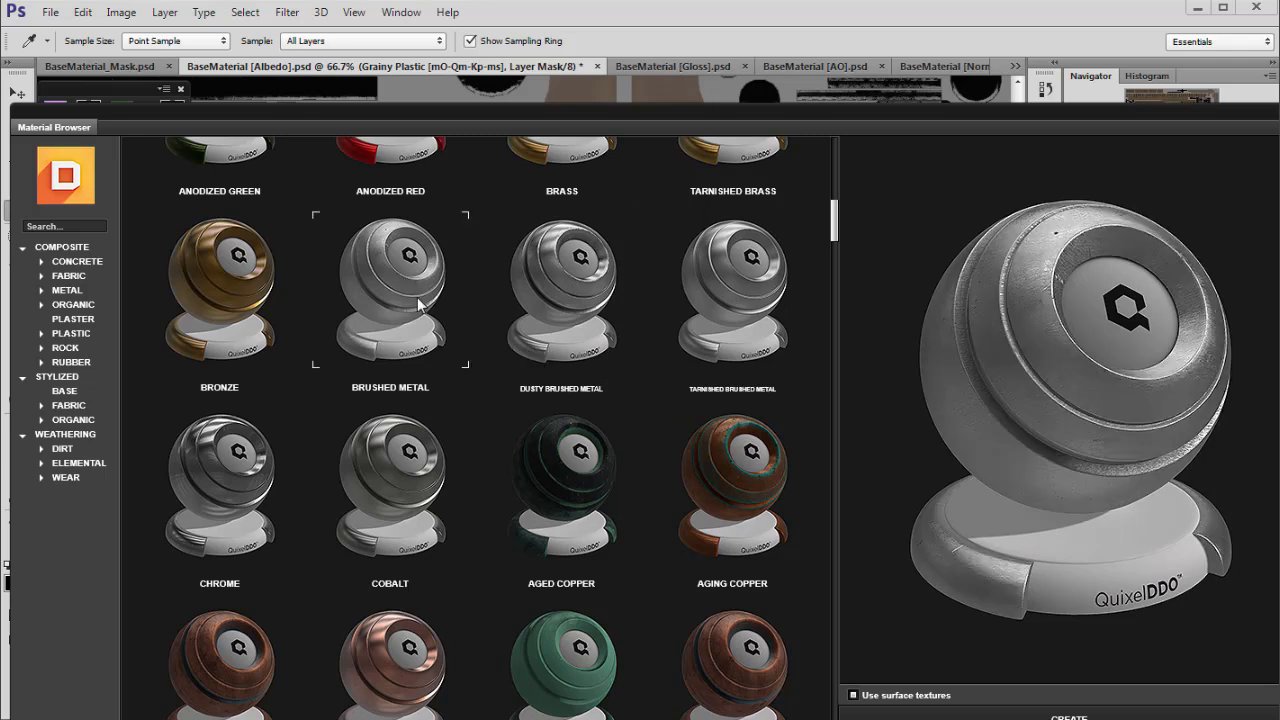
{"action": "left_click", "coordinate": [1069, 716]}
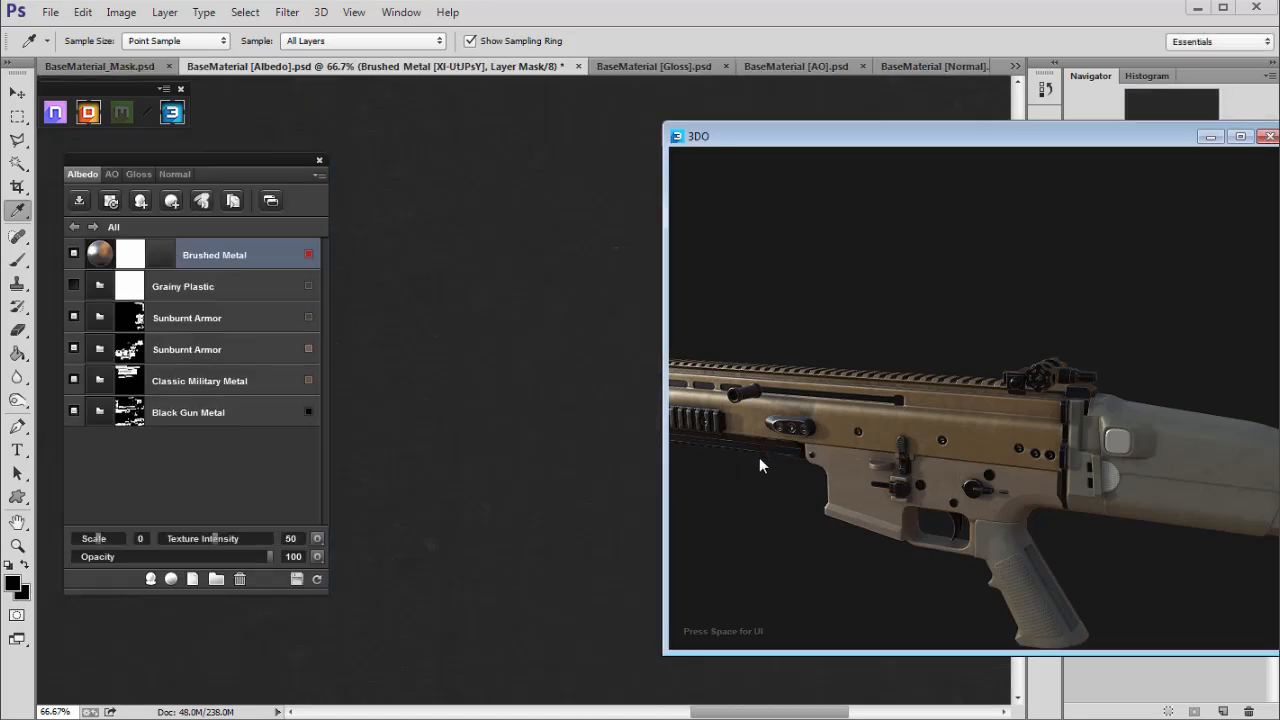
{"action": "left_click_drag", "start_coordinate": [761, 467], "coordinate": [1013, 476]}
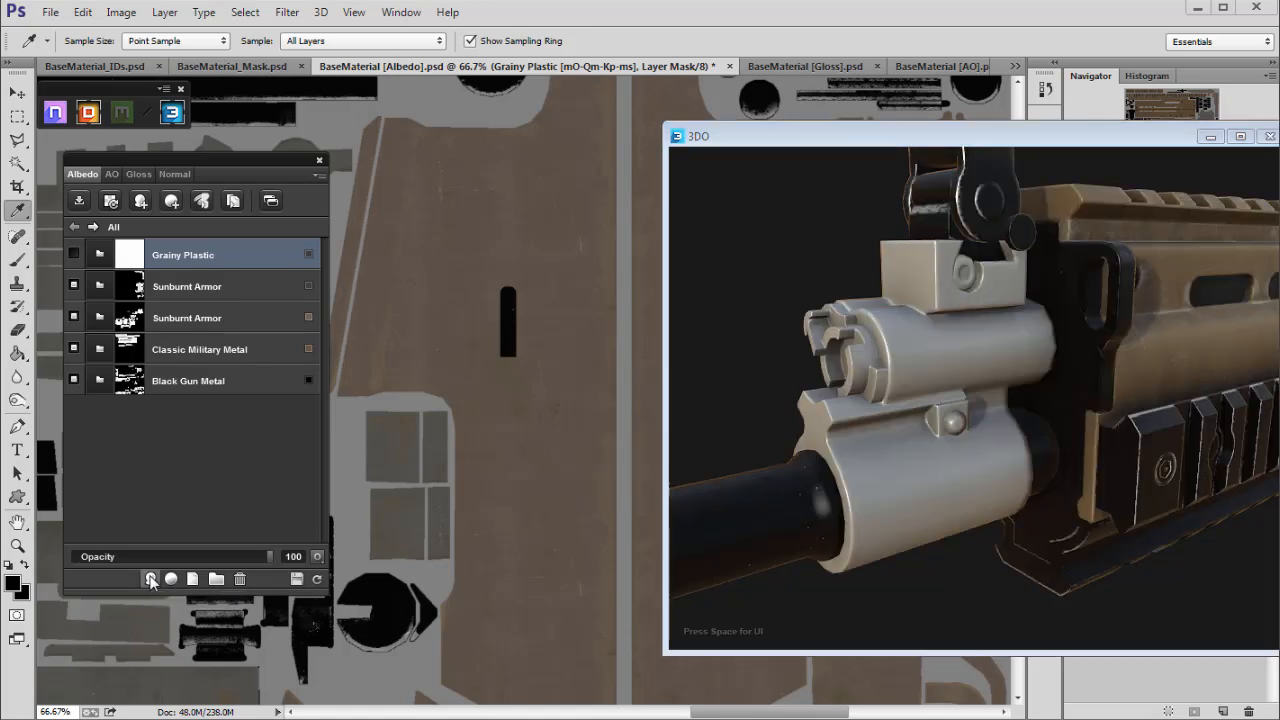
Preview the Thumbprint and brushed metals, try Dusty Brushed Metal on the gas block, and delete the material group.
{"action": "left_click", "coordinate": [151, 580]}
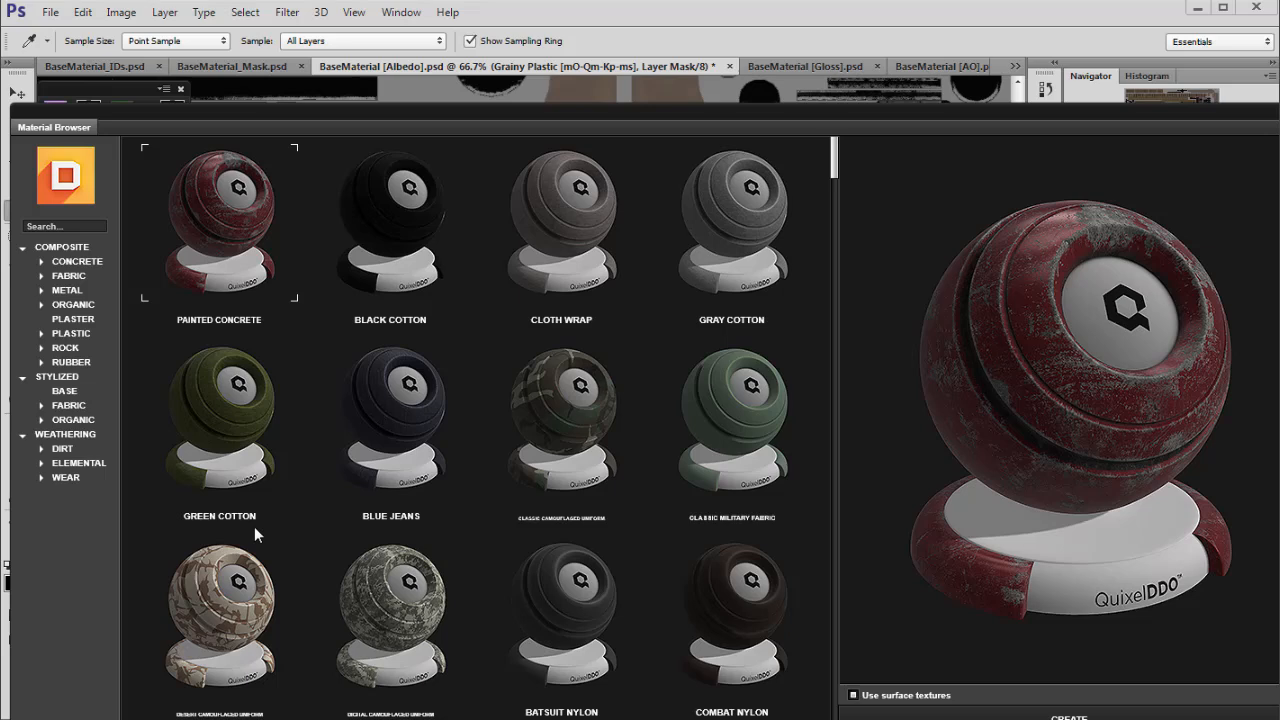
{"action": "left_click", "coordinate": [80, 292]}
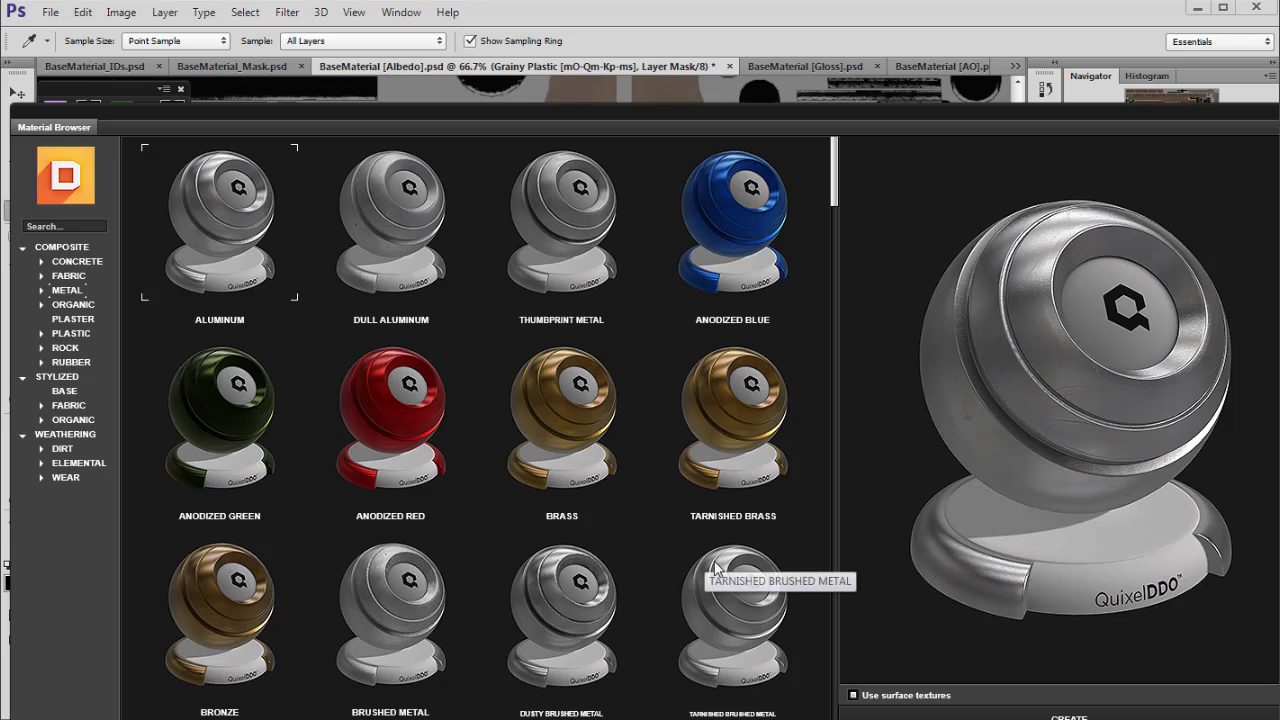
{"action": "left_click", "coordinate": [594, 250]}
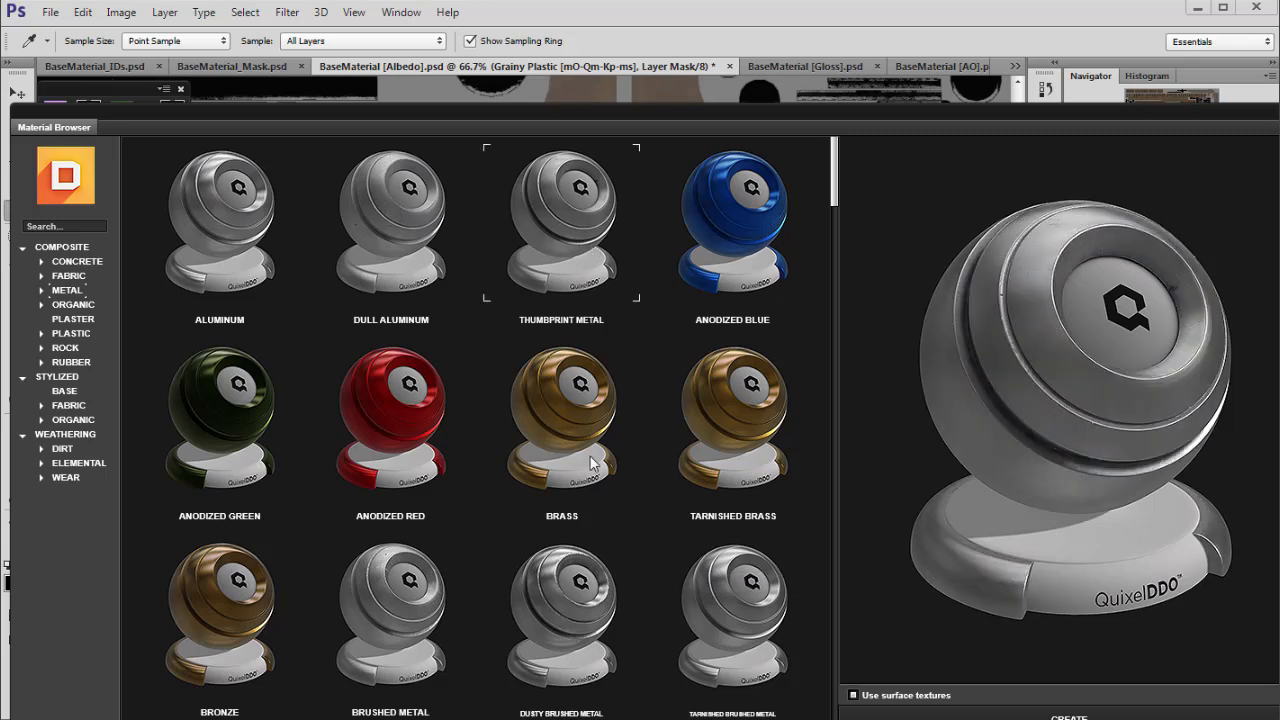
{"action": "scroll", "coordinate": [590, 470], "scroll_direction": "down", "scroll_amount": 1}
{"action": "left_click", "coordinate": [757, 607]}
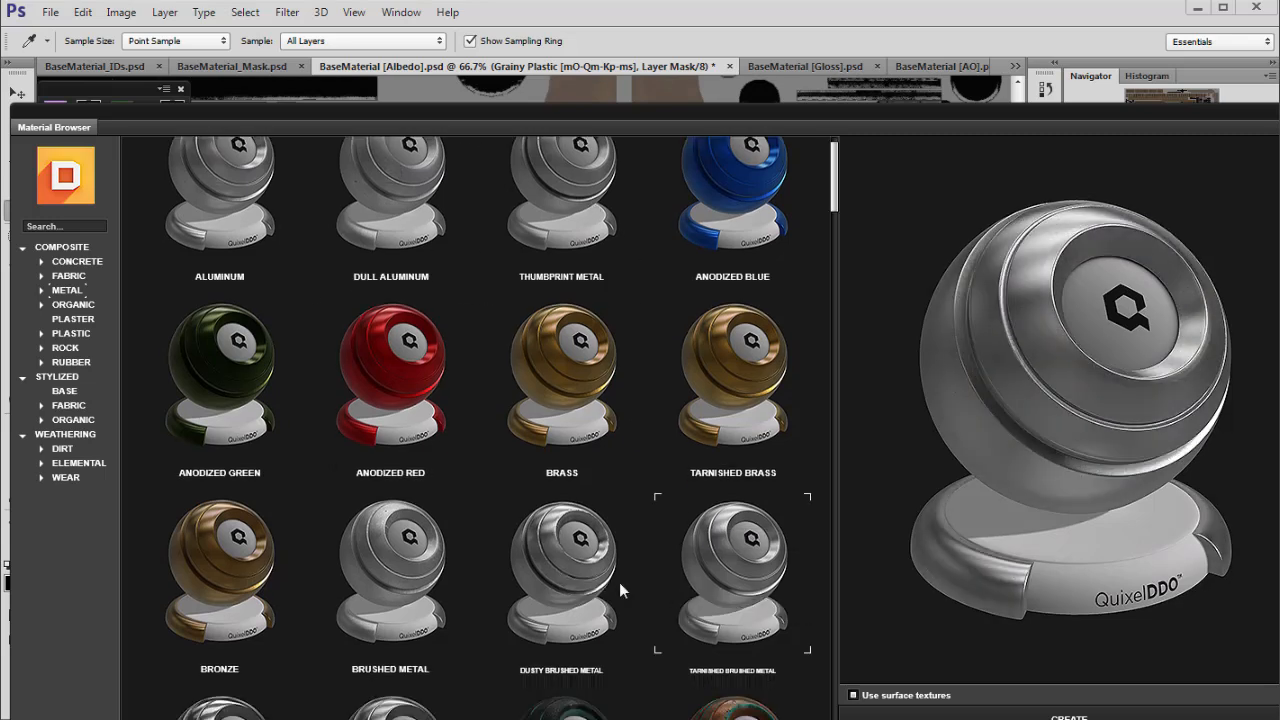
{"action": "left_click", "coordinate": [578, 578]}
{"action": "scroll", "coordinate": [585, 575], "scroll_direction": "down", "scroll_amount": 1}
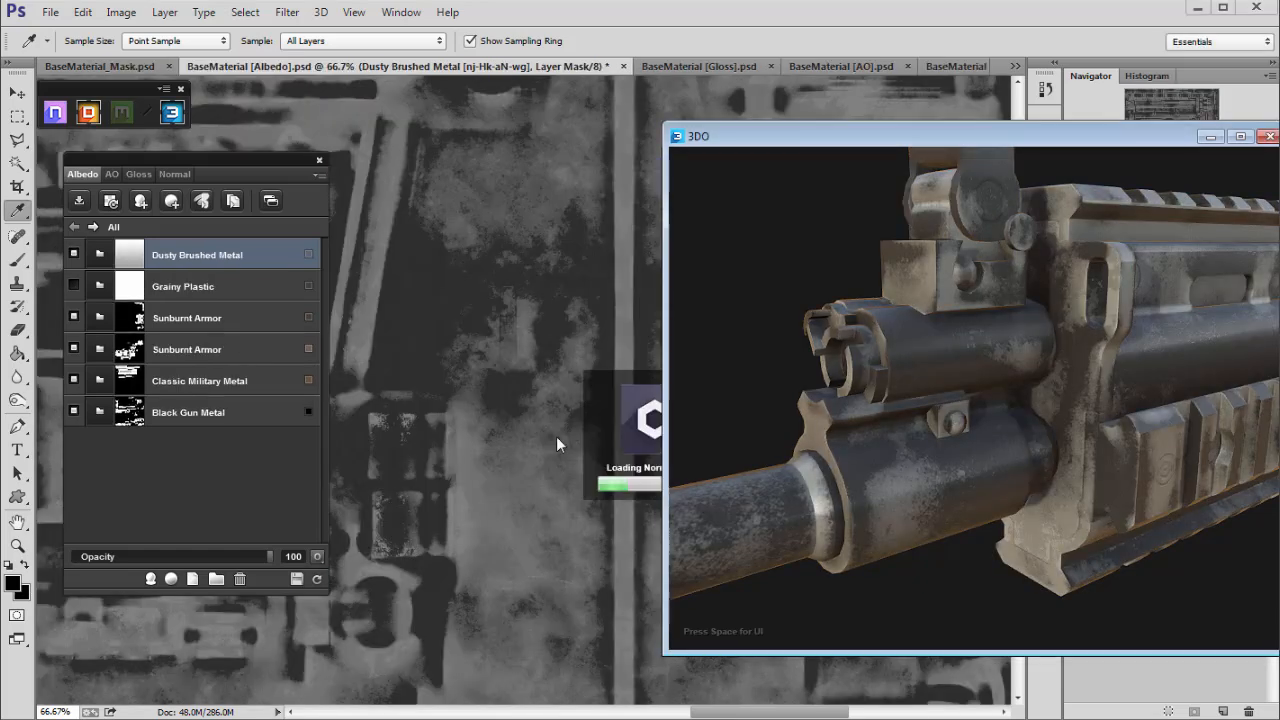
{"action": "left_click_drag", "start_coordinate": [940, 408], "coordinate": [1058, 428]}
{"action": "left_click", "coordinate": [240, 579]}
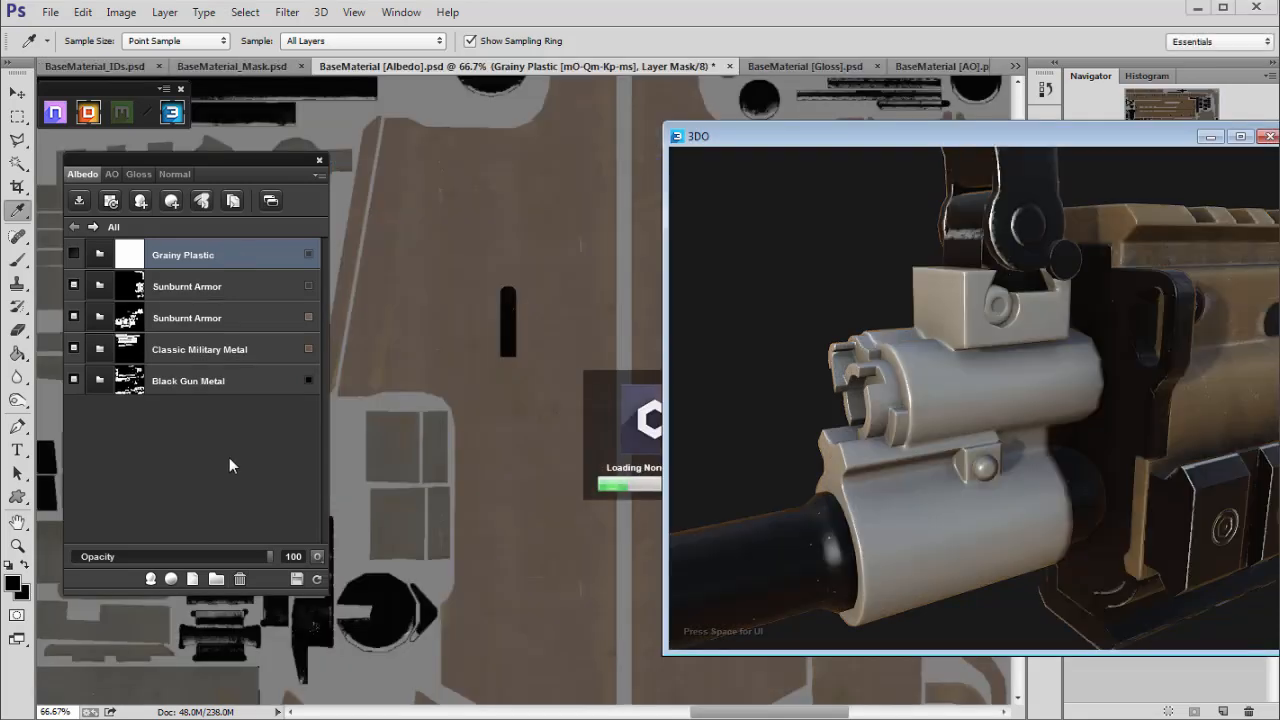
Open the material browser for a new material, search for "silver", and broaden the search to "s".
{"action": "left_click", "coordinate": [152, 579]}
{"action": "left_click", "coordinate": [61, 224]}
{"action": "type", "text": "silver"}
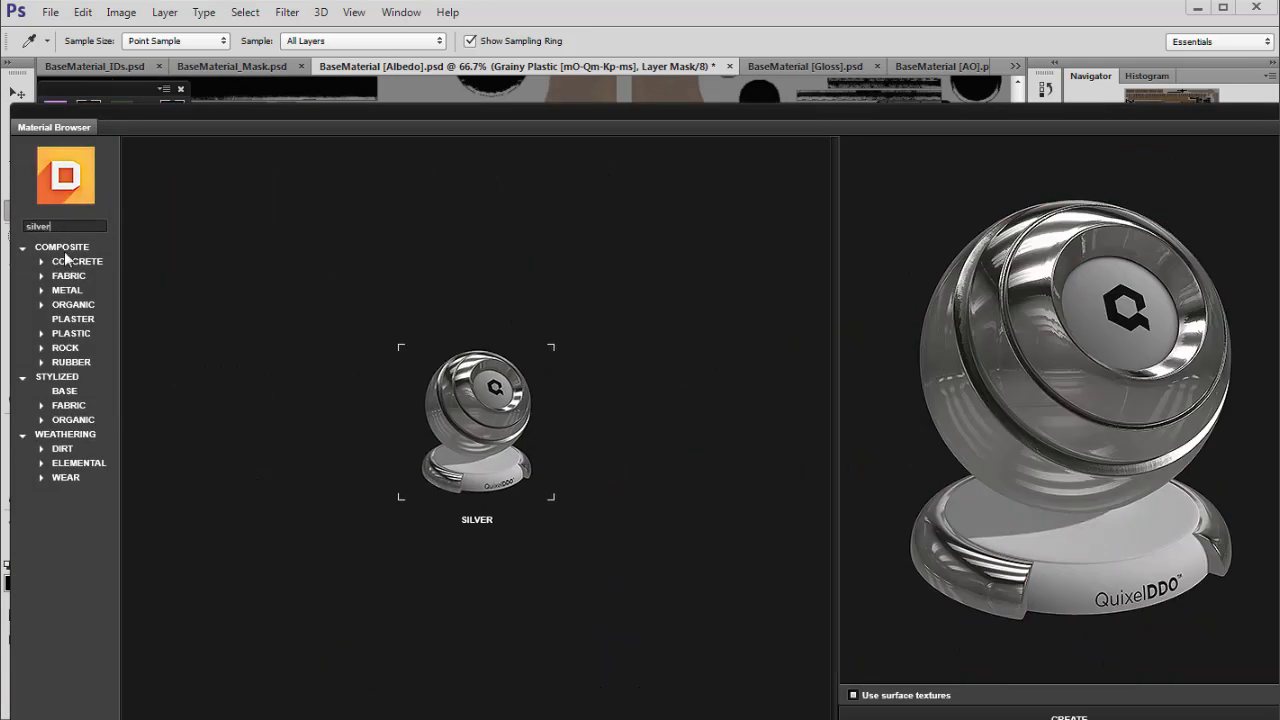
{"action": "key", "text": "BackSpace"}
{"action": "key", "text": "BackSpace"}
{"action": "key", "text": "BackSpace"}
{"action": "key", "text": "BackSpace"}
{"action": "key", "text": "BackSpace"}
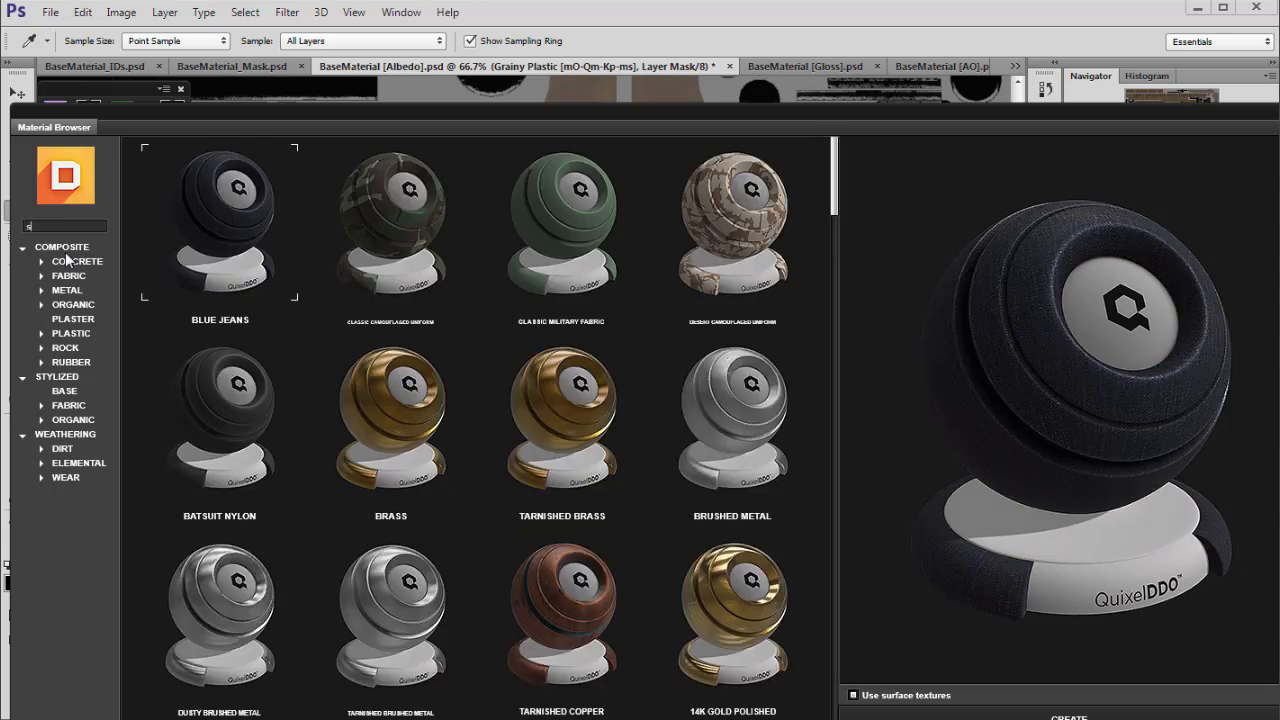
Preview Brushed Metal, Tarnished Brushed Metal, Scuffed White Metal and Silver in the material browser.
{"action": "left_click", "coordinate": [748, 432]}
{"action": "scroll", "coordinate": [748, 435], "scroll_direction": "down", "scroll_amount": 1}
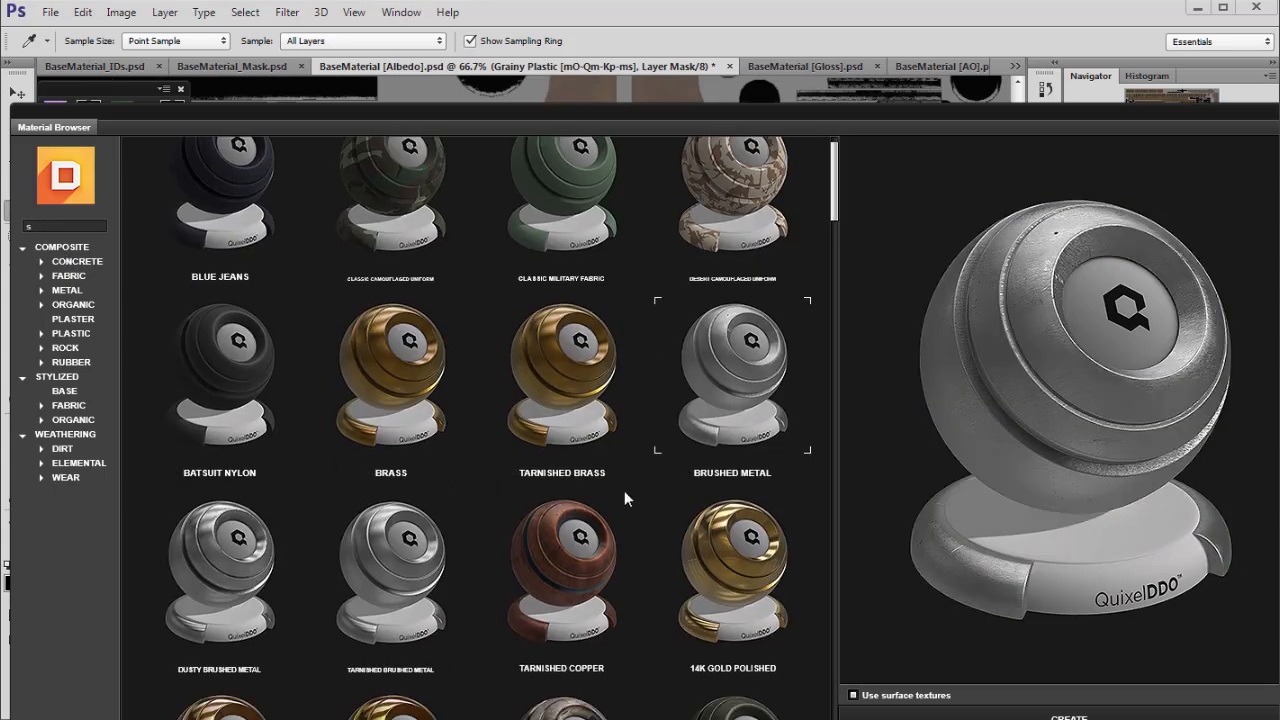
{"action": "left_click", "coordinate": [380, 548]}
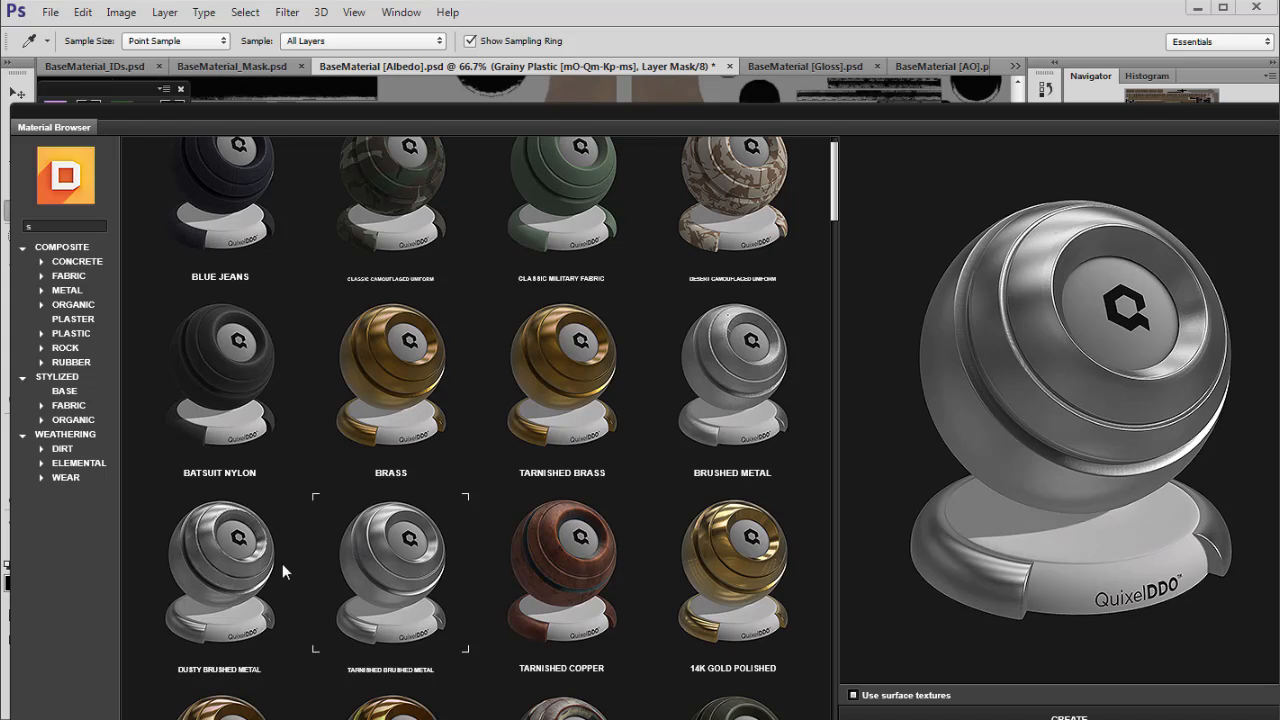
{"action": "scroll", "coordinate": [387, 547], "scroll_direction": "down", "scroll_amount": 5}
{"action": "scroll", "coordinate": [388, 546], "scroll_direction": "down", "scroll_amount": 3}
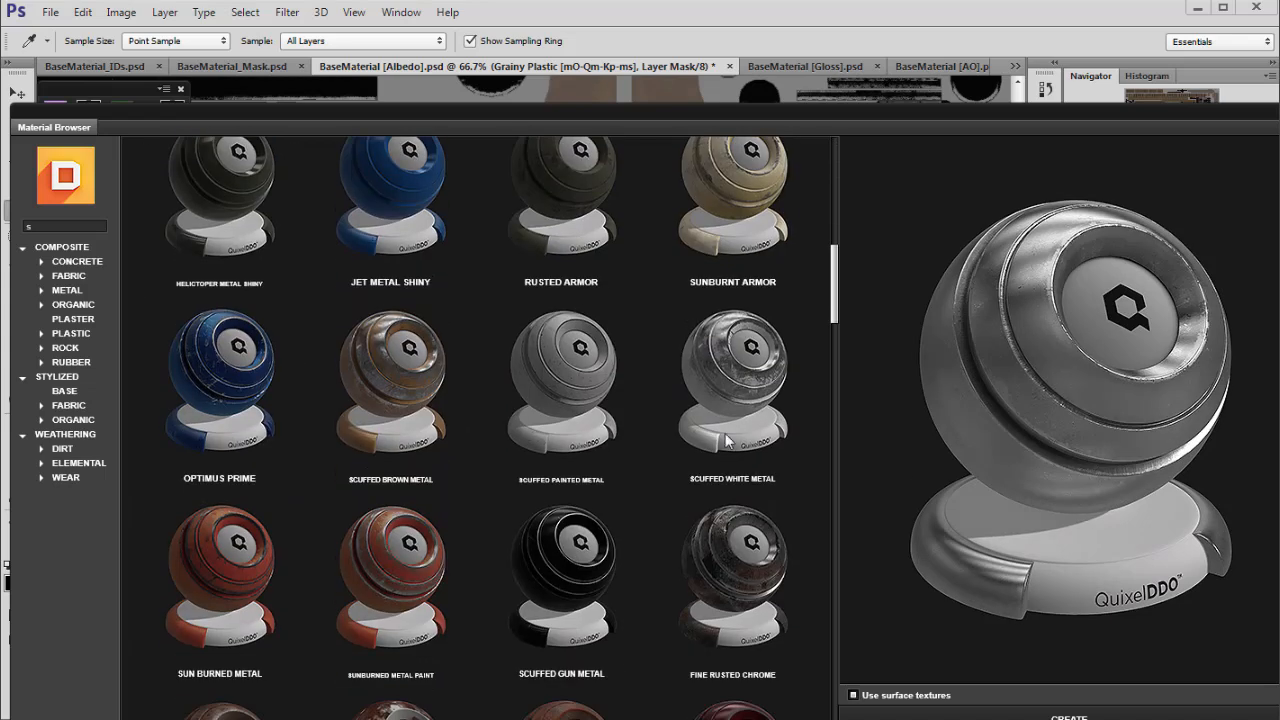
{"action": "left_click", "coordinate": [723, 417]}
{"action": "scroll", "coordinate": [713, 421], "scroll_direction": "down", "scroll_amount": 3}
{"action": "left_click", "coordinate": [566, 475]}
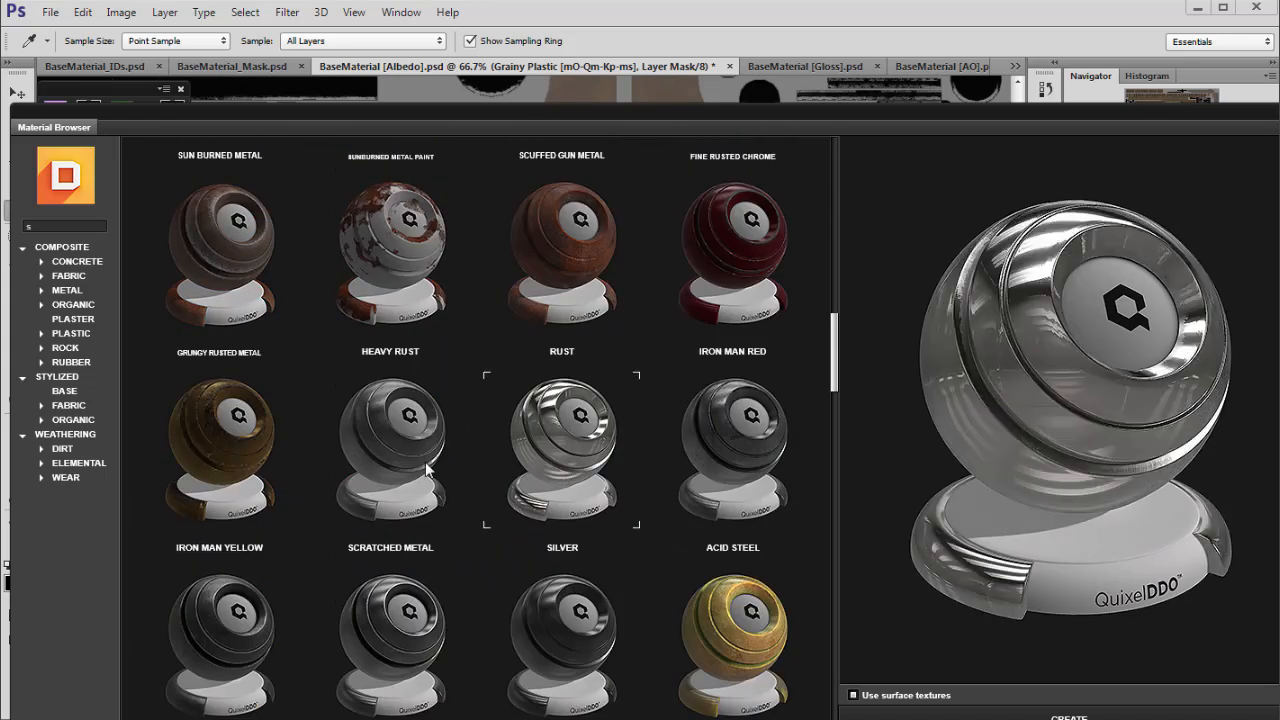
Create the Steel material and link it to the Silver material ID so it covers the gas block.
{"action": "scroll", "coordinate": [400, 460], "scroll_direction": "down", "scroll_amount": 1}
{"action": "left_click", "coordinate": [430, 460]}
{"action": "scroll", "coordinate": [430, 460], "scroll_direction": "down", "scroll_amount": 1}
{"action": "left_click", "coordinate": [410, 405]}
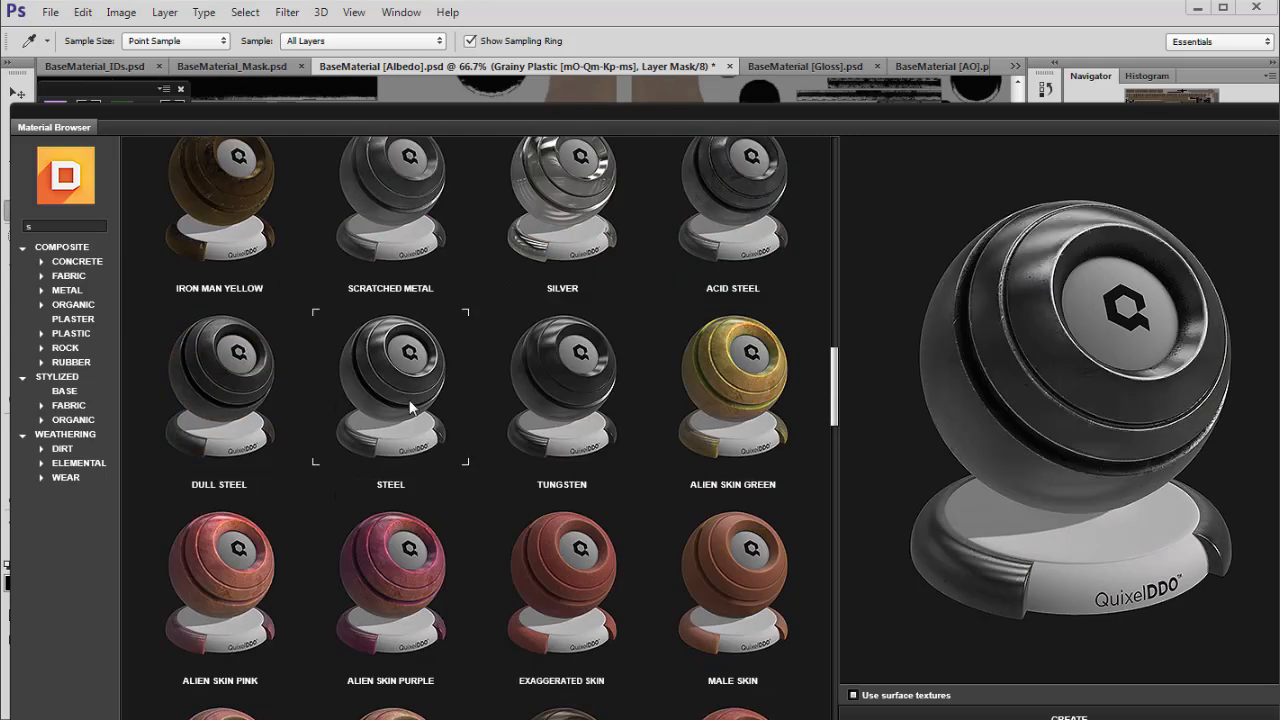
{"action": "scroll", "coordinate": [410, 418], "scroll_direction": "up", "scroll_amount": 1}
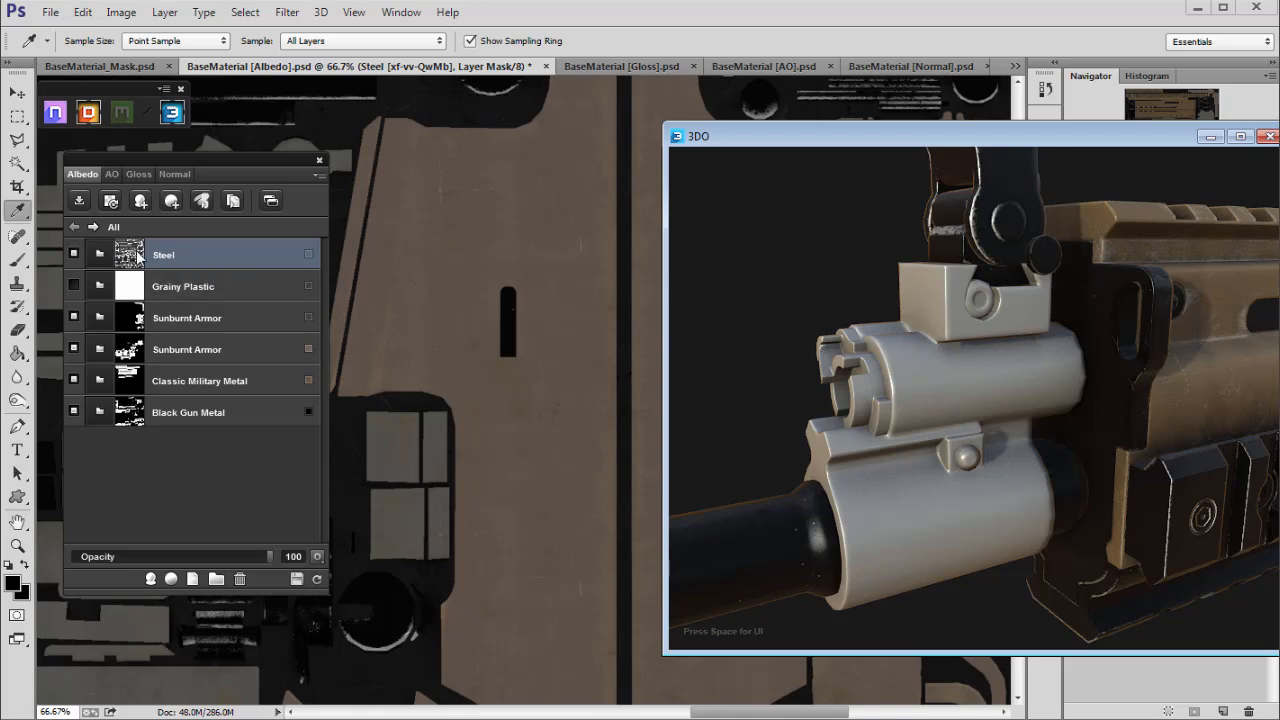
{"action": "left_click", "coordinate": [309, 257]}
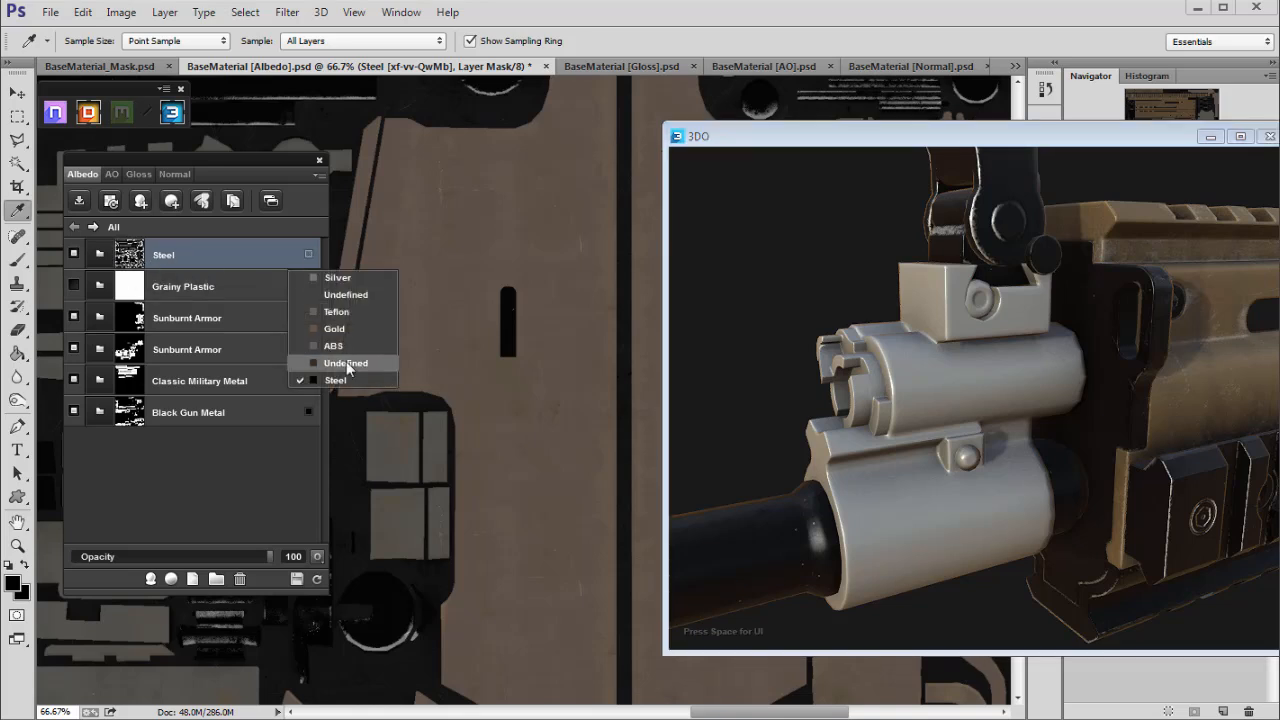
{"action": "left_click", "coordinate": [337, 277]}
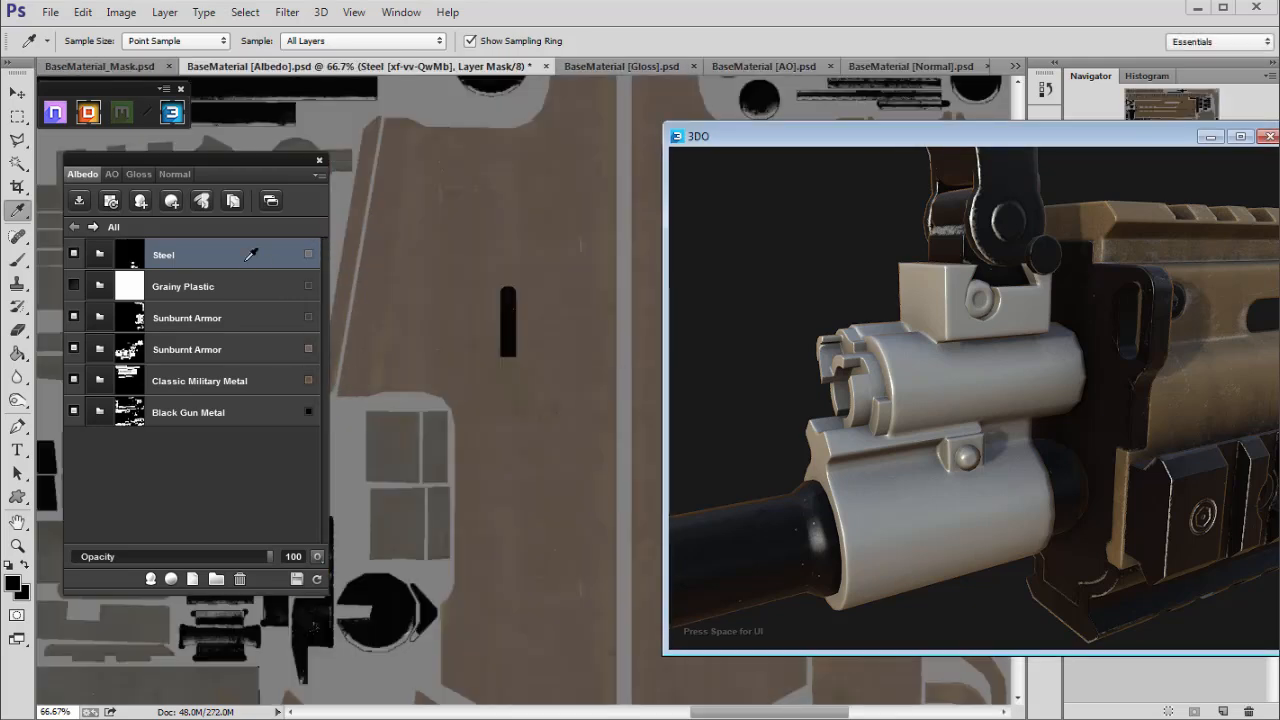
{"action": "left_click", "coordinate": [310, 252]}
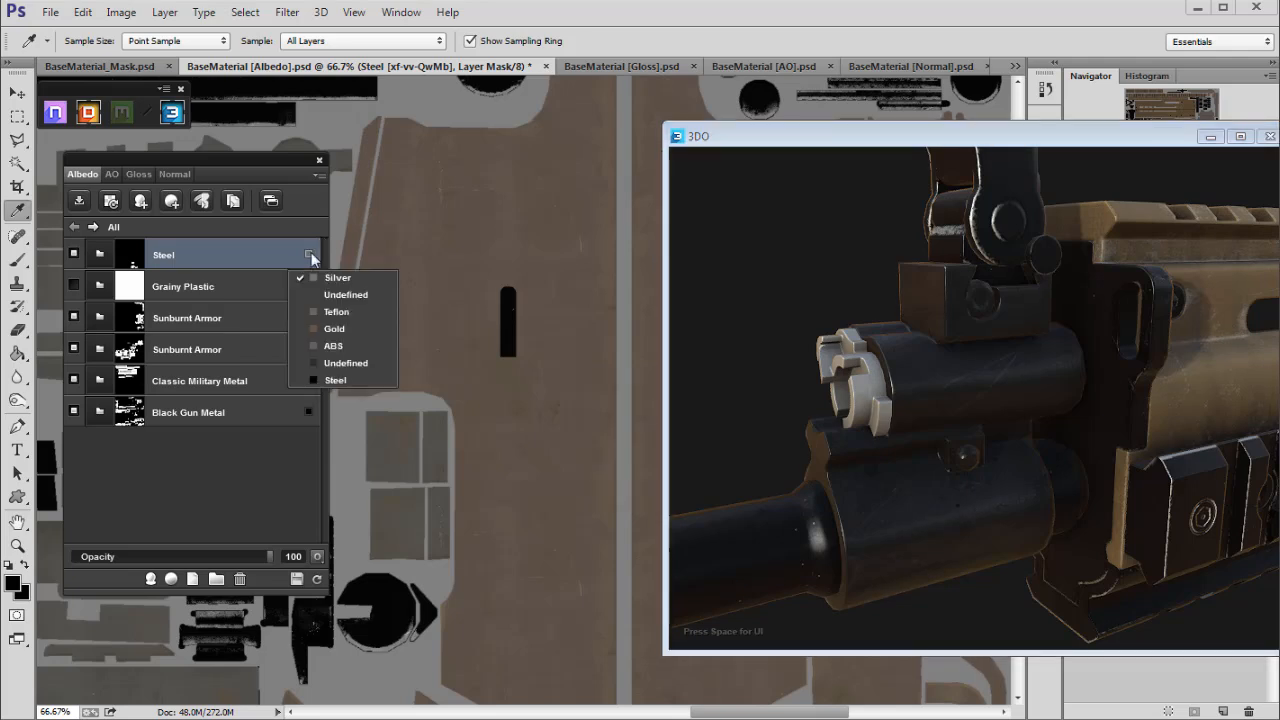
{"action": "left_click", "coordinate": [101, 258]}
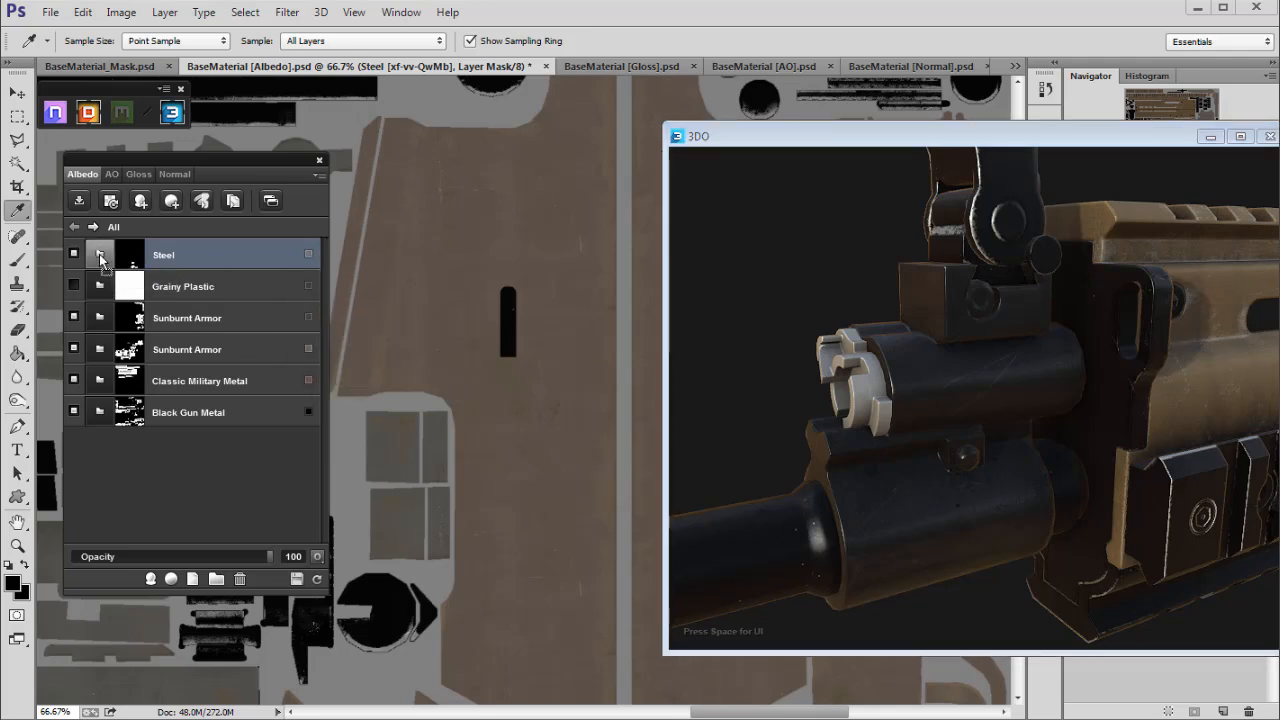
Open the Steel group and set the Dark Scratched Metal layer's reflectance colour to acacac.
{"action": "left_click", "coordinate": [98, 258]}
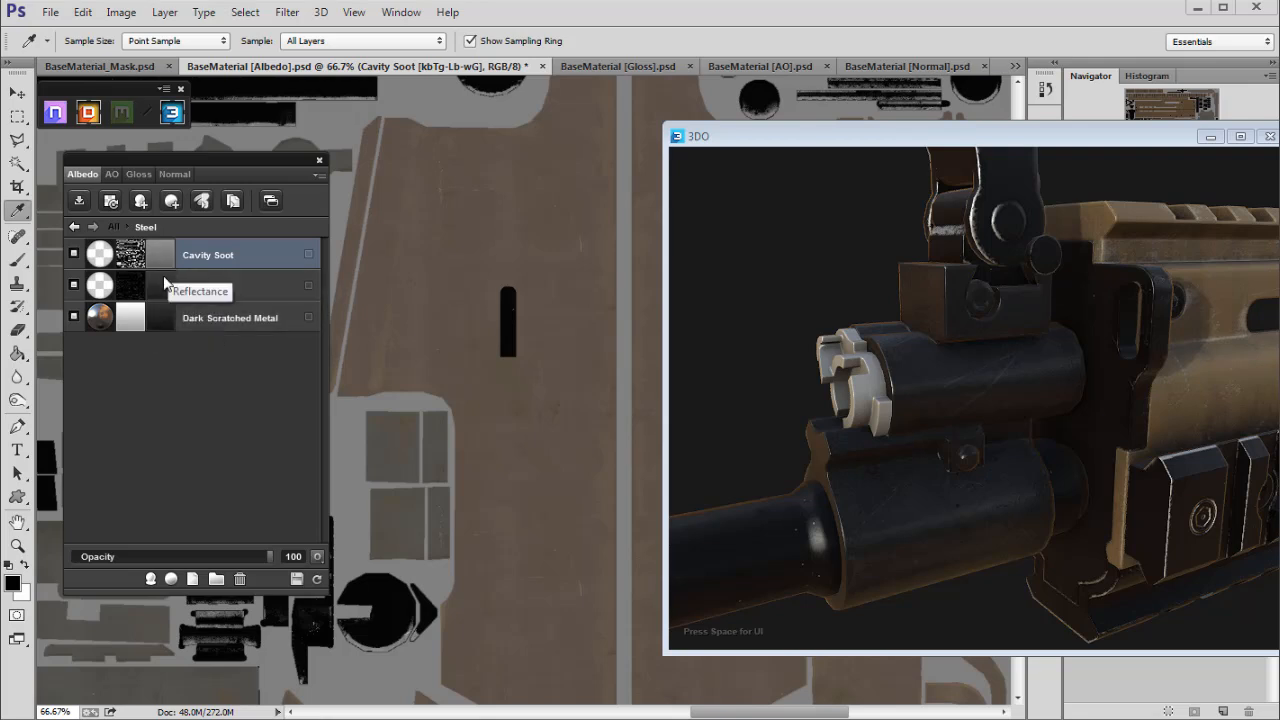
{"action": "left_click", "coordinate": [160, 317]}
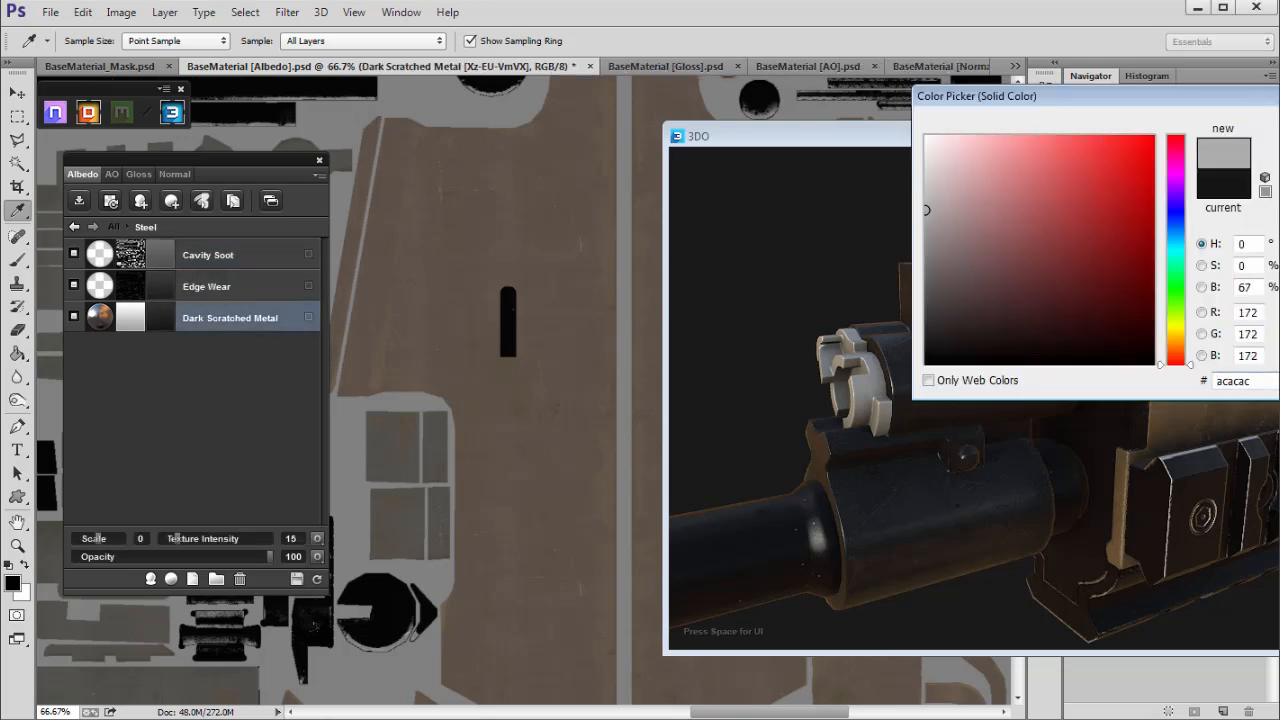
{"action": "key", "text": "Return"}
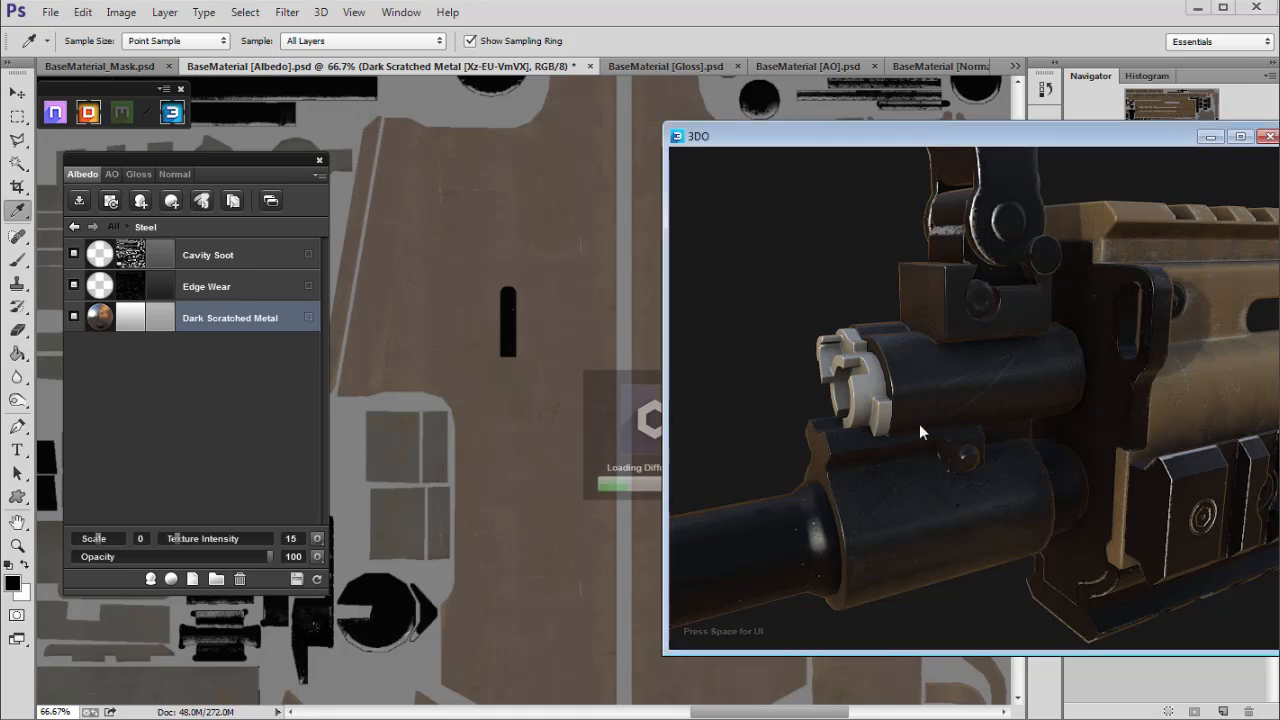
{"action": "left_click_drag", "start_coordinate": [914, 415], "coordinate": [974, 435]}
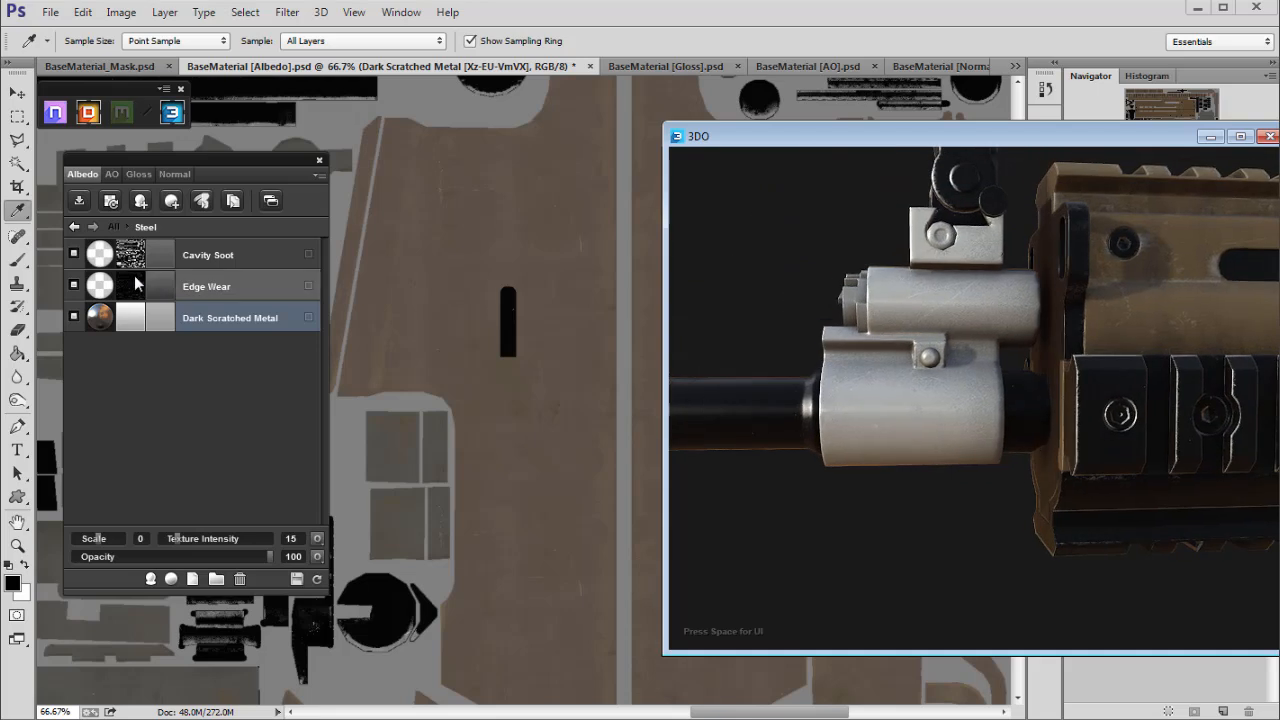
Darken the Dark Scratched Metal reflectance to a mid grey and check the gas block up close.
{"action": "left_click", "coordinate": [160, 317]}
{"action": "left_click", "coordinate": [925, 267]}
{"action": "key", "text": "Return"}
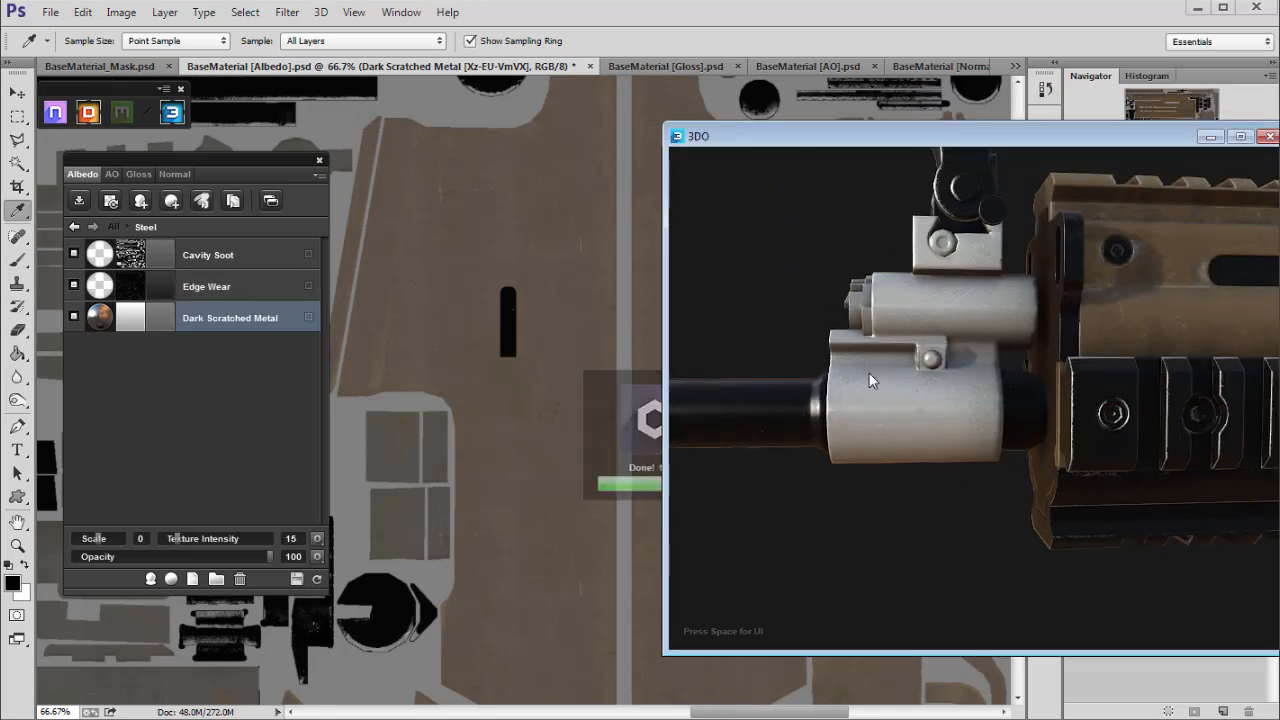
{"action": "mouse_move", "coordinate": [888, 387]}
{"action": "left_mouse_down"}
{"action": "mouse_move", "coordinate": [923, 405]}
{"action": "mouse_move", "coordinate": [816, 351]}
{"action": "mouse_move", "coordinate": [925, 397]}
{"action": "mouse_move", "coordinate": [902, 366]}
{"action": "left_mouse_up"}
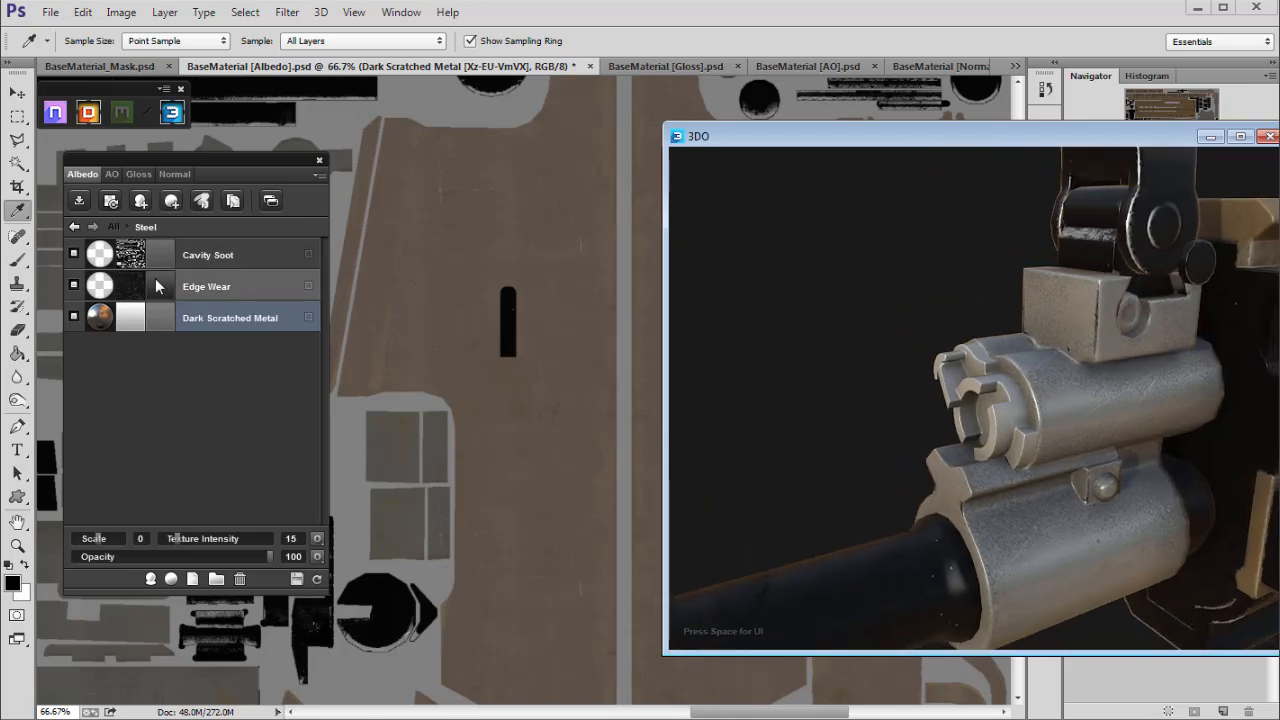
Set the Edge Wear layer's reflectance colour to near white and check the rifle in the 3D preview.
{"action": "left_click", "coordinate": [158, 285]}
{"action": "left_click_drag", "start_coordinate": [968, 200], "coordinate": [906, 155]}
{"action": "key", "text": "Return"}
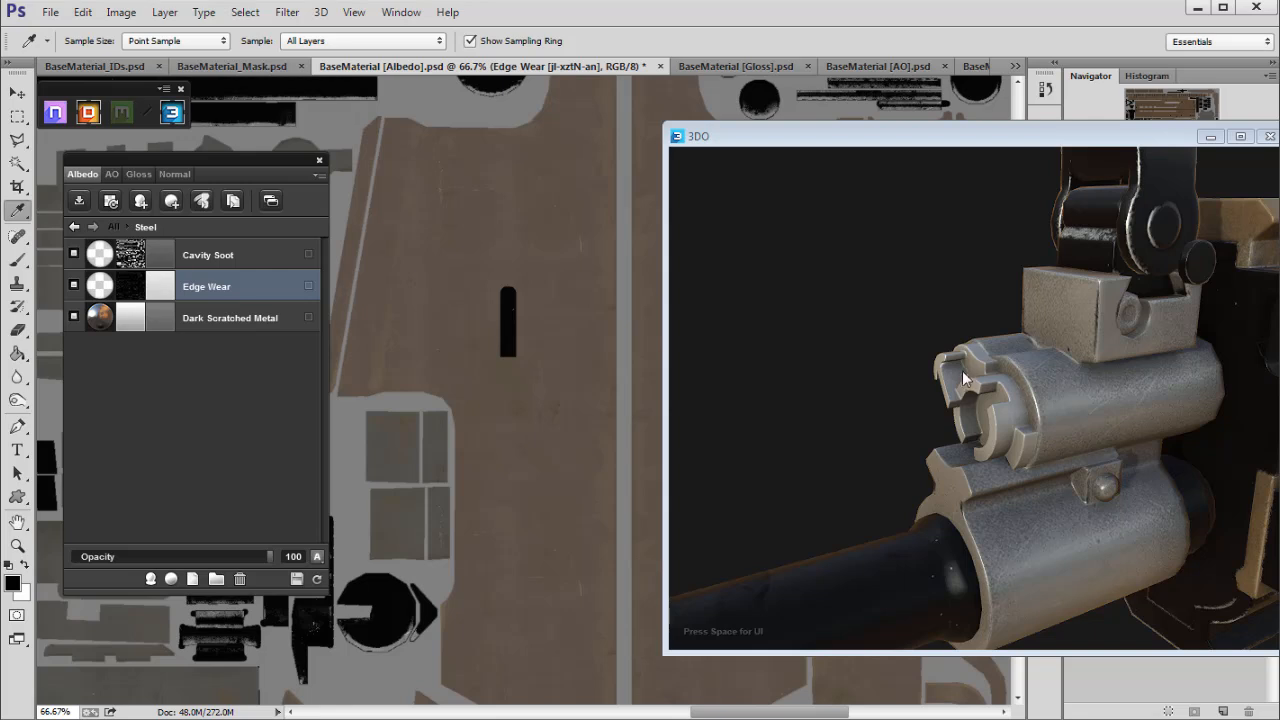
{"action": "left_click_drag", "start_coordinate": [985, 384], "coordinate": [1005, 342]}
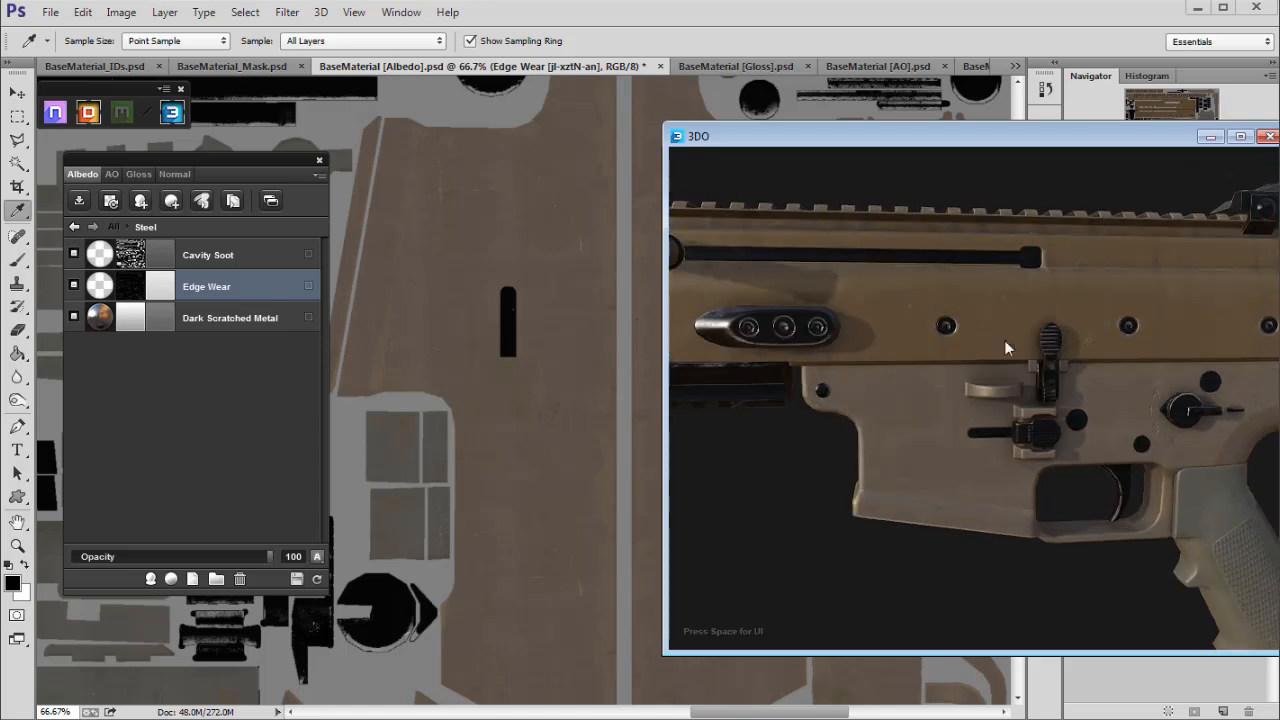
Widen the 3DO preview window, frame the whole rifle, and show the preview settings.
{"action": "left_click_drag", "start_coordinate": [666, 315], "coordinate": [316, 315]}
{"action": "left_click_drag", "start_coordinate": [760, 300], "coordinate": [499, 392]}
{"action": "key", "text": "space"}
{"action": "key", "text": "space"}
{"action": "left_click_drag", "start_coordinate": [735, 362], "coordinate": [640, 376]}
{"action": "key", "text": "space"}
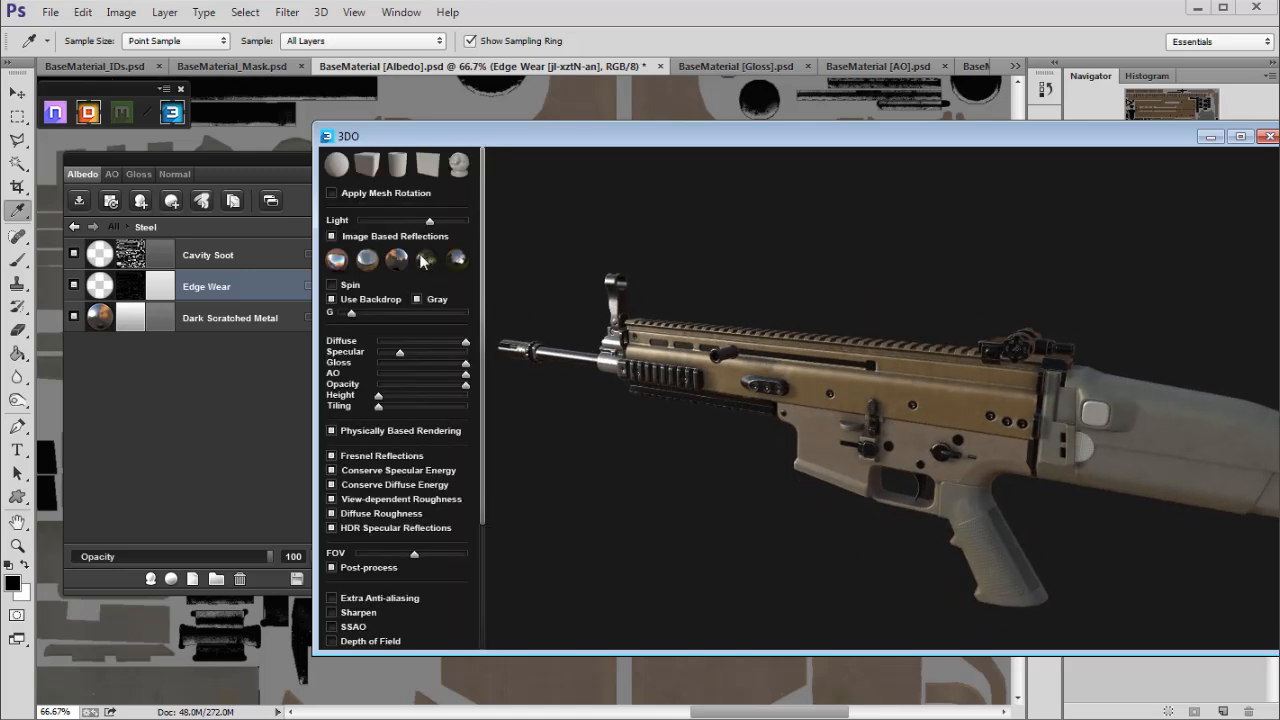
Turn off Image Based Reflections in the preview and examine the rifle from barrel to stock.
{"action": "left_click", "coordinate": [331, 236]}
{"action": "left_click_drag", "start_coordinate": [691, 341], "coordinate": [844, 496]}
{"action": "scroll", "coordinate": [662, 324], "scroll_direction": "up", "scroll_amount": 5}
{"action": "scroll", "coordinate": [775, 392], "scroll_direction": "down", "scroll_amount": 4}
{"action": "scroll", "coordinate": [526, 432], "scroll_direction": "up", "scroll_amount": 4}
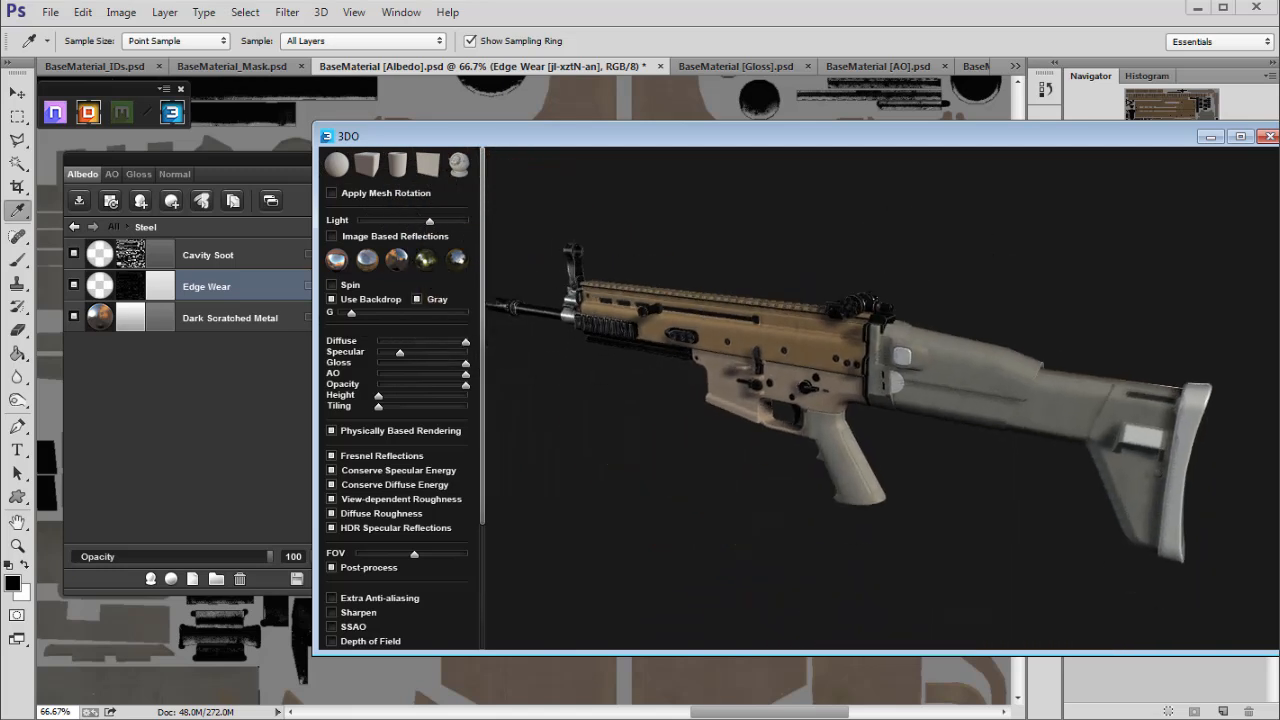
Move the DDO layer window clear of the 3D preview and save the project.
{"action": "left_click_drag", "start_coordinate": [242, 172], "coordinate": [220, 159]}
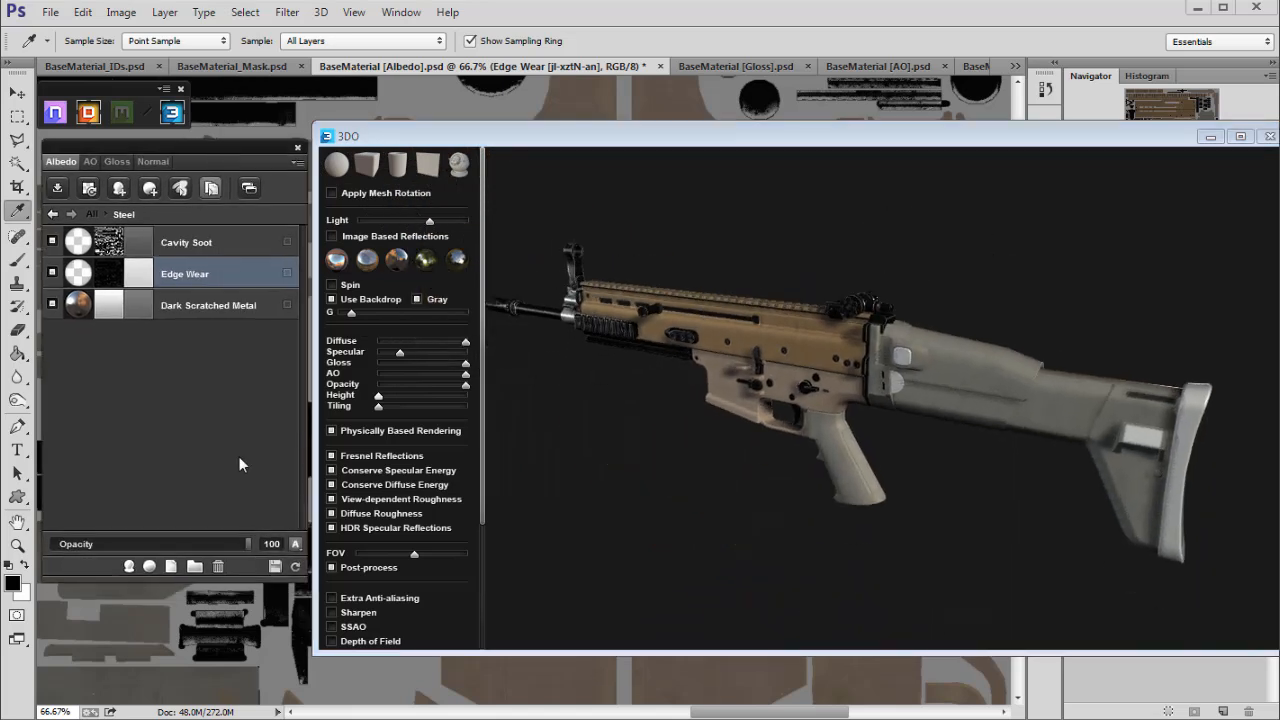
{"action": "left_click", "coordinate": [275, 566]}
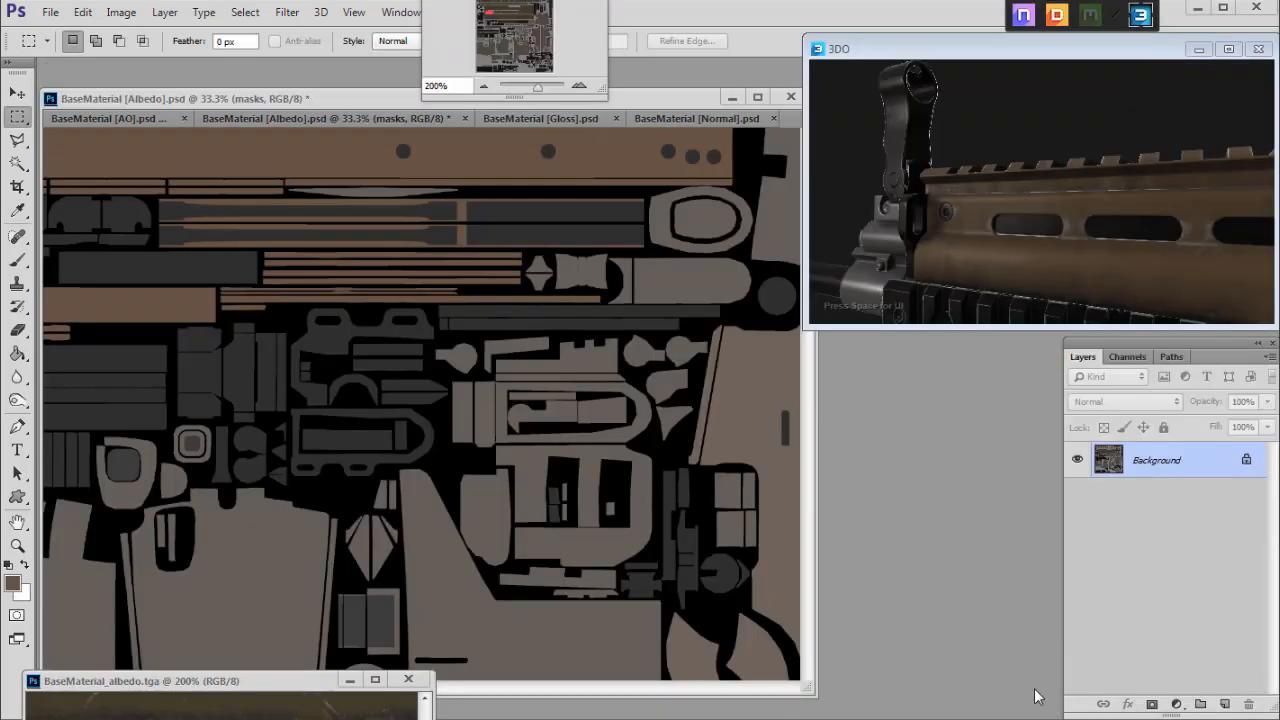
Select the brown receiver and rail areas on the albedo's masks layer with Color Range at an adjusted fuzziness.
{"action": "left_click", "coordinate": [233, 118]}
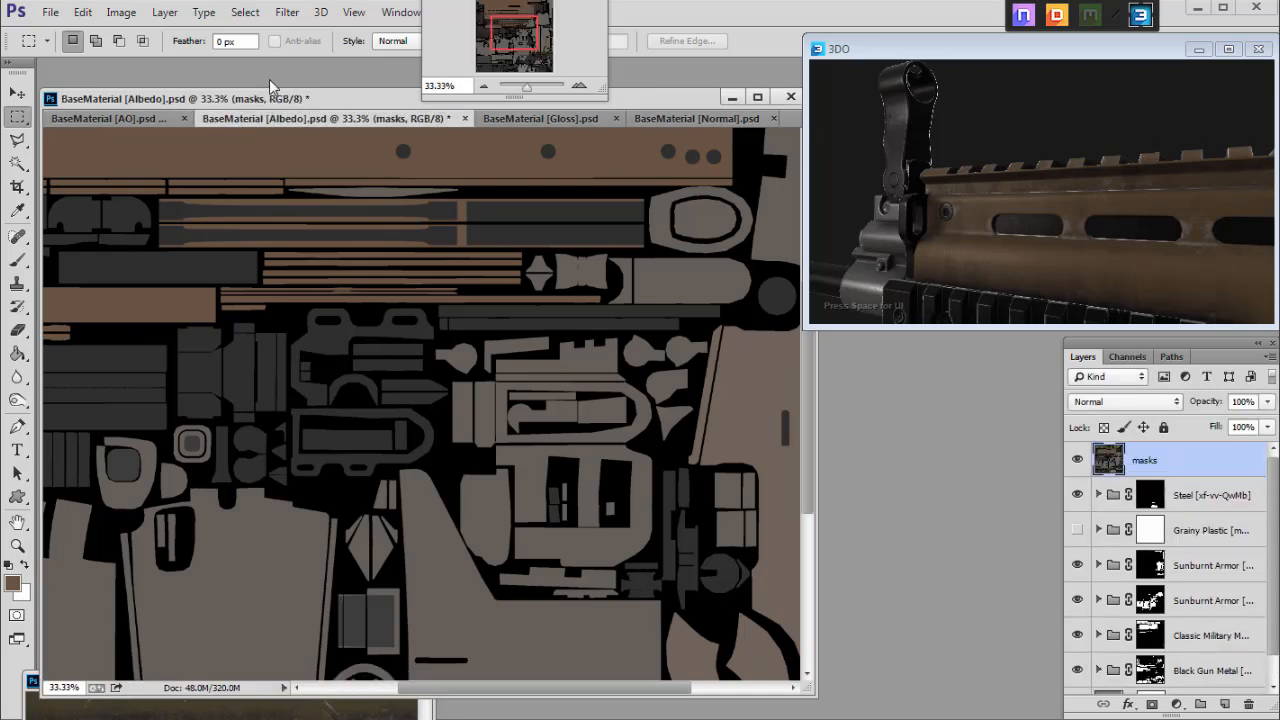
{"action": "left_click", "coordinate": [244, 12]}
{"action": "left_click", "coordinate": [270, 186]}
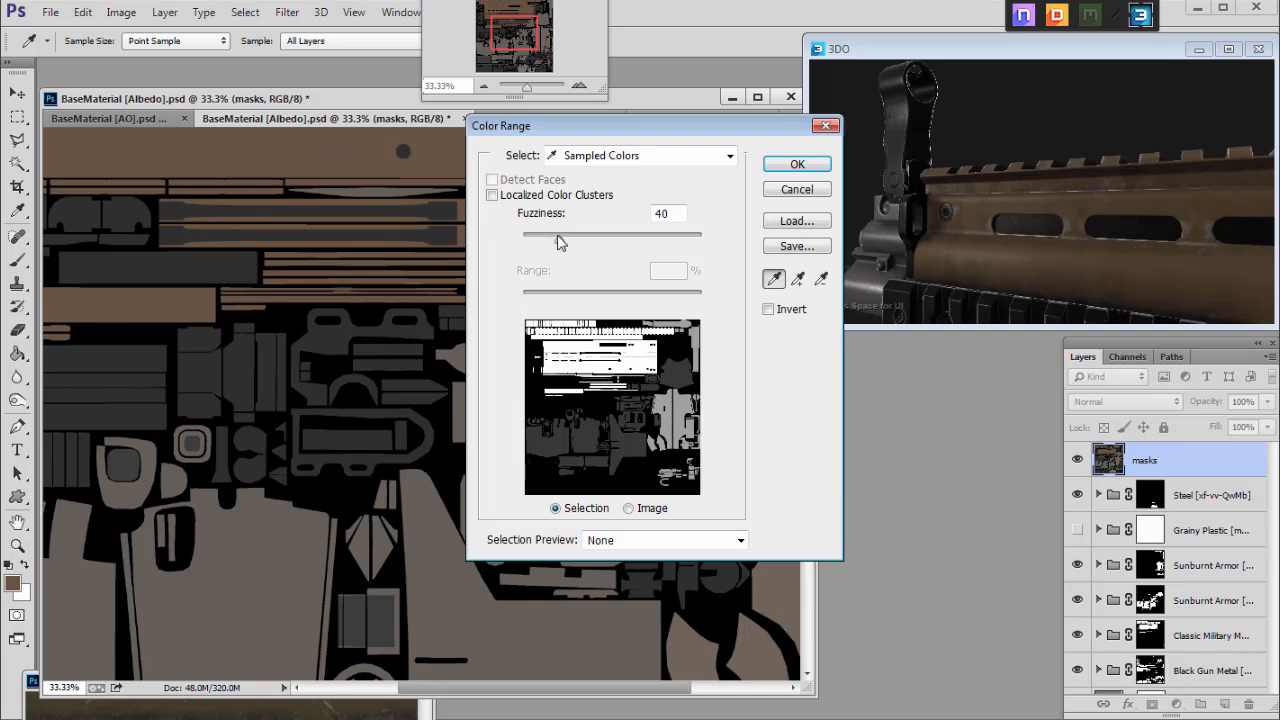
{"action": "left_click_drag", "start_coordinate": [558, 238], "coordinate": [288, 100]}
{"action": "left_click", "coordinate": [786, 166]}
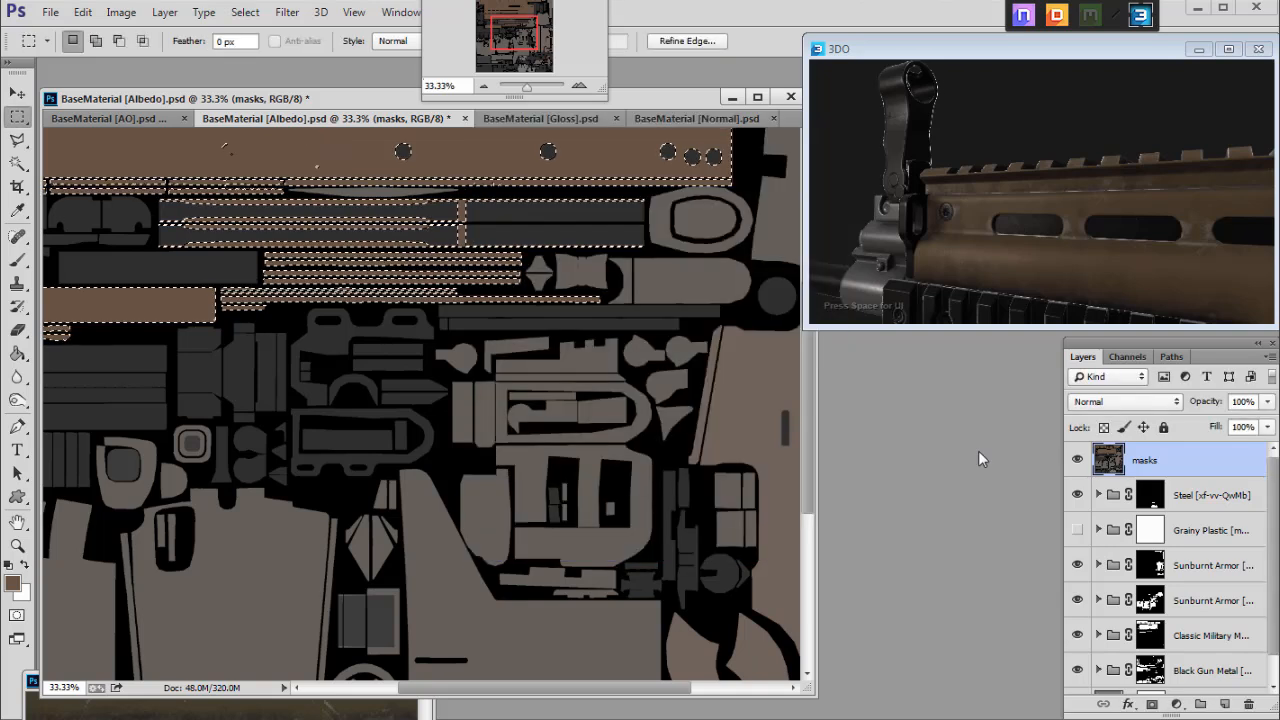
Isolate the Classic Military Metal group by hiding the masks layer and other material groups, and select its layer mask.
{"action": "left_click", "coordinate": [483, 86]}
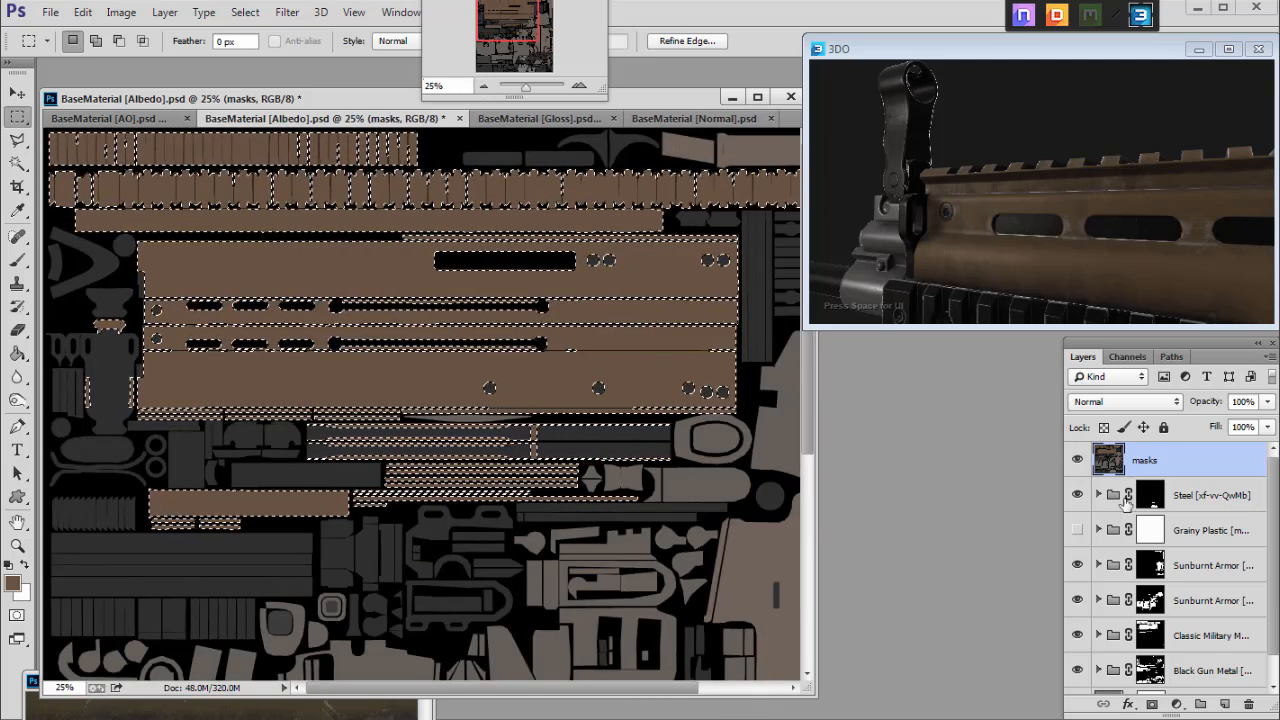
{"action": "left_click_drag", "start_coordinate": [1078, 462], "coordinate": [1079, 607]}
{"action": "left_click", "coordinate": [1078, 641]}
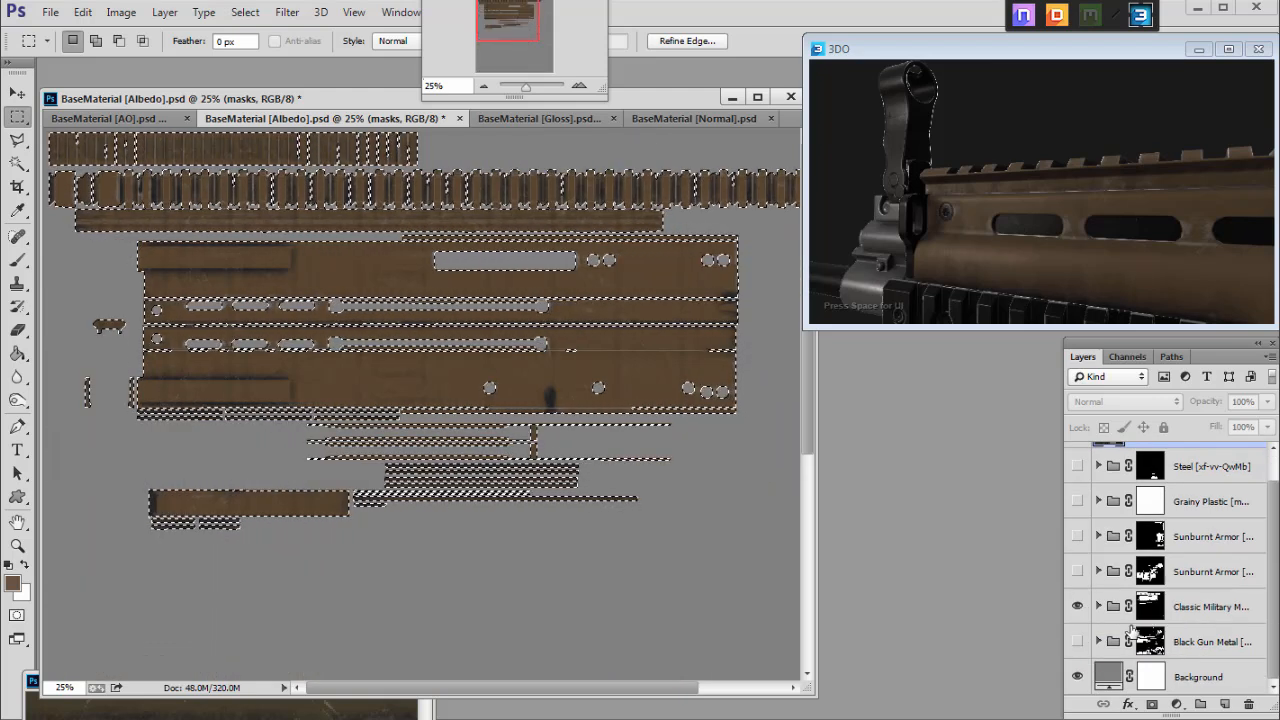
{"action": "left_click", "coordinate": [1149, 607]}
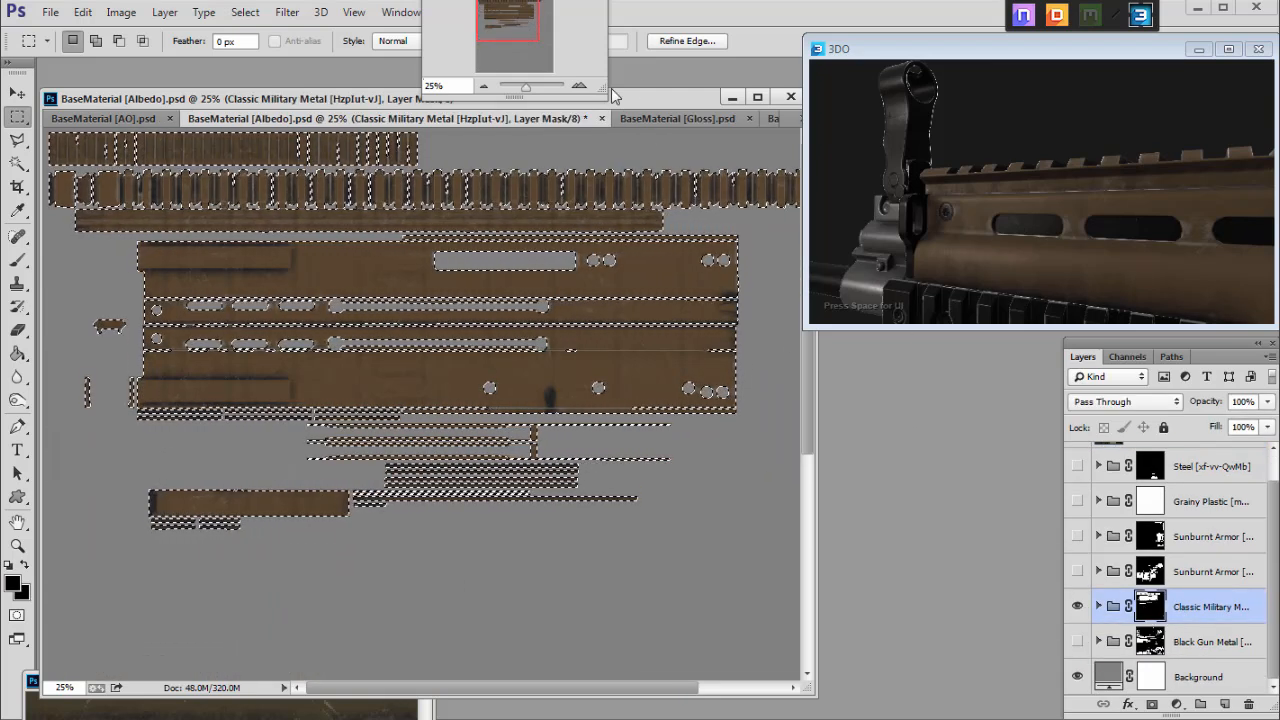
Expand the Classic Military Metal group to reveal its layers and examine the brown receiver areas at 50% zoom.
{"action": "left_click", "coordinate": [578, 84]}
{"action": "left_click", "coordinate": [584, 87]}
{"action": "left_click_drag", "start_coordinate": [501, 15], "coordinate": [492, 8]}
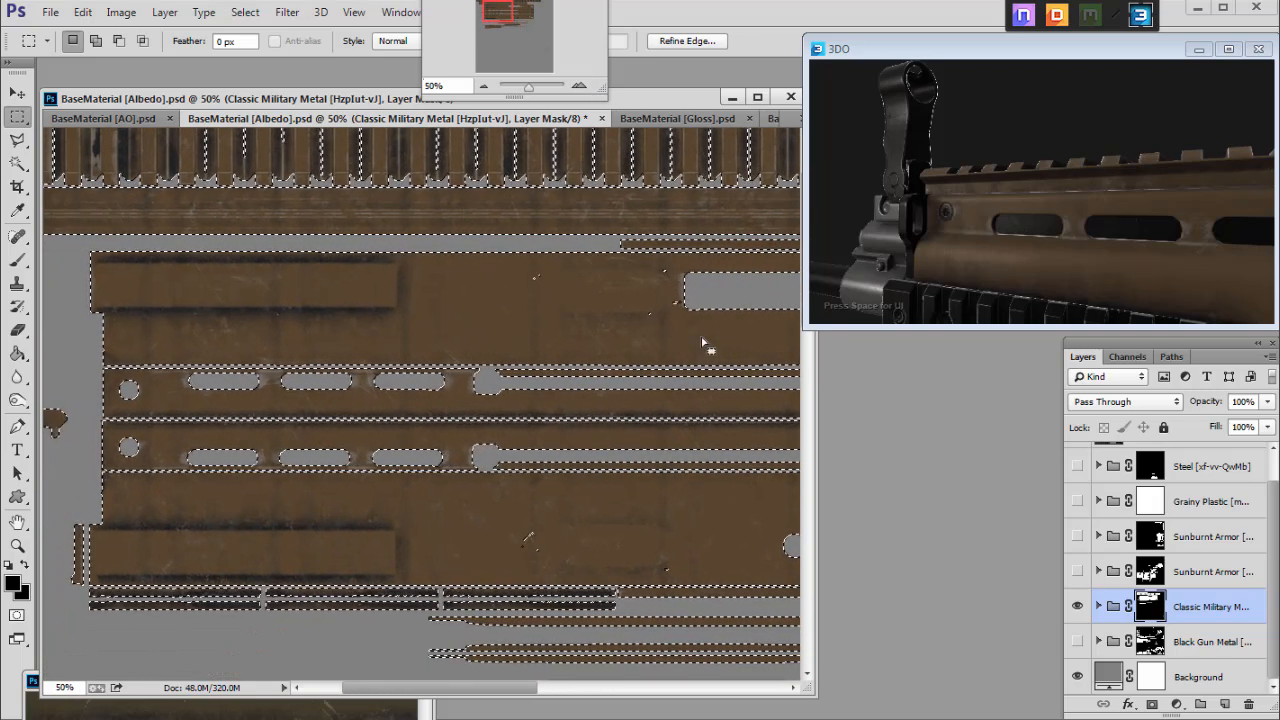
{"action": "left_click", "coordinate": [1098, 606]}
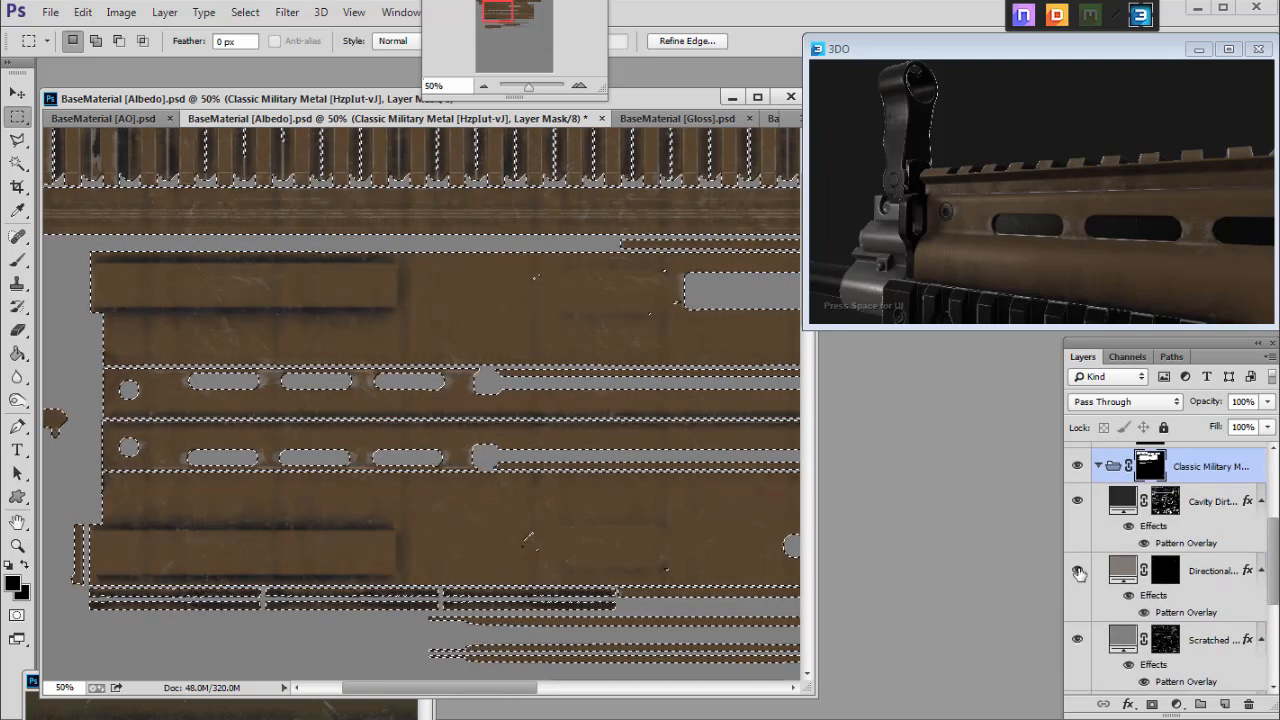
{"action": "left_click_drag", "start_coordinate": [505, 13], "coordinate": [531, 14]}
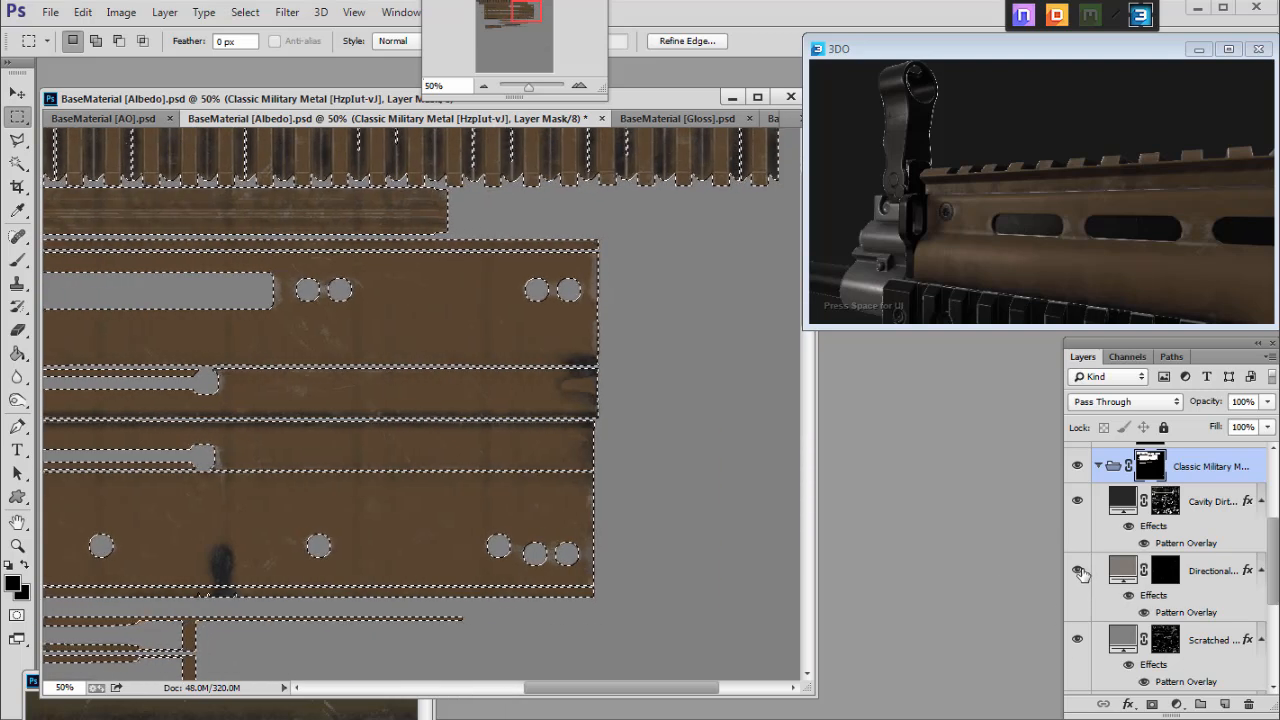
Switch the Scratched Metal, Dents and Painted Metal layers off and on to compare what each contributes to the albedo.
{"action": "left_click", "coordinate": [1078, 639]}
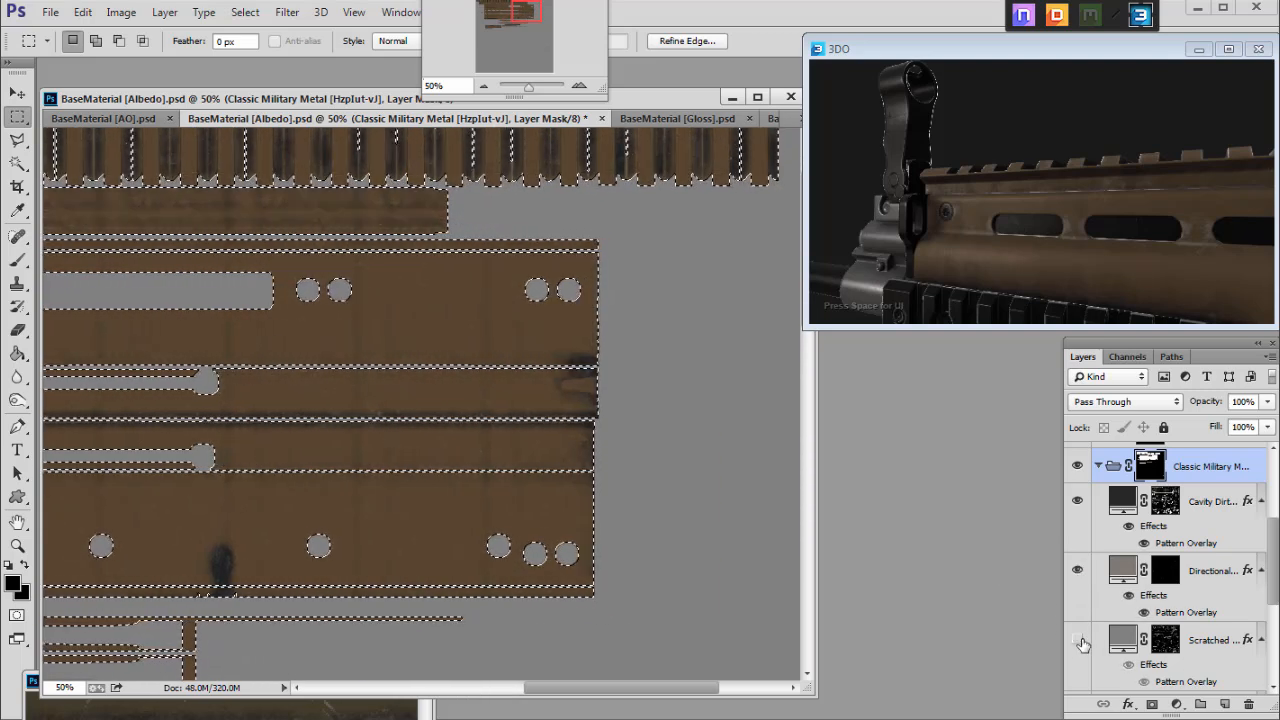
{"action": "left_click_drag", "start_coordinate": [524, 18], "coordinate": [504, 25]}
{"action": "scroll", "coordinate": [1150, 630], "scroll_direction": "down", "scroll_amount": 1}
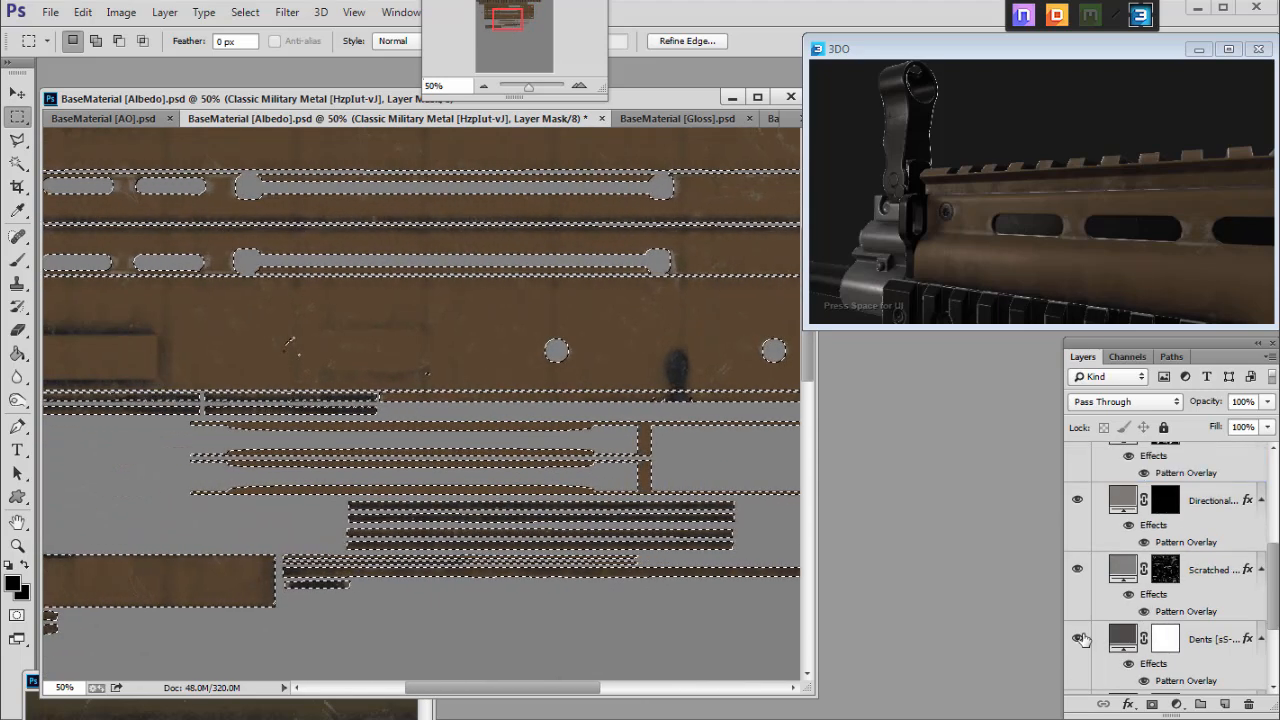
{"action": "left_click", "coordinate": [1078, 639]}
{"action": "scroll", "coordinate": [1080, 641], "scroll_direction": "down", "scroll_amount": 1}
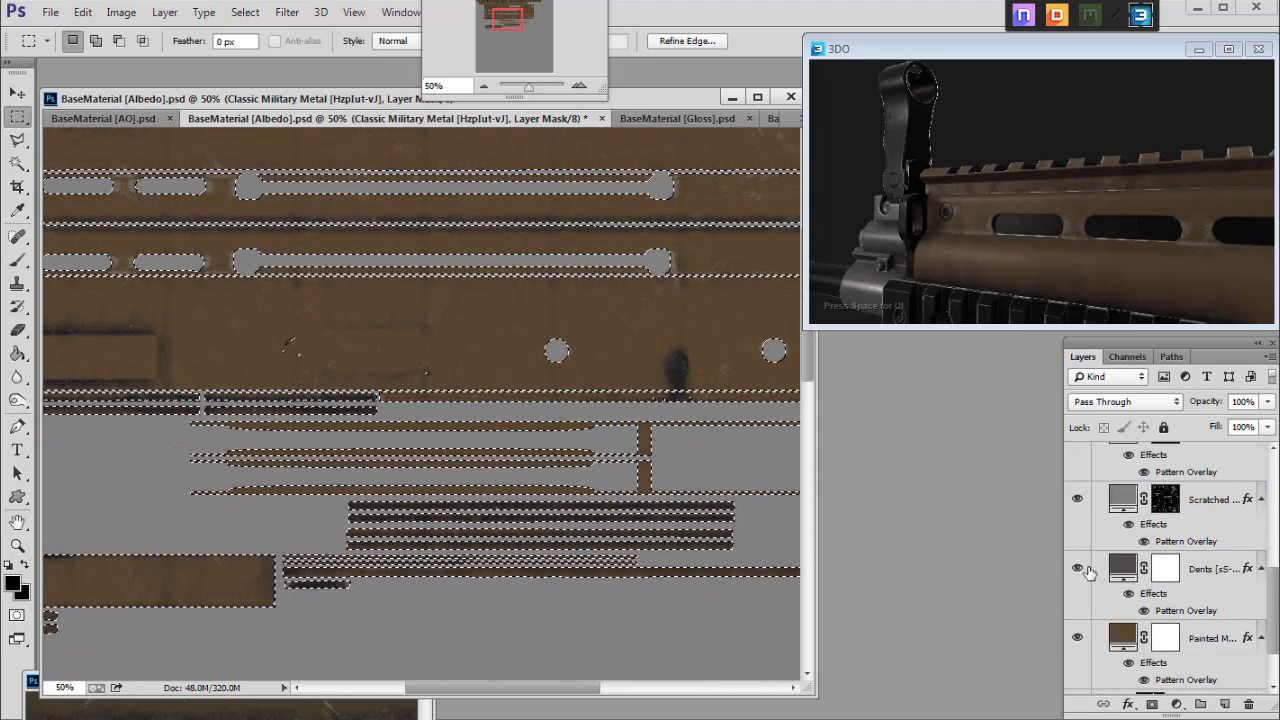
{"action": "left_click", "coordinate": [1078, 637]}
{"action": "left_click", "coordinate": [1078, 637]}
Change the Painted Metal layer's fill color to dark olive brown 413b29 and clear the selection.
{"action": "left_click", "coordinate": [1165, 637]}
{"action": "scroll", "coordinate": [1172, 634], "scroll_direction": "down", "scroll_amount": 1}
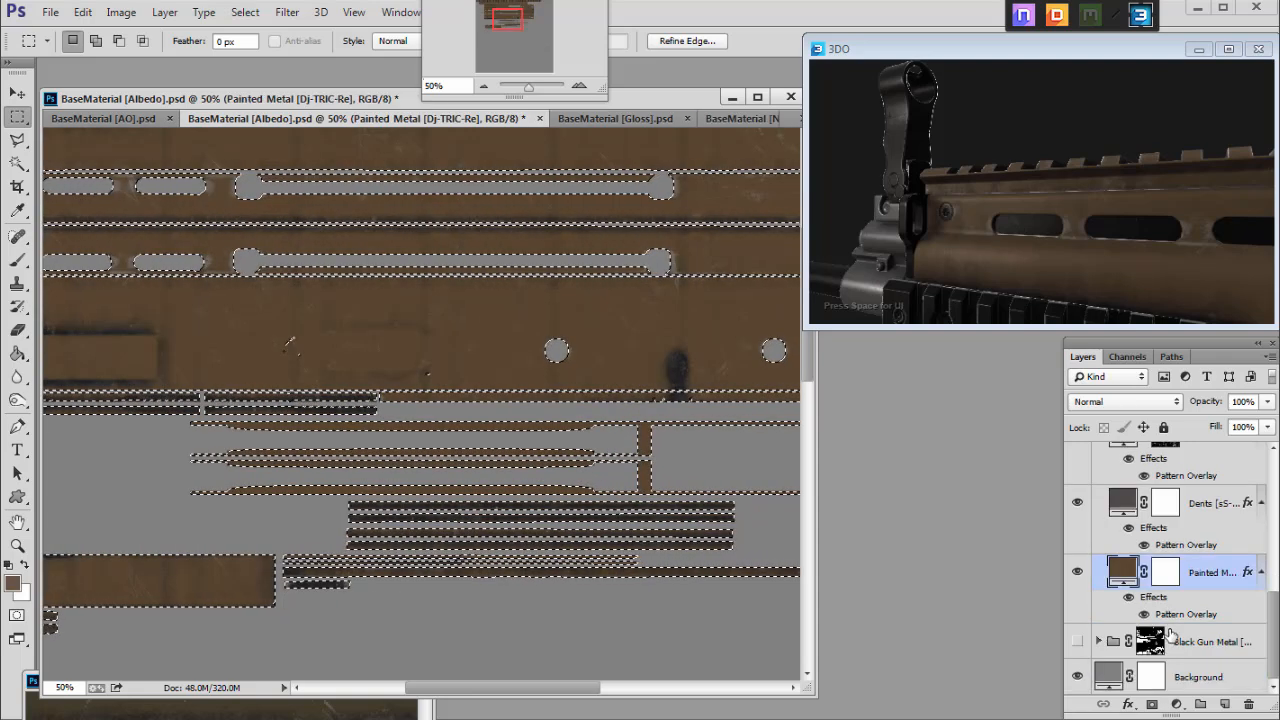
{"action": "double_click", "coordinate": [1123, 573]}
{"action": "left_click", "coordinate": [1032, 275]}
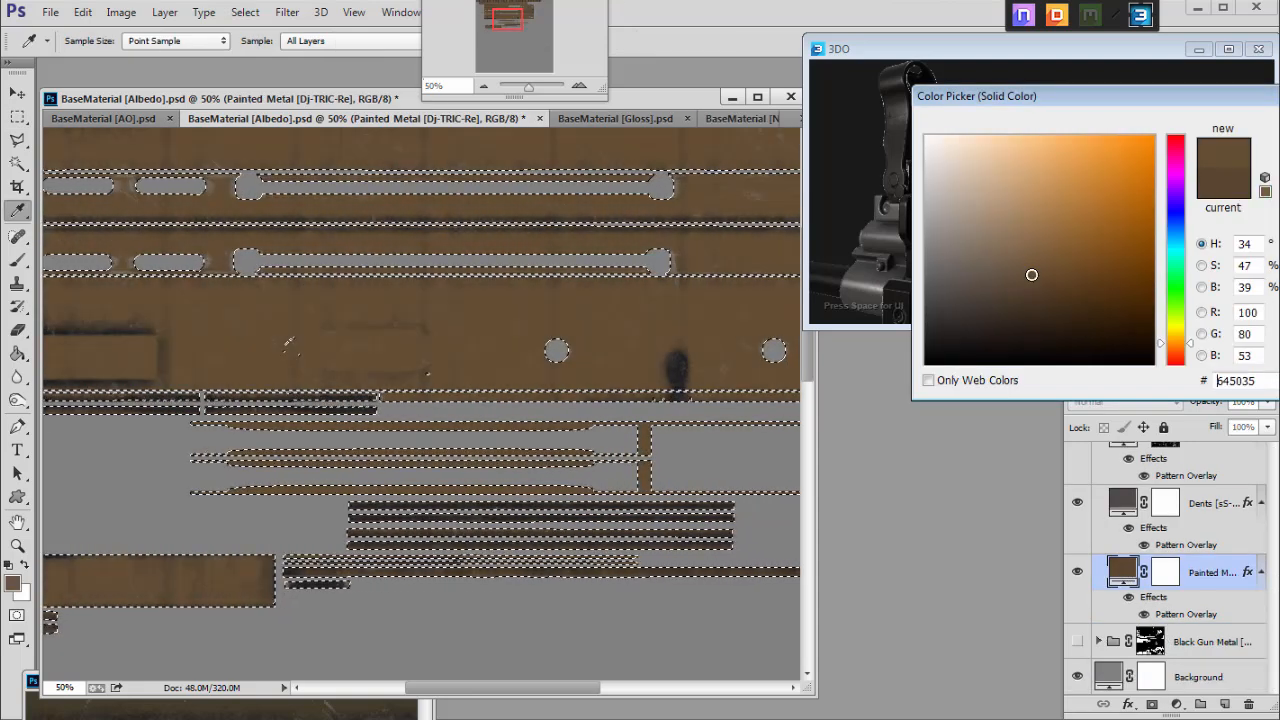
{"action": "left_click_drag", "start_coordinate": [1178, 345], "coordinate": [1178, 332]}
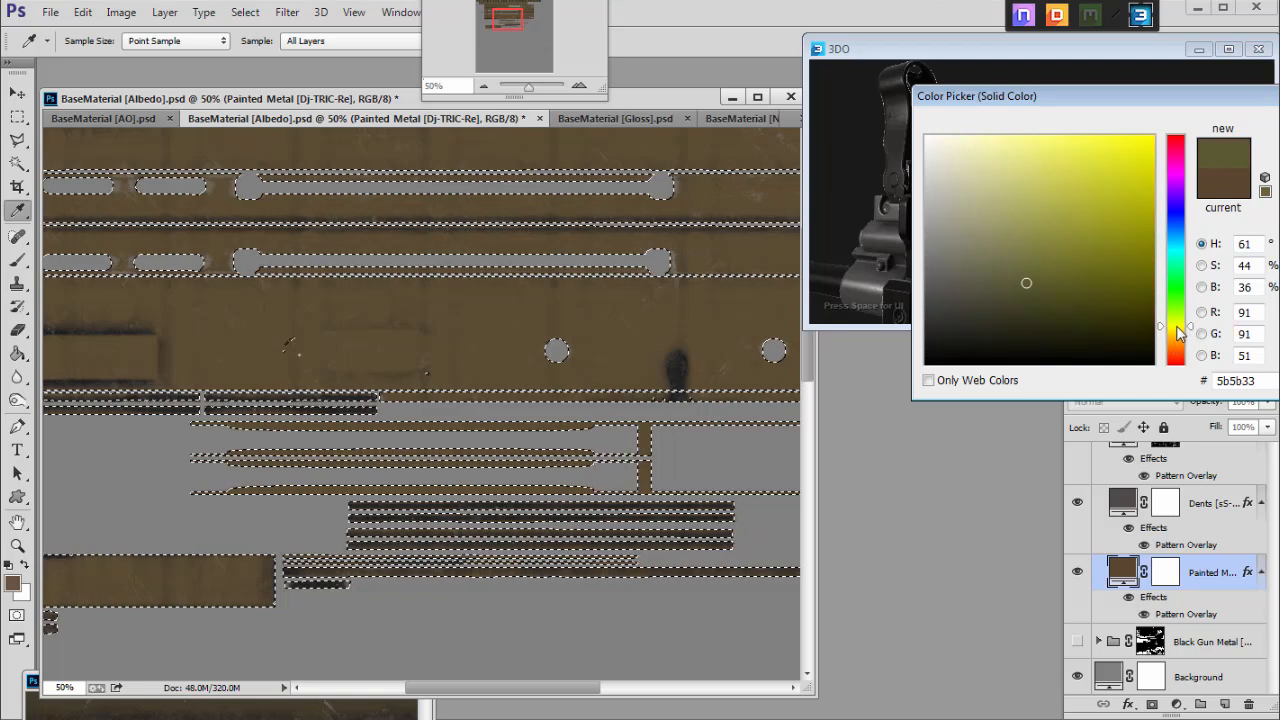
{"action": "left_click_drag", "start_coordinate": [1049, 281], "coordinate": [1010, 303]}
{"action": "left_click", "coordinate": [1177, 333]}
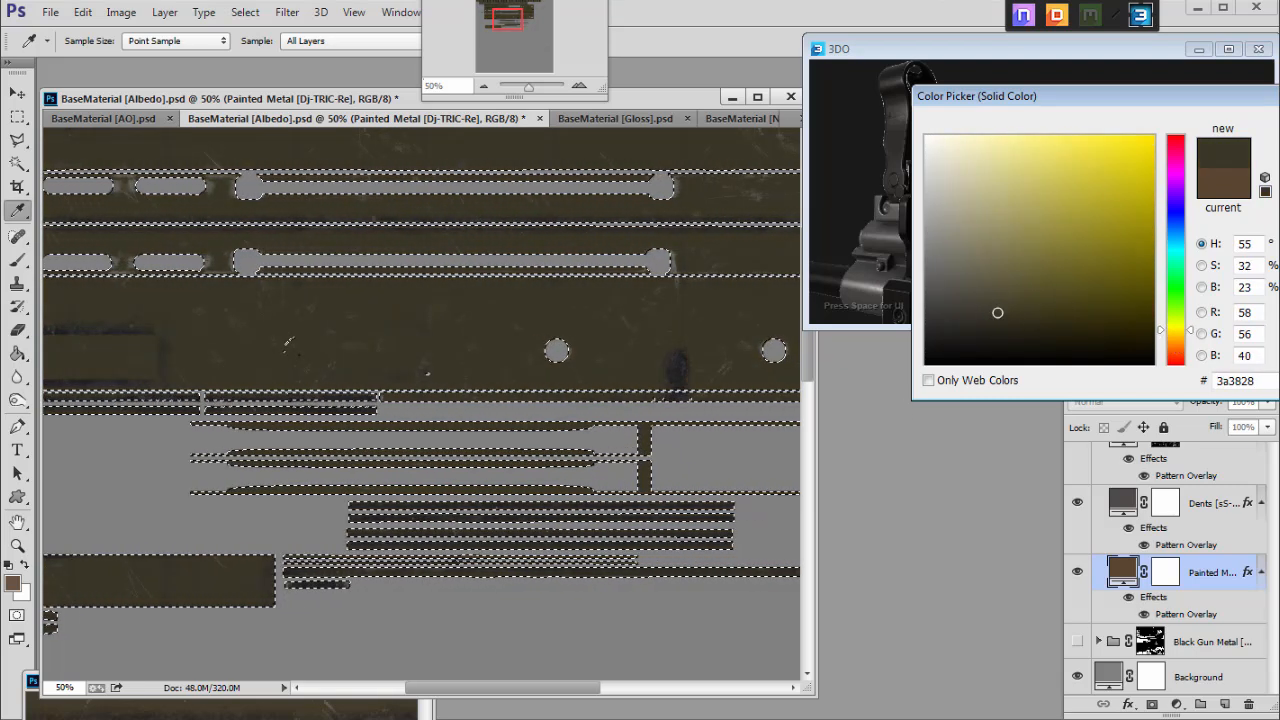
{"action": "left_click", "coordinate": [1009, 306]}
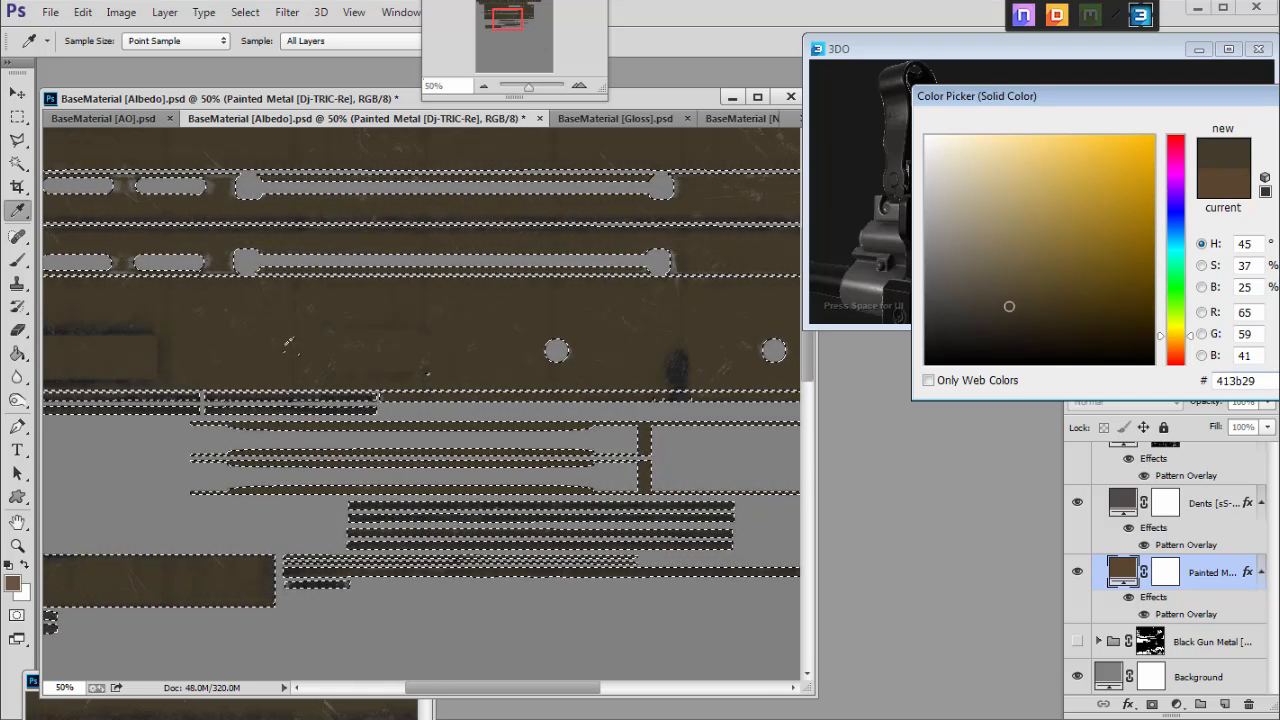
{"action": "key", "text": "Return"}
{"action": "key", "text": "m"}
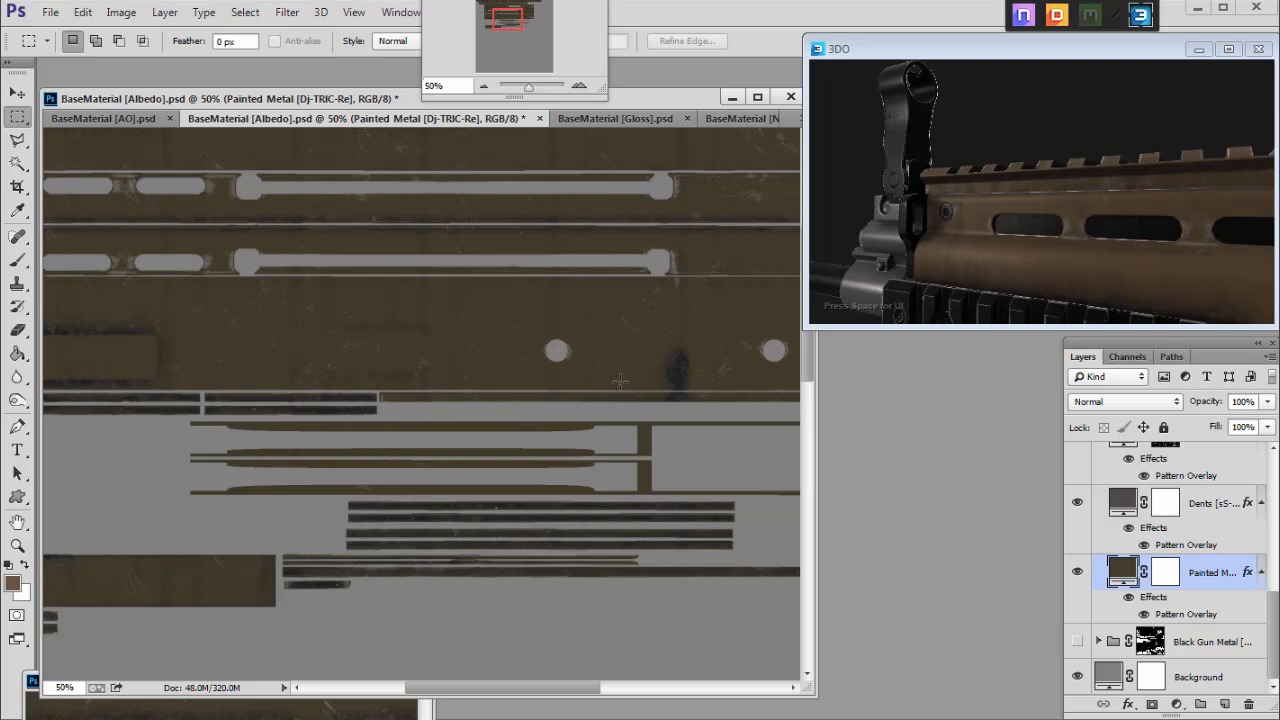
Hide the Dents layer in the Classic Military Metal group and make the Scratched Metal layer active.
{"action": "left_click_drag", "start_coordinate": [509, 22], "coordinate": [493, 12]}
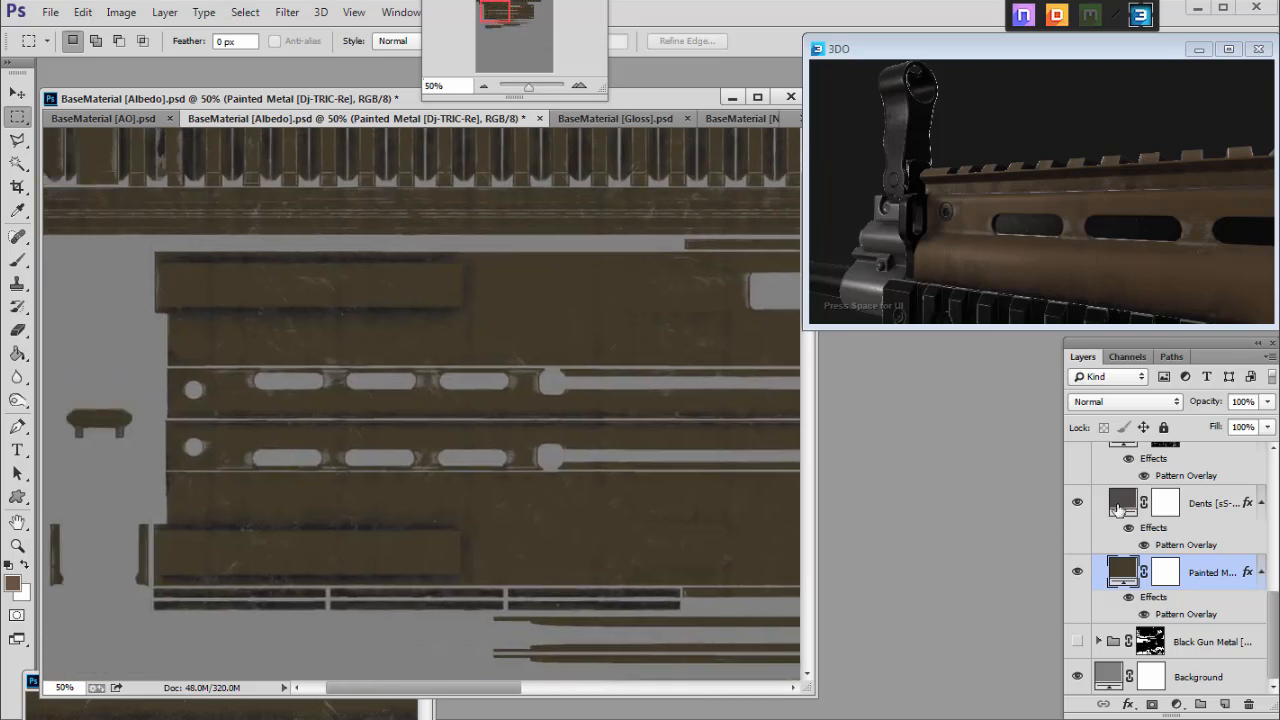
{"action": "left_click", "coordinate": [1117, 509]}
{"action": "scroll", "coordinate": [1100, 522], "scroll_direction": "up", "scroll_amount": 1}
{"action": "left_click", "coordinate": [1077, 507]}
{"action": "left_click", "coordinate": [1078, 506]}
{"action": "left_click", "coordinate": [1128, 507]}
{"action": "scroll", "coordinate": [1162, 567], "scroll_direction": "up", "scroll_amount": 1}
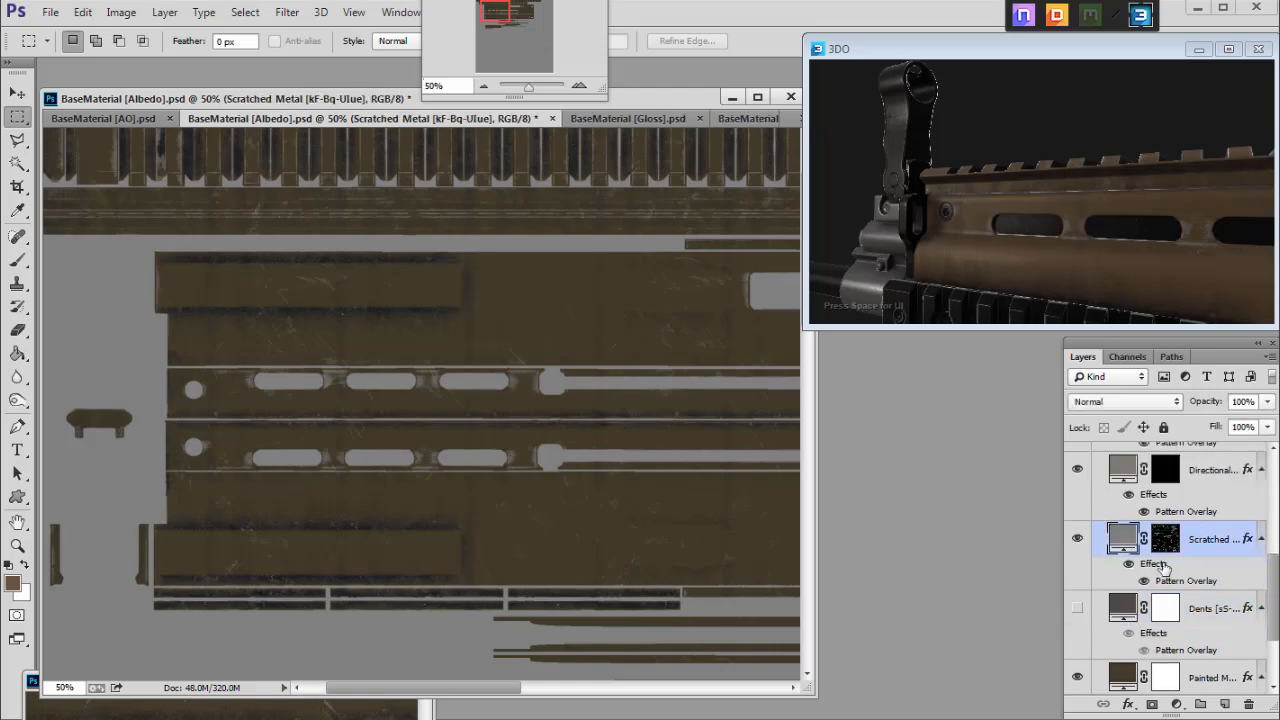
Review the Scratched Metal layer's Pattern Overlay settings without applying changes, and compare the scratches with the layer off and on.
{"action": "double_click", "coordinate": [1181, 584]}
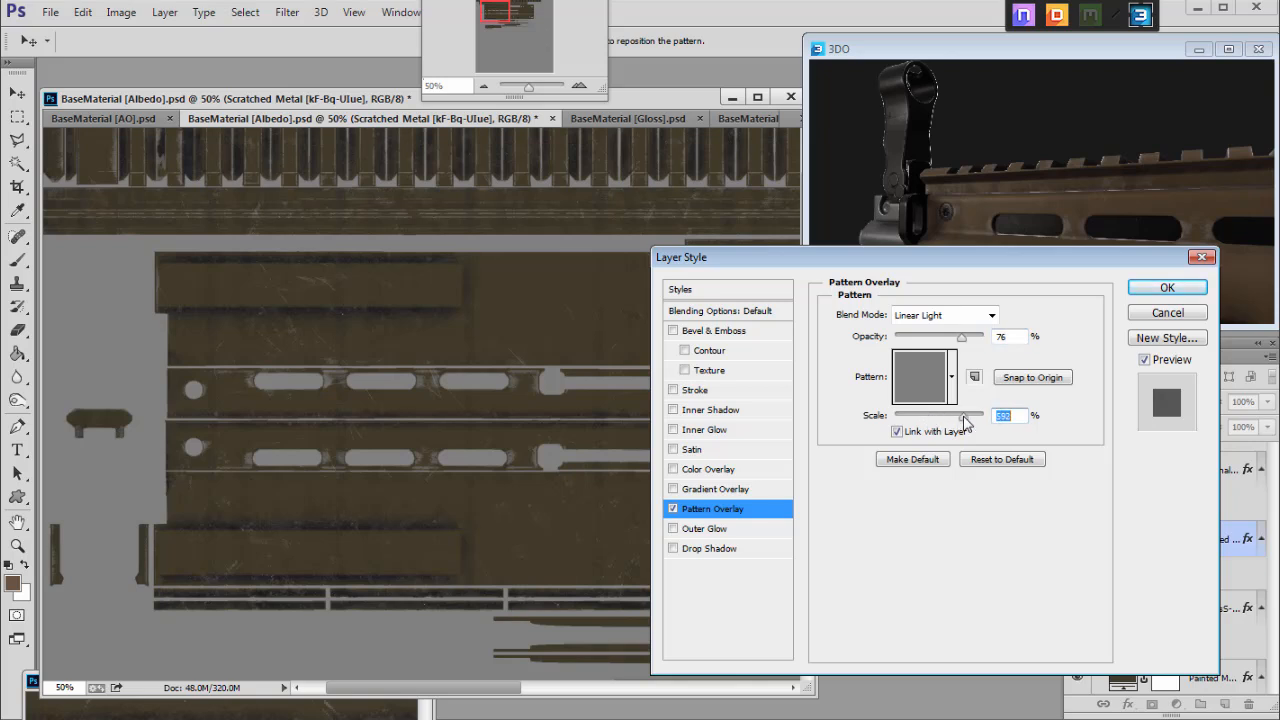
{"action": "left_click", "coordinate": [1167, 312]}
{"action": "left_click", "coordinate": [1080, 540]}
{"action": "left_click", "coordinate": [1080, 540]}
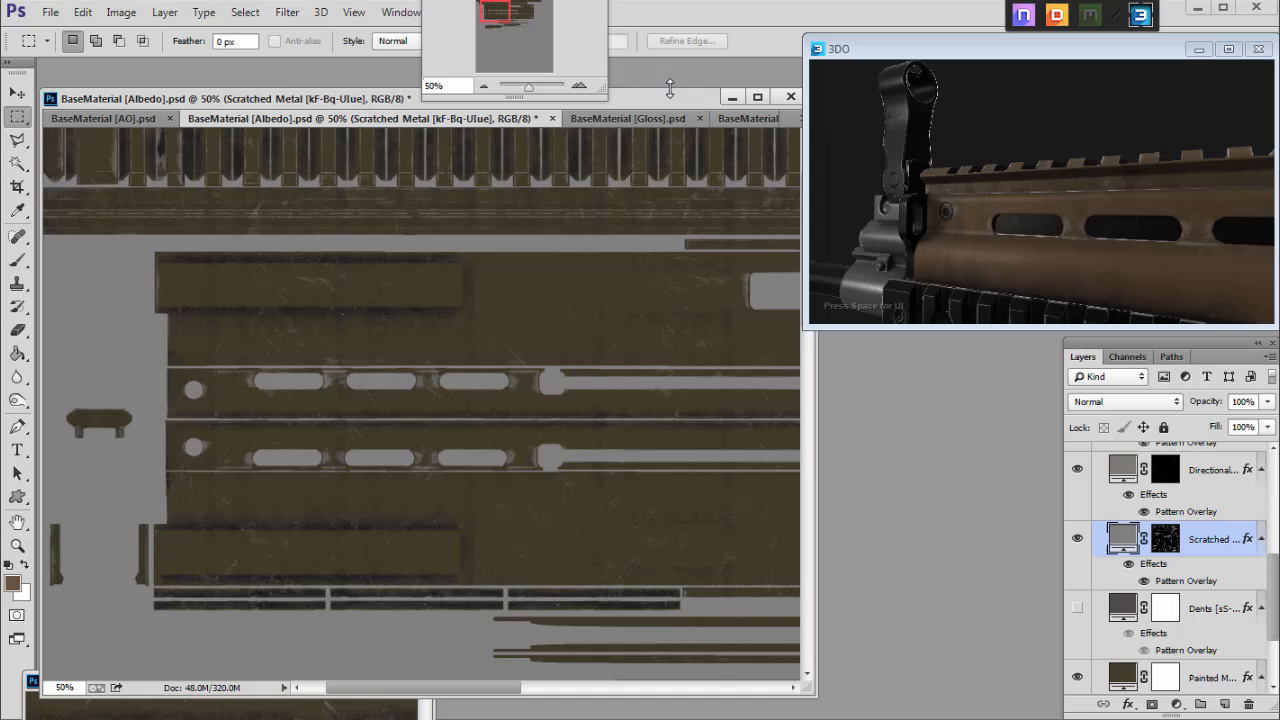
{"action": "left_click", "coordinate": [579, 86]}
{"action": "left_click_drag", "start_coordinate": [510, 22], "coordinate": [490, 5]}
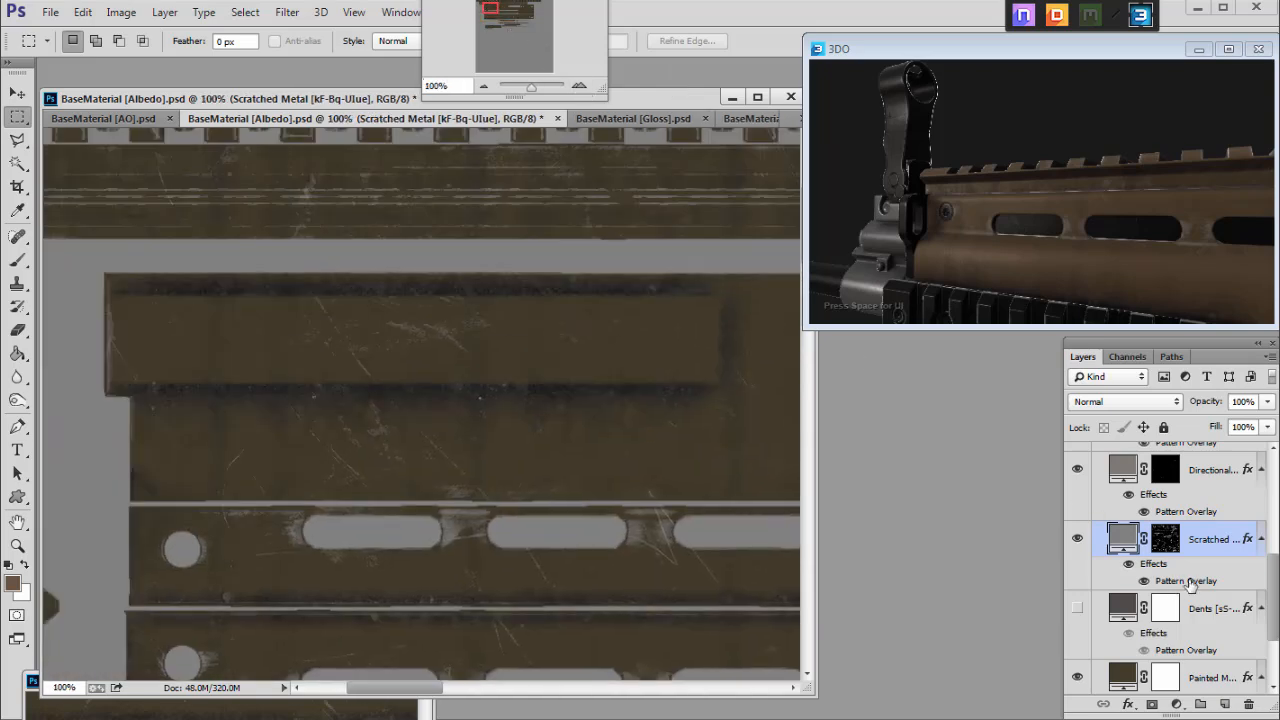
Try different feather and density values on the Scratched Metal layer's mask.
{"action": "double_click", "coordinate": [1166, 540]}
{"action": "left_click_drag", "start_coordinate": [1000, 62], "coordinate": [1001, 324]}
{"action": "left_click", "coordinate": [988, 265]}
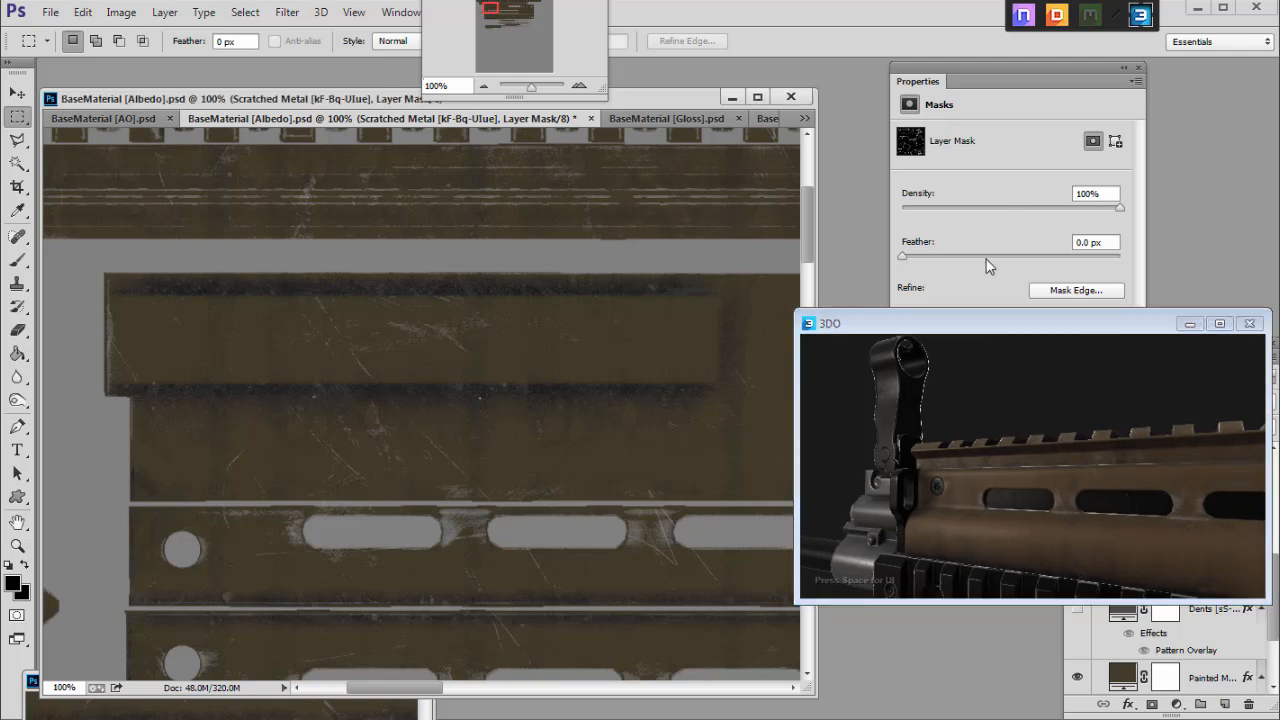
{"action": "left_click_drag", "start_coordinate": [1012, 257], "coordinate": [910, 259]}
{"action": "left_click_drag", "start_coordinate": [977, 208], "coordinate": [1132, 221]}
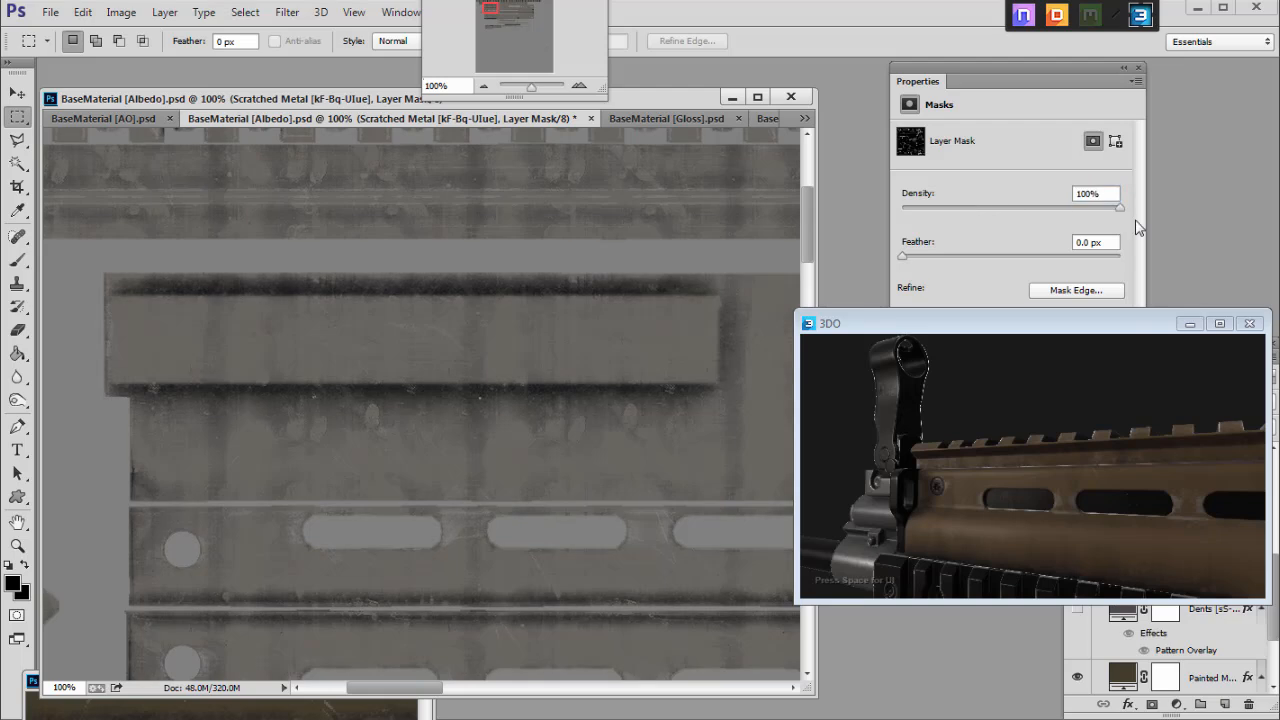
{"action": "left_click", "coordinate": [1138, 68]}
{"action": "left_click_drag", "start_coordinate": [1024, 319], "coordinate": [1049, 58]}
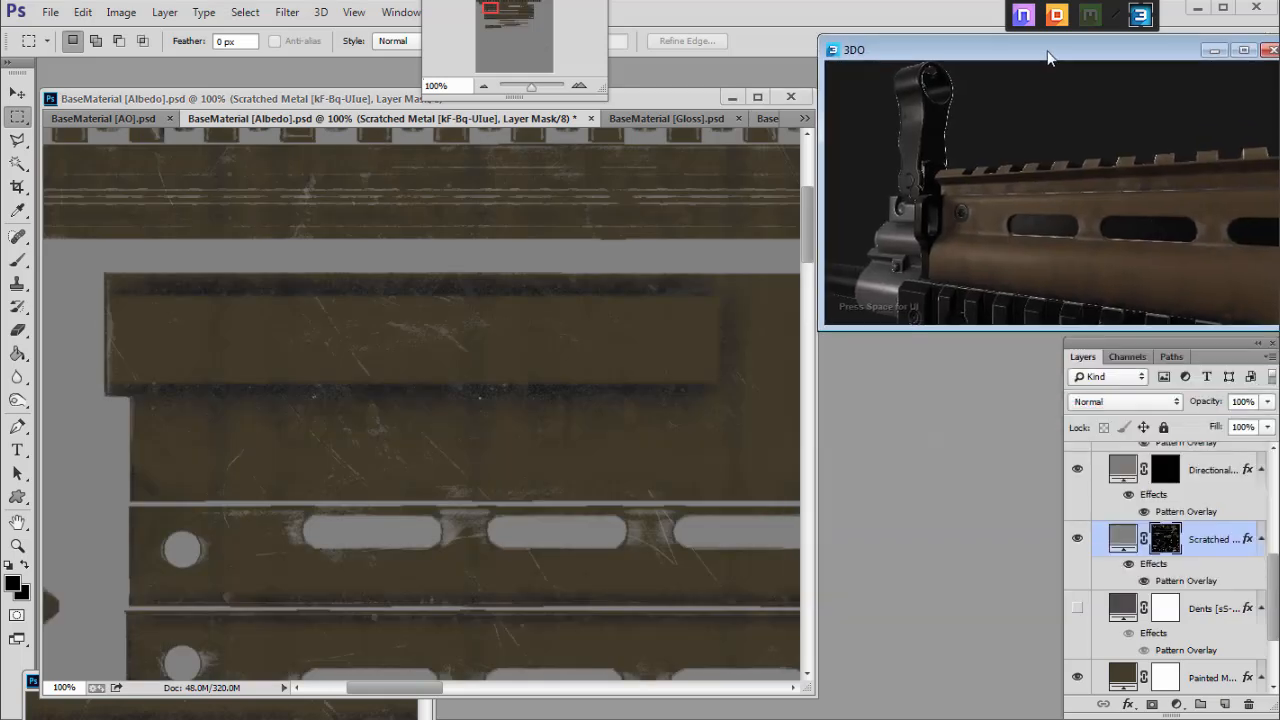
Try a different pattern and scale in the Scratched Metal layer's pattern overlay.
{"action": "left_click", "coordinate": [1120, 546]}
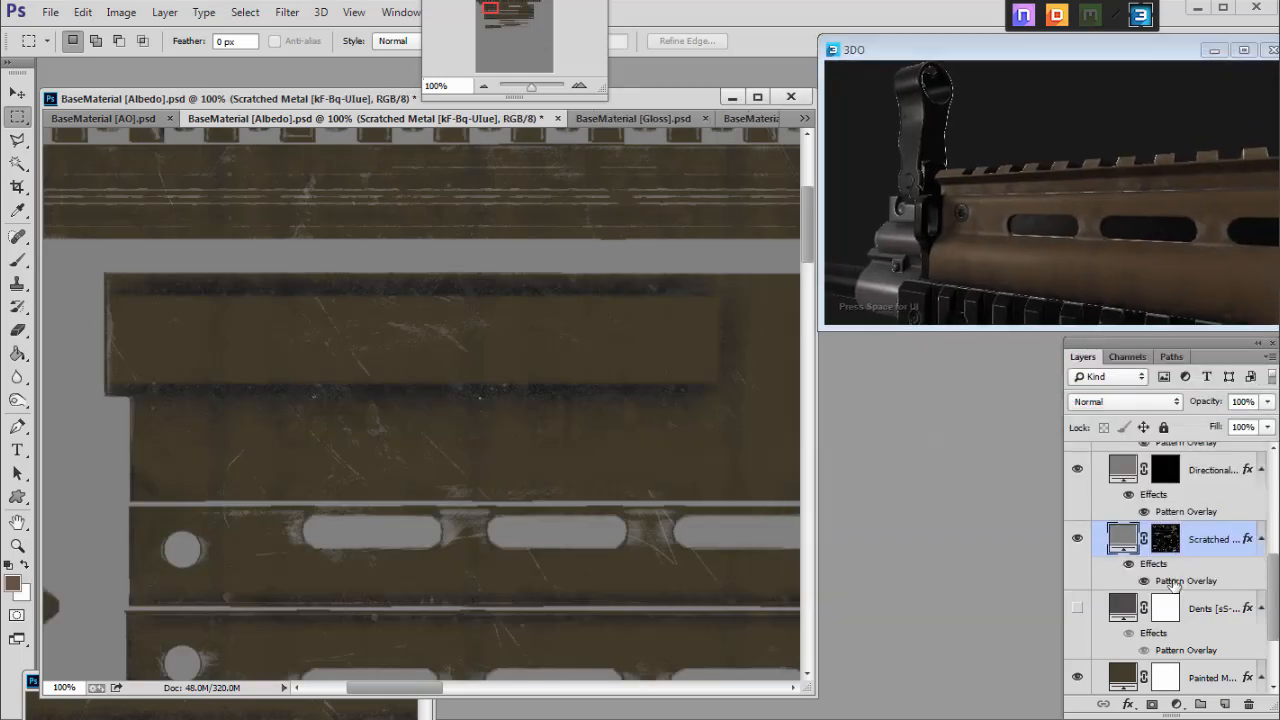
{"action": "double_click", "coordinate": [1172, 582]}
{"action": "left_click", "coordinate": [1181, 305]}
{"action": "double_click", "coordinate": [1175, 587]}
{"action": "mouse_move", "coordinate": [956, 421]}
{"action": "left_mouse_down"}
{"action": "mouse_move", "coordinate": [967, 424]}
{"action": "mouse_move", "coordinate": [903, 436]}
{"action": "mouse_move", "coordinate": [962, 424]}
{"action": "left_mouse_up"}
{"action": "left_click", "coordinate": [952, 374]}
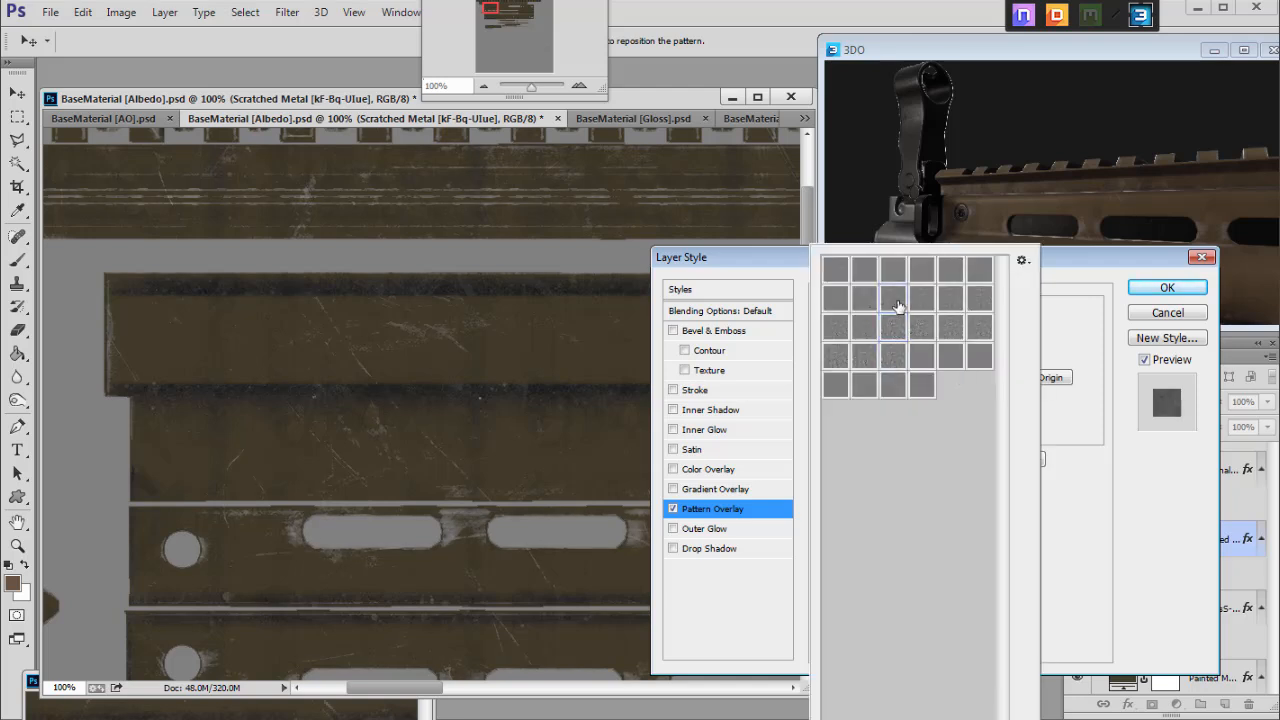
{"action": "left_click", "coordinate": [980, 357]}
{"action": "left_click", "coordinate": [1096, 508]}
{"action": "left_click", "coordinate": [1150, 314]}
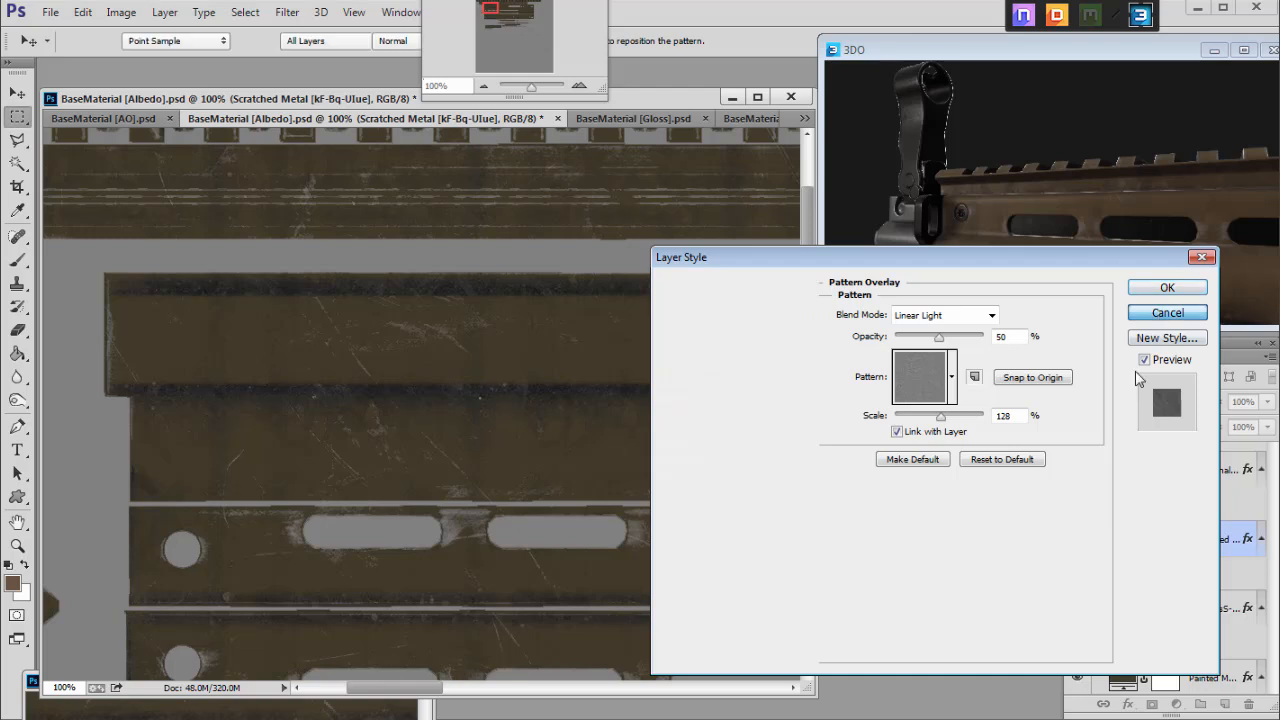
Compare the albedo texture with the directional dirt and Scratched Metal layers hidden and shown.
{"action": "scroll", "coordinate": [1123, 556], "scroll_direction": "up", "scroll_amount": 1}
{"action": "left_click", "coordinate": [1078, 505]}
{"action": "left_click", "coordinate": [1078, 505]}
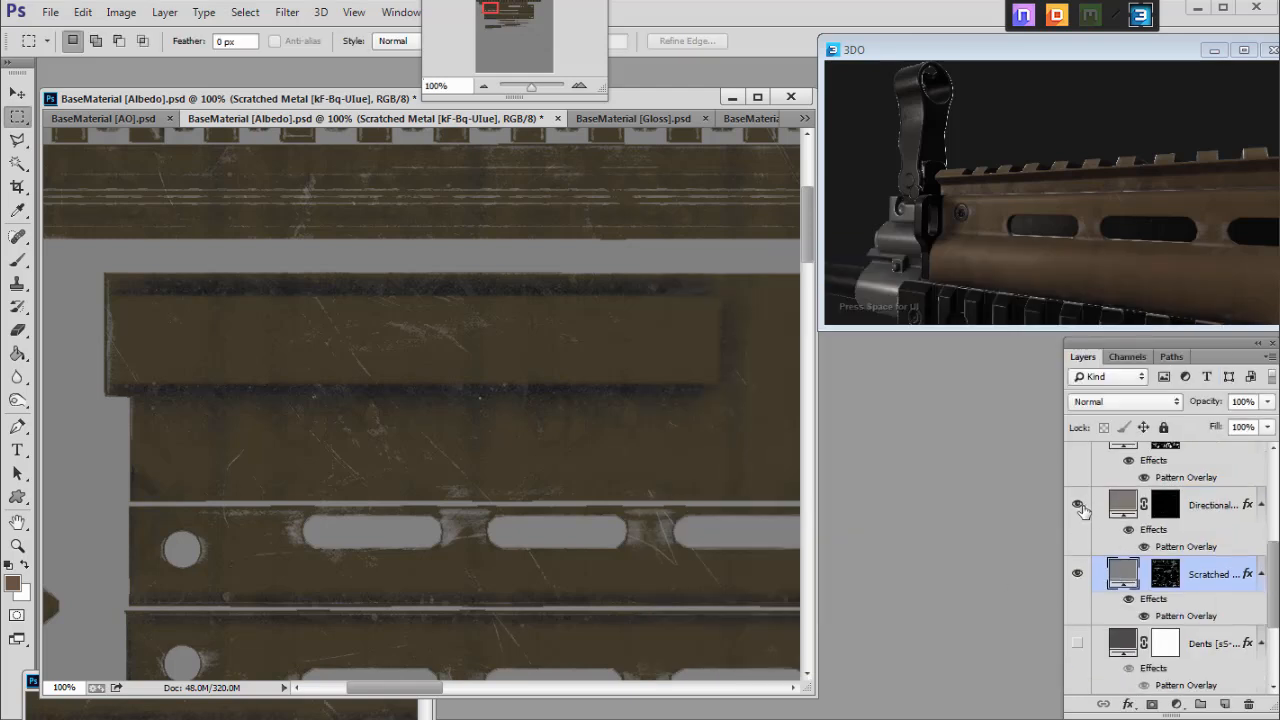
{"action": "scroll", "coordinate": [1078, 508], "scroll_direction": "up", "scroll_amount": 1}
{"action": "left_click", "coordinate": [1077, 645]}
{"action": "left_click", "coordinate": [1077, 577]}
{"action": "left_click", "coordinate": [1078, 577]}
{"action": "left_click", "coordinate": [1077, 645]}
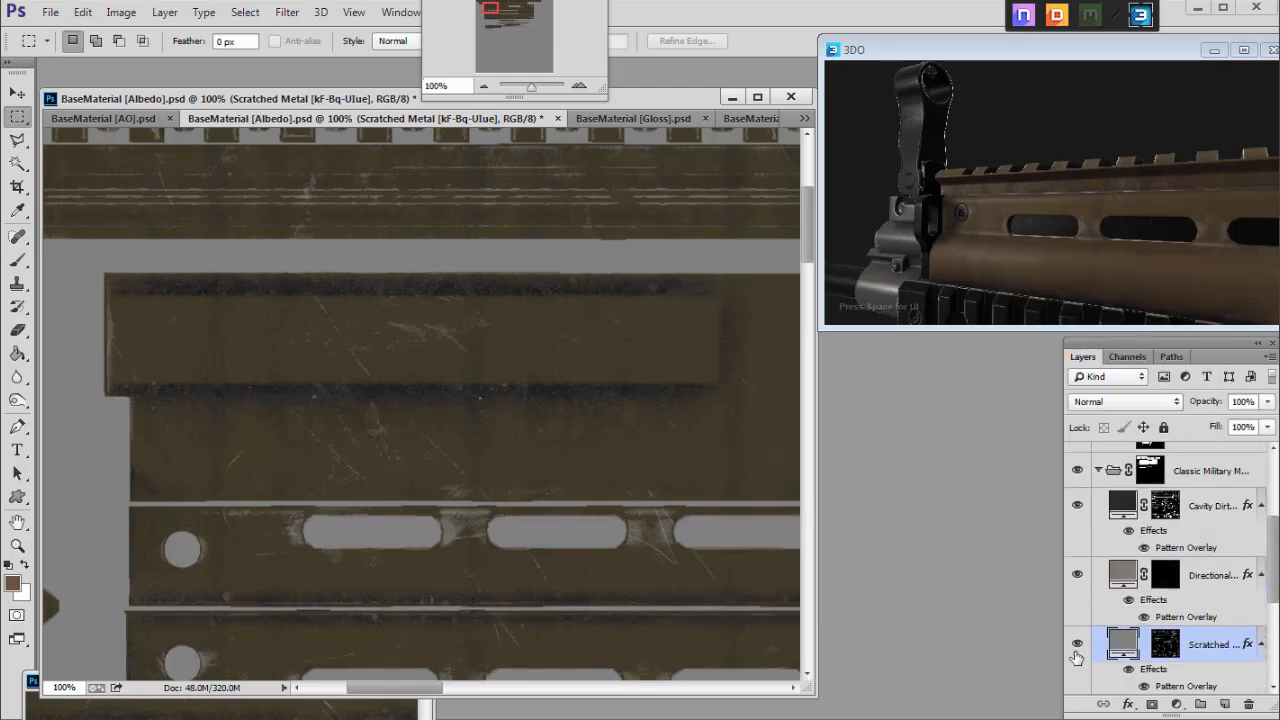
Darken the Cavity Dirt layer's fill color to a more neutral gray and set the layer's opacity to 55%.
{"action": "left_click_drag", "start_coordinate": [504, 26], "coordinate": [488, 17]}
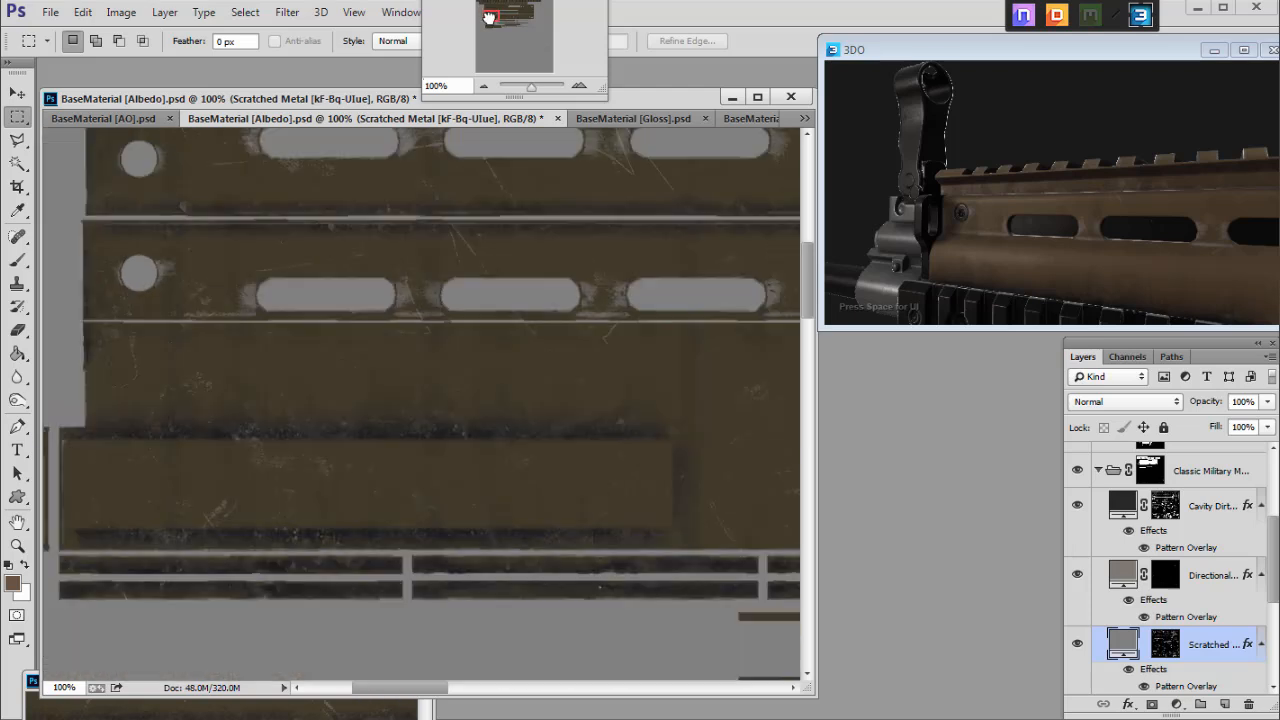
{"action": "double_click", "coordinate": [1121, 506]}
{"action": "left_click_drag", "start_coordinate": [931, 303], "coordinate": [925, 329]}
{"action": "left_click", "coordinate": [1278, 130]}
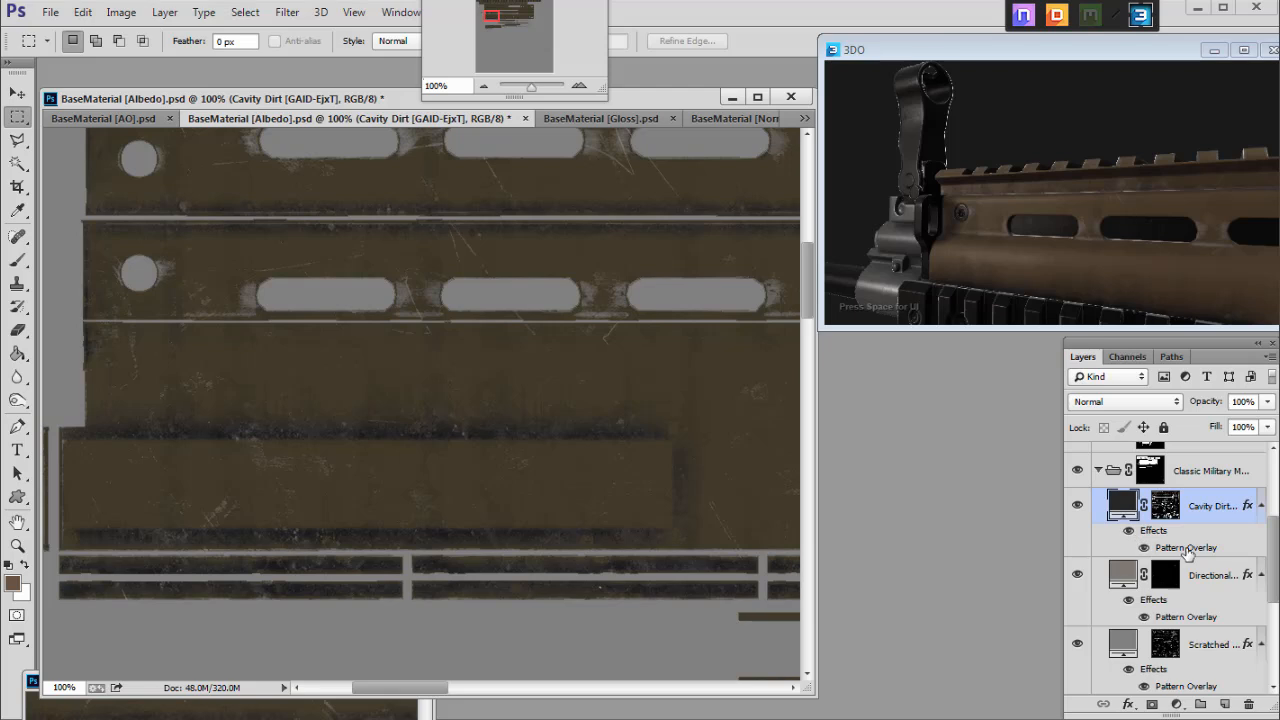
{"action": "left_click", "coordinate": [1267, 401]}
{"action": "left_click_drag", "start_coordinate": [1267, 422], "coordinate": [1229, 428]}
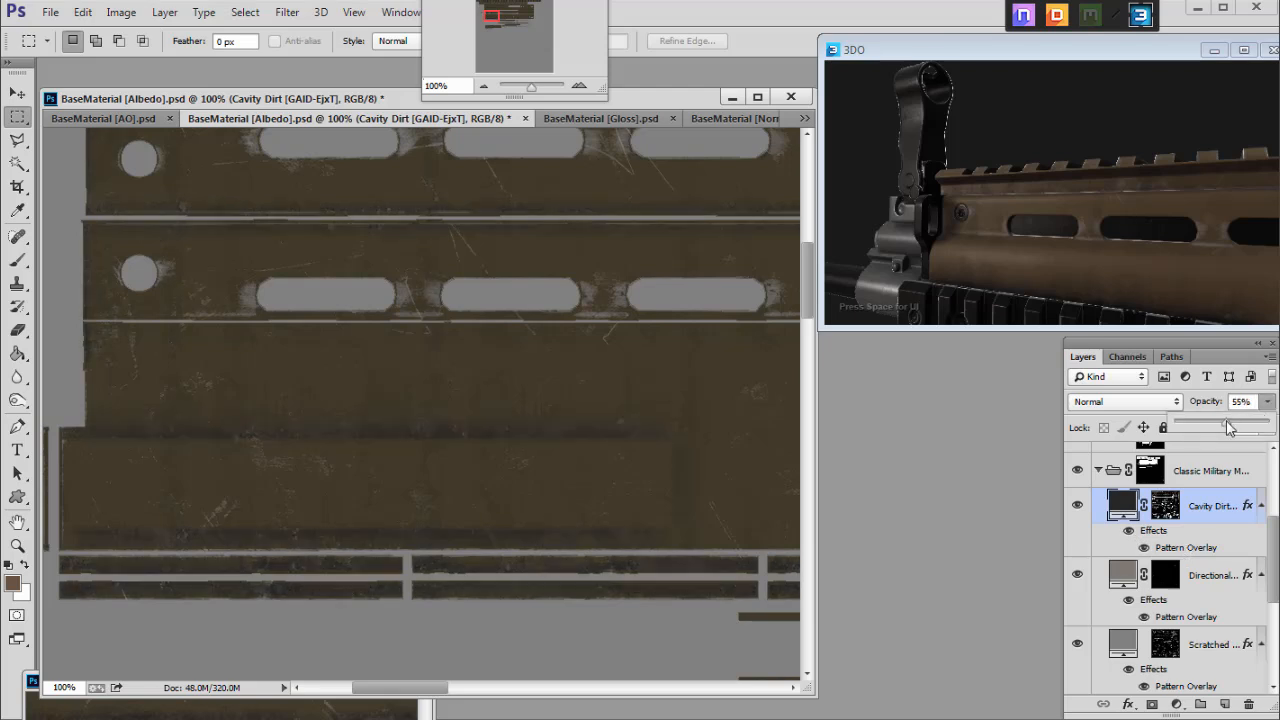
Change the Scratched Metal layer's fill color to near-black #131313 and save the albedo document.
{"action": "left_click_drag", "start_coordinate": [513, 22], "coordinate": [533, 16]}
{"action": "scroll", "coordinate": [1128, 578], "scroll_direction": "down", "scroll_amount": 3}
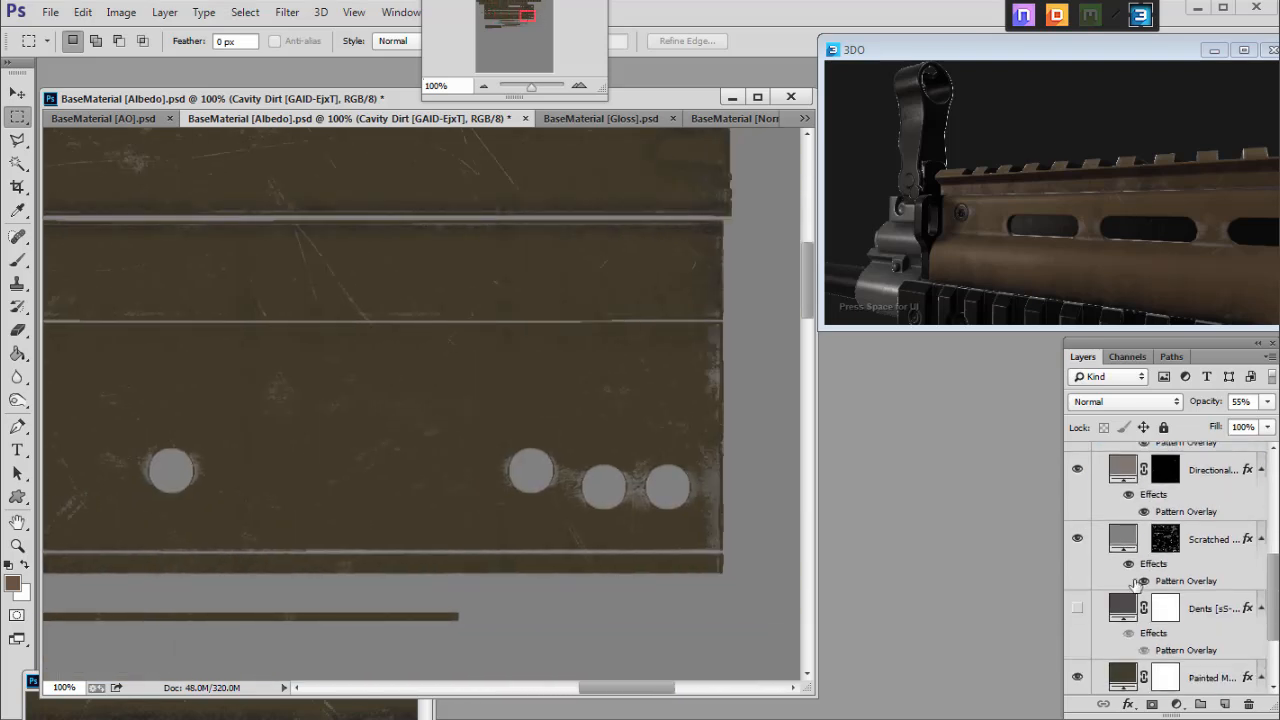
{"action": "double_click", "coordinate": [1125, 541]}
{"action": "left_click_drag", "start_coordinate": [936, 235], "coordinate": [924, 338]}
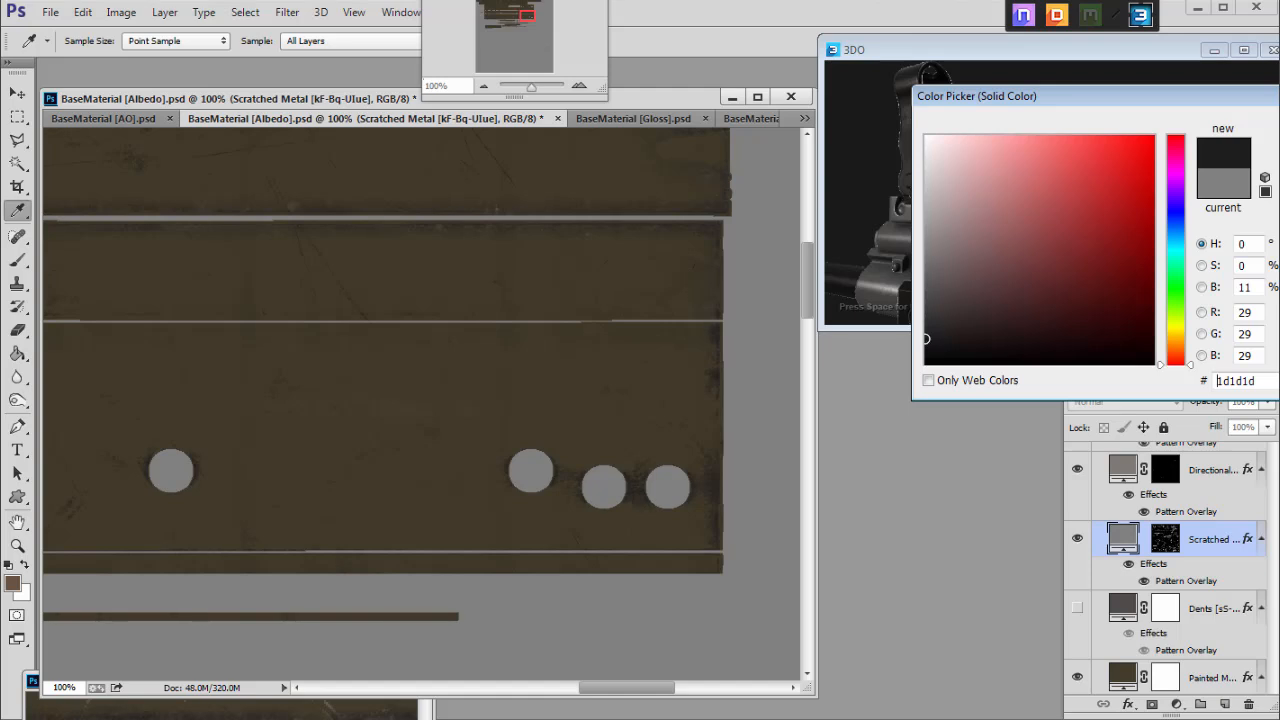
{"action": "key", "text": "Return"}
{"action": "mouse_move", "coordinate": [522, 15]}
{"action": "left_mouse_down"}
{"action": "mouse_move", "coordinate": [481, 13]}
{"action": "mouse_move", "coordinate": [528, 14]}
{"action": "left_mouse_up"}
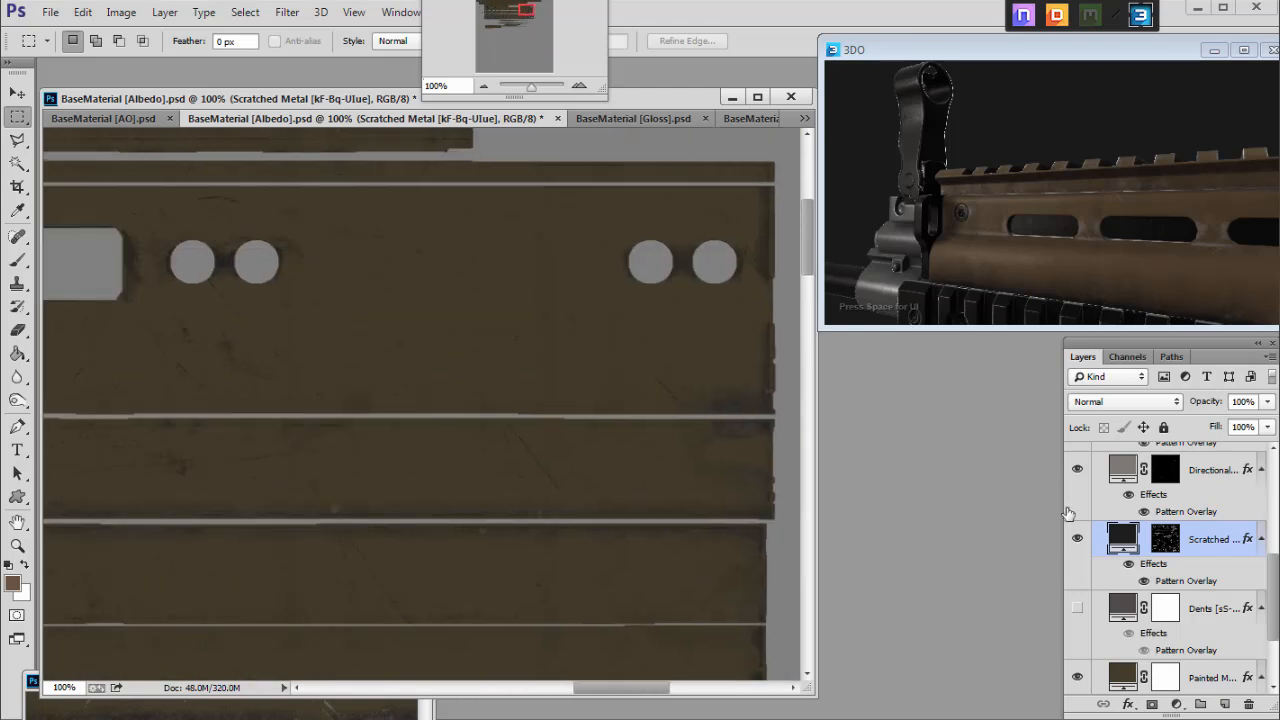
{"action": "double_click", "coordinate": [1129, 543]}
{"action": "left_click_drag", "start_coordinate": [929, 345], "coordinate": [926, 348]}
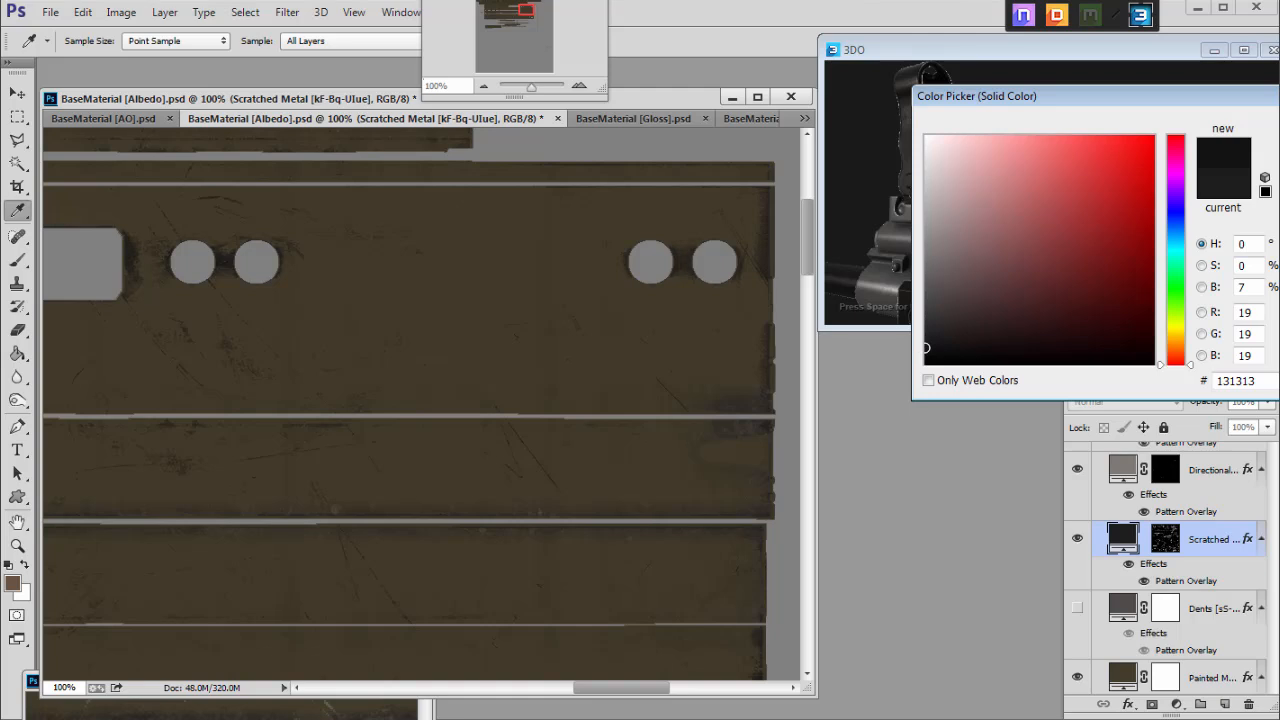
{"action": "key", "text": "Return"}
{"action": "key", "text": "m"}
{"action": "key", "text": "ctrl+s"}
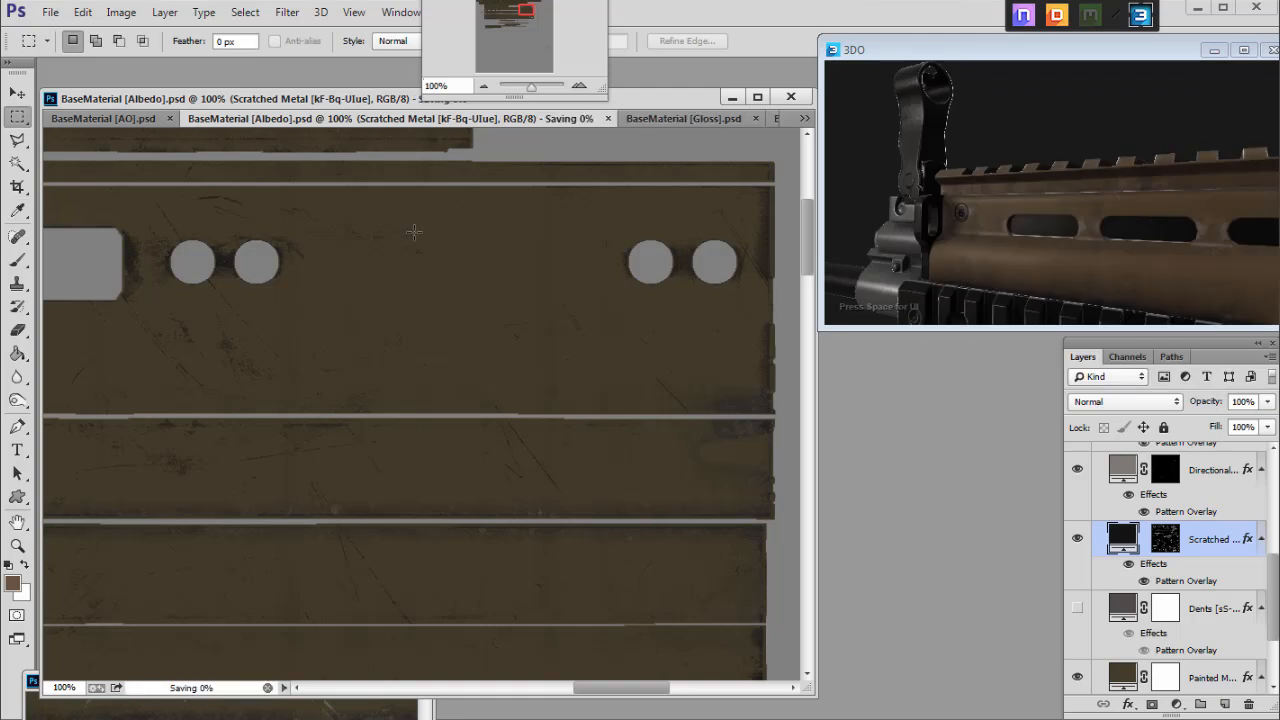
Inspect the rifle's handguard and rail in the 3DO preview and check its display settings.
{"action": "left_click_drag", "start_coordinate": [1042, 213], "coordinate": [1088, 228]}
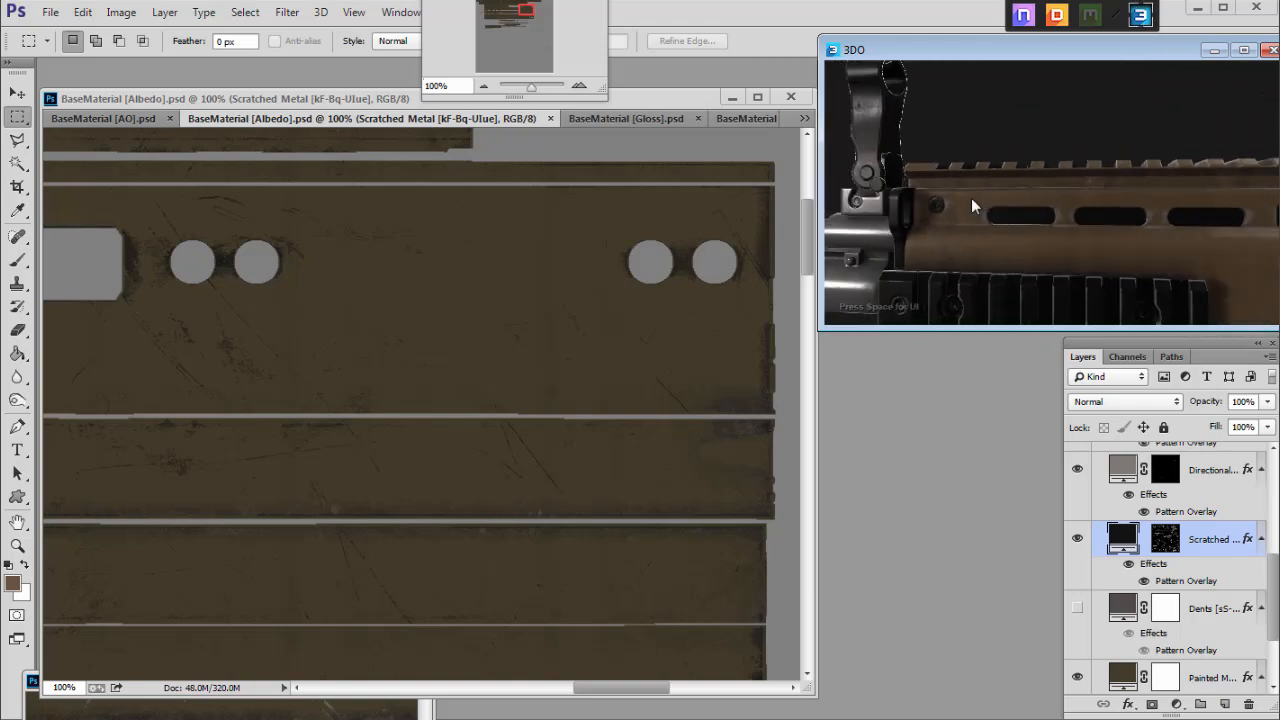
{"action": "key", "text": "space"}
{"action": "left_click_drag", "start_coordinate": [990, 88], "coordinate": [988, 106]}
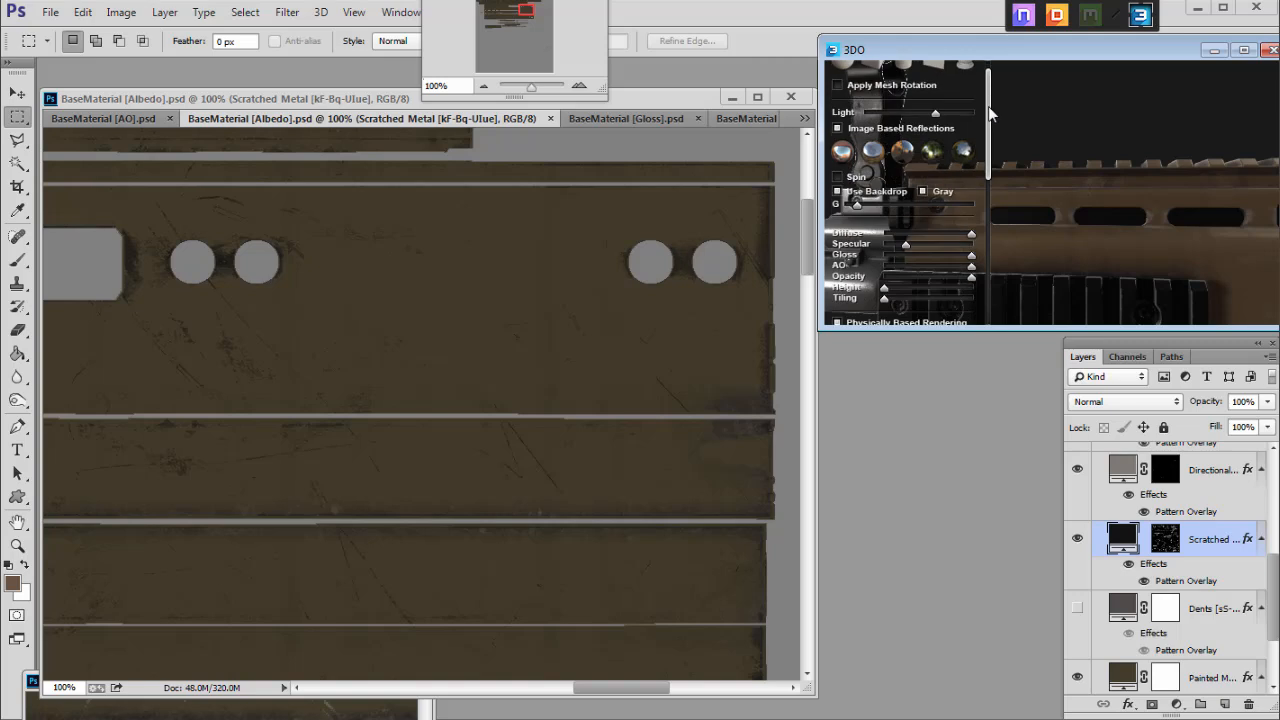
{"action": "left_click", "coordinate": [1141, 17]}
{"action": "left_click", "coordinate": [1141, 17]}
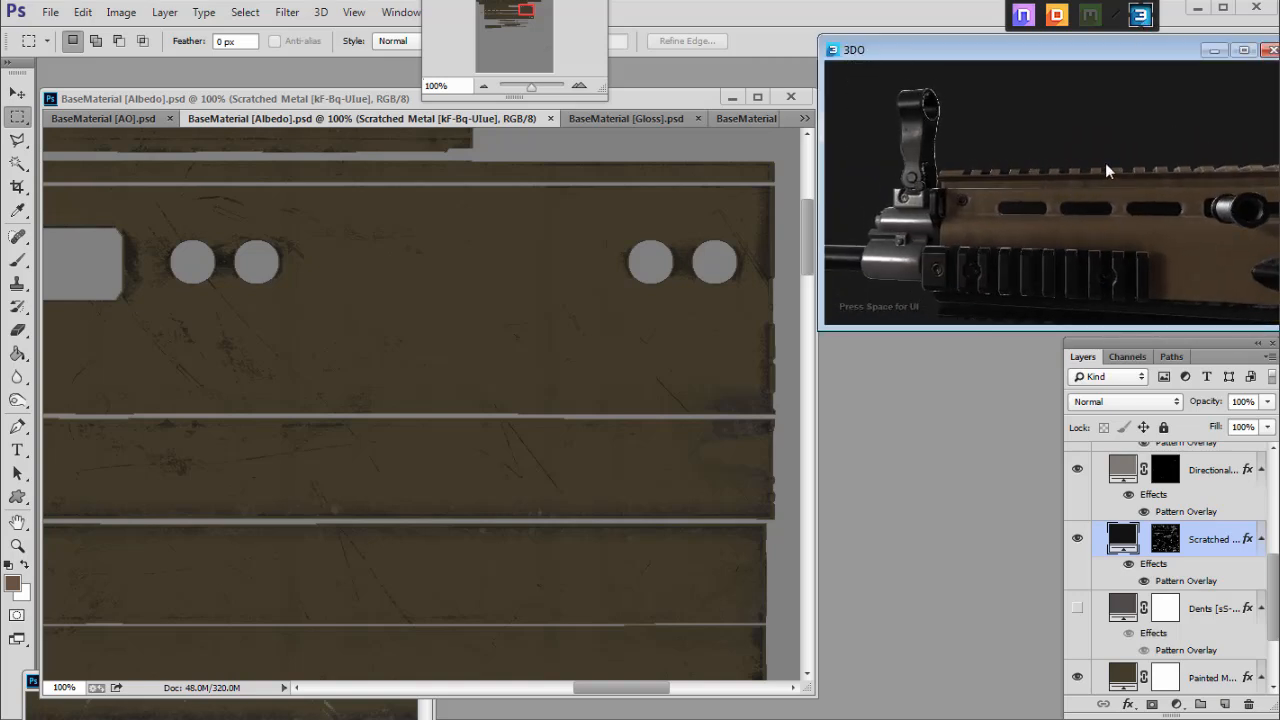
Show the DDO layer panel, refresh the texture maps in the 3DO preview, and turn the rifle to inspect the receiver.
{"action": "left_click", "coordinate": [1060, 18]}
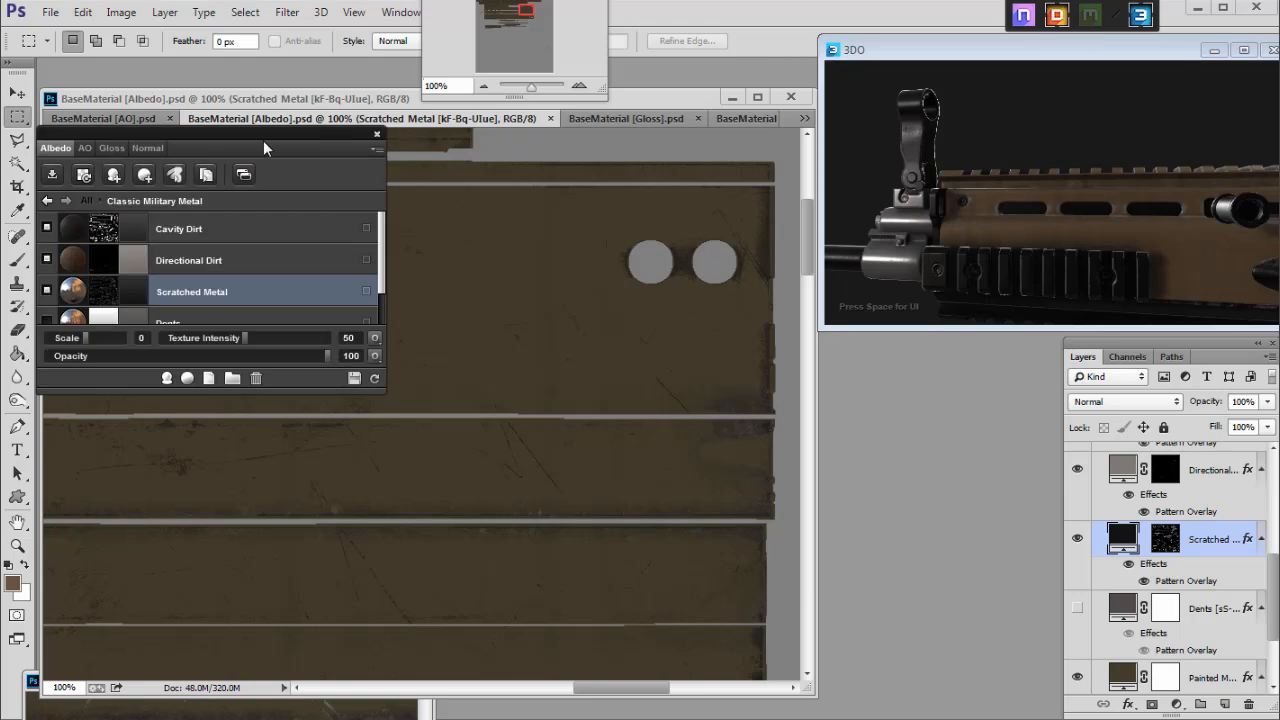
{"action": "left_click_drag", "start_coordinate": [263, 140], "coordinate": [600, 137]}
{"action": "left_click", "coordinate": [714, 377]}
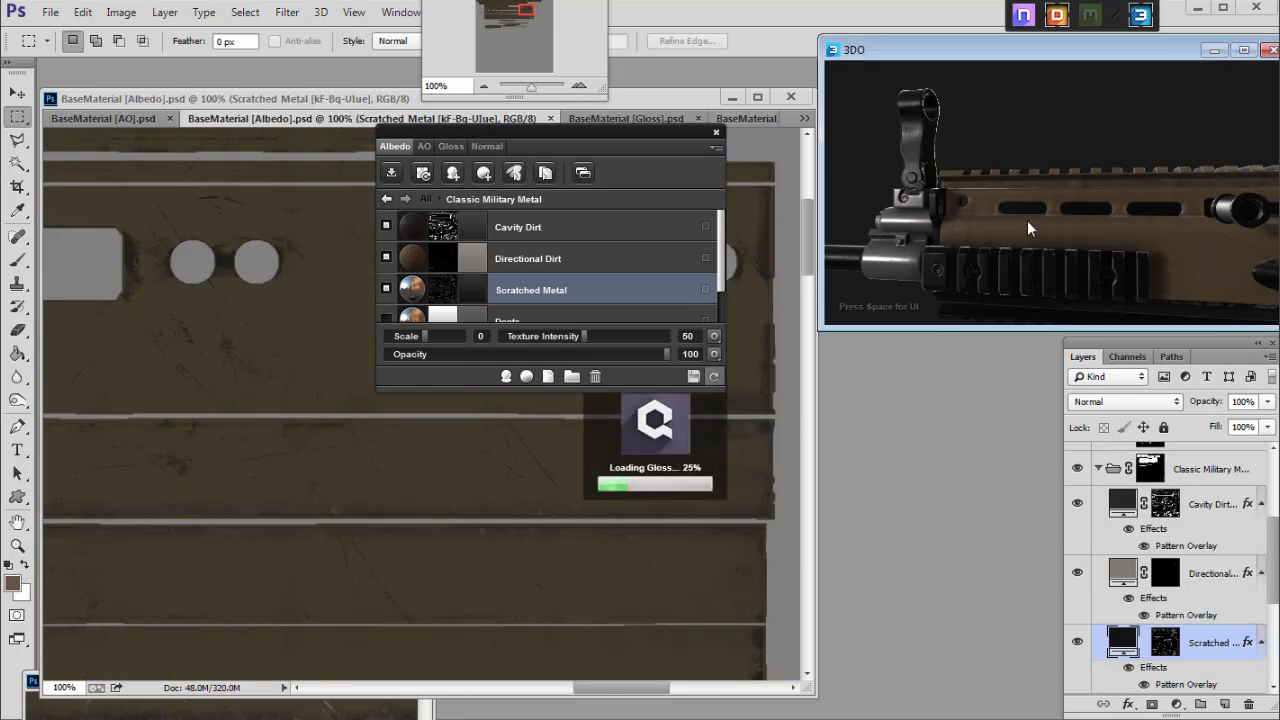
{"action": "left_click_drag", "start_coordinate": [1027, 220], "coordinate": [997, 181]}
Review the AO, Gloss and Normal maps, return to Albedo's top layer level, and close the DDO panel after checking the model.
{"action": "left_click", "coordinate": [424, 147]}
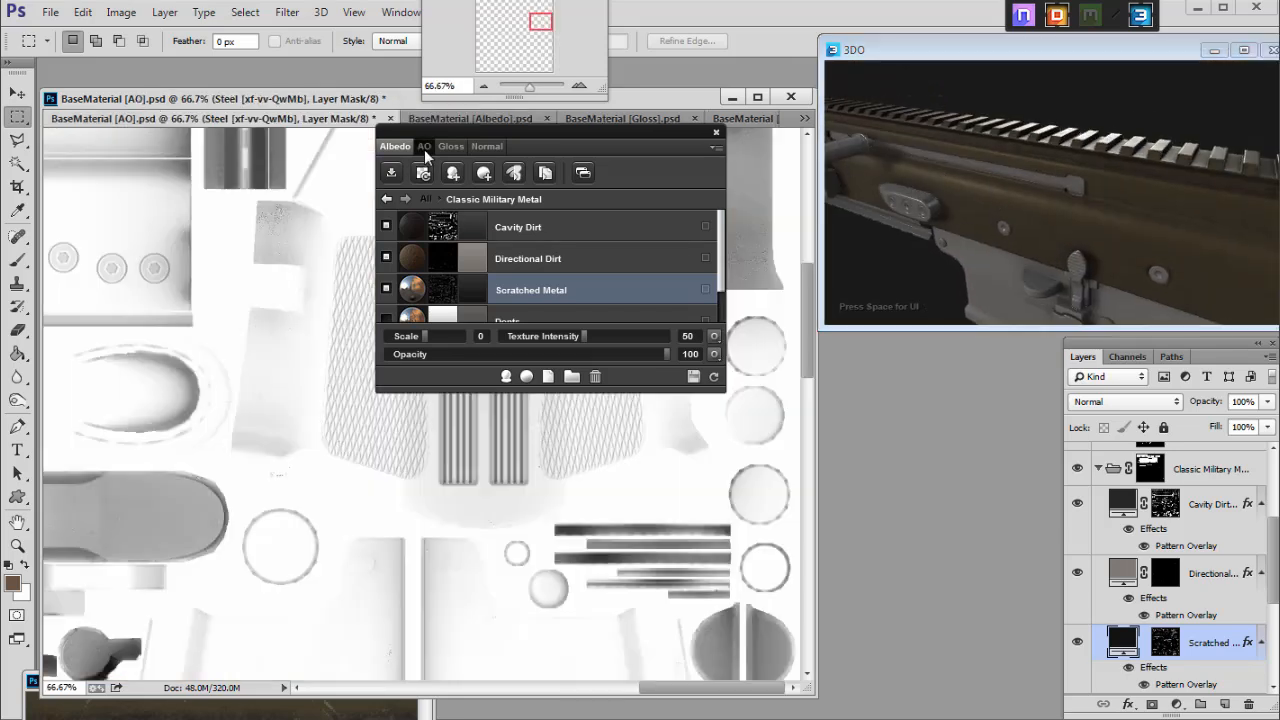
{"action": "left_click", "coordinate": [451, 147]}
{"action": "left_click", "coordinate": [487, 147]}
{"action": "left_click", "coordinate": [395, 147]}
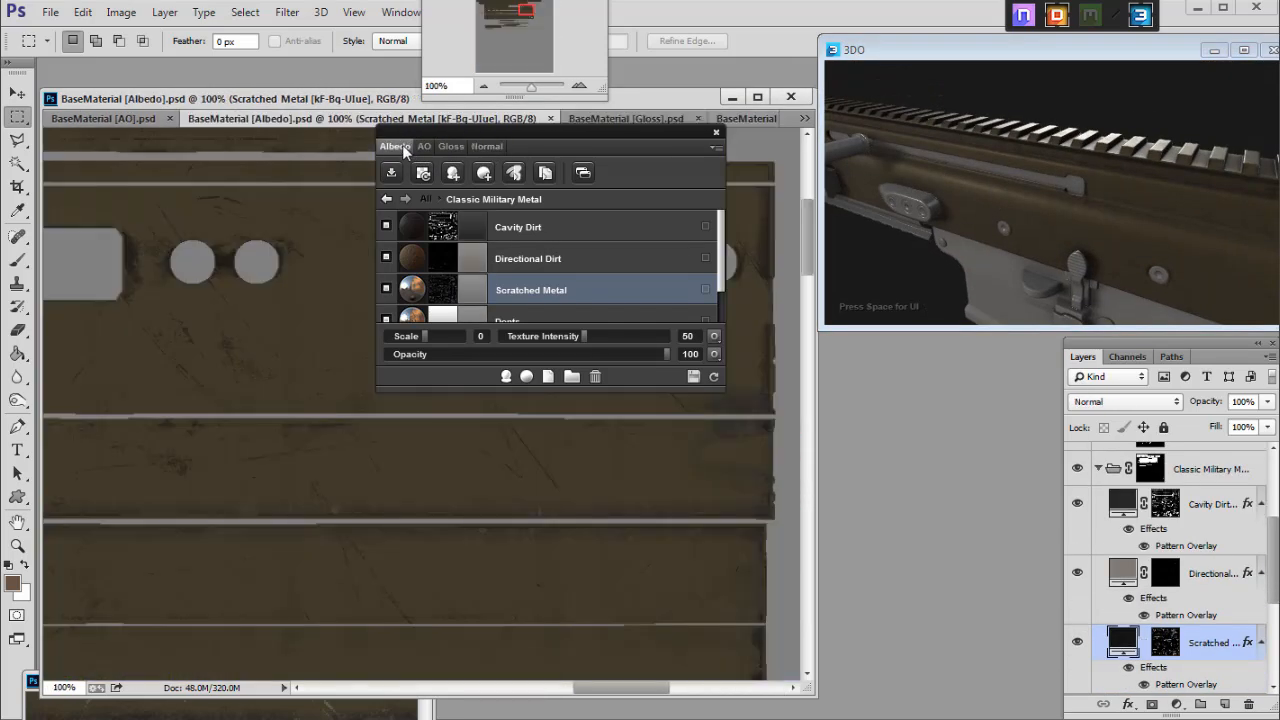
{"action": "left_click", "coordinate": [386, 199]}
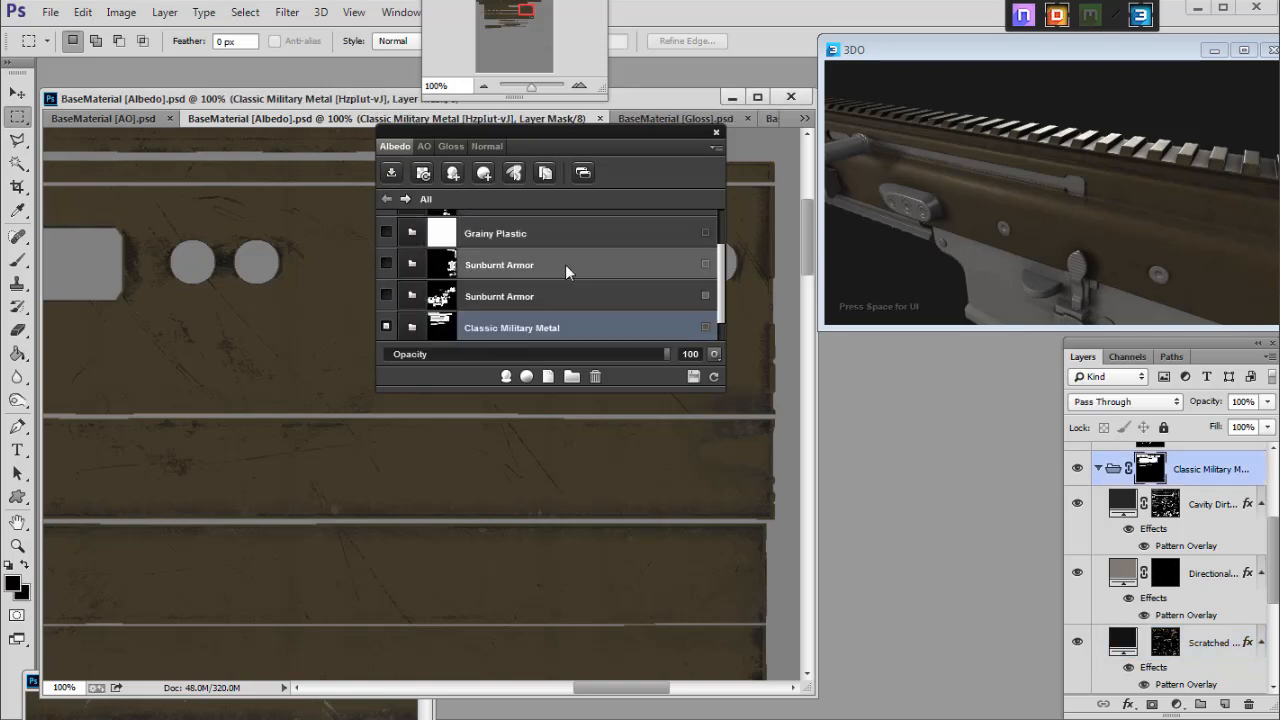
{"action": "left_click_drag", "start_coordinate": [918, 201], "coordinate": [877, 204]}
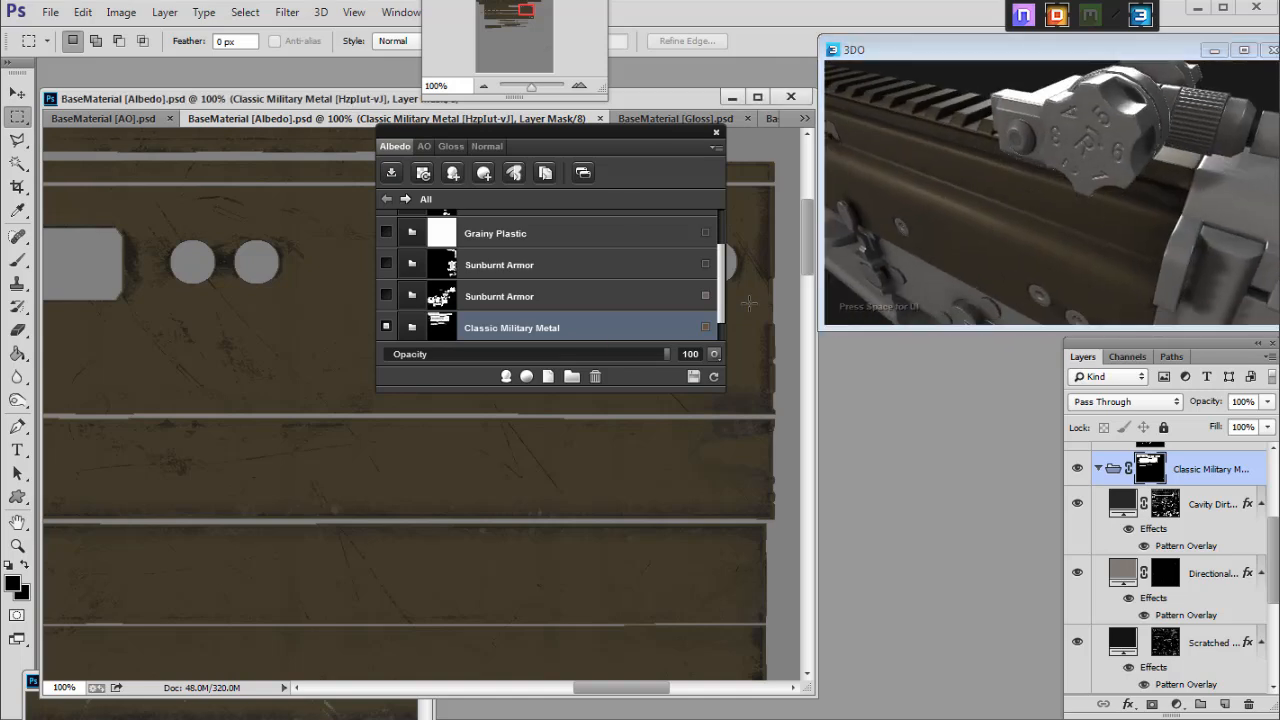
{"action": "left_click", "coordinate": [716, 133]}
{"action": "left_click", "coordinate": [661, 101]}
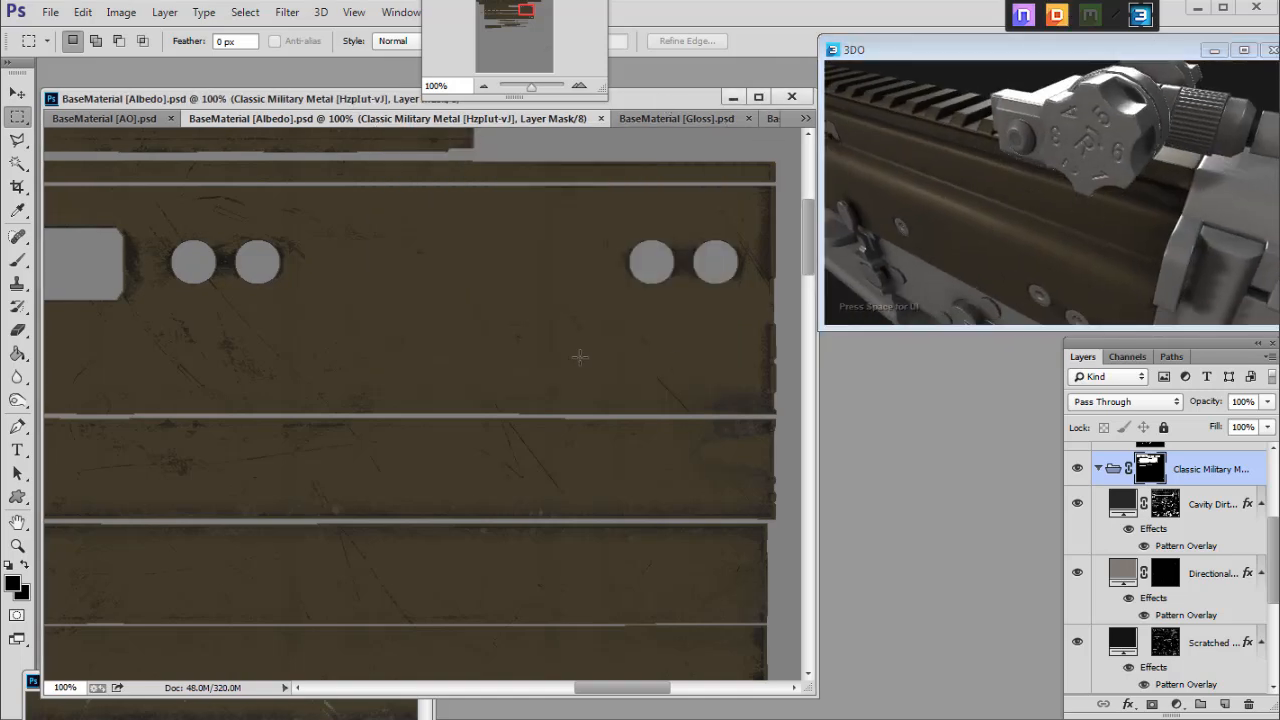
Try a stroke on the Scratched Metal mask over the rail pieces with the 6 px brush.
{"action": "left_click_drag", "start_coordinate": [598, 695], "coordinate": [490, 695]}
{"action": "left_click", "coordinate": [1120, 508]}
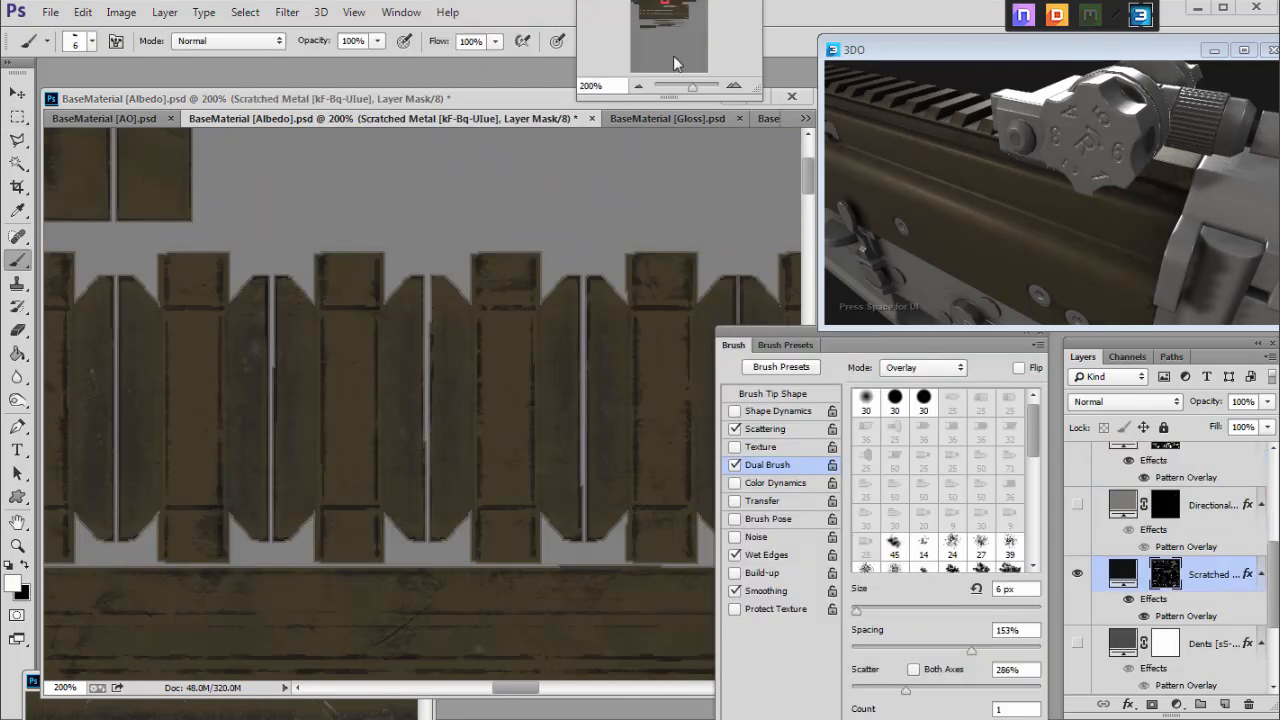
{"action": "left_click", "coordinate": [526, 322], "text": "shift"}
{"action": "key", "text": "ctrl+z"}
{"action": "left_click_drag", "start_coordinate": [489, 682], "coordinate": [528, 698]}
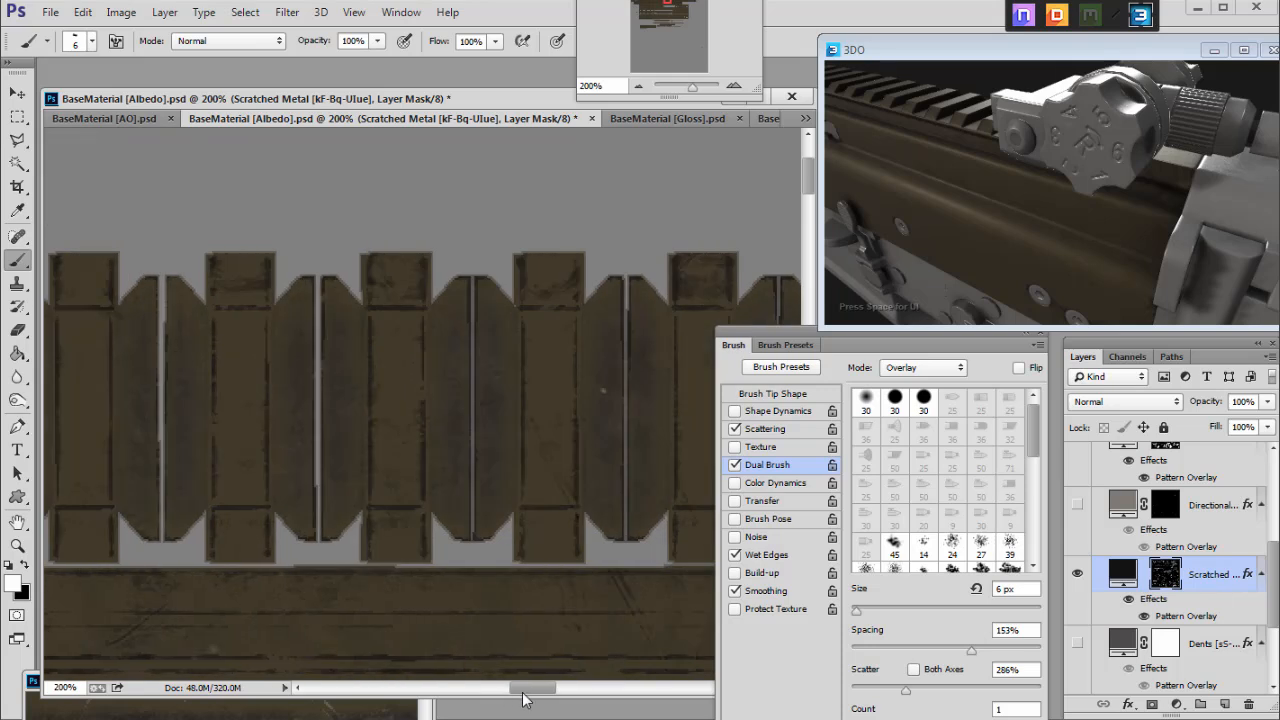
Reduce the brush to 5 px at 57% opacity and try a wear stroke near the large plate's upper edge on the mask.
{"action": "left_click_drag", "start_coordinate": [665, 7], "coordinate": [629, 6]}
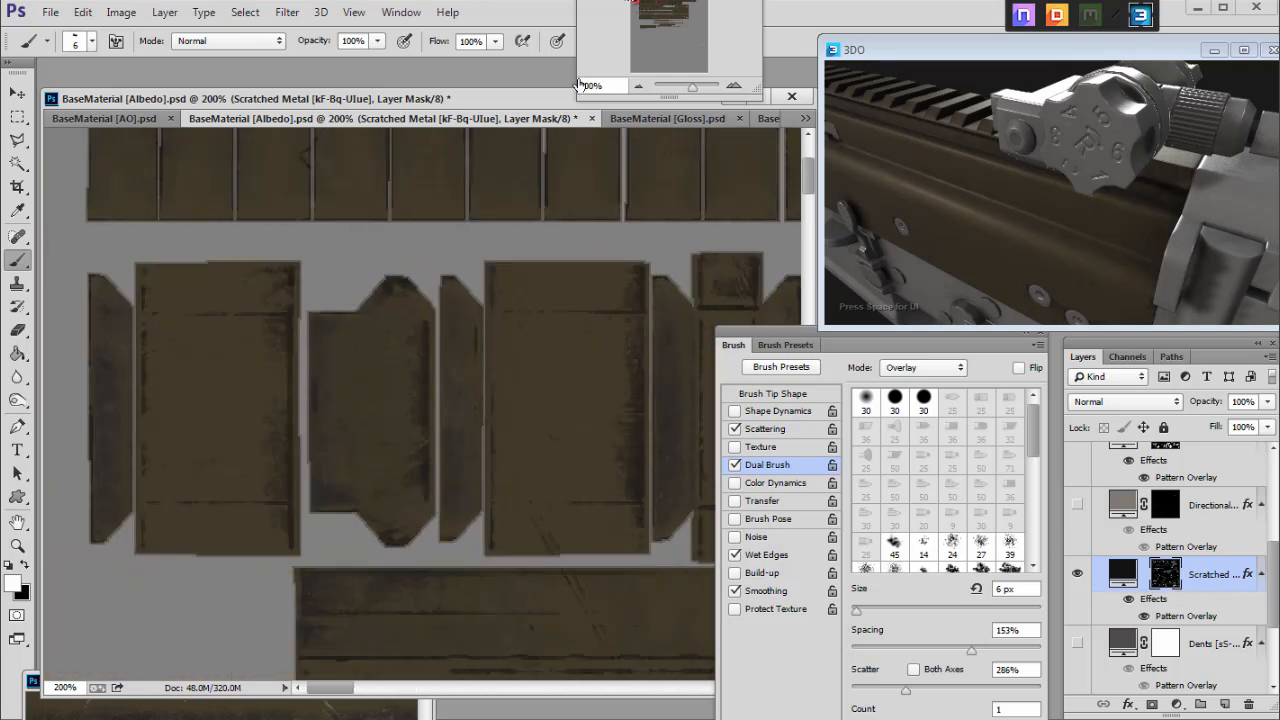
{"action": "left_click_drag", "start_coordinate": [378, 47], "coordinate": [300, 63]}
{"action": "key", "text": "bracketleft"}
{"action": "key", "text": "bracketleft"}
{"action": "key", "text": "x"}
{"action": "key", "text": "x"}
{"action": "left_click_drag", "start_coordinate": [382, 41], "coordinate": [413, 60]}
{"action": "left_click", "coordinate": [272, 321], "text": "shift"}
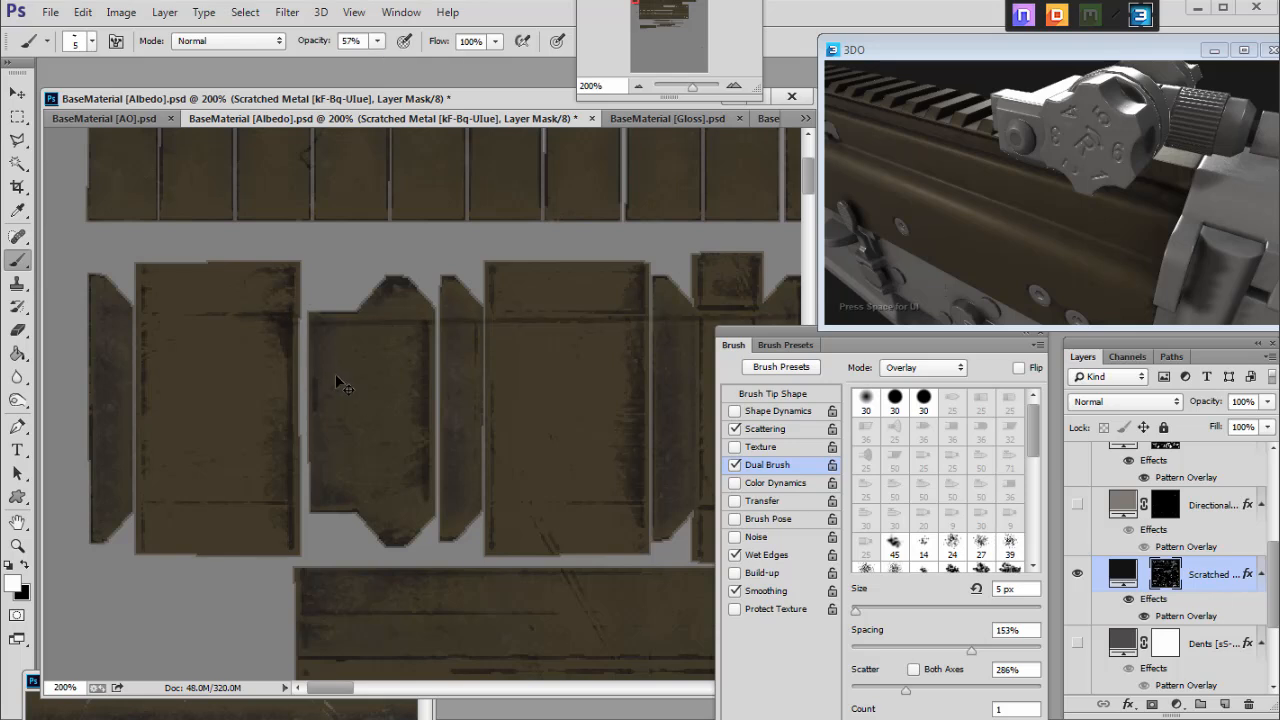
{"action": "key", "text": "ctrl+z"}
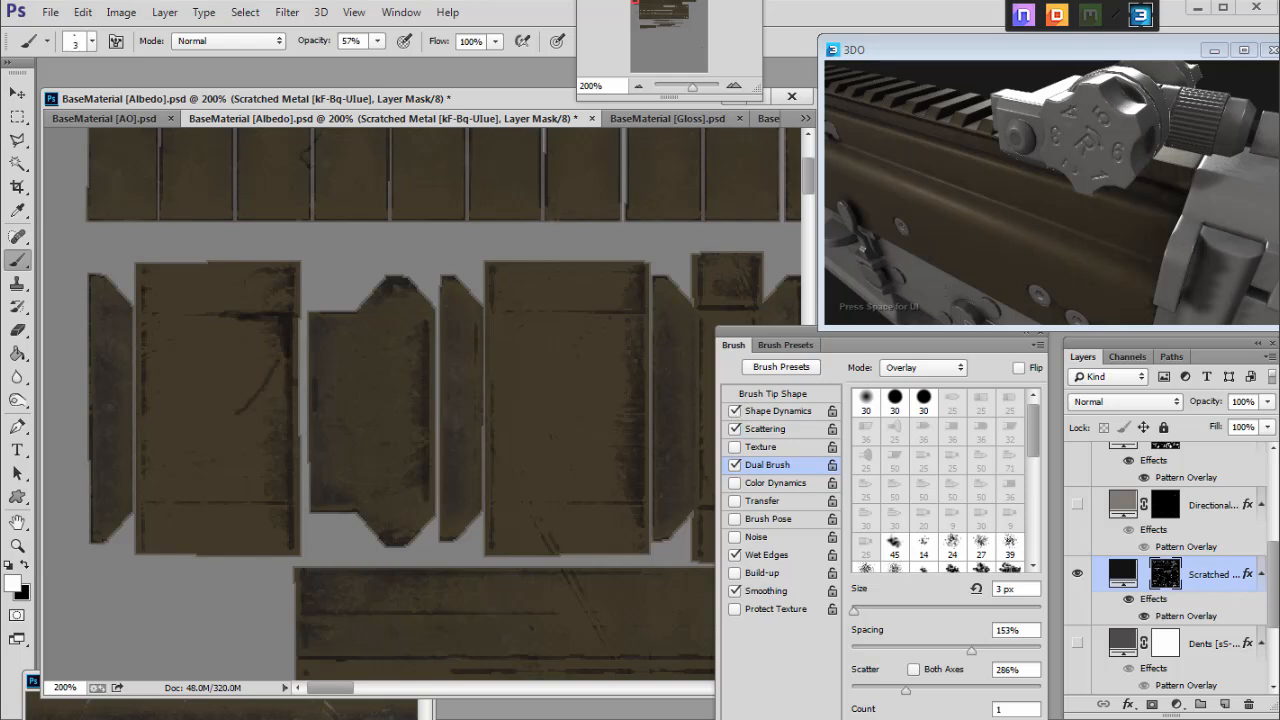
Undo the test scratch, try a diagonal one on the large plate at 4 px, and set the brush's size jitter to 55%.
{"action": "key", "text": "ctrl+z"}
{"action": "key", "text": "ctrl+z"}
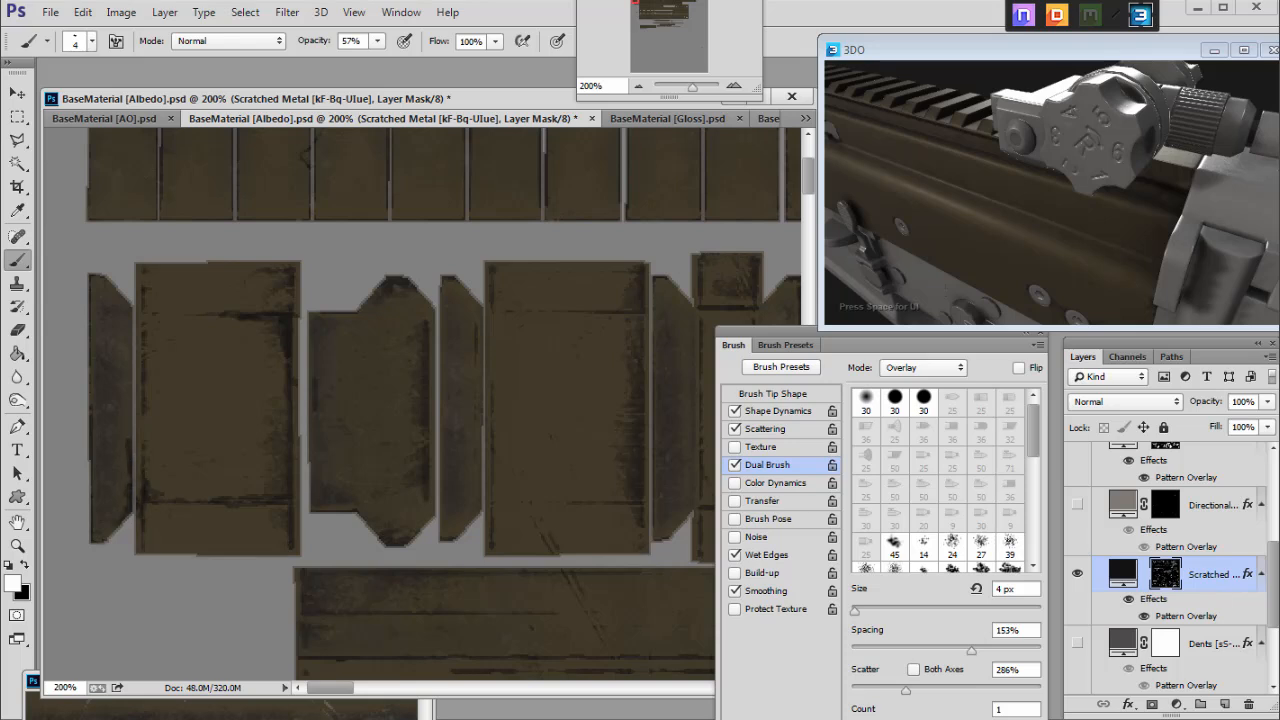
{"action": "left_click_drag", "start_coordinate": [214, 374], "coordinate": [170, 420]}
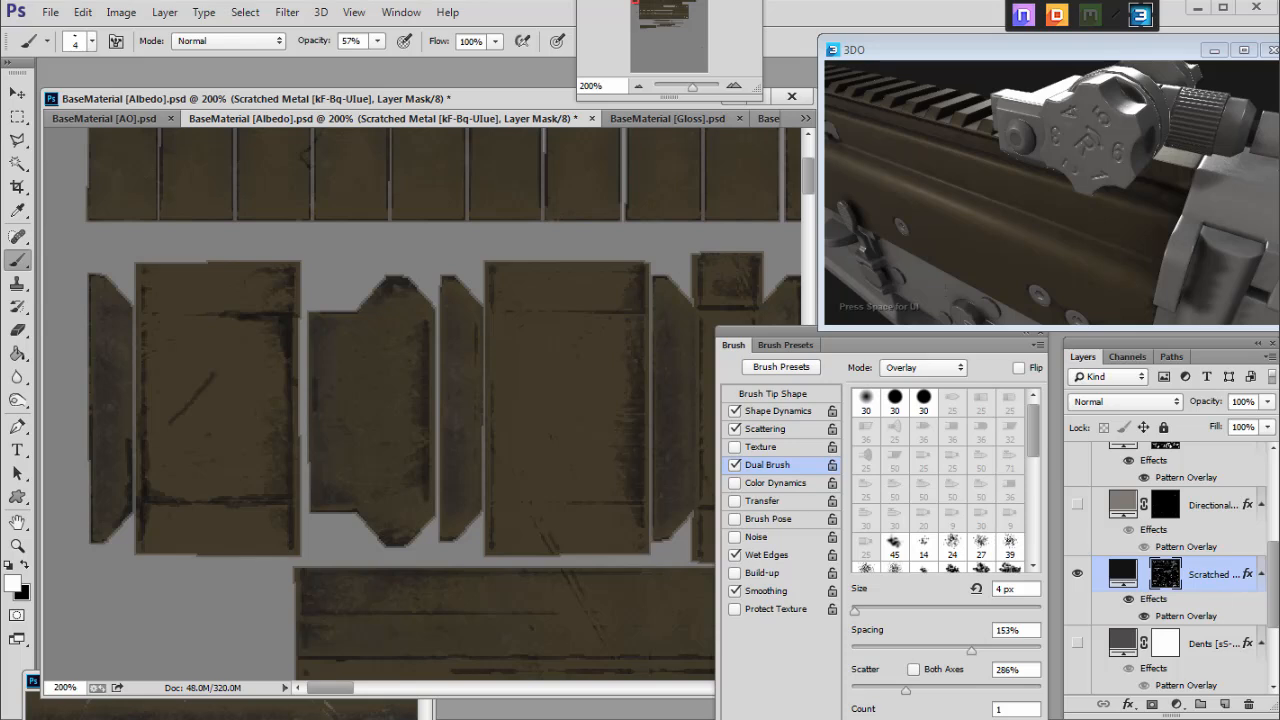
{"action": "left_click", "coordinate": [790, 411]}
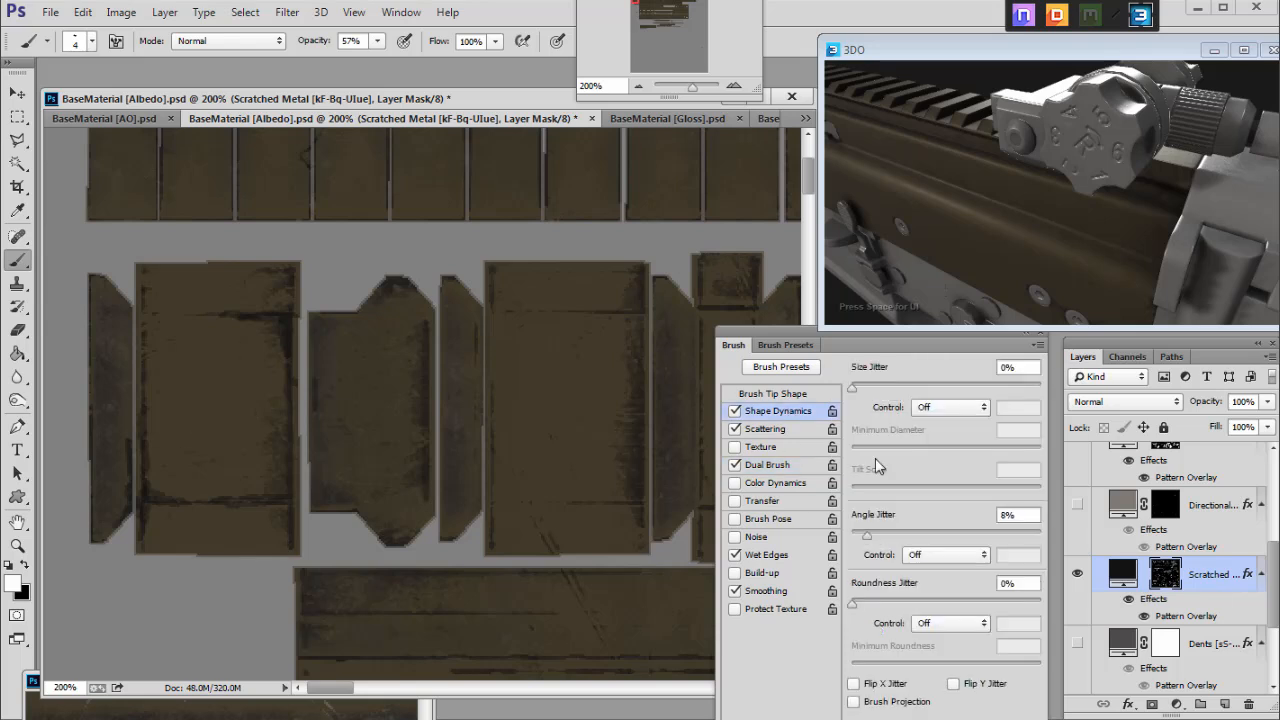
{"action": "left_click_drag", "start_coordinate": [979, 388], "coordinate": [955, 388]}
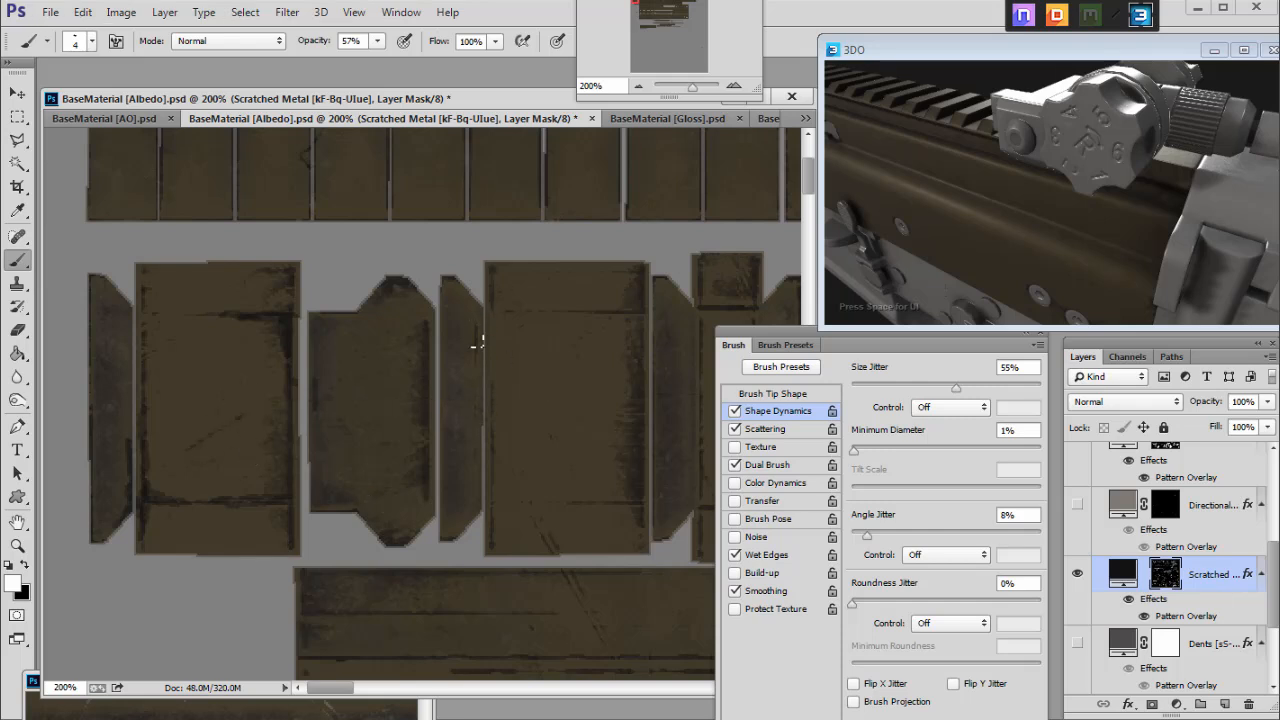
Paint a short wear stroke across a rail segment's lower joint on the Scratched Metal mask with an 8 px brush.
{"action": "key", "text": "bracketright"}
{"action": "left_click_drag", "start_coordinate": [638, 2], "coordinate": [648, 4]}
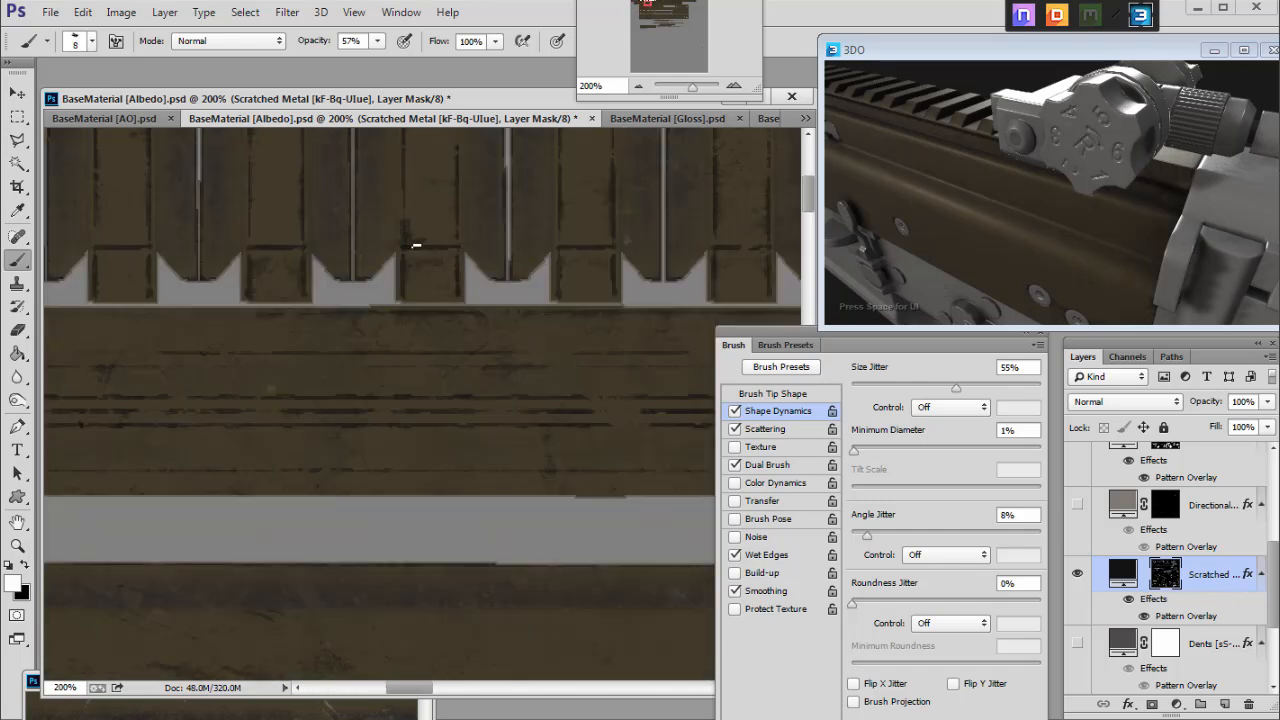
{"action": "mouse_move", "coordinate": [407, 220]}
{"action": "left_mouse_down"}
{"action": "mouse_move", "coordinate": [407, 167]}
{"action": "mouse_move", "coordinate": [403, 268]}
{"action": "mouse_move", "coordinate": [462, 242]}
{"action": "left_mouse_up"}
Try straight wear strokes from the rim of the large plate's round hole with a 6 px brush.
{"action": "left_click_drag", "start_coordinate": [651, 8], "coordinate": [650, 3]}
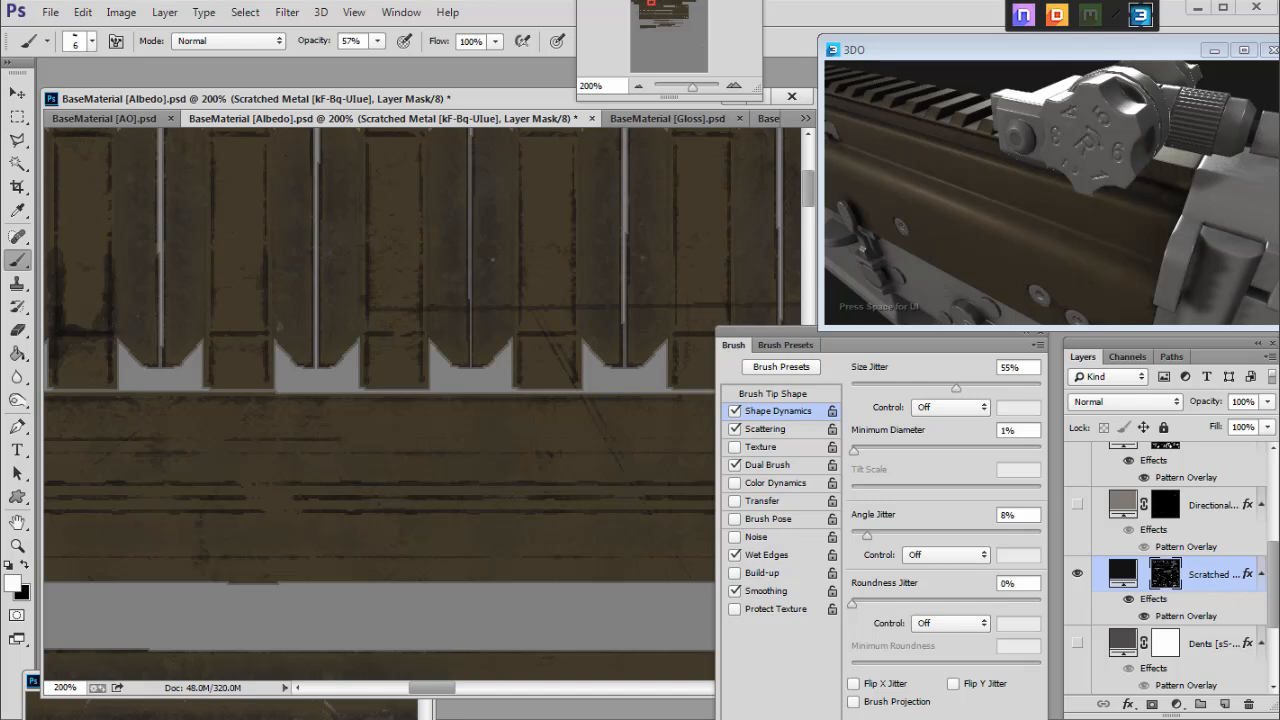
{"action": "left_click_drag", "start_coordinate": [652, 30], "coordinate": [666, 14]}
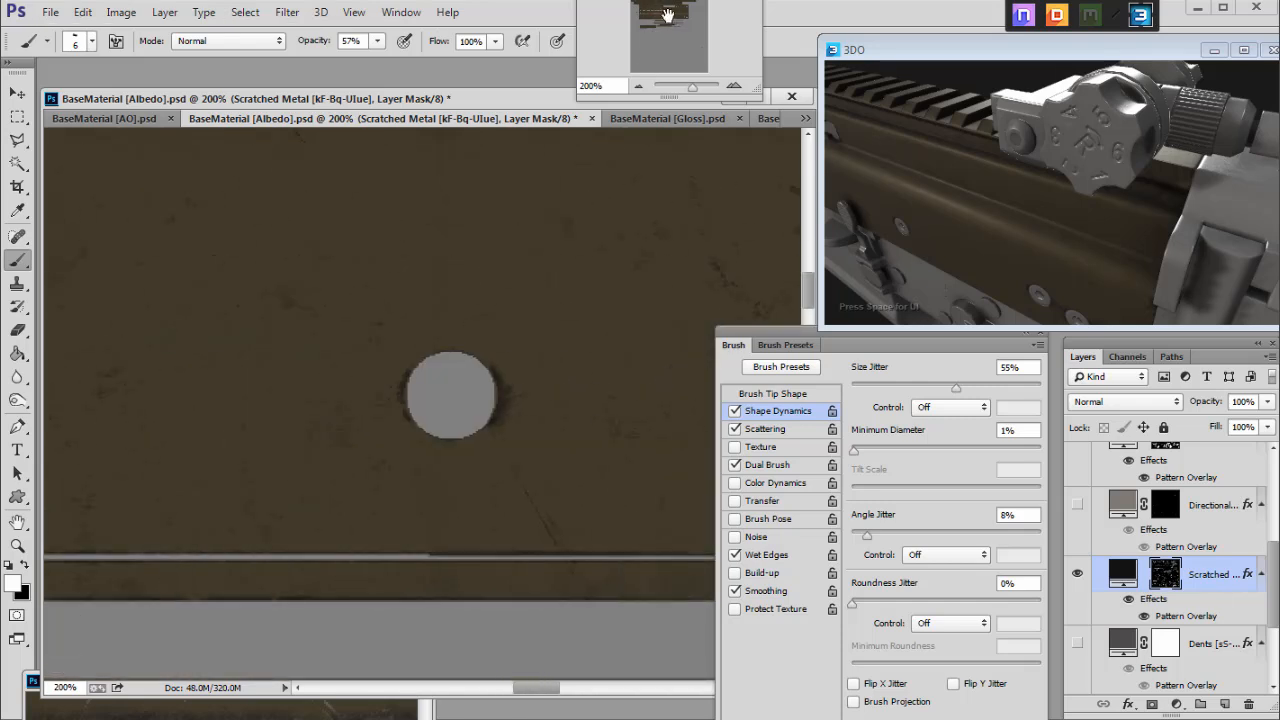
{"action": "left_click", "coordinate": [409, 358], "text": "shift"}
{"action": "key", "text": "ctrl+z"}
{"action": "left_click", "coordinate": [475, 437], "text": "shift"}
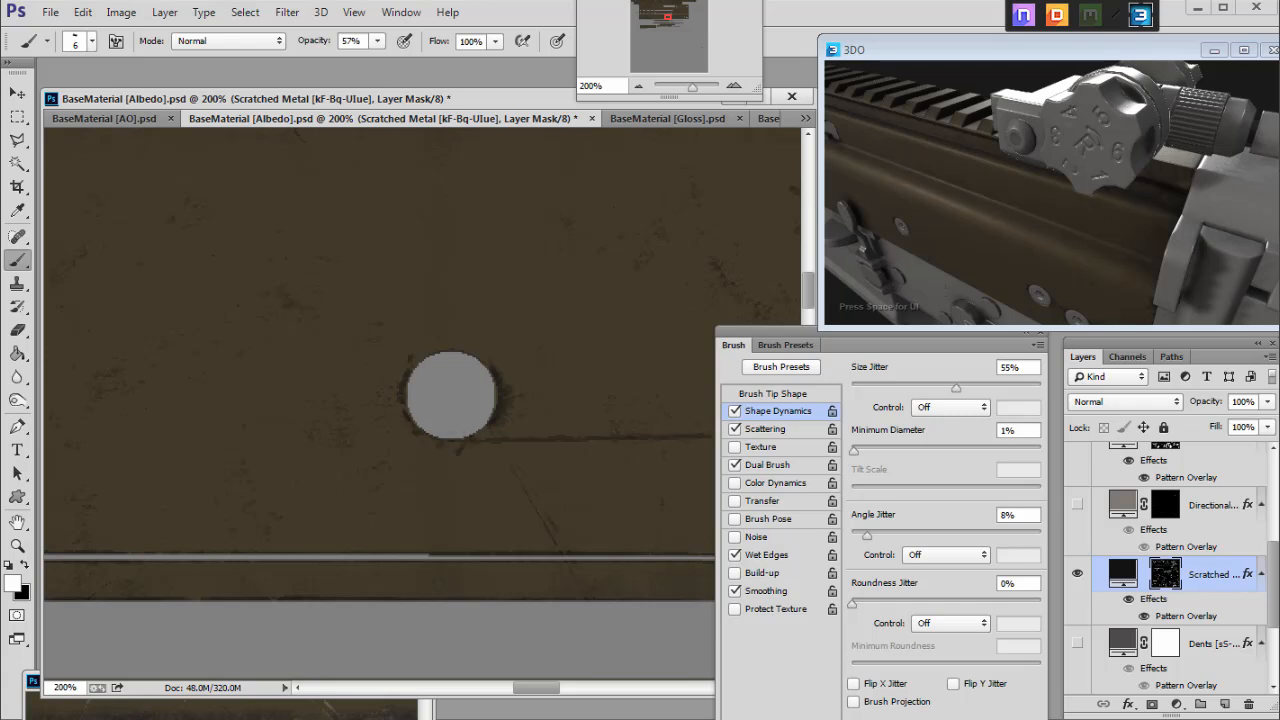
Try wear strokes above and below the neighbouring round holes near the plate's end, and undo them.
{"action": "left_click_drag", "start_coordinate": [540, 689], "coordinate": [656, 695]}
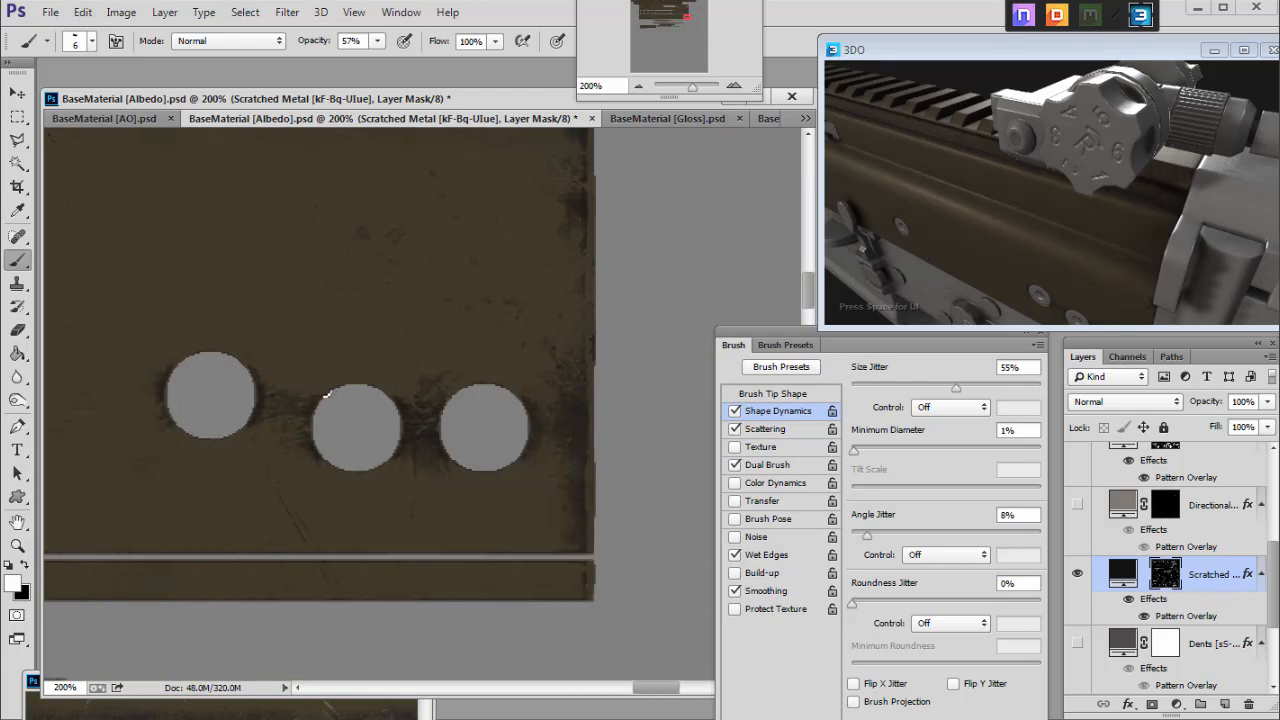
{"action": "left_click", "coordinate": [362, 384], "text": "shift"}
{"action": "key", "text": "ctrl+z"}
{"action": "left_click_drag", "start_coordinate": [320, 522], "coordinate": [365, 480]}
{"action": "key", "text": "ctrl+z"}
{"action": "key", "text": "ctrl+z"}
{"action": "key", "text": "ctrl+z"}
Turn off brush Smoothing and paint dark wear around the single round hole's rim with the brush enlarged to 20 px.
{"action": "scroll", "coordinate": [575, 410], "scroll_direction": "left", "scroll_amount": 3}
{"action": "key", "text": "bracketright"}
{"action": "key", "text": "bracketright"}
{"action": "key", "text": "bracketright"}
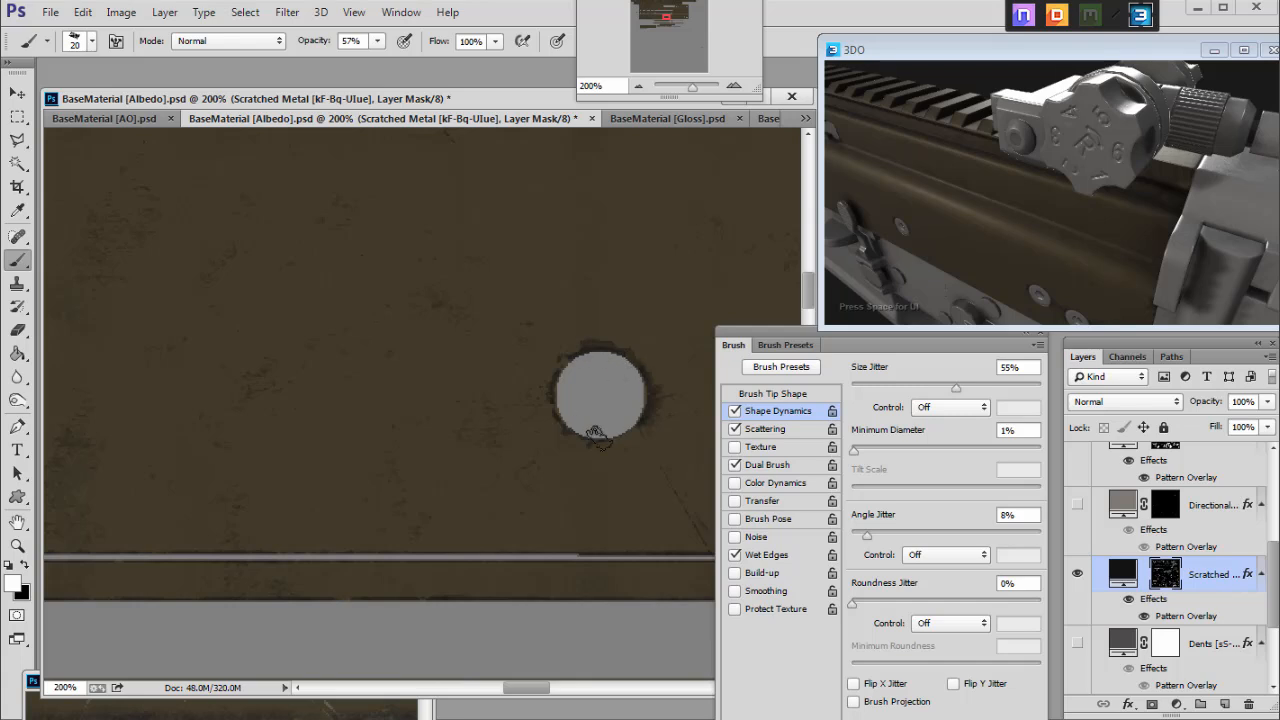
{"action": "mouse_move", "coordinate": [600, 637]}
{"action": "left_mouse_down"}
{"action": "mouse_move", "coordinate": [412, 661]}
{"action": "mouse_move", "coordinate": [358, 653]}
{"action": "mouse_move", "coordinate": [418, 425]}
{"action": "mouse_move", "coordinate": [414, 480]}
{"action": "left_mouse_up"}
Paint dark wear along the rounded end of the lower keyhole slot with the brush reduced to 8 px.
{"action": "key", "text": "bracketleft"}
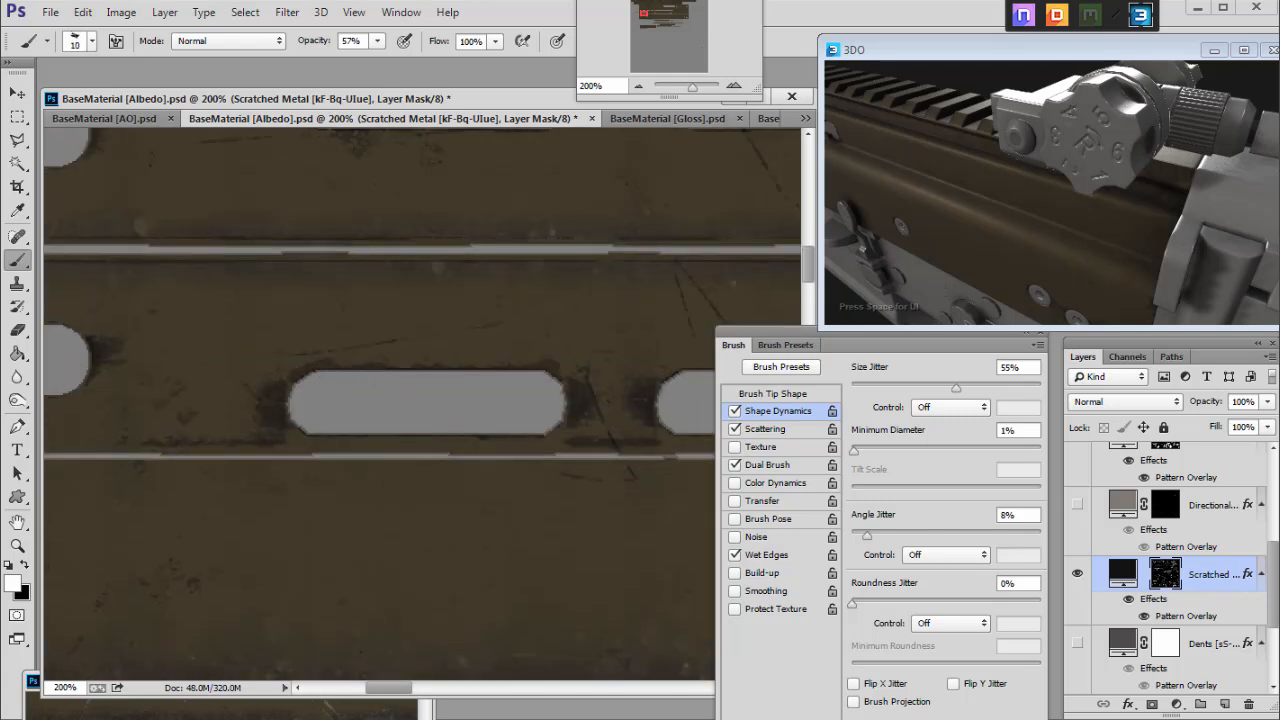
{"action": "left_click_drag", "start_coordinate": [395, 690], "coordinate": [585, 675]}
{"action": "scroll", "coordinate": [560, 600], "scroll_direction": "up", "scroll_amount": 1}
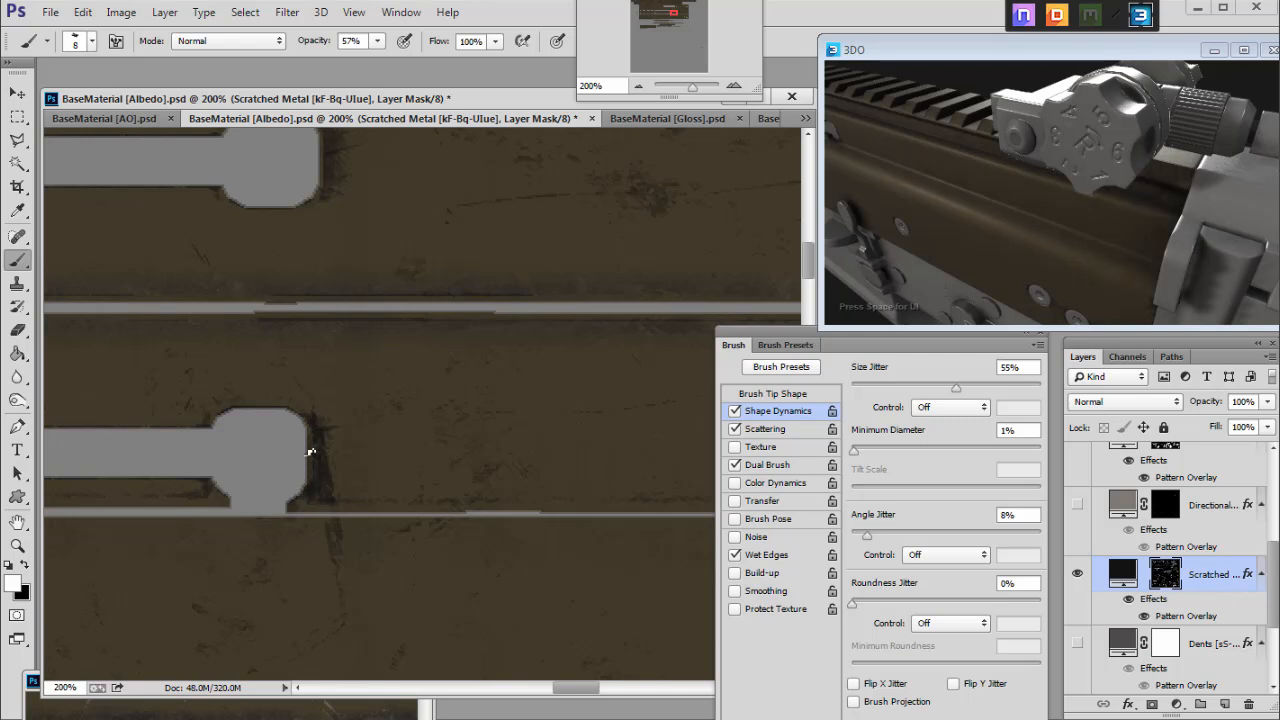
Build up dark wear along the short edge and lower corner of the rectangular cutout, with Wet Edges off and a 6 px brush.
{"action": "scroll", "coordinate": [350, 440], "scroll_direction": "up", "scroll_amount": 3}
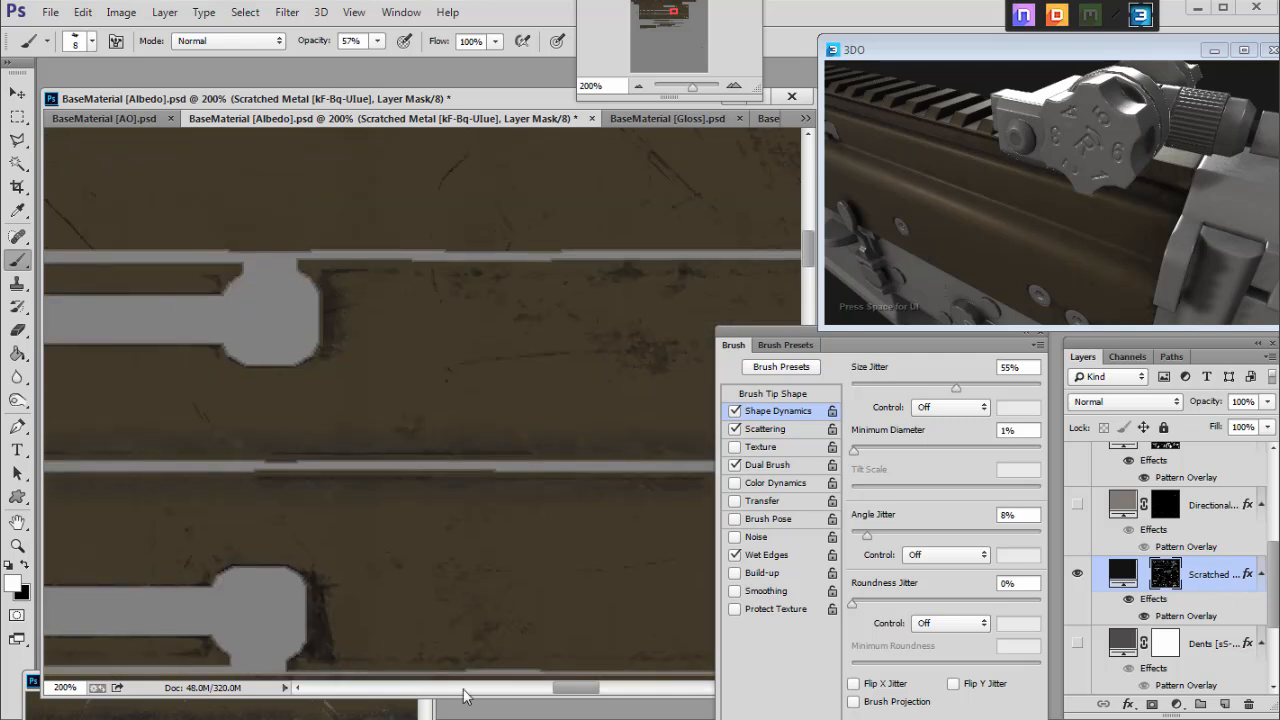
{"action": "left_click_drag", "start_coordinate": [561, 687], "coordinate": [505, 670]}
{"action": "scroll", "coordinate": [463, 440], "scroll_direction": "up", "scroll_amount": 7}
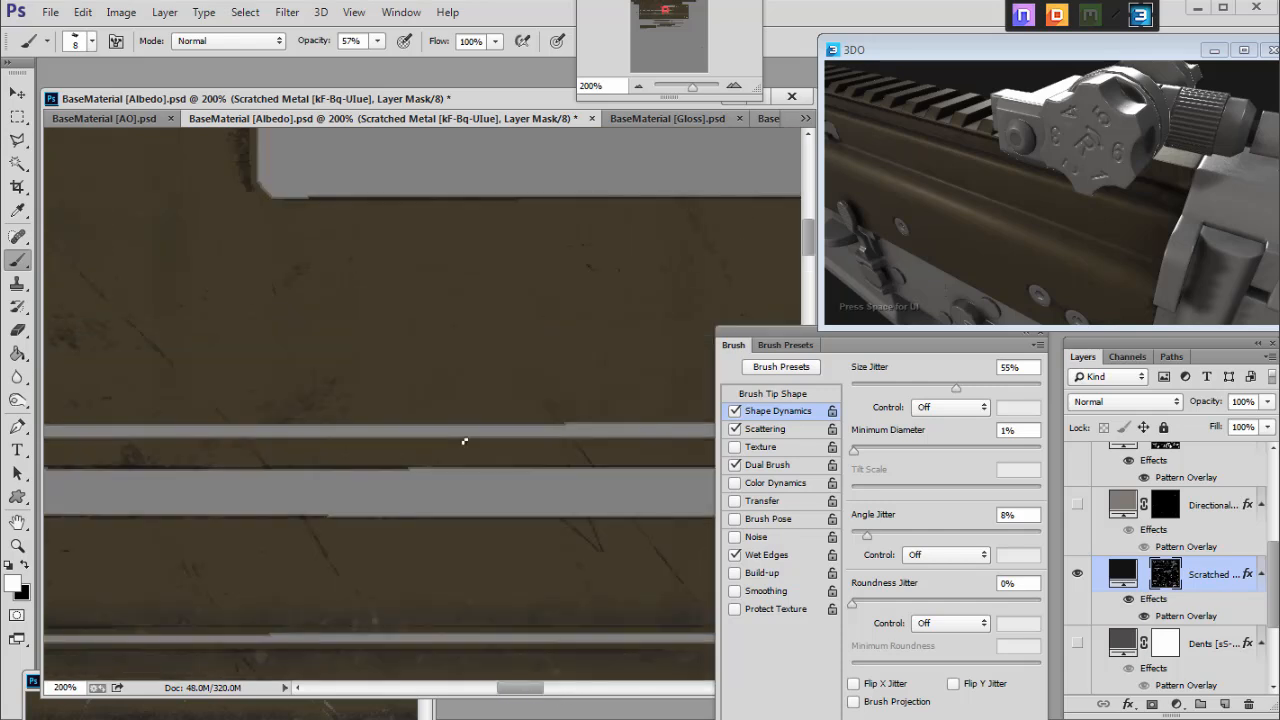
{"action": "key", "text": "bracketright"}
{"action": "key", "text": "bracketright"}
{"action": "key", "text": "bracketright"}
{"action": "key", "text": "bracketleft"}
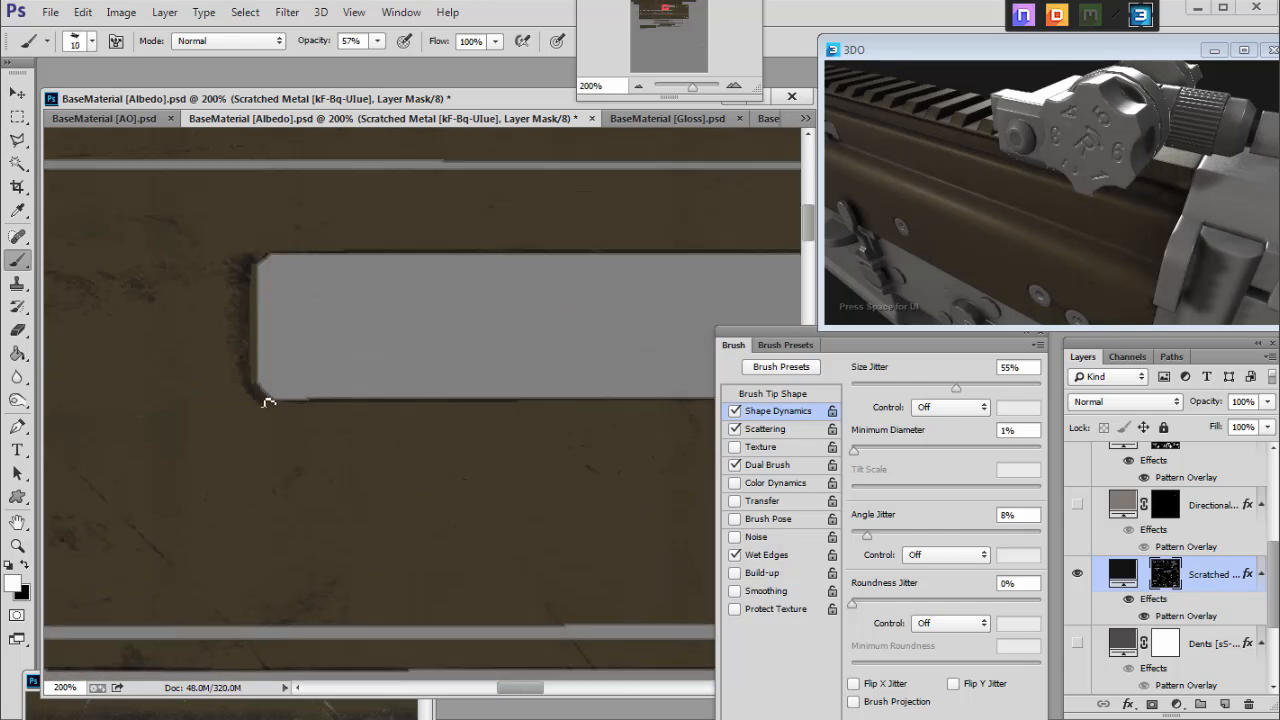
{"action": "key", "text": "bracketleft"}
{"action": "left_click_drag", "start_coordinate": [259, 397], "coordinate": [273, 427]}
{"action": "key", "text": "ctrl+z"}
{"action": "left_click_drag", "start_coordinate": [316, 401], "coordinate": [380, 401]}
{"action": "left_click_drag", "start_coordinate": [249, 352], "coordinate": [251, 302]}
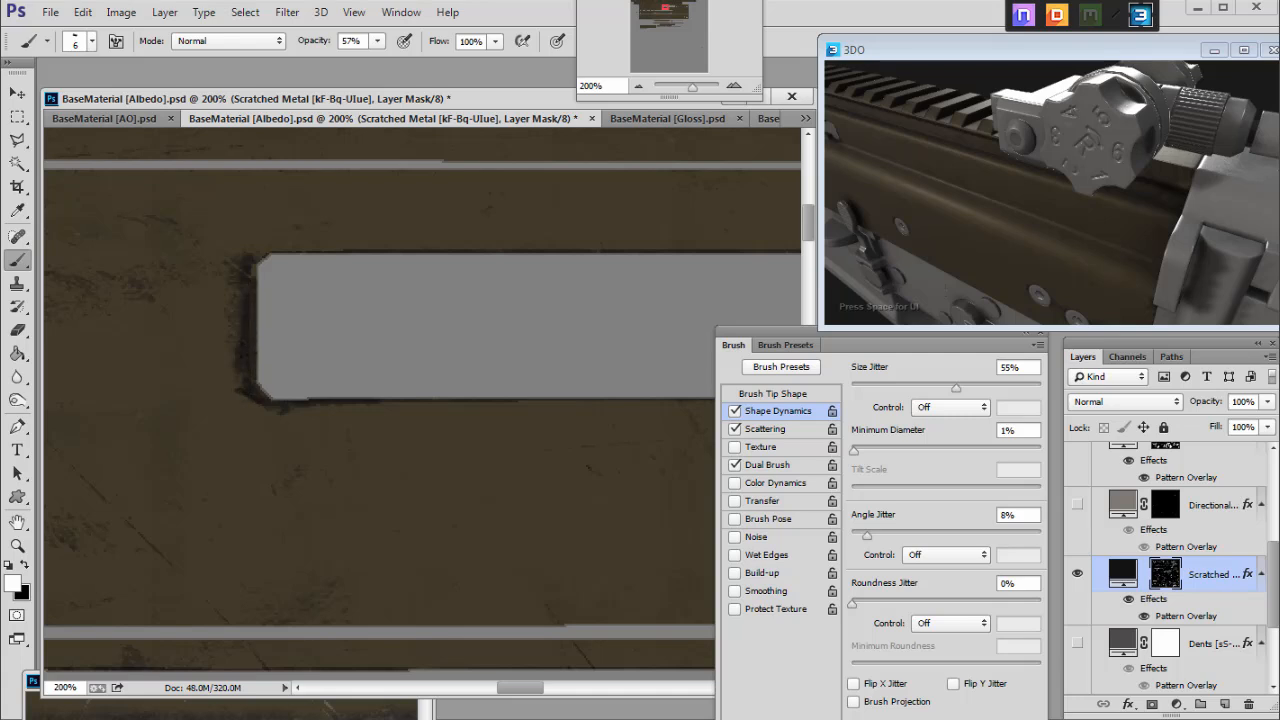
Darken the joint and side edge of a rail segment on the mask with a 5 to 6 px brush.
{"action": "left_click_drag", "start_coordinate": [510, 697], "coordinate": [421, 697]}
{"action": "scroll", "coordinate": [735, 307], "scroll_direction": "up", "scroll_amount": 5}
{"action": "scroll", "coordinate": [735, 307], "scroll_direction": "up", "scroll_amount": 4}
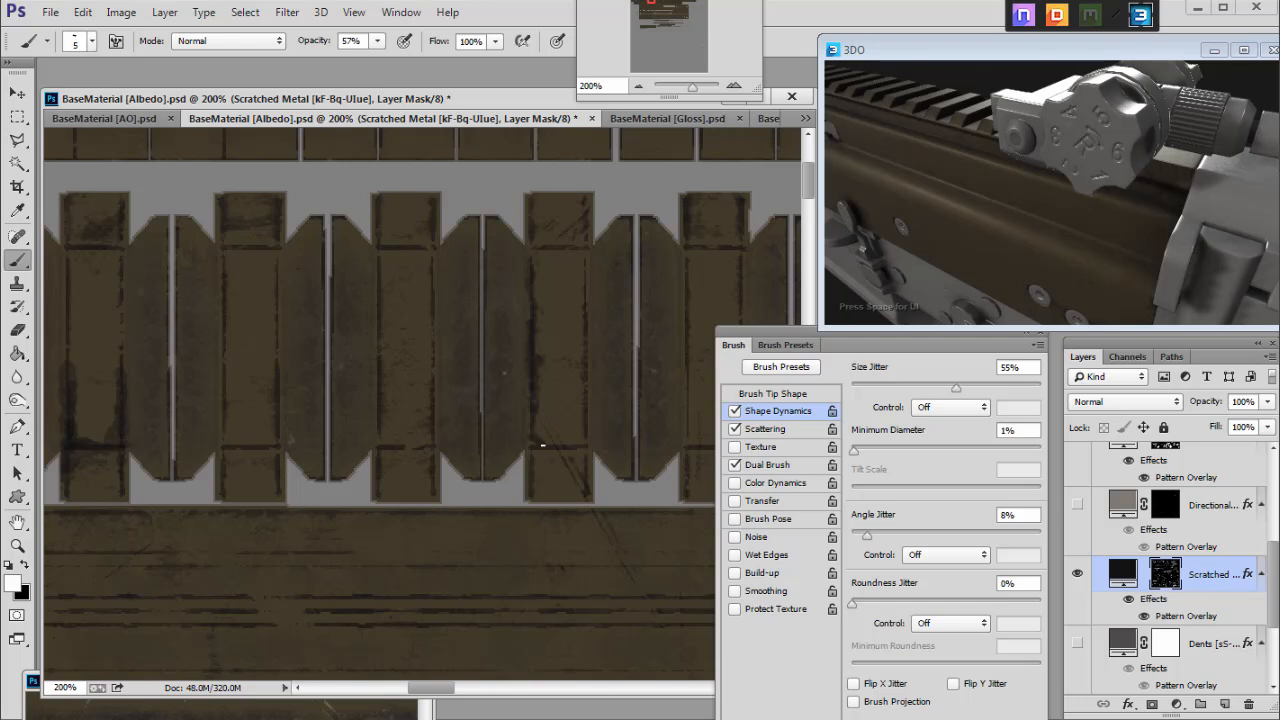
{"action": "left_click_drag", "start_coordinate": [585, 421], "coordinate": [585, 384]}
{"action": "key", "text": "bracketleft"}
{"action": "key", "text": "bracketleft"}
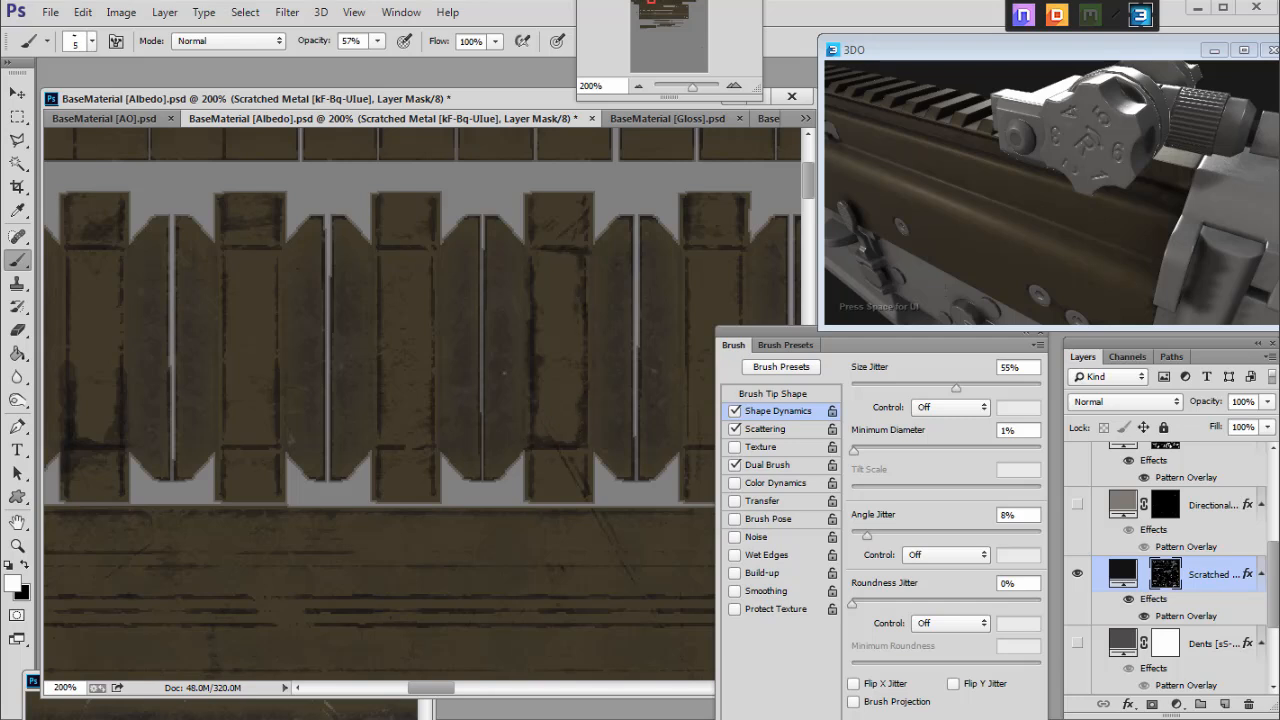
{"action": "mouse_move", "coordinate": [582, 309]}
{"action": "left_mouse_down"}
{"action": "mouse_move", "coordinate": [595, 395]}
{"action": "mouse_move", "coordinate": [581, 360]}
{"action": "left_mouse_up"}
{"action": "left_click_drag", "start_coordinate": [602, 284], "coordinate": [591, 345]}
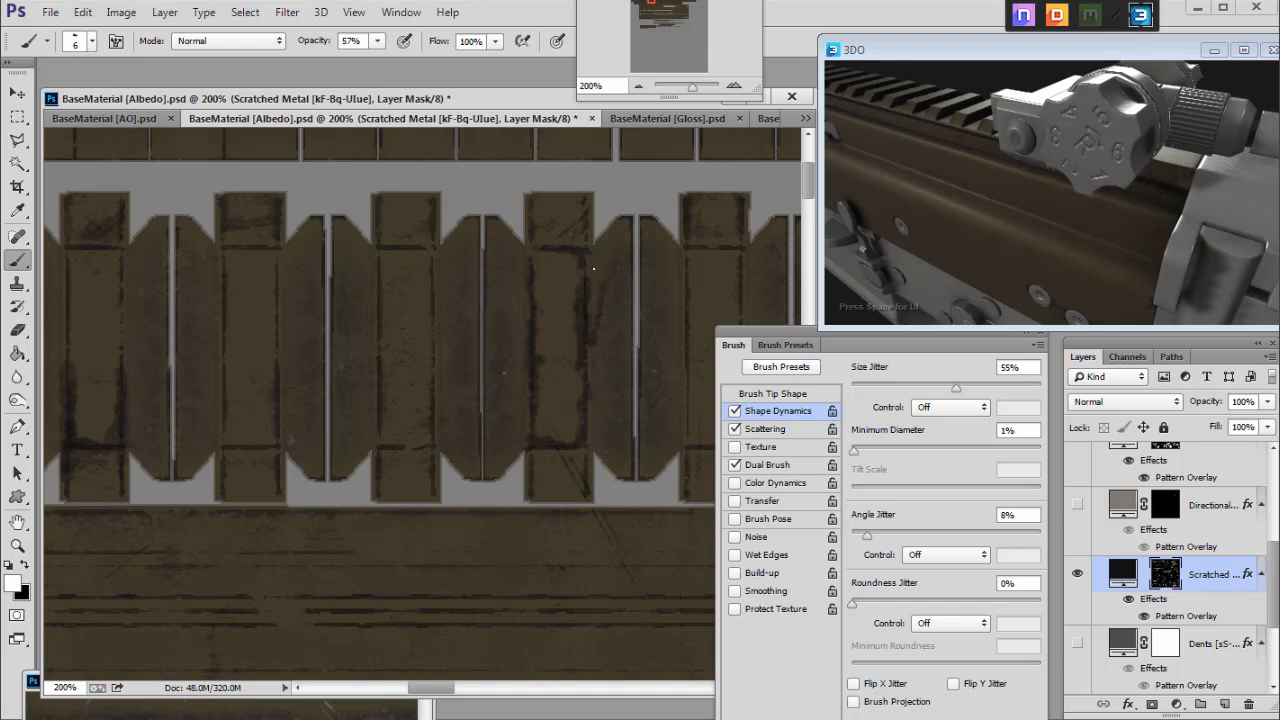
Extend the wear over the upper and lower corners of the bevelled piece beside that rail segment.
{"action": "left_click_drag", "start_coordinate": [598, 250], "coordinate": [627, 220]}
{"action": "left_click_drag", "start_coordinate": [584, 431], "coordinate": [601, 460]}
{"action": "left_click_drag", "start_coordinate": [637, 368], "coordinate": [636, 385]}
Enlarge the brush to 9 px and paint matching wear on the bevelled piece at the segment's opposite side.
{"action": "scroll", "coordinate": [468, 560], "scroll_direction": "right", "scroll_amount": 3}
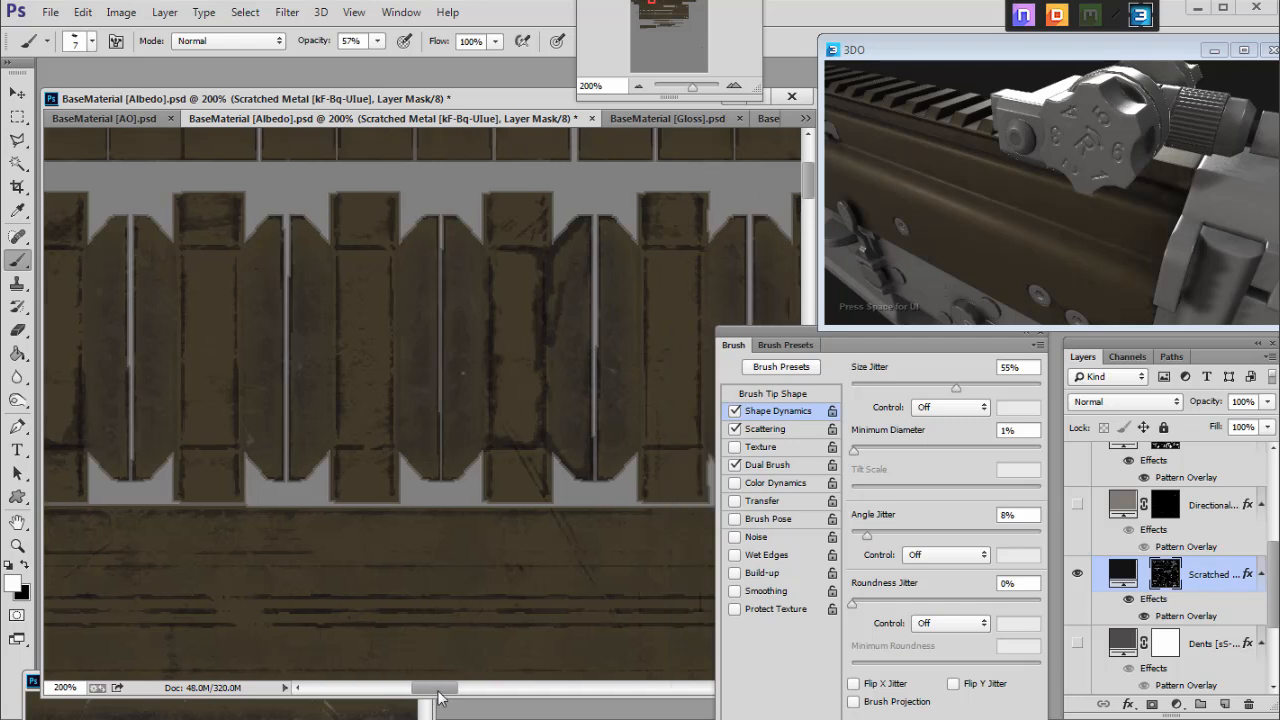
{"action": "key", "text": "]"}
{"action": "key", "text": "]"}
{"action": "key", "text": "x"}
{"action": "key", "text": "x"}
{"action": "mouse_move", "coordinate": [326, 218]}
{"action": "left_mouse_down"}
{"action": "mouse_move", "coordinate": [325, 254]}
{"action": "mouse_move", "coordinate": [324, 477]}
{"action": "mouse_move", "coordinate": [360, 445]}
{"action": "left_mouse_up"}
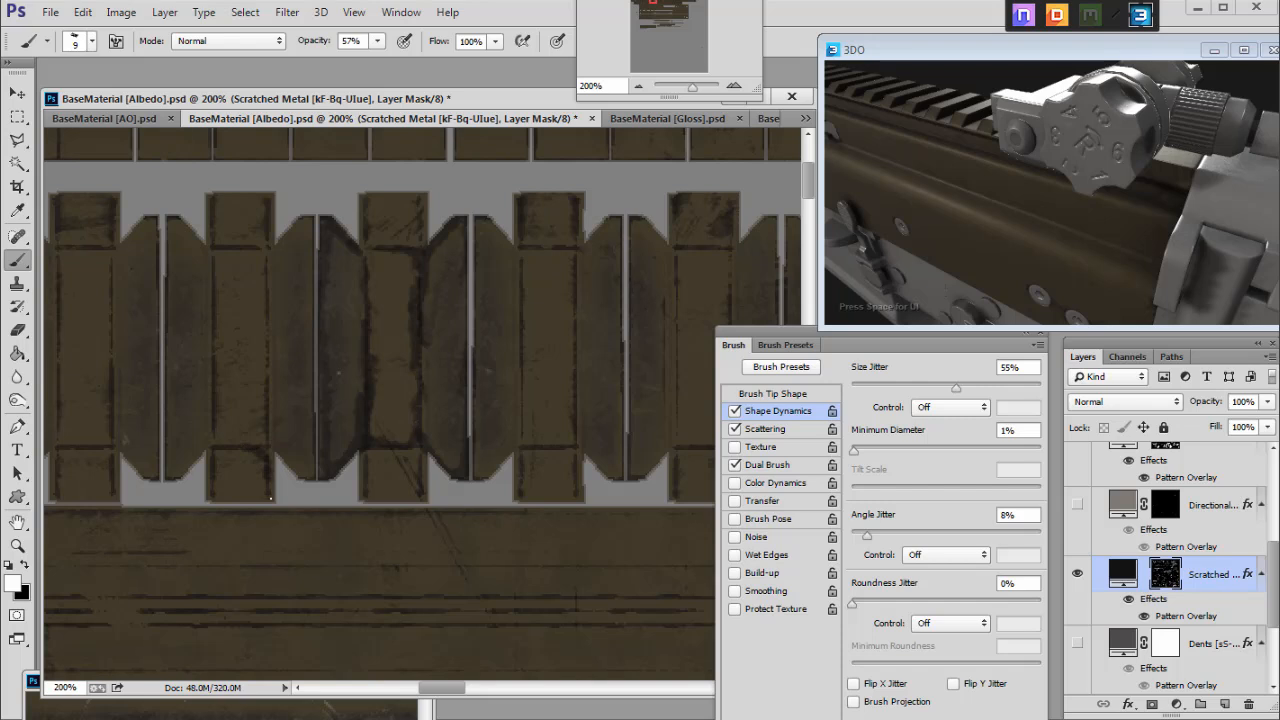
Darken both lower edges of the neighbouring rail segment at 9 px, and undo the trial stroke in black.
{"action": "mouse_move", "coordinate": [269, 447]}
{"action": "left_mouse_down"}
{"action": "mouse_move", "coordinate": [266, 429]}
{"action": "mouse_move", "coordinate": [275, 500]}
{"action": "left_mouse_up"}
{"action": "key", "text": "x"}
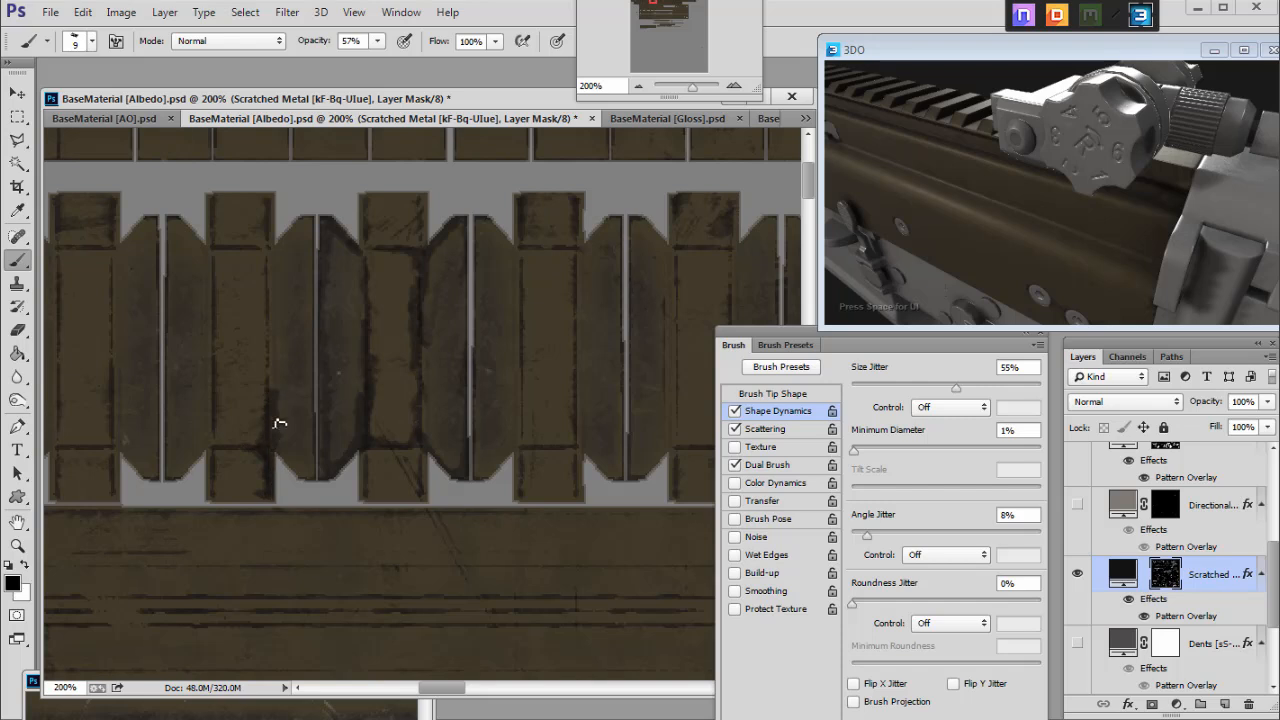
{"action": "key", "text": "x"}
{"action": "mouse_move", "coordinate": [214, 449]}
{"action": "left_mouse_down"}
{"action": "mouse_move", "coordinate": [214, 486]}
{"action": "mouse_move", "coordinate": [216, 386]}
{"action": "left_mouse_up"}
{"action": "key", "text": "x"}
{"action": "left_click_drag", "start_coordinate": [264, 460], "coordinate": [278, 405]}
{"action": "key", "text": "ctrl+z"}
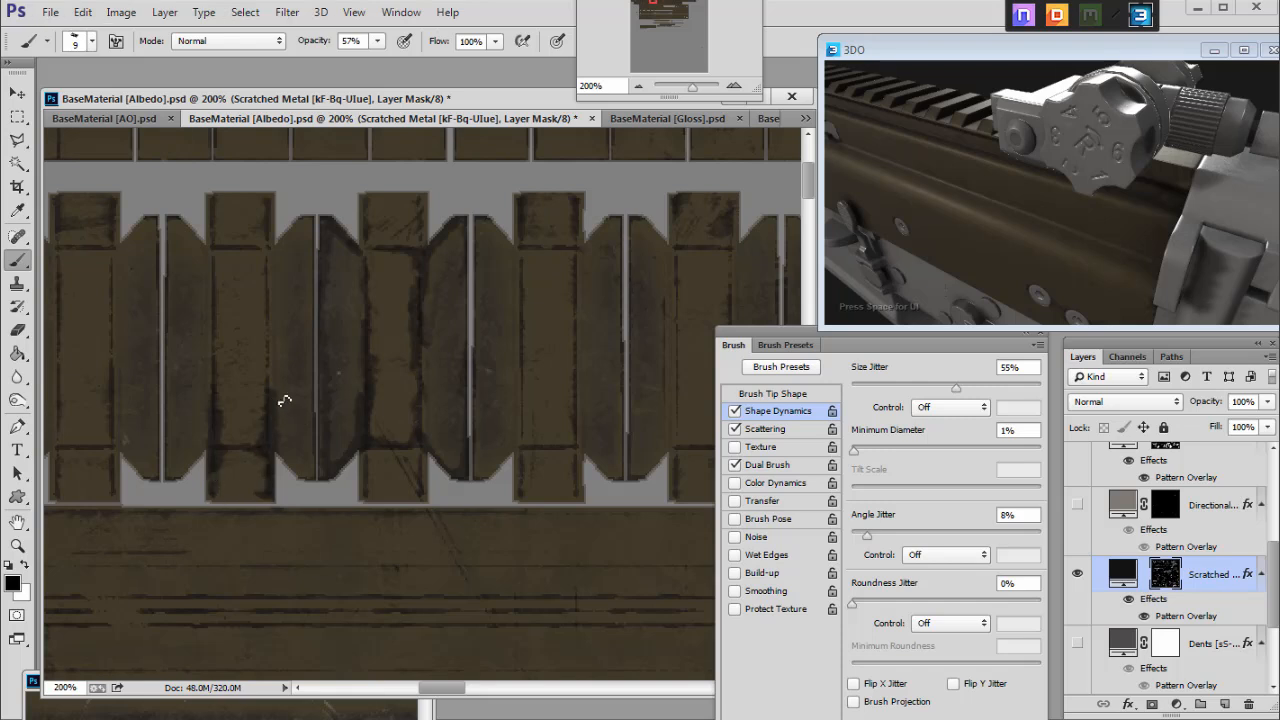
Paint dark wear in white along the edges of further rail segments and their bevelled pieces on the mask.
{"action": "left_click_drag", "start_coordinate": [416, 695], "coordinate": [366, 695]}
{"action": "key", "text": "x"}
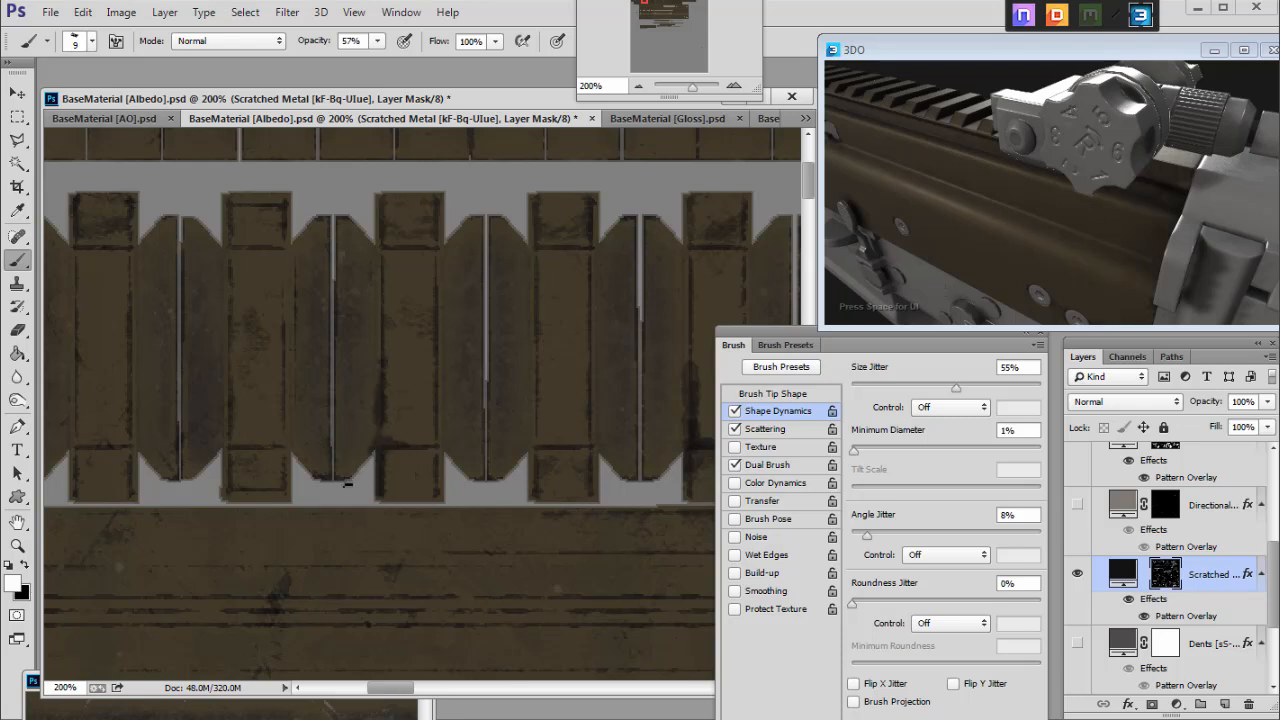
{"action": "mouse_move", "coordinate": [438, 394]}
{"action": "left_mouse_down"}
{"action": "mouse_move", "coordinate": [434, 257]}
{"action": "mouse_move", "coordinate": [377, 251]}
{"action": "mouse_move", "coordinate": [380, 322]}
{"action": "left_mouse_up"}
{"action": "left_click_drag", "start_coordinate": [390, 688], "coordinate": [376, 688]}
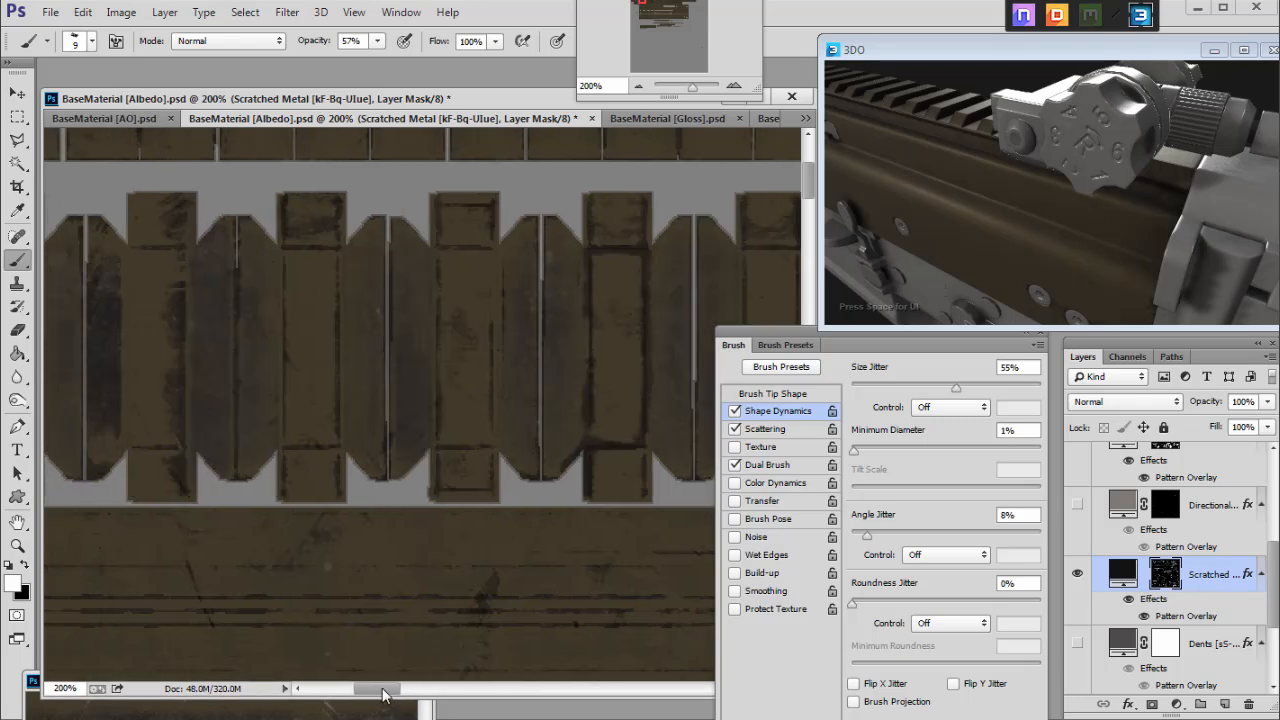
{"action": "mouse_move", "coordinate": [459, 246]}
{"action": "left_mouse_down"}
{"action": "mouse_move", "coordinate": [435, 217]}
{"action": "mouse_move", "coordinate": [459, 322]}
{"action": "left_mouse_up"}
Save the Albedo document and reload the maps from DDO into the 3DO preview.
{"action": "key", "text": "ctrl+s"}
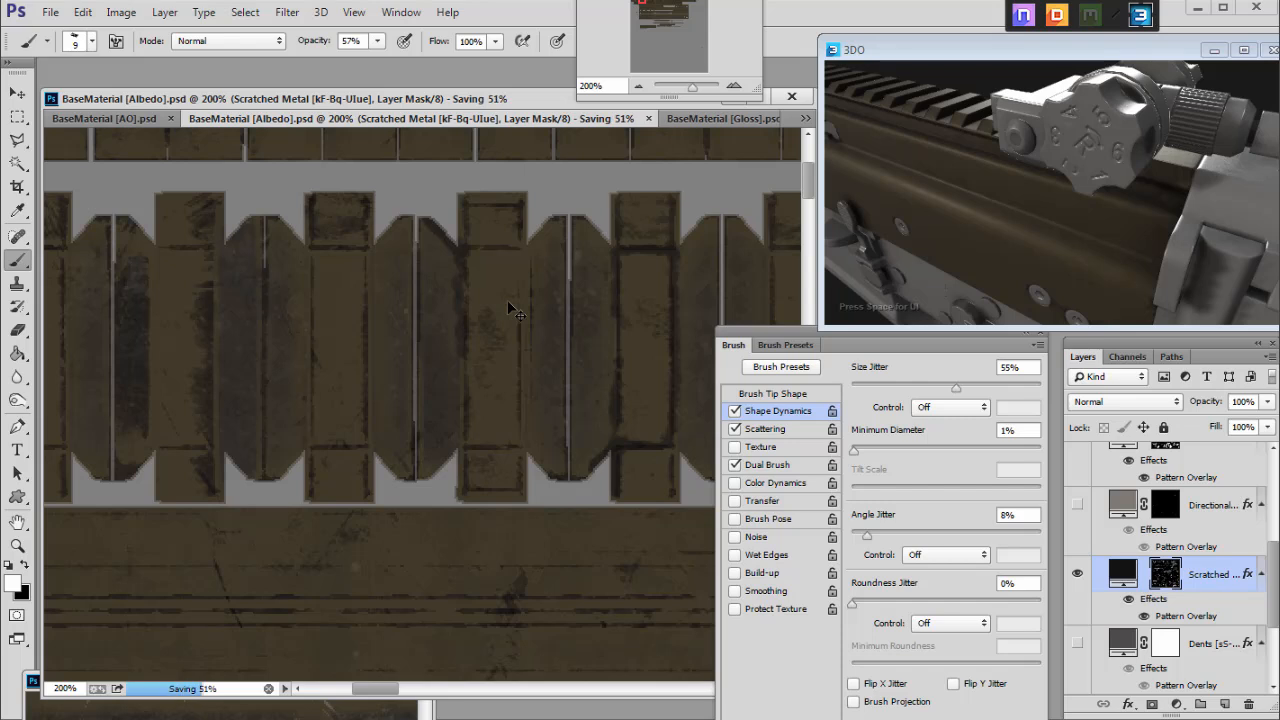
{"action": "left_click_drag", "start_coordinate": [1040, 130], "coordinate": [1086, 193]}
{"action": "left_click", "coordinate": [1056, 14]}
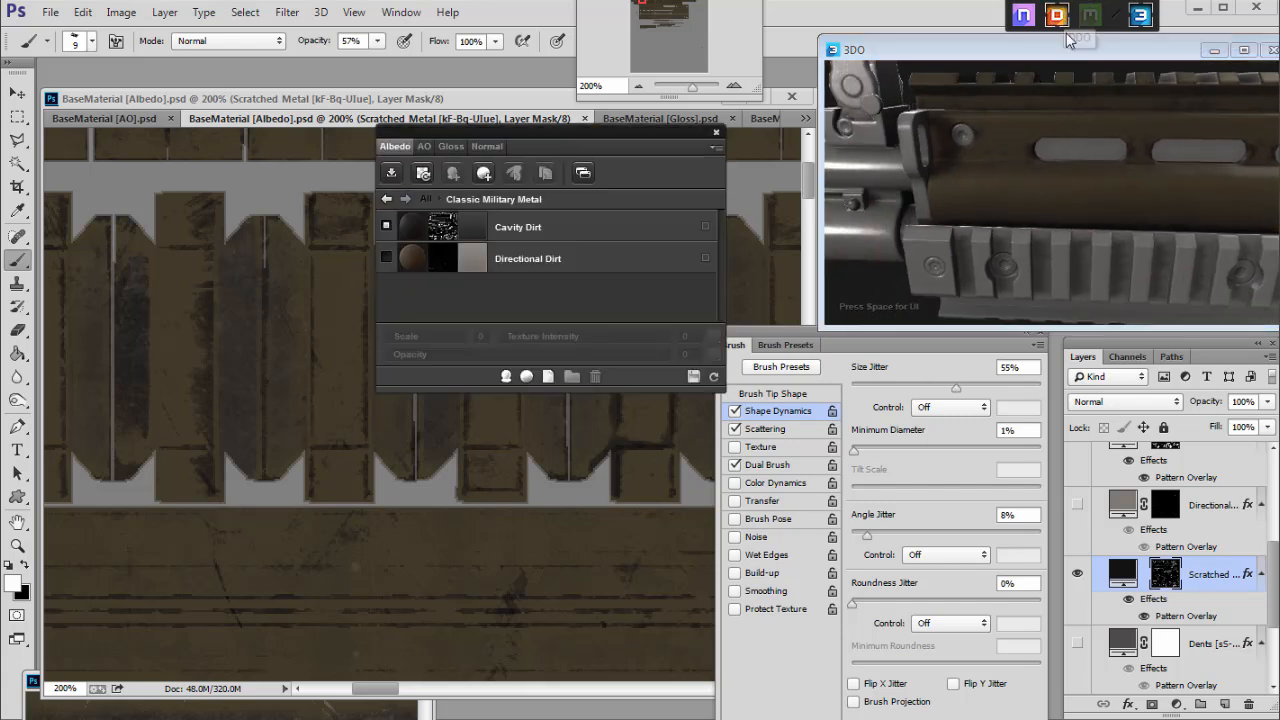
{"action": "left_click", "coordinate": [712, 377]}
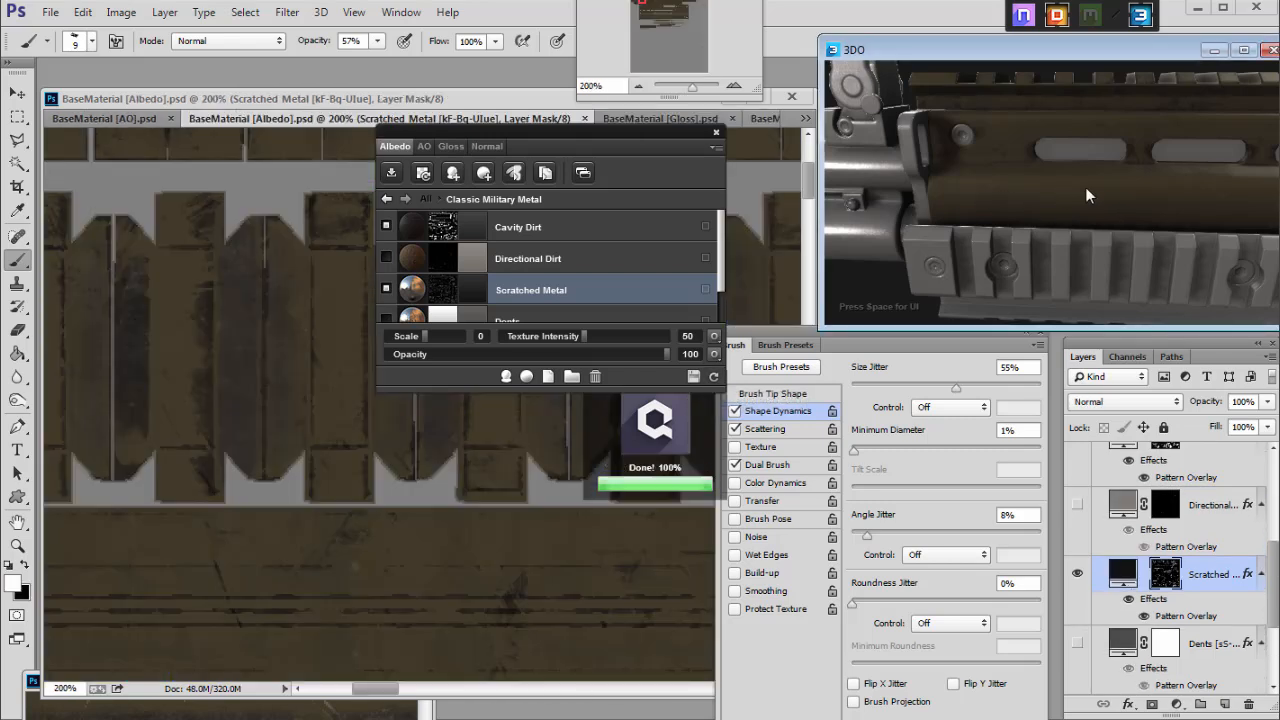
Inspect the front of the handguard in the 3DO preview and close the DDO panel.
{"action": "left_click_drag", "start_coordinate": [1101, 184], "coordinate": [906, 221]}
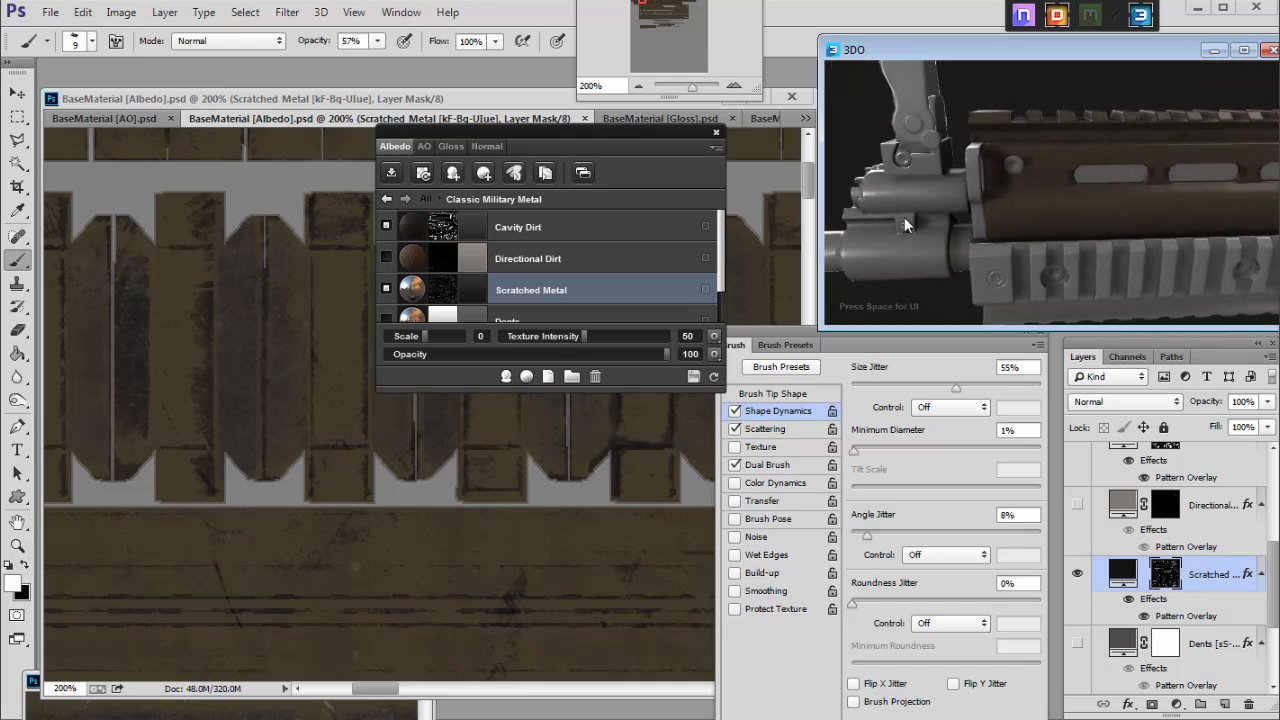
{"action": "left_click", "coordinate": [300, 300]}
{"action": "left_click", "coordinate": [716, 134]}
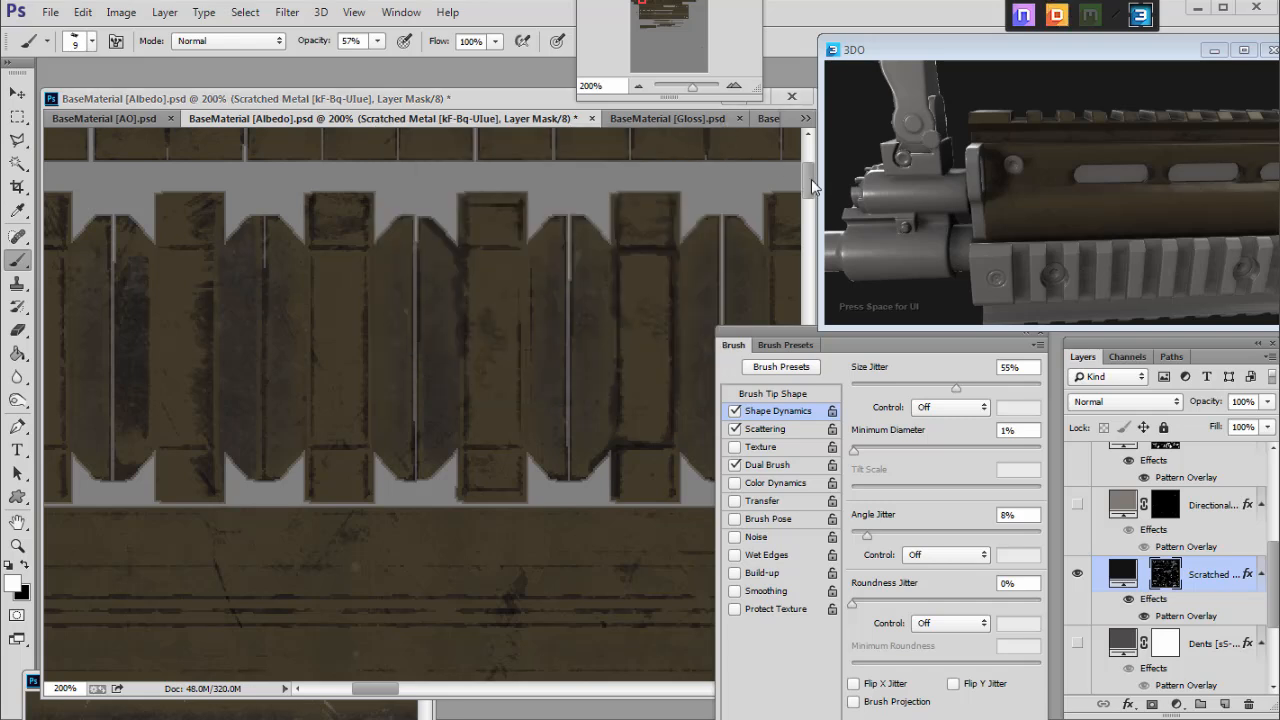
Paint out the long diagonal scratch across the lower slotted strip on the Scratched Metal mask in black at 25 px.
{"action": "scroll", "coordinate": [798, 237], "scroll_direction": "down", "scroll_amount": 5}
{"action": "scroll", "coordinate": [346, 600], "scroll_direction": "down", "scroll_amount": 8}
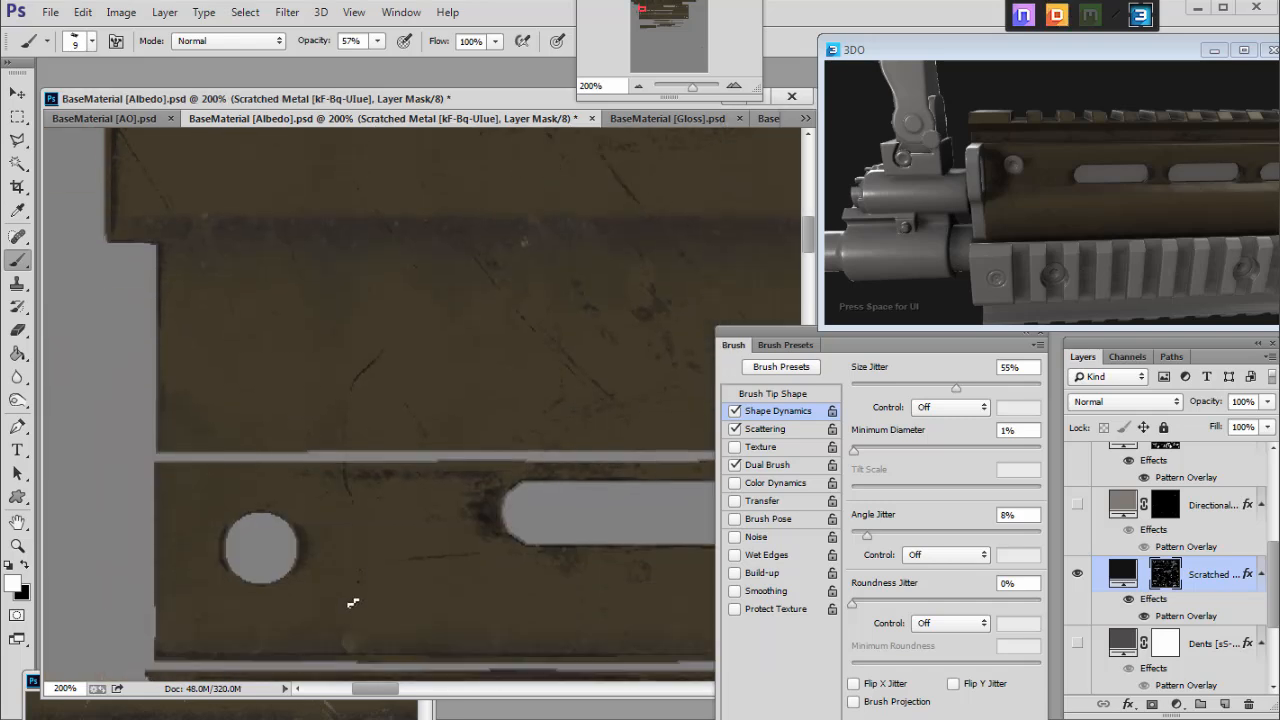
{"action": "left_click_drag", "start_coordinate": [377, 689], "coordinate": [472, 688]}
{"action": "left_click", "coordinate": [641, 87]}
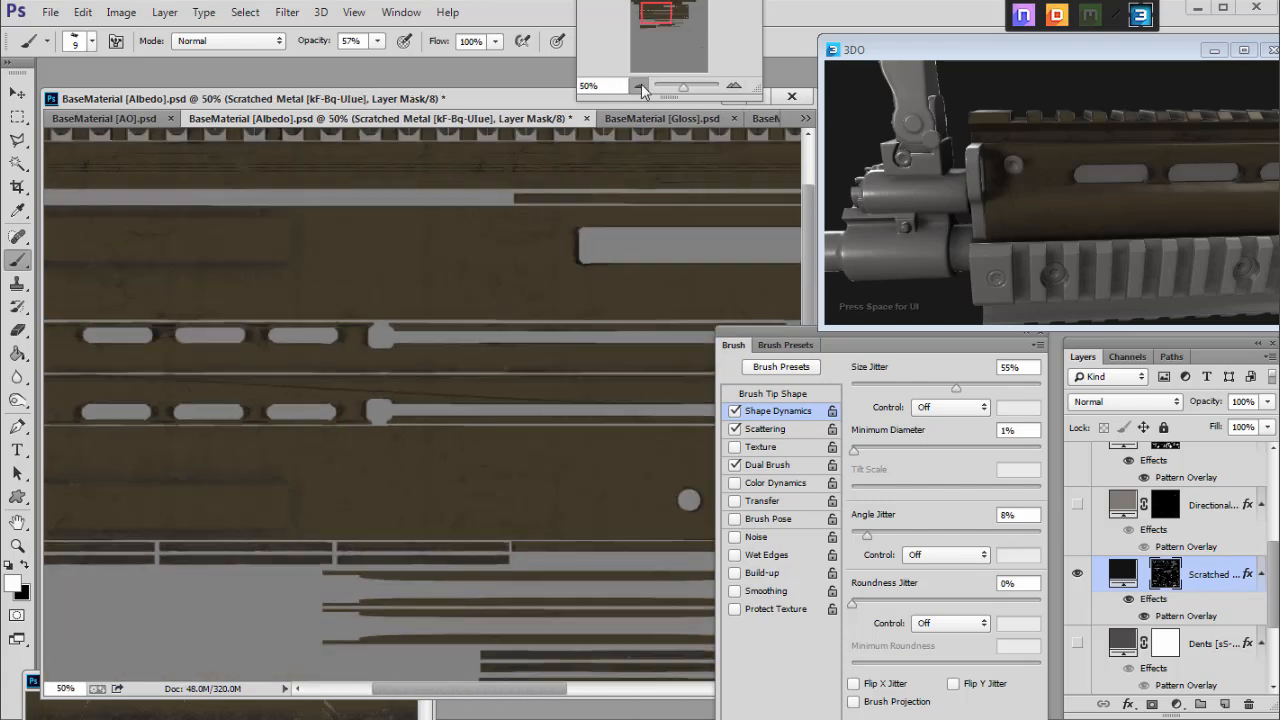
{"action": "left_click", "coordinate": [641, 87]}
{"action": "left_click", "coordinate": [735, 87]}
{"action": "left_click", "coordinate": [735, 87]}
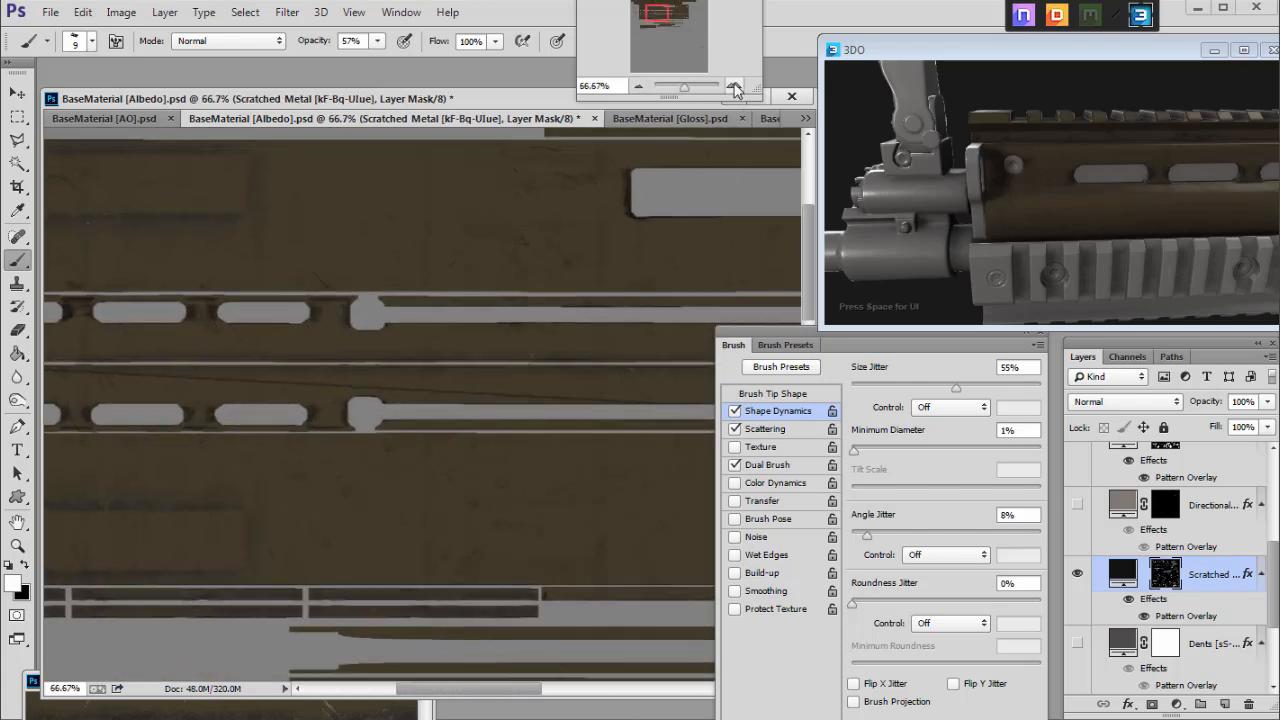
{"action": "key", "text": "z"}
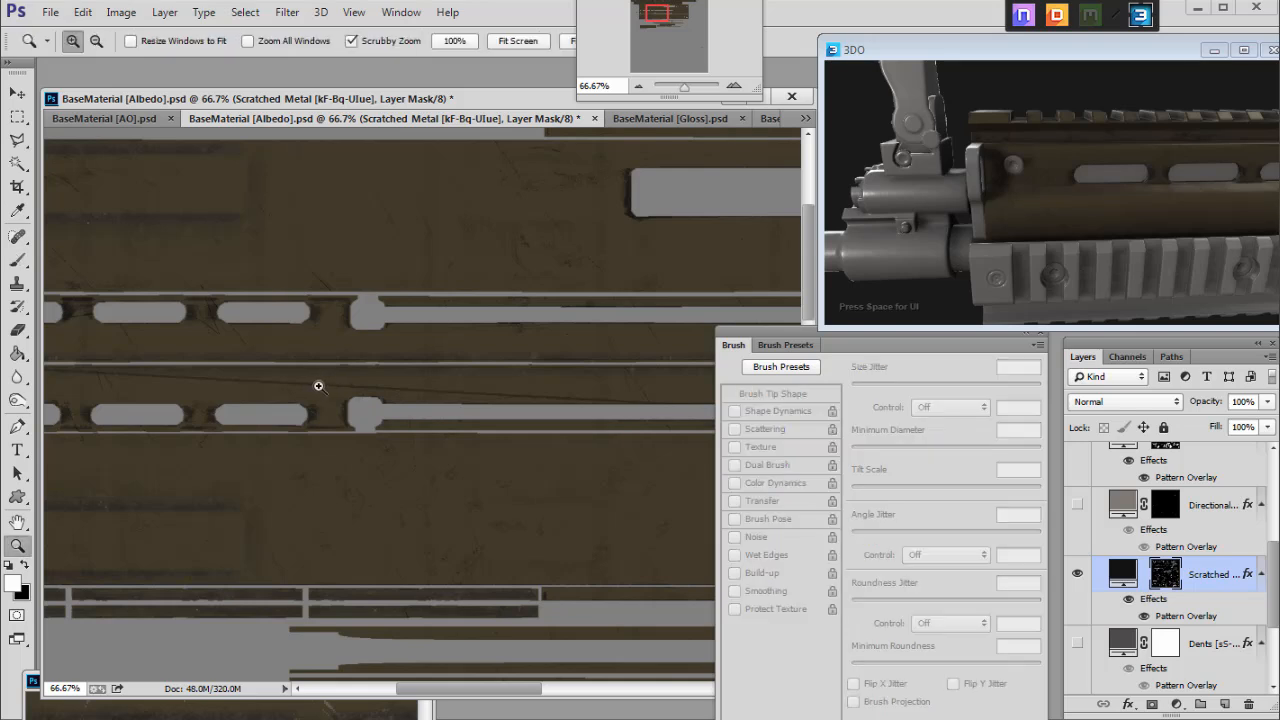
{"action": "left_click", "coordinate": [17, 260]}
{"action": "left_click_drag", "start_coordinate": [326, 384], "coordinate": [305, 384]}
{"action": "key", "text": "x"}
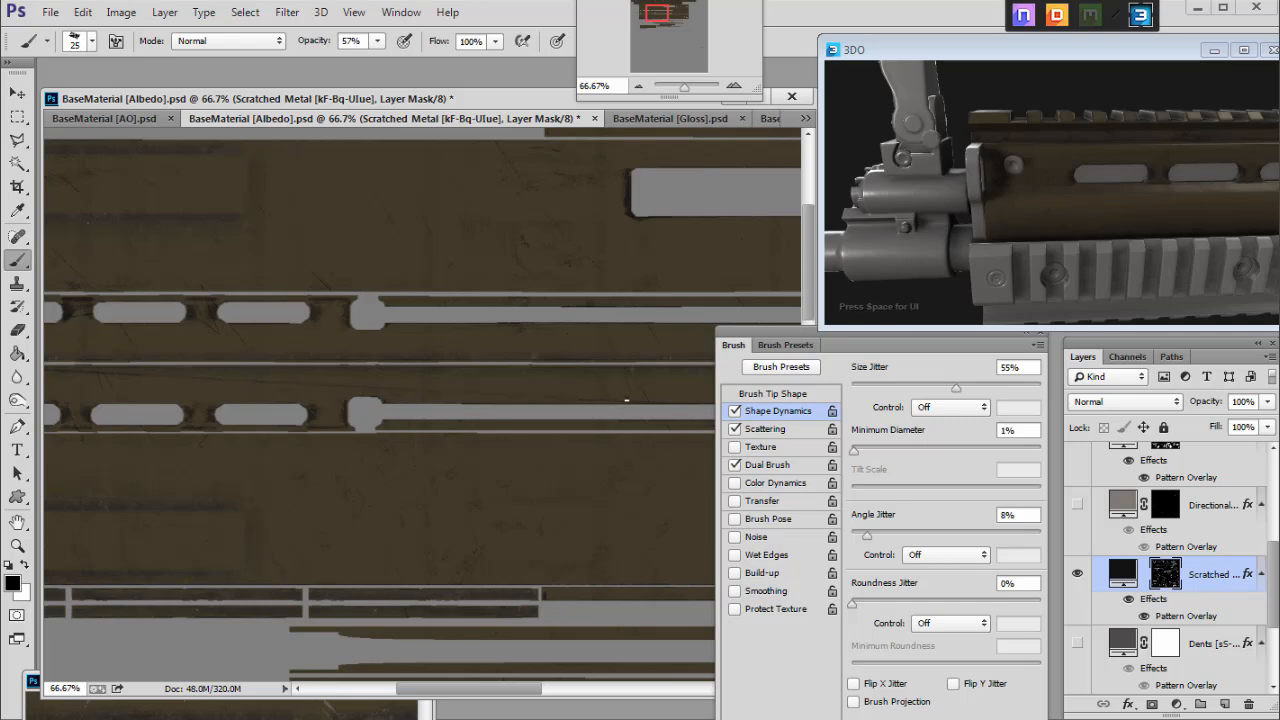
{"action": "scroll", "coordinate": [390, 320], "scroll_direction": "left", "scroll_amount": 4}
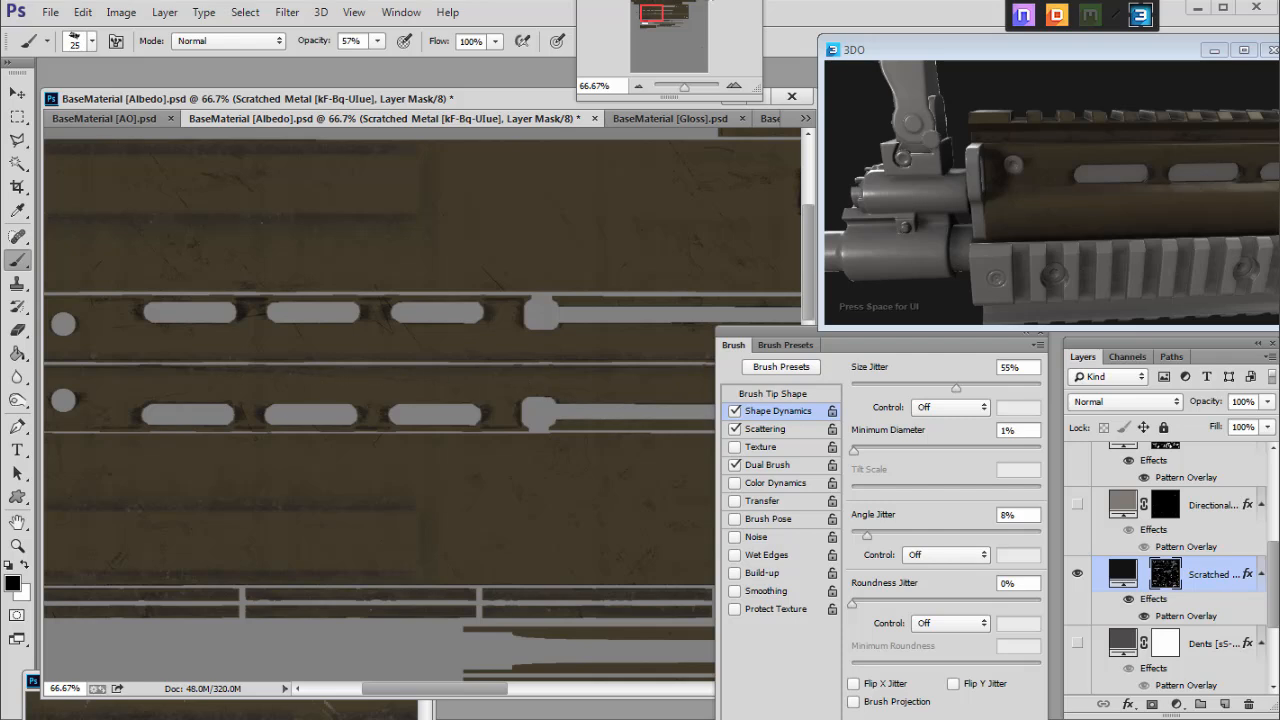
{"action": "left_click_drag", "start_coordinate": [658, 17], "coordinate": [661, 16]}
Save the cleaned-up Albedo and reload the maps from DDO to refresh the 3DO model.
{"action": "key", "text": "ctrl+s"}
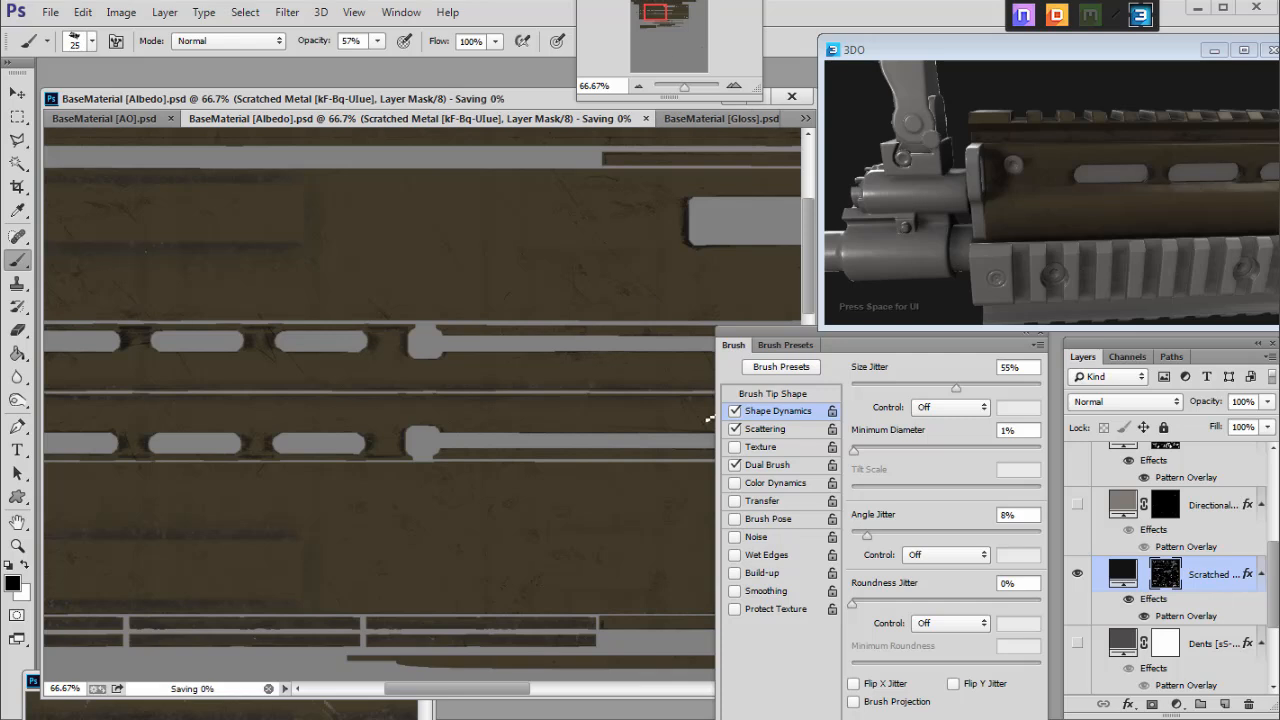
{"action": "left_click", "coordinate": [1147, 19]}
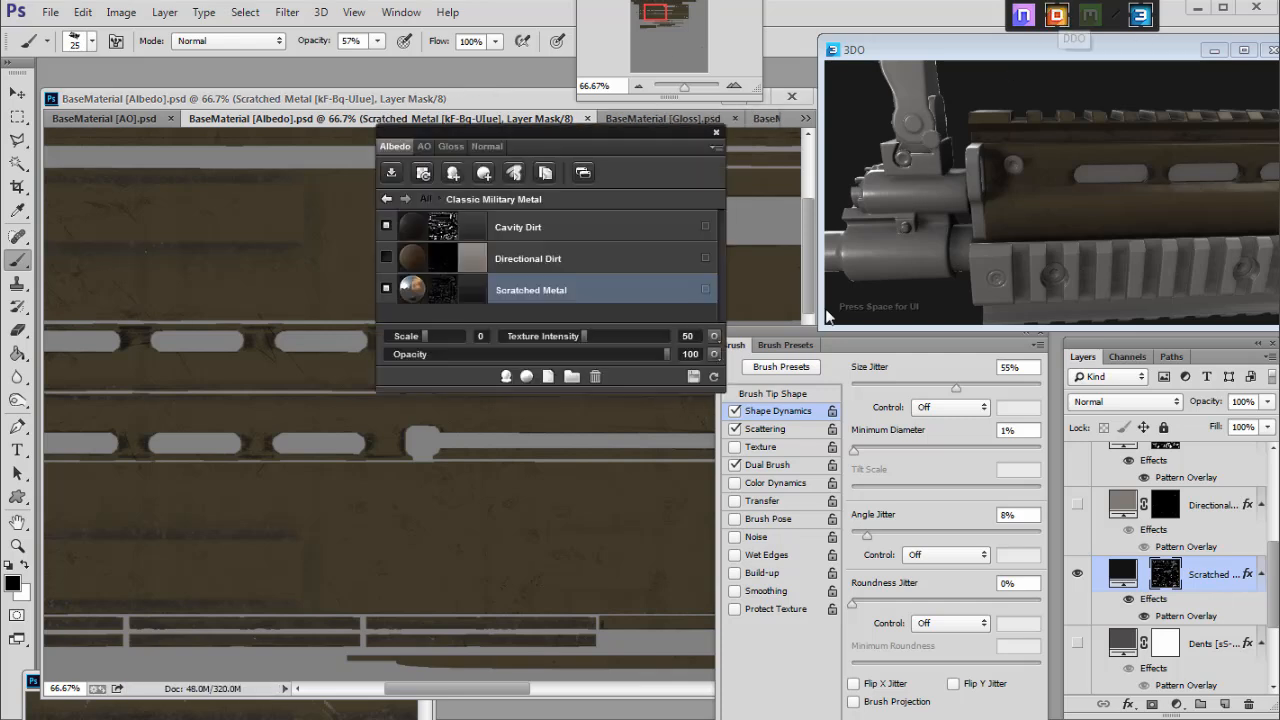
{"action": "left_click", "coordinate": [714, 377]}
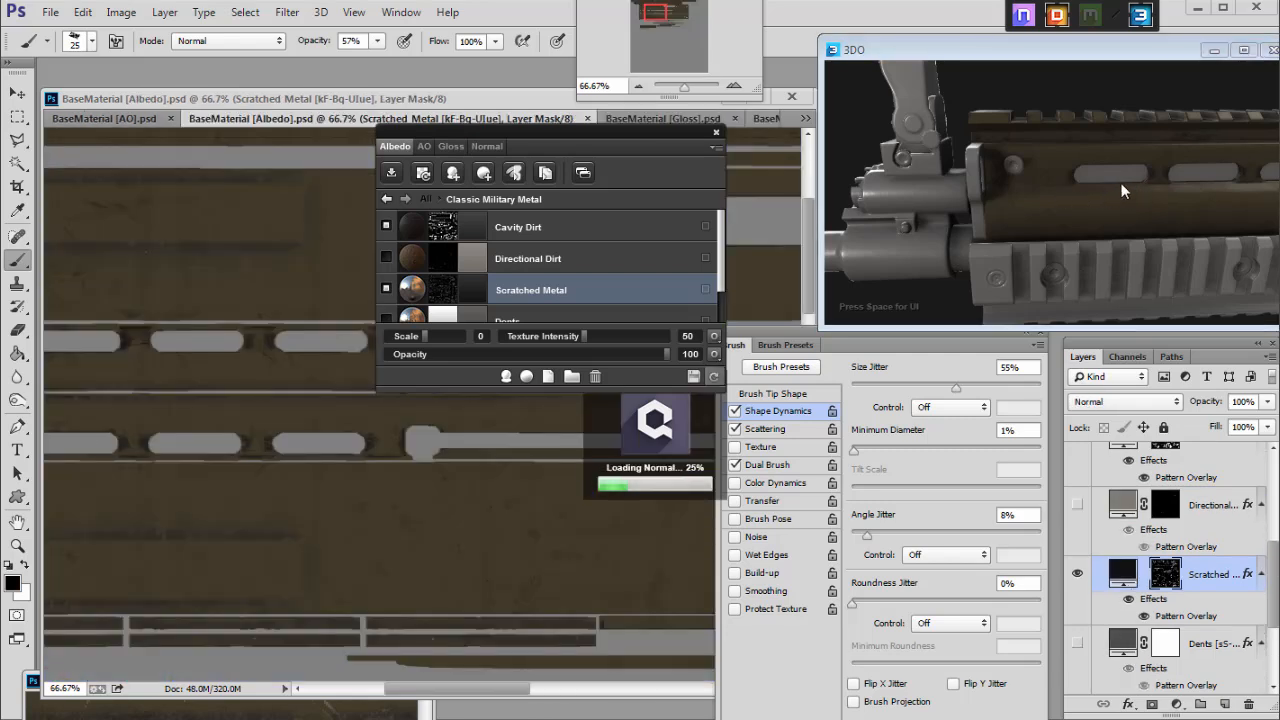
Paint a white T-shaped test mark on the lower panel to locate that area in the 3DO preview, and undo it.
{"action": "left_click_drag", "start_coordinate": [1111, 187], "coordinate": [985, 200]}
{"action": "key", "text": "x"}
{"action": "mouse_move", "coordinate": [511, 500]}
{"action": "left_mouse_down"}
{"action": "mouse_move", "coordinate": [404, 512]}
{"action": "mouse_move", "coordinate": [456, 530]}
{"action": "mouse_move", "coordinate": [455, 578]}
{"action": "left_mouse_up"}
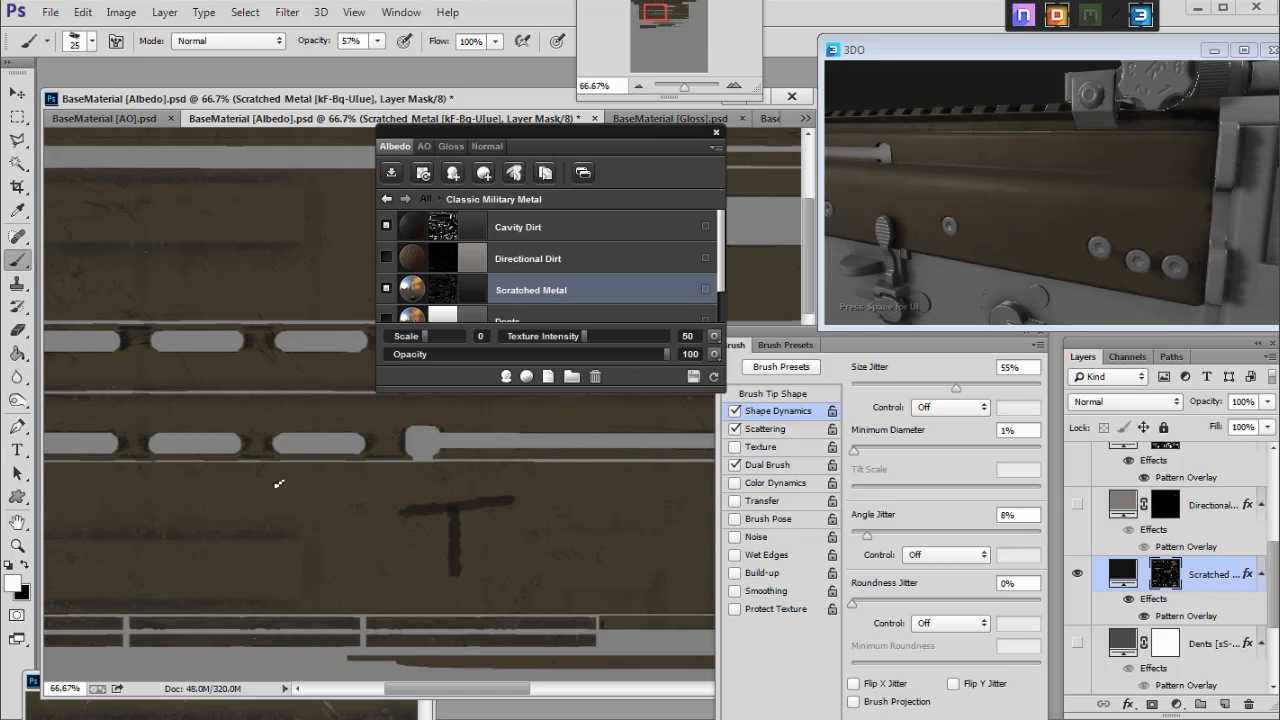
{"action": "key", "text": "ctrl+s"}
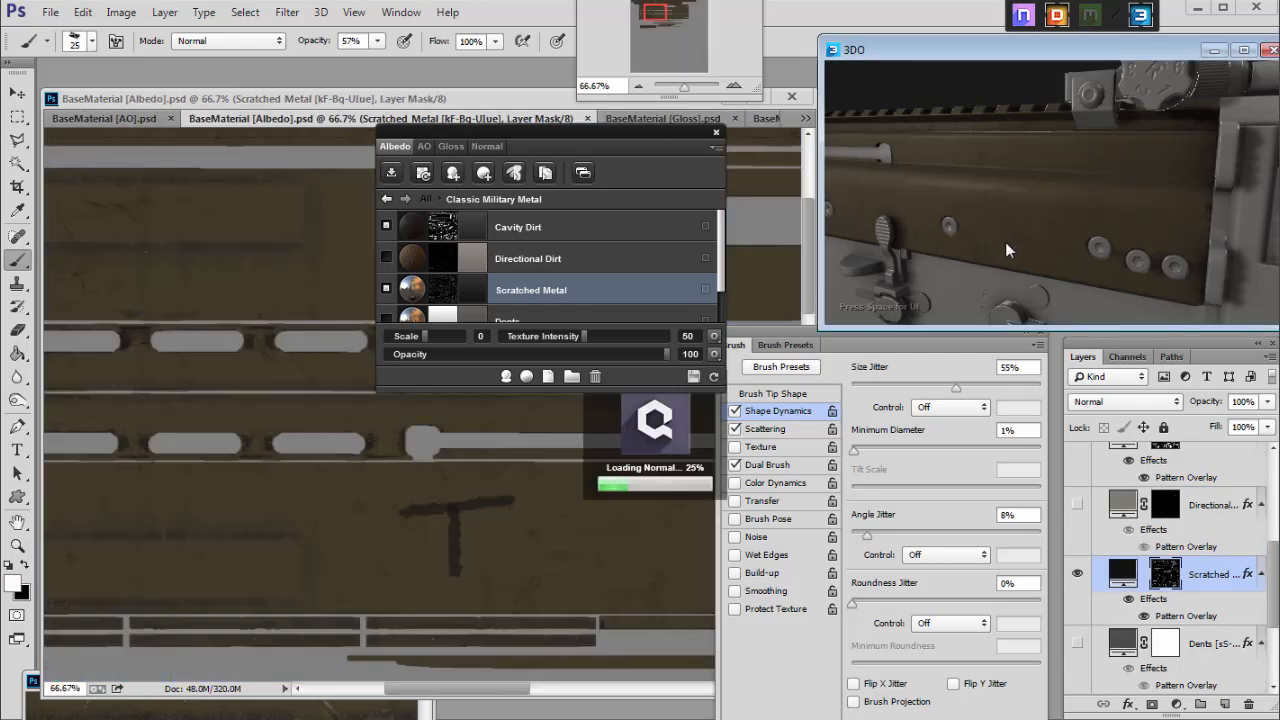
{"action": "left_click_drag", "start_coordinate": [995, 240], "coordinate": [1069, 265]}
{"action": "scroll", "coordinate": [1090, 225], "scroll_direction": "up", "scroll_amount": 3}
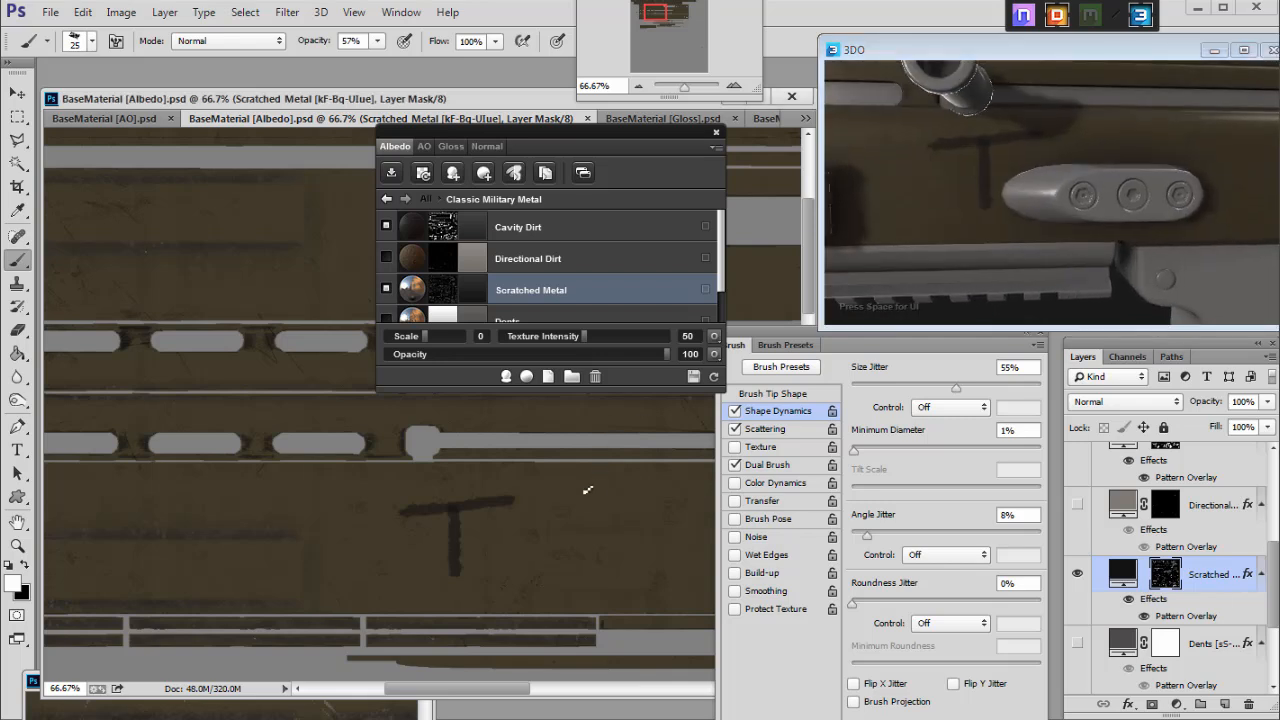
{"action": "key", "text": "ctrl+z"}
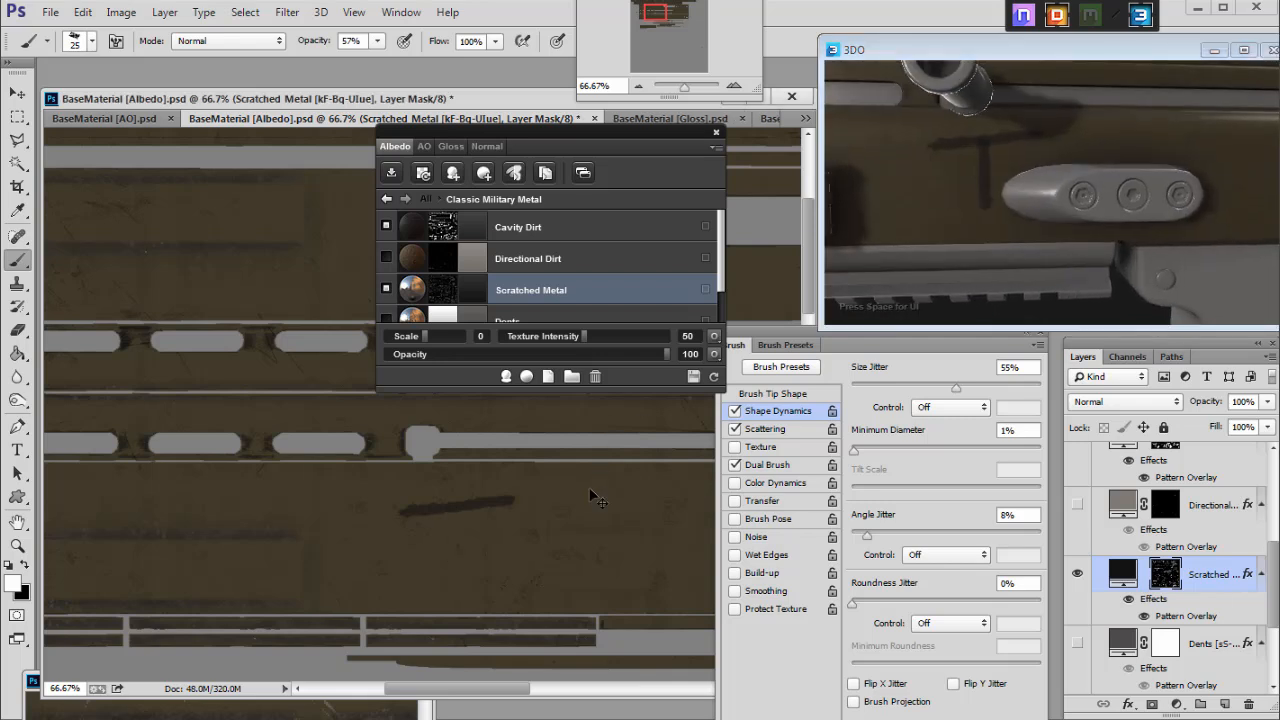
{"action": "key", "text": "ctrl+alt+z"}
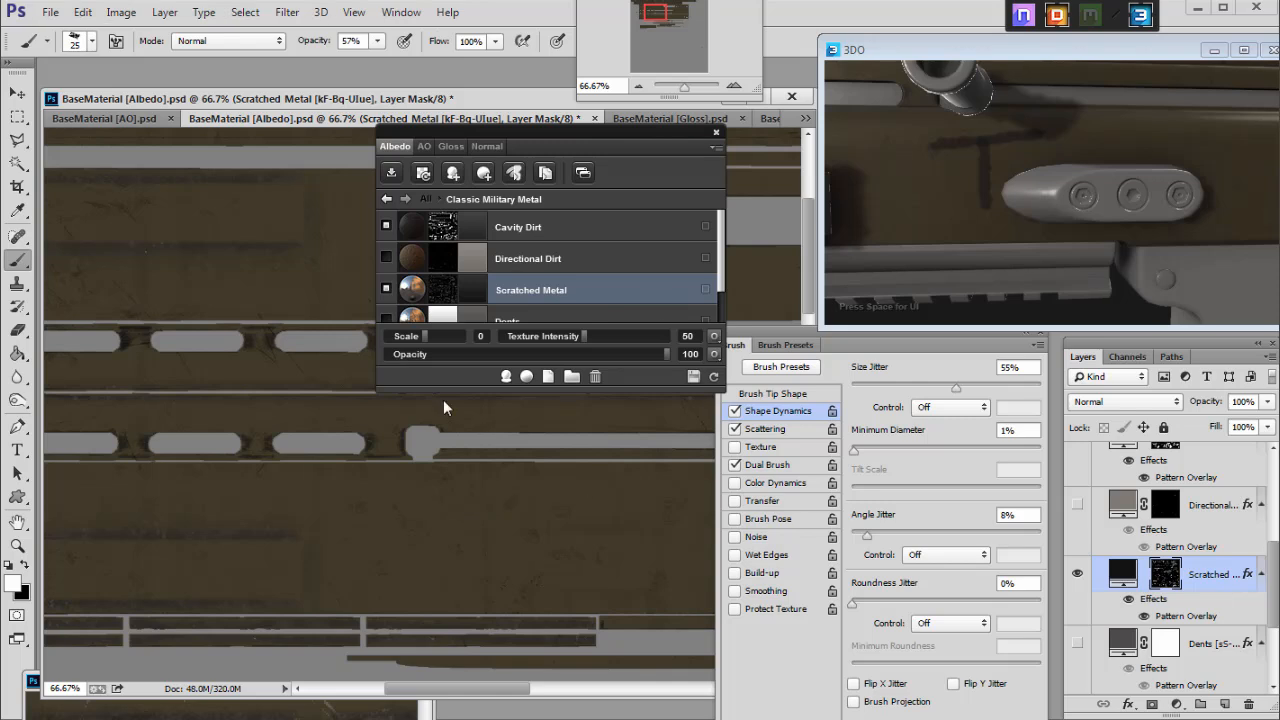
Close the DDO panel and examine the top rail's scratches in the 3DO preview and the Gloss document.
{"action": "left_click_drag", "start_coordinate": [455, 688], "coordinate": [426, 666]}
{"action": "left_click_drag", "start_coordinate": [808, 218], "coordinate": [808, 165]}
{"action": "left_click", "coordinate": [716, 132]}
{"action": "left_click_drag", "start_coordinate": [444, 688], "coordinate": [435, 688]}
{"action": "left_click_drag", "start_coordinate": [926, 150], "coordinate": [1012, 212]}
{"action": "left_click", "coordinate": [637, 116]}
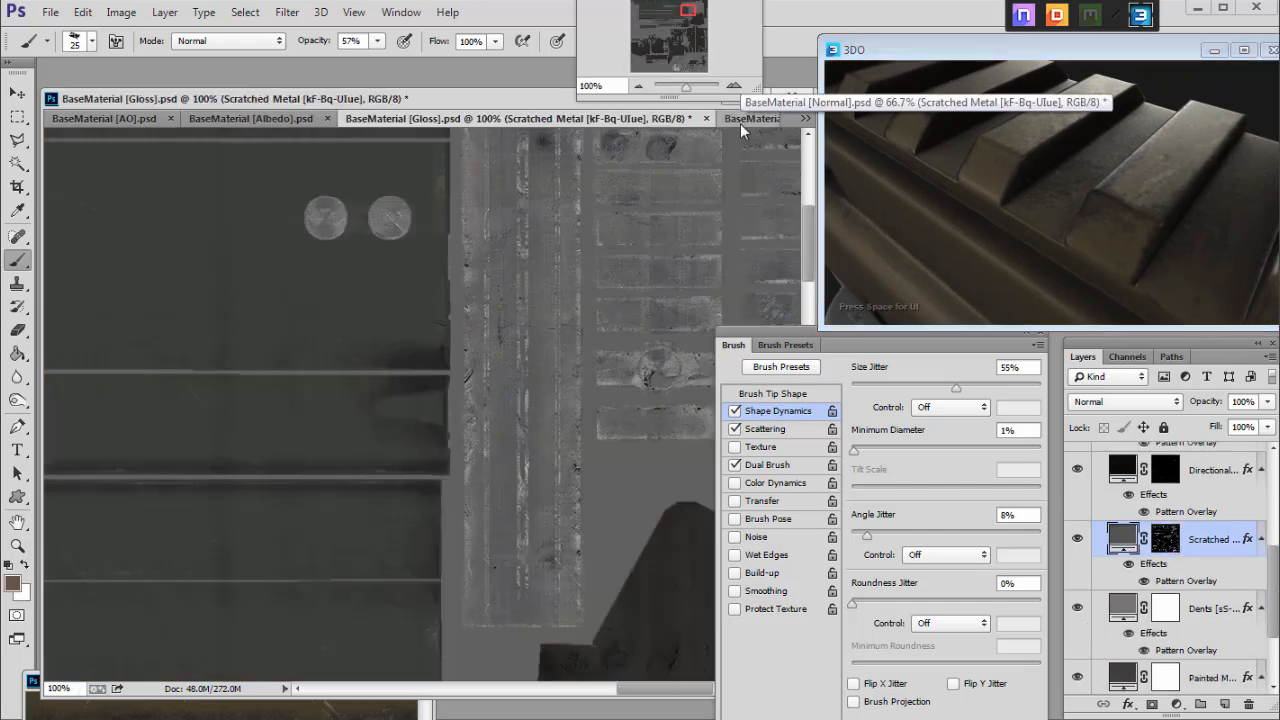
{"action": "left_click_drag", "start_coordinate": [808, 264], "coordinate": [808, 225]}
{"action": "left_click_drag", "start_coordinate": [640, 693], "coordinate": [457, 655]}
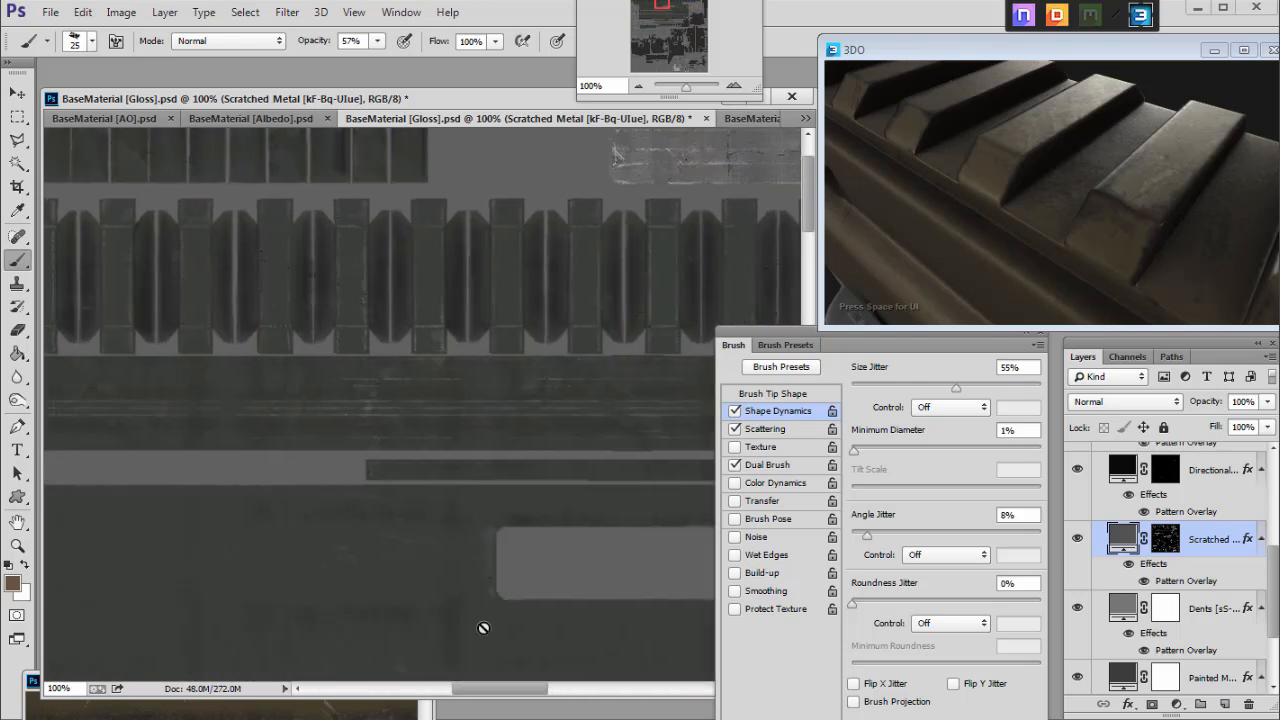
{"action": "scroll", "coordinate": [523, 515], "scroll_direction": "down", "scroll_amount": 10}
{"action": "scroll", "coordinate": [771, 229], "scroll_direction": "up", "scroll_amount": 10}
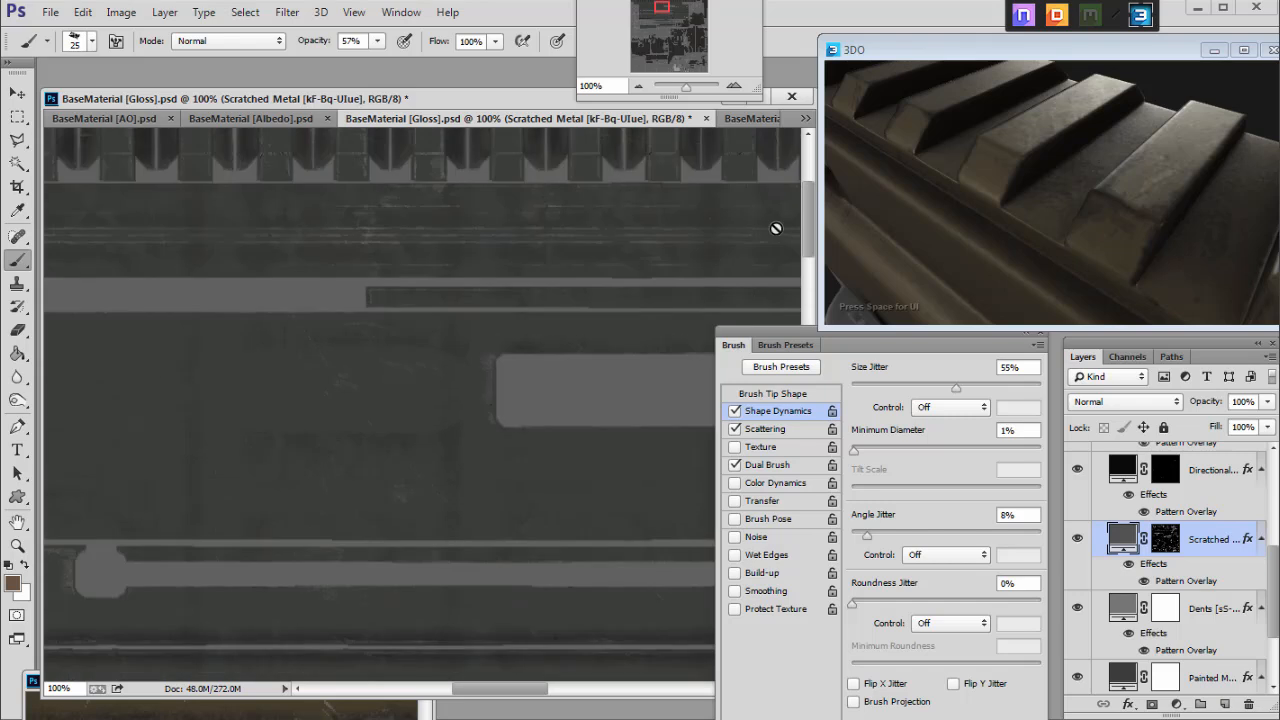
Compare the rail scratches in the Albedo at 200% with the same area in the Gloss document.
{"action": "left_click", "coordinate": [253, 120]}
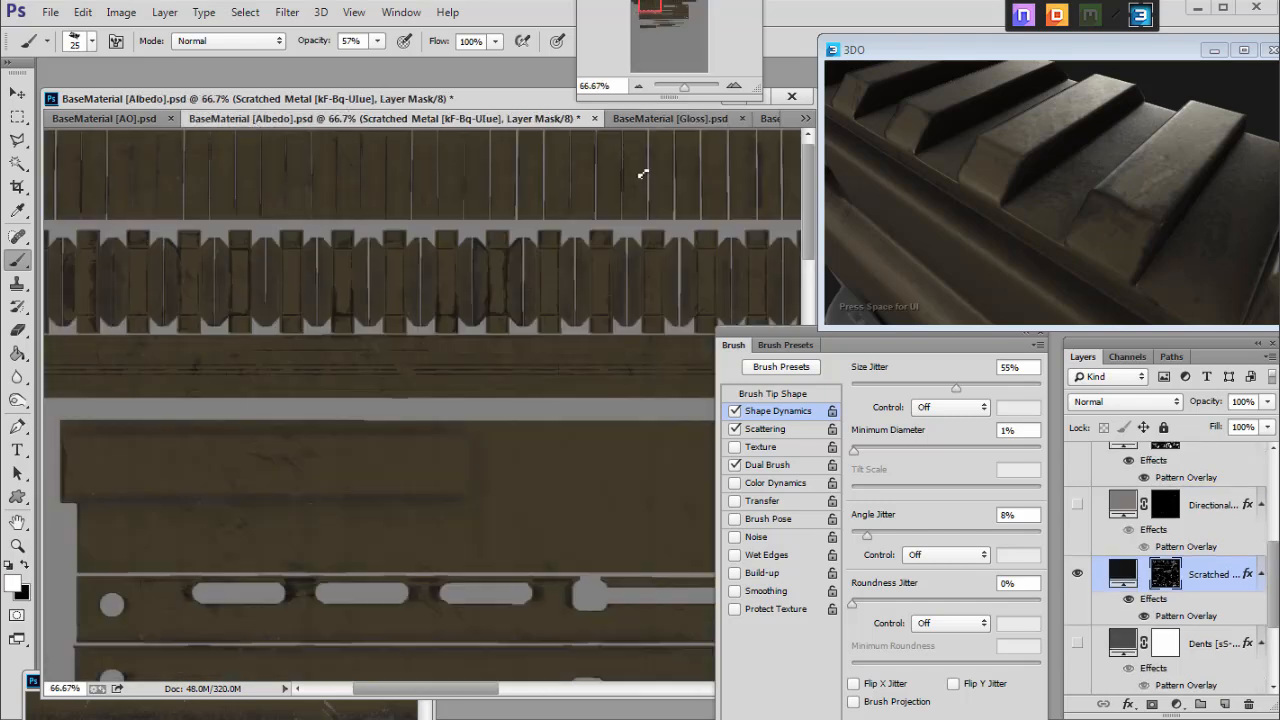
{"action": "left_click", "coordinate": [735, 87]}
{"action": "left_click", "coordinate": [735, 87]}
{"action": "left_click_drag", "start_coordinate": [654, 6], "coordinate": [656, 4]}
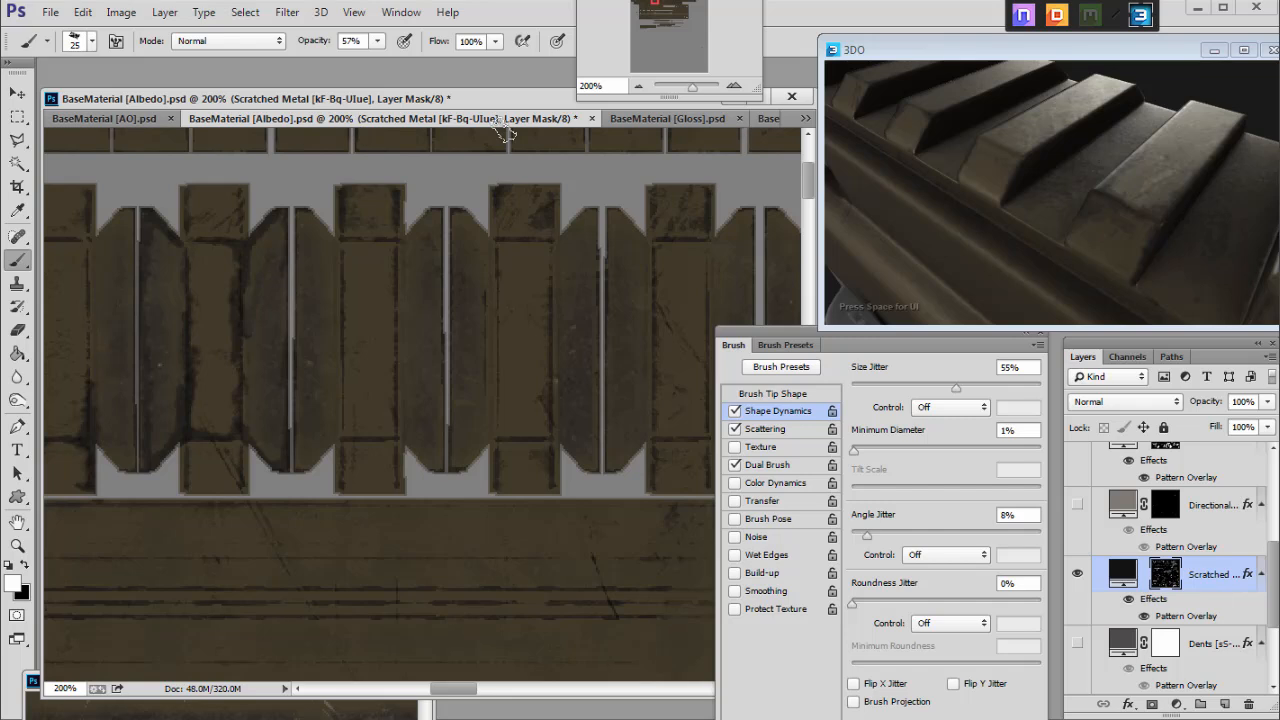
{"action": "left_click", "coordinate": [667, 120]}
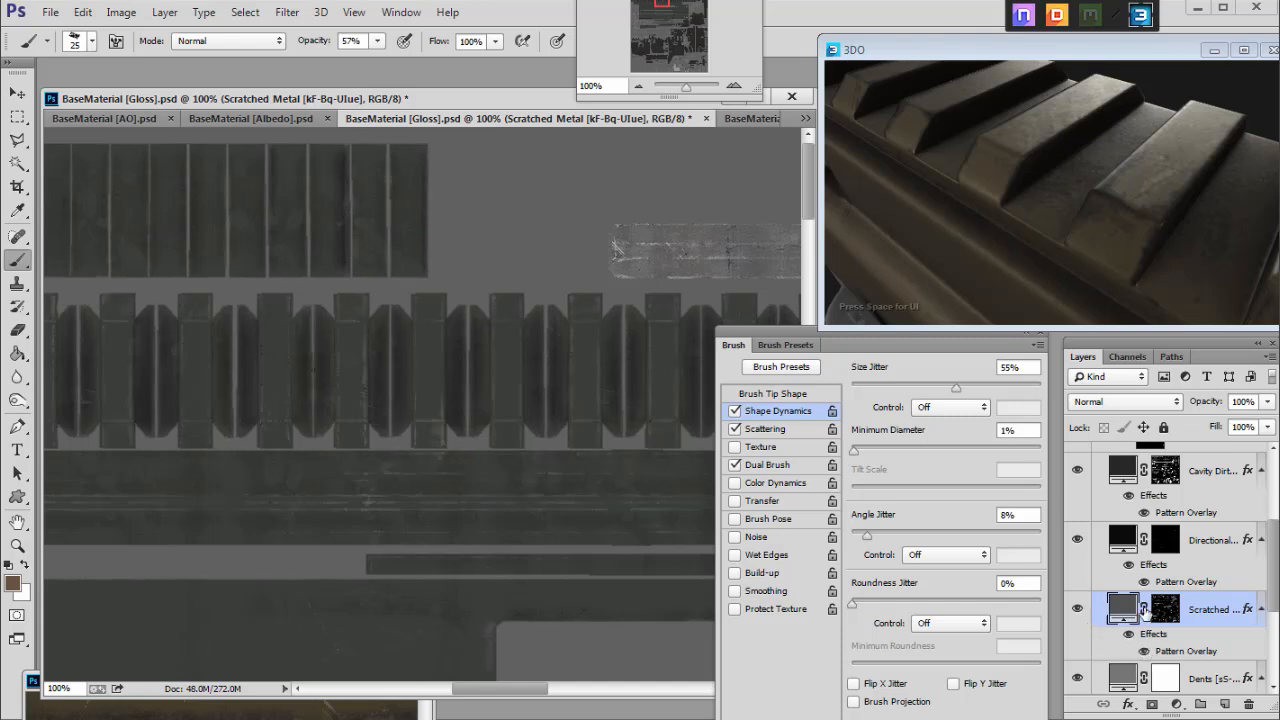
Duplicate the Albedo's painted Scratched Metal layer into BaseMaterial [Gloss].psd and switch to the Gloss document.
{"action": "left_click", "coordinate": [220, 118]}
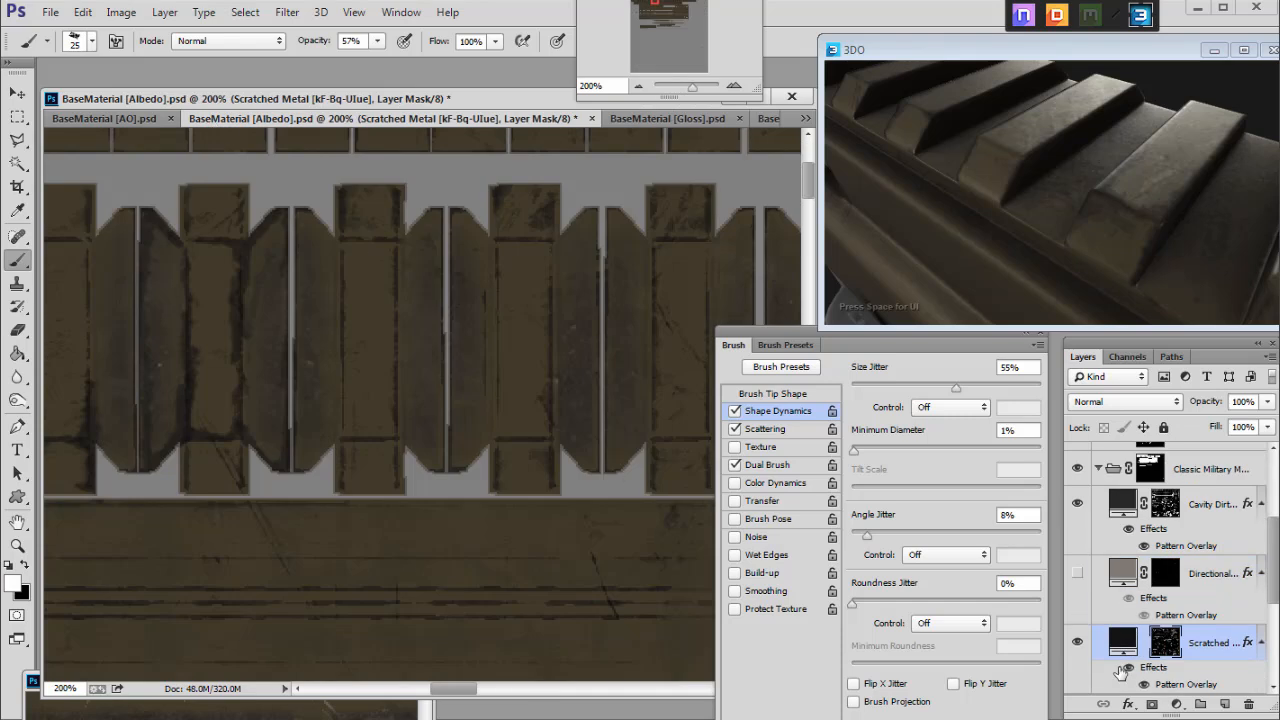
{"action": "right_click", "coordinate": [1213, 643]}
{"action": "left_click", "coordinate": [1045, 198]}
{"action": "left_click", "coordinate": [625, 316]}
{"action": "left_click", "coordinate": [648, 354]}
{"action": "key", "text": "Return"}
{"action": "left_click", "coordinate": [656, 120]}
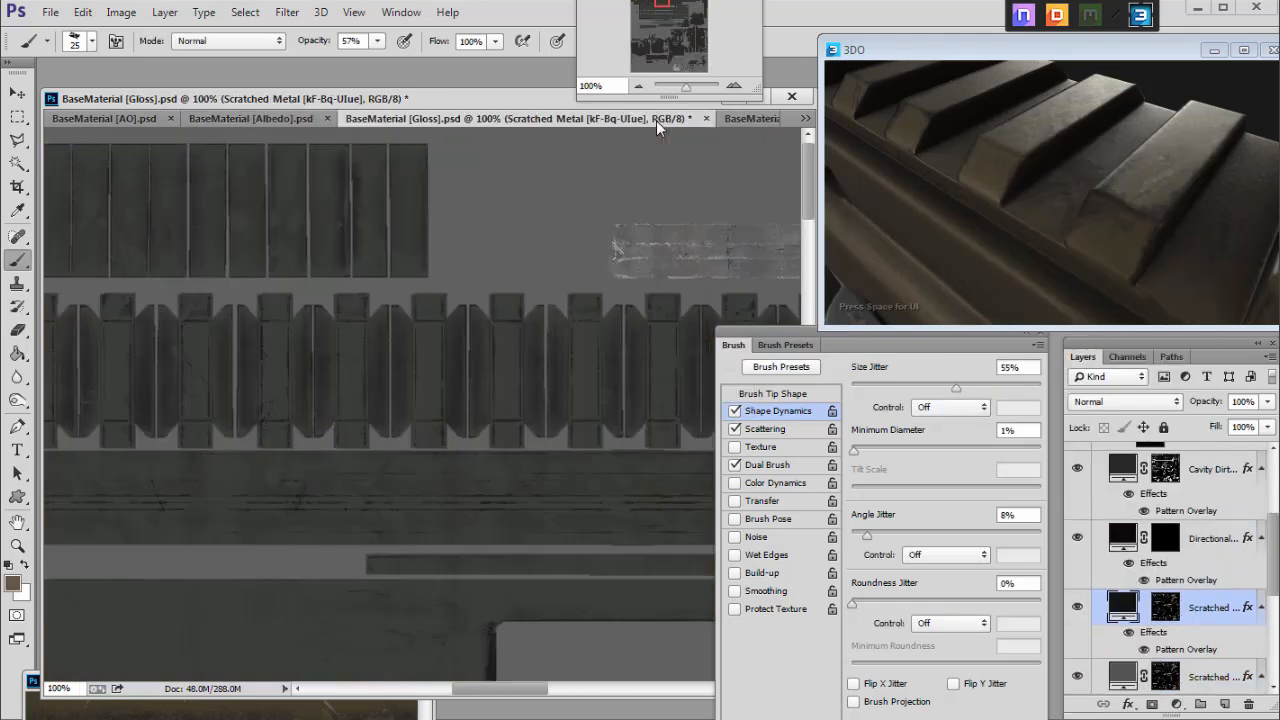
Hide the Gloss document's original Scratched Metal layer and recolour the copied one to mid grey 7f7f7f.
{"action": "scroll", "coordinate": [1222, 645], "scroll_direction": "down", "scroll_amount": 1}
{"action": "left_click", "coordinate": [1078, 572]}
{"action": "left_click", "coordinate": [1078, 572]}
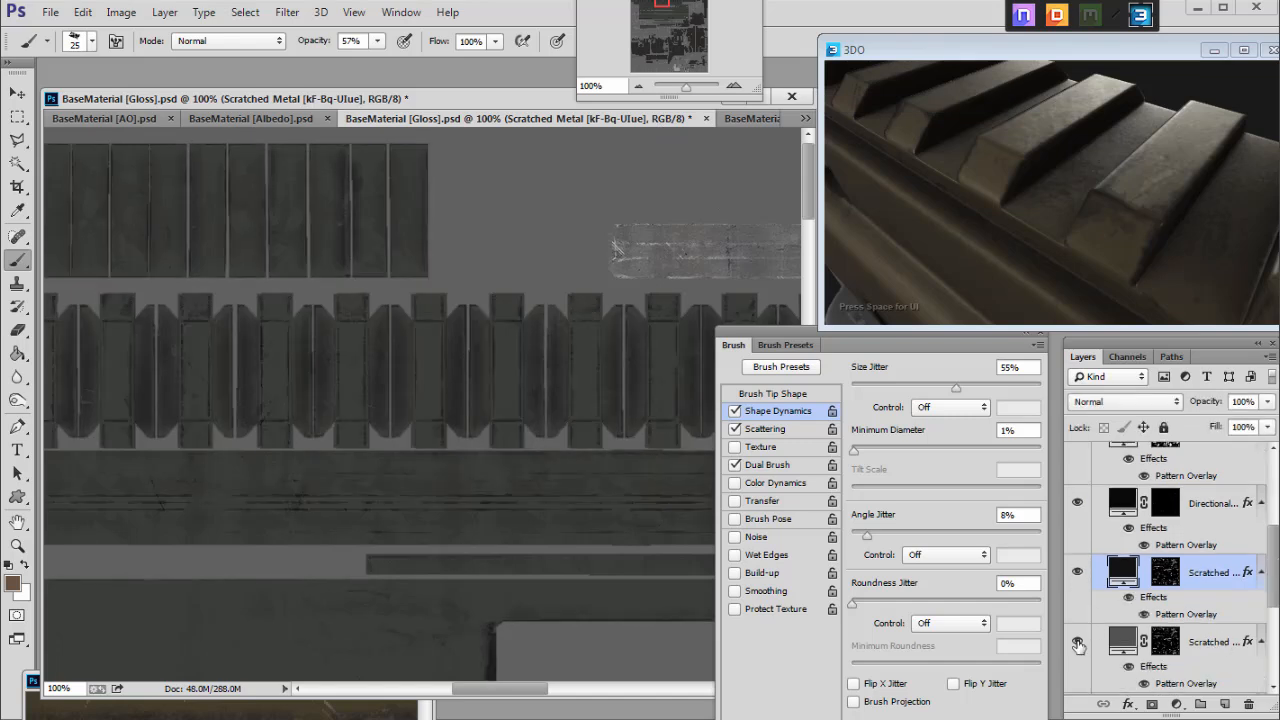
{"action": "left_click", "coordinate": [1078, 643]}
{"action": "double_click", "coordinate": [1124, 572]}
{"action": "mouse_move", "coordinate": [954, 280]}
{"action": "left_mouse_down"}
{"action": "mouse_move", "coordinate": [899, 271]}
{"action": "mouse_move", "coordinate": [891, 246]}
{"action": "left_mouse_up"}
{"action": "key", "text": "Return"}
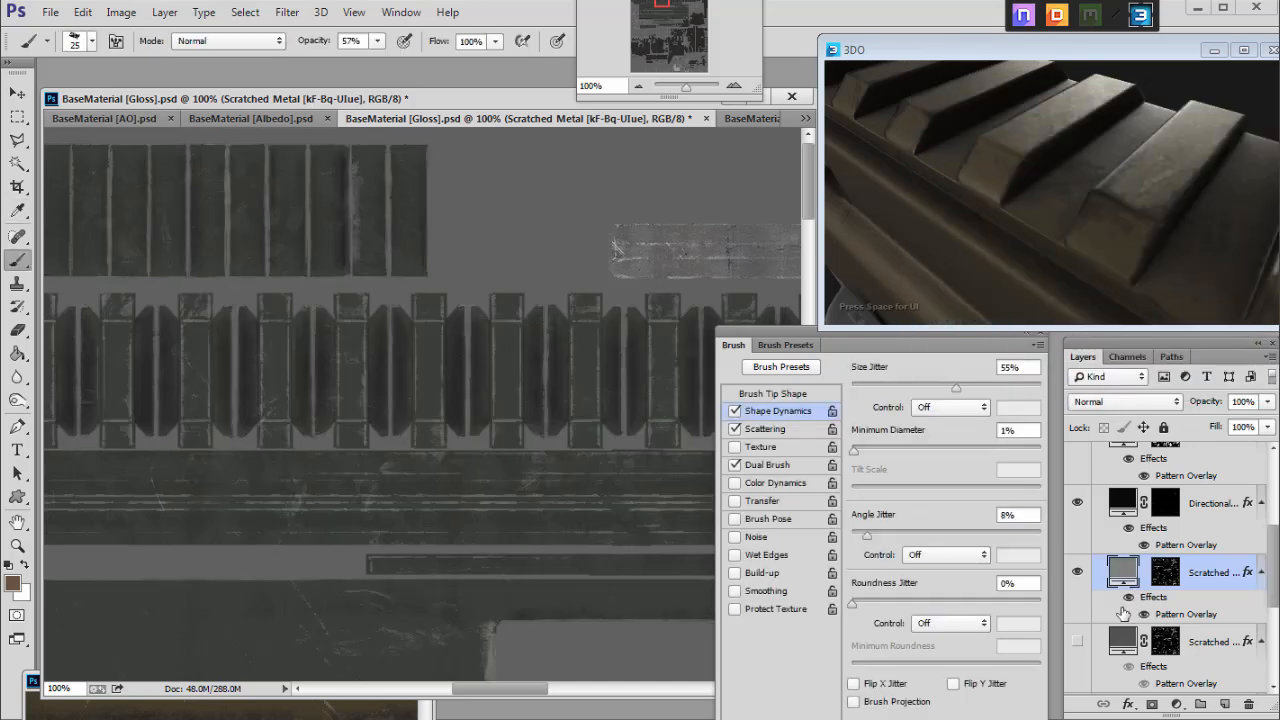
Check the copied Scratched Metal layer against the original and darken its fill to grey, about 5f5f5f.
{"action": "left_click", "coordinate": [1078, 572]}
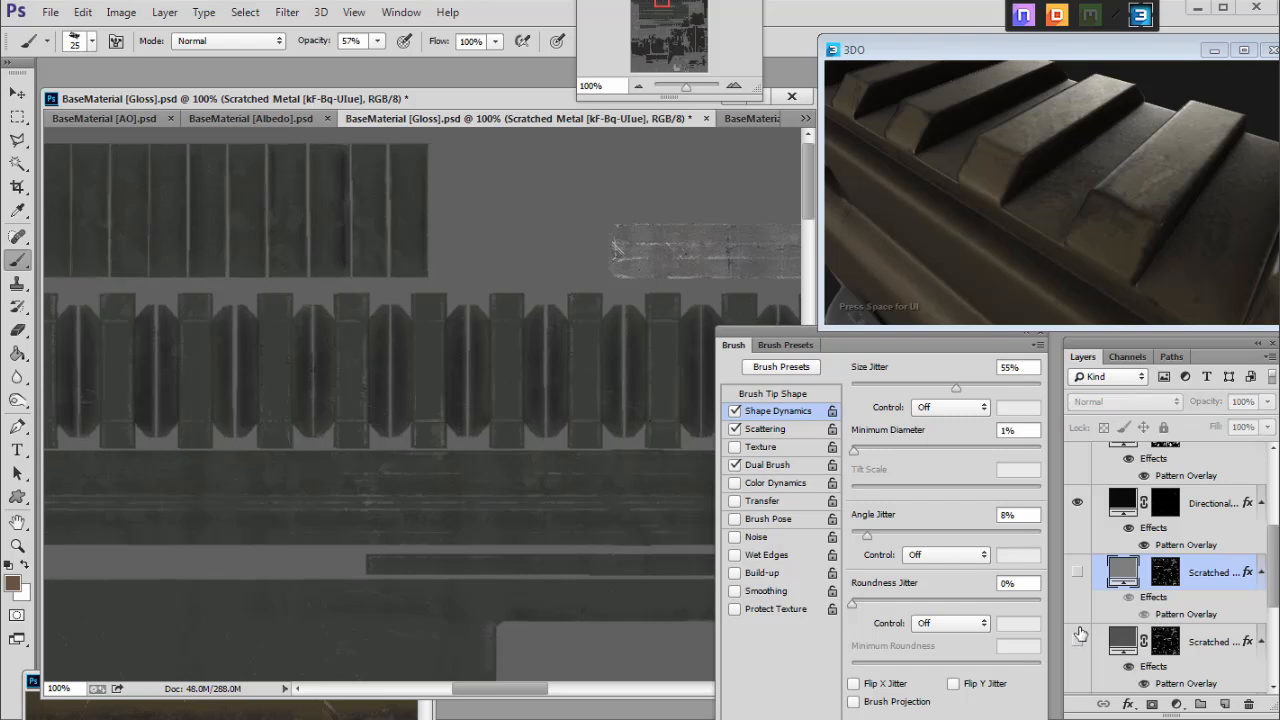
{"action": "left_click", "coordinate": [1079, 638]}
{"action": "left_click", "coordinate": [1078, 572]}
{"action": "left_click", "coordinate": [1127, 645]}
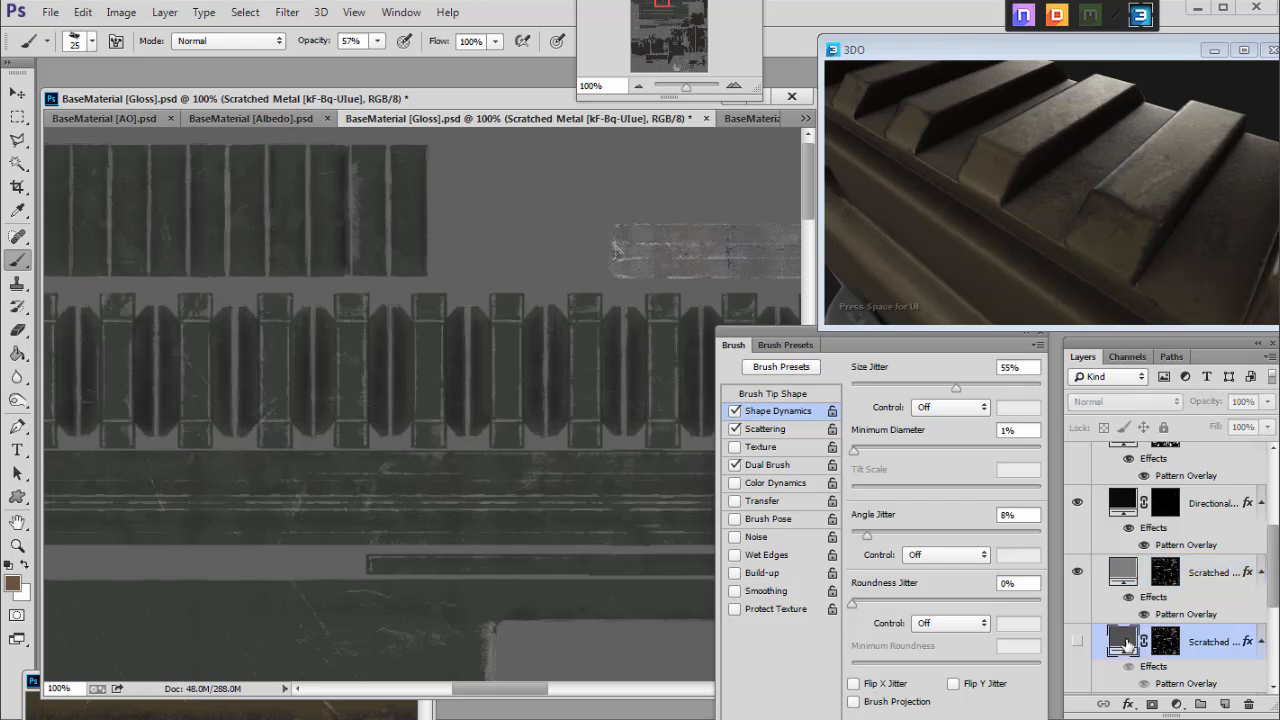
{"action": "scroll", "coordinate": [1138, 590], "scroll_direction": "down", "scroll_amount": 1}
{"action": "double_click", "coordinate": [1124, 503]}
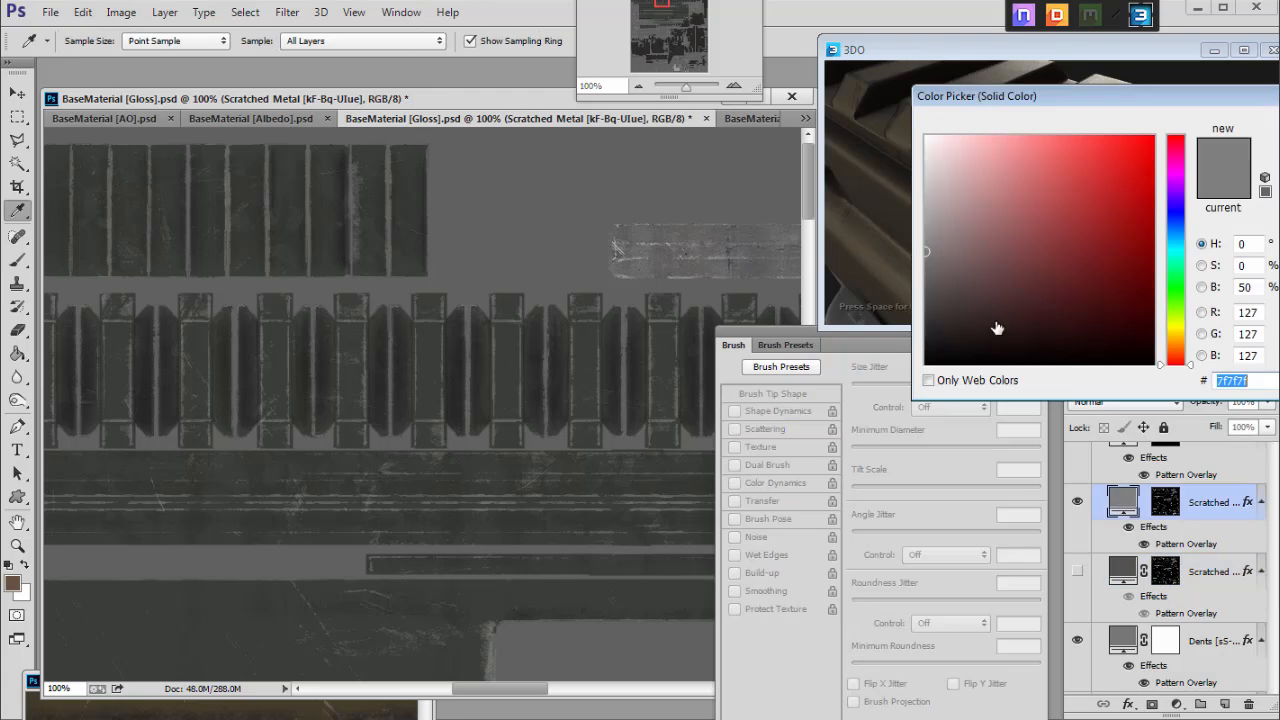
{"action": "left_click", "coordinate": [931, 302]}
{"action": "mouse_move", "coordinate": [950, 302]}
{"action": "left_mouse_down"}
{"action": "mouse_move", "coordinate": [924, 278]}
{"action": "mouse_move", "coordinate": [929, 288]}
{"action": "left_mouse_up"}
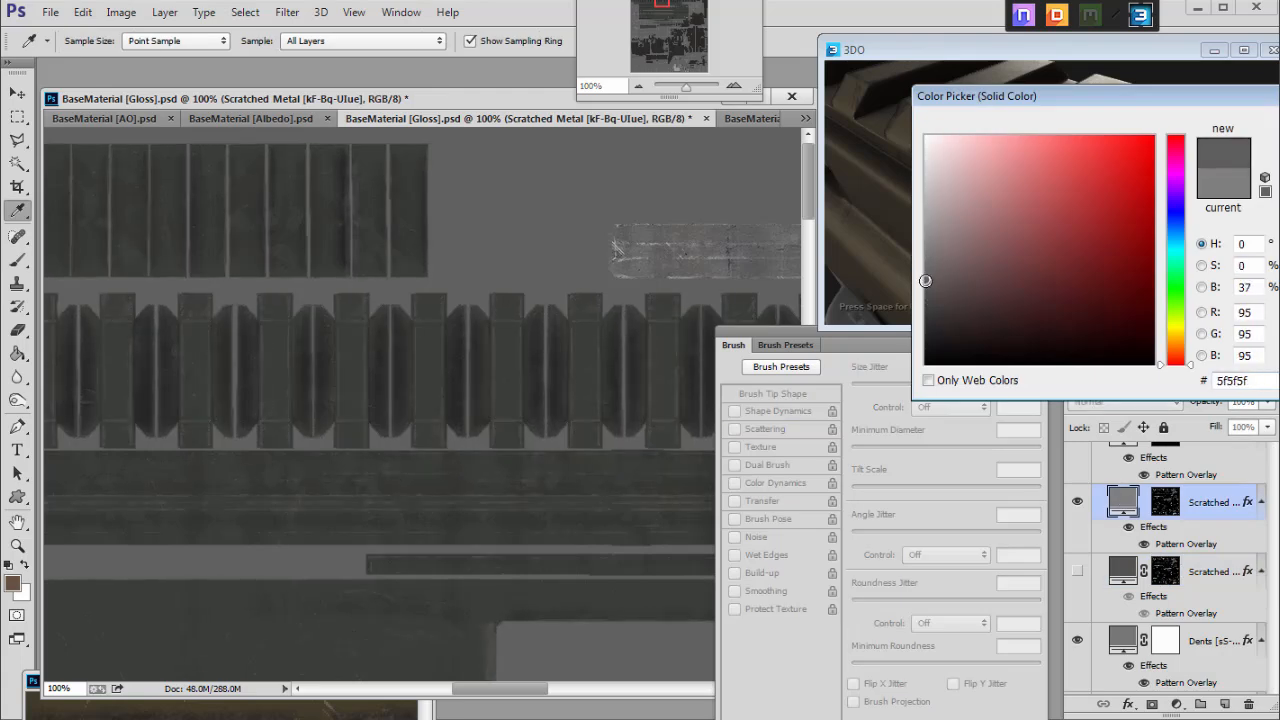
{"action": "key", "text": "Return"}
{"action": "key", "text": "b"}
Compare the copied and original Scratched Metal layers in the Gloss document by alternating their visibility.
{"action": "left_click", "coordinate": [1124, 571]}
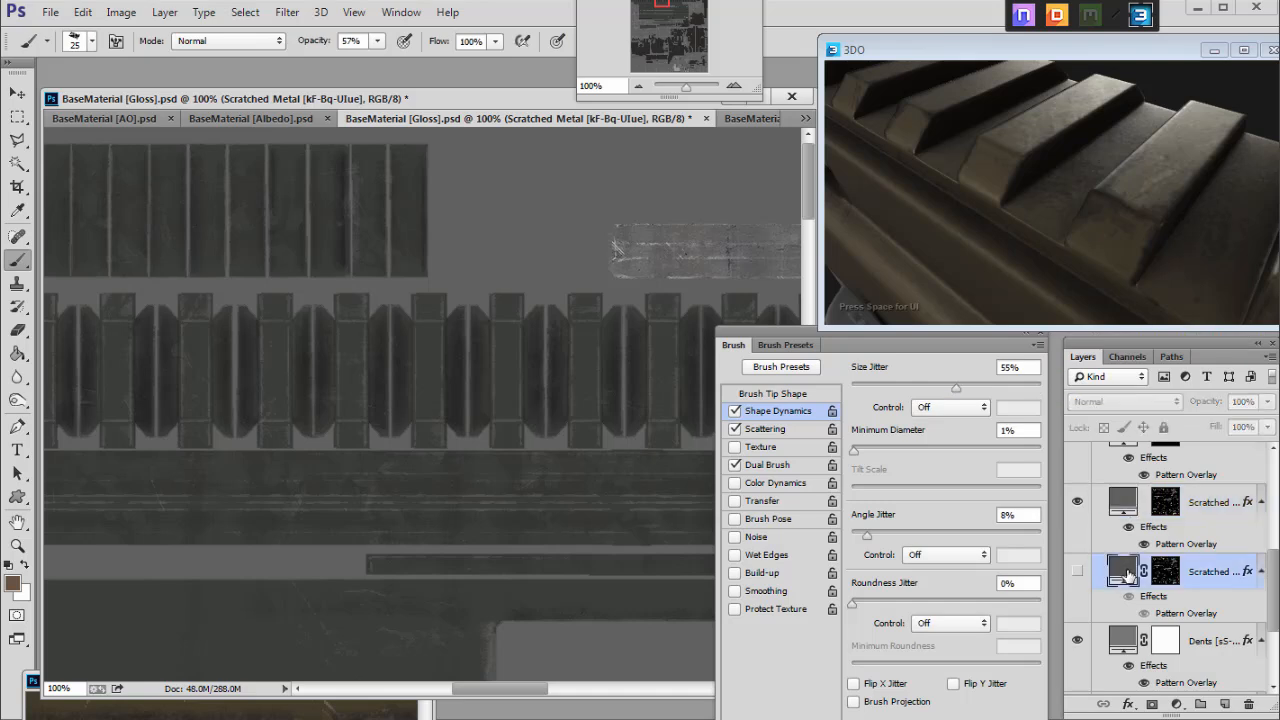
{"action": "left_click", "coordinate": [1079, 504]}
{"action": "left_click", "coordinate": [1078, 572]}
{"action": "left_click", "coordinate": [1078, 572]}
{"action": "left_click", "coordinate": [1078, 504]}
{"action": "left_click", "coordinate": [1078, 504]}
{"action": "left_click", "coordinate": [1078, 572]}
{"action": "left_click", "coordinate": [1078, 572]}
{"action": "left_click", "coordinate": [1078, 504]}
{"action": "left_click", "coordinate": [1078, 572]}
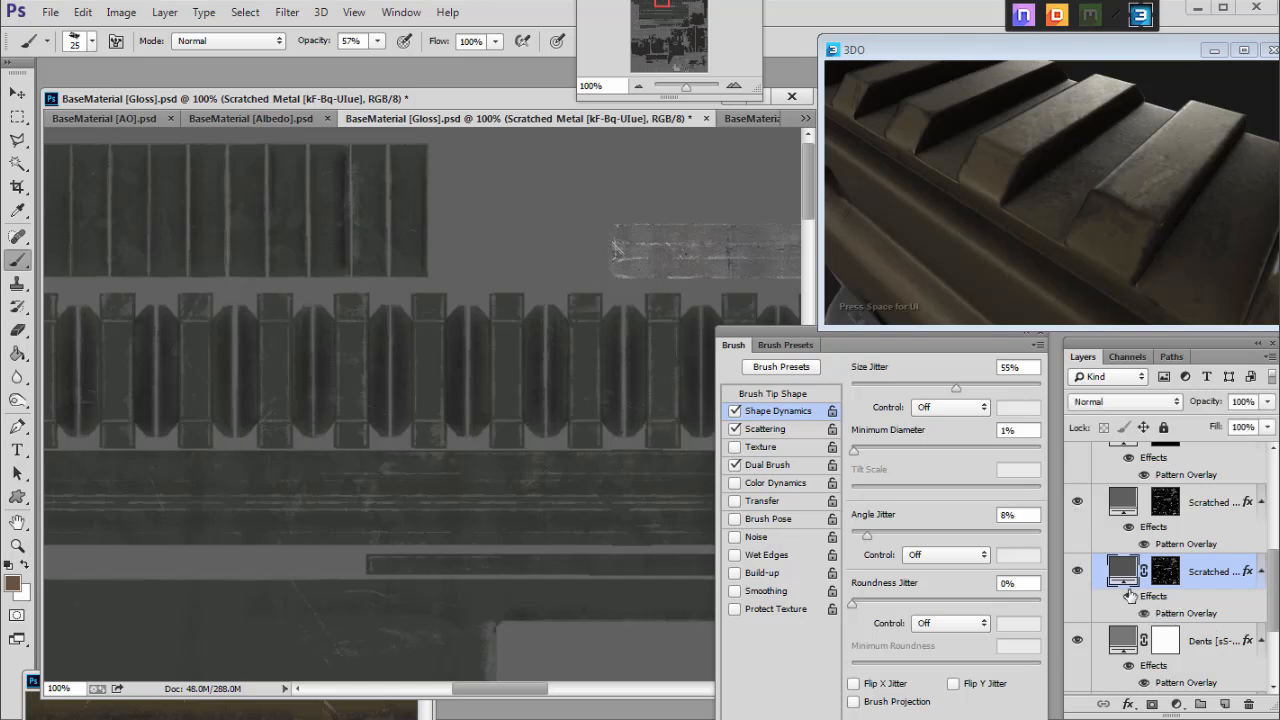
{"action": "left_click", "coordinate": [1077, 571]}
{"action": "left_click", "coordinate": [1078, 504]}
Save the Gloss document and inspect the updated rail and receiver in the 3DO preview.
{"action": "mouse_move", "coordinate": [662, 5]}
{"action": "left_mouse_down"}
{"action": "mouse_move", "coordinate": [680, 5]}
{"action": "mouse_move", "coordinate": [651, 4]}
{"action": "left_mouse_up"}
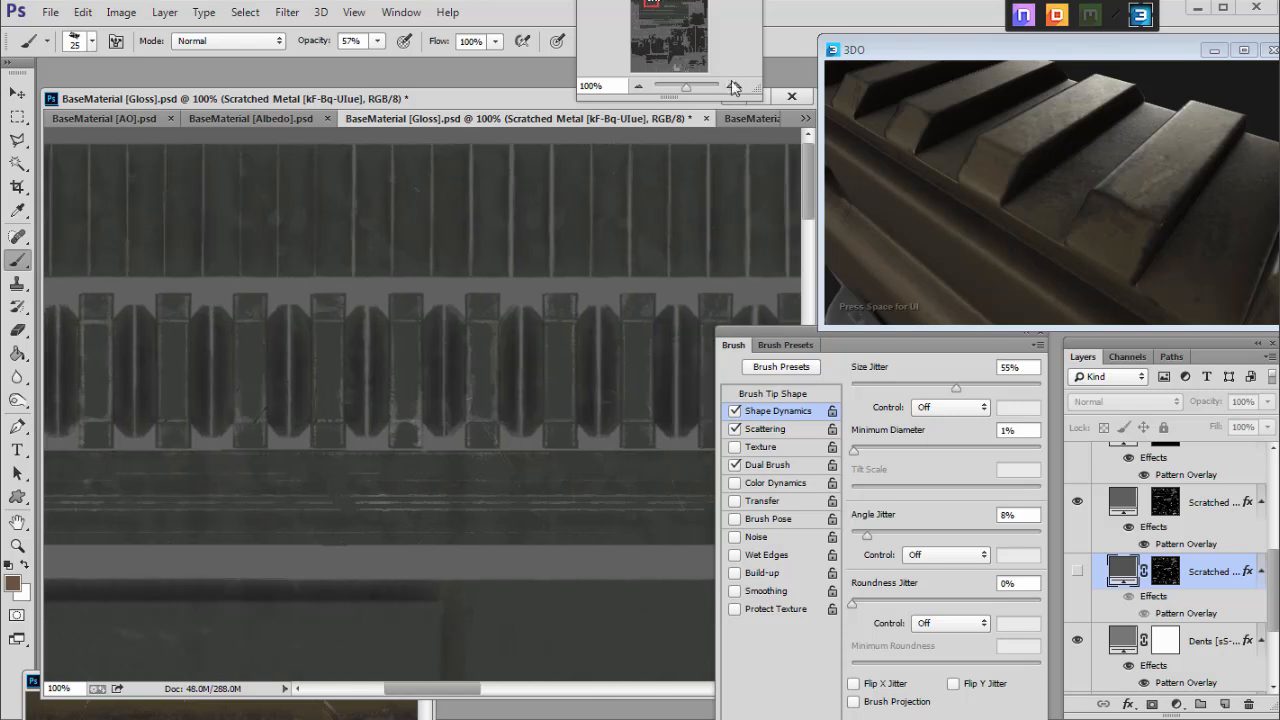
{"action": "left_click", "coordinate": [733, 87]}
{"action": "key", "text": "ctrl+s"}
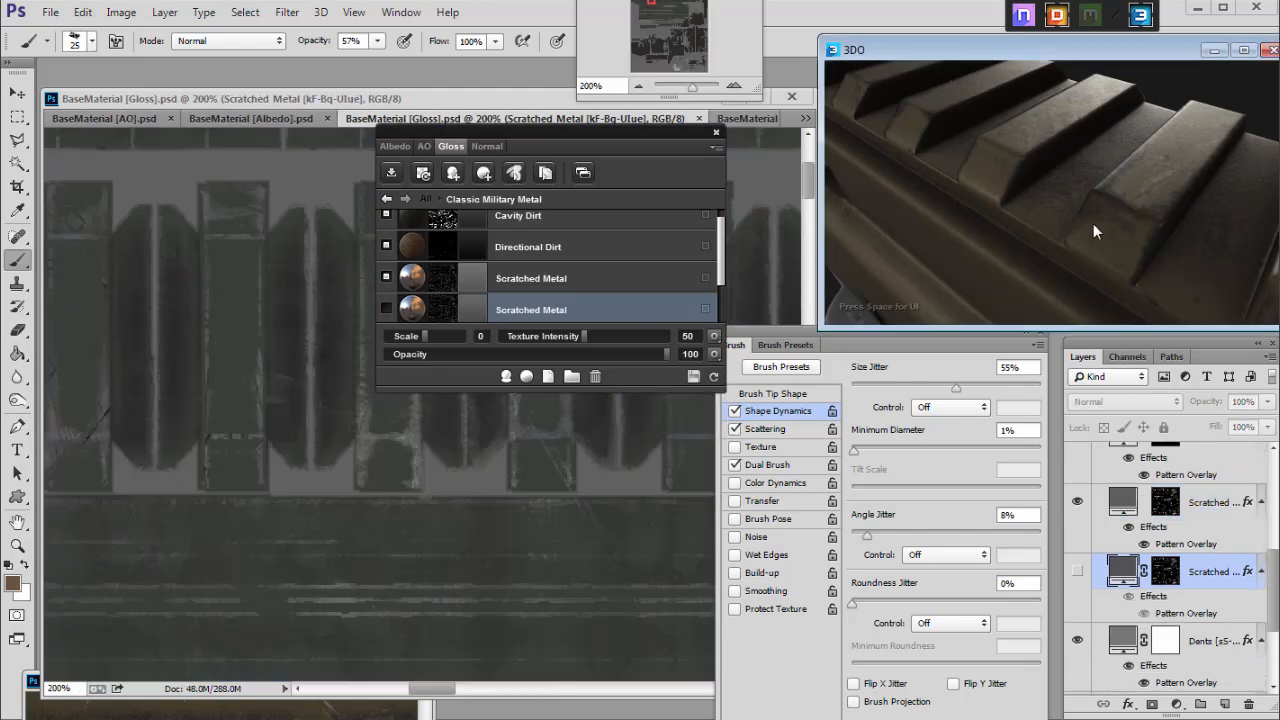
{"action": "scroll", "coordinate": [1094, 193], "scroll_direction": "down", "scroll_amount": 4}
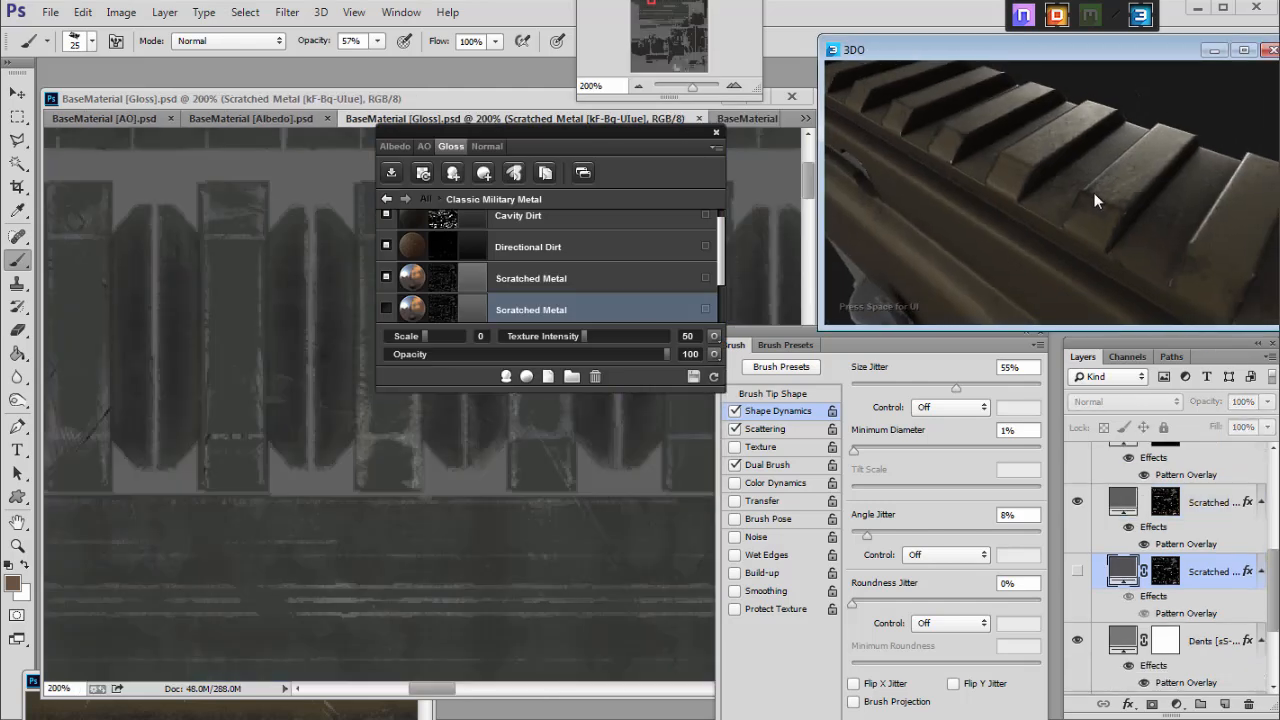
{"action": "left_click_drag", "start_coordinate": [1094, 200], "coordinate": [1030, 215]}
Return to the Albedo document, choose a soft round brush preset and close the brush settings.
{"action": "left_click", "coordinate": [251, 118]}
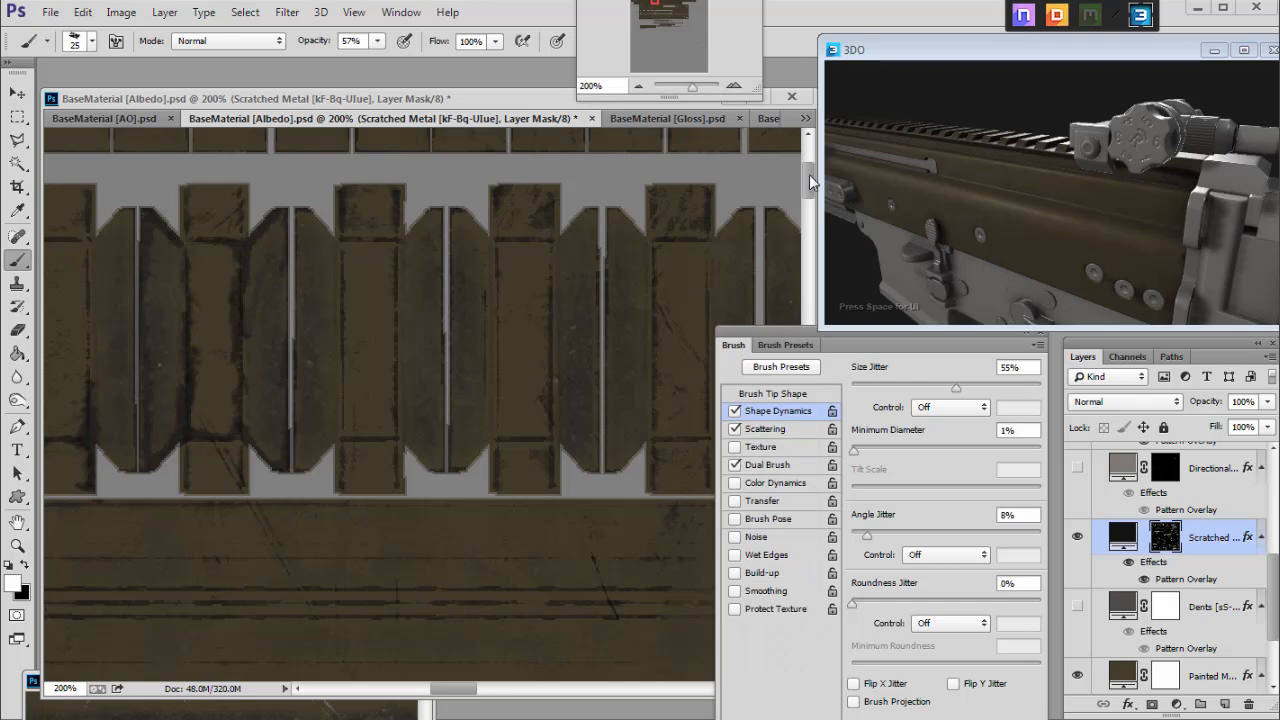
{"action": "double_click", "coordinate": [639, 87]}
{"action": "mouse_move", "coordinate": [917, 332]}
{"action": "left_mouse_down"}
{"action": "mouse_move", "coordinate": [941, 367]}
{"action": "mouse_move", "coordinate": [965, 355]}
{"action": "left_mouse_up"}
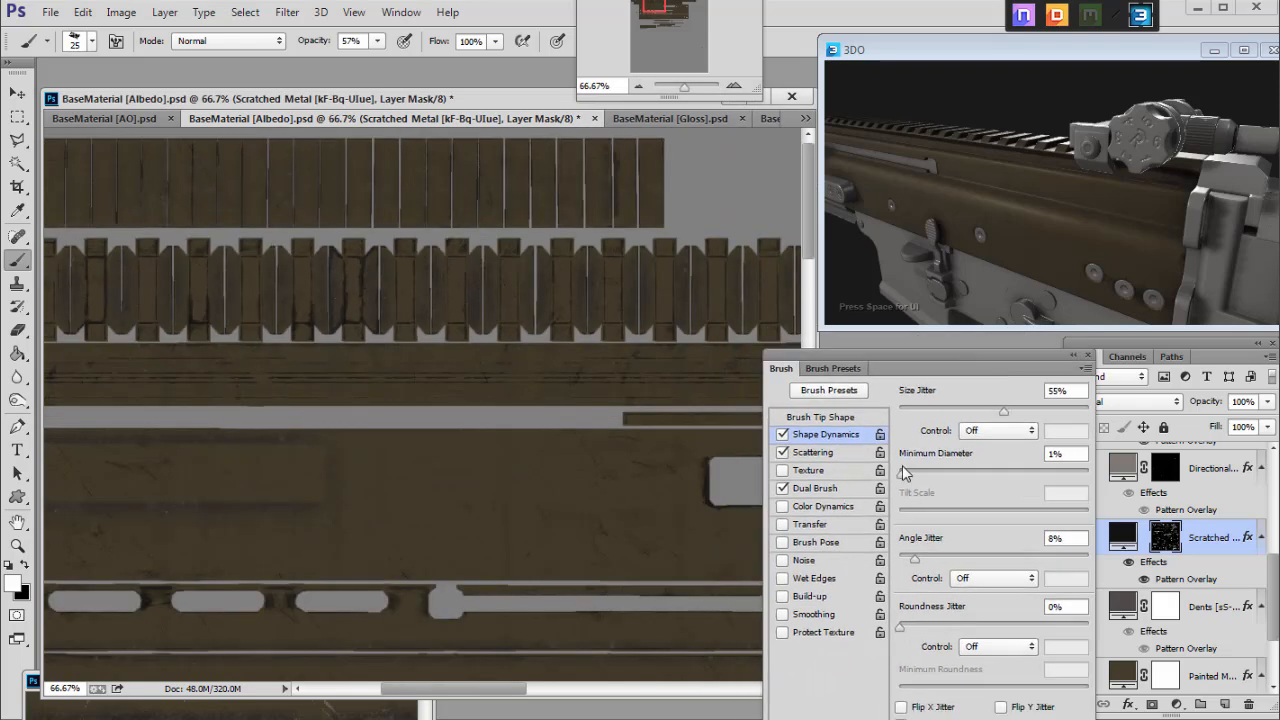
{"action": "left_click", "coordinate": [834, 368]}
{"action": "scroll", "coordinate": [1089, 475], "scroll_direction": "up", "scroll_amount": 15}
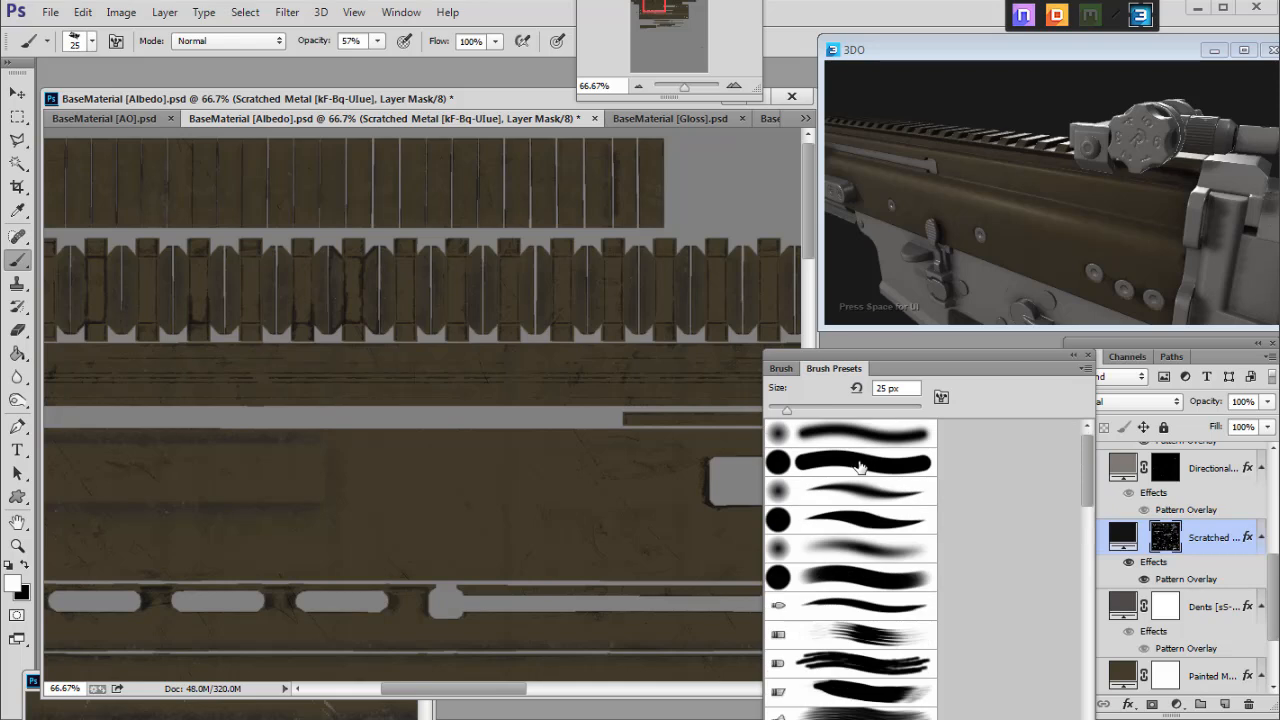
{"action": "left_click", "coordinate": [1087, 356]}
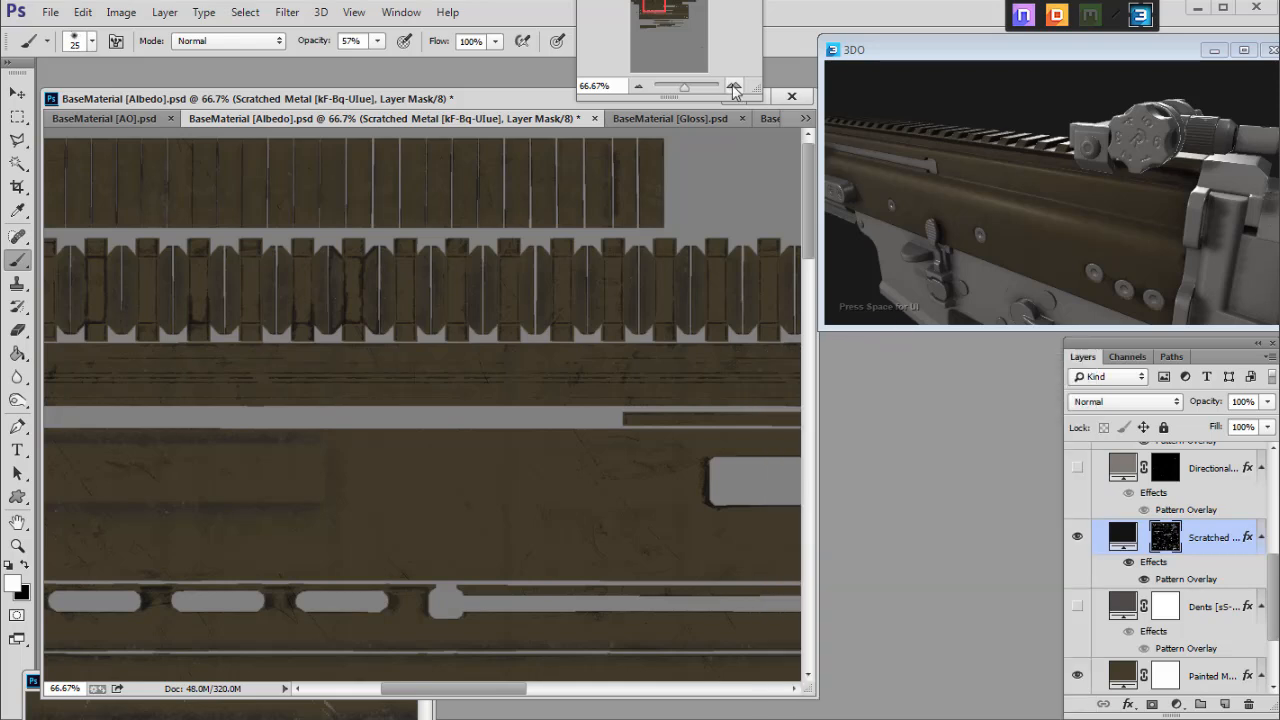
Enlarge the Albedo document window and add a new layer above Cavity Dirt in the Classic Military Metal group.
{"action": "left_click", "coordinate": [639, 87]}
{"action": "left_click", "coordinate": [639, 87]}
{"action": "left_click_drag", "start_coordinate": [815, 697], "coordinate": [1016, 707]}
{"action": "scroll", "coordinate": [1170, 568], "scroll_direction": "up", "scroll_amount": 3}
{"action": "scroll", "coordinate": [1170, 568], "scroll_direction": "down", "scroll_amount": 5}
{"action": "left_click", "coordinate": [1078, 573]}
{"action": "left_click", "coordinate": [1078, 572]}
{"action": "left_click", "coordinate": [1124, 572], "text": "ctrl"}
{"action": "left_click", "coordinate": [593, 290]}
{"action": "scroll", "coordinate": [1275, 617], "scroll_direction": "up", "scroll_amount": 5}
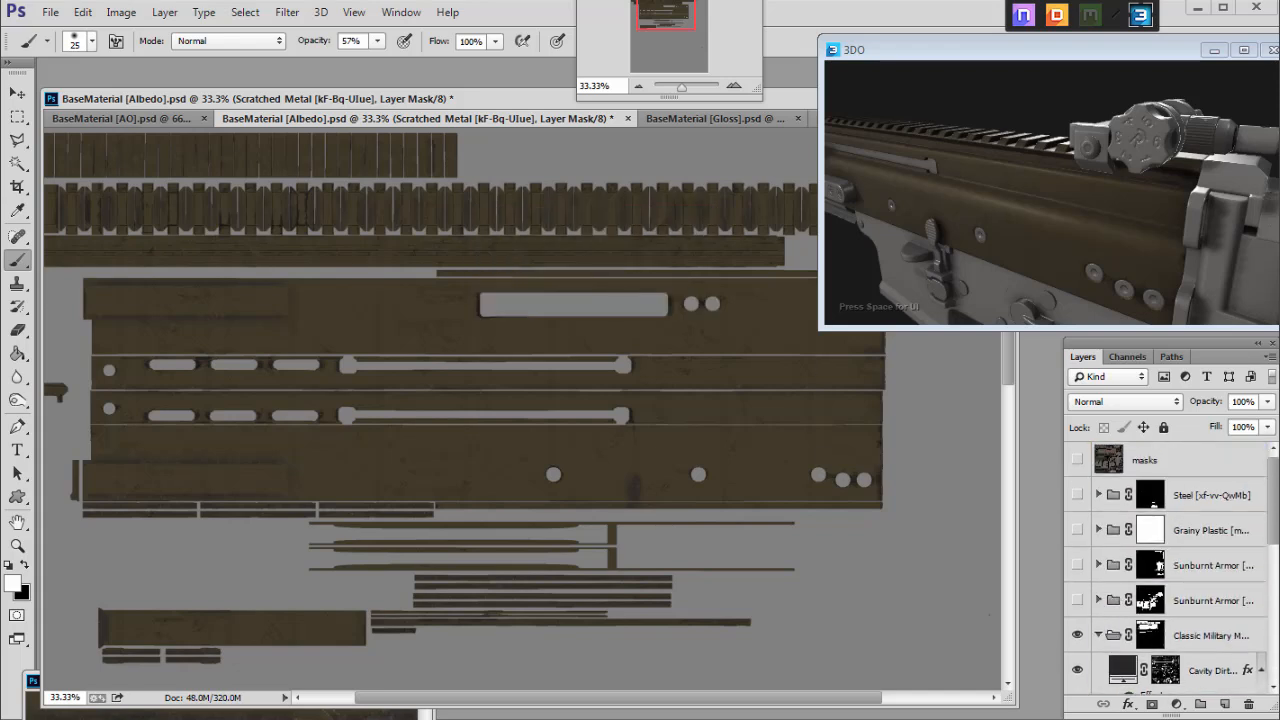
{"action": "scroll", "coordinate": [1197, 610], "scroll_direction": "down", "scroll_amount": 3}
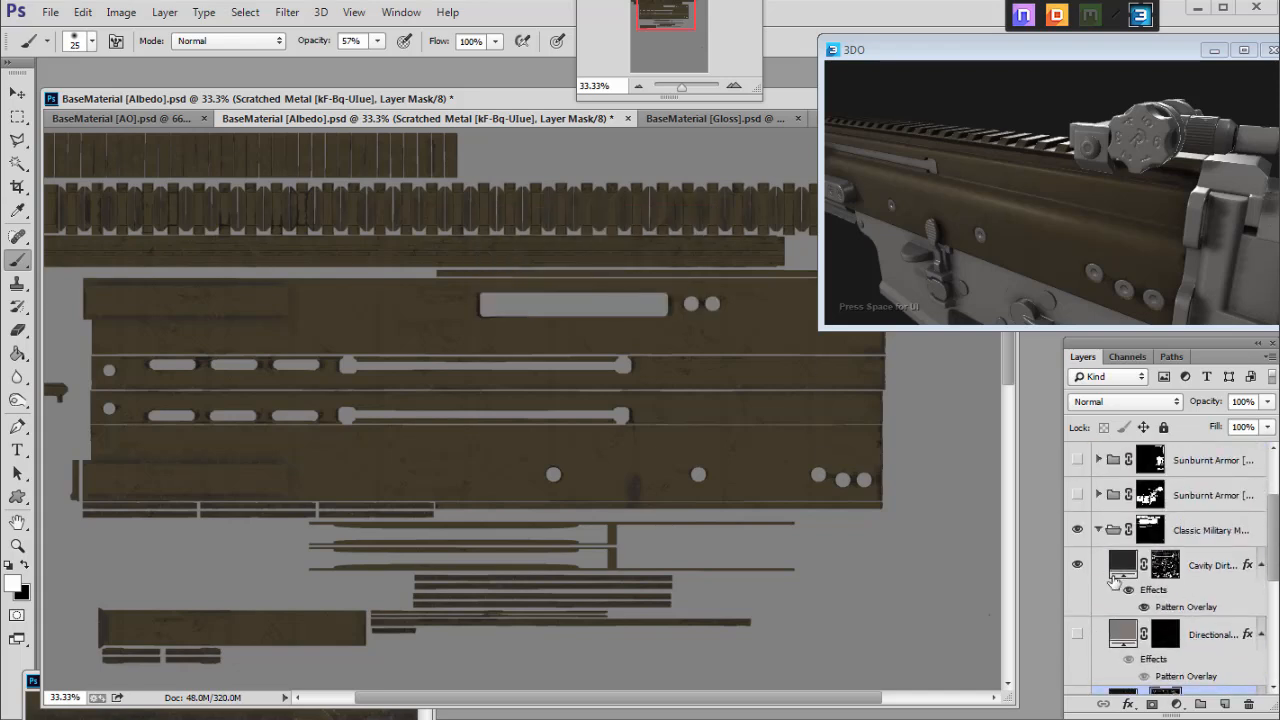
{"action": "left_click", "coordinate": [1120, 563]}
{"action": "key", "text": "ctrl+shift+alt+n"}
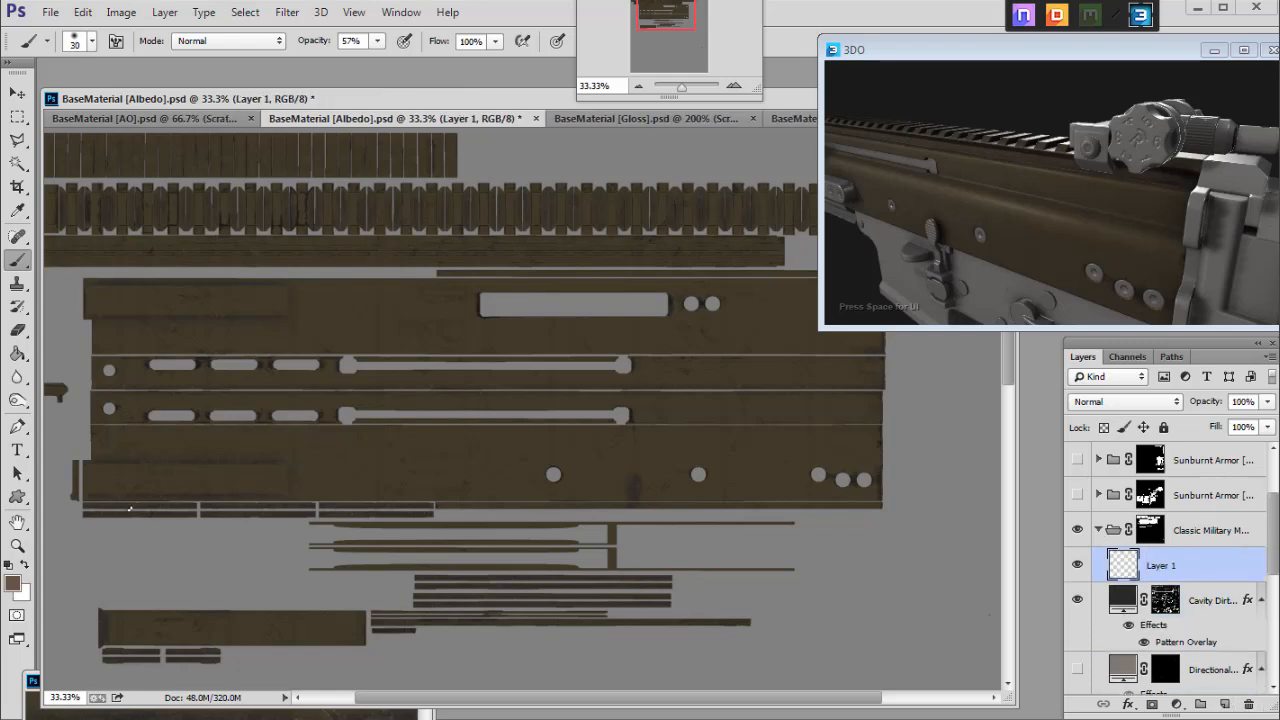
Set the foreground colour to black (000000) and the brush size to 150 px.
{"action": "left_click", "coordinate": [12, 582]}
{"action": "type", "text": "000000"}
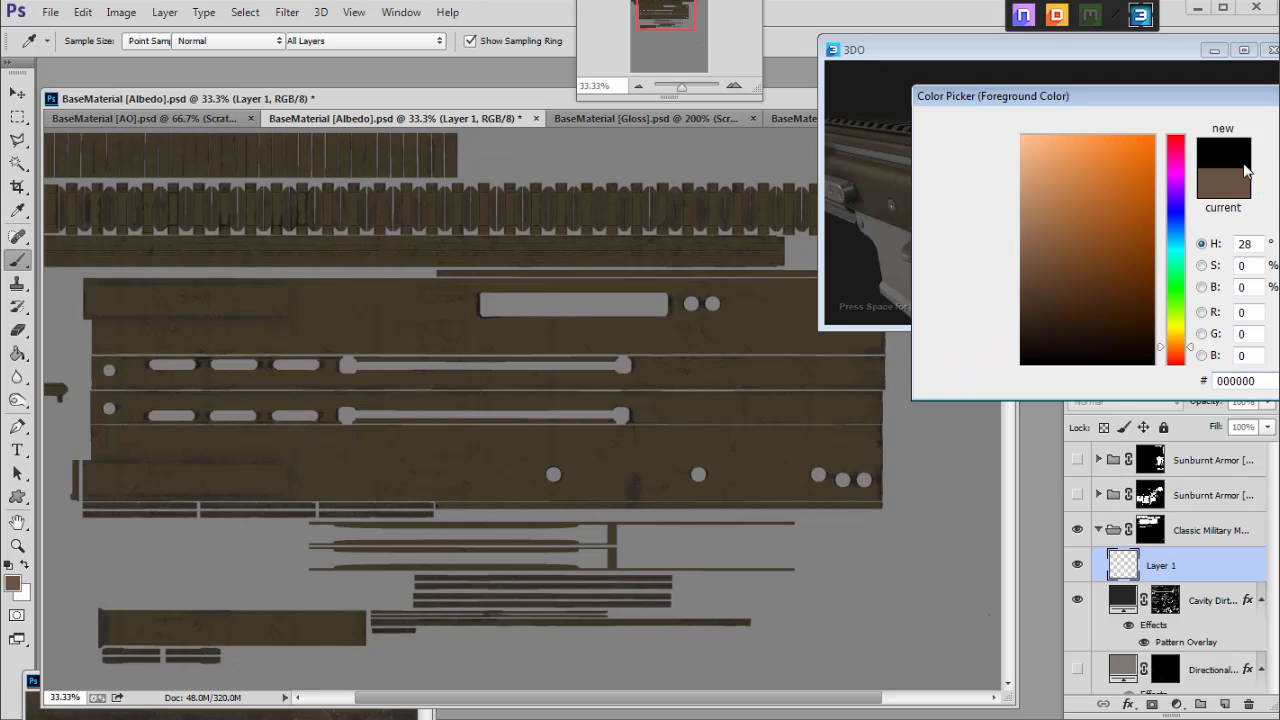
{"action": "key", "text": "Return"}
{"action": "key", "text": "ctrl+plus"}
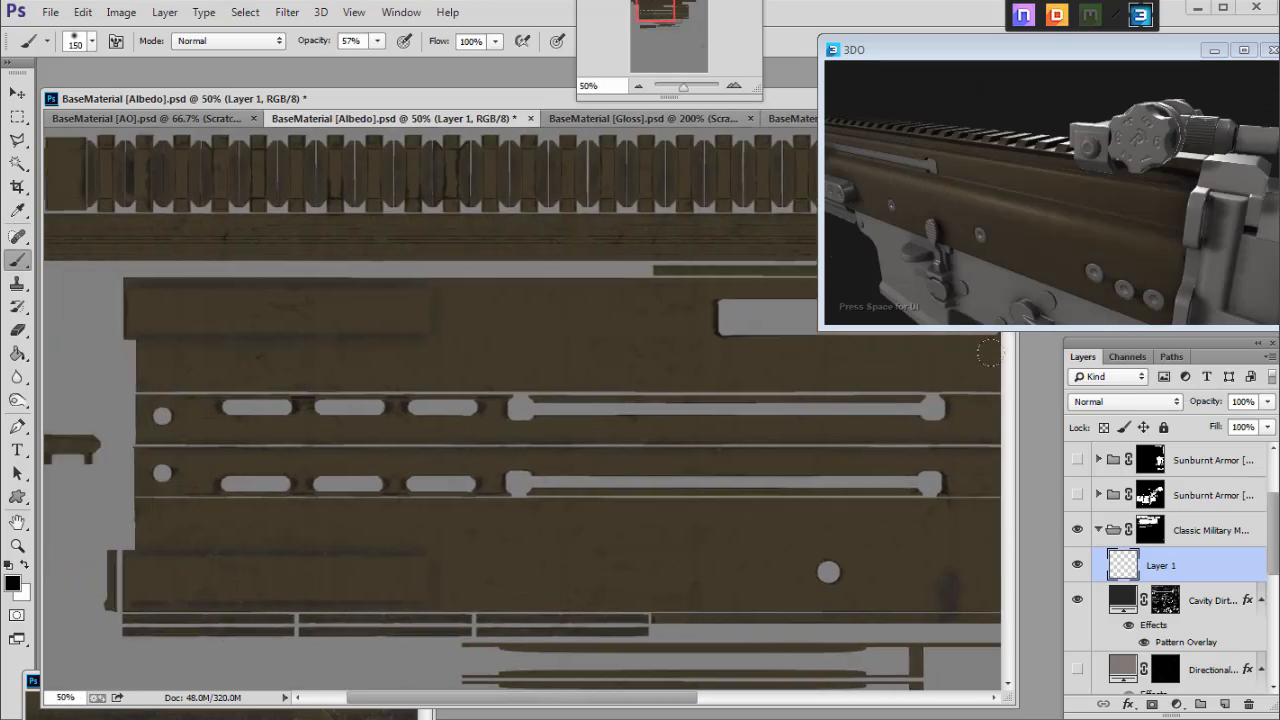
Set Layer 1's blend mode to Soft Light, lower the brush opacity to 8% and switch the foreground colour to white.
{"action": "left_click", "coordinate": [1125, 401]}
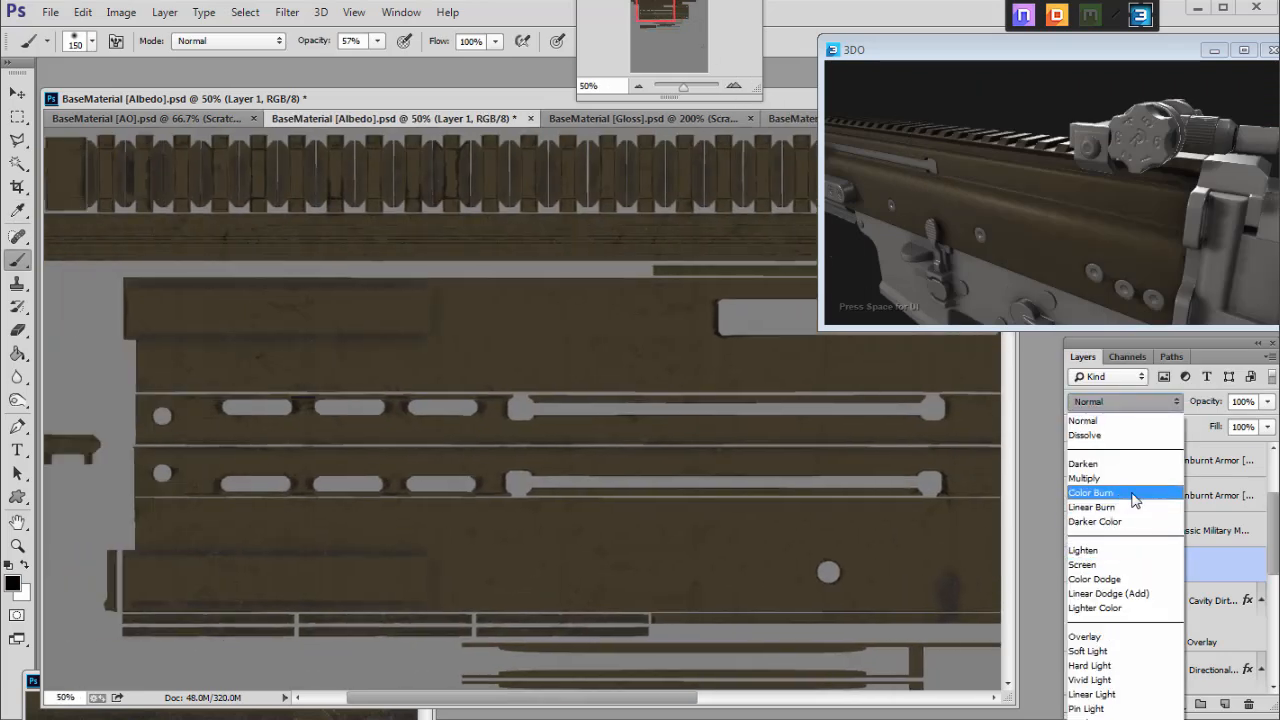
{"action": "left_click", "coordinate": [1090, 651]}
{"action": "left_click", "coordinate": [377, 40]}
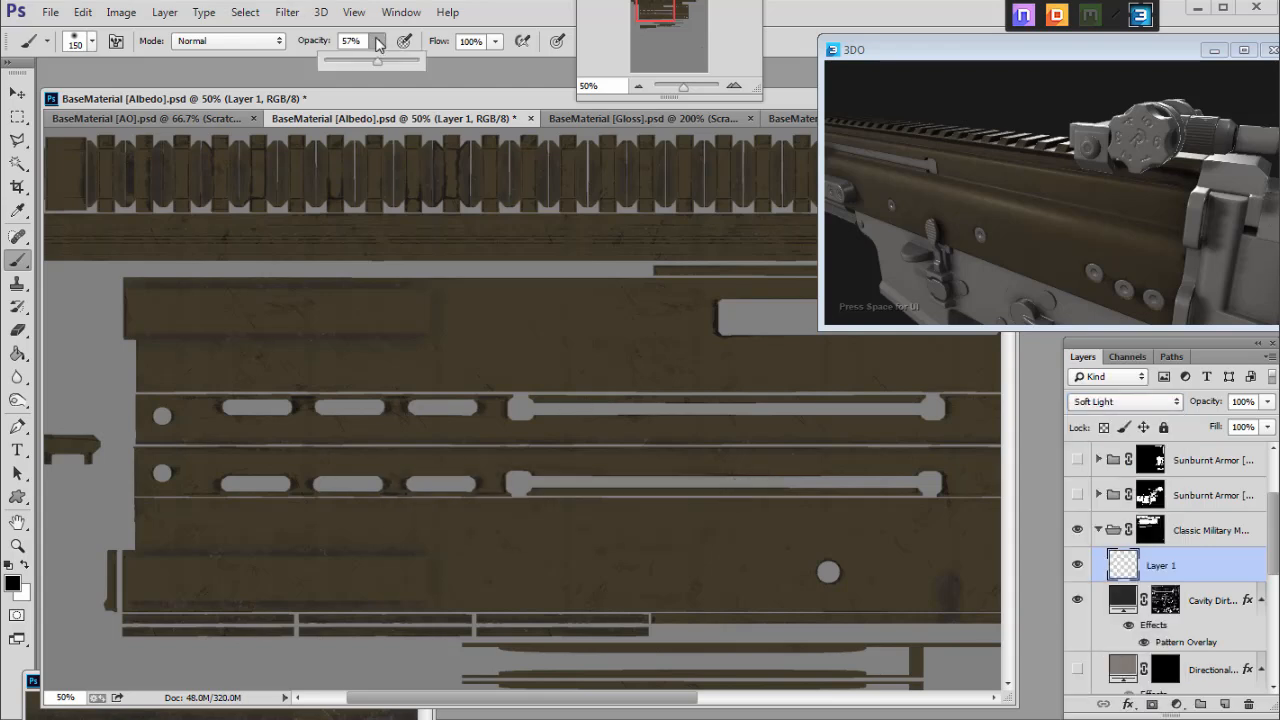
{"action": "left_click", "coordinate": [123, 598]}
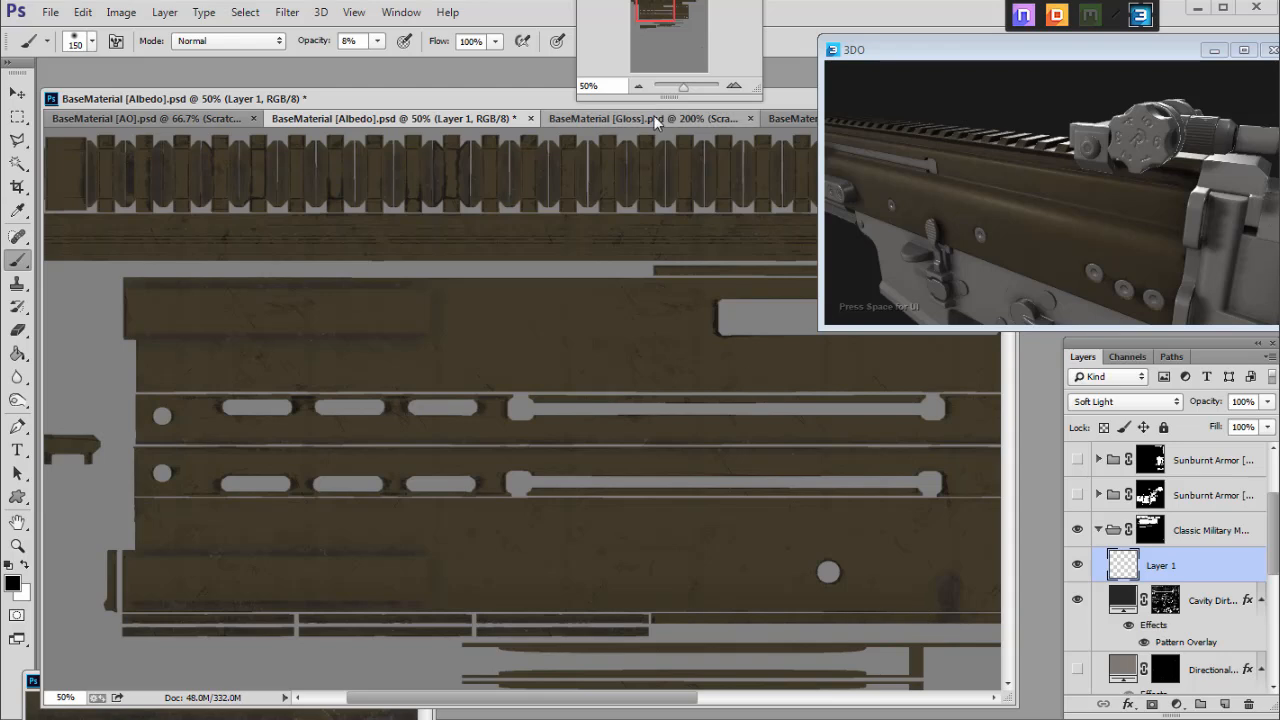
{"action": "left_click", "coordinate": [17, 400]}
{"action": "key", "text": "b"}
{"action": "key", "text": "x"}
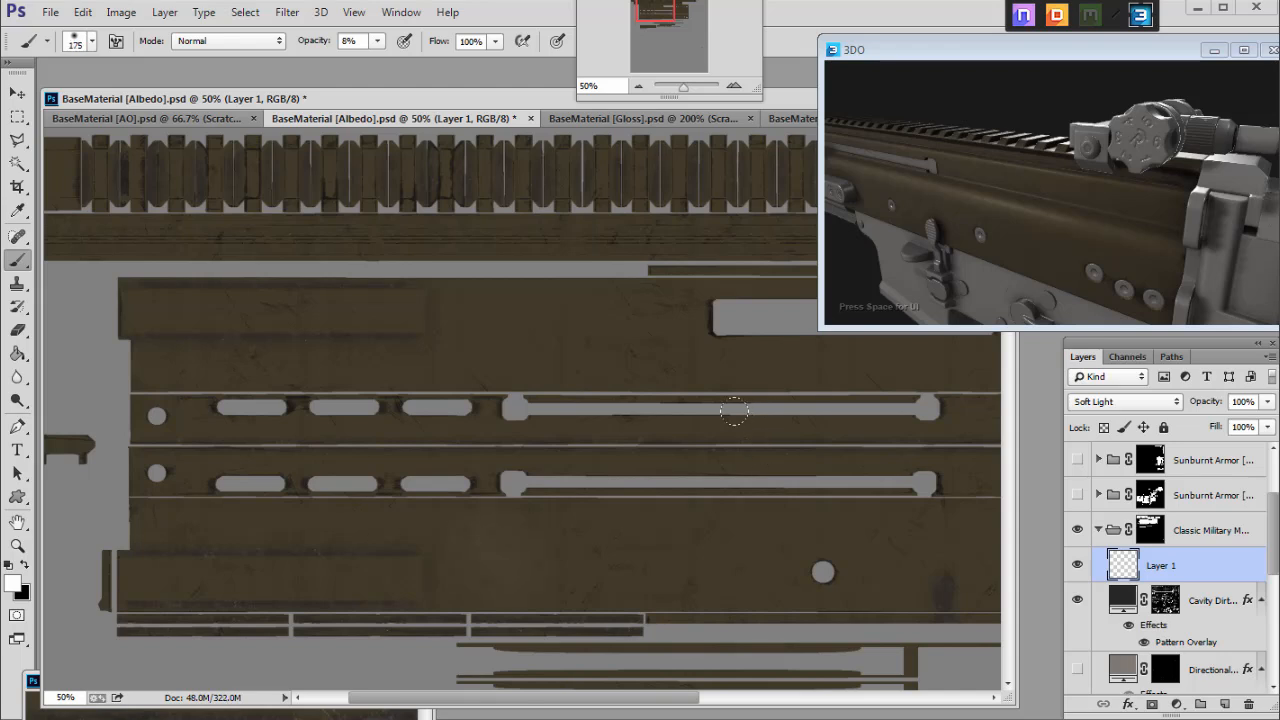
Reduce the brush opacity to 2% and change Layer 1's blend mode to Overlay.
{"action": "left_click", "coordinate": [377, 41]}
{"action": "left_click", "coordinate": [1125, 401]}
{"action": "left_click", "coordinate": [1110, 606]}
{"action": "key", "text": "Down"}
{"action": "left_click", "coordinate": [1125, 401]}
{"action": "left_click", "coordinate": [1110, 606]}
Paint faint white highlights over the receiver panels on Layer 1, varying the brush size between 90 and 175 px.
{"action": "left_click_drag", "start_coordinate": [660, 19], "coordinate": [677, 21]}
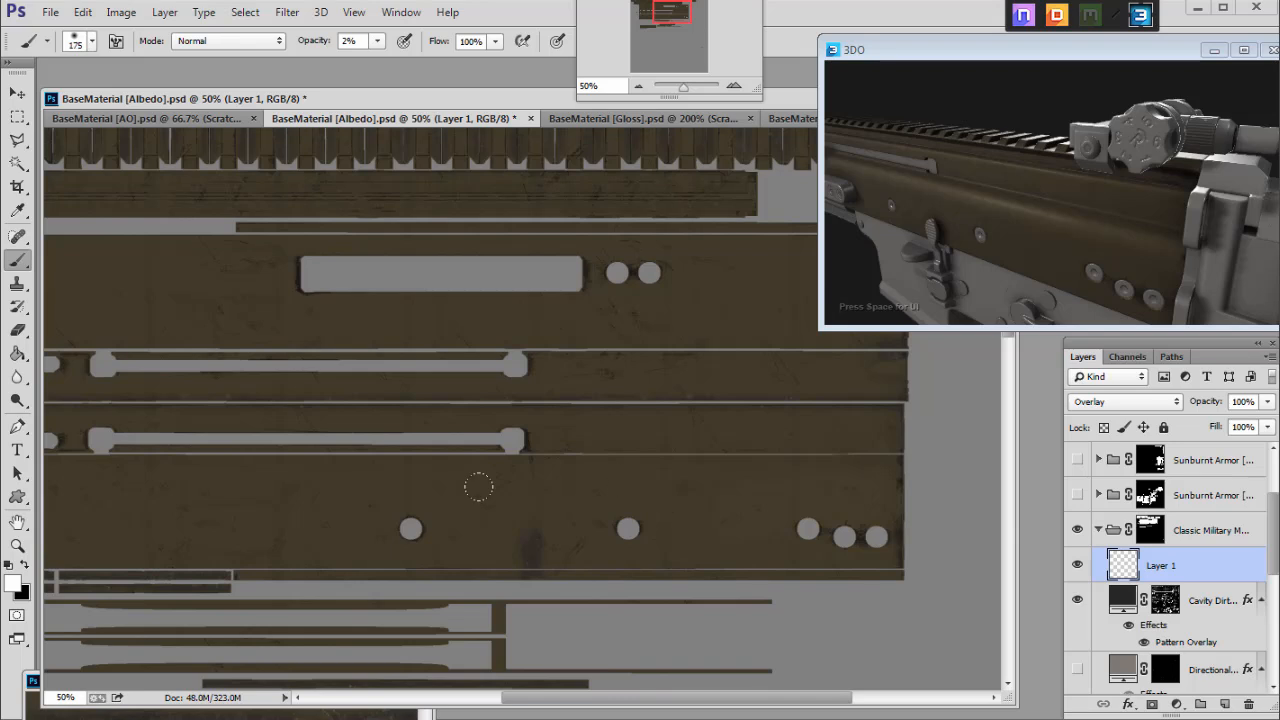
{"action": "left_click_drag", "start_coordinate": [672, 12], "coordinate": [654, 10]}
{"action": "key", "text": "bracketleft"}
{"action": "key", "text": "bracketleft"}
{"action": "key", "text": "bracketleft"}
{"action": "key", "text": "bracketleft"}
{"action": "key", "text": "bracketleft"}
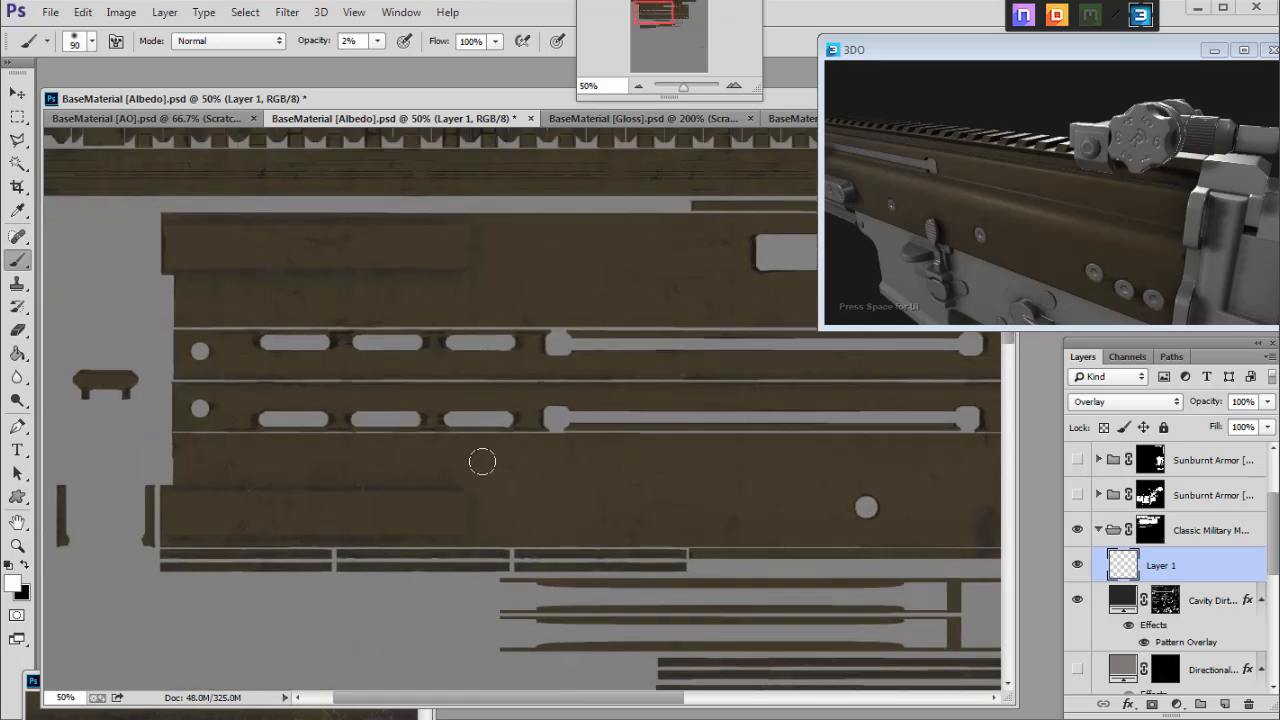
{"action": "key", "text": "bracketright"}
{"action": "key", "text": "bracketright"}
{"action": "key", "text": "bracketright"}
{"action": "key", "text": "bracketright"}
{"action": "key", "text": "bracketright"}
Extend the faint highlights along the upper receiver panel, from its plain end to the area below the paired screw holes.
{"action": "left_click_drag", "start_coordinate": [652, 12], "coordinate": [655, 9]}
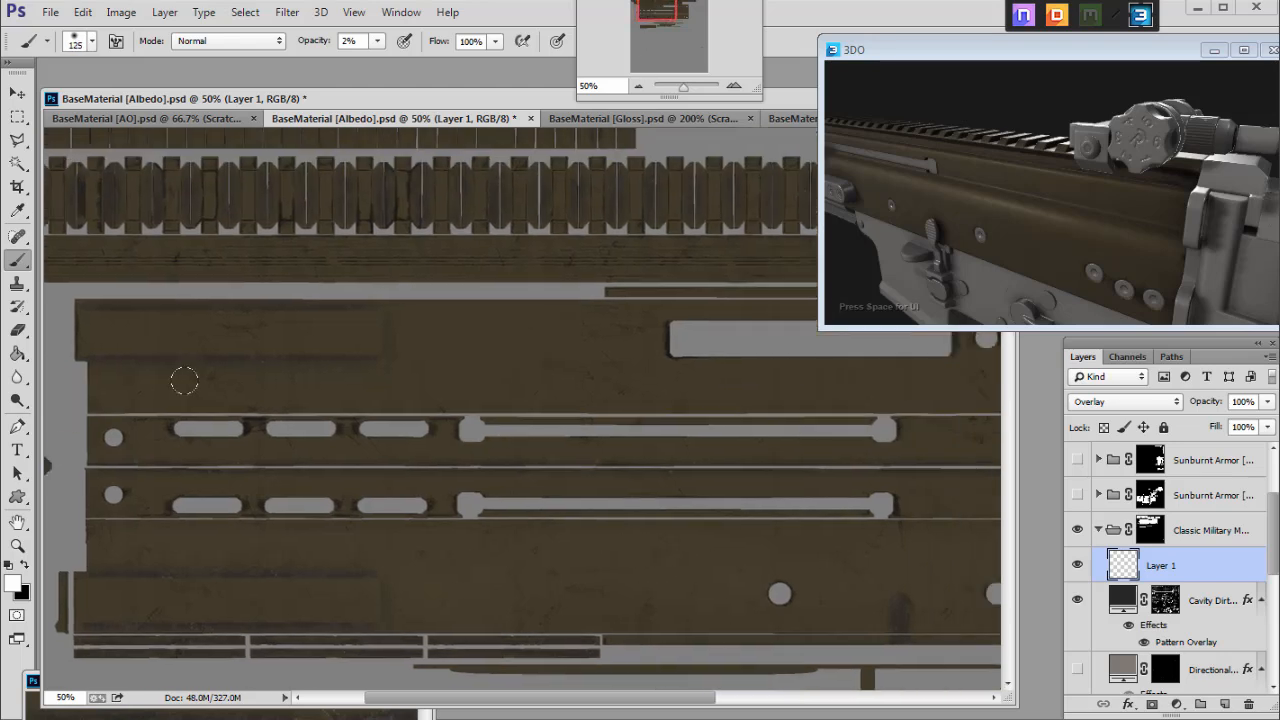
{"action": "key", "text": "bracketleft"}
{"action": "key", "text": "bracketleft"}
{"action": "left_click_drag", "start_coordinate": [665, 13], "coordinate": [675, 15]}
{"action": "key", "text": "bracketleft"}
{"action": "key", "text": "bracketleft"}
{"action": "key", "text": "bracketright"}
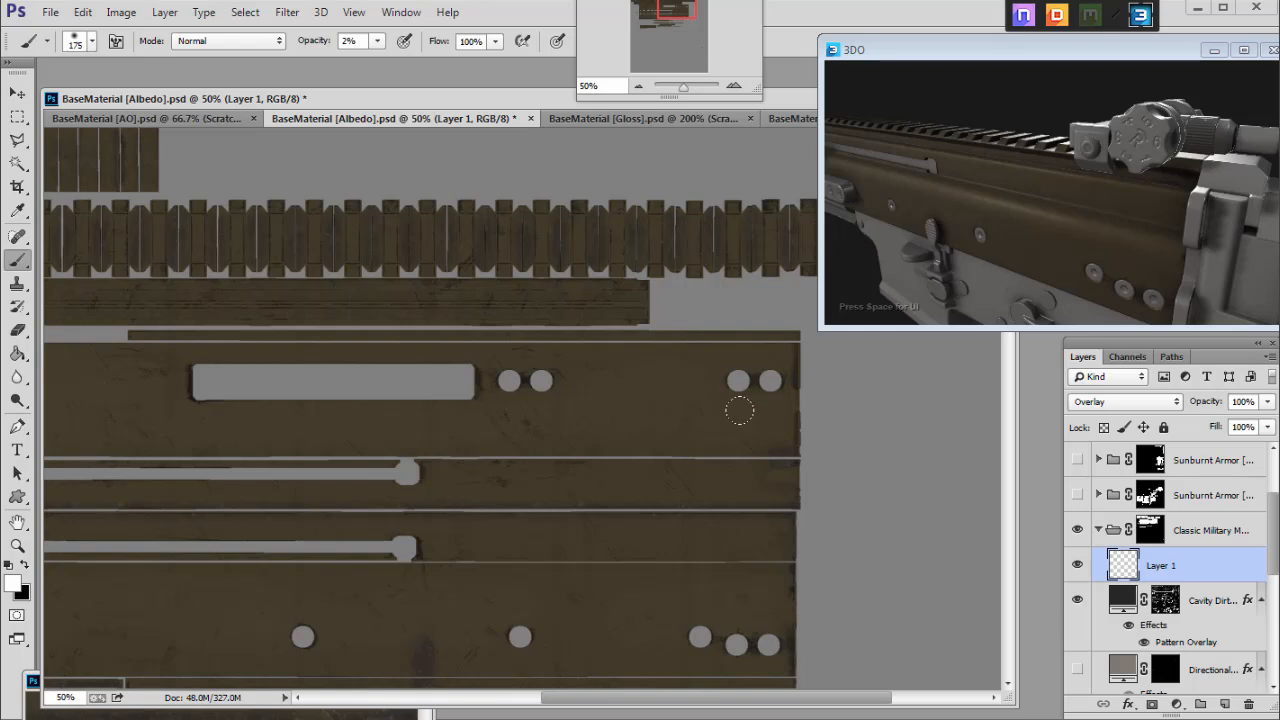
{"action": "key", "text": "bracketright"}
{"action": "key", "text": "bracketright"}
{"action": "left_click_drag", "start_coordinate": [672, 16], "coordinate": [667, 20]}
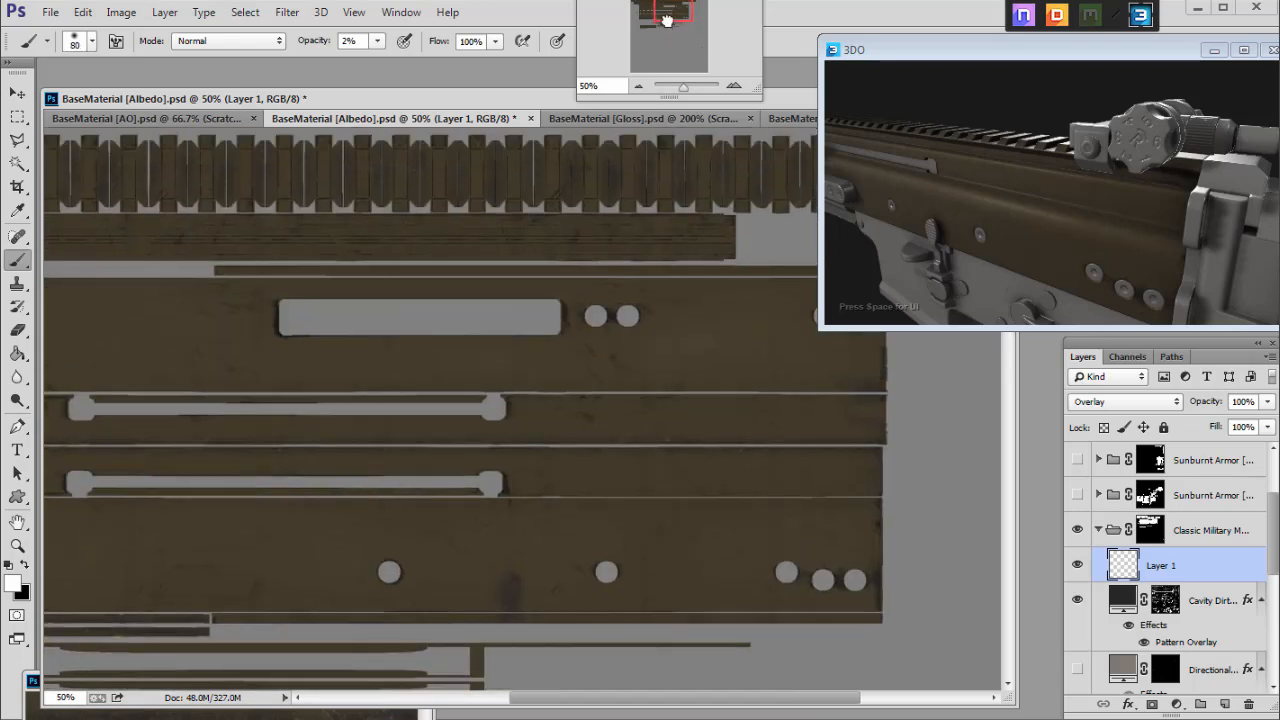
Add soft highlights over the rest of the receiver panels, enlarging the brush from 80 to 175 px.
{"action": "key", "text": "bracketleft"}
{"action": "left_click_drag", "start_coordinate": [663, 18], "coordinate": [645, 13]}
{"action": "key", "text": "bracketright"}
{"action": "key", "text": "bracketright"}
{"action": "key", "text": "bracketright"}
{"action": "key", "text": "bracketright"}
{"action": "key", "text": "bracketright"}
{"action": "key", "text": "bracketright"}
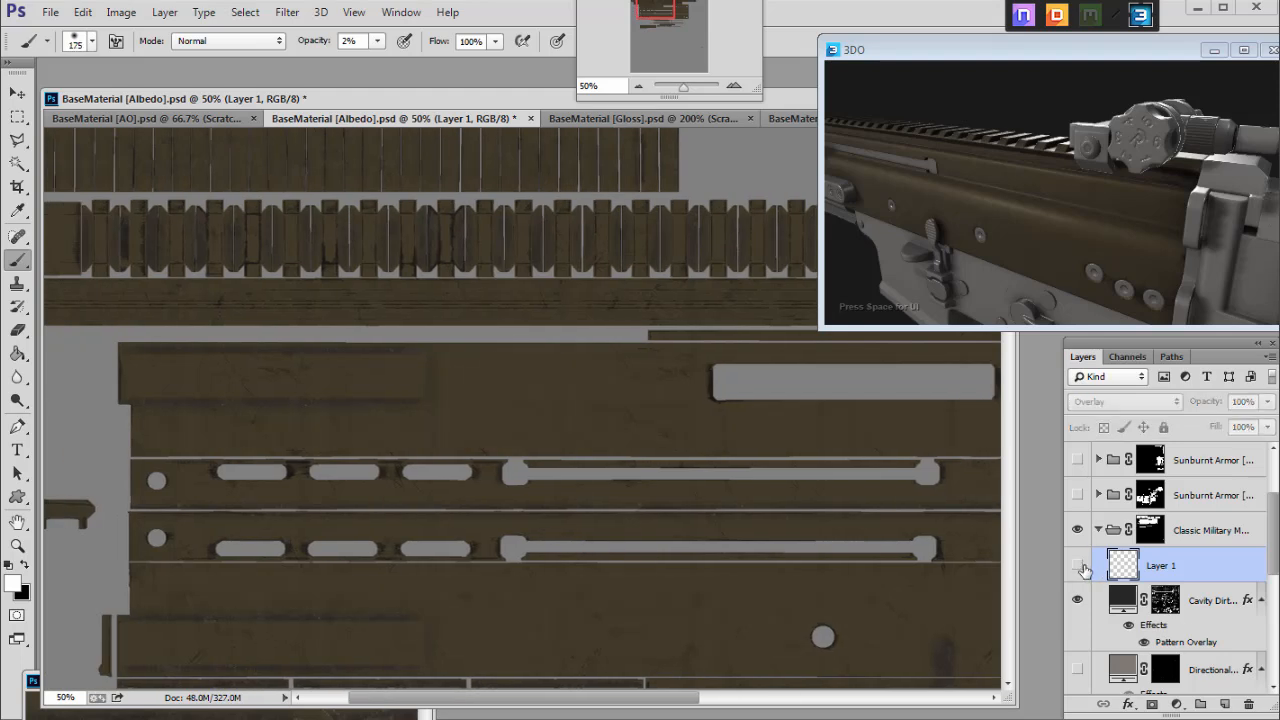
Compare the texture with Layer 1 hidden and shown, and reduce the brush to 100 px for further highlights.
{"action": "left_click", "coordinate": [636, 89]}
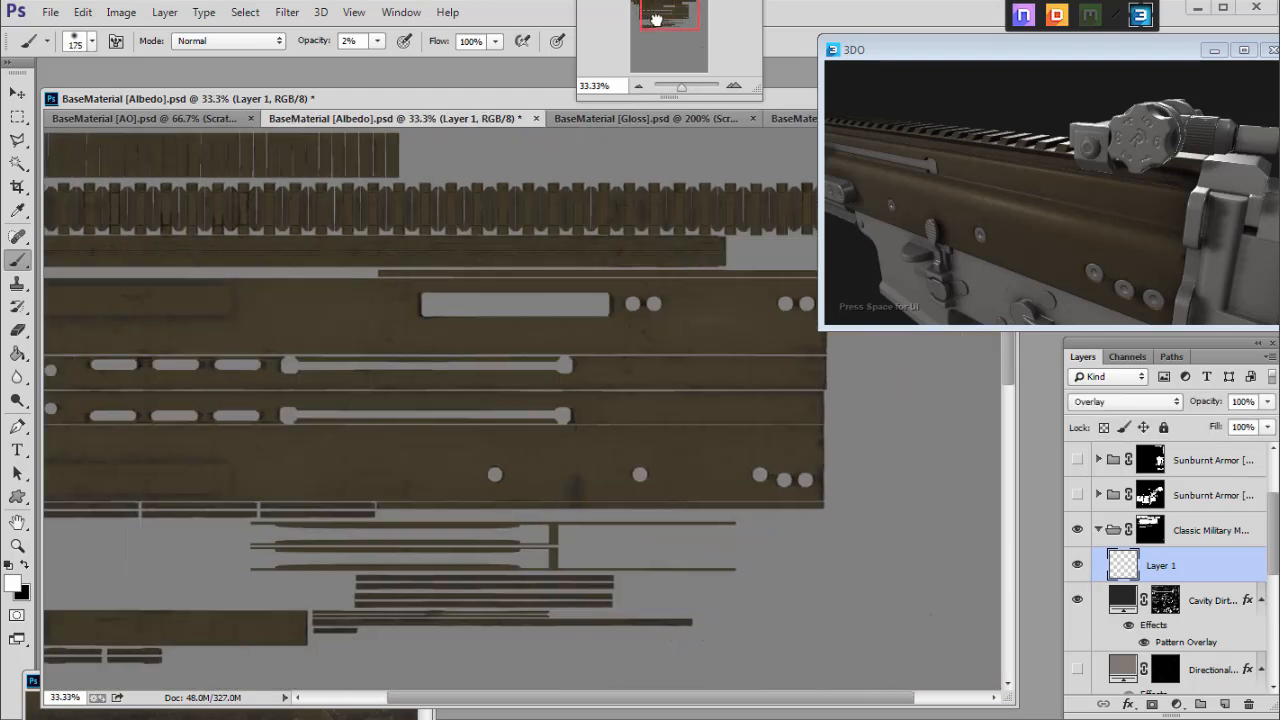
{"action": "key", "text": "bracketleft"}
{"action": "key", "text": "bracketleft"}
{"action": "key", "text": "bracketleft"}
{"action": "left_click", "coordinate": [1078, 567]}
{"action": "left_click", "coordinate": [1078, 567]}
{"action": "left_click_drag", "start_coordinate": [677, 11], "coordinate": [671, 10]}
{"action": "key", "text": "bracketleft"}
{"action": "key", "text": "bracketleft"}
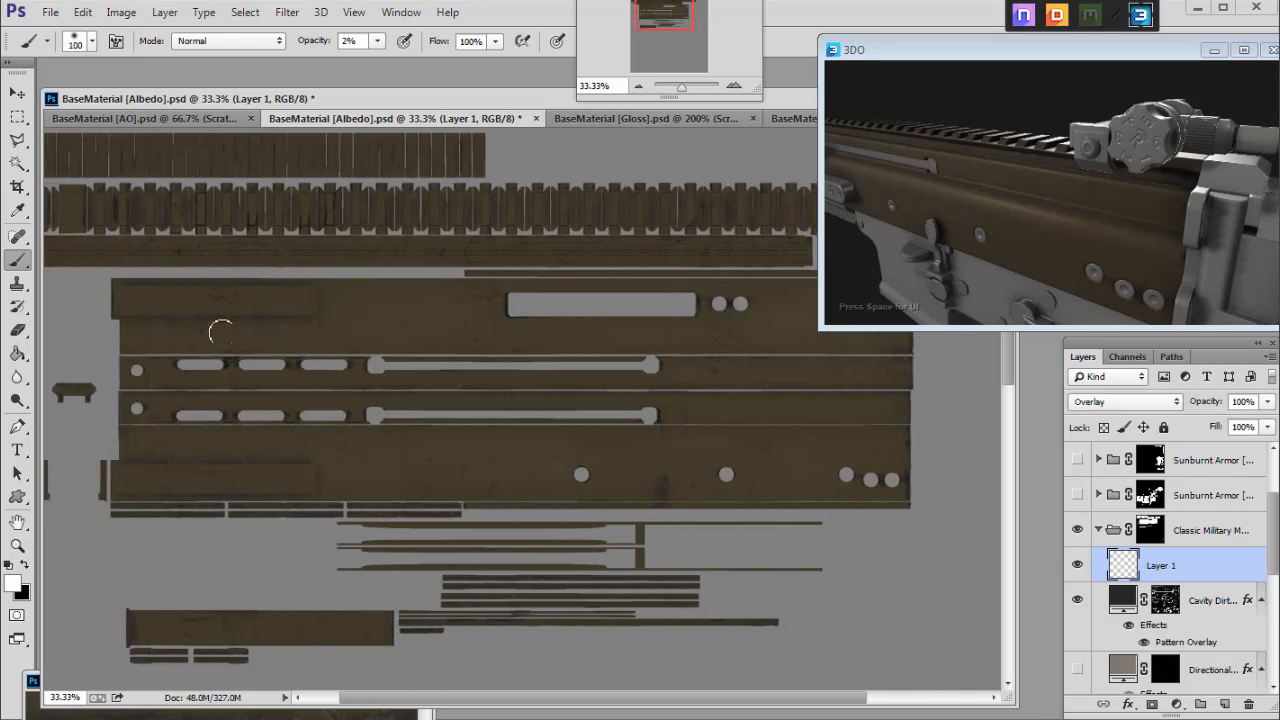
Paint faint white highlights on the separate strip below the receiver panels with a brush of about 80 px.
{"action": "mouse_move", "coordinate": [649, 18]}
{"action": "left_mouse_down"}
{"action": "mouse_move", "coordinate": [632, 28]}
{"action": "mouse_move", "coordinate": [642, 18]}
{"action": "left_mouse_up"}
{"action": "left_click", "coordinate": [735, 86]}
{"action": "key", "text": "bracketright"}
{"action": "key", "text": "bracketleft"}
{"action": "key", "text": "bracketleft"}
{"action": "key", "text": "bracketleft"}
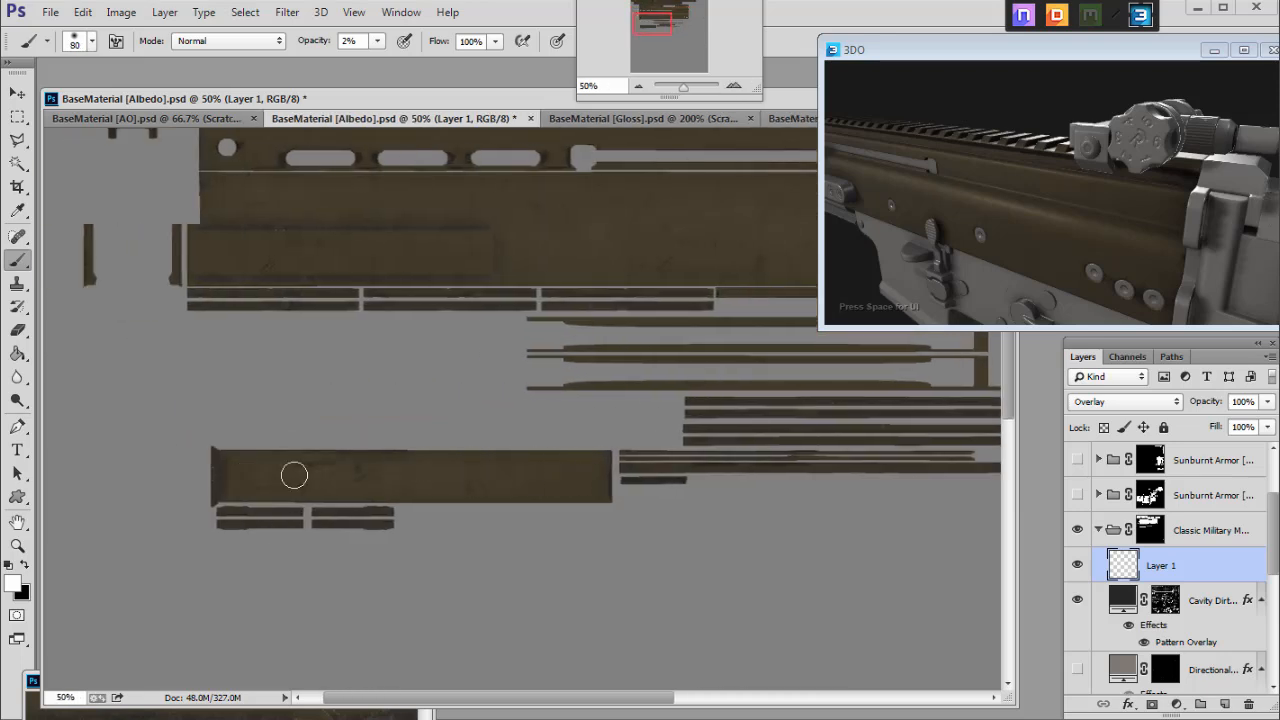
{"action": "key", "text": "bracketright"}
{"action": "key", "text": "bracketright"}
Compare the strip with Layer 1 hidden and shown, and soften its highlights with the Eraser at 90 px and 9% opacity.
{"action": "left_click", "coordinate": [1078, 566]}
{"action": "left_click", "coordinate": [1078, 567]}
{"action": "left_click", "coordinate": [18, 331]}
{"action": "key", "text": "bracketright"}
{"action": "key", "text": "bracketright"}
{"action": "key", "text": "bracketright"}
{"action": "key", "text": "bracketright"}
{"action": "key", "text": "bracketright"}
{"action": "key", "text": "bracketright"}
{"action": "key", "text": "bracketright"}
{"action": "key", "text": "bracketright"}
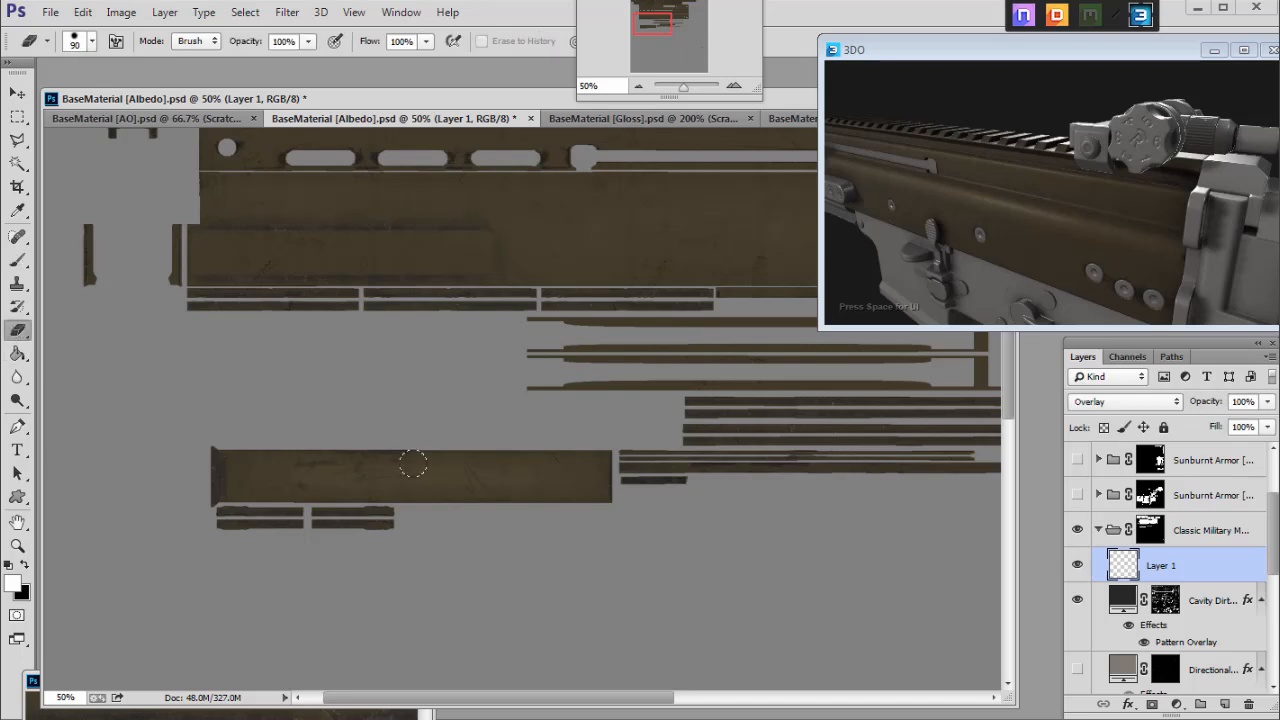
{"action": "left_click_drag", "start_coordinate": [308, 41], "coordinate": [228, 70]}
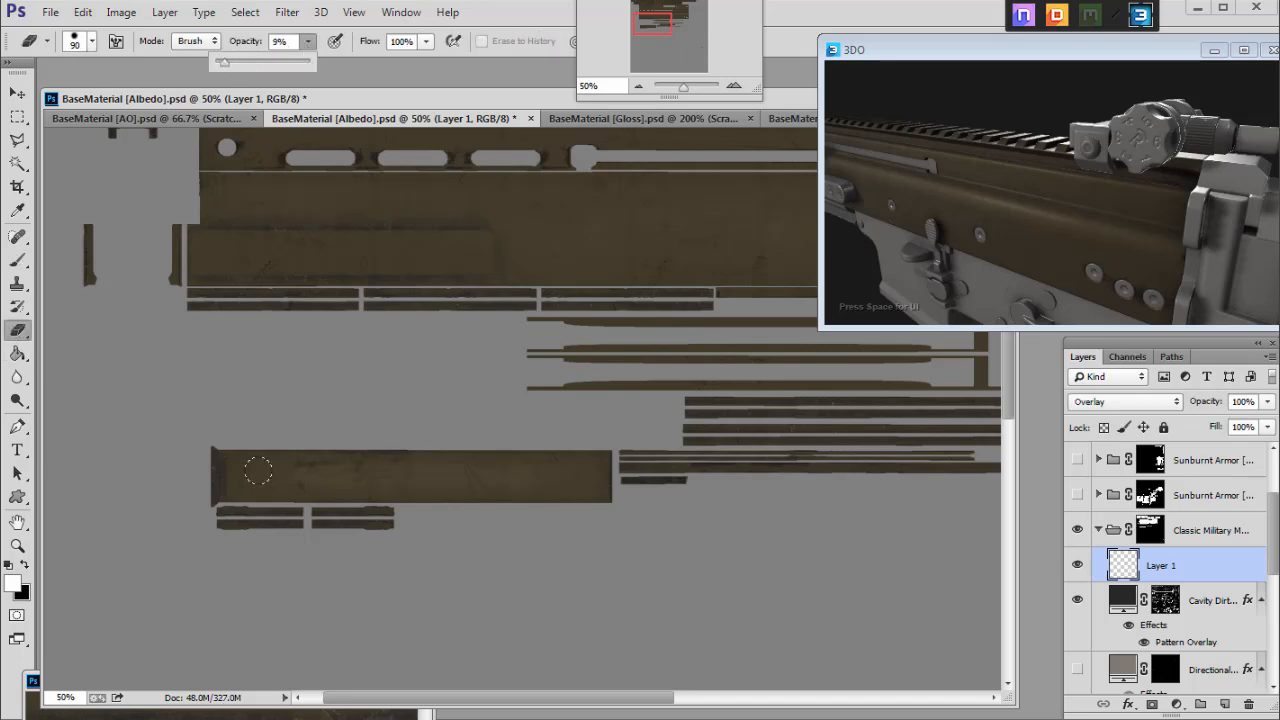
Check the highlights across the whole texture layout and save the Albedo document.
{"action": "left_click_drag", "start_coordinate": [657, 23], "coordinate": [686, 4]}
{"action": "left_click", "coordinate": [735, 87]}
{"action": "left_click", "coordinate": [641, 87]}
{"action": "left_click", "coordinate": [641, 87]}
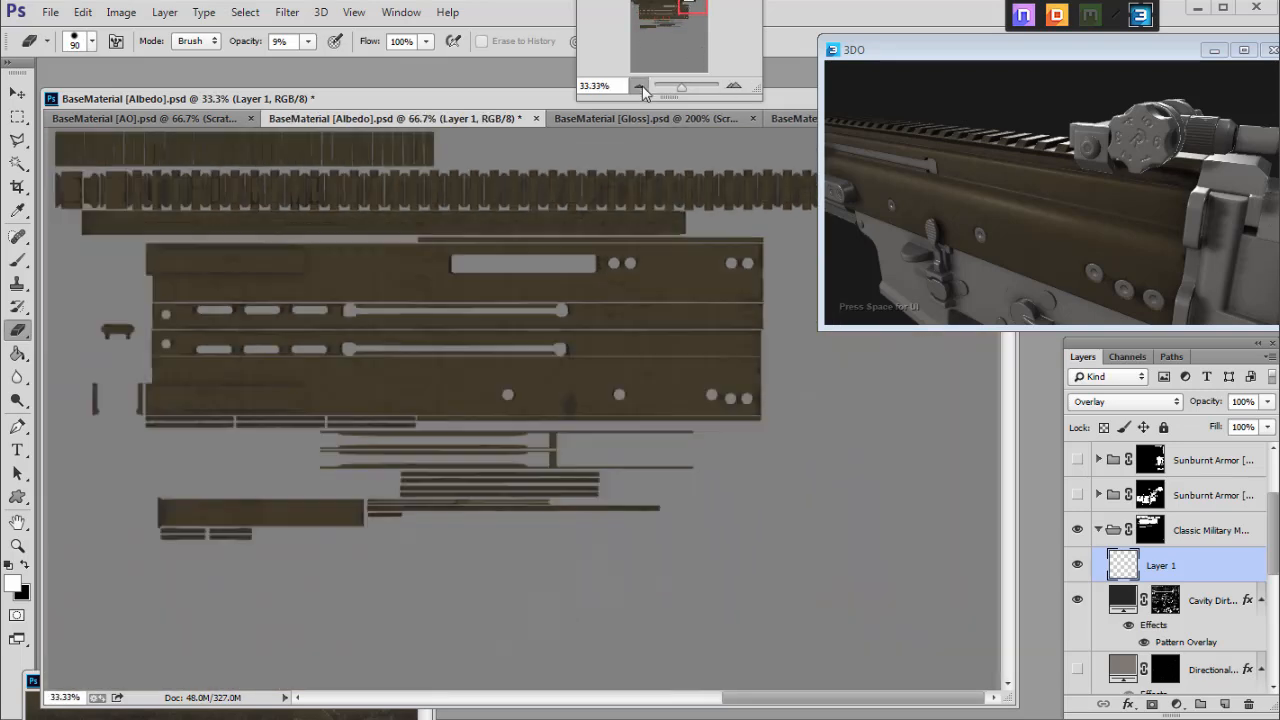
{"action": "left_click", "coordinate": [641, 87]}
{"action": "key", "text": "ctrl+s"}
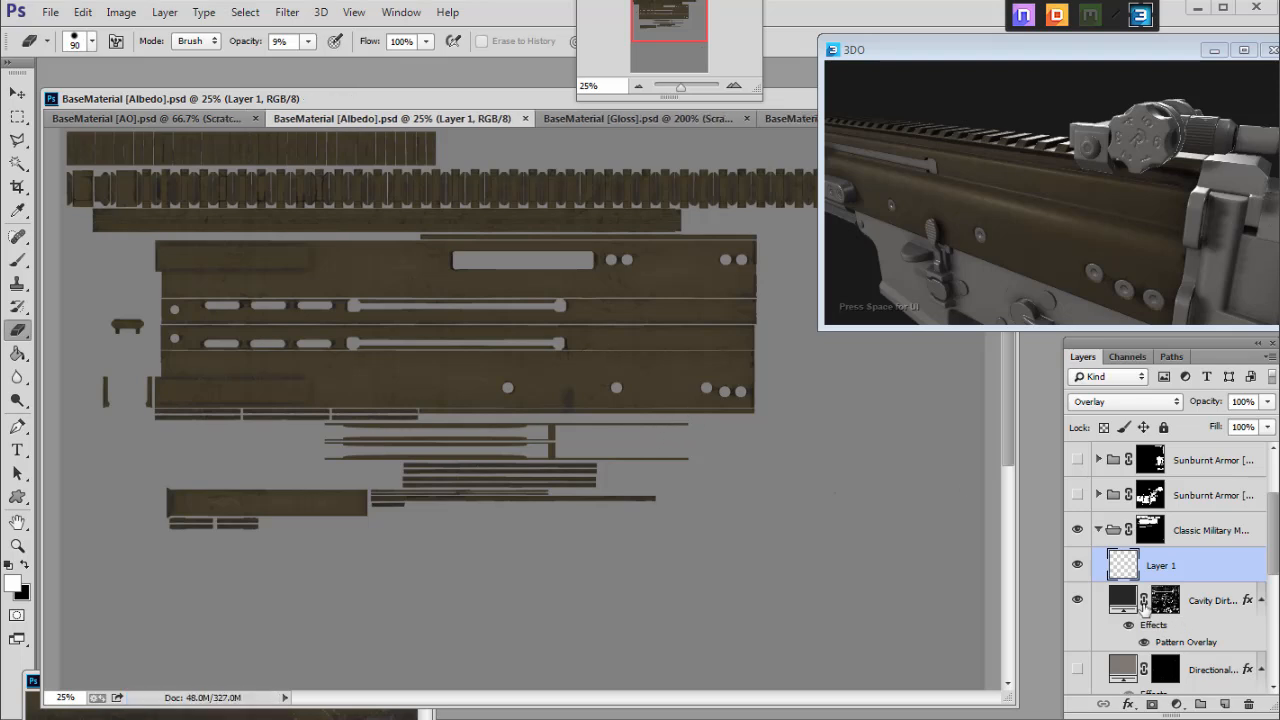
Select the Cavity Dirt layer mask and set the brush to 50 px at 100% opacity.
{"action": "left_click", "coordinate": [1122, 602]}
{"action": "left_click", "coordinate": [1077, 600]}
{"action": "left_click", "coordinate": [1165, 600]}
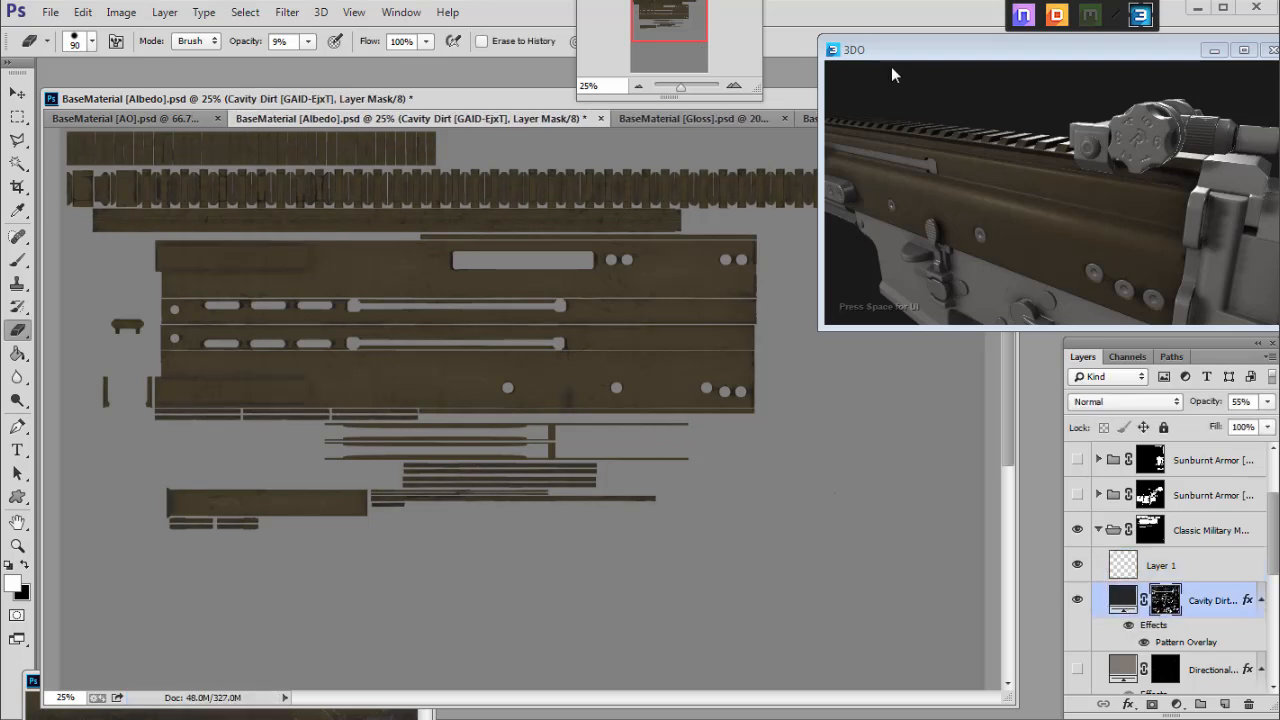
{"action": "left_click", "coordinate": [734, 85]}
{"action": "left_click", "coordinate": [734, 85]}
{"action": "left_click", "coordinate": [17, 259]}
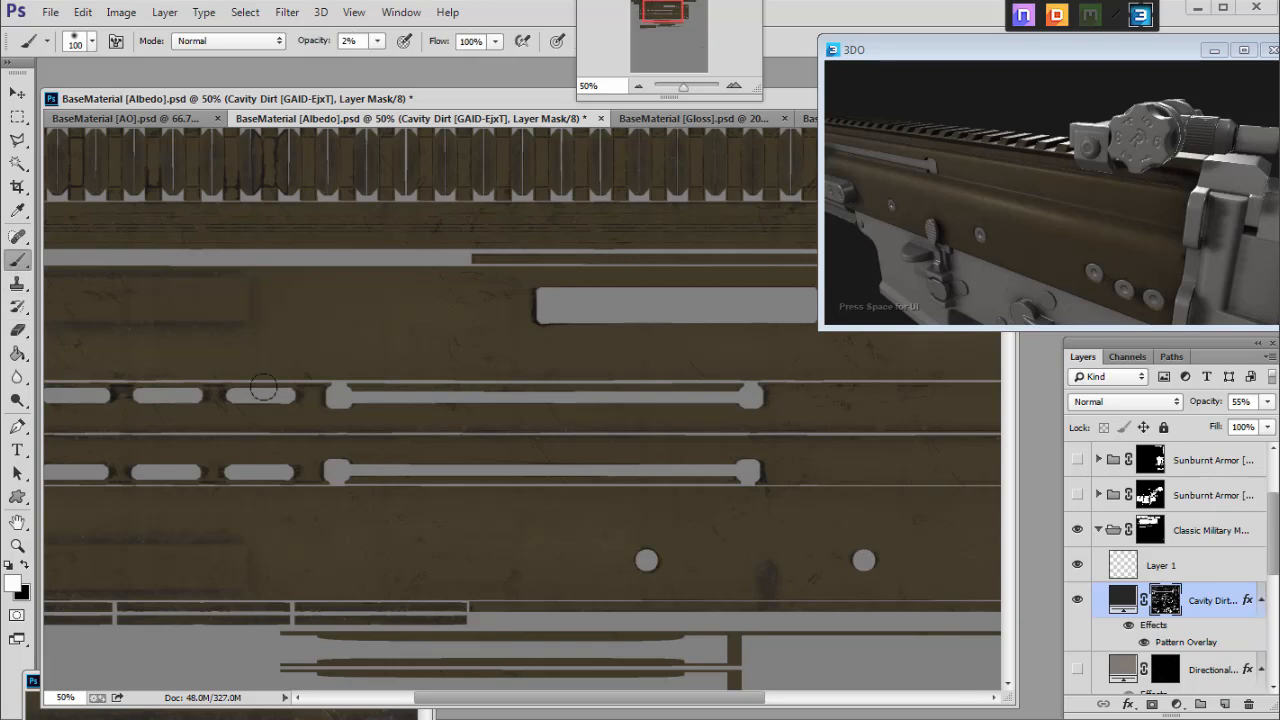
{"action": "key", "text": "bracketleft"}
{"action": "key", "text": "bracketleft"}
{"action": "key", "text": "bracketleft"}
{"action": "key", "text": "bracketleft"}
{"action": "key", "text": "bracketleft"}
{"action": "left_click_drag", "start_coordinate": [377, 41], "coordinate": [466, 64]}
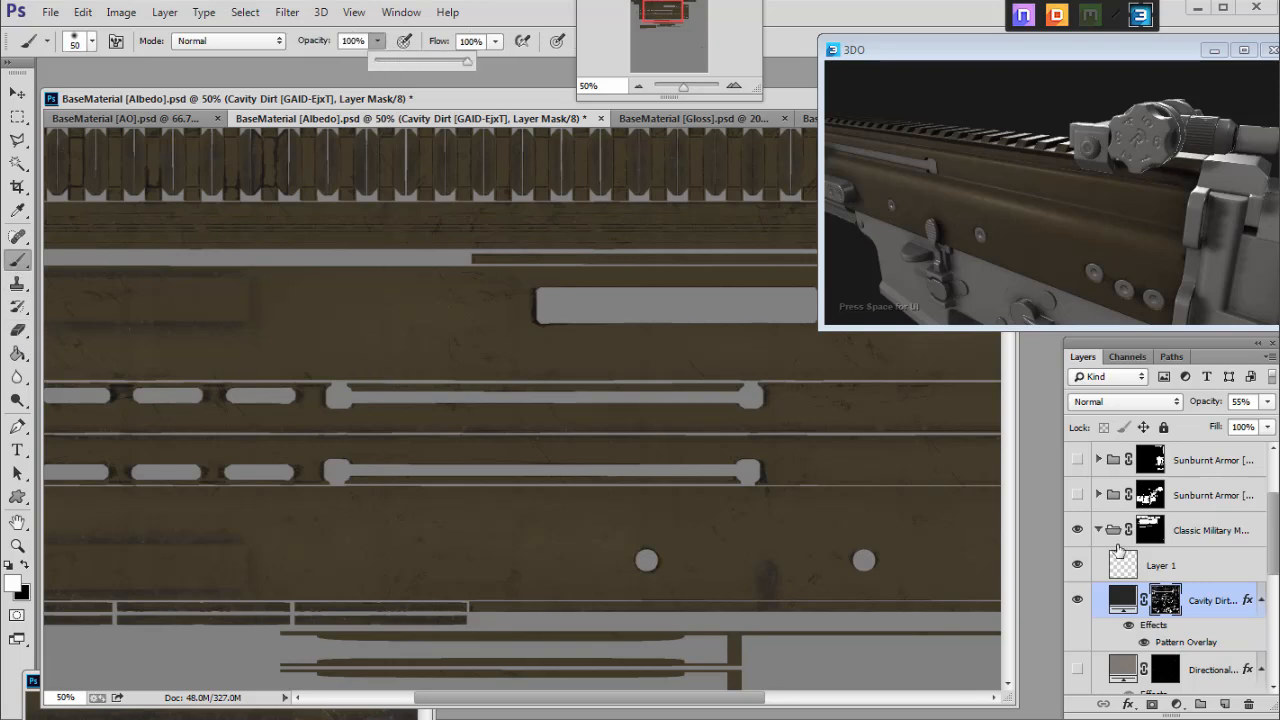
Try a white stroke on the Cavity Dirt mask above the long slot, undo it and swap the foreground to black.
{"action": "left_click", "coordinate": [1165, 601]}
{"action": "left_click_drag", "start_coordinate": [389, 366], "coordinate": [389, 280]}
{"action": "key", "text": "ctrl+z"}
{"action": "key", "text": "x"}
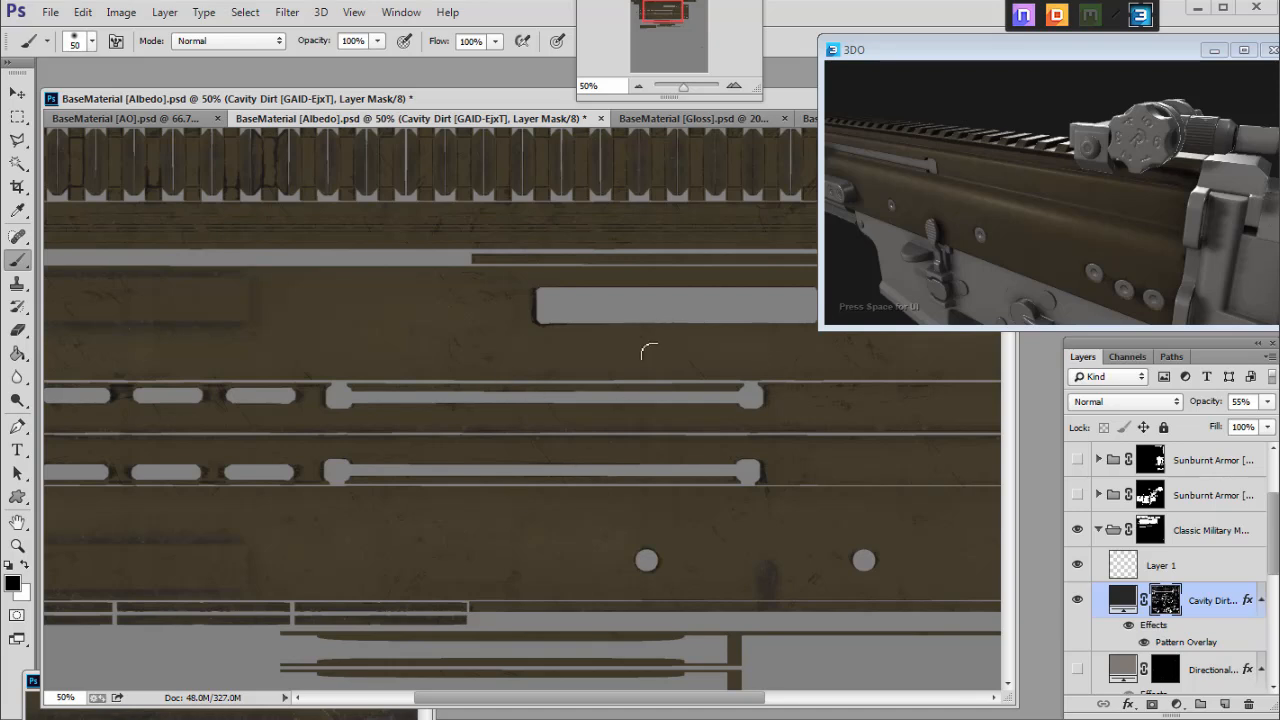
{"action": "left_click_drag", "start_coordinate": [649, 18], "coordinate": [681, 9]}
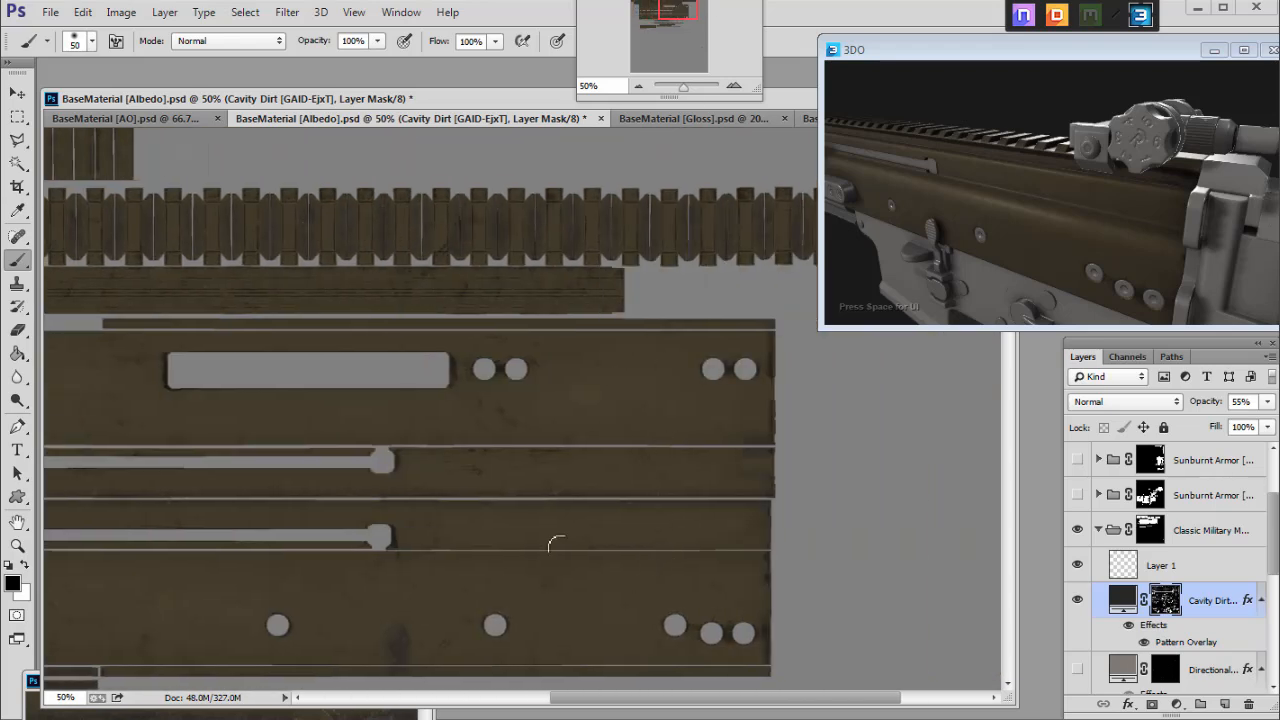
Paint a white test streak of dirt on the mask along the narrow receiver strip, using a 35 px brush at 75% opacity.
{"action": "key", "text": "x"}
{"action": "left_click", "coordinate": [735, 86]}
{"action": "left_click", "coordinate": [735, 86]}
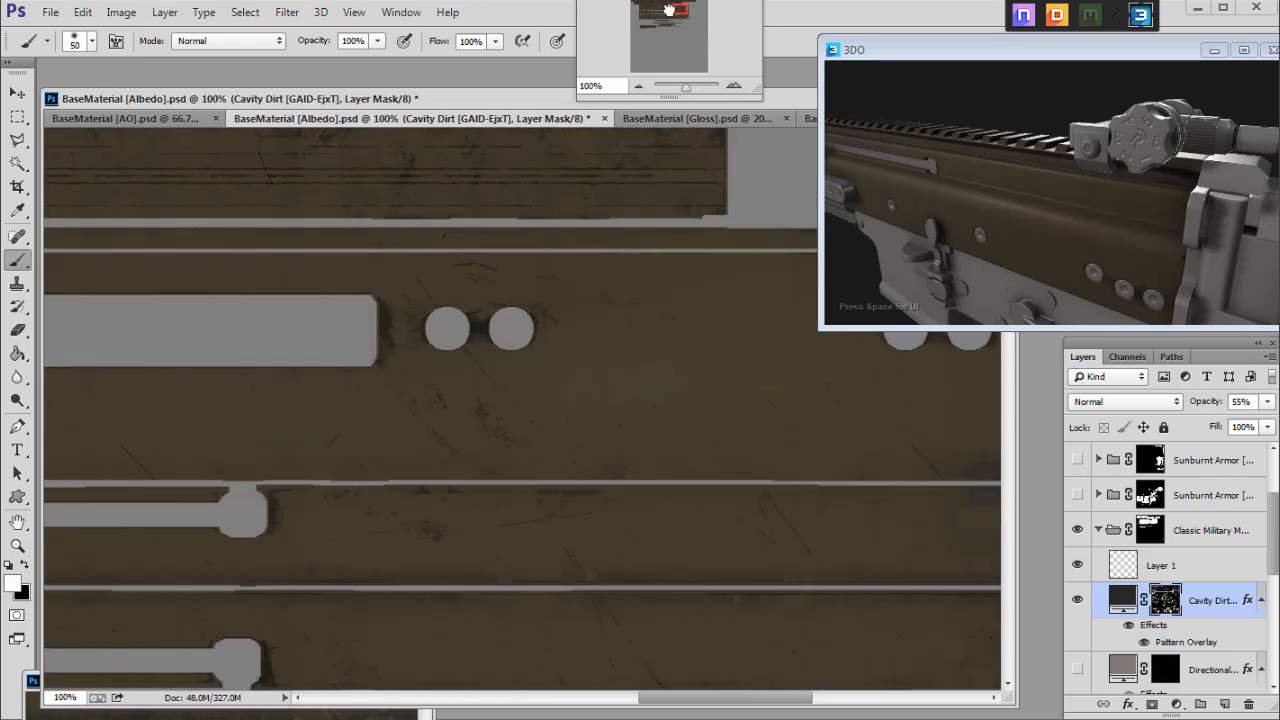
{"action": "left_click_drag", "start_coordinate": [671, 10], "coordinate": [673, 15]}
{"action": "key", "text": "["}
{"action": "key", "text": "["}
{"action": "key", "text": "["}
{"action": "key", "text": "["}
{"action": "key", "text": "4"}
{"action": "key", "text": "2"}
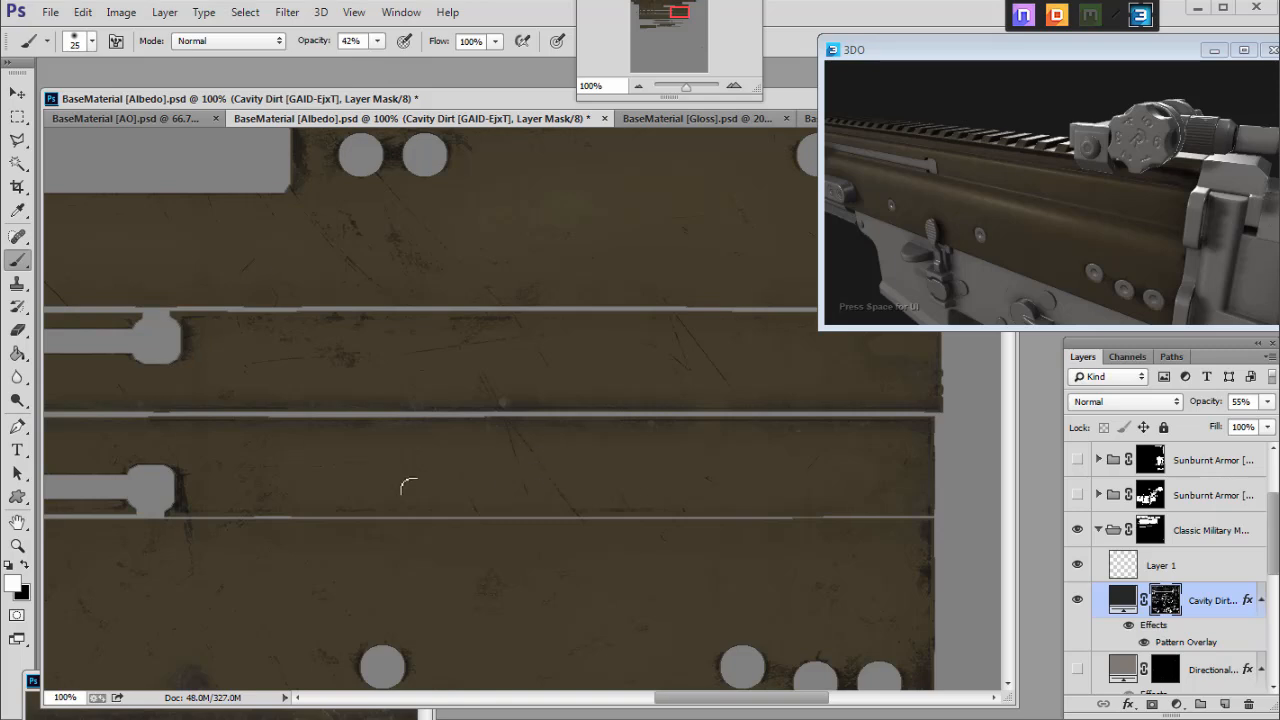
{"action": "key", "text": "7"}
{"action": "key", "text": "5"}
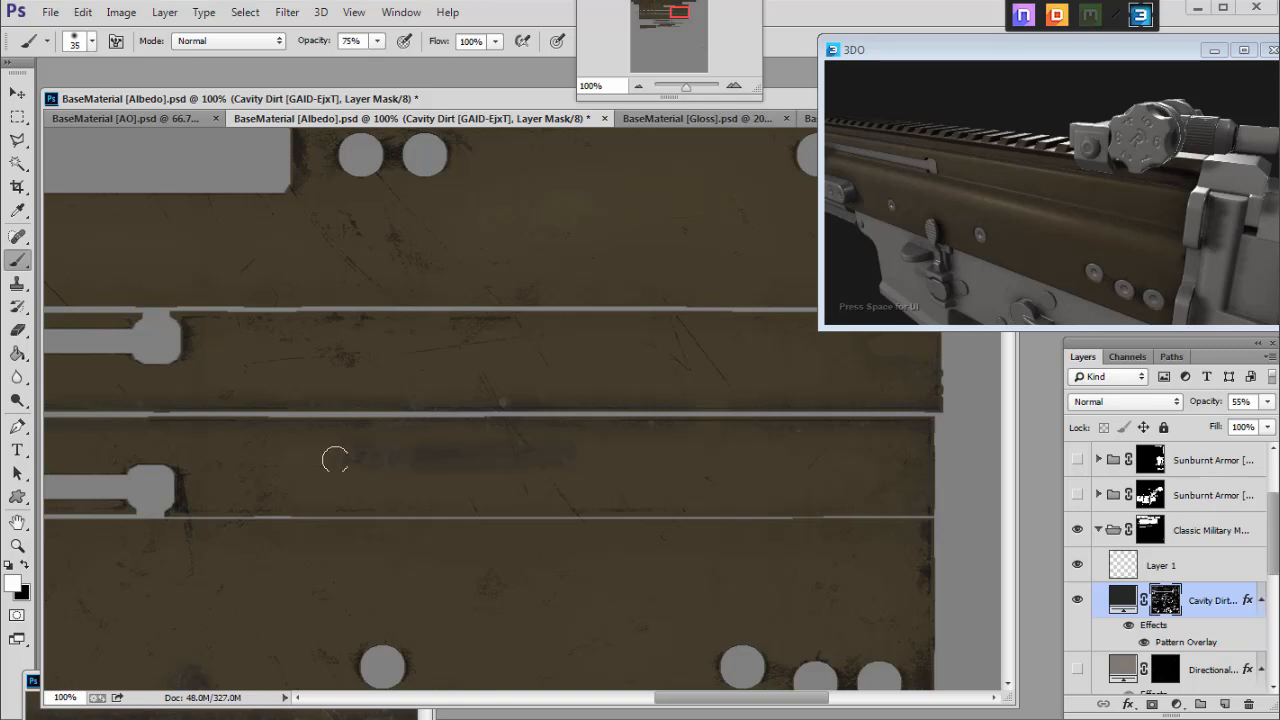
Paint black on the Cavity Dirt mask over the dark smudge between the two screw holes of the lower panel.
{"action": "left_click_drag", "start_coordinate": [673, 11], "coordinate": [667, 15]}
{"action": "key", "text": "x"}
{"action": "left_click_drag", "start_coordinate": [462, 503], "coordinate": [443, 579]}
{"action": "left_click_drag", "start_coordinate": [504, 525], "coordinate": [469, 509]}
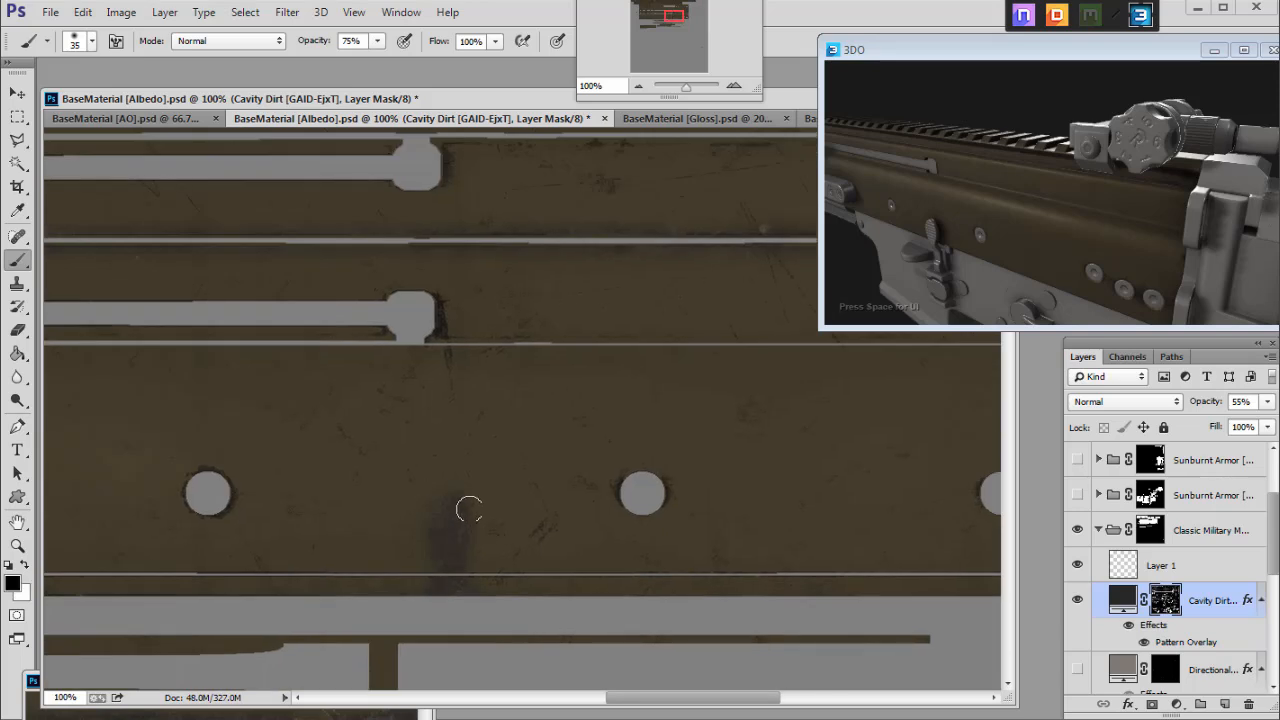
Review the dirt changes across the whole layout and save the Albedo document.
{"action": "key", "text": "ctrl+minus"}
{"action": "left_click_drag", "start_coordinate": [666, 18], "coordinate": [689, 31]}
{"action": "key", "text": "ctrl+minus"}
{"action": "key", "text": "ctrl+minus"}
{"action": "key", "text": "ctrl+minus"}
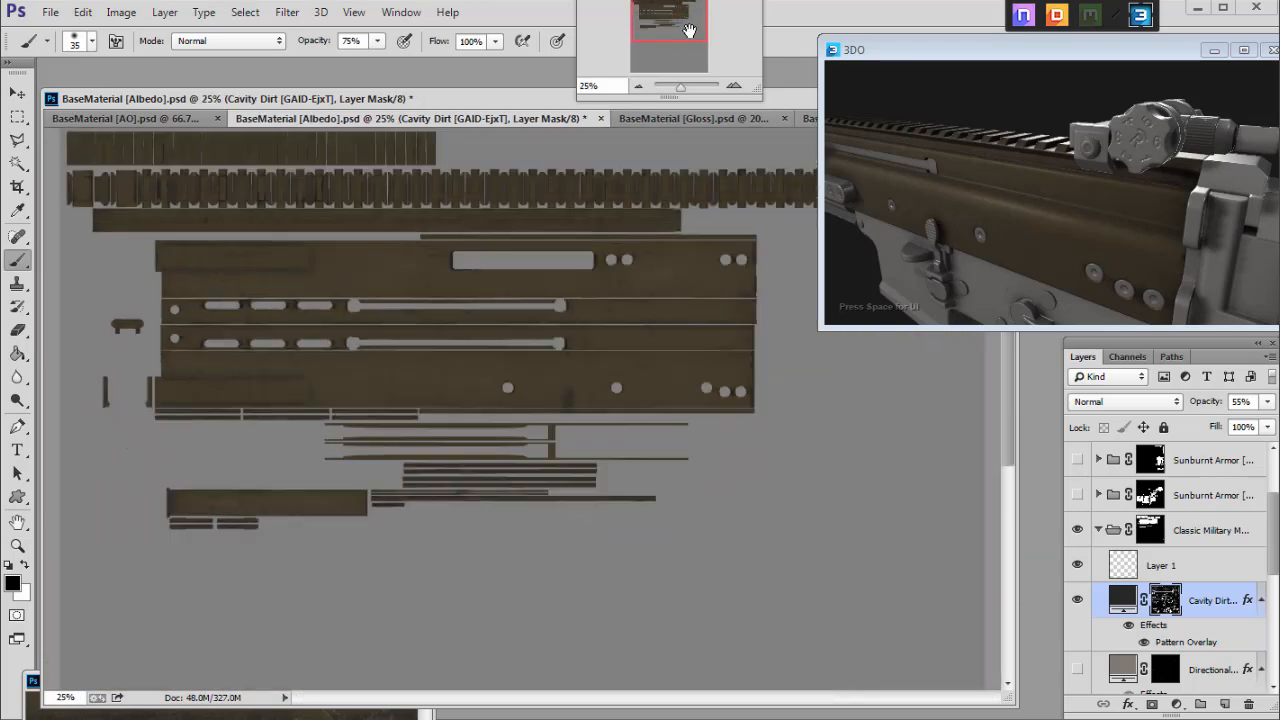
{"action": "key", "text": "ctrl+s"}
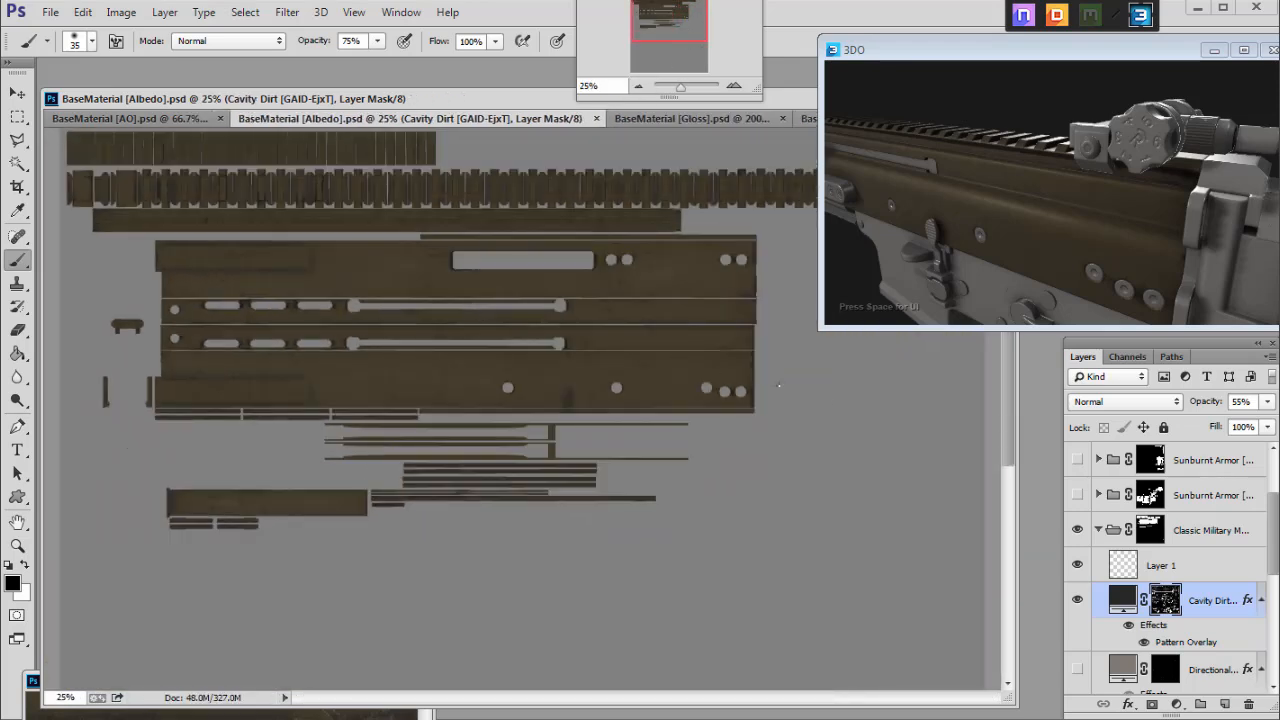
Collapse the Classic Military Metal group, make the Black Gun Metal group visible and select it.
{"action": "left_click", "coordinate": [1098, 530]}
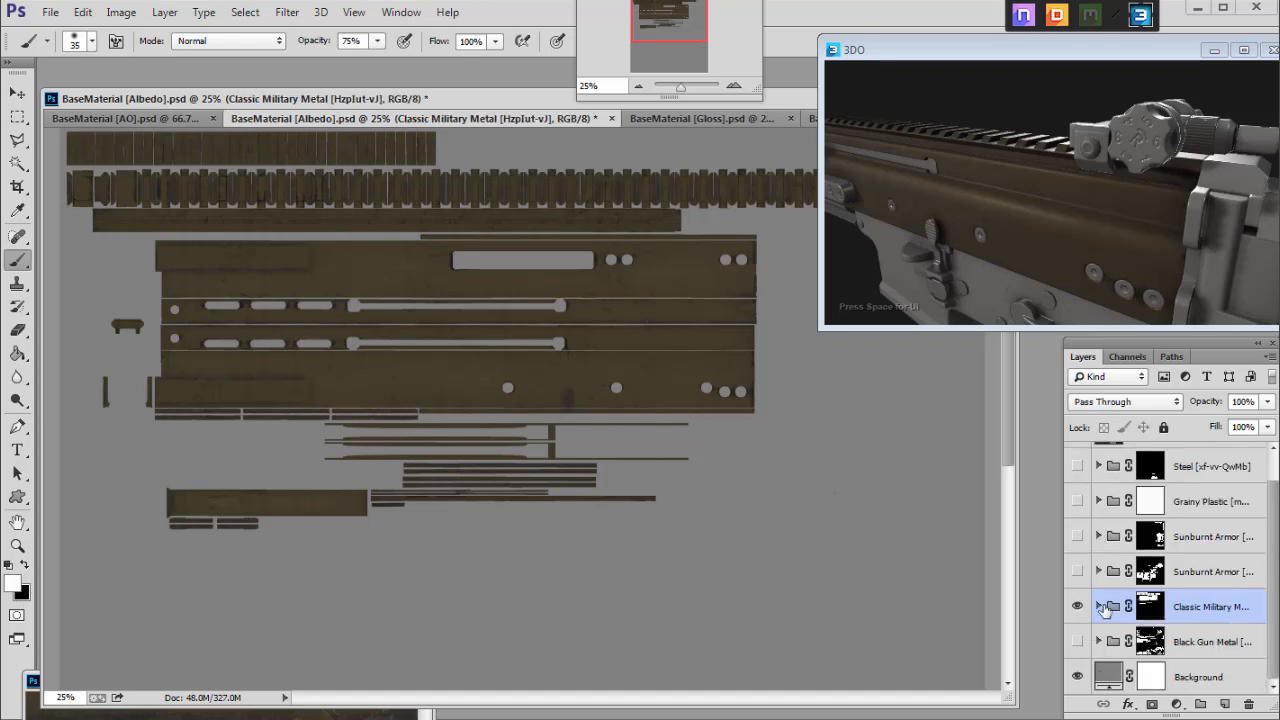
{"action": "scroll", "coordinate": [1104, 609], "scroll_direction": "up", "scroll_amount": 1}
{"action": "left_click", "coordinate": [1216, 603]}
{"action": "scroll", "coordinate": [1082, 610], "scroll_direction": "down", "scroll_amount": 1}
{"action": "left_click", "coordinate": [1077, 641]}
{"action": "left_click", "coordinate": [1077, 641]}
{"action": "left_click", "coordinate": [1077, 641]}
{"action": "left_click", "coordinate": [1176, 641]}
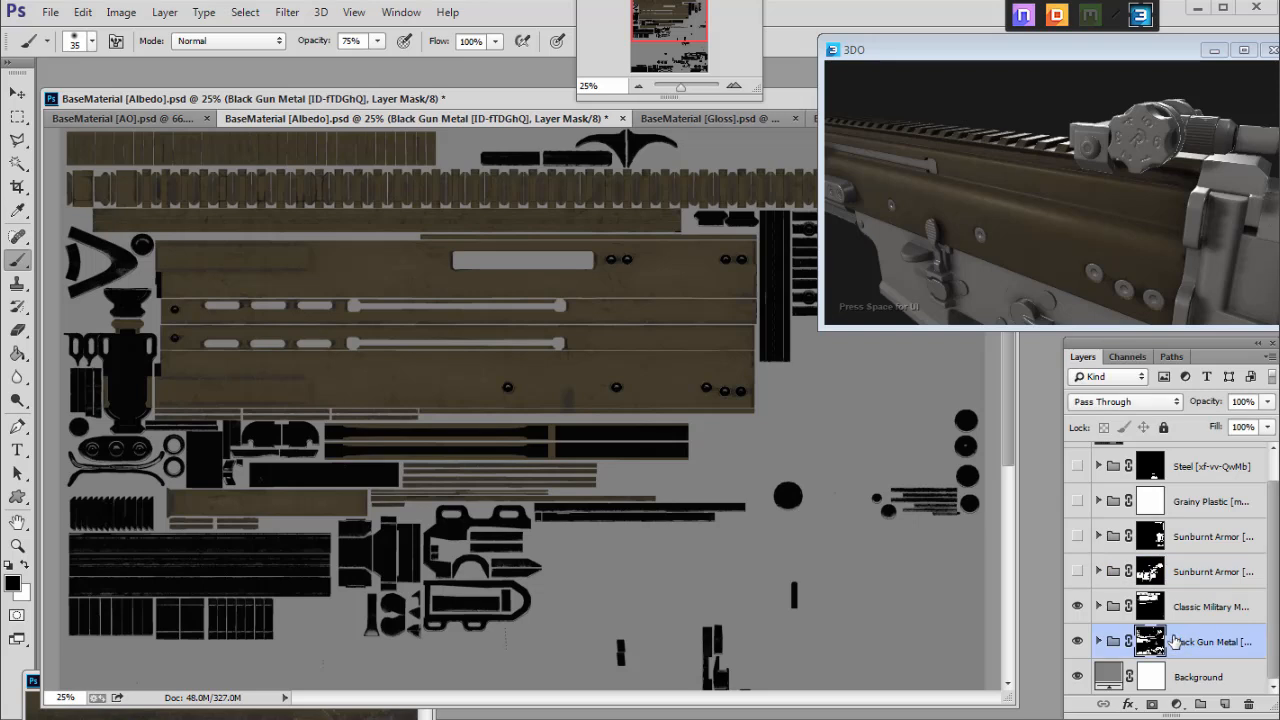
Expand the Black Gun Metal group, compare its Dusty Metal layer on and off, and hide the Parkerized layer.
{"action": "left_click", "coordinate": [1098, 641]}
{"action": "scroll", "coordinate": [1080, 615], "scroll_direction": "down", "scroll_amount": 2}
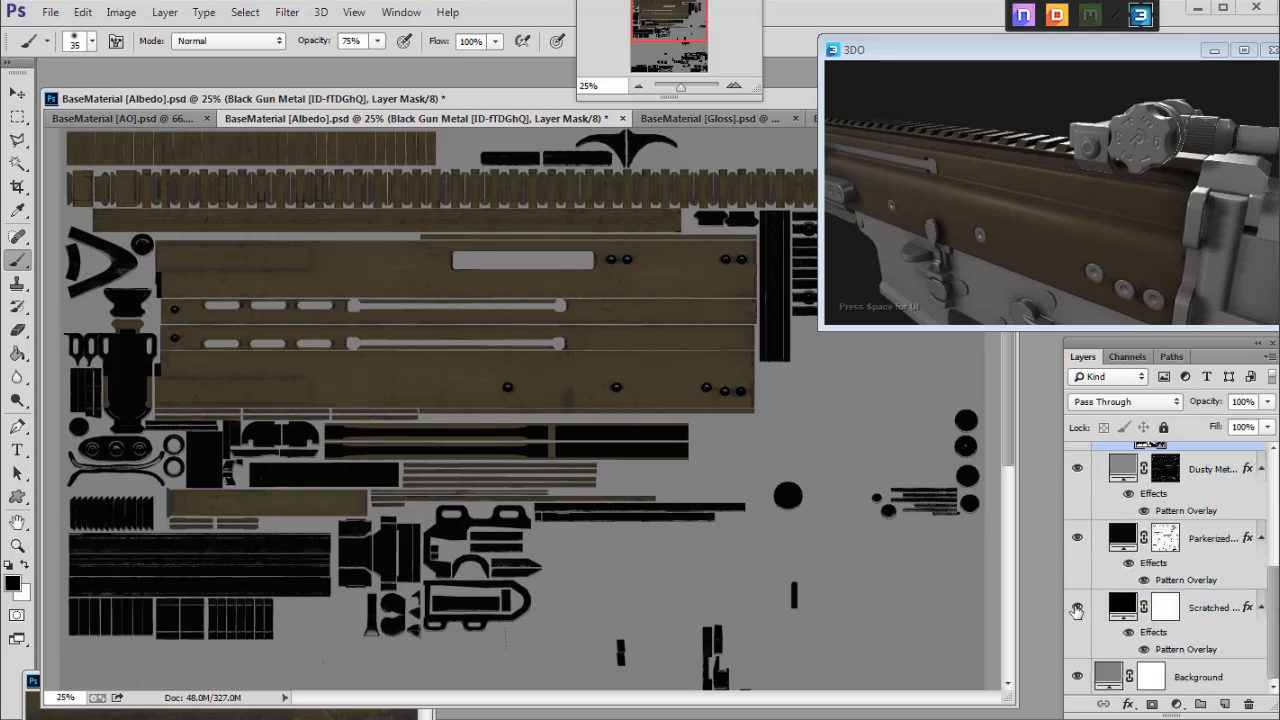
{"action": "left_click", "coordinate": [734, 86]}
{"action": "left_click", "coordinate": [734, 86]}
{"action": "left_click_drag", "start_coordinate": [668, 23], "coordinate": [628, 42]}
{"action": "left_click", "coordinate": [734, 86]}
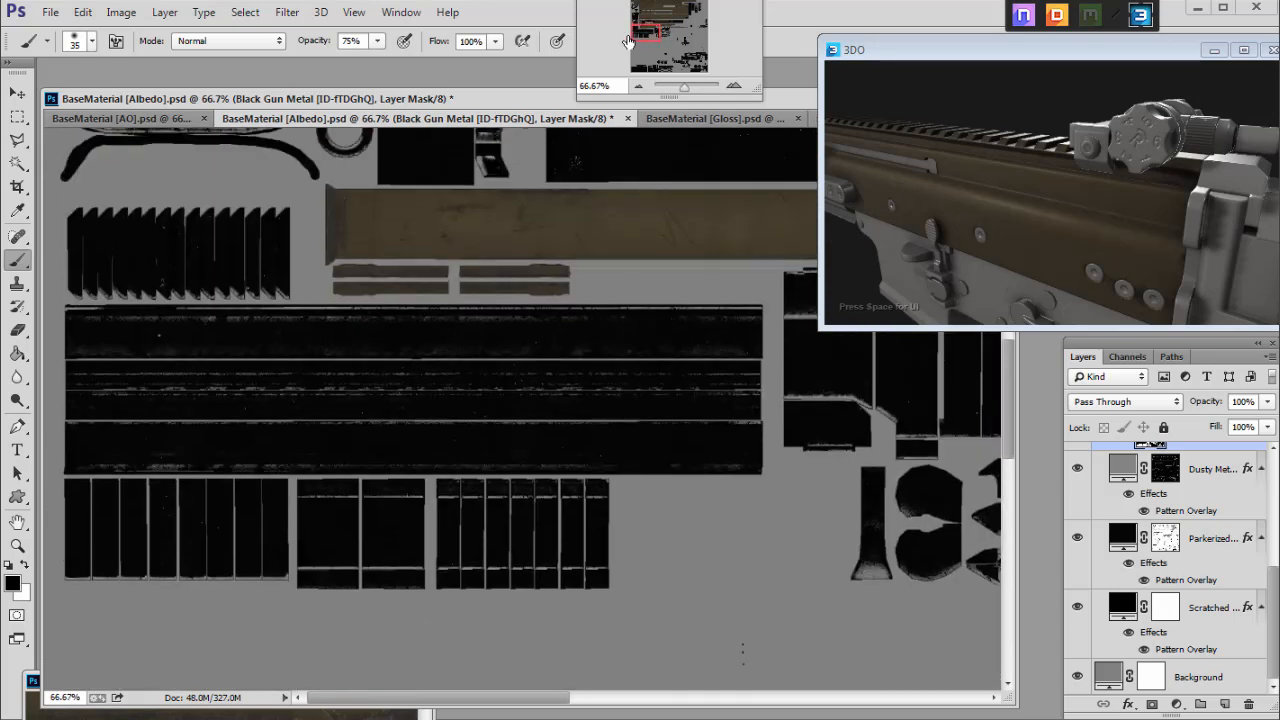
{"action": "scroll", "coordinate": [1080, 480], "scroll_direction": "up", "scroll_amount": 1}
{"action": "left_click", "coordinate": [1078, 505]}
{"action": "left_click", "coordinate": [1078, 505]}
{"action": "left_click", "coordinate": [1078, 505]}
{"action": "left_click", "coordinate": [1078, 505]}
{"action": "left_click", "coordinate": [1078, 573]}
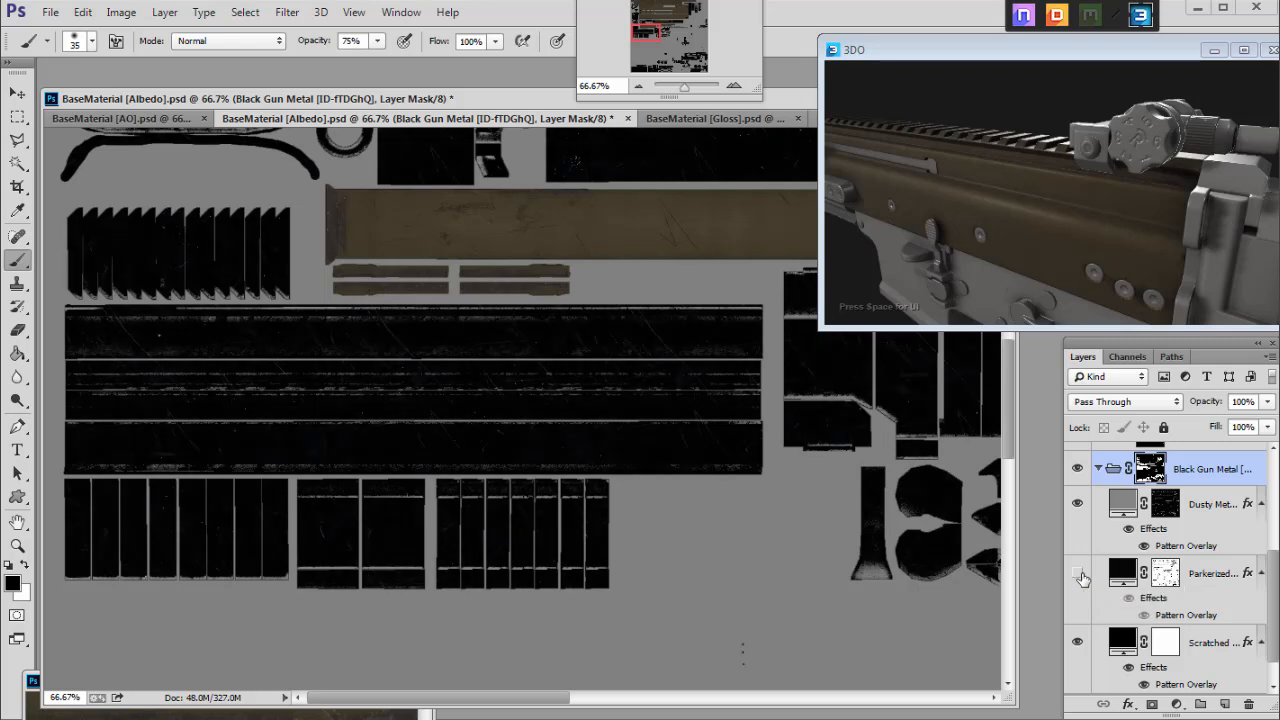
Compare the Scratched Metal layer on and off and lighten its fill colour from pure black to a very dark grey.
{"action": "left_click", "coordinate": [1078, 643]}
{"action": "left_click", "coordinate": [1078, 643]}
{"action": "left_click", "coordinate": [1078, 643]}
{"action": "left_click", "coordinate": [1078, 643]}
{"action": "double_click", "coordinate": [1122, 643]}
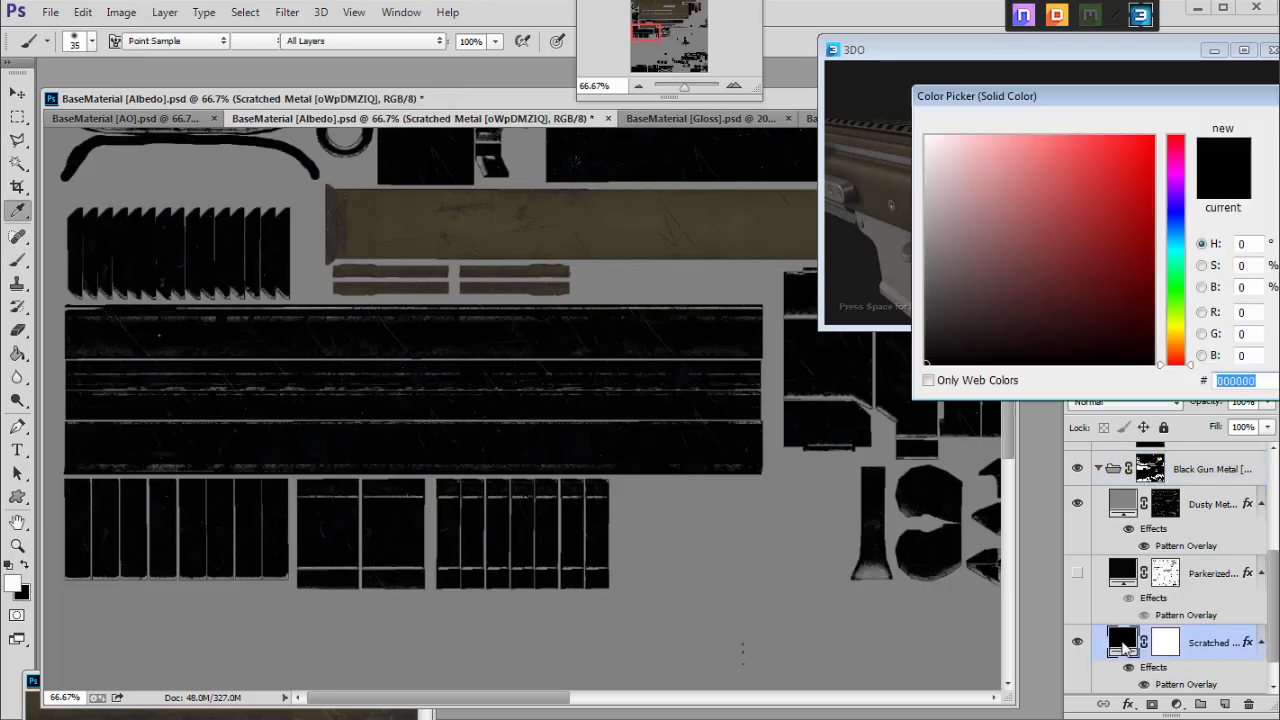
{"action": "left_click_drag", "start_coordinate": [921, 357], "coordinate": [925, 355]}
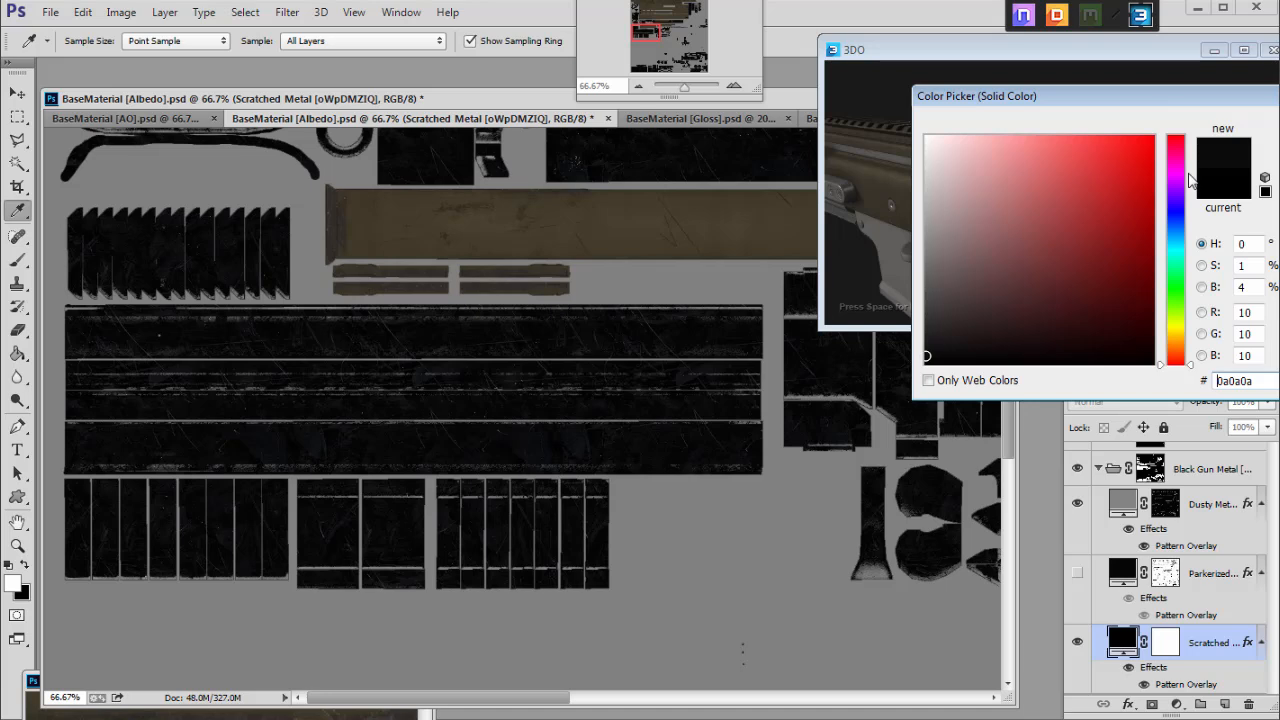
{"action": "left_click", "coordinate": [923, 354]}
{"action": "left_click", "coordinate": [1279, 133]}
Lighten the Parkerized Steel layer's fill to a very dark grey, make the layer visible again and compare it on and off.
{"action": "double_click", "coordinate": [1120, 573]}
{"action": "left_click", "coordinate": [926, 353]}
{"action": "left_click", "coordinate": [926, 351]}
{"action": "mouse_move", "coordinate": [926, 351]}
{"action": "left_mouse_down"}
{"action": "mouse_move", "coordinate": [928, 332]}
{"action": "mouse_move", "coordinate": [926, 350]}
{"action": "left_mouse_up"}
{"action": "key", "text": "Return"}
{"action": "left_click", "coordinate": [1079, 570]}
{"action": "left_click", "coordinate": [1079, 569]}
{"action": "left_click", "coordinate": [1080, 567]}
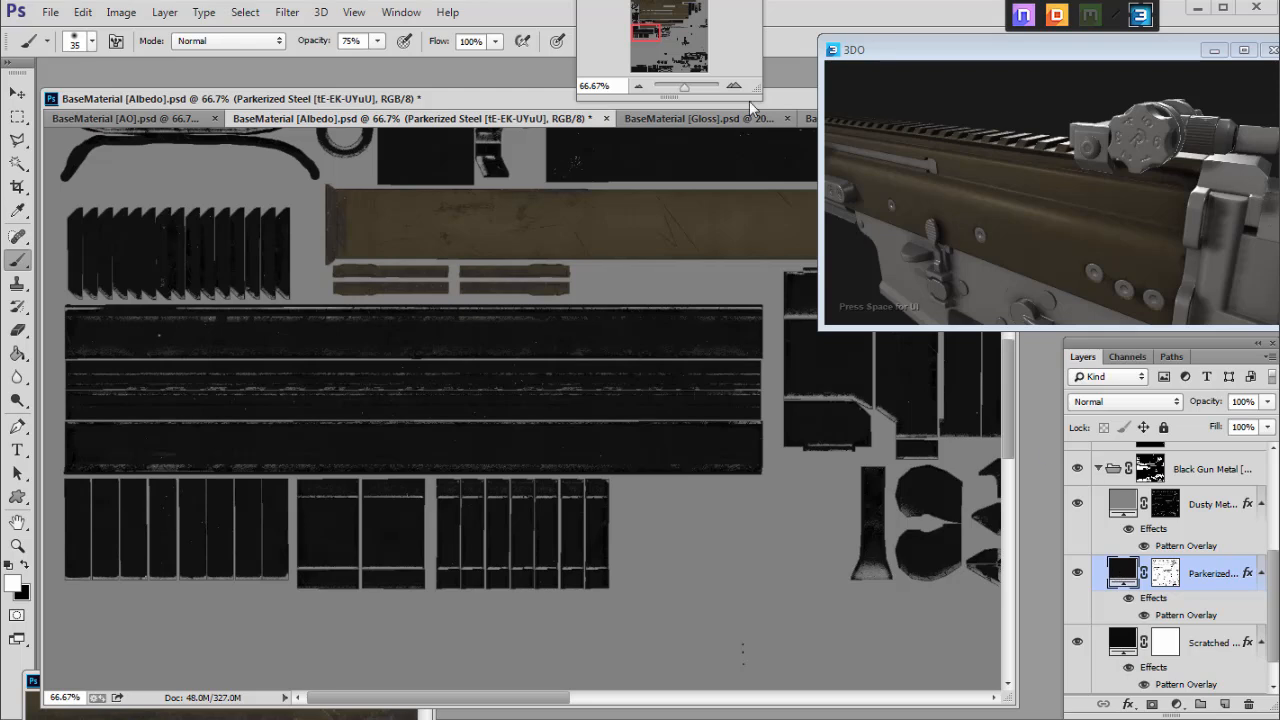
Set the Parkerized Steel layer's fill colour to #141414.
{"action": "left_click", "coordinate": [733, 85]}
{"action": "double_click", "coordinate": [1120, 573]}
{"action": "left_click", "coordinate": [931, 345]}
{"action": "left_click_drag", "start_coordinate": [931, 345], "coordinate": [924, 357]}
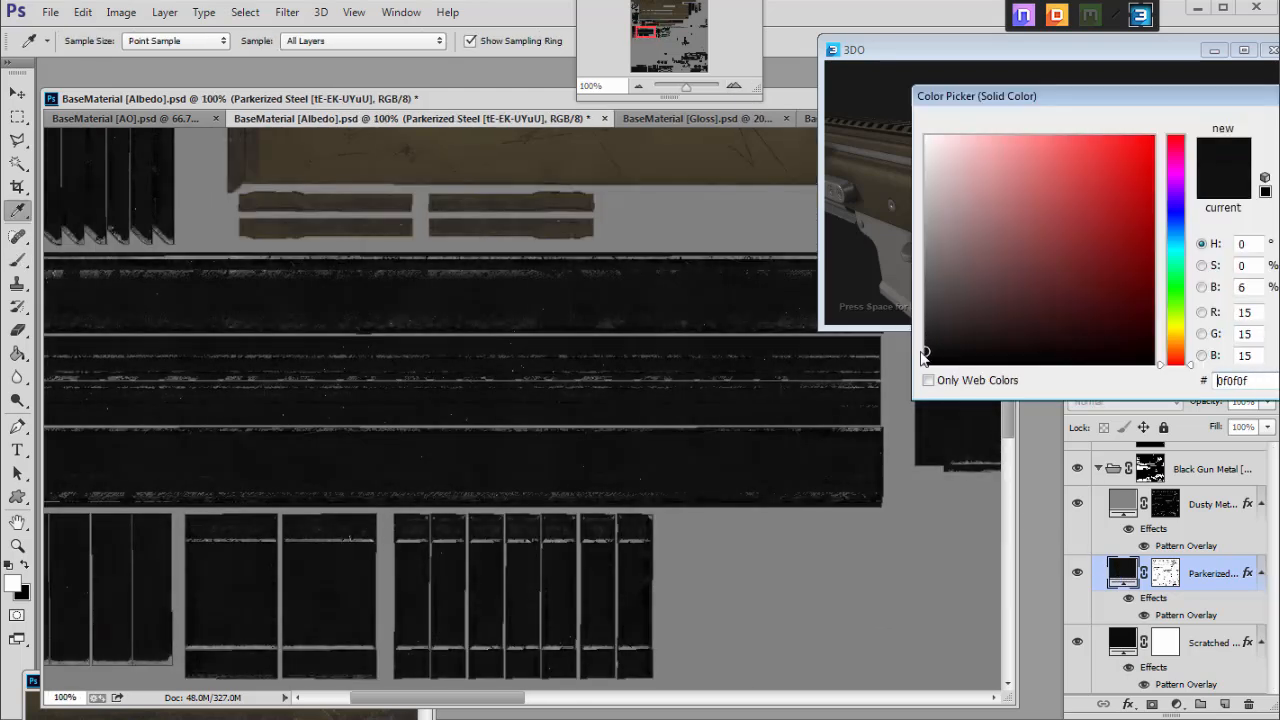
{"action": "left_click", "coordinate": [924, 347]}
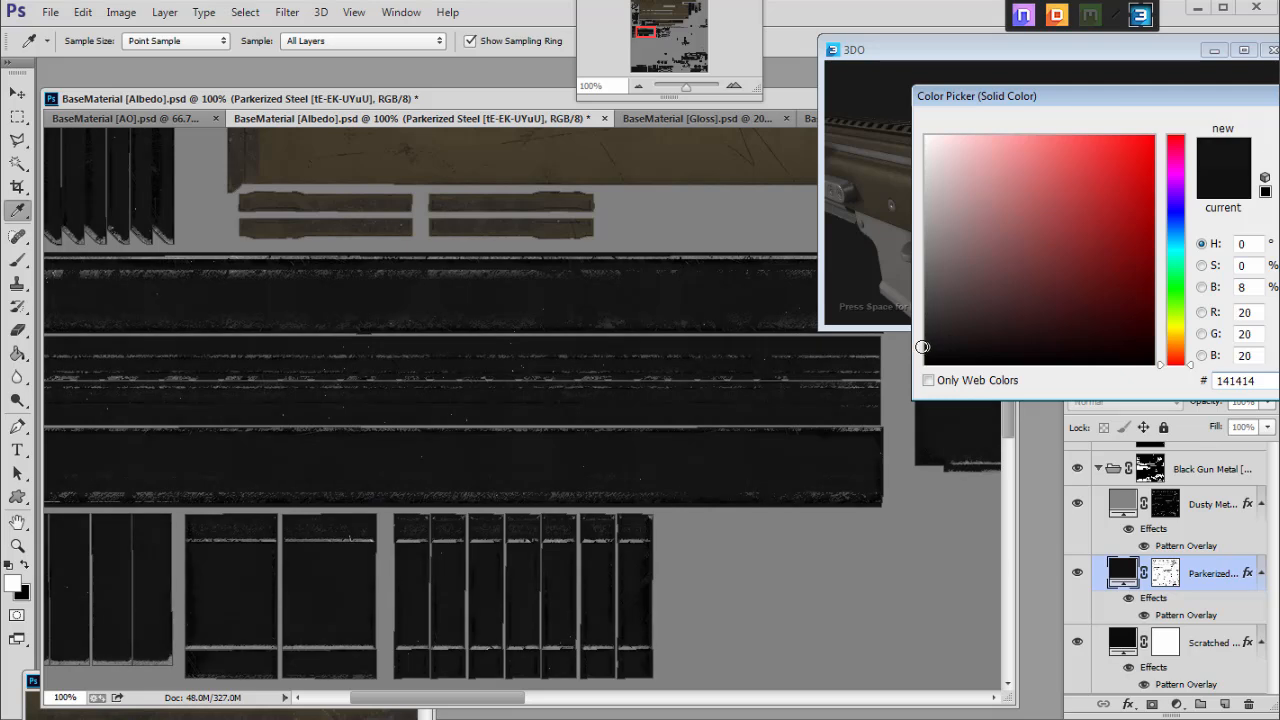
{"action": "key", "text": "Return"}
Set the Scratched Metal layer's fill colour to #121212.
{"action": "double_click", "coordinate": [1122, 642]}
{"action": "left_click", "coordinate": [922, 348]}
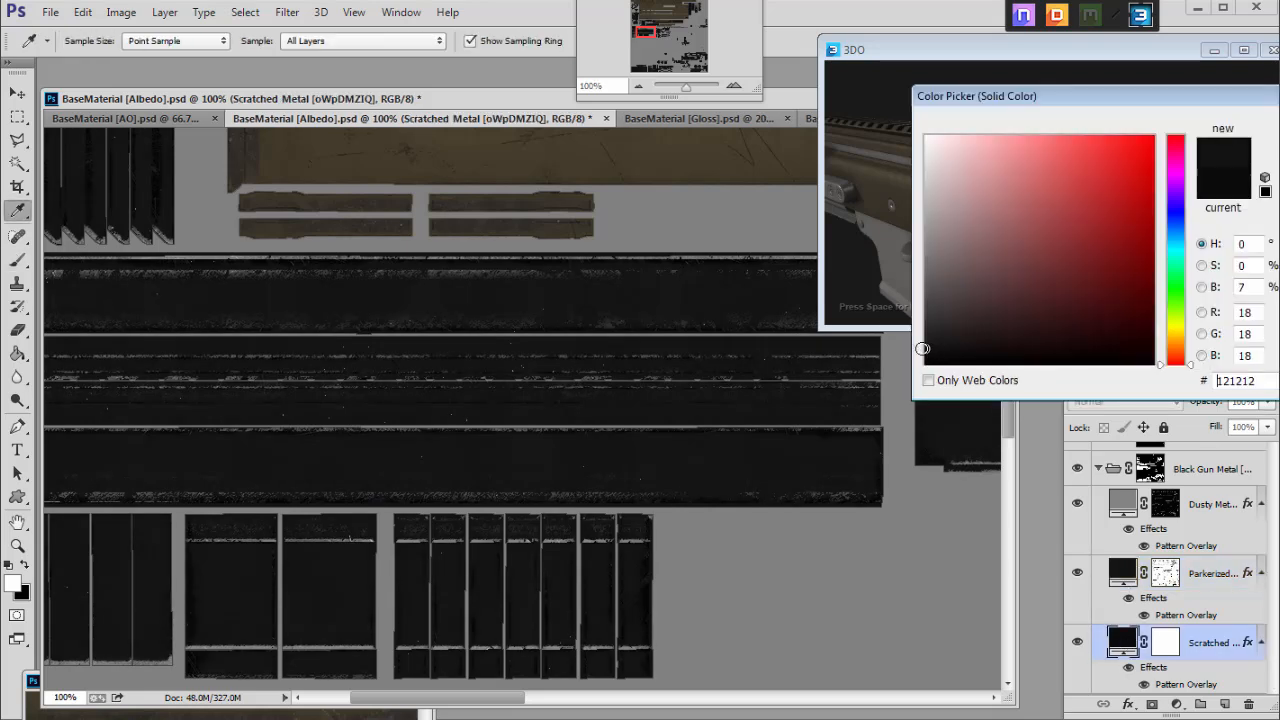
{"action": "key", "text": "Return"}
Select the Dusty Metal mask for work on the three-bolt plate and choose the thin tapered 63 px brush preset.
{"action": "mouse_move", "coordinate": [645, 34]}
{"action": "left_mouse_down"}
{"action": "mouse_move", "coordinate": [680, 22]}
{"action": "mouse_move", "coordinate": [660, 34]}
{"action": "mouse_move", "coordinate": [641, 22]}
{"action": "left_mouse_up"}
{"action": "left_click", "coordinate": [734, 85]}
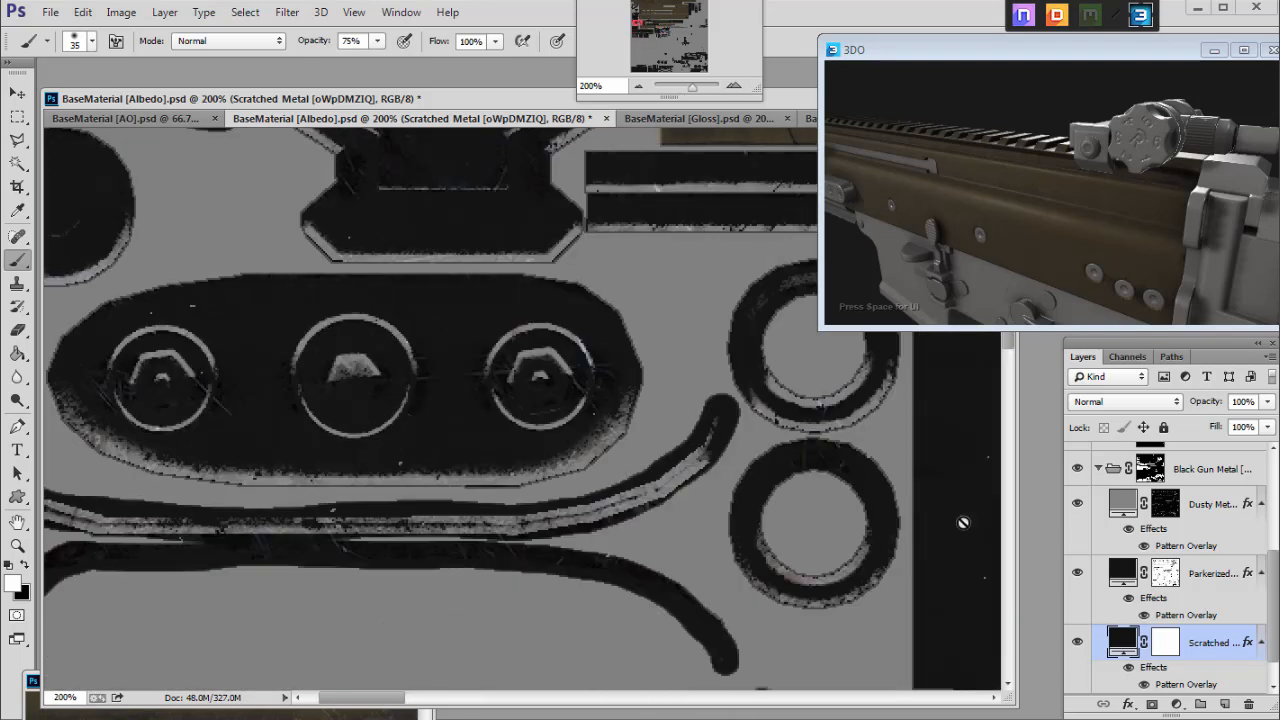
{"action": "left_click", "coordinate": [1165, 573]}
{"action": "left_click", "coordinate": [1165, 503]}
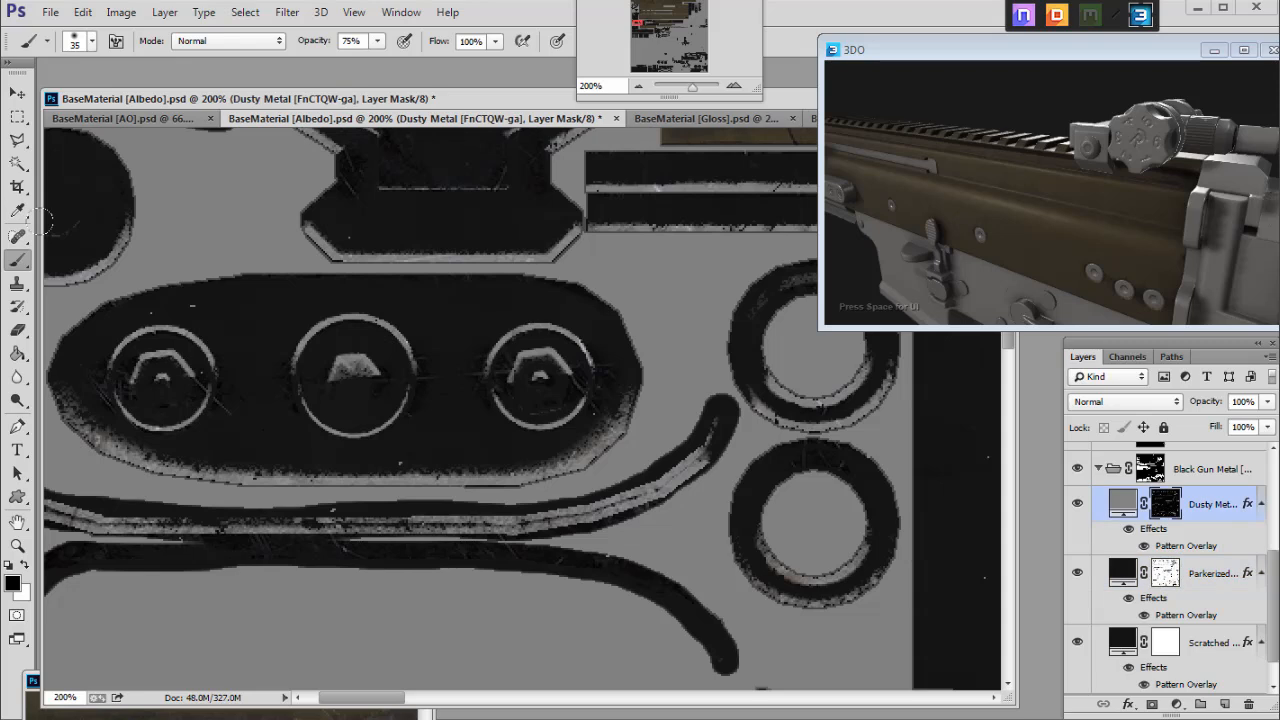
{"action": "left_click", "coordinate": [116, 41]}
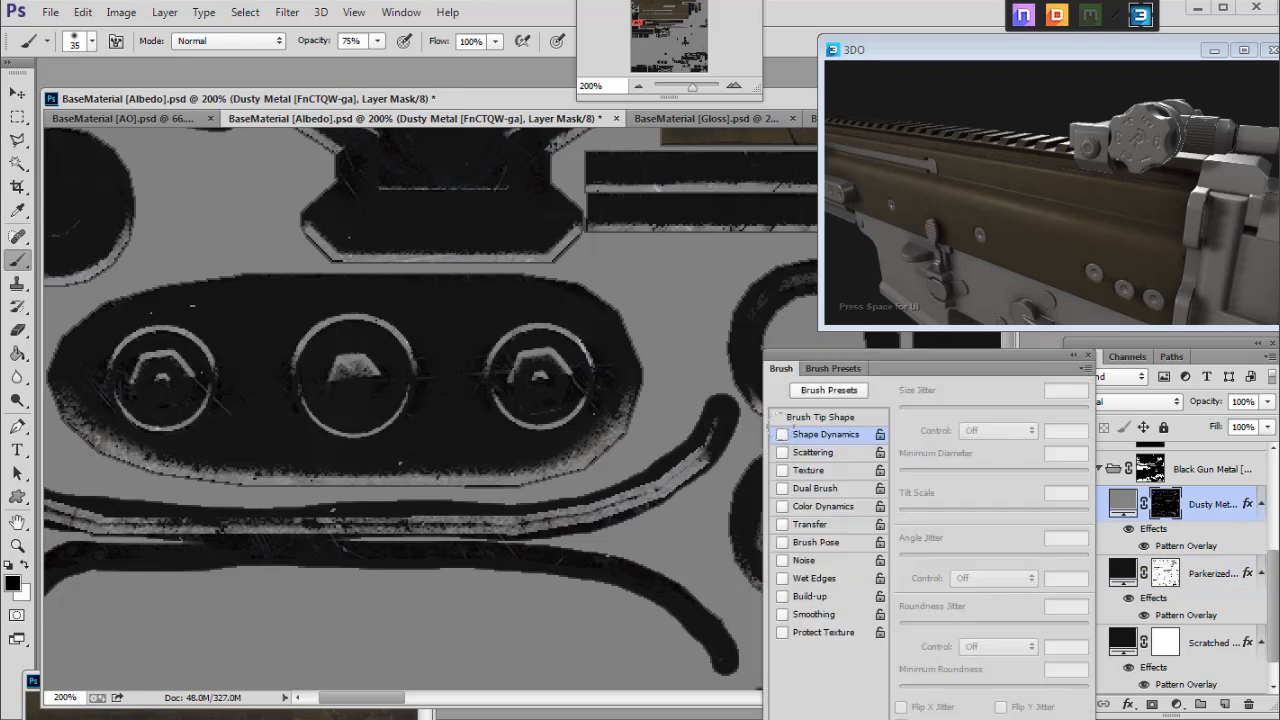
{"action": "left_click", "coordinate": [833, 368]}
{"action": "scroll", "coordinate": [1083, 560], "scroll_direction": "down", "scroll_amount": 10}
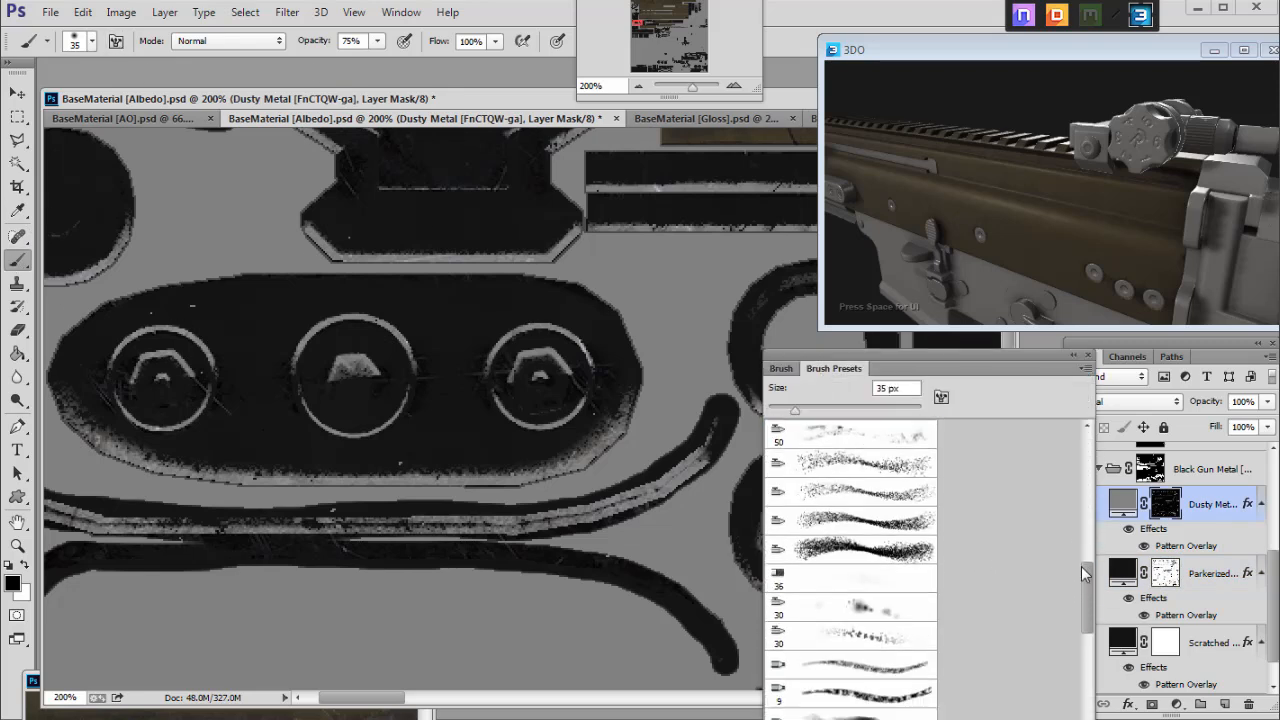
{"action": "left_click_drag", "start_coordinate": [1074, 624], "coordinate": [1068, 445]}
{"action": "scroll", "coordinate": [1050, 595], "scroll_direction": "down", "scroll_amount": 8}
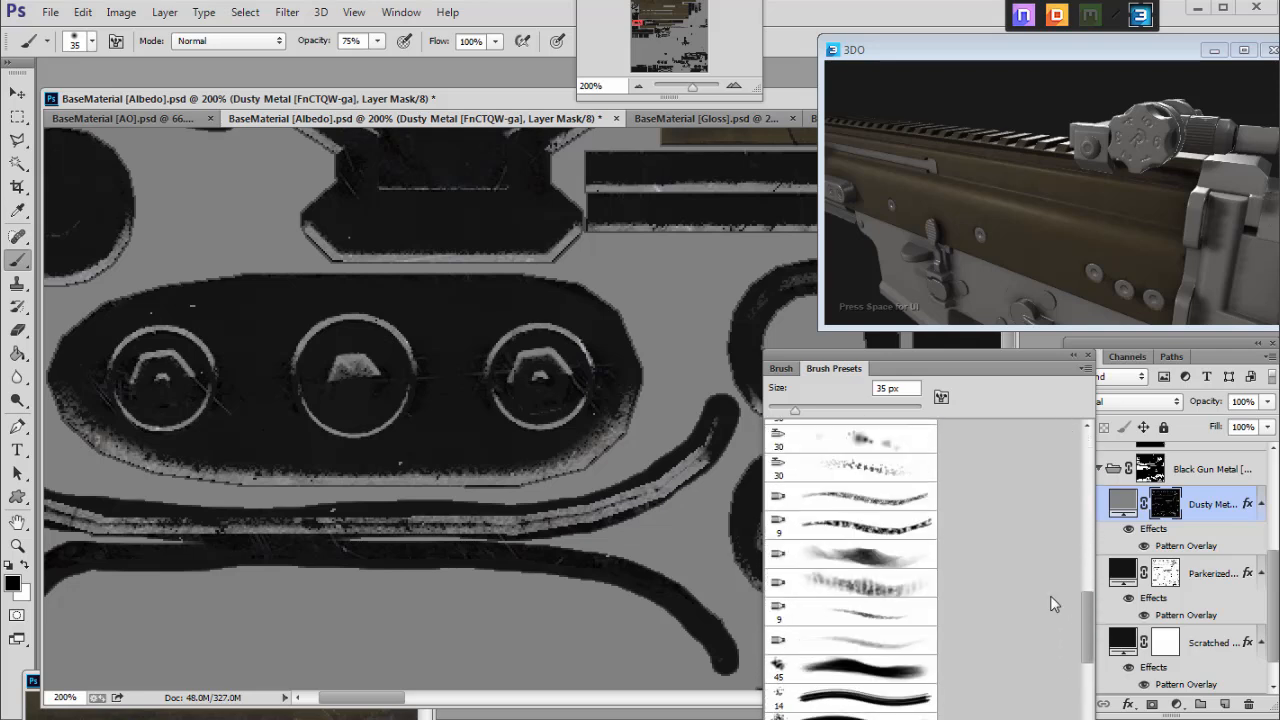
{"action": "scroll", "coordinate": [1050, 595], "scroll_direction": "down", "scroll_amount": 3}
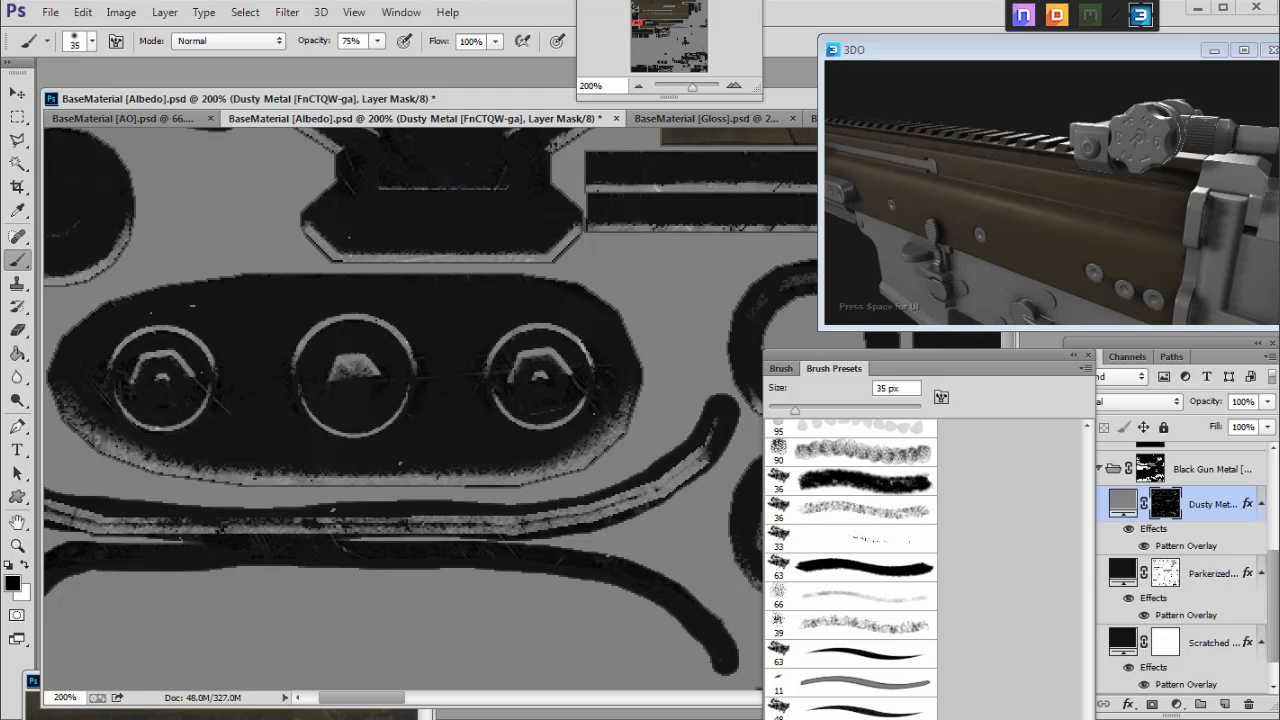
{"action": "left_click", "coordinate": [834, 652]}
Set up the brush for white paint at 7 px and 100% opacity.
{"action": "key", "text": "bracketleft"}
{"action": "key", "text": "bracketleft"}
{"action": "key", "text": "bracketleft"}
{"action": "key", "text": "bracketleft"}
{"action": "key", "text": "bracketleft"}
{"action": "key", "text": "bracketleft"}
{"action": "left_click", "coordinate": [1101, 355]}
{"action": "key", "text": "bracketleft"}
{"action": "key", "text": "bracketleft"}
{"action": "key", "text": "bracketleft"}
{"action": "key", "text": "bracketleft"}
{"action": "key", "text": "bracketleft"}
{"action": "key", "text": "bracketleft"}
{"action": "key", "text": "bracketleft"}
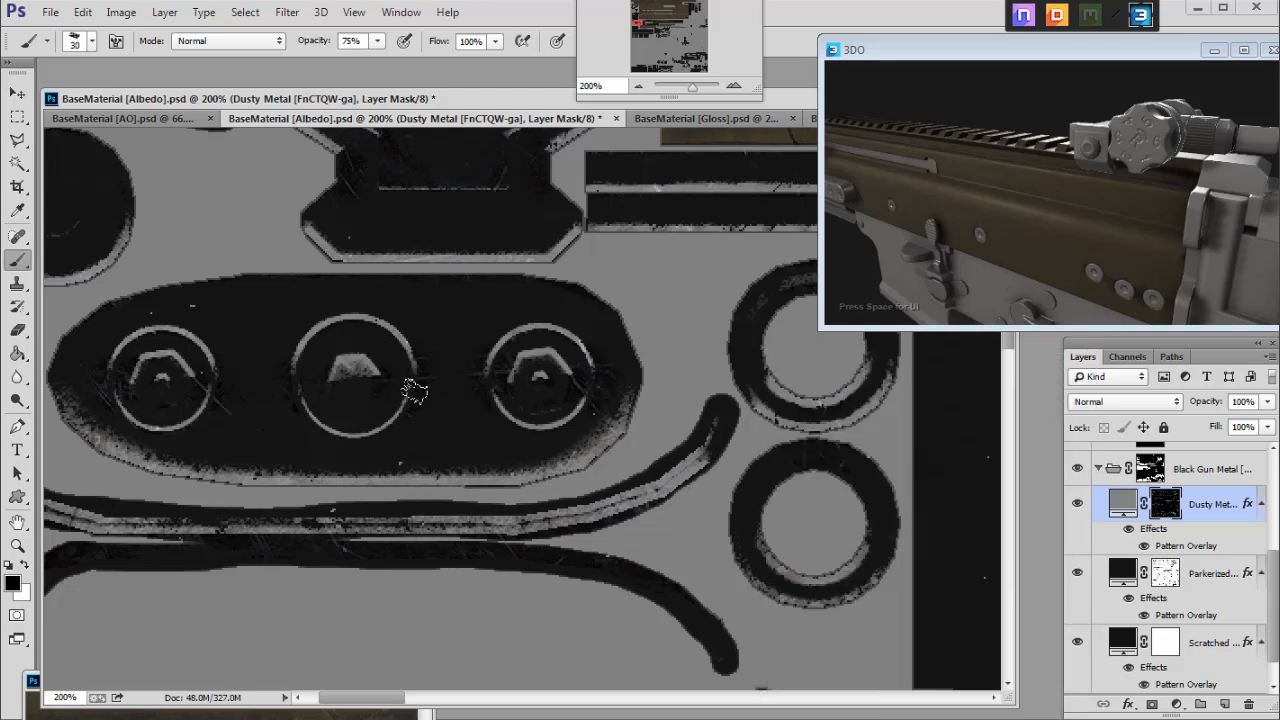
{"action": "key", "text": "x"}
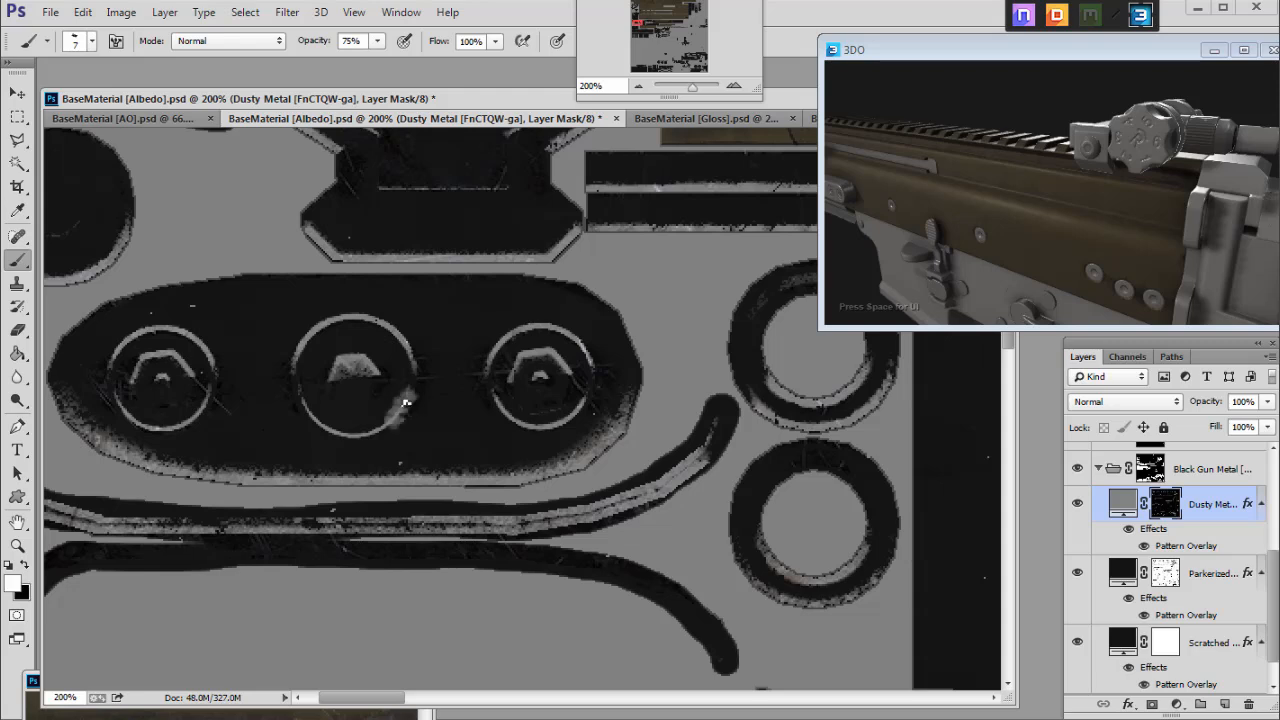
{"action": "left_click_drag", "start_coordinate": [372, 44], "coordinate": [414, 98]}
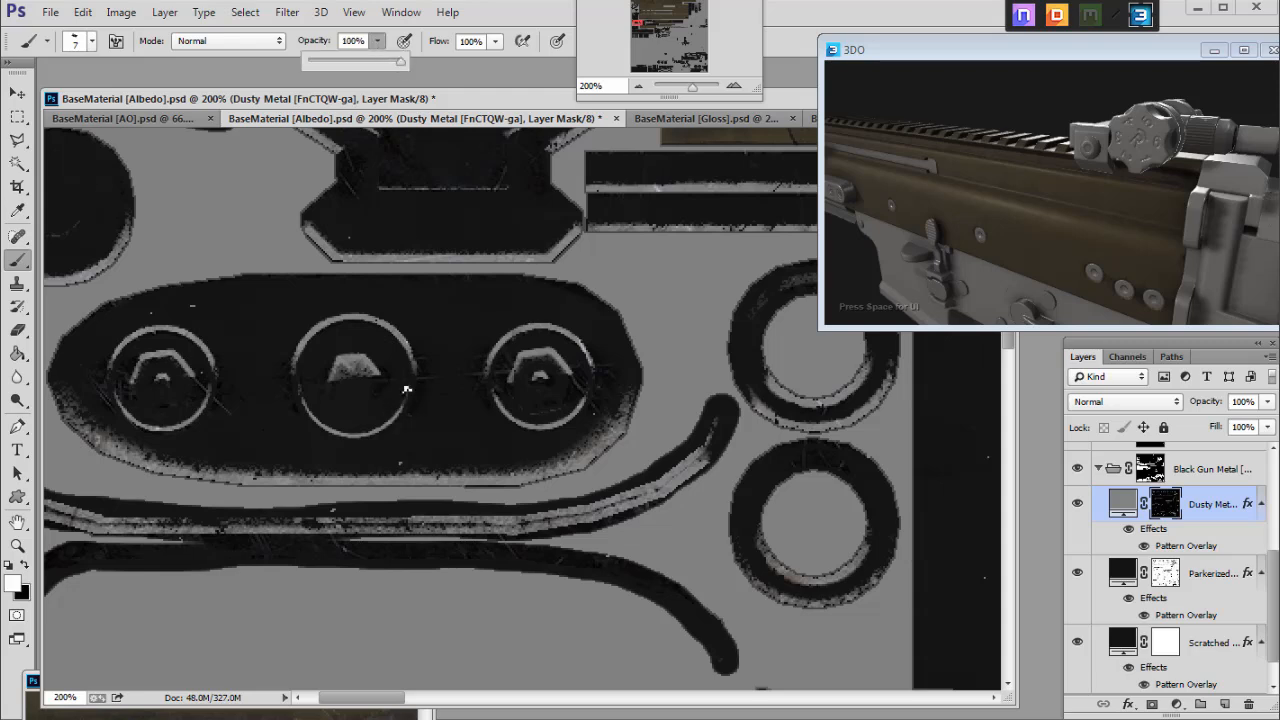
Enable Shape Dynamics for a 5 px brush, set Scatter to 0%, and undo a test stroke on the middle bolt's ring.
{"action": "left_click", "coordinate": [116, 41]}
{"action": "left_click", "coordinate": [783, 435]}
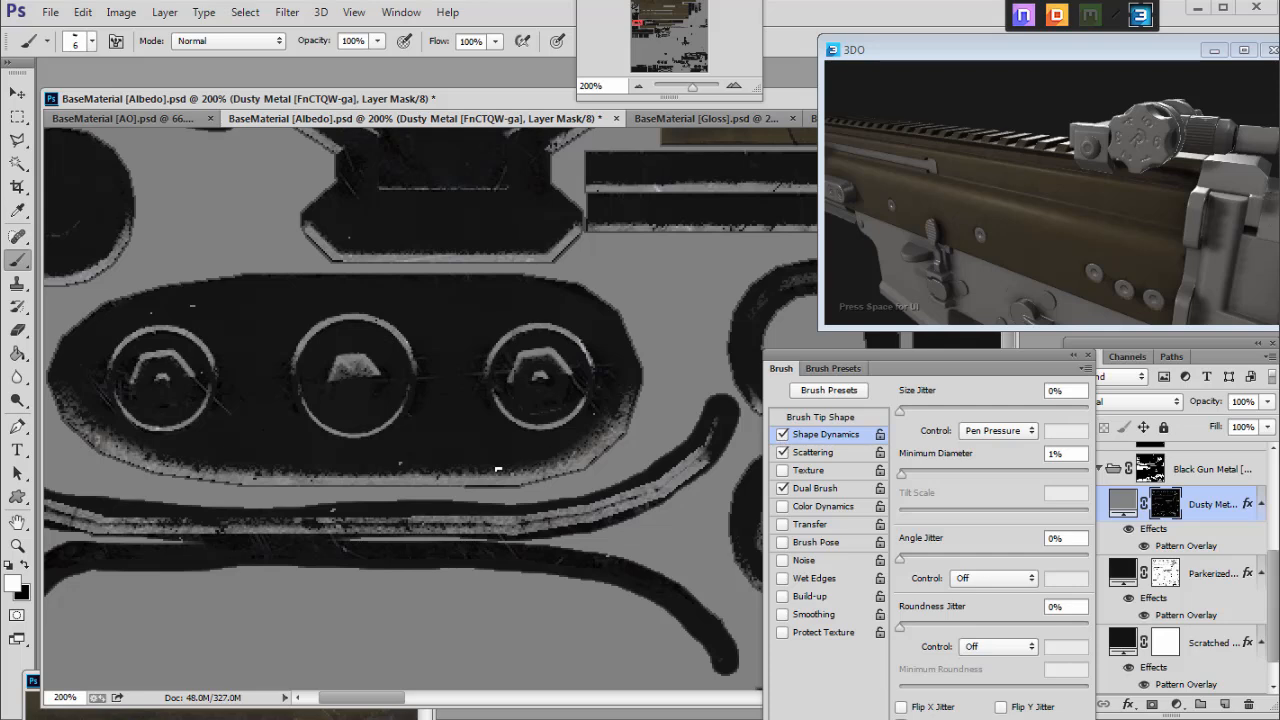
{"action": "key", "text": "bracketleft"}
{"action": "left_click", "coordinate": [812, 452]}
{"action": "left_click_drag", "start_coordinate": [921, 411], "coordinate": [899, 413]}
{"action": "left_click_drag", "start_coordinate": [391, 429], "coordinate": [409, 390]}
{"action": "key", "text": "ctrl+z"}
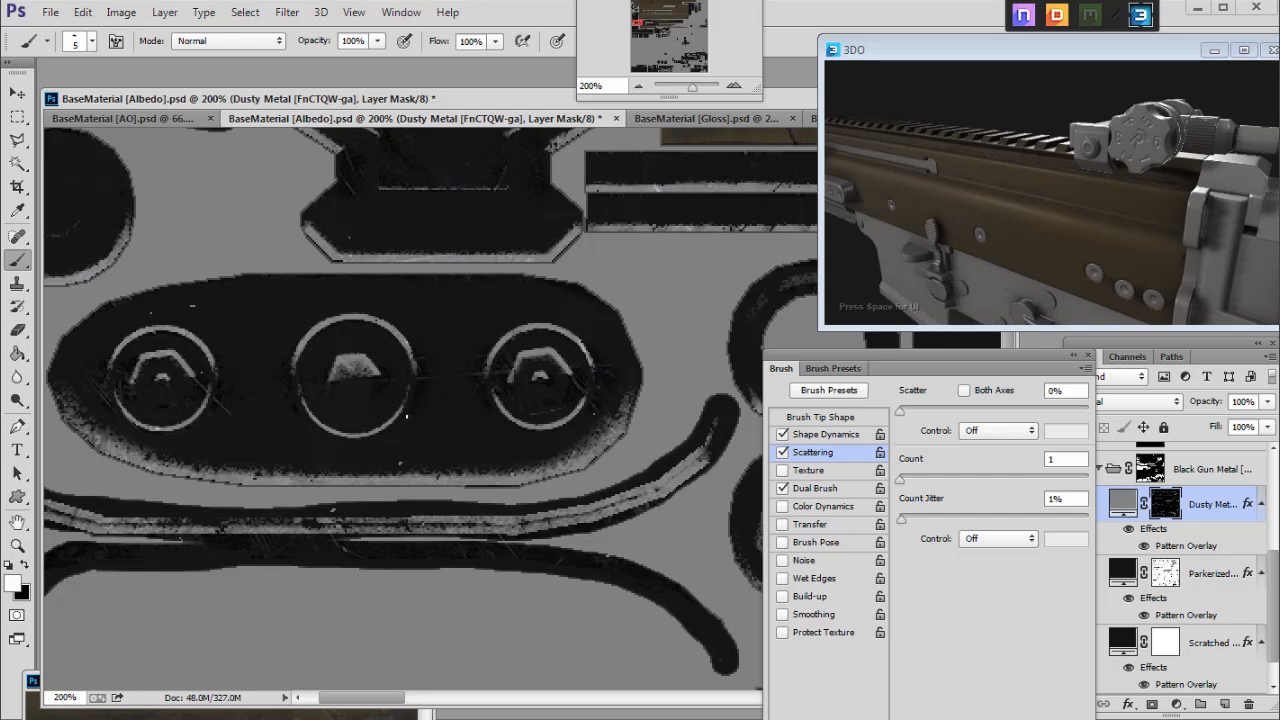
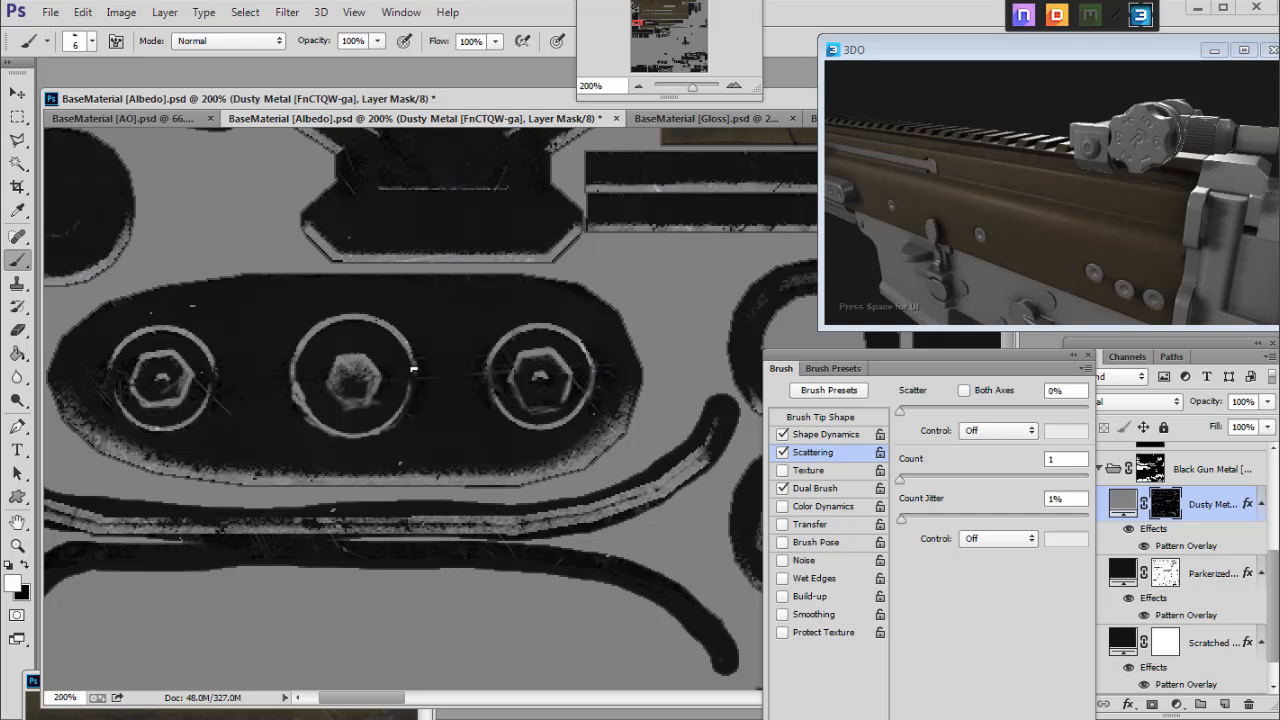
Paint white scratches on the Dusty Metal mask around the left and middle bolts, plus a long streak above the right bolt.
{"action": "key", "text": "x"}
{"action": "key", "text": "x"}
{"action": "left_click_drag", "start_coordinate": [246, 349], "coordinate": [212, 390]}
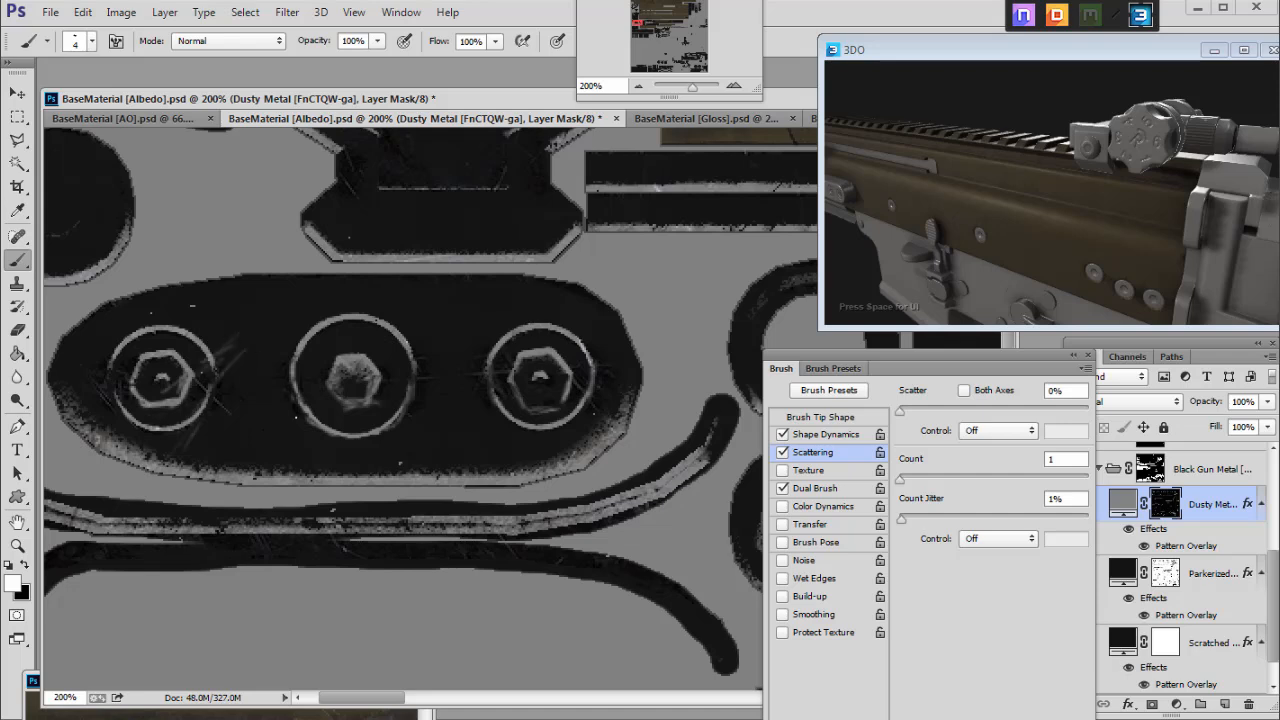
{"action": "left_click_drag", "start_coordinate": [298, 348], "coordinate": [272, 405]}
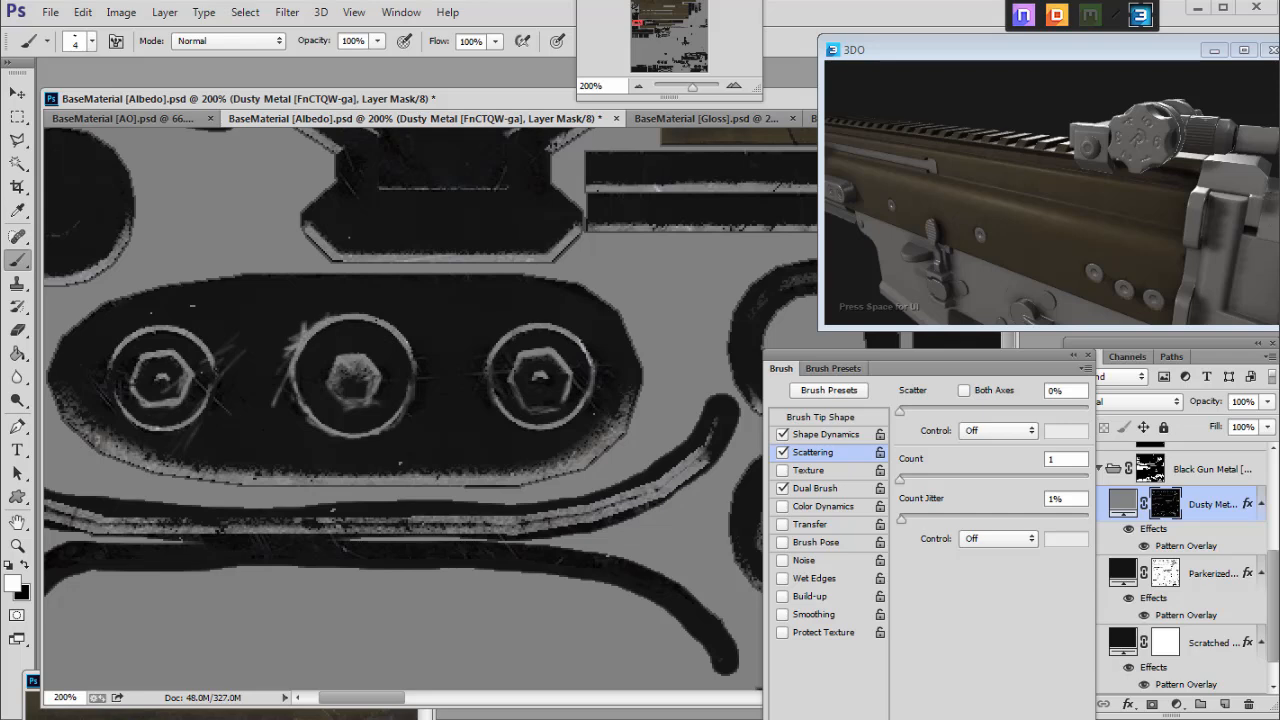
{"action": "key", "text": "x"}
{"action": "key", "text": "x"}
{"action": "left_click_drag", "start_coordinate": [419, 392], "coordinate": [410, 358]}
{"action": "left_click_drag", "start_coordinate": [356, 339], "coordinate": [512, 291]}
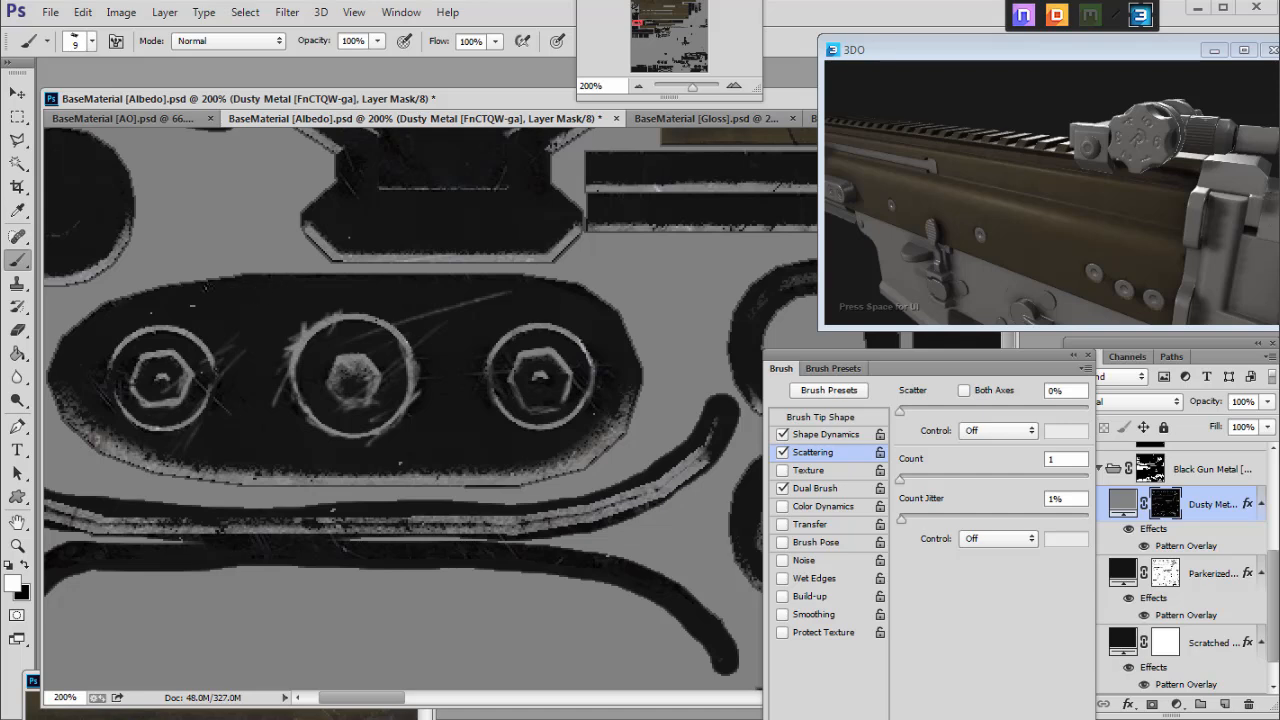
Paint a long white streak along the bolt plate's upper edge at 53% opacity, and set the brush to 7 px black at 18% for softening.
{"action": "key", "text": "5"}
{"action": "key", "text": "3"}
{"action": "left_click_drag", "start_coordinate": [414, 287], "coordinate": [190, 299]}
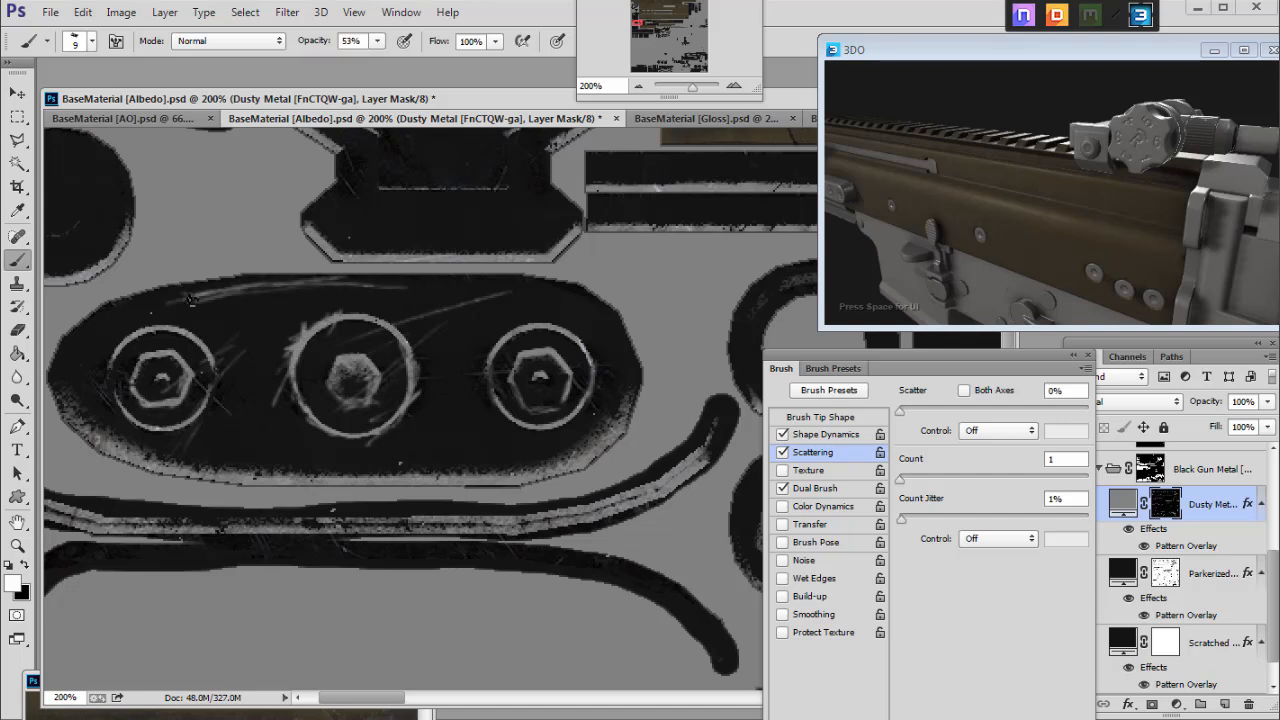
{"action": "left_click_drag", "start_coordinate": [377, 41], "coordinate": [342, 61]}
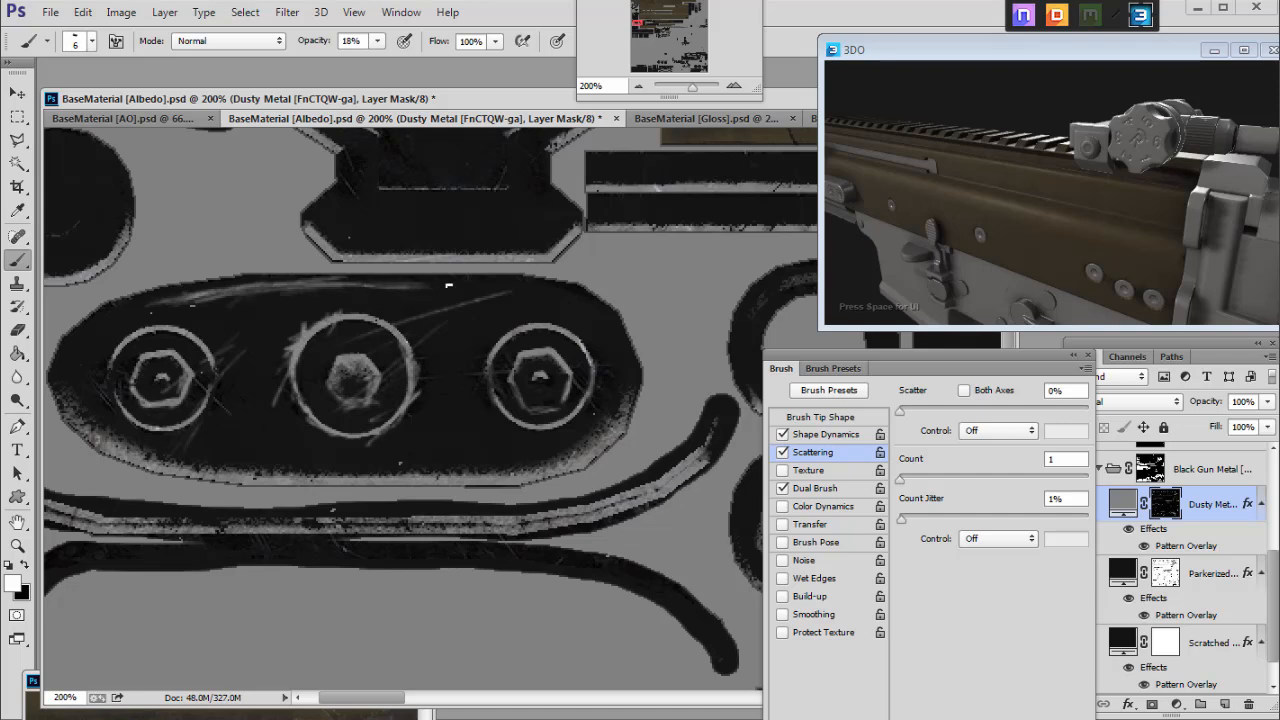
{"action": "key", "text": "bracketright"}
{"action": "key", "text": "x"}
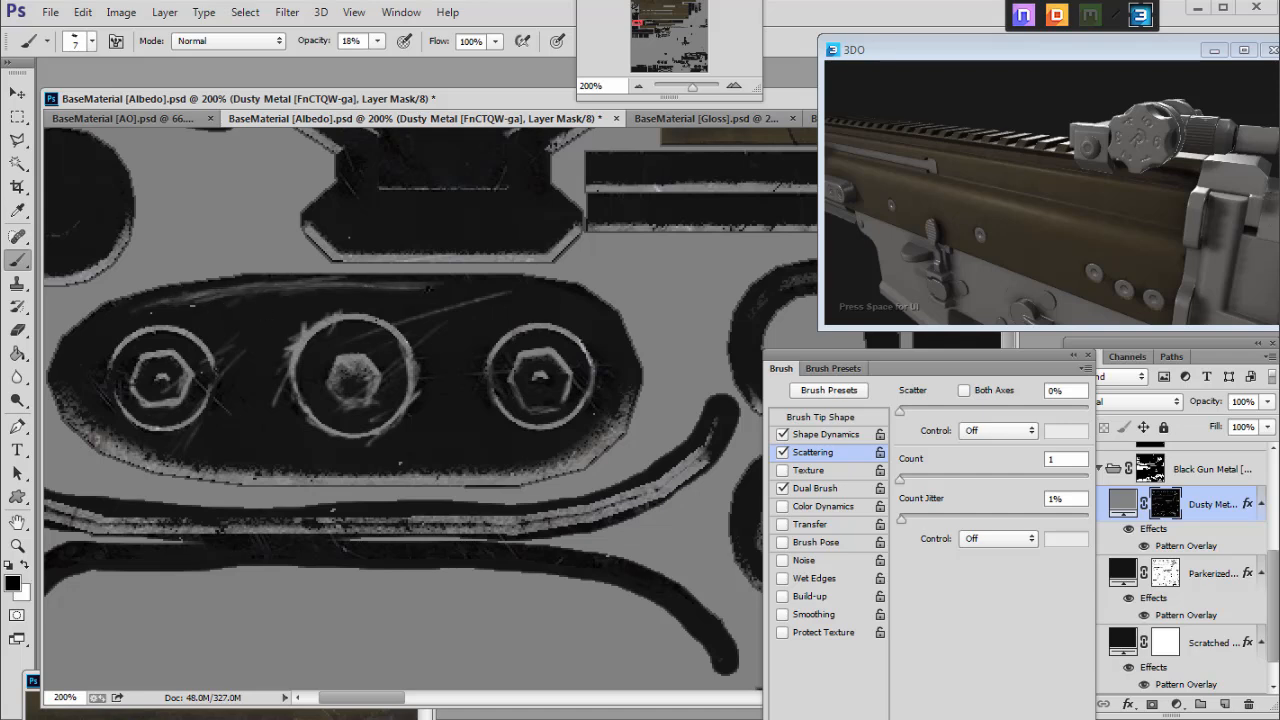
Paint white wear at 76% opacity on the rim and head of the rightmost of the three screws on the brown panel.
{"action": "left_click_drag", "start_coordinate": [665, 58], "coordinate": [686, 17]}
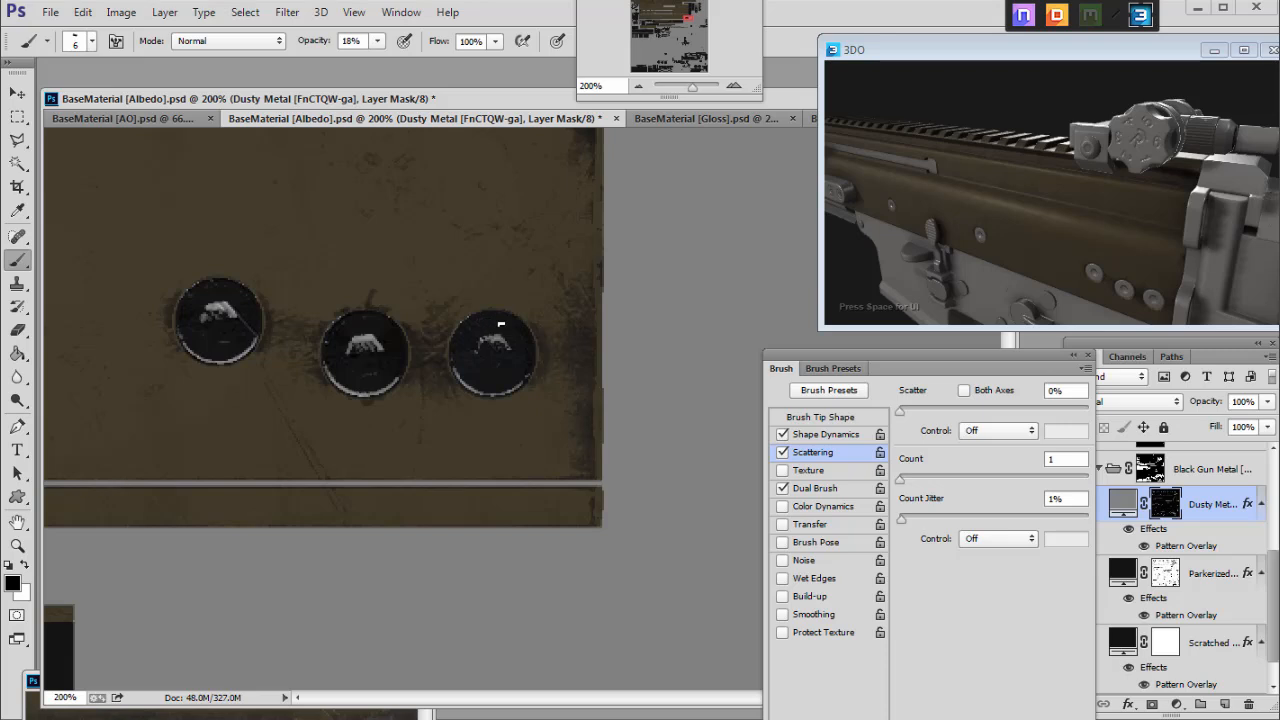
{"action": "key", "text": "x"}
{"action": "left_click", "coordinate": [377, 43]}
{"action": "left_click_drag", "start_coordinate": [376, 60], "coordinate": [433, 60]}
{"action": "left_click", "coordinate": [477, 321]}
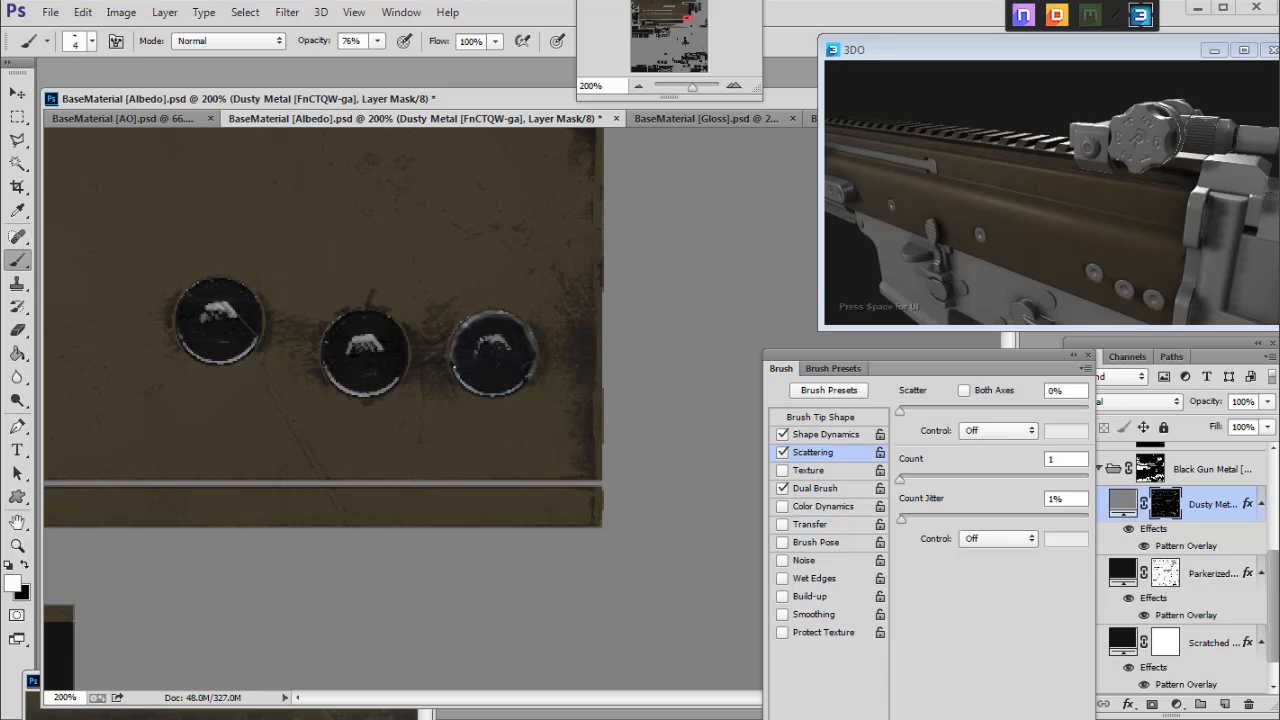
{"action": "left_click_drag", "start_coordinate": [506, 336], "coordinate": [499, 371]}
{"action": "left_click_drag", "start_coordinate": [538, 358], "coordinate": [532, 336]}
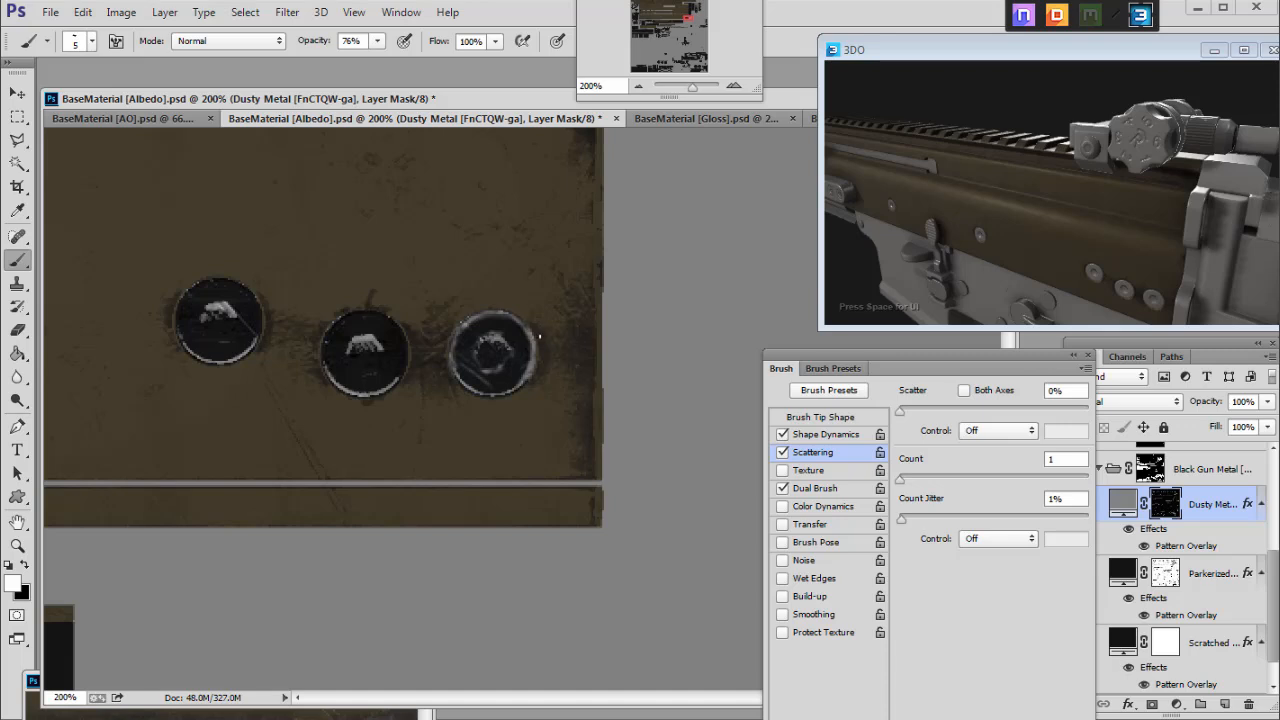
Sharpen the painted wear on the rightmost screw's rim and head with the Sharpen tool at 50% strength.
{"action": "left_click", "coordinate": [16, 401]}
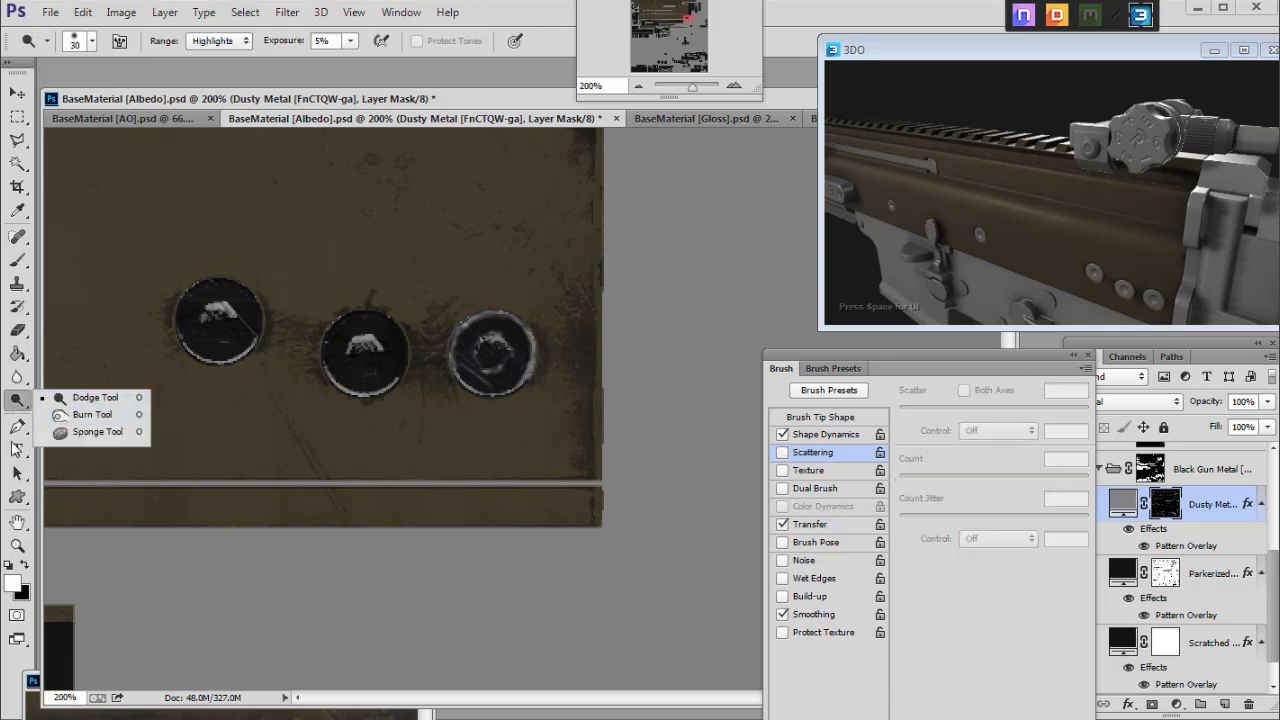
{"action": "left_click", "coordinate": [16, 377]}
{"action": "left_click", "coordinate": [88, 394]}
{"action": "left_click_drag", "start_coordinate": [530, 378], "coordinate": [520, 319]}
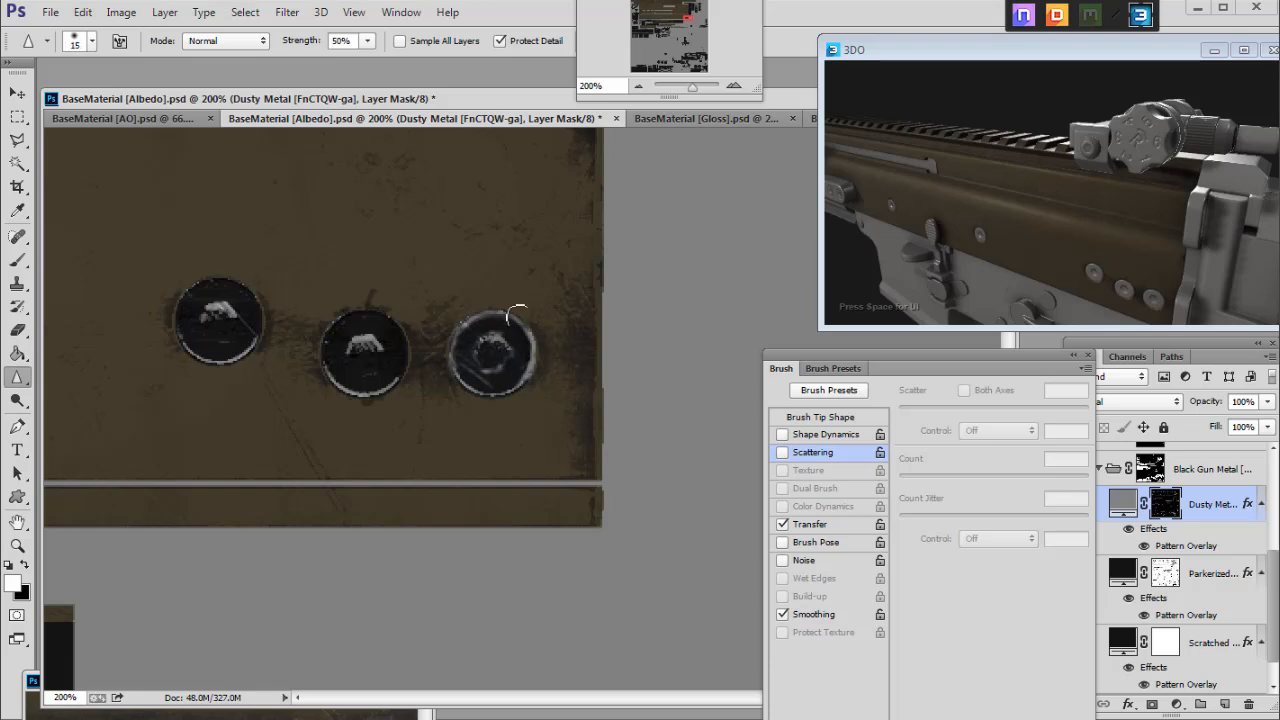
{"action": "left_click_drag", "start_coordinate": [506, 366], "coordinate": [486, 374]}
Review the black metal parts and set the Dusty Metal layer's fill colour to #9b9b9b.
{"action": "left_click_drag", "start_coordinate": [680, 35], "coordinate": [640, 20]}
{"action": "left_click", "coordinate": [639, 87]}
{"action": "left_click", "coordinate": [639, 87]}
{"action": "left_click", "coordinate": [639, 87]}
{"action": "left_click", "coordinate": [734, 87]}
{"action": "left_click", "coordinate": [734, 87]}
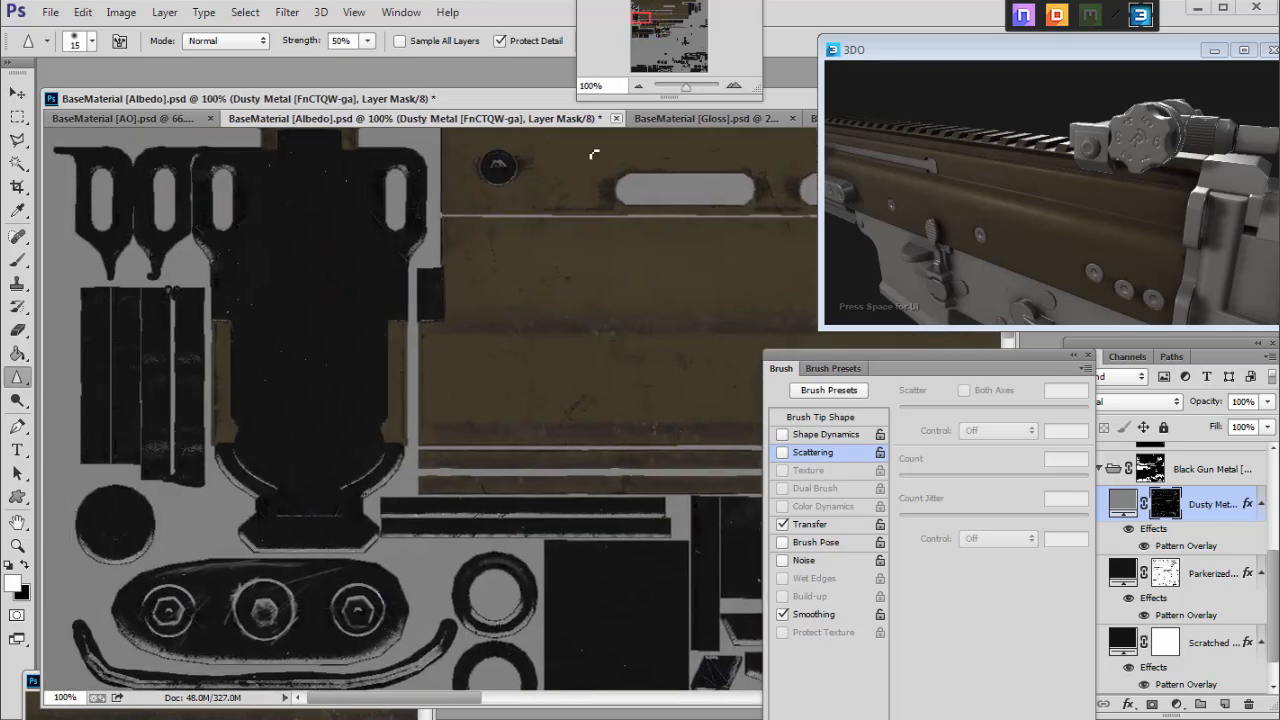
{"action": "left_click", "coordinate": [17, 400]}
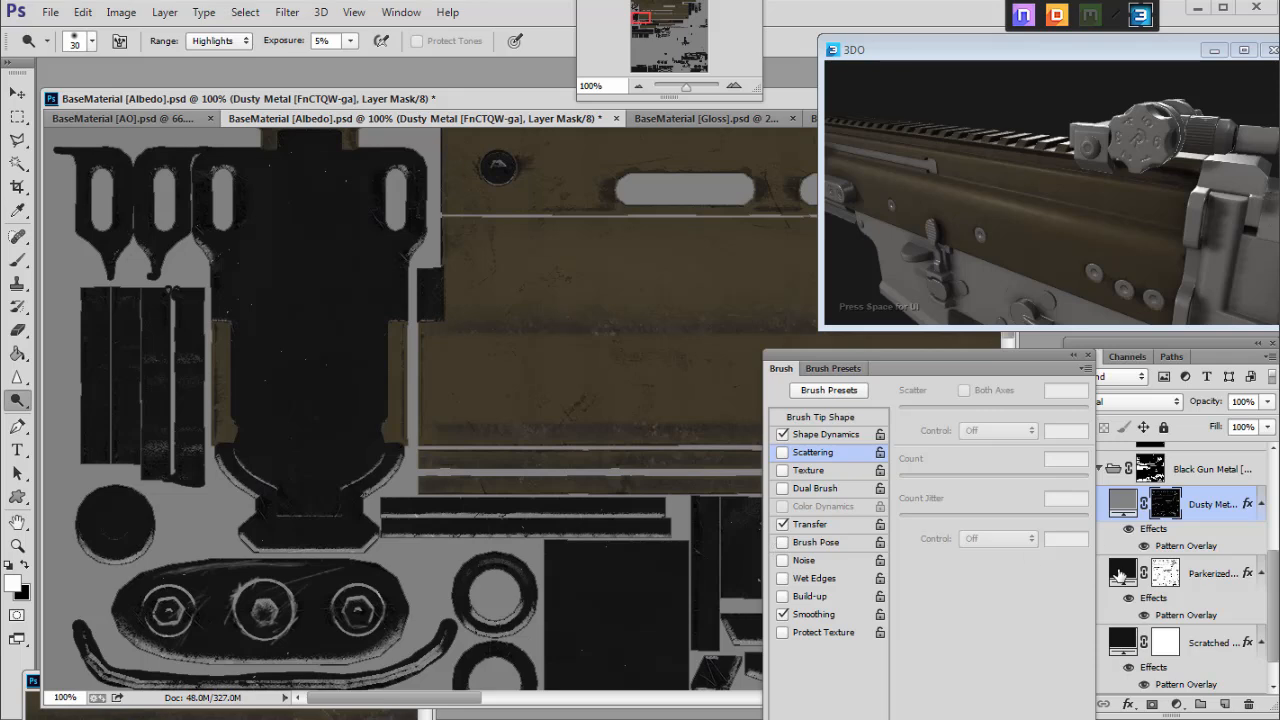
{"action": "left_click", "coordinate": [1123, 503]}
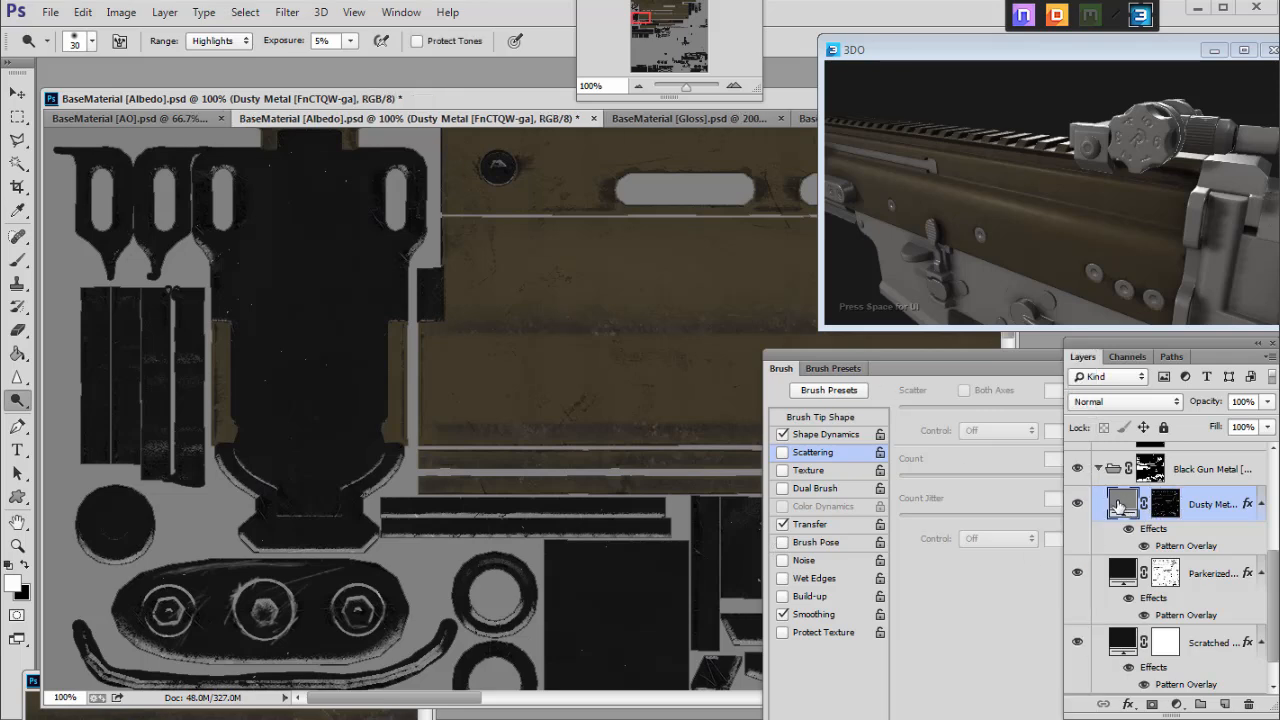
{"action": "double_click", "coordinate": [1123, 503]}
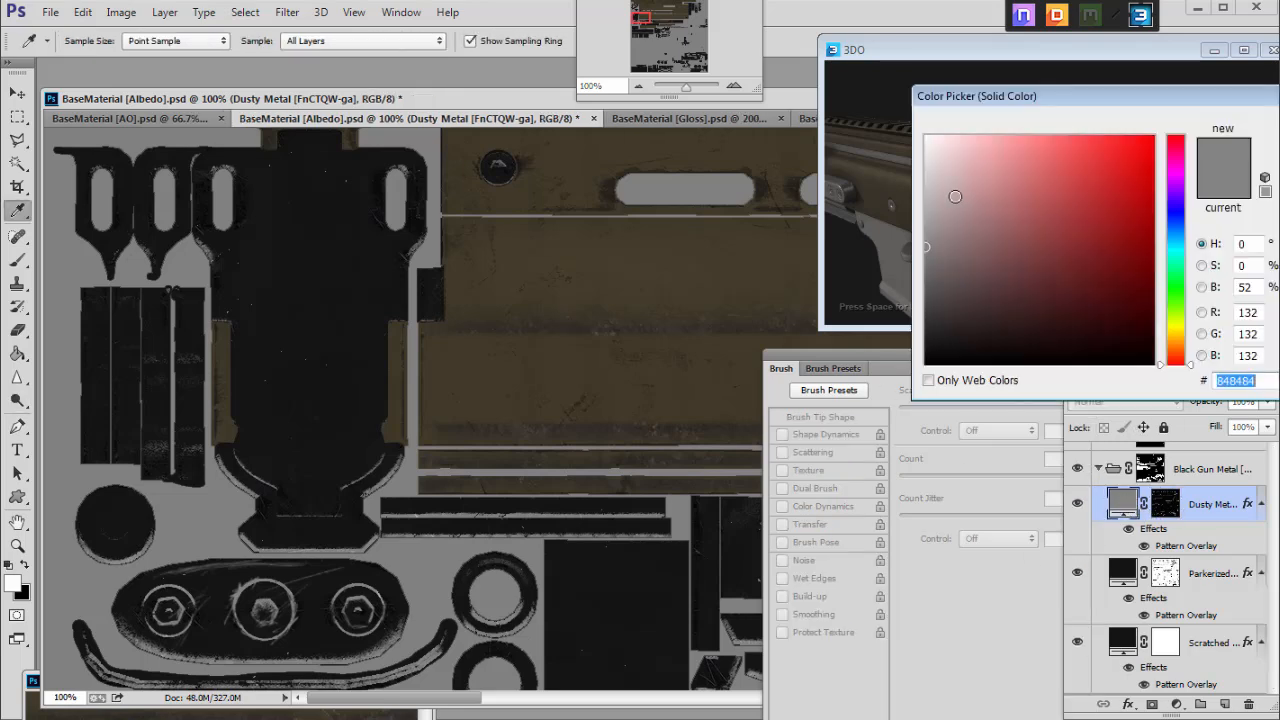
{"action": "mouse_move", "coordinate": [926, 219]}
{"action": "left_mouse_down"}
{"action": "mouse_move", "coordinate": [920, 200]}
{"action": "mouse_move", "coordinate": [927, 227]}
{"action": "left_mouse_up"}
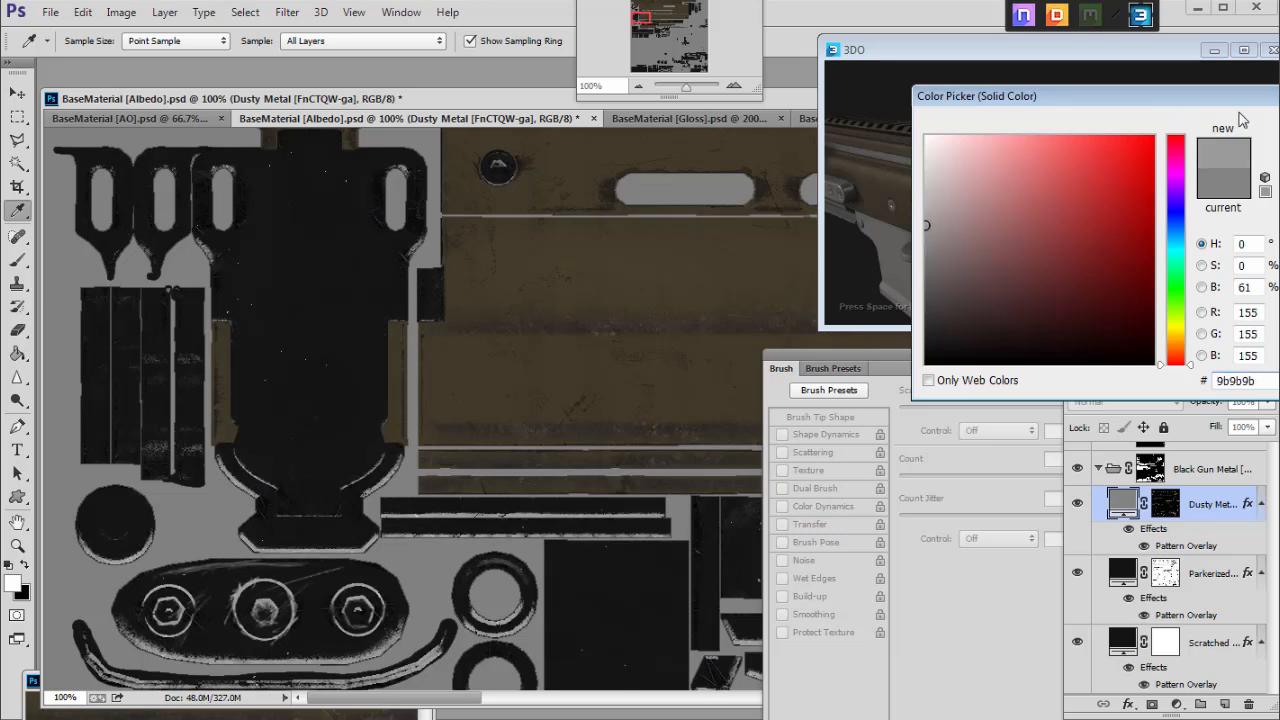
{"action": "key", "text": "Return"}
{"action": "left_click_drag", "start_coordinate": [647, 17], "coordinate": [662, 33]}
{"action": "double_click", "coordinate": [1186, 546]}
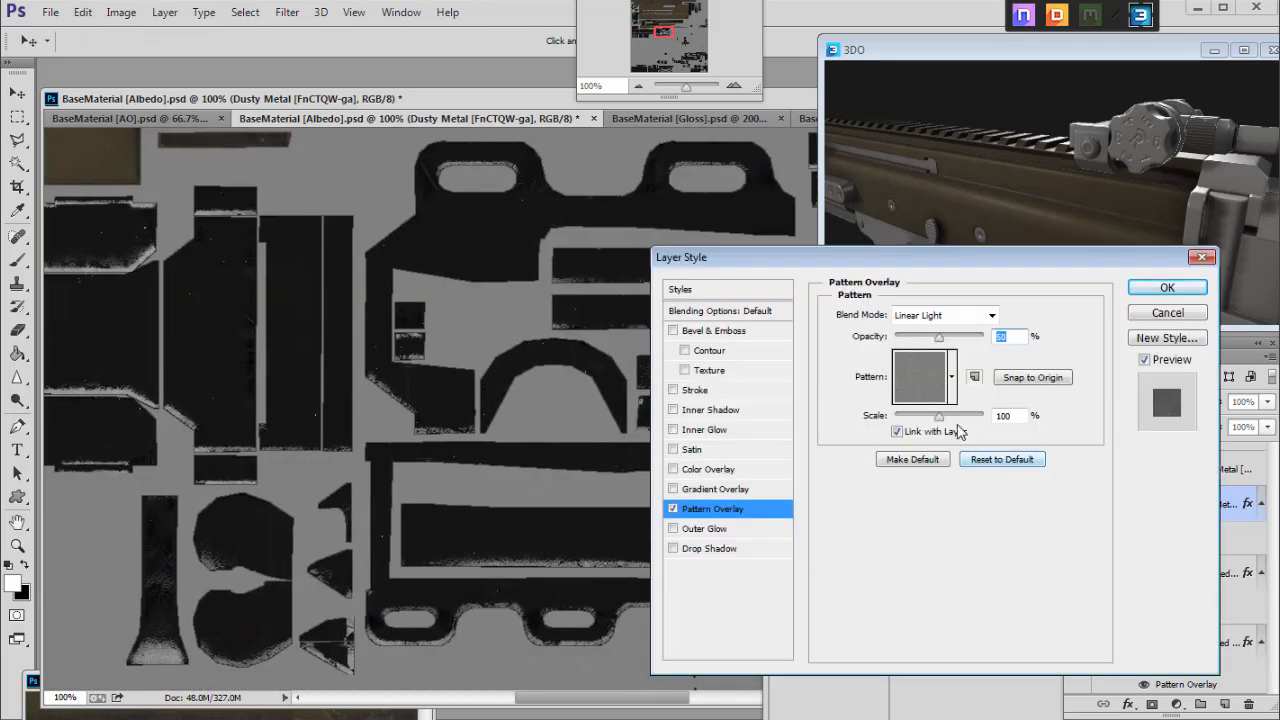
{"action": "left_click_drag", "start_coordinate": [960, 257], "coordinate": [740, 277]}
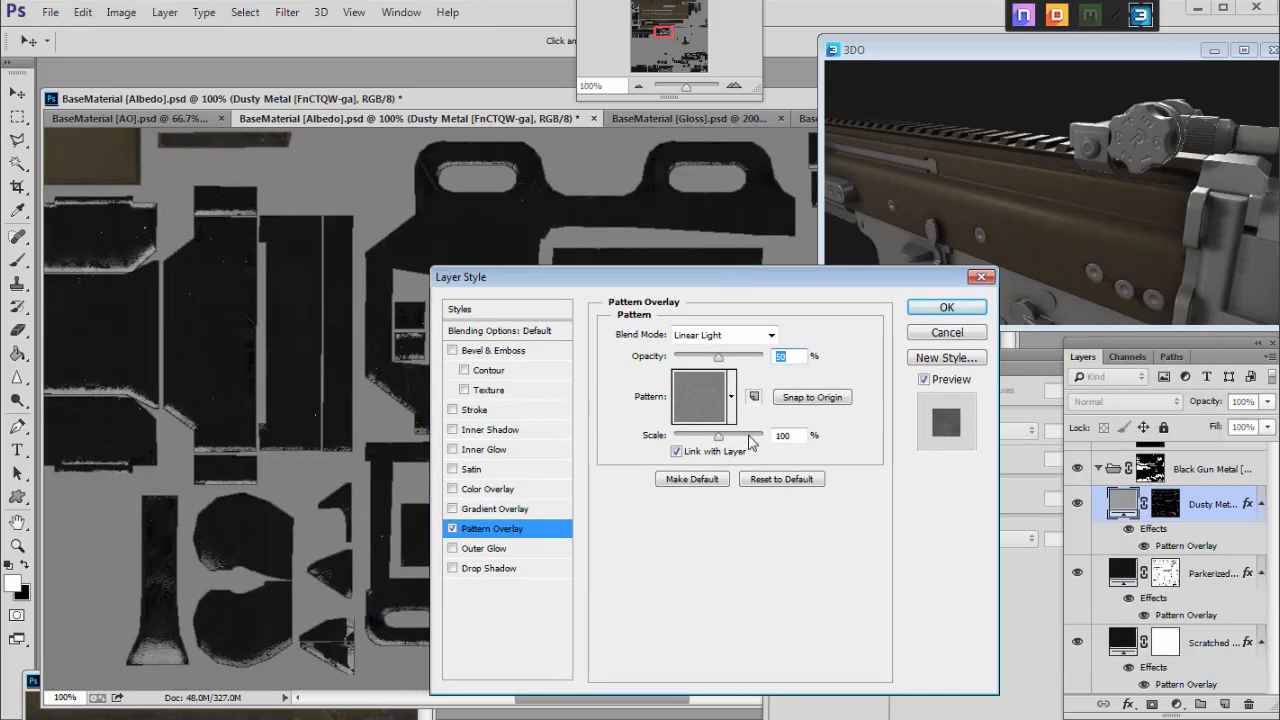
{"action": "left_click", "coordinate": [730, 400]}
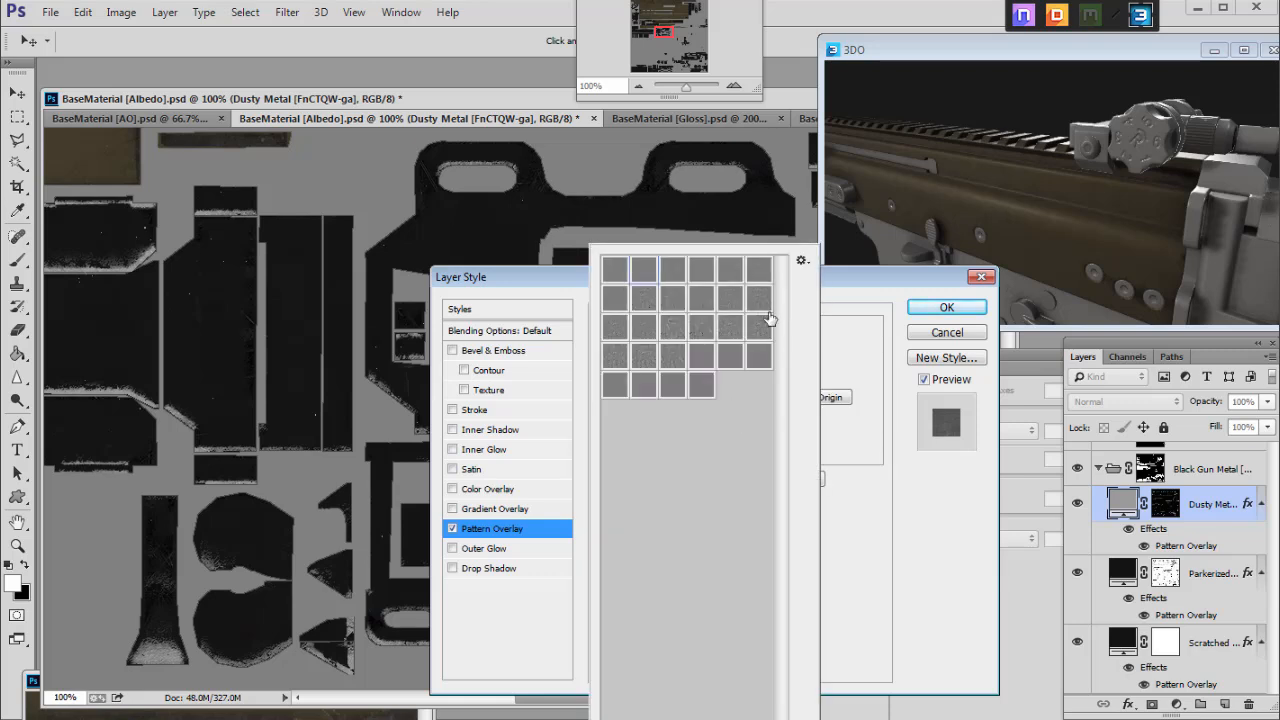
{"action": "double_click", "coordinate": [647, 275]}
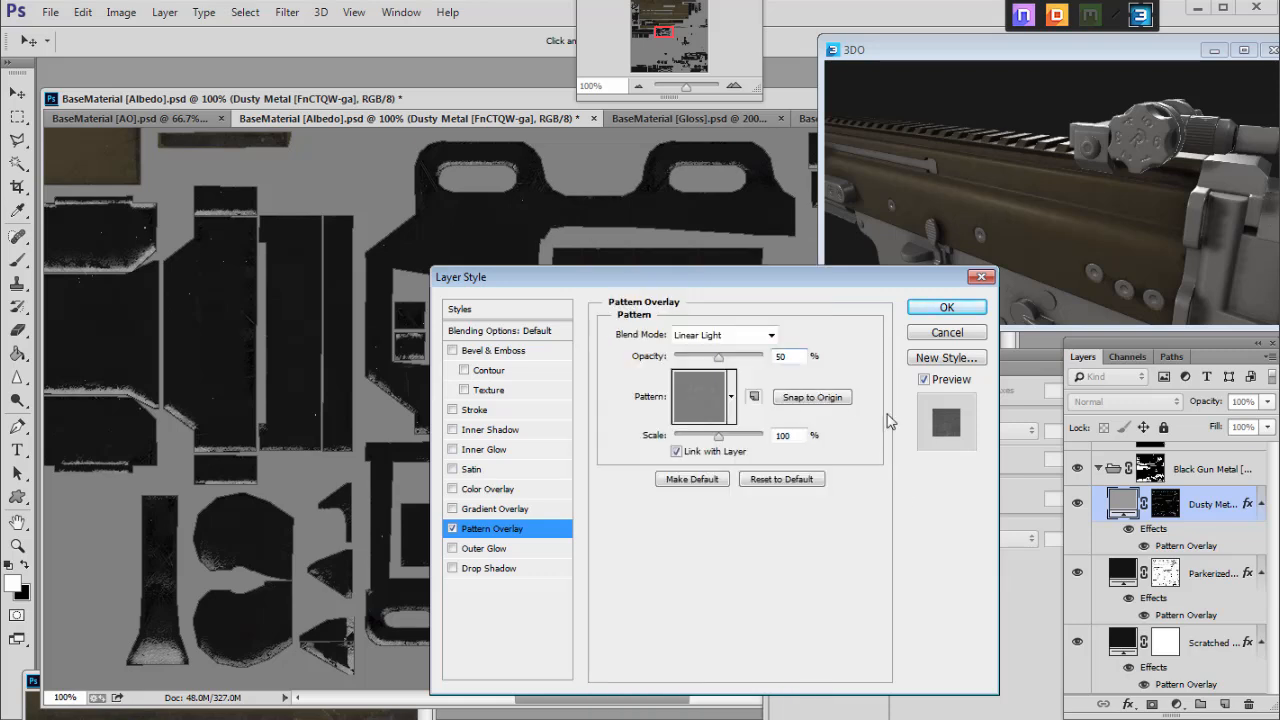
{"action": "left_click_drag", "start_coordinate": [647, 275], "coordinate": [984, 233]}
{"action": "left_click", "coordinate": [1265, 296]}
Set the Dusty Metal layer's pattern overlay to 100% opacity at 100% scale, comparing the texture with and without it.
{"action": "left_click_drag", "start_coordinate": [661, 34], "coordinate": [638, 35]}
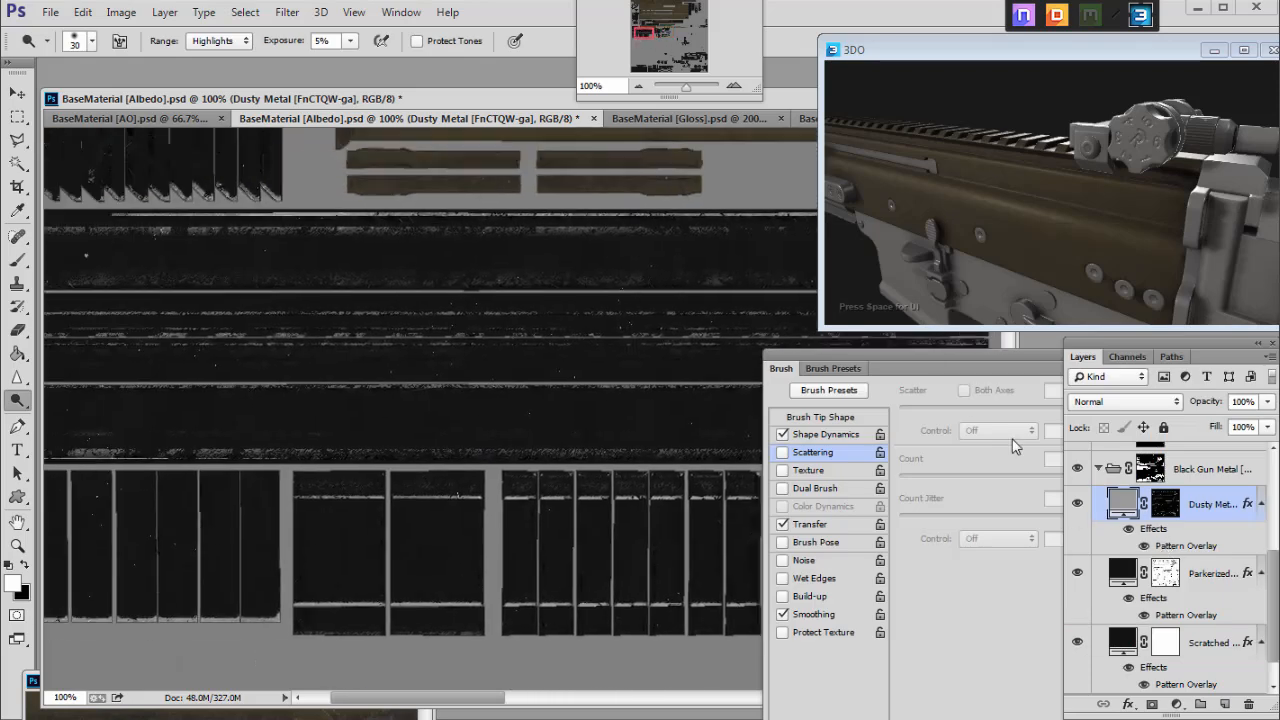
{"action": "double_click", "coordinate": [1185, 546]}
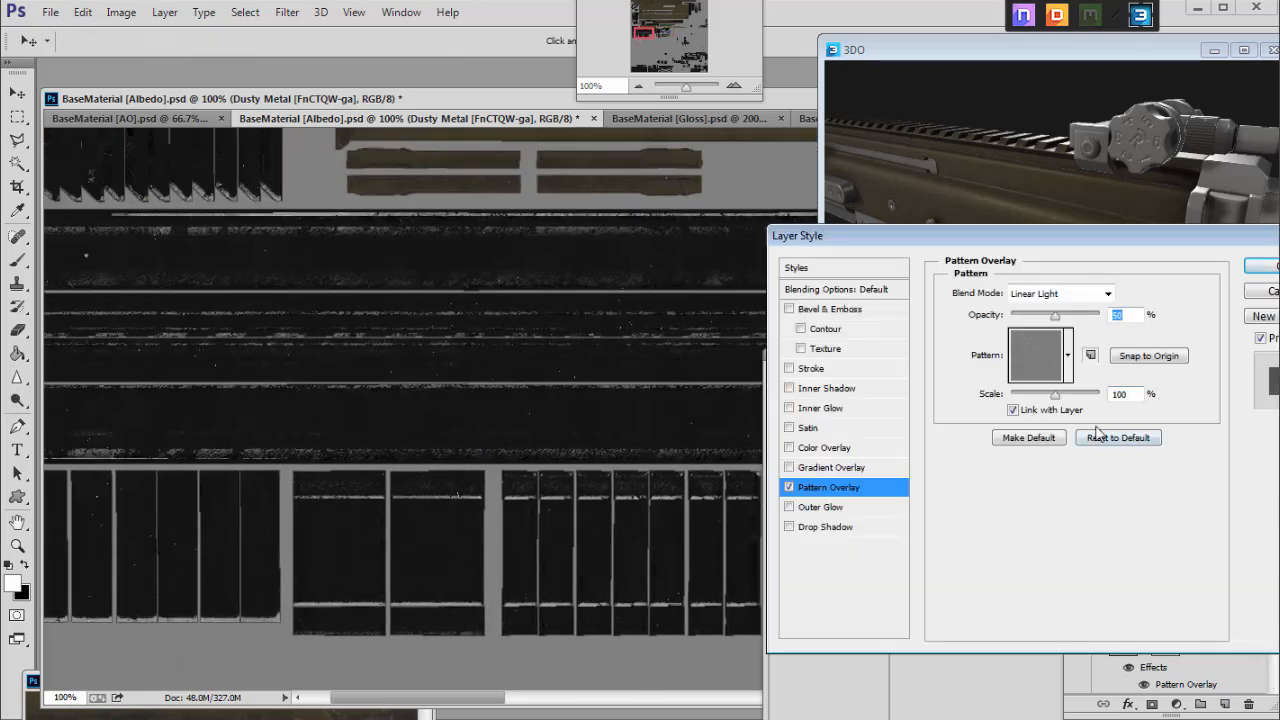
{"action": "left_click", "coordinate": [1067, 355]}
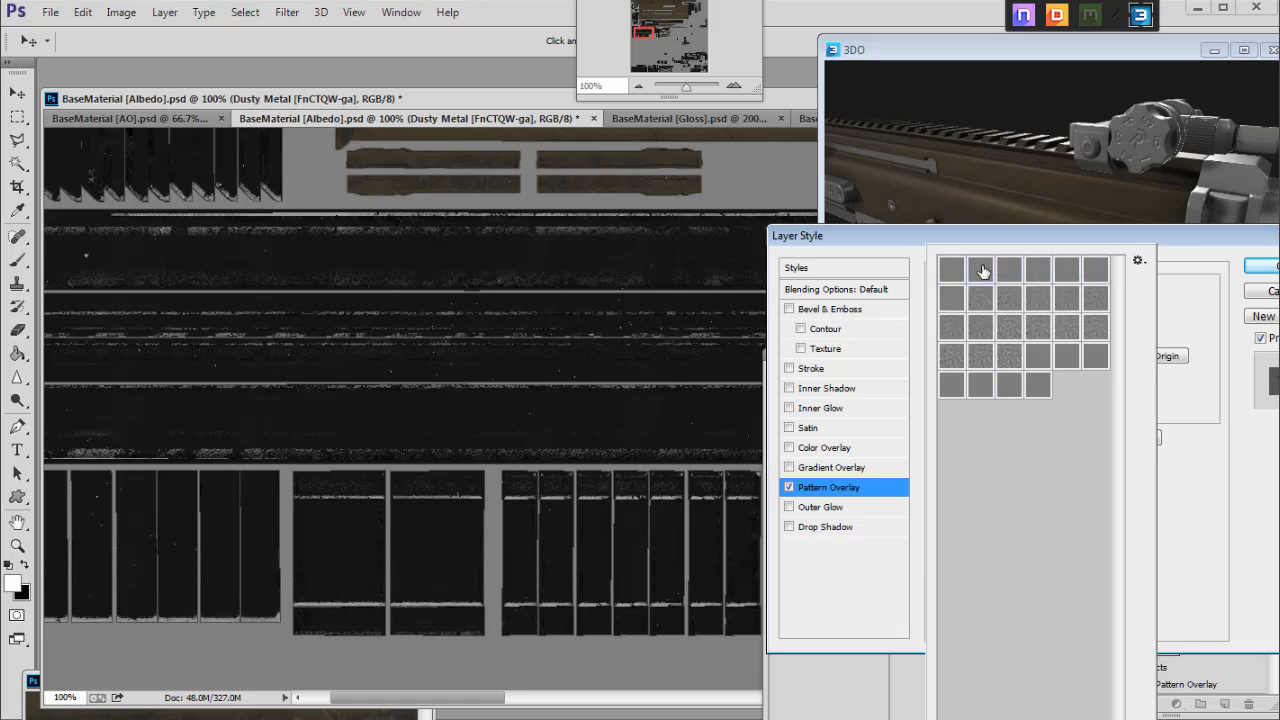
{"action": "left_click", "coordinate": [1196, 459]}
{"action": "mouse_move", "coordinate": [1066, 400]}
{"action": "left_mouse_down"}
{"action": "mouse_move", "coordinate": [1100, 400]}
{"action": "mouse_move", "coordinate": [1058, 398]}
{"action": "left_mouse_up"}
{"action": "type", "text": "100"}
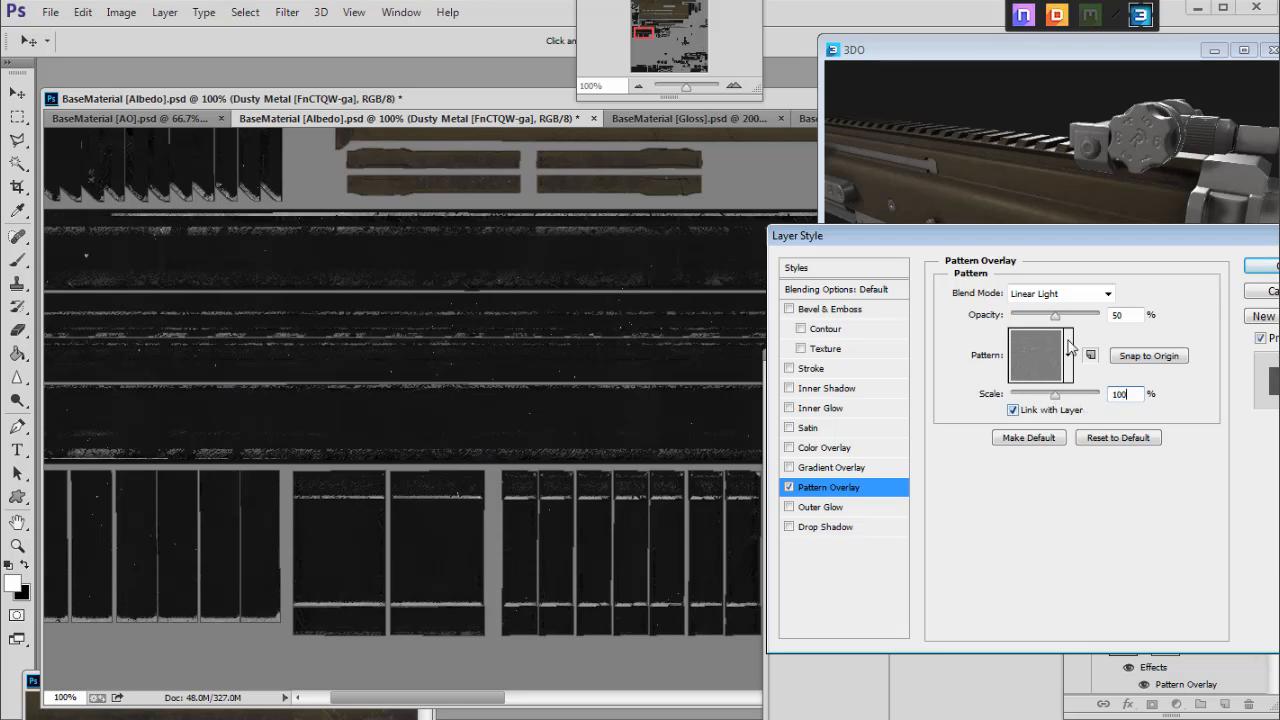
{"action": "left_click_drag", "start_coordinate": [1056, 317], "coordinate": [1121, 331]}
{"action": "left_click", "coordinate": [789, 487]}
{"action": "left_click", "coordinate": [789, 489]}
{"action": "mouse_move", "coordinate": [888, 238]}
{"action": "left_mouse_down"}
{"action": "mouse_move", "coordinate": [828, 233]}
{"action": "mouse_move", "coordinate": [910, 243]}
{"action": "left_mouse_up"}
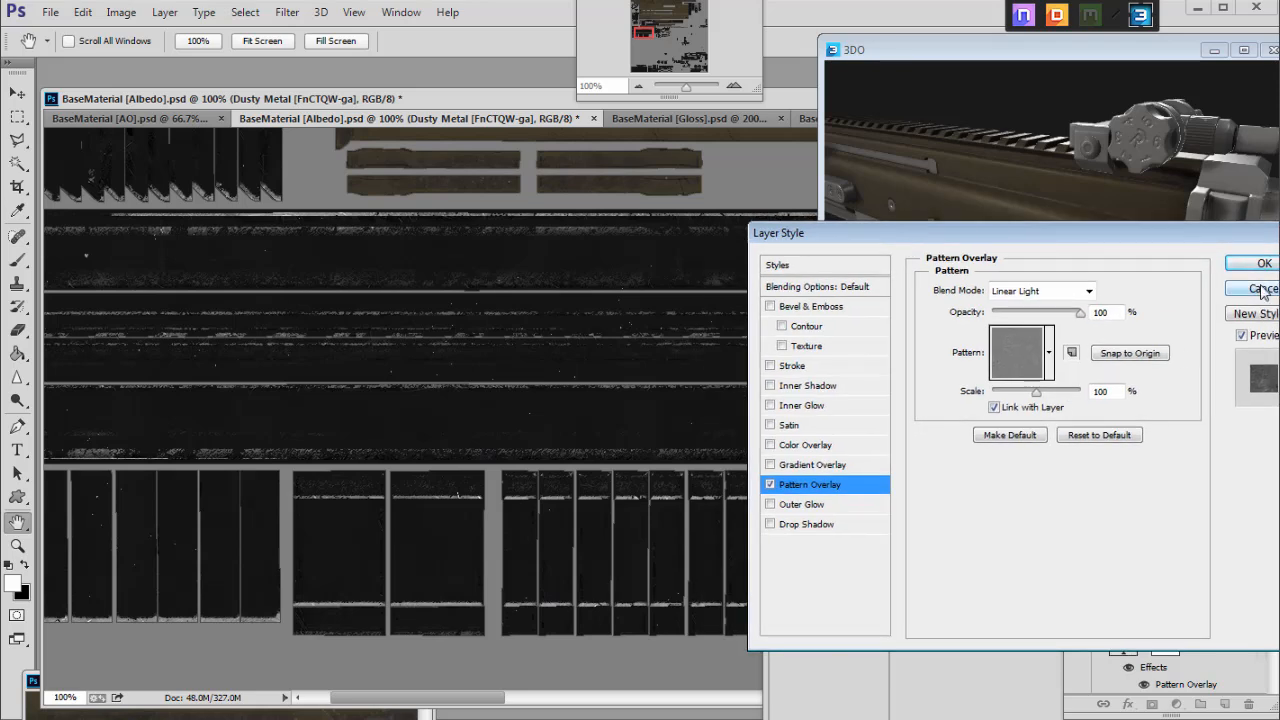
Compare the overlay unlinked from the layer, try to add its pattern to the presets, and apply the layer style.
{"action": "left_click", "coordinate": [995, 407]}
{"action": "left_click", "coordinate": [770, 485]}
{"action": "left_click", "coordinate": [770, 485]}
{"action": "left_click", "coordinate": [995, 407]}
{"action": "left_click", "coordinate": [1071, 353]}
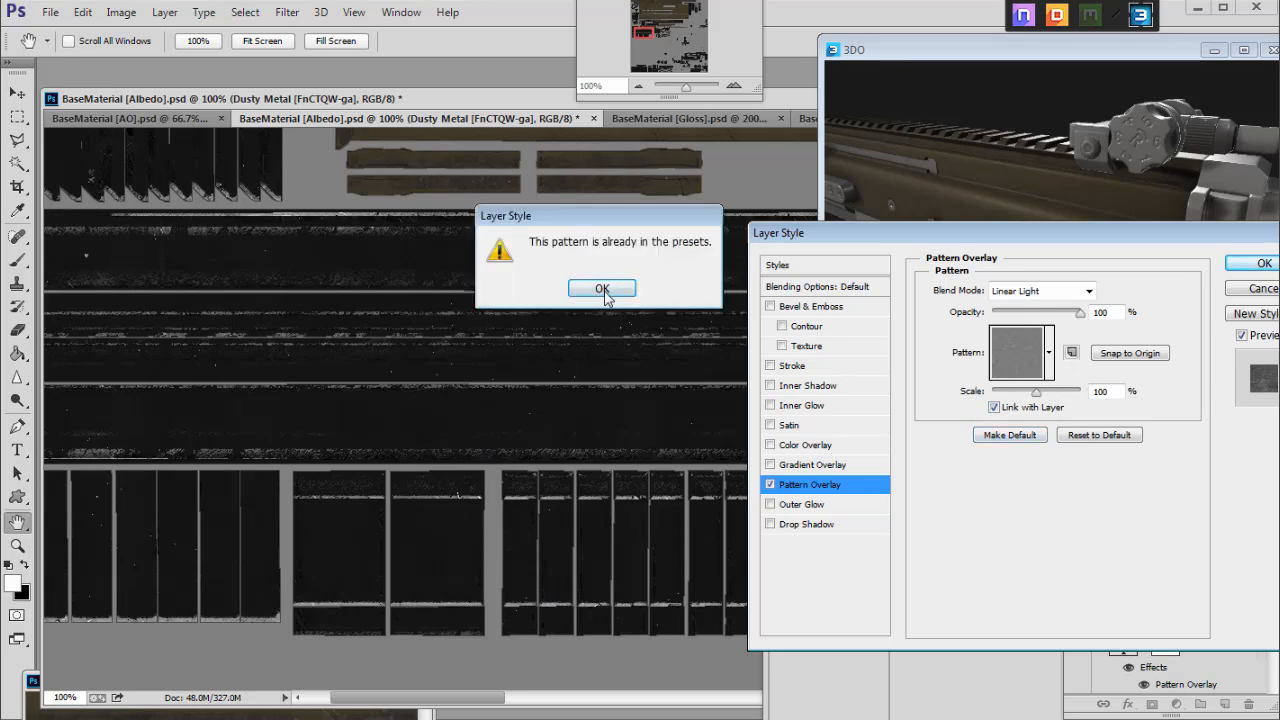
{"action": "left_click", "coordinate": [603, 289]}
{"action": "left_click", "coordinate": [1262, 263]}
Inspect the black metal parts at the upper edge of the texture and target the Dusty Metal layer's mask for brushing.
{"action": "left_click_drag", "start_coordinate": [644, 34], "coordinate": [634, 5]}
{"action": "left_click", "coordinate": [639, 87]}
{"action": "left_click", "coordinate": [639, 87]}
{"action": "left_click", "coordinate": [734, 87]}
{"action": "left_click", "coordinate": [734, 87]}
{"action": "key", "text": "b"}
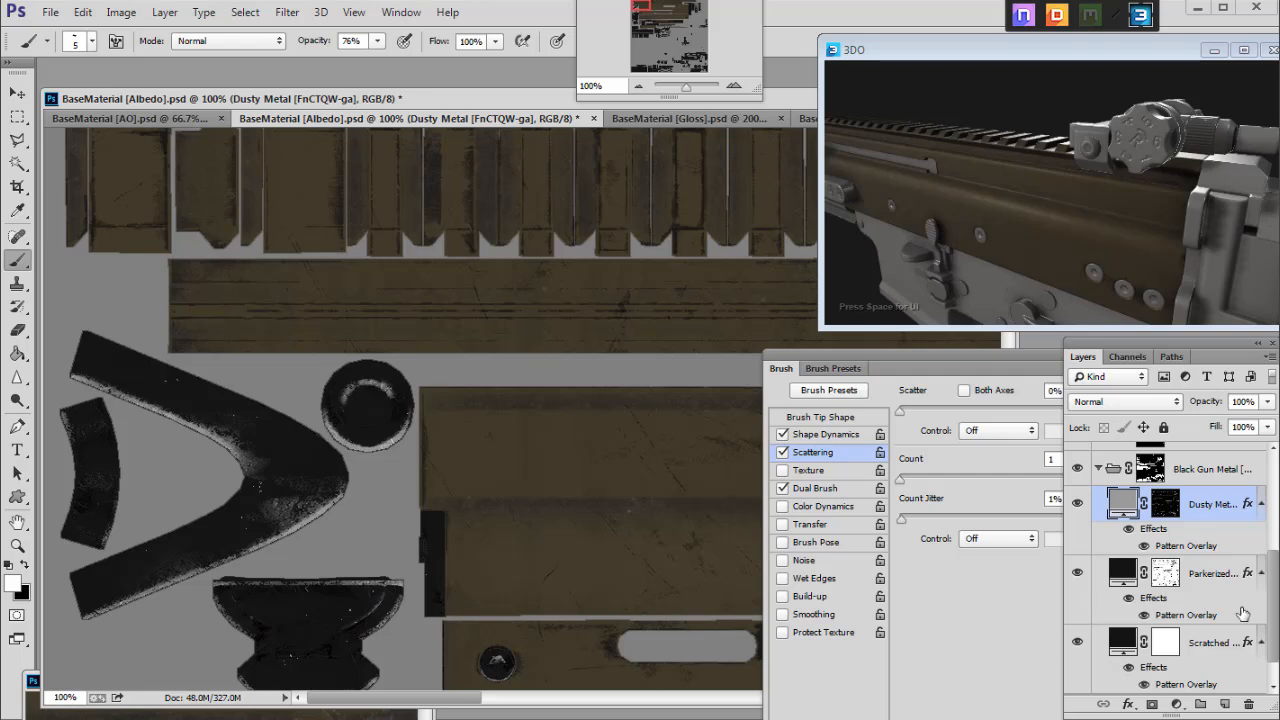
{"action": "left_click", "coordinate": [1166, 506]}
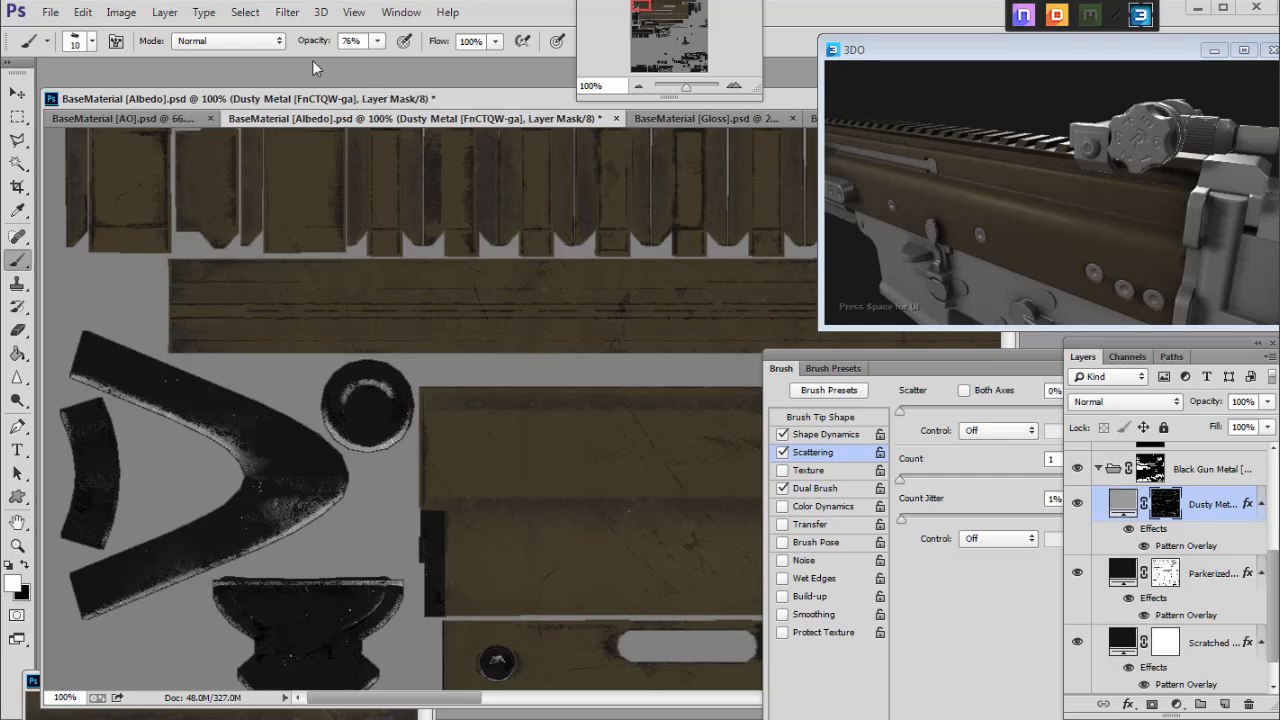
Set the mask brush to 10 px at 24% opacity.
{"action": "left_click", "coordinate": [832, 390]}
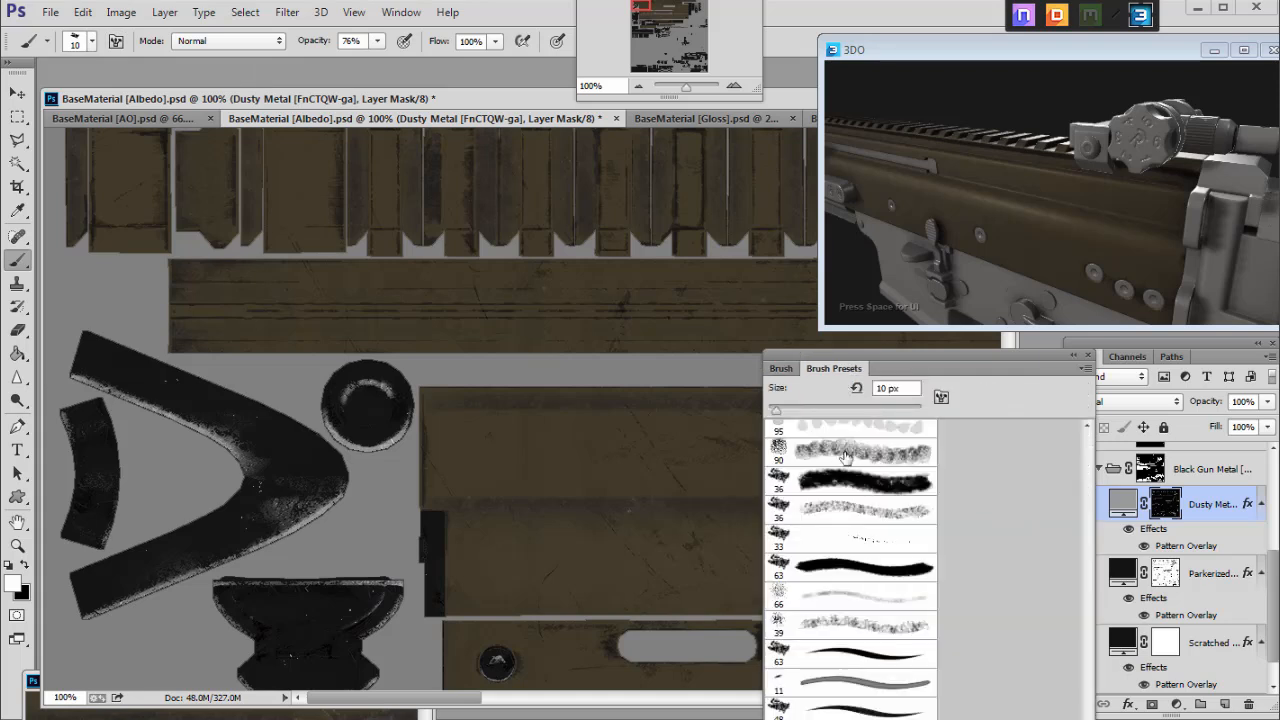
{"action": "key", "text": "bracketright"}
{"action": "key", "text": "bracketright"}
{"action": "key", "text": "bracketright"}
{"action": "key", "text": "bracketleft"}
{"action": "key", "text": "bracketleft"}
{"action": "key", "text": "bracketleft"}
{"action": "left_click_drag", "start_coordinate": [377, 41], "coordinate": [328, 66]}
Lower the brush opacity to 16% and paint faint white wear along the lower part of the round cap's inner ring.
{"action": "key", "text": "ctrl+plus"}
{"action": "key", "text": "ctrl+plus"}
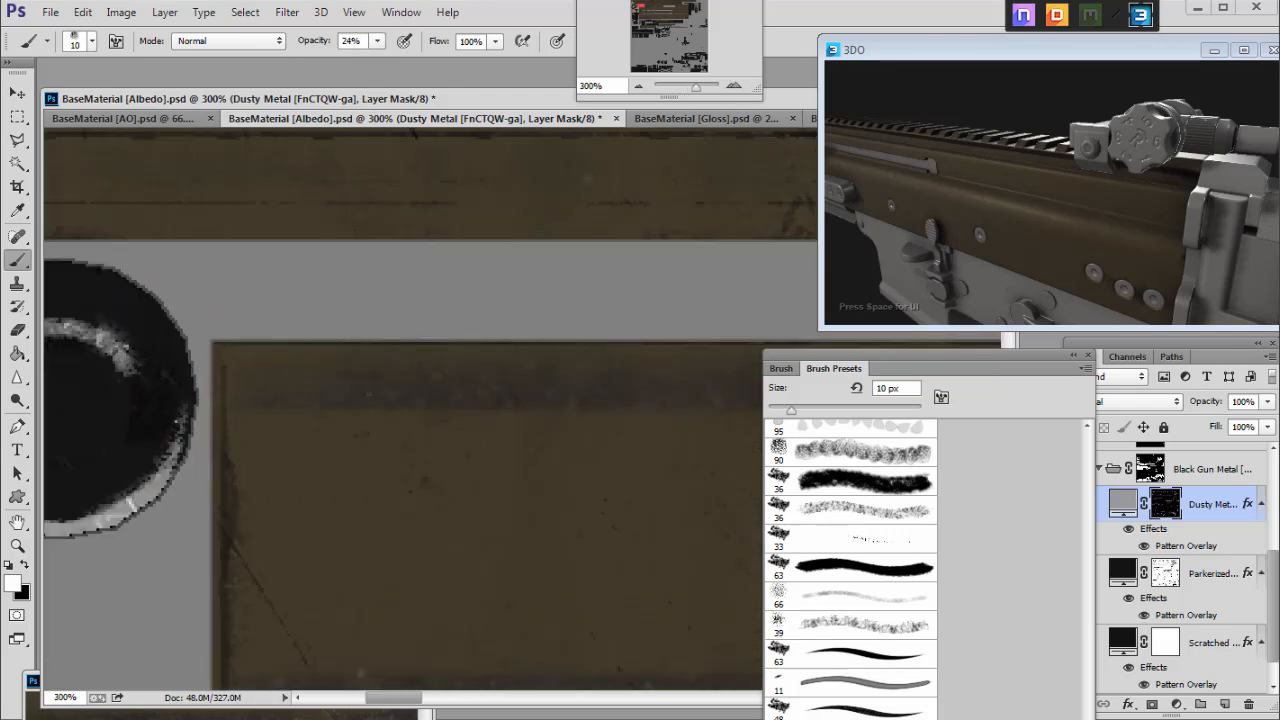
{"action": "left_click_drag", "start_coordinate": [640, 9], "coordinate": [635, 9]}
{"action": "key", "text": "bracketright"}
{"action": "key", "text": "bracketright"}
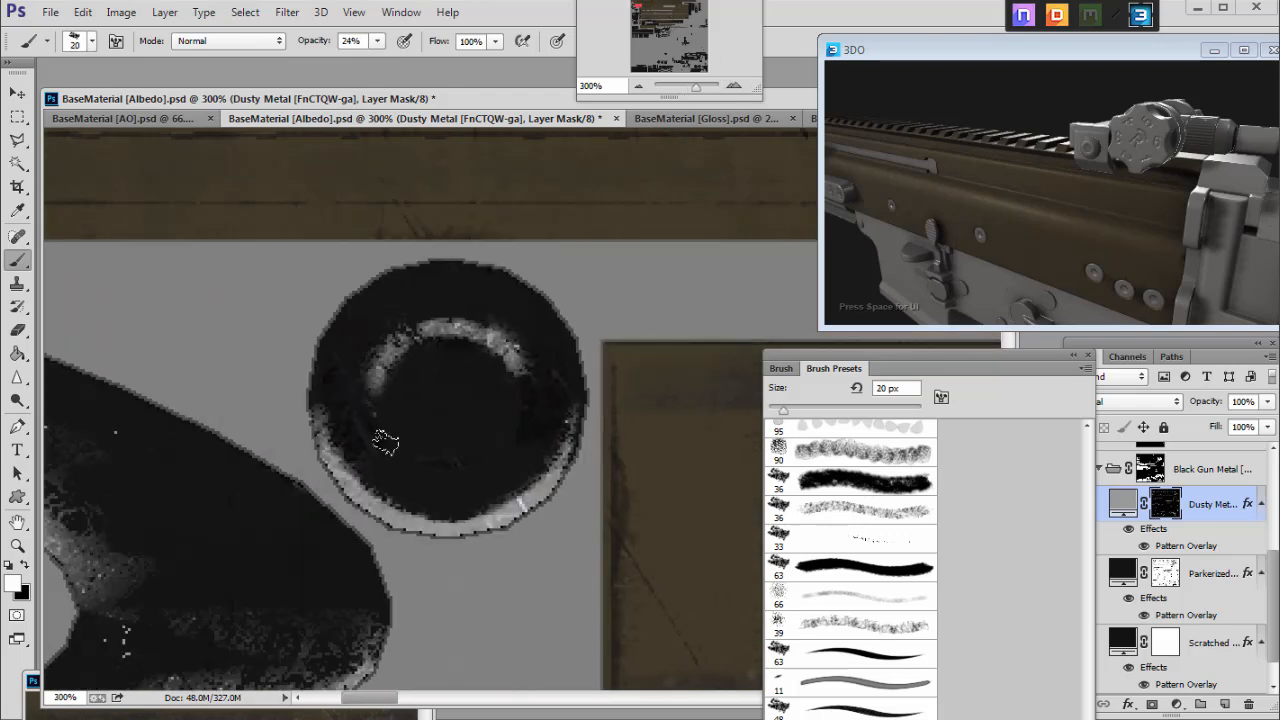
{"action": "key", "text": "bracketleft"}
{"action": "left_click", "coordinate": [377, 41]}
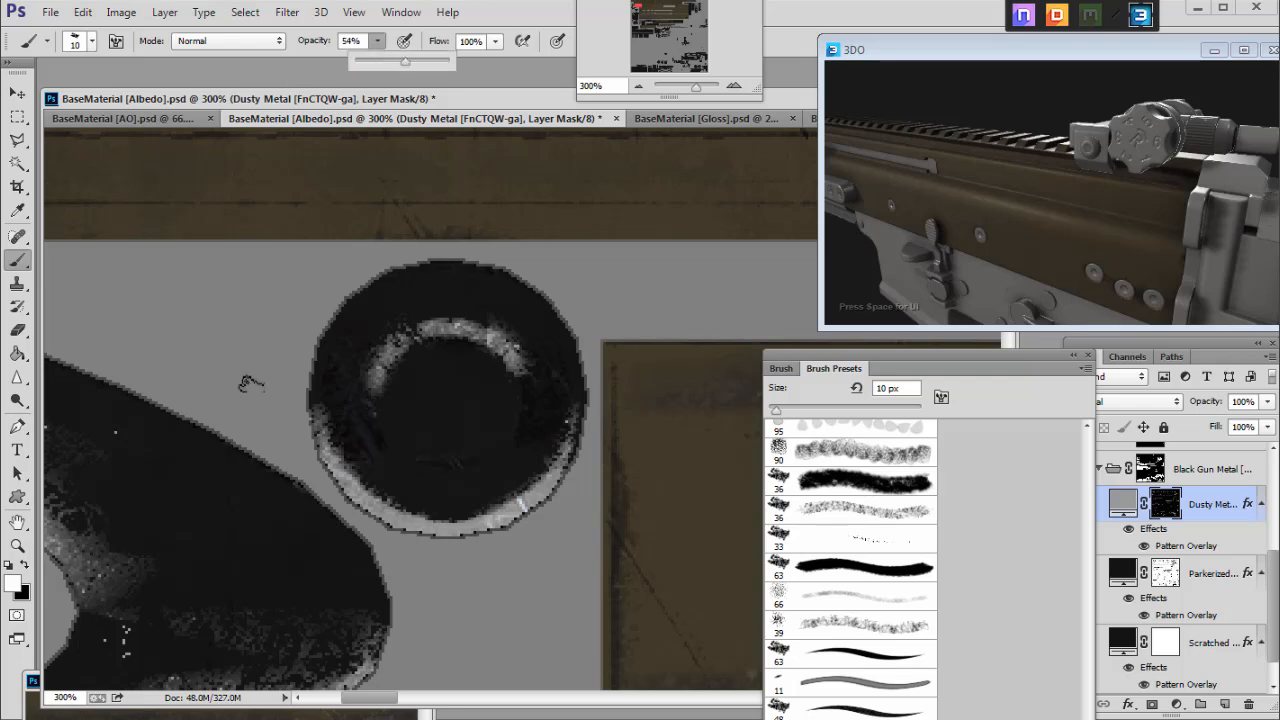
{"action": "key", "text": "bracketleft"}
{"action": "key", "text": "bracketleft"}
{"action": "key", "text": "bracketleft"}
{"action": "left_click", "coordinate": [379, 42]}
{"action": "left_click", "coordinate": [343, 62]}
{"action": "mouse_move", "coordinate": [369, 408]}
{"action": "left_mouse_down"}
{"action": "mouse_move", "coordinate": [469, 480]}
{"action": "mouse_move", "coordinate": [497, 462]}
{"action": "left_mouse_up"}
Complete the wear on the inner ring's right and lower-left sides with fine white strokes at 16% opacity.
{"action": "key", "text": "bracketleft"}
{"action": "key", "text": "bracketleft"}
{"action": "mouse_move", "coordinate": [520, 384]}
{"action": "left_mouse_down"}
{"action": "mouse_move", "coordinate": [519, 424]}
{"action": "mouse_move", "coordinate": [522, 363]}
{"action": "mouse_move", "coordinate": [496, 473]}
{"action": "mouse_move", "coordinate": [424, 460]}
{"action": "mouse_move", "coordinate": [368, 415]}
{"action": "mouse_move", "coordinate": [491, 466]}
{"action": "left_mouse_up"}
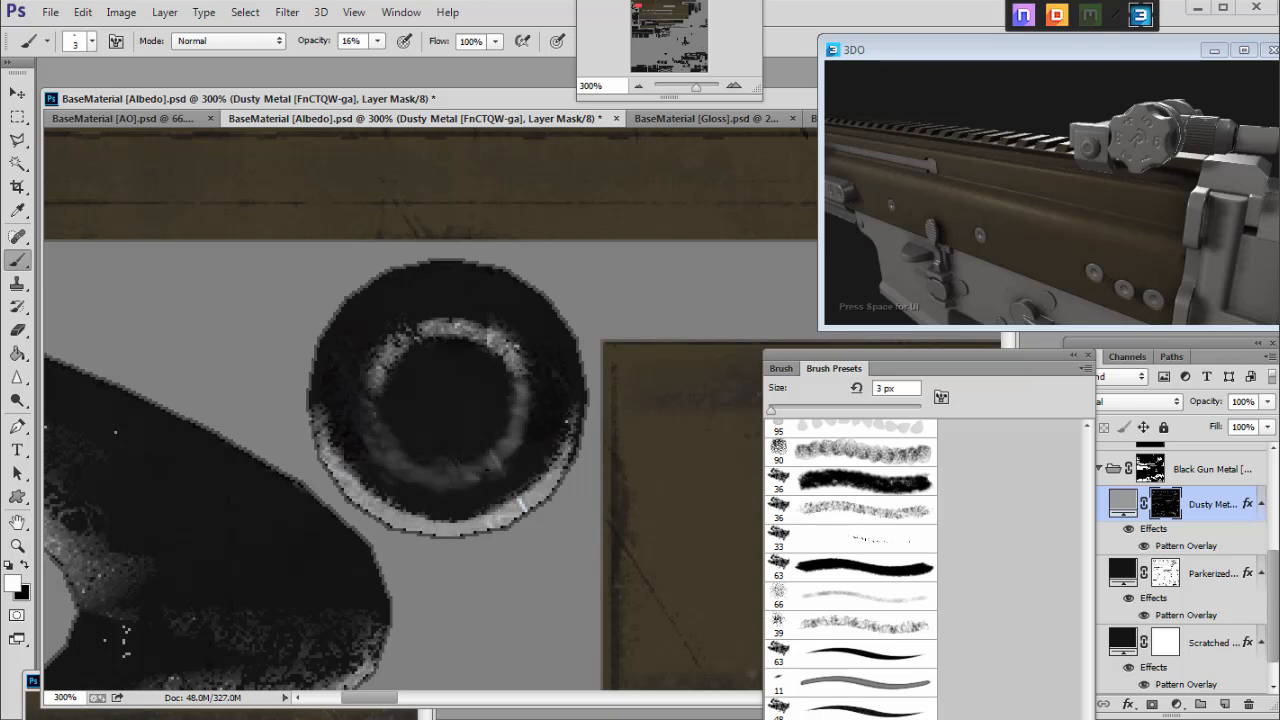
{"action": "key", "text": "bracketright"}
{"action": "key", "text": "bracketright"}
{"action": "mouse_move", "coordinate": [379, 389]}
{"action": "left_mouse_down"}
{"action": "mouse_move", "coordinate": [396, 463]}
{"action": "mouse_move", "coordinate": [425, 477]}
{"action": "mouse_move", "coordinate": [474, 471]}
{"action": "left_mouse_up"}
{"action": "key", "text": "bracketleft"}
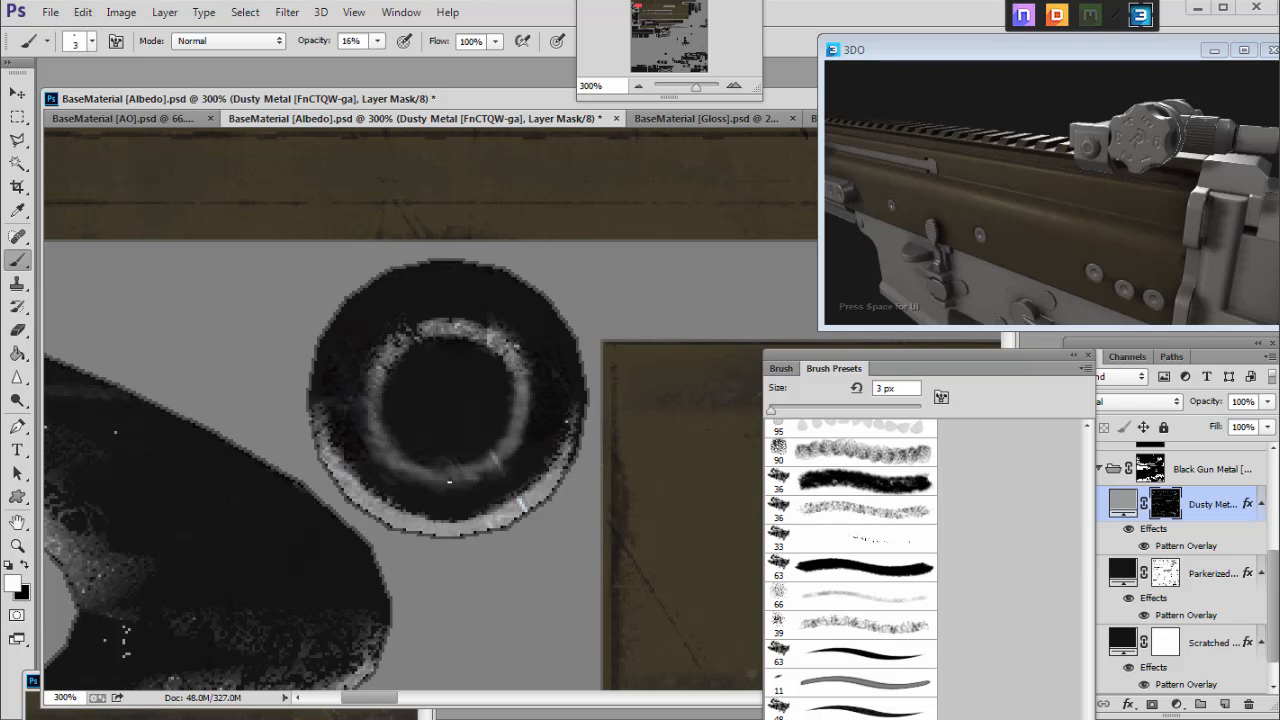
Sharpen the round cap's inner ring wear with the Sharpen tool at 15 px and 50% strength.
{"action": "key", "text": "r"}
{"action": "key", "text": "bracketright"}
{"action": "key", "text": "bracketright"}
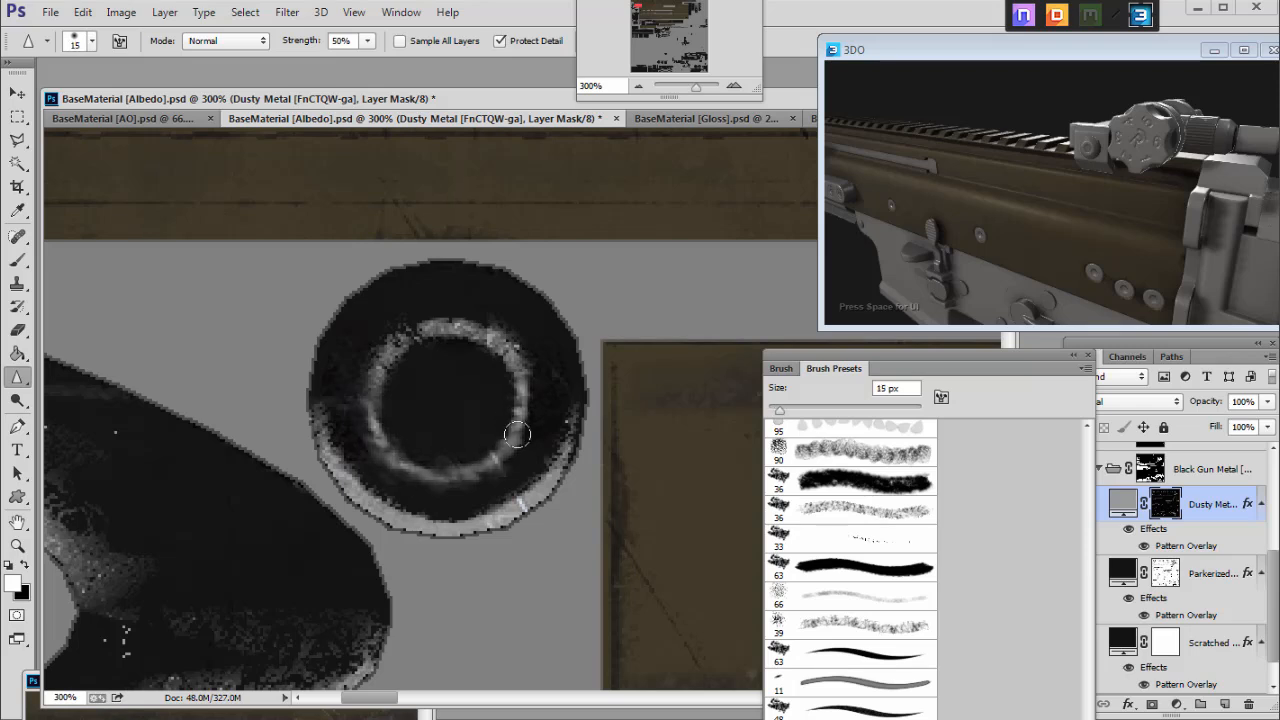
Add soft white wear at 16% opacity beside the ring's left and right sides, and undo the last strokes.
{"action": "key", "text": "b"}
{"action": "mouse_move", "coordinate": [376, 424]}
{"action": "left_mouse_down"}
{"action": "mouse_move", "coordinate": [363, 426]}
{"action": "mouse_move", "coordinate": [388, 456]}
{"action": "left_mouse_up"}
{"action": "left_click_drag", "start_coordinate": [524, 428], "coordinate": [527, 367]}
{"action": "mouse_move", "coordinate": [322, 336]}
{"action": "left_mouse_down"}
{"action": "mouse_move", "coordinate": [470, 466]}
{"action": "mouse_move", "coordinate": [446, 480]}
{"action": "left_mouse_up"}
{"action": "key", "text": "ctrl+alt+z"}
{"action": "key", "text": "ctrl+alt+z"}
{"action": "key", "text": "ctrl+alt+z"}
{"action": "key", "text": "ctrl+alt+z"}
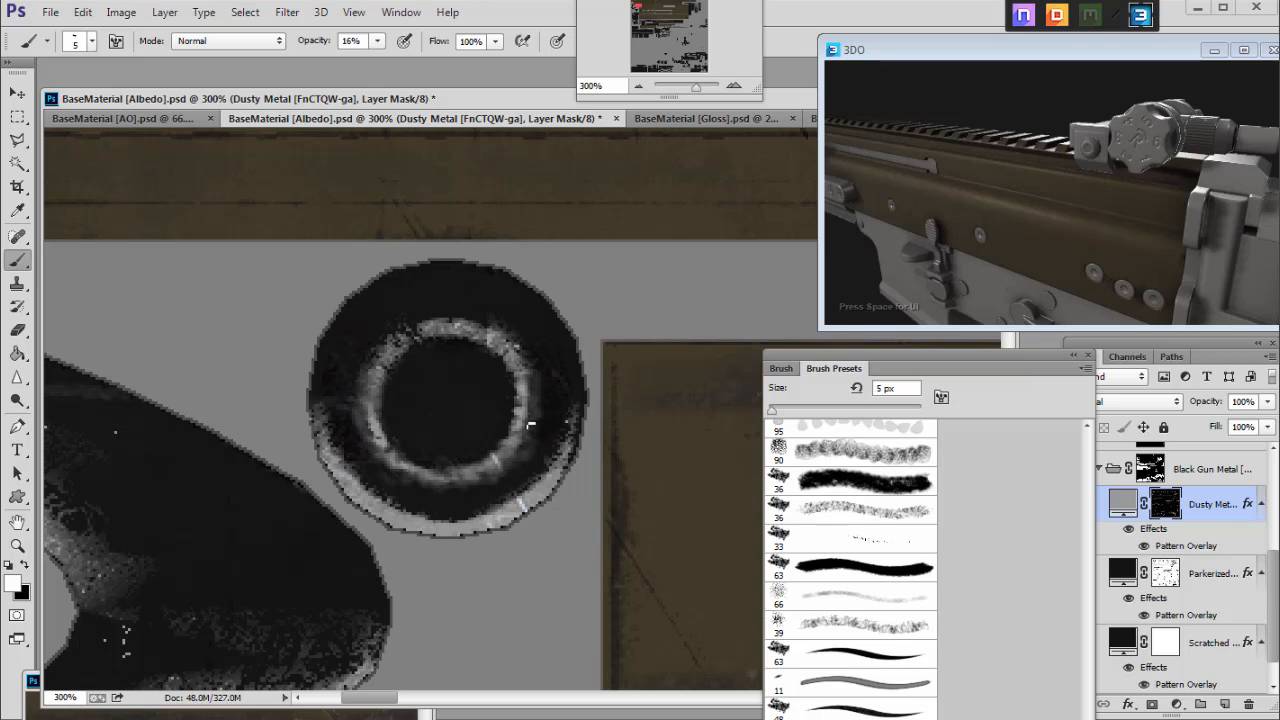
{"action": "left_click", "coordinate": [638, 85]}
{"action": "left_click", "coordinate": [638, 85]}
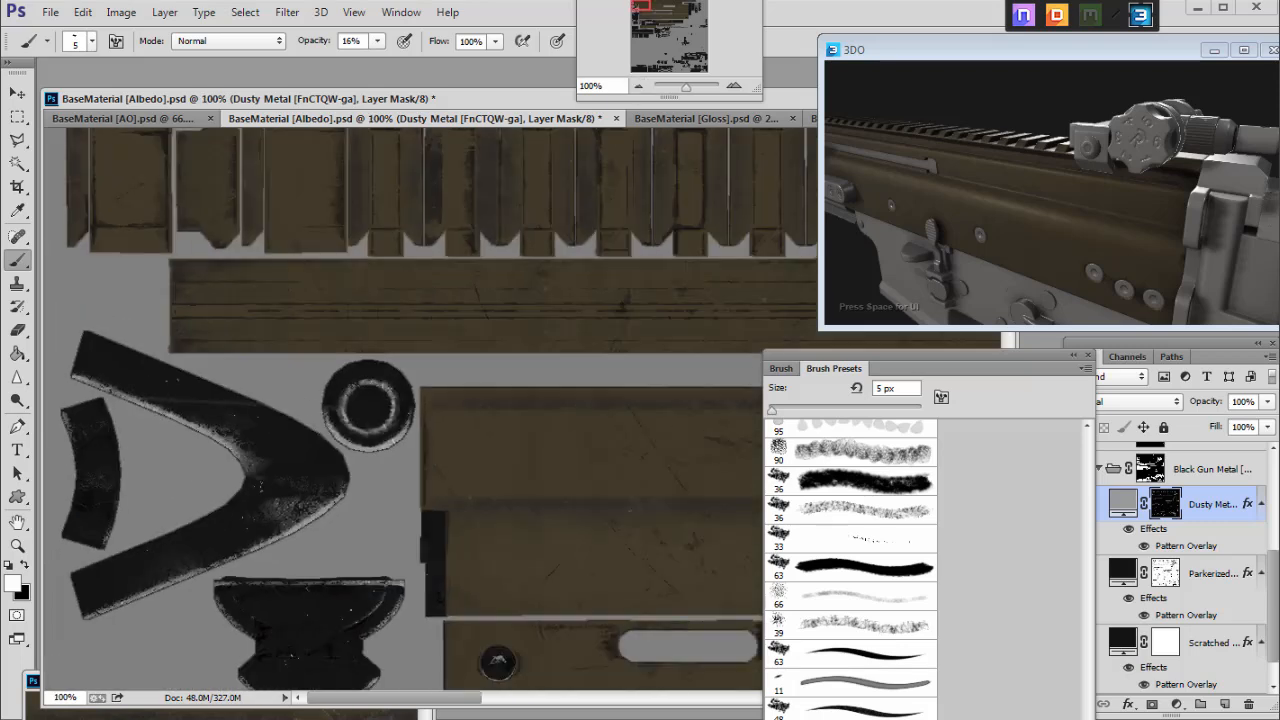
Switch the mask brush to black and enlarge it to 10 px over the V-shaped part.
{"action": "left_click_drag", "start_coordinate": [643, 8], "coordinate": [633, 11]}
{"action": "key", "text": "x"}
{"action": "key", "text": "bracketright"}
{"action": "key", "text": "bracketright"}
{"action": "key", "text": "bracketright"}
{"action": "key", "text": "bracketright"}
{"action": "key", "text": "bracketright"}
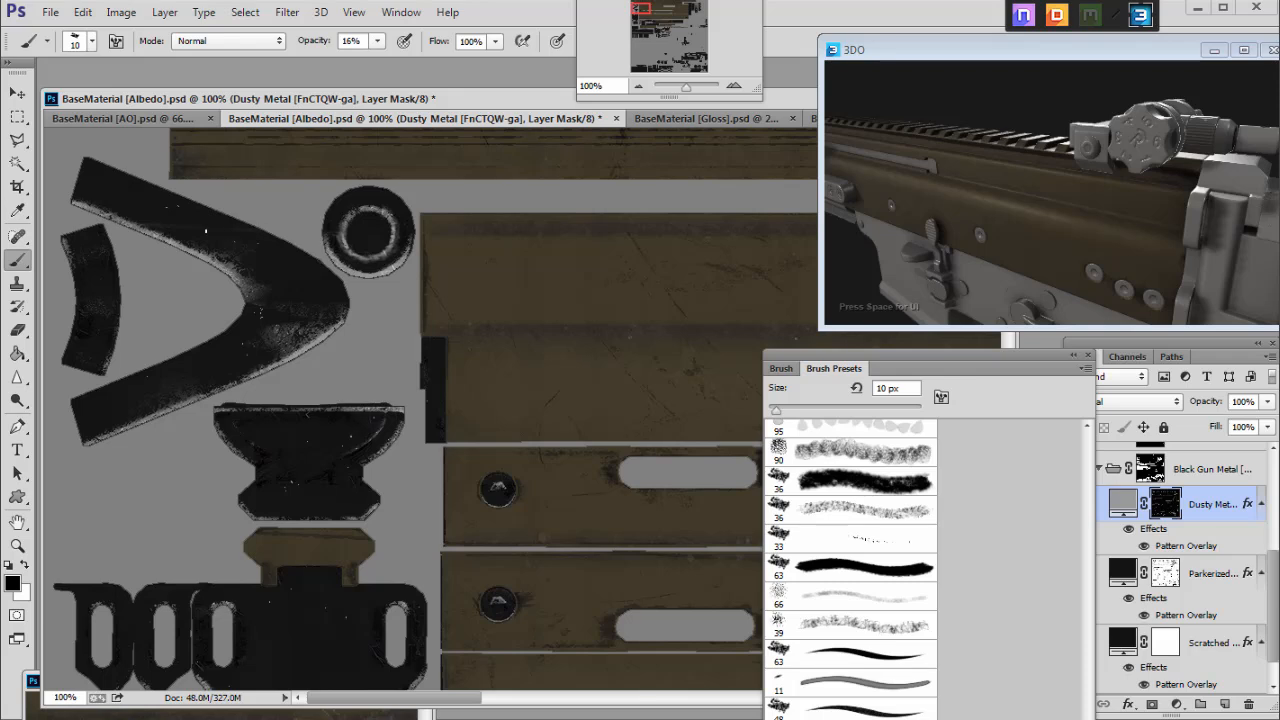
Close the brush settings, show the lower Sunburnt Armor group on the large unpainted parts, and save the Albedo file.
{"action": "left_click_drag", "start_coordinate": [637, 24], "coordinate": [654, 32]}
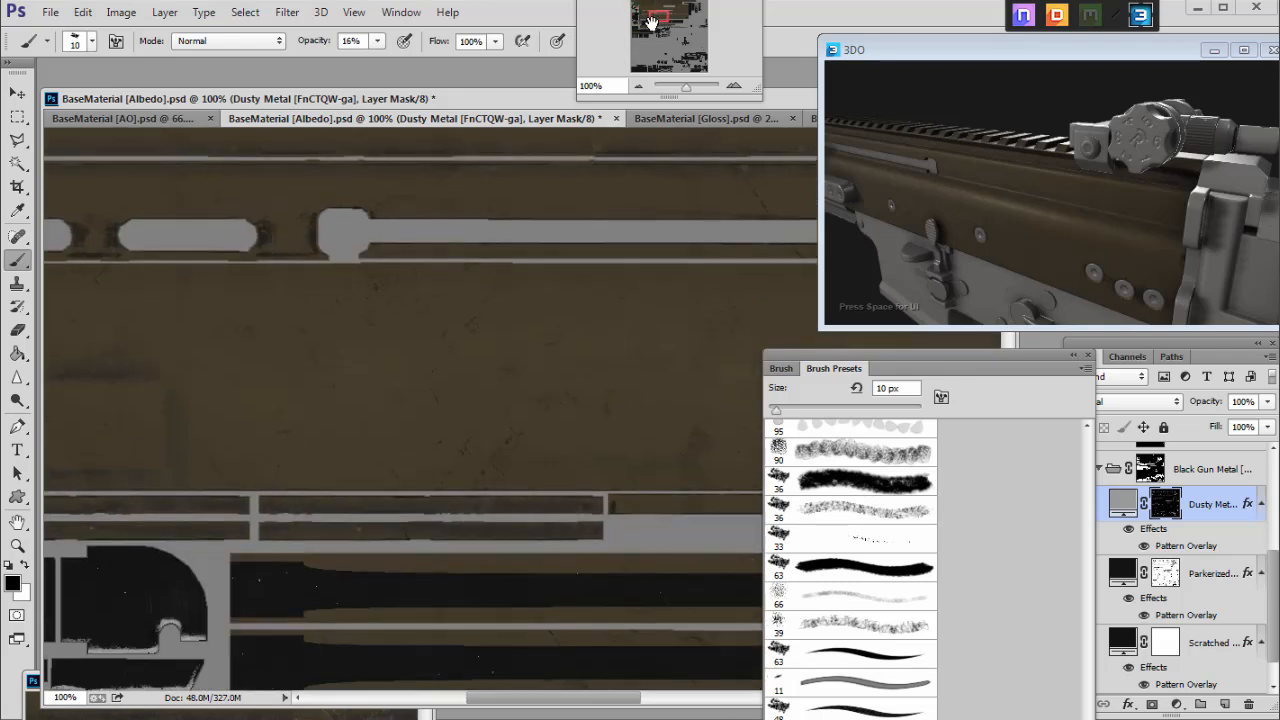
{"action": "left_click", "coordinate": [1086, 358]}
{"action": "scroll", "coordinate": [1150, 570], "scroll_direction": "up", "scroll_amount": 5}
{"action": "left_click", "coordinate": [1078, 601]}
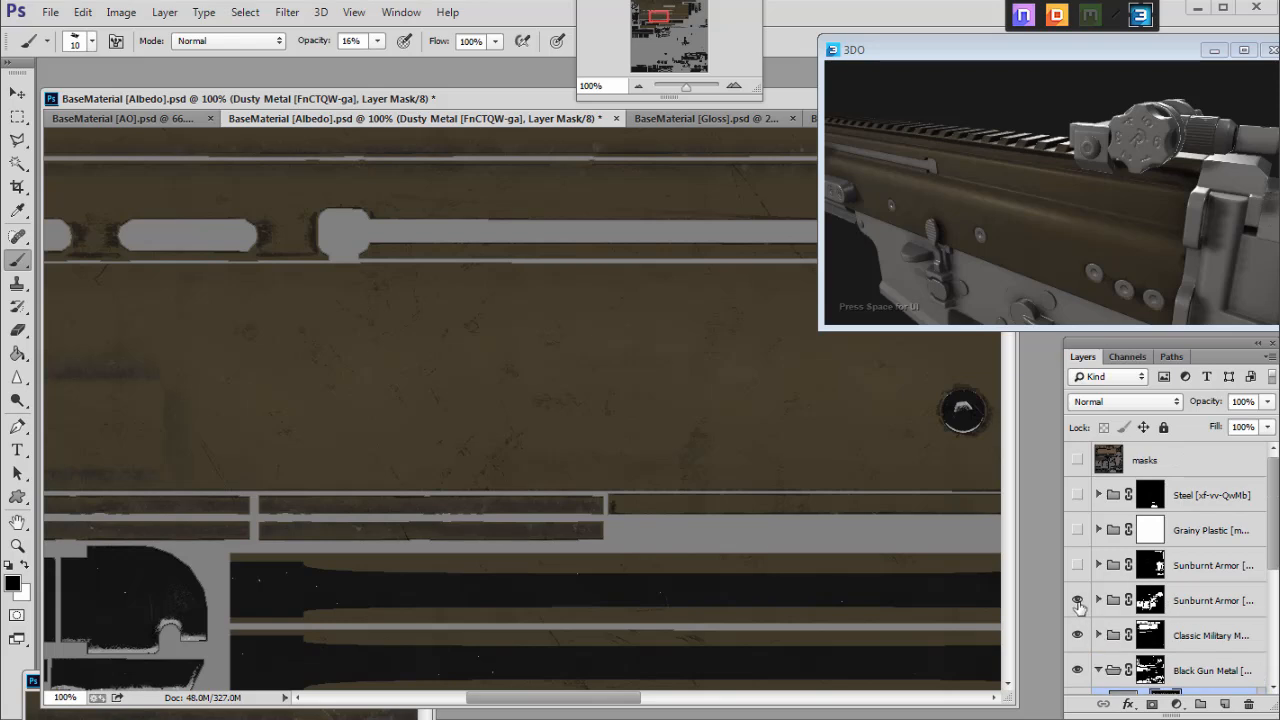
{"action": "left_click", "coordinate": [1078, 601]}
{"action": "left_click", "coordinate": [1078, 601]}
{"action": "left_click", "coordinate": [1078, 601]}
{"action": "left_click", "coordinate": [1078, 601]}
{"action": "left_click", "coordinate": [672, 40]}
{"action": "left_click", "coordinate": [638, 87]}
{"action": "left_click", "coordinate": [638, 87]}
{"action": "left_click_drag", "start_coordinate": [673, 41], "coordinate": [670, 44]}
{"action": "key", "text": "ctrl+s"}
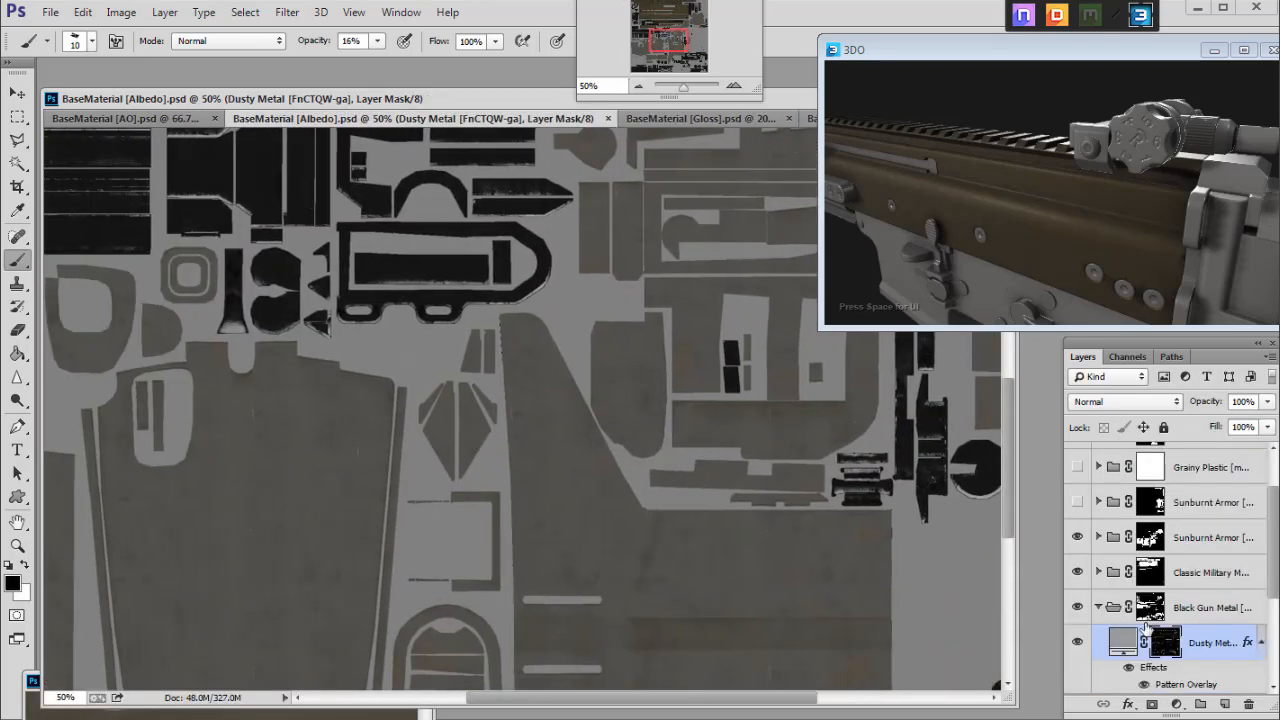
Collapse the Black Gun Metal group, expand the visible Sunburnt Armor group, and check the Sunburned Metal layer's effect.
{"action": "left_click", "coordinate": [1100, 607]}
{"action": "left_click", "coordinate": [1097, 571]}
{"action": "scroll", "coordinate": [1090, 575], "scroll_direction": "down", "scroll_amount": 2}
{"action": "left_click", "coordinate": [1078, 572]}
{"action": "left_click", "coordinate": [1078, 572]}
{"action": "double_click", "coordinate": [1078, 572]}
Try #808080 as the Sunburned Metal layer's fill colour.
{"action": "double_click", "coordinate": [1122, 572]}
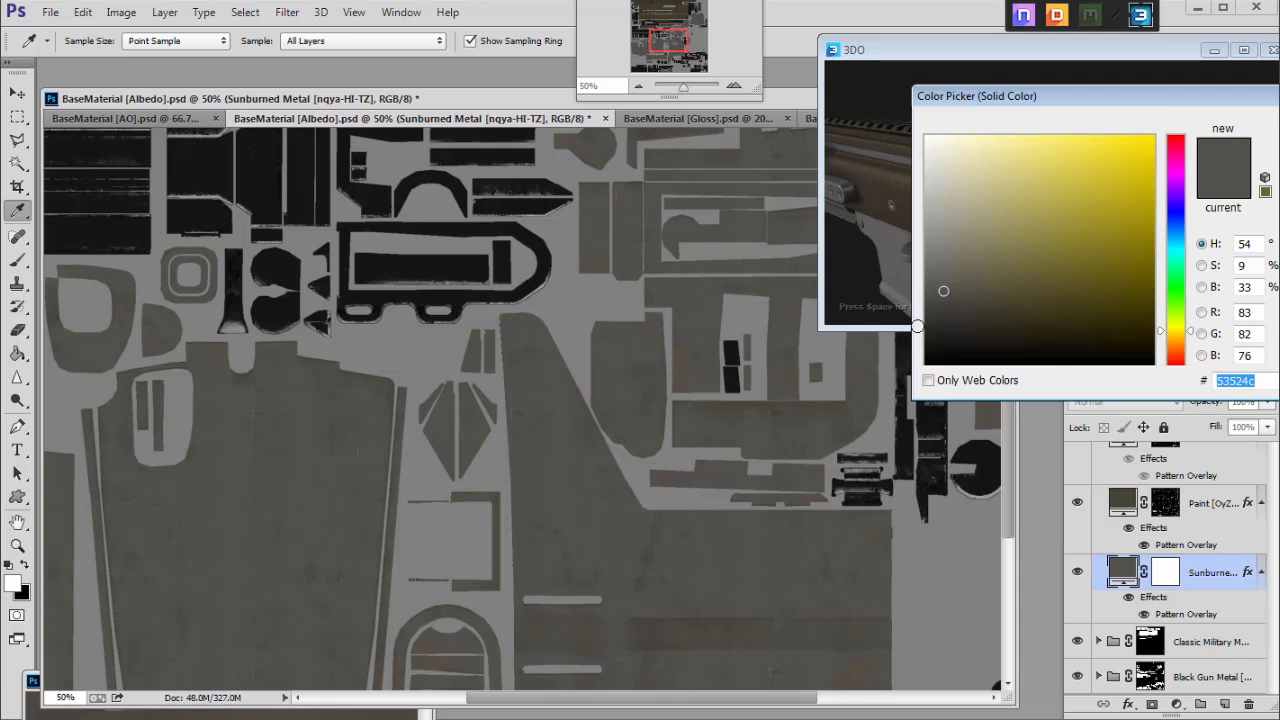
{"action": "type", "text": "808080"}
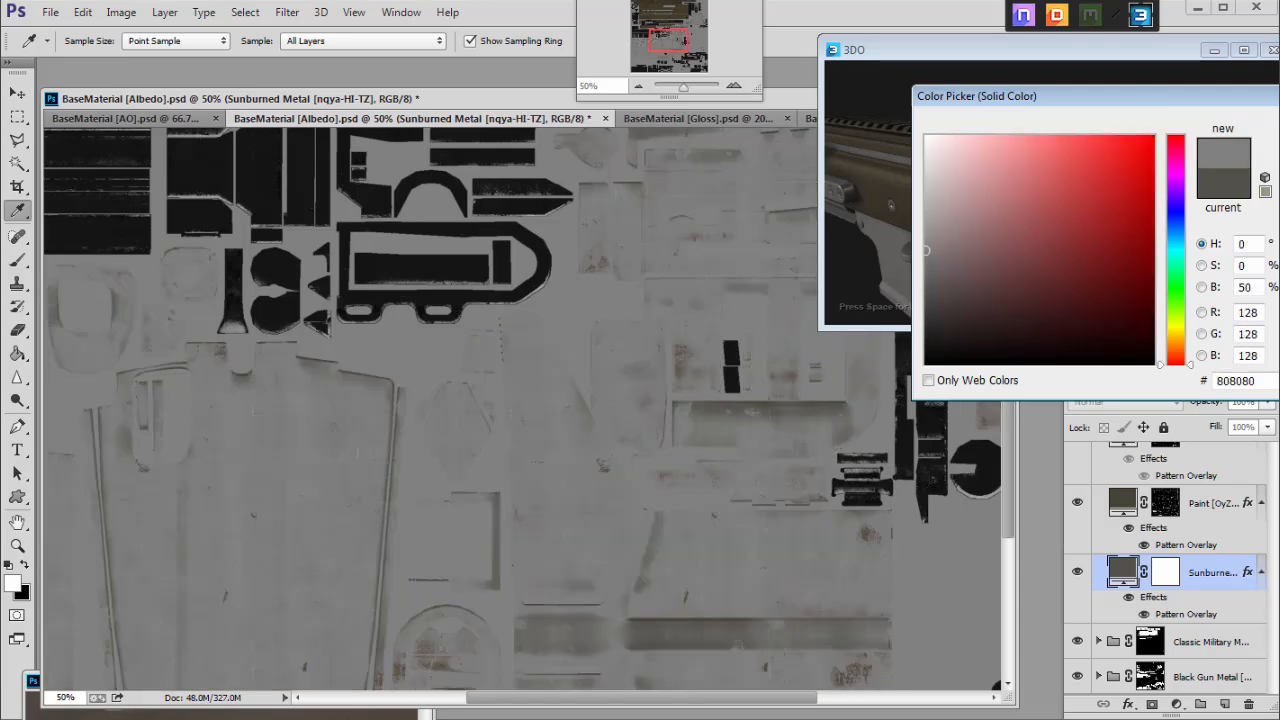
{"action": "left_click", "coordinate": [725, 564]}
{"action": "key", "text": "Return"}
{"action": "key", "text": "b"}
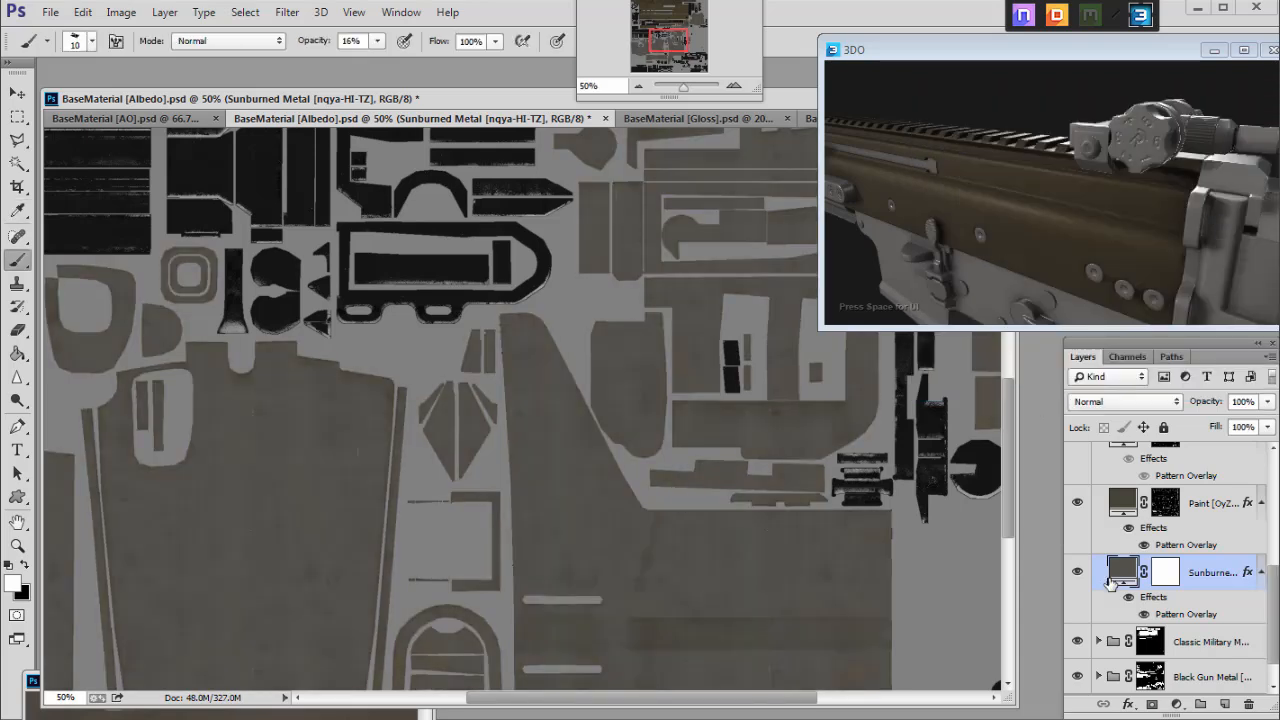
{"action": "scroll", "coordinate": [1130, 574], "scroll_direction": "up", "scroll_amount": 1}
Try #3e3c31 as the Paint layer's fill colour in the Sunburnt Armor group.
{"action": "left_click", "coordinate": [737, 538], "text": "ctrl"}
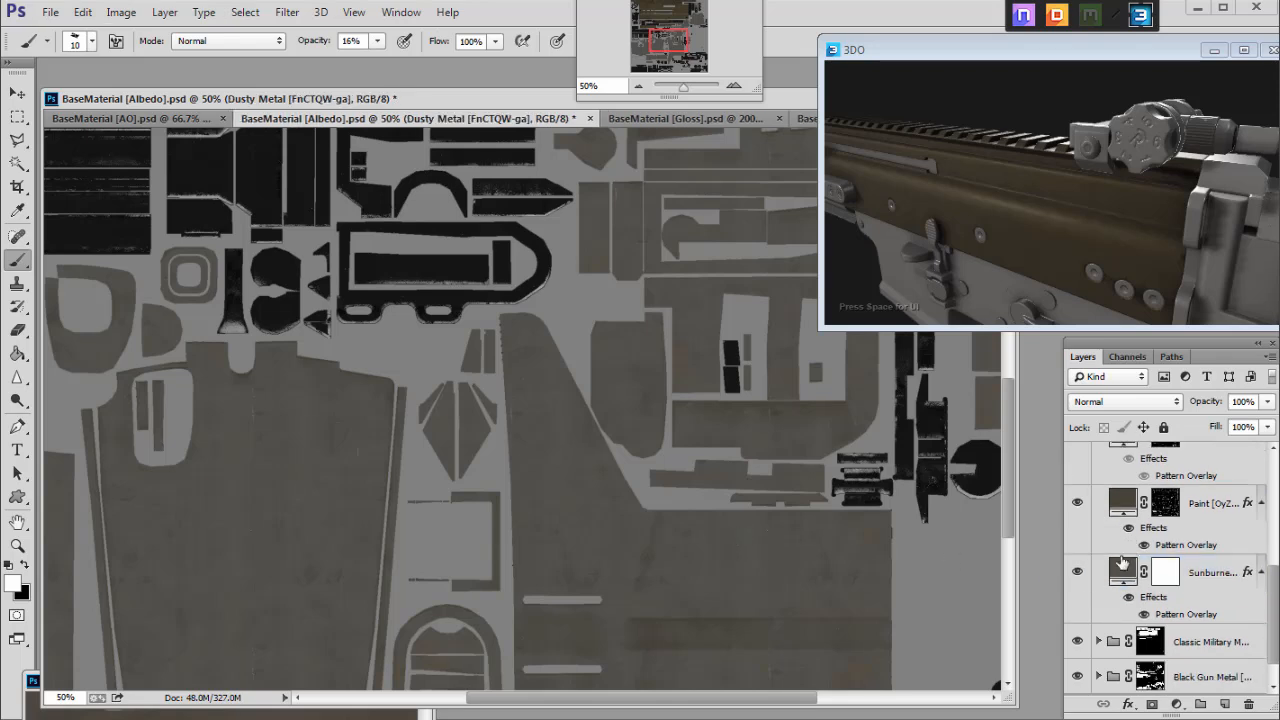
{"action": "scroll", "coordinate": [1108, 540], "scroll_direction": "up", "scroll_amount": 1}
{"action": "double_click", "coordinate": [1123, 572]}
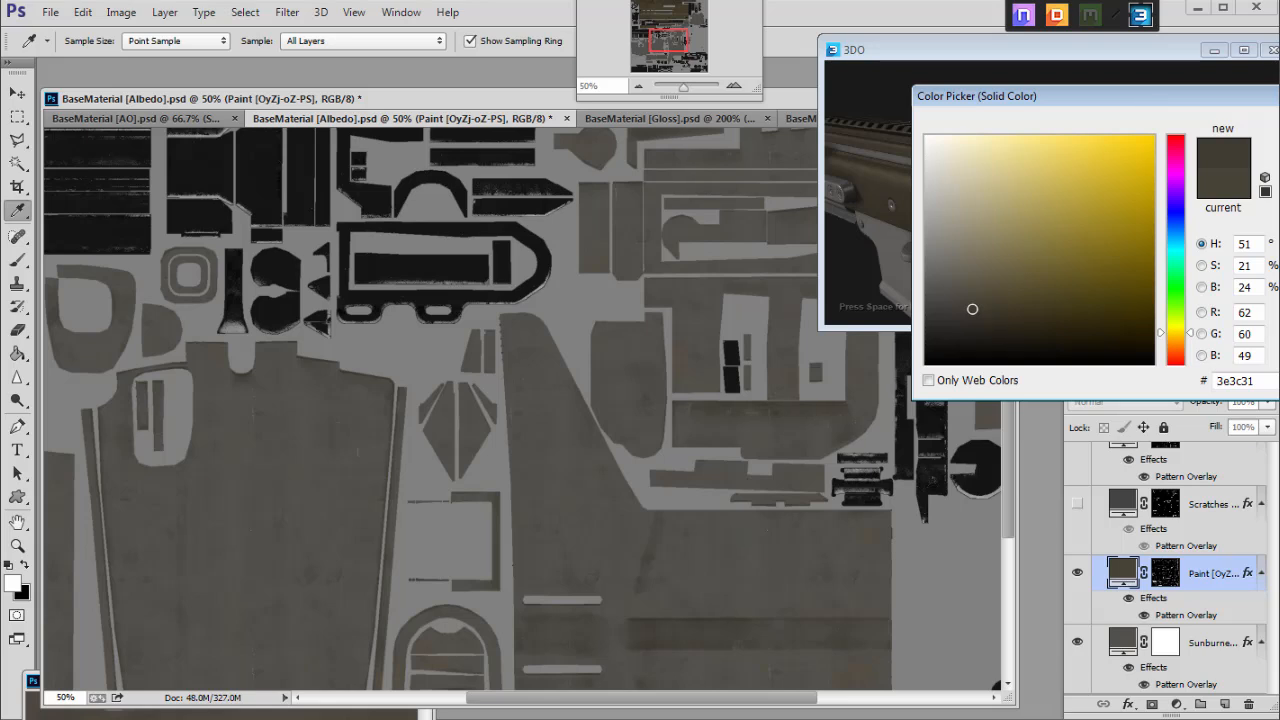
{"action": "key", "text": "Return"}
{"action": "left_click", "coordinate": [1074, 573]}
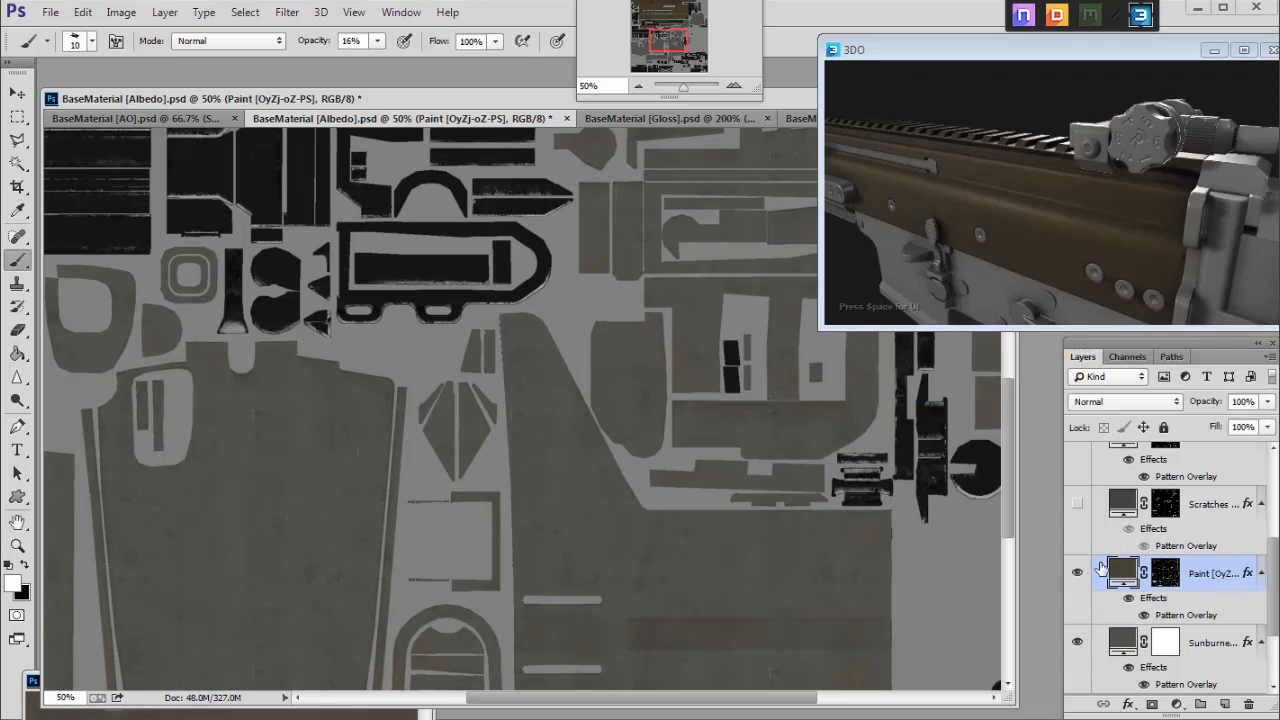
{"action": "scroll", "coordinate": [1101, 568], "scroll_direction": "down", "scroll_amount": 1}
{"action": "scroll", "coordinate": [1101, 568], "scroll_direction": "up", "scroll_amount": 1}
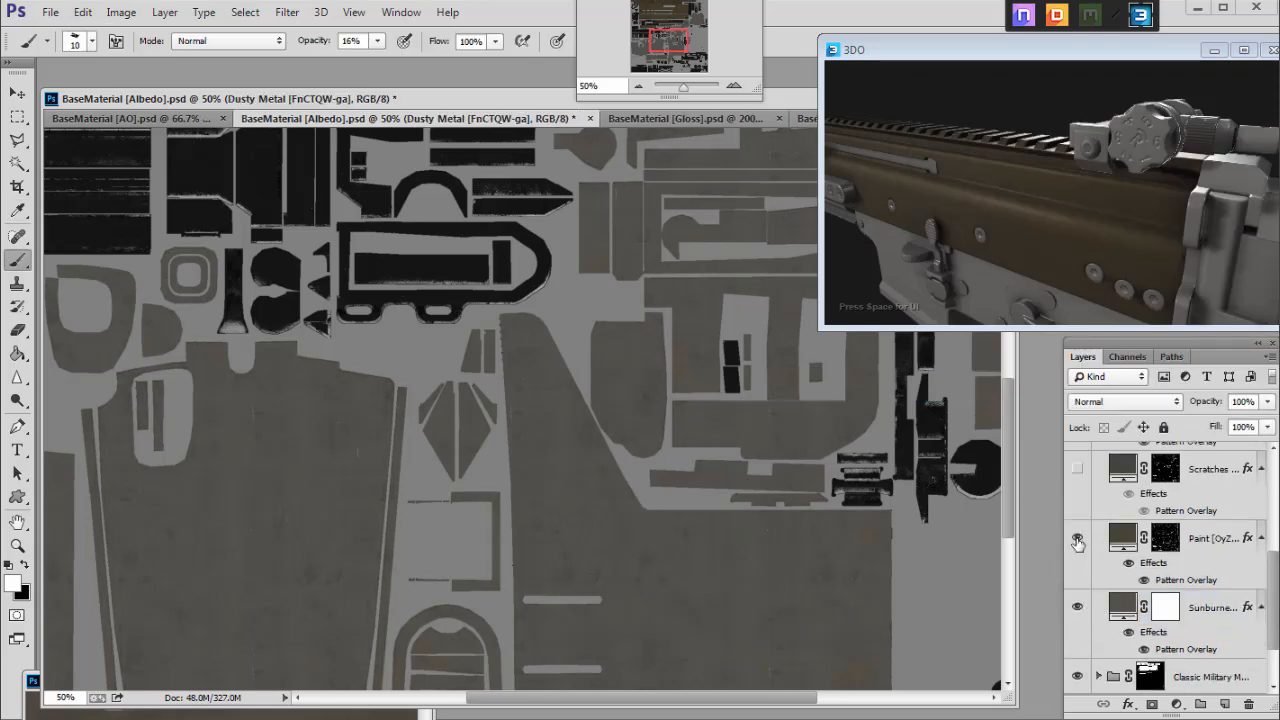
Check the Paint layer's effect in the Sunburnt Armor group and try #504a40 as the Sunburned Metal layer's fill colour.
{"action": "scroll", "coordinate": [1077, 541], "scroll_direction": "down", "scroll_amount": 1}
{"action": "left_click", "coordinate": [1077, 537]}
{"action": "left_click", "coordinate": [1077, 537]}
{"action": "double_click", "coordinate": [1123, 537]}
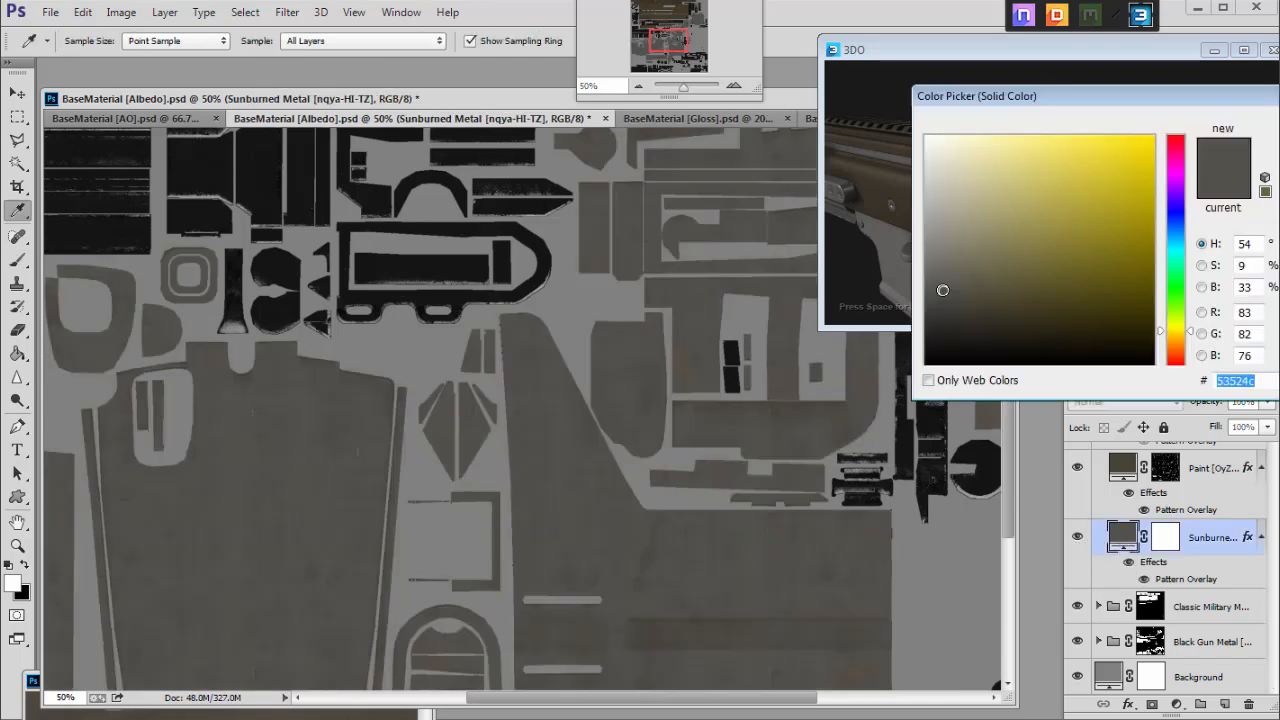
{"action": "left_click_drag", "start_coordinate": [970, 303], "coordinate": [967, 303]}
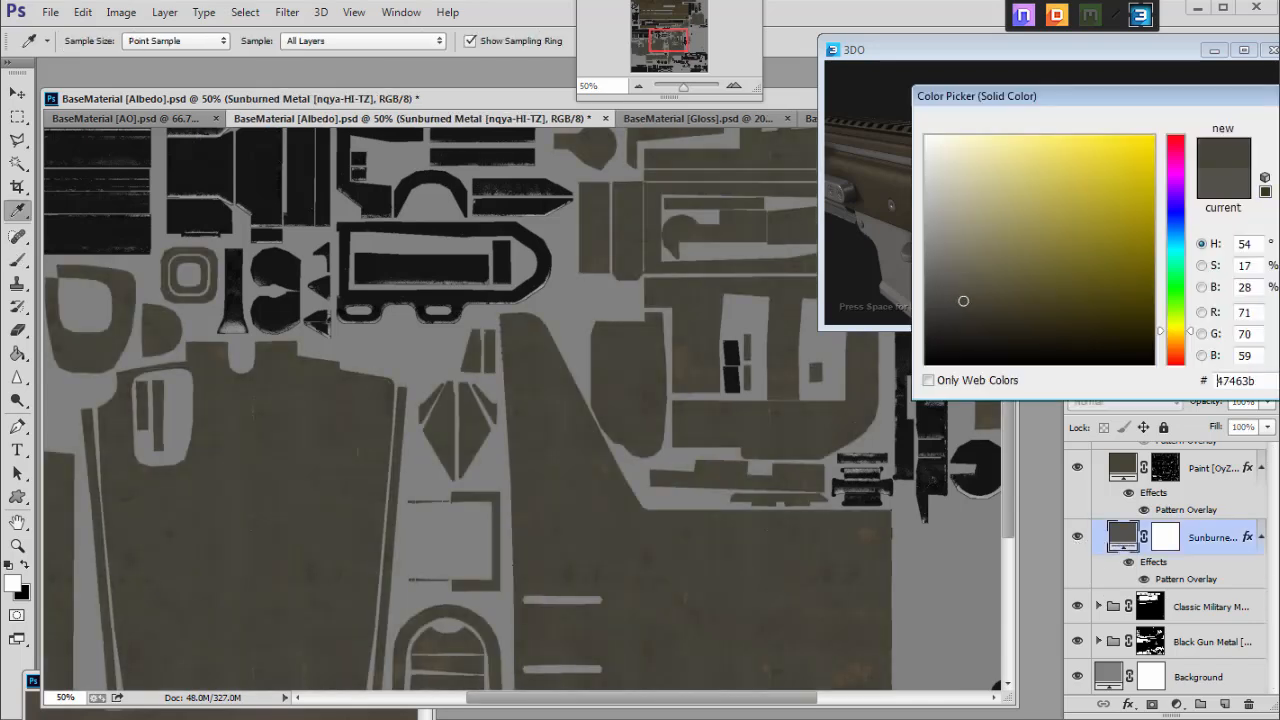
{"action": "left_click", "coordinate": [974, 295]}
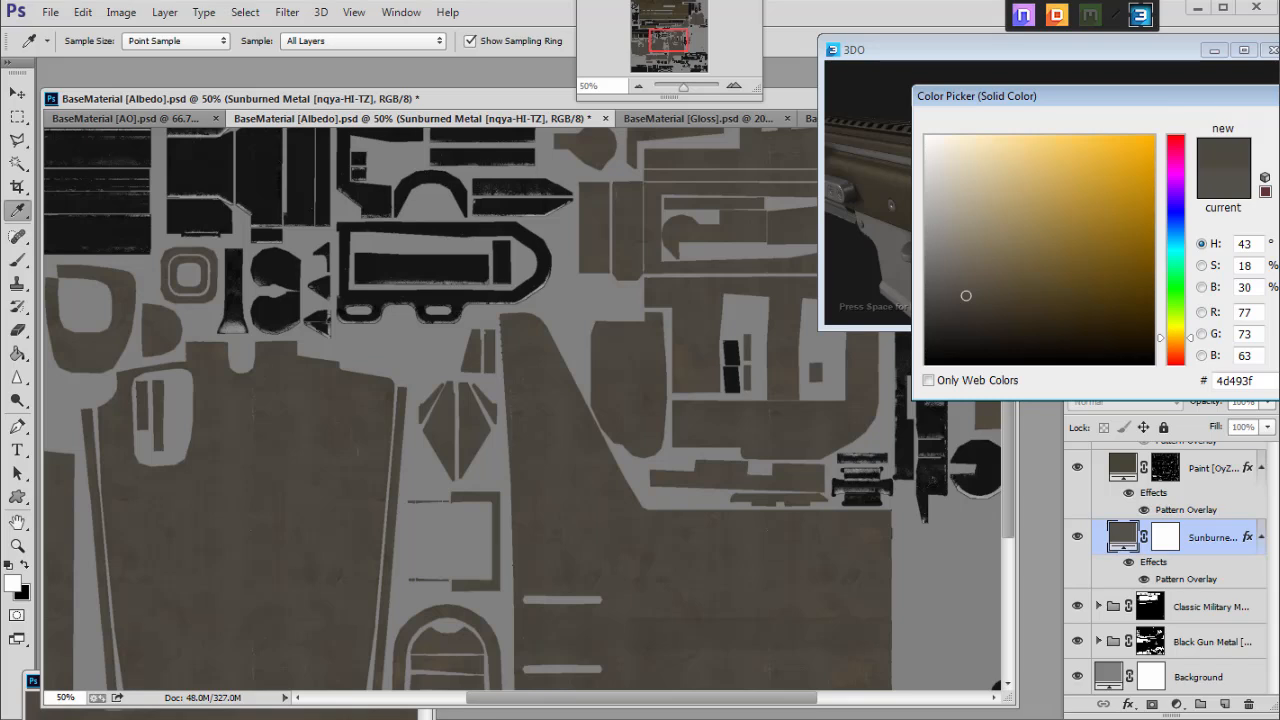
{"action": "left_click", "coordinate": [1, 521]}
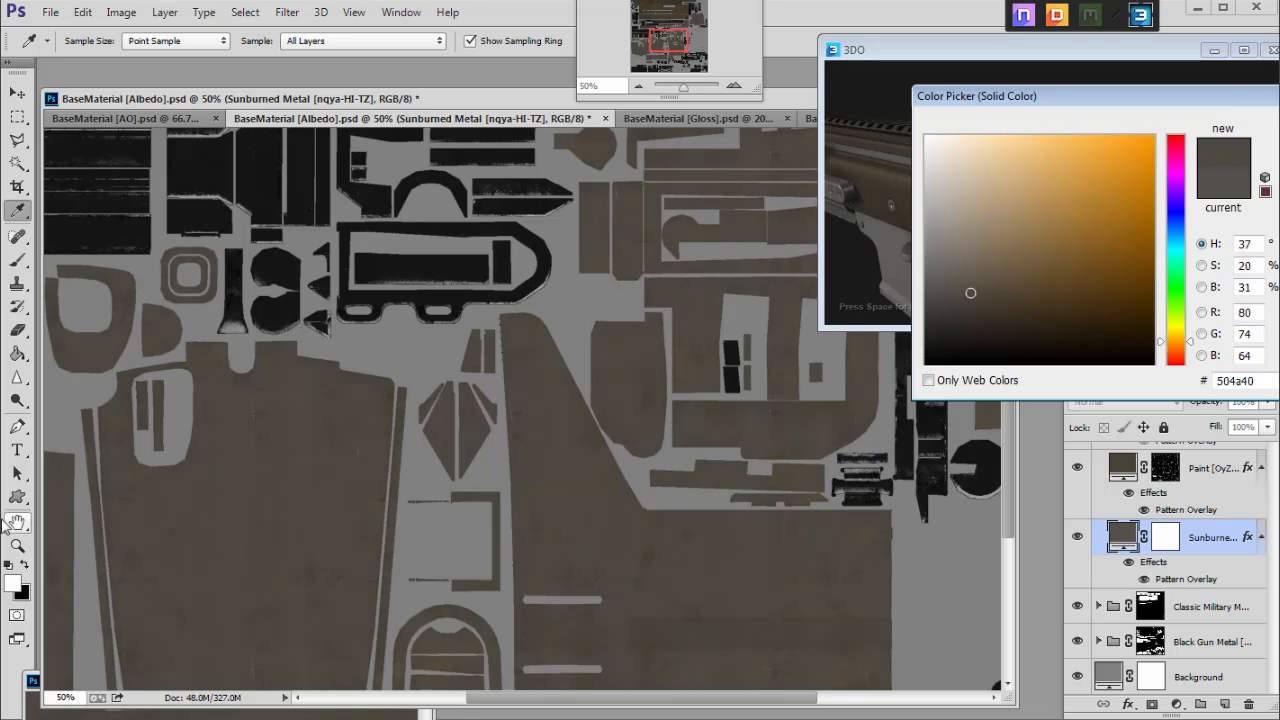
{"action": "key", "text": "Return"}
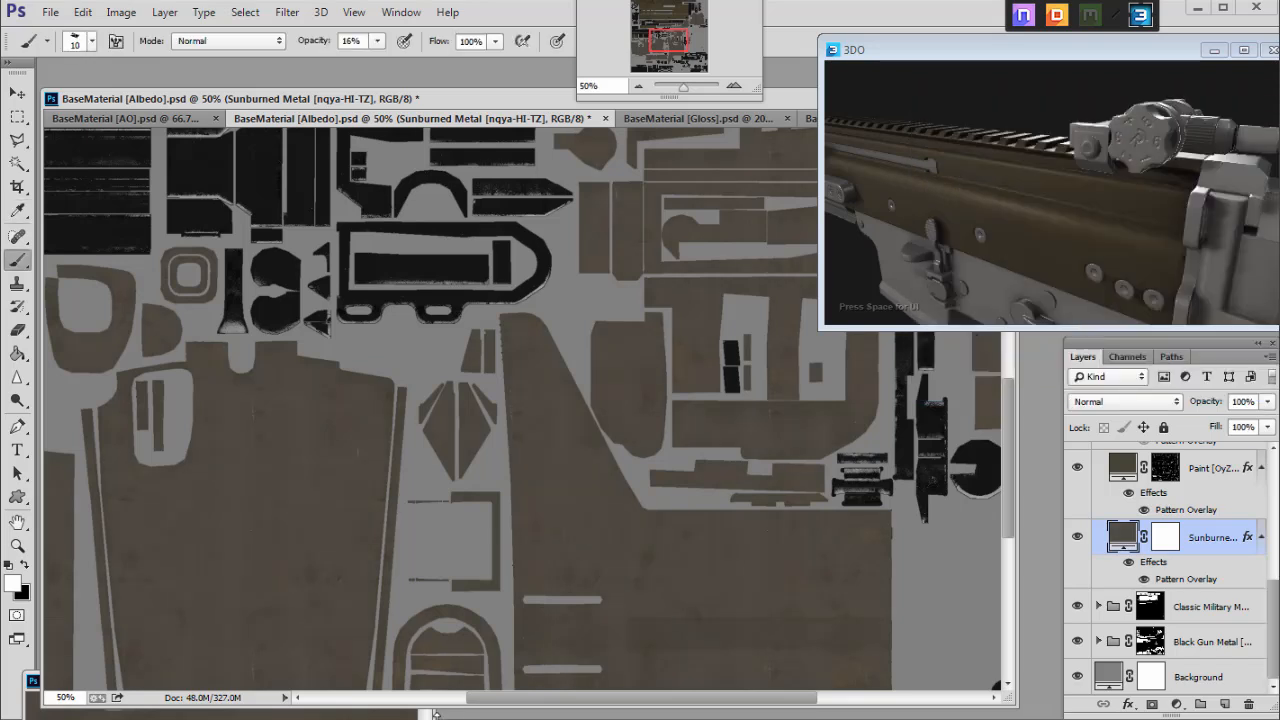
Compare the colours with BaseMaterial_albedo.tga and set the Sunburned Metal layer's fill colour to #504c41 in the lower Sunburnt Armor group.
{"action": "left_click", "coordinate": [432, 714]}
{"action": "scroll", "coordinate": [222, 706], "scroll_direction": "up", "scroll_amount": 5}
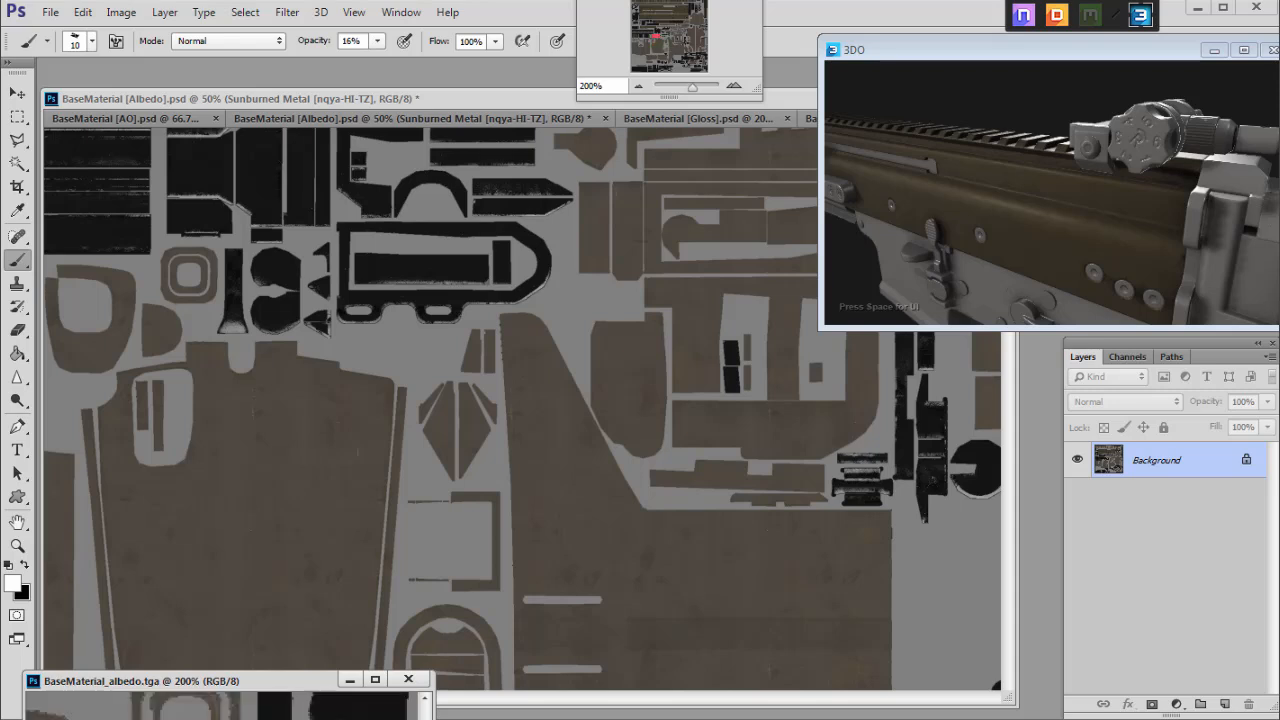
{"action": "scroll", "coordinate": [222, 706], "scroll_direction": "down", "scroll_amount": 3}
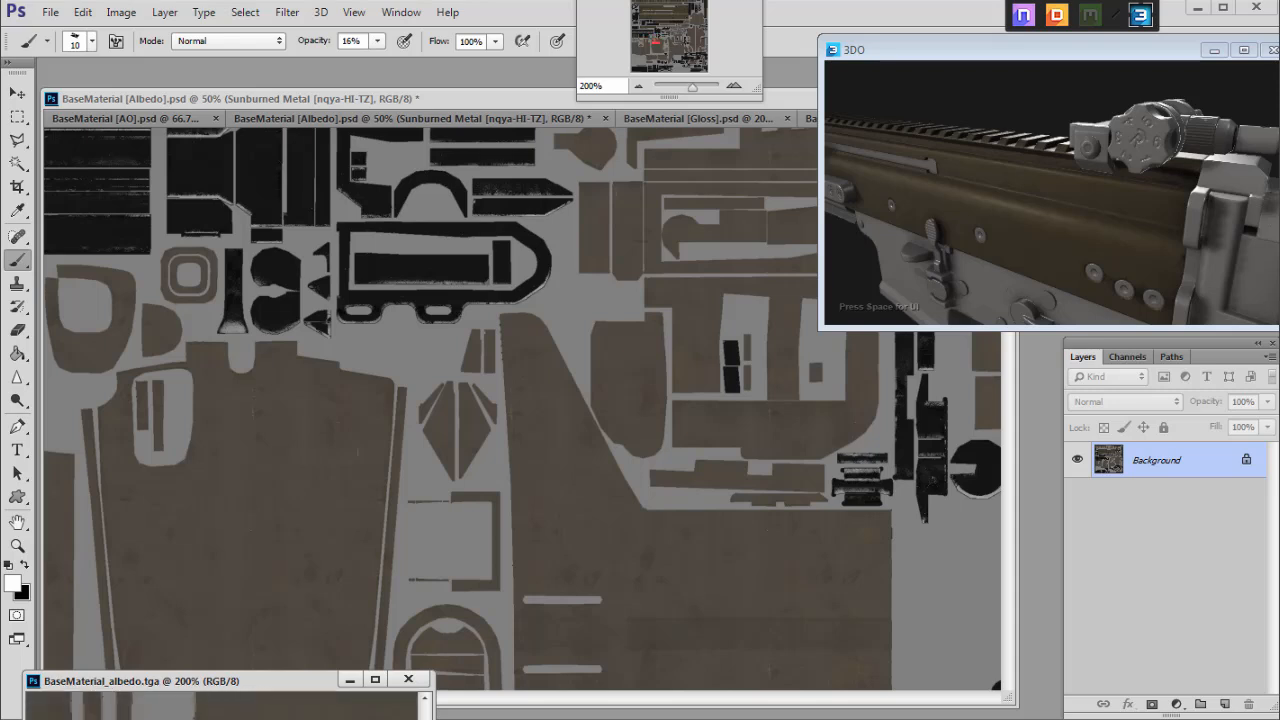
{"action": "left_click", "coordinate": [959, 549]}
{"action": "double_click", "coordinate": [1122, 640]}
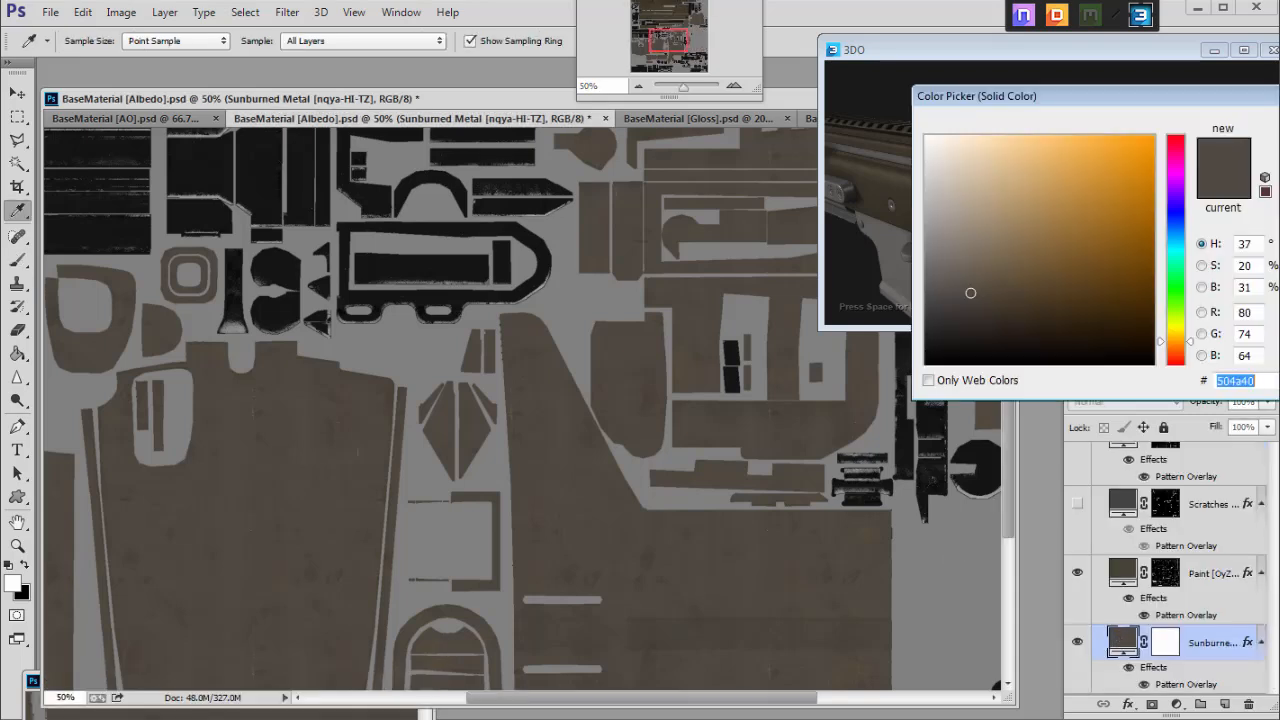
{"action": "left_click_drag", "start_coordinate": [1176, 341], "coordinate": [1176, 337]}
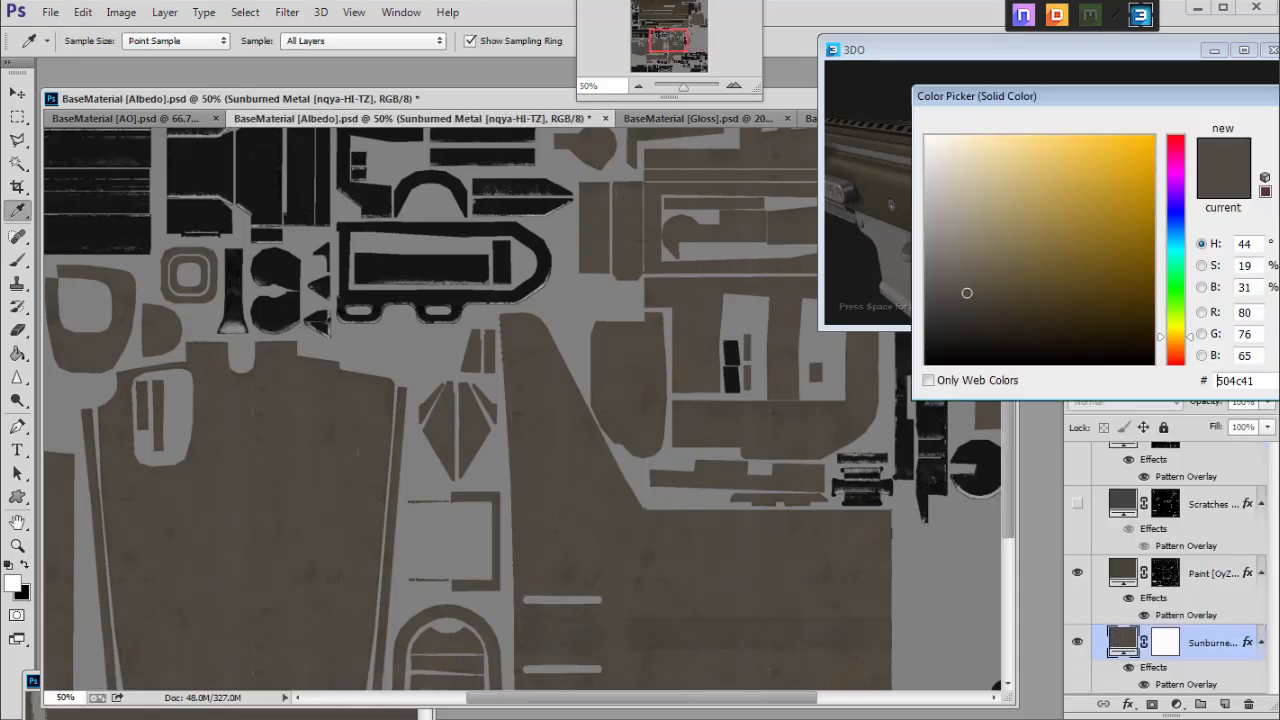
{"action": "key", "text": "Return"}
Examine the recoloured armour parts across the Albedo sheet at 66.67% and check the Paint layer's effect.
{"action": "scroll", "coordinate": [1027, 401], "scroll_direction": "up", "scroll_amount": 5}
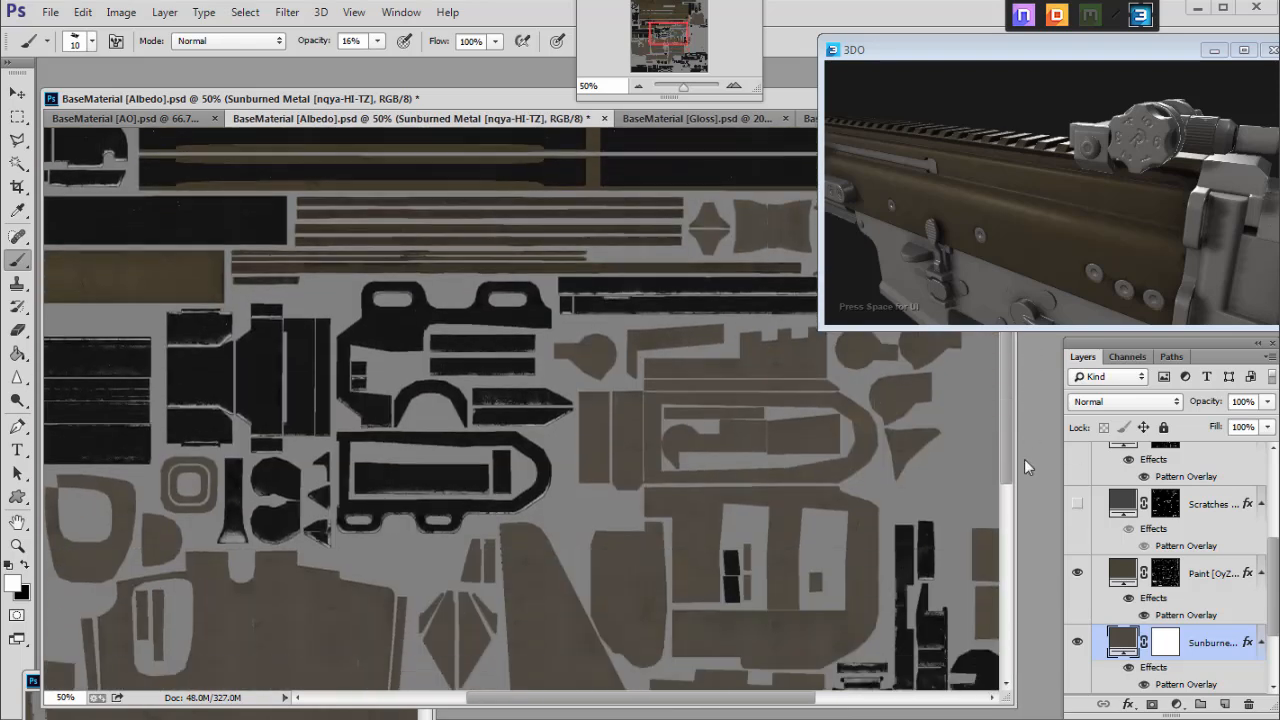
{"action": "left_click_drag", "start_coordinate": [1024, 459], "coordinate": [1014, 563]}
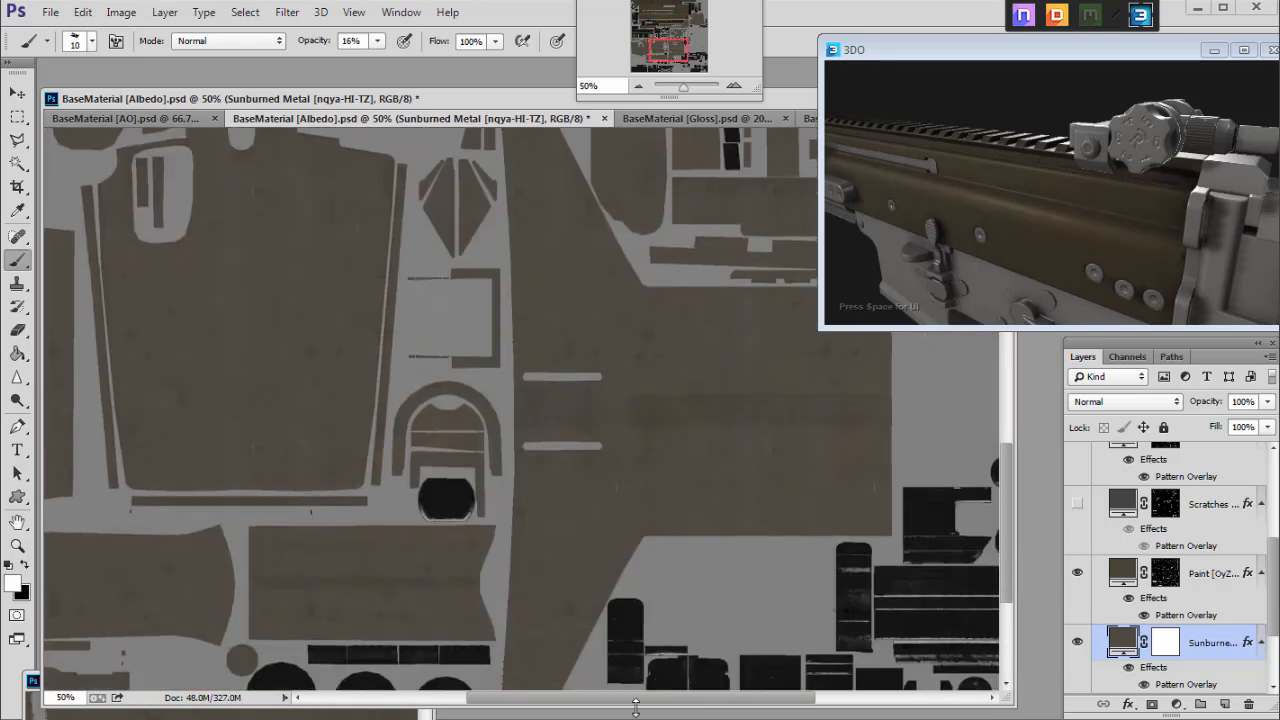
{"action": "left_click_drag", "start_coordinate": [660, 697], "coordinate": [708, 692]}
{"action": "left_click", "coordinate": [736, 87]}
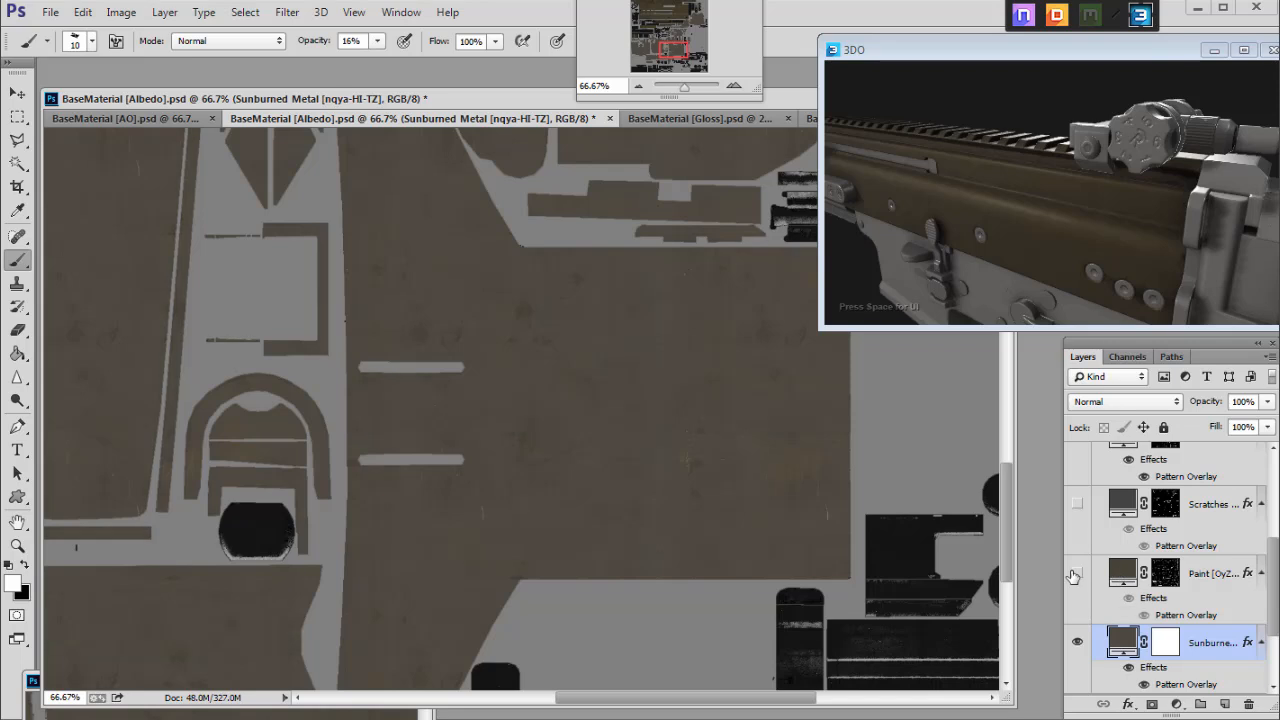
{"action": "scroll", "coordinate": [910, 630], "scroll_direction": "right", "scroll_amount": 5}
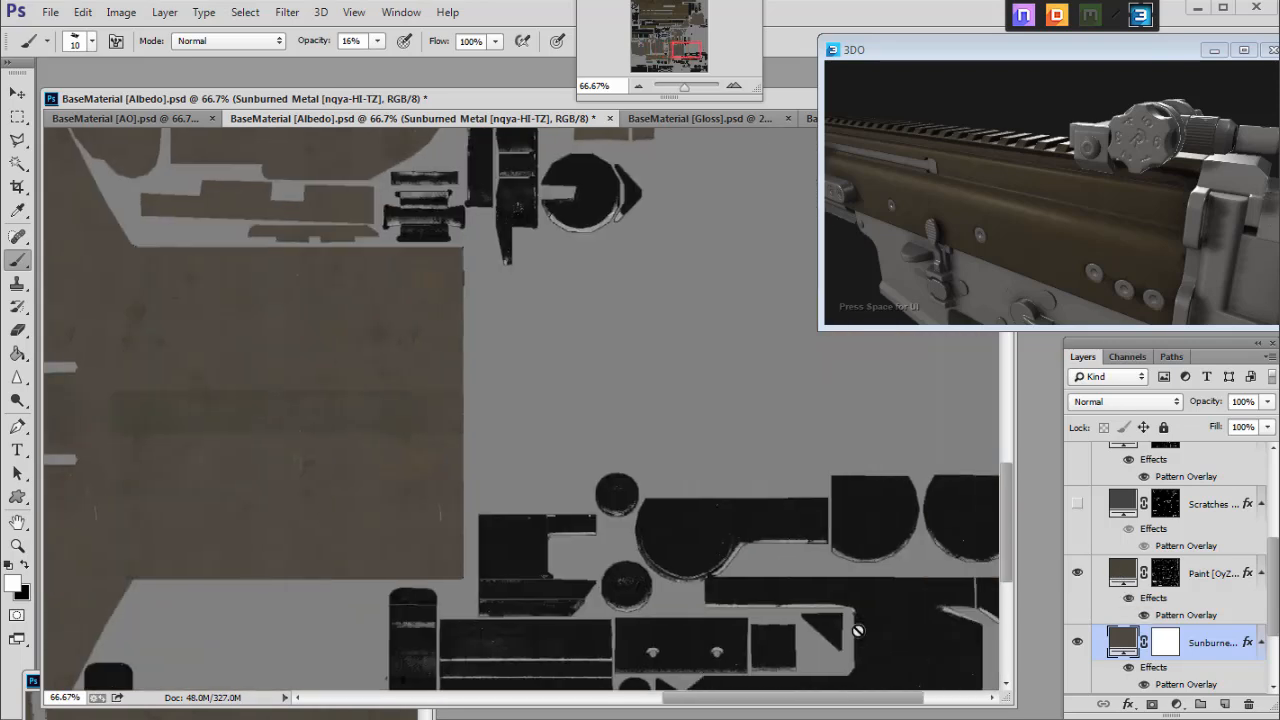
{"action": "left_click_drag", "start_coordinate": [1009, 521], "coordinate": [1012, 394]}
{"action": "scroll", "coordinate": [1104, 595], "scroll_direction": "up", "scroll_amount": 4}
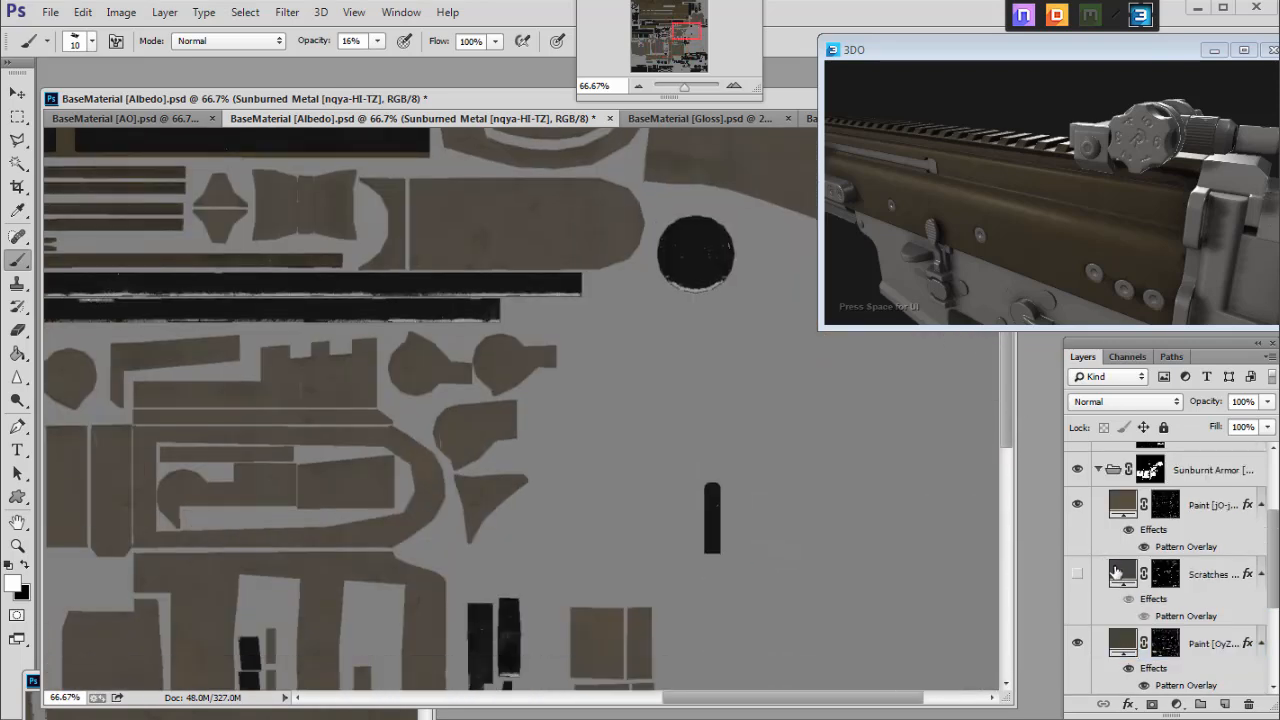
Collapse the lower Sunburnt Armor group, show and expand the upper one, and examine its parts in BaseMaterial_albedo.tga for comparison.
{"action": "left_click", "coordinate": [1098, 600]}
{"action": "left_click", "coordinate": [1077, 565]}
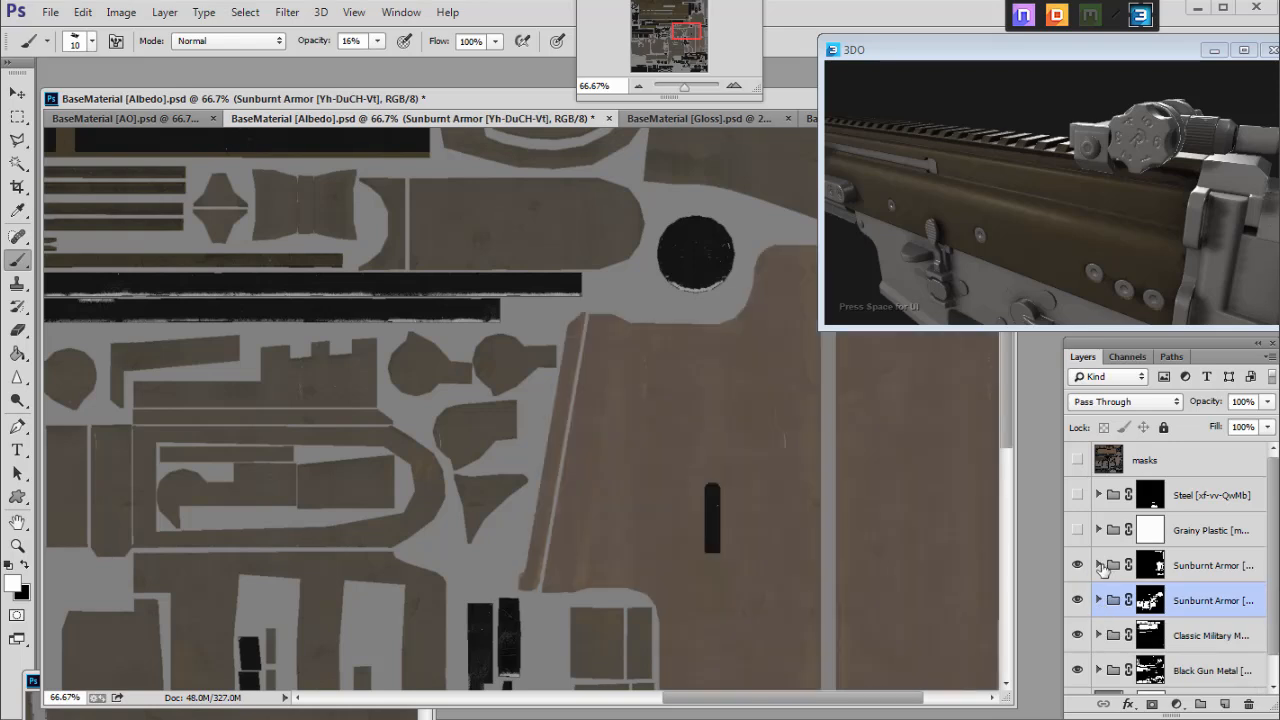
{"action": "left_click", "coordinate": [1099, 565]}
{"action": "scroll", "coordinate": [1101, 568], "scroll_direction": "down", "scroll_amount": 3}
{"action": "left_click", "coordinate": [290, 714]}
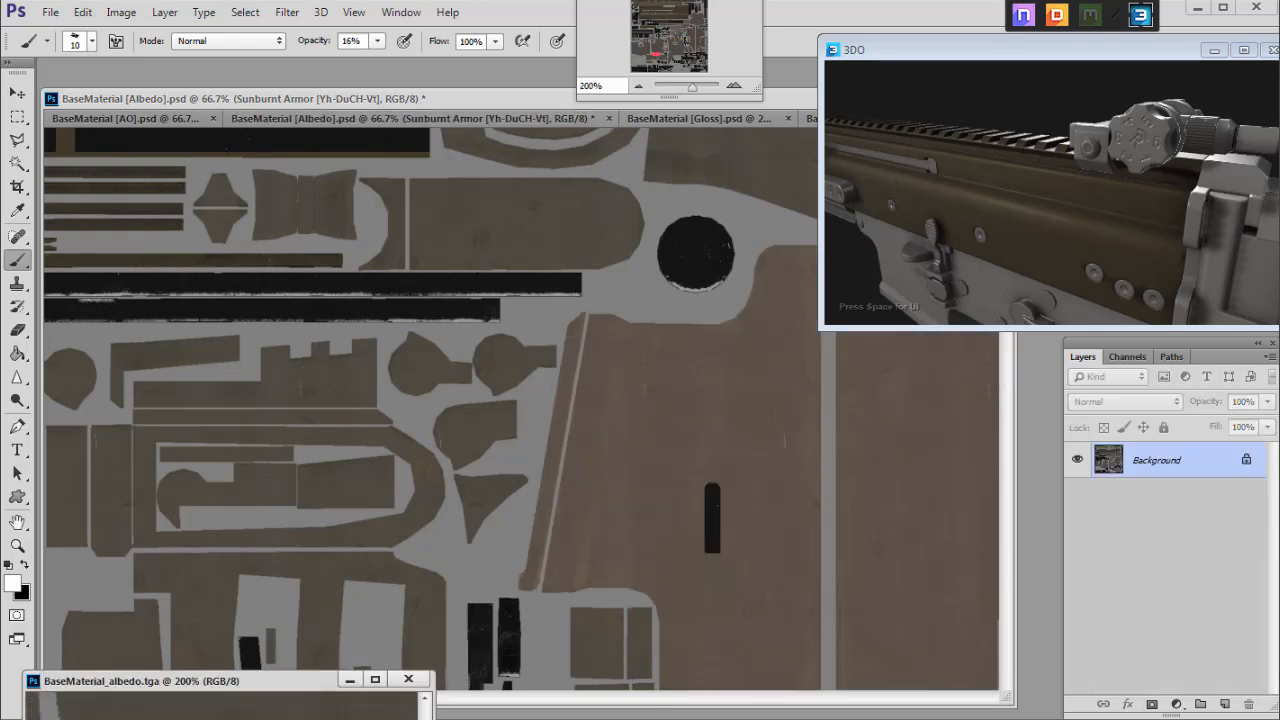
{"action": "scroll", "coordinate": [225, 707], "scroll_direction": "up", "scroll_amount": 10}
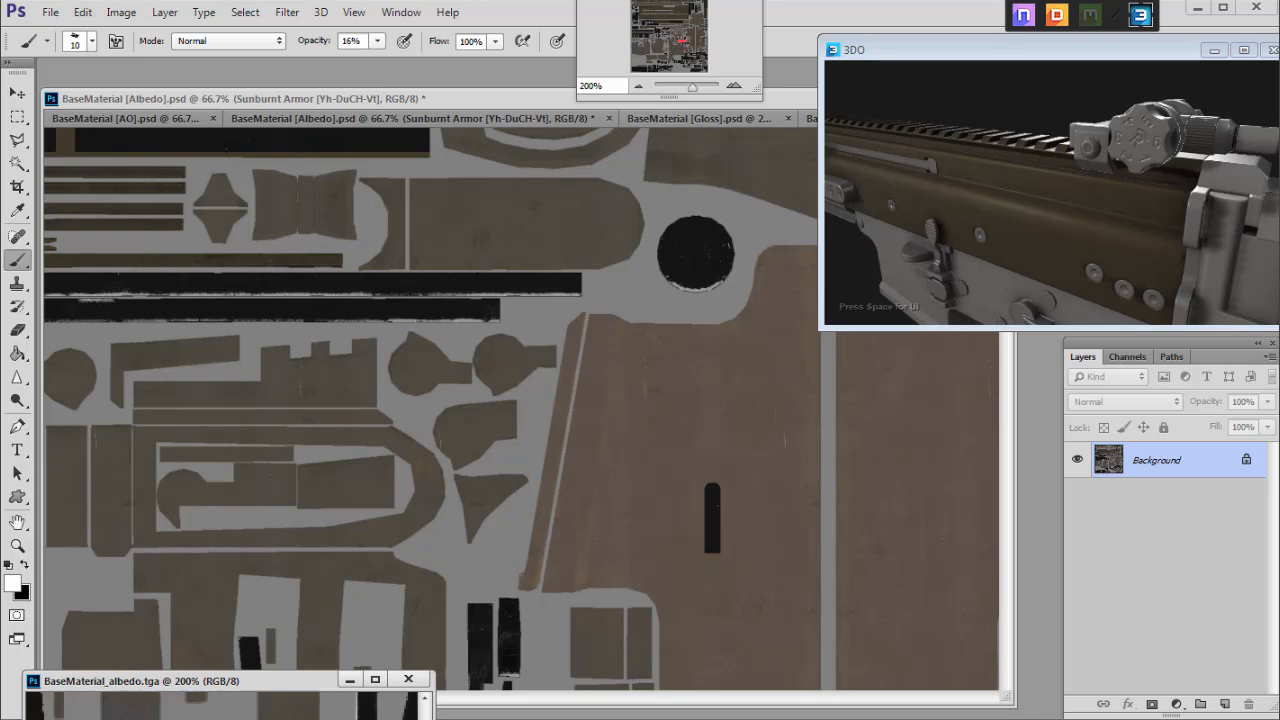
{"action": "left_click_drag", "start_coordinate": [682, 41], "coordinate": [695, 42]}
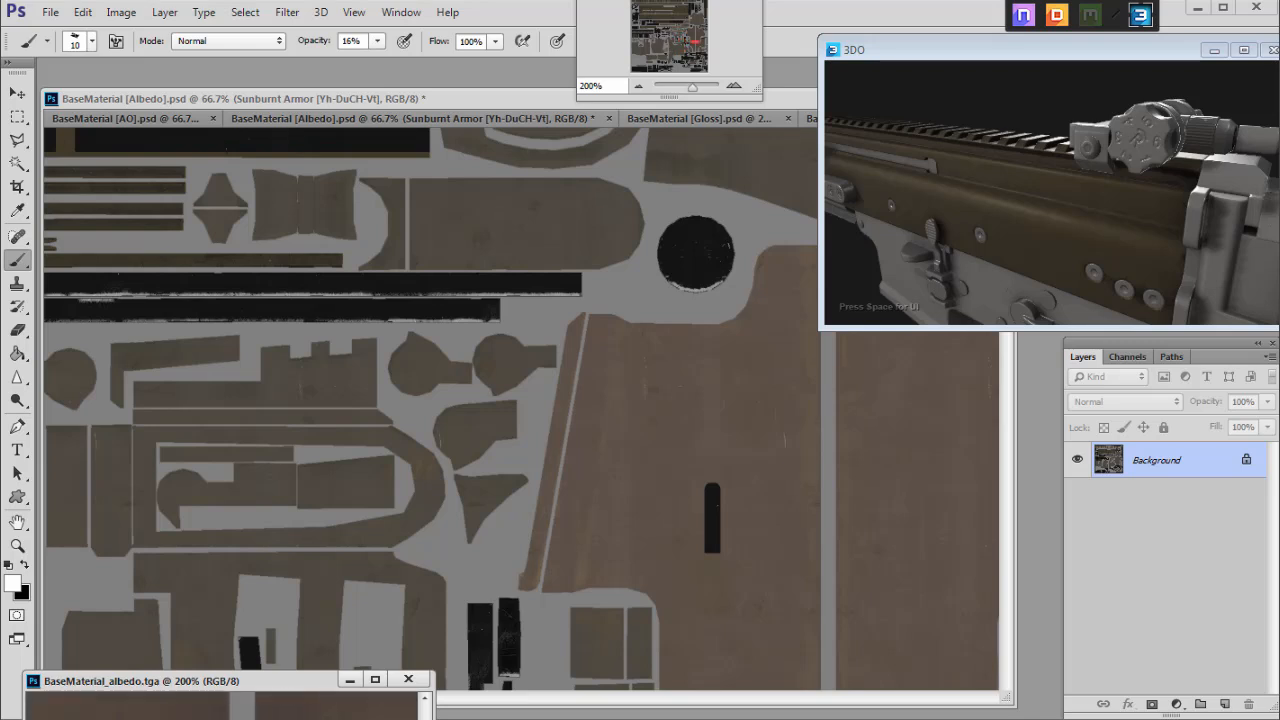
{"action": "scroll", "coordinate": [222, 706], "scroll_direction": "up", "scroll_amount": 4}
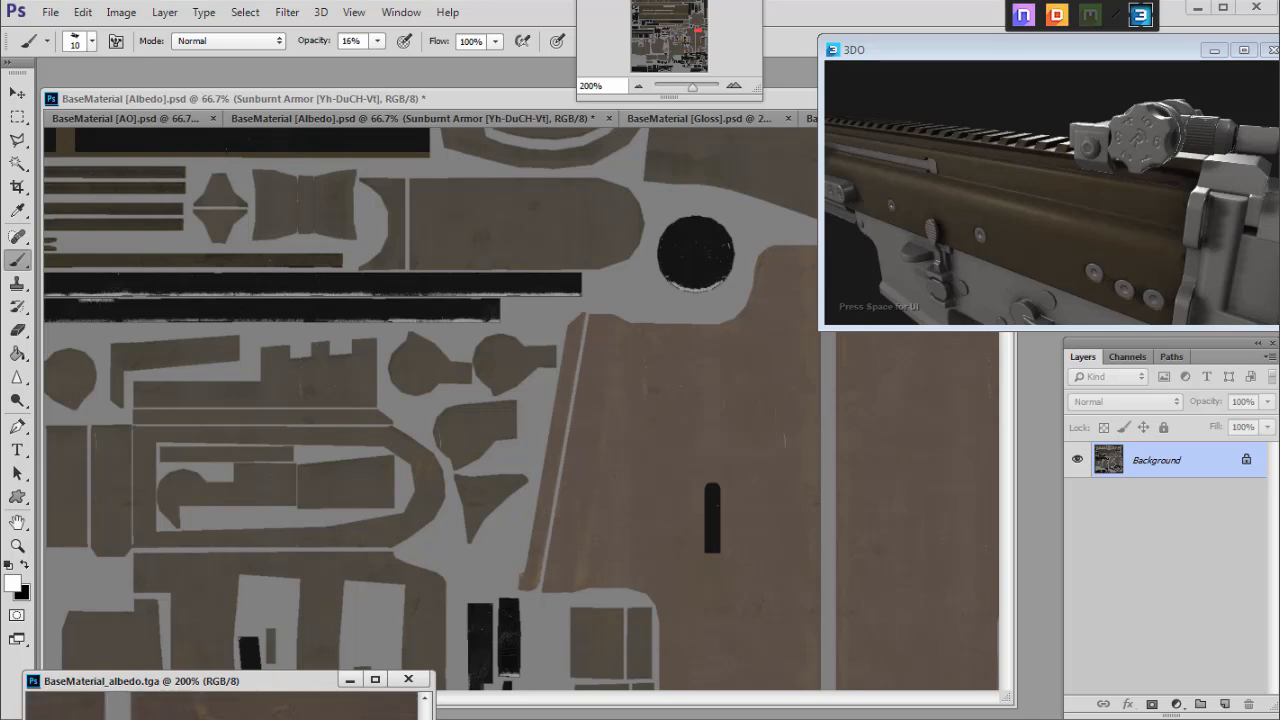
{"action": "left_click", "coordinate": [748, 485]}
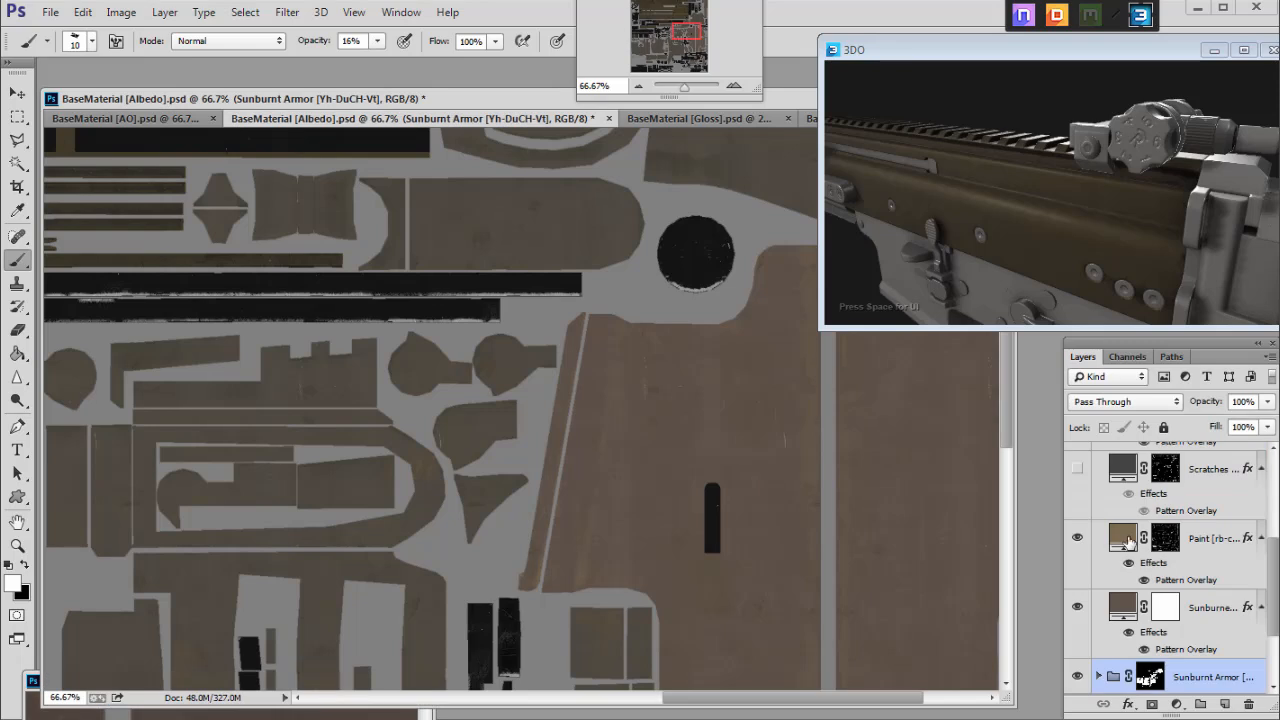
Set the Sunburned Metal layer's fill colour to #4e463e in the upper Sunburnt Armor group.
{"action": "left_click", "coordinate": [1129, 541]}
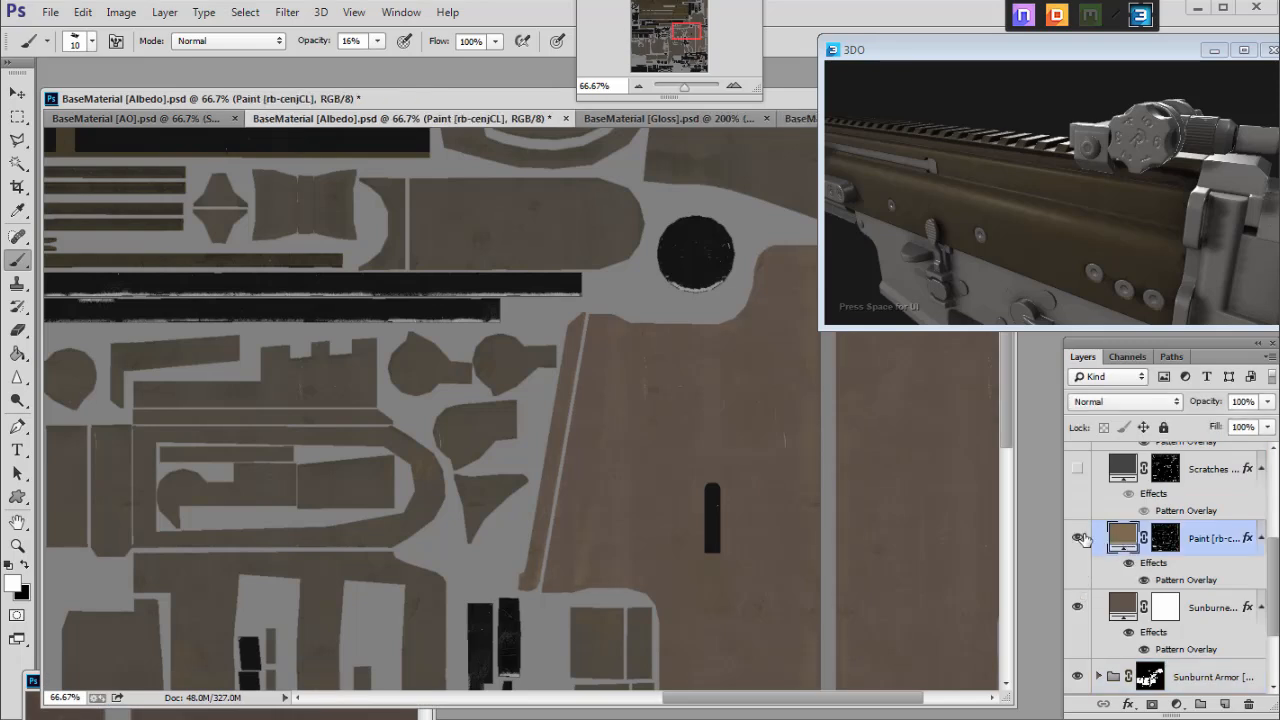
{"action": "scroll", "coordinate": [1100, 570], "scroll_direction": "down", "scroll_amount": 2}
{"action": "double_click", "coordinate": [1122, 532]}
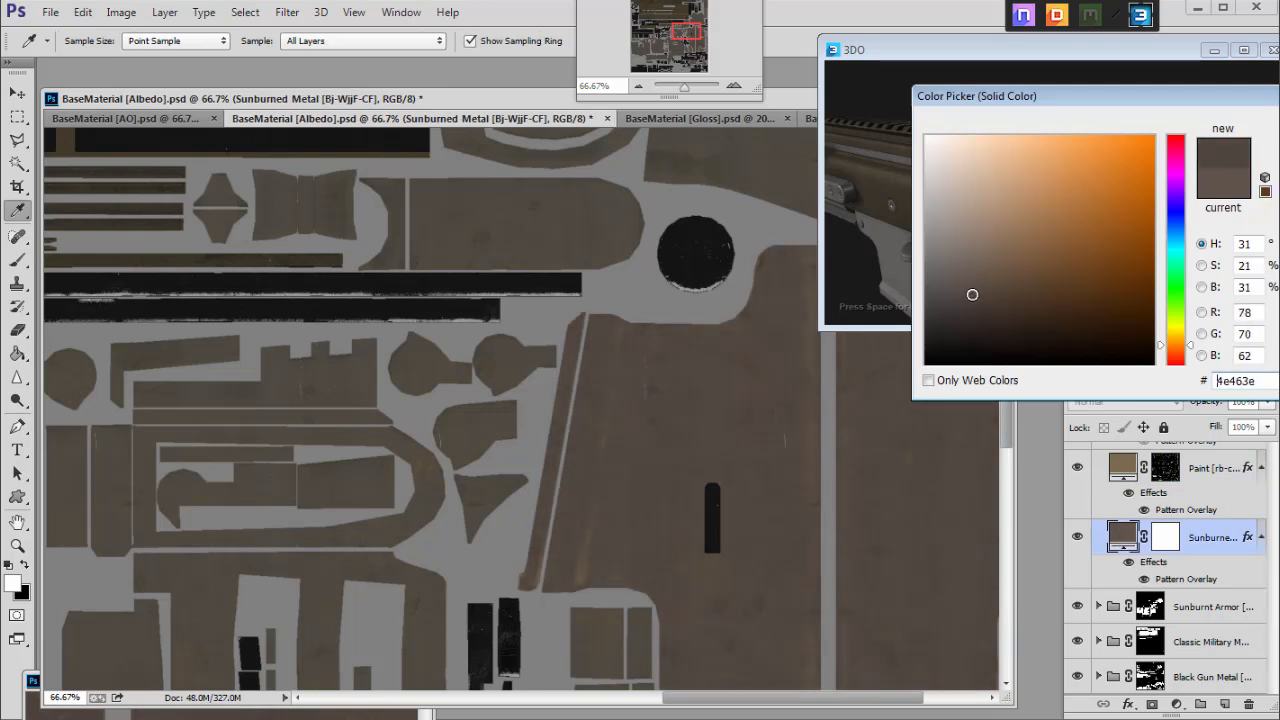
{"action": "key", "text": "Return"}
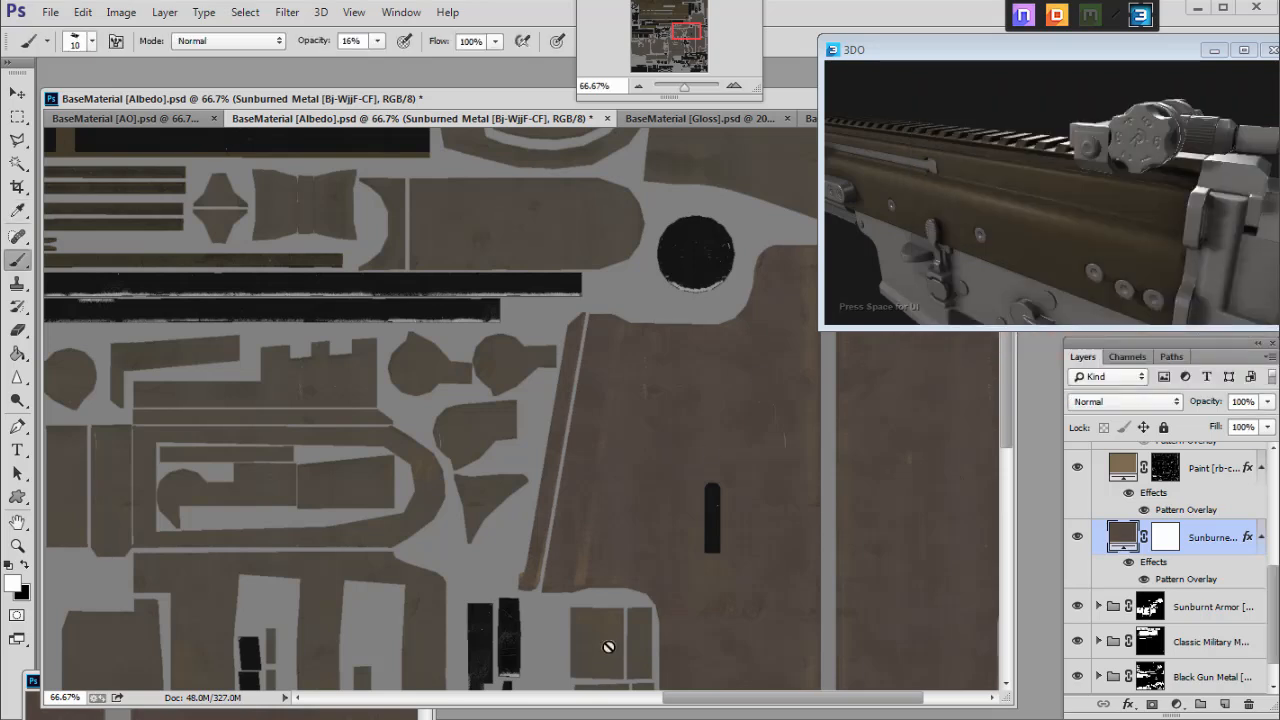
Set the Paint layer's fill colour to #524c41 in the upper Sunburnt Armor group.
{"action": "left_click_drag", "start_coordinate": [697, 703], "coordinate": [799, 700]}
{"action": "mouse_move", "coordinate": [1008, 440]}
{"action": "left_mouse_down"}
{"action": "mouse_move", "coordinate": [993, 525]}
{"action": "mouse_move", "coordinate": [1005, 535]}
{"action": "left_mouse_up"}
{"action": "double_click", "coordinate": [1122, 467]}
{"action": "left_click", "coordinate": [992, 276]}
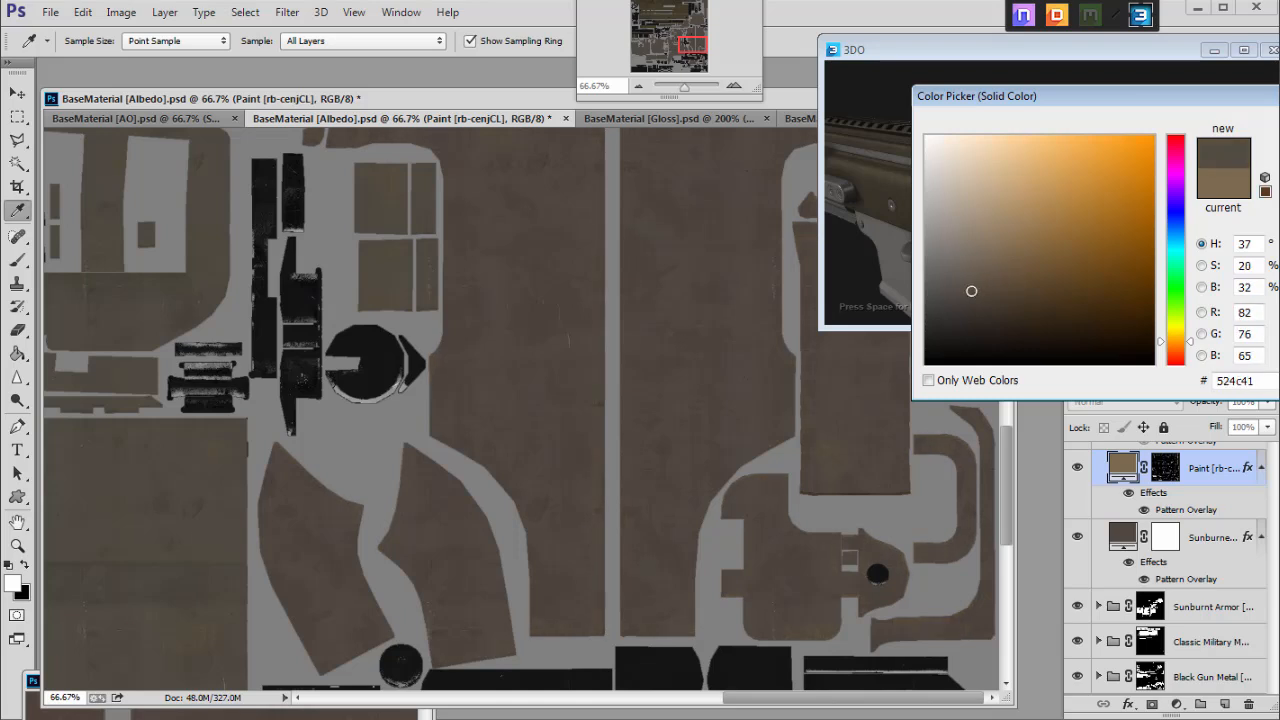
{"action": "key", "text": "Return"}
{"action": "key", "text": "b"}
Review the recoloured armour parts at 50% and save the Albedo file.
{"action": "left_click_drag", "start_coordinate": [1008, 433], "coordinate": [1007, 343]}
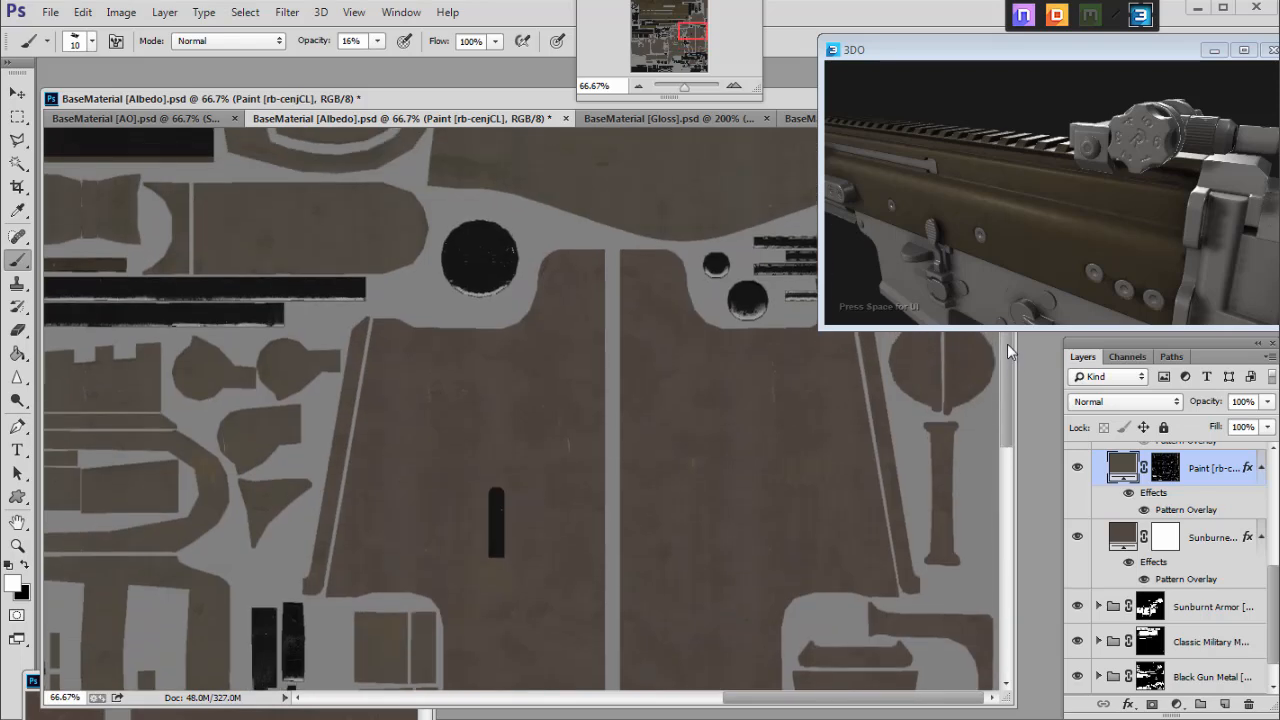
{"action": "left_click", "coordinate": [638, 87]}
{"action": "left_click_drag", "start_coordinate": [688, 29], "coordinate": [697, 33]}
{"action": "scroll", "coordinate": [906, 525], "scroll_direction": "up", "scroll_amount": 3}
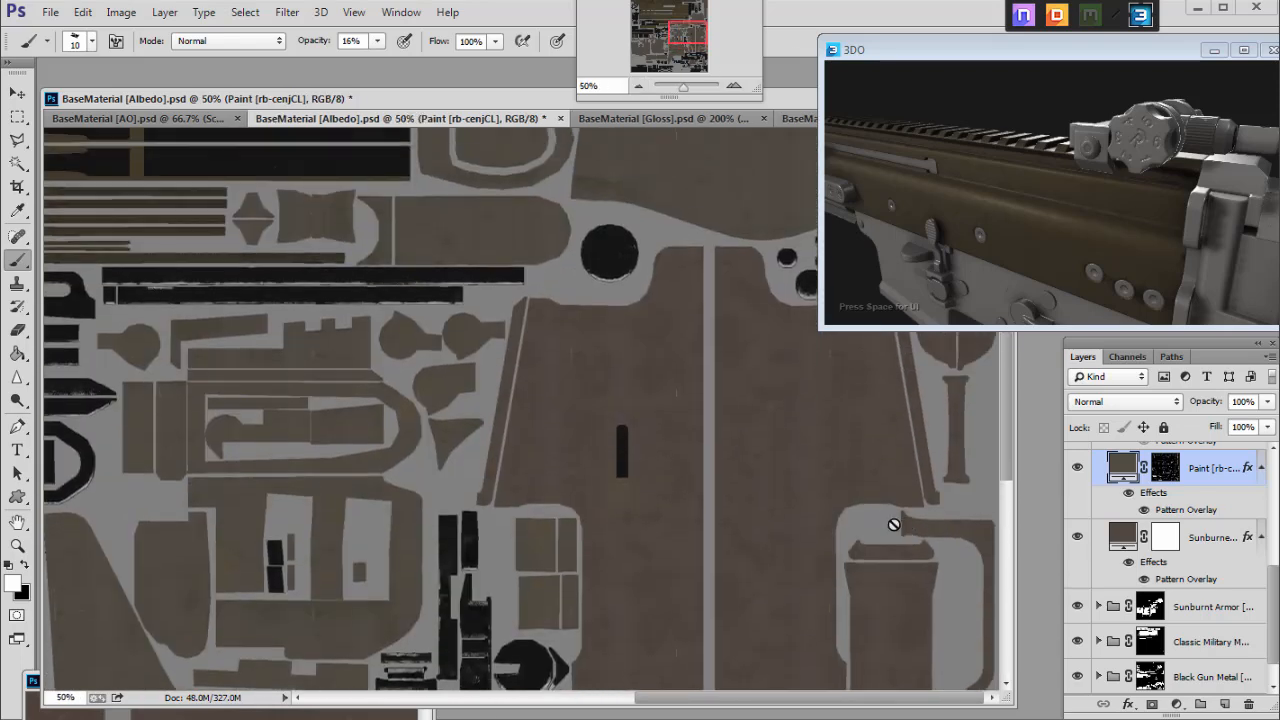
{"action": "scroll", "coordinate": [1210, 555], "scroll_direction": "up", "scroll_amount": 5}
{"action": "scroll", "coordinate": [1192, 563], "scroll_direction": "up", "scroll_amount": 1}
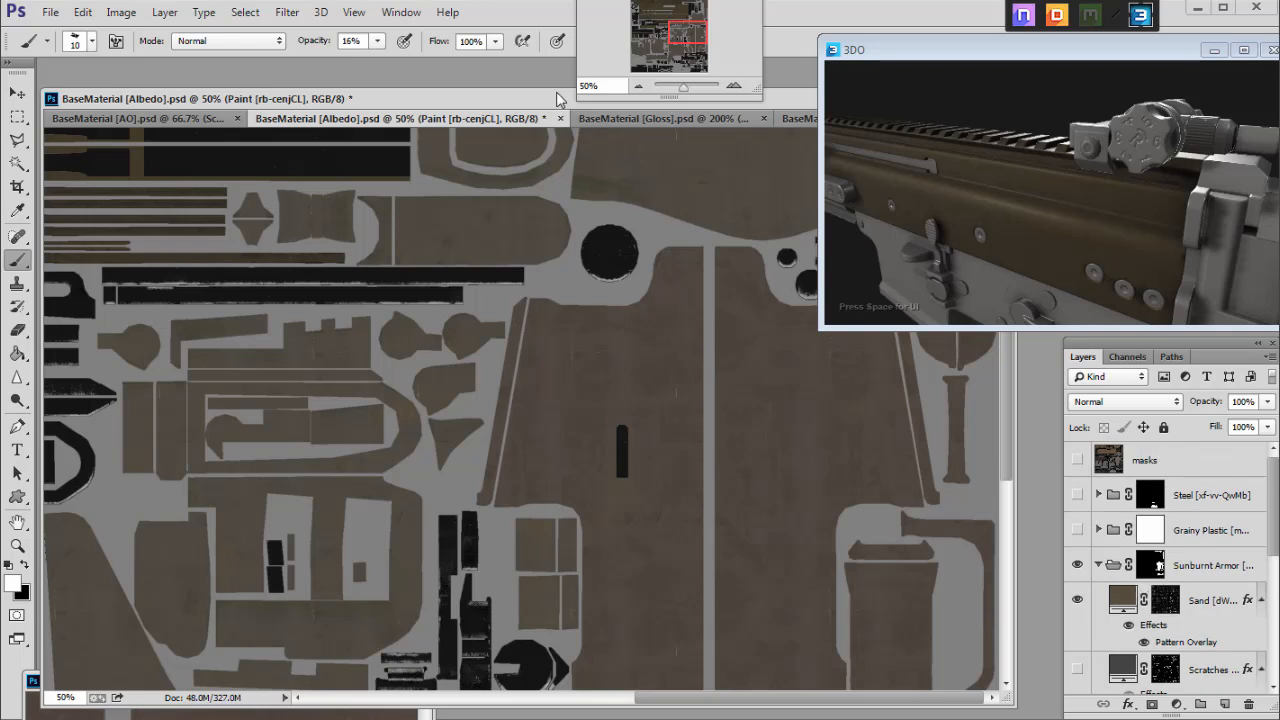
{"action": "left_click_drag", "start_coordinate": [557, 99], "coordinate": [558, 87]}
{"action": "key", "text": "ctrl+s"}
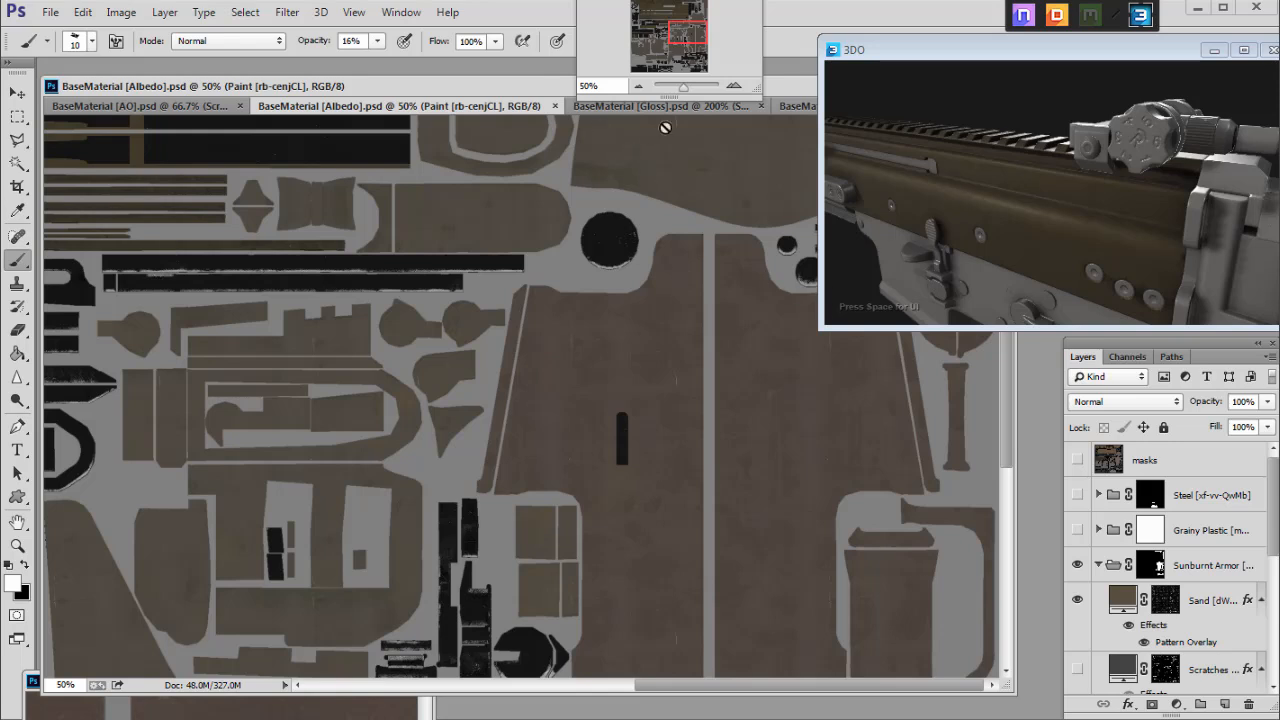
Refresh the rifle's 3DO preview from DDO with the saved Albedo and inspect the area around the trigger.
{"action": "left_click", "coordinate": [1057, 16]}
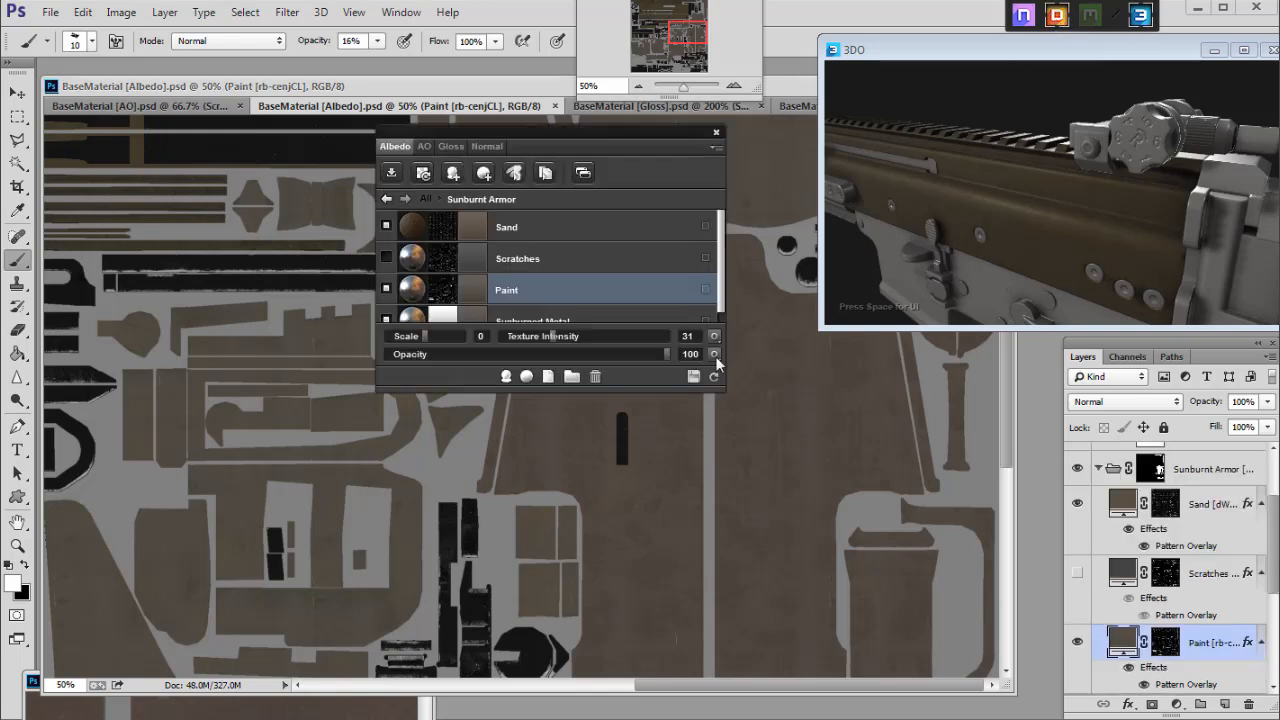
{"action": "left_click", "coordinate": [713, 376]}
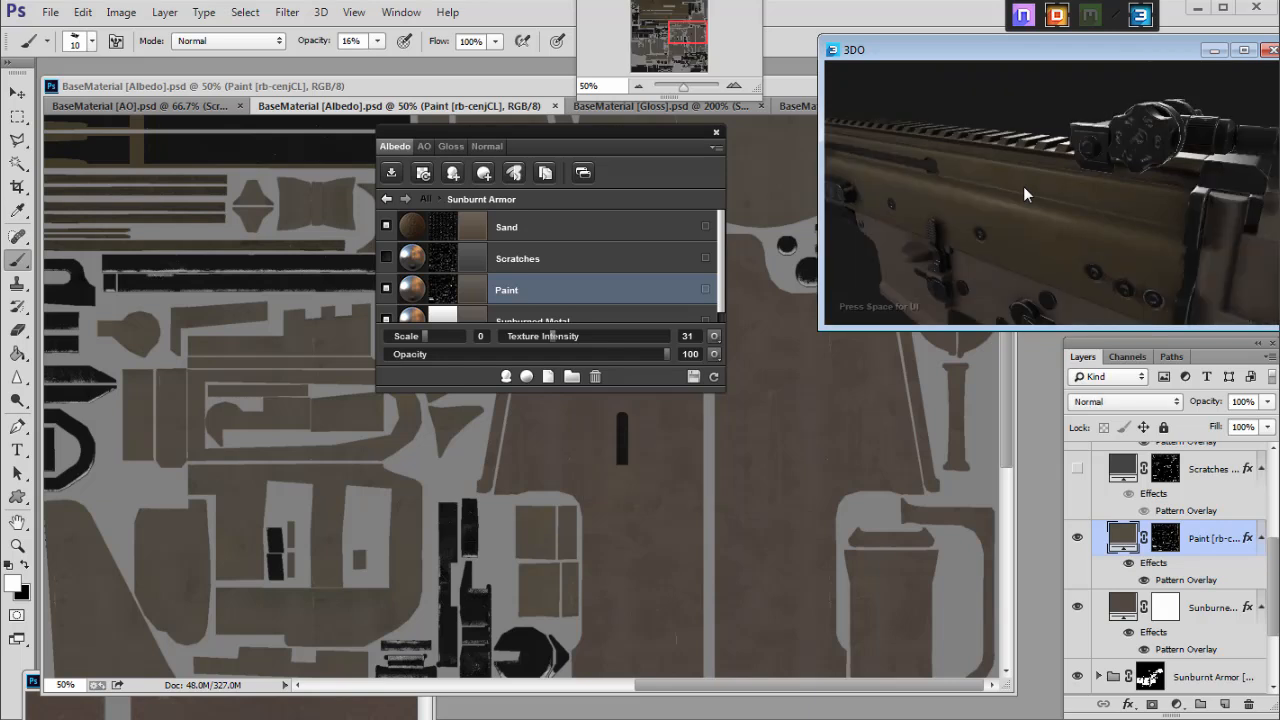
{"action": "left_click_drag", "start_coordinate": [1065, 152], "coordinate": [1077, 180]}
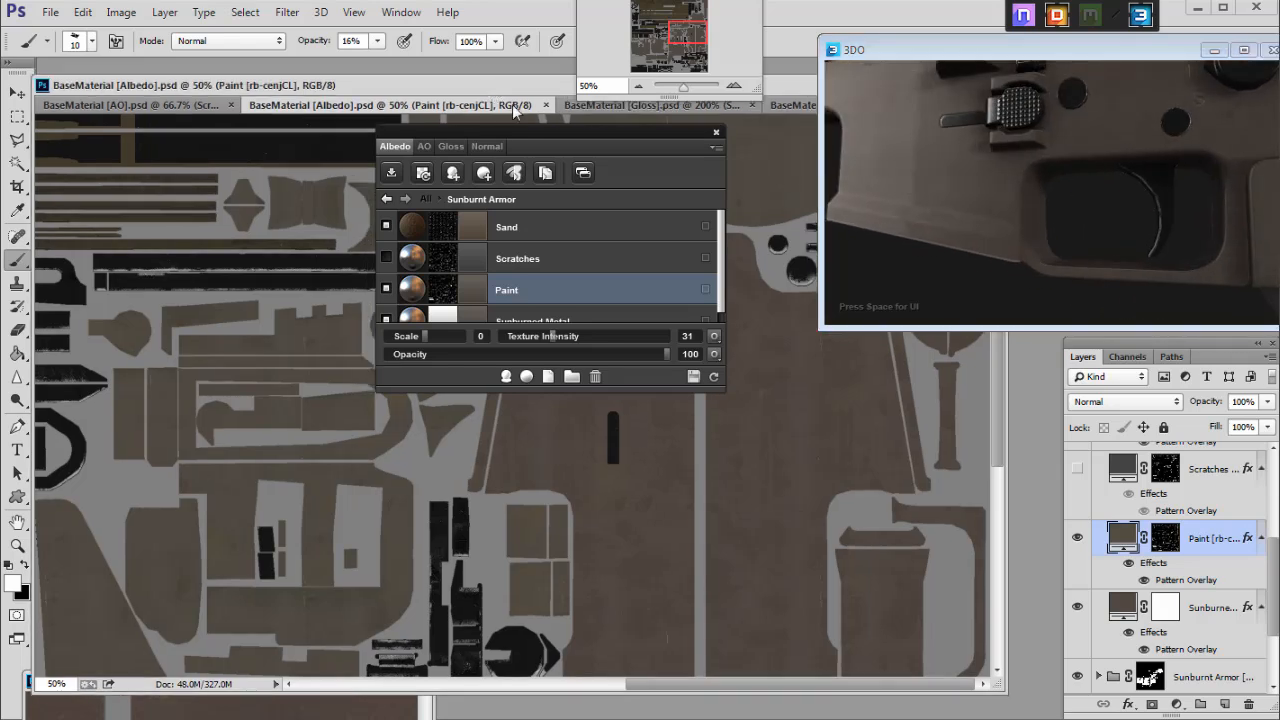
Close the DDO panel and bring up the Gloss document at 66.67% over the large armour parts.
{"action": "left_click", "coordinate": [604, 106]}
{"action": "left_click", "coordinate": [716, 132]}
{"action": "left_click_drag", "start_coordinate": [788, 87], "coordinate": [768, 90]}
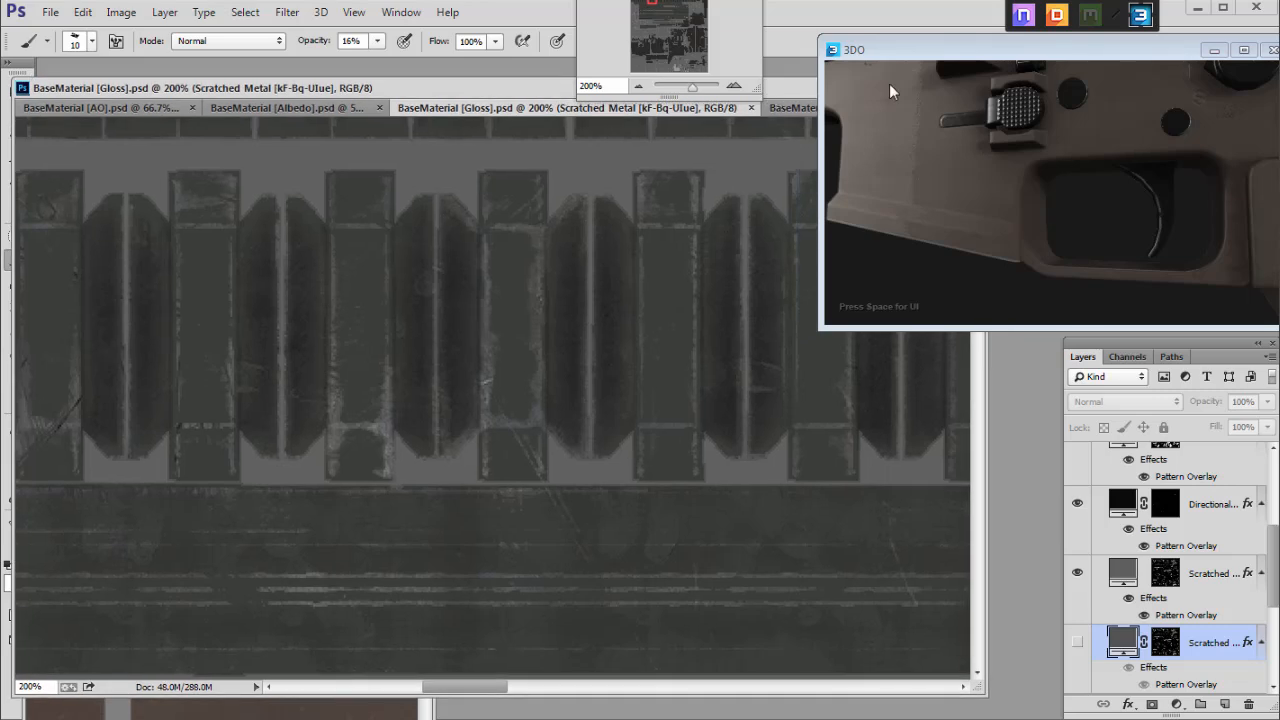
{"action": "left_click_drag", "start_coordinate": [662, 14], "coordinate": [673, 16]}
{"action": "left_click_drag", "start_coordinate": [690, 87], "coordinate": [682, 88]}
{"action": "mouse_move", "coordinate": [680, 26]}
{"action": "left_mouse_down"}
{"action": "mouse_move", "coordinate": [686, 52]}
{"action": "mouse_move", "coordinate": [697, 31]}
{"action": "left_mouse_up"}
{"action": "double_click", "coordinate": [735, 86]}
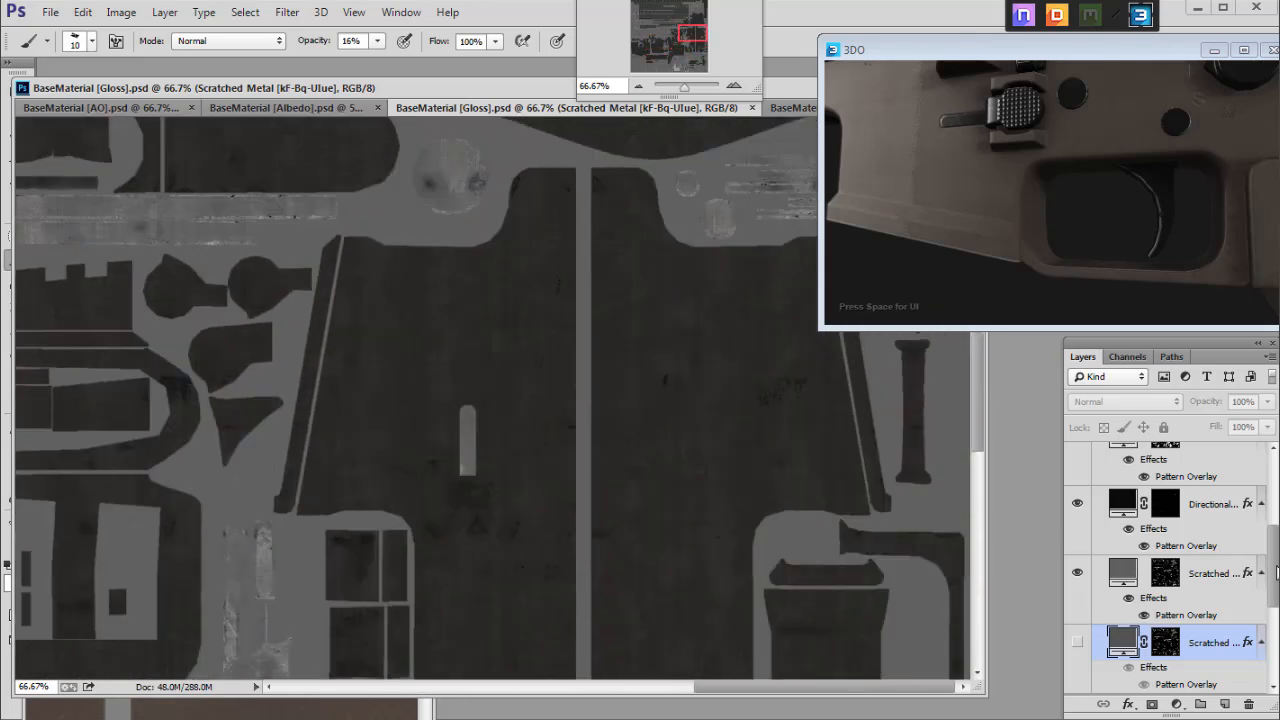
Collapse the Classic Military group in the Gloss document, check the upper Sunburnt Armor group's effect, and select that group.
{"action": "left_click_drag", "start_coordinate": [1277, 572], "coordinate": [1276, 573]}
{"action": "scroll", "coordinate": [1143, 597], "scroll_direction": "up", "scroll_amount": 5}
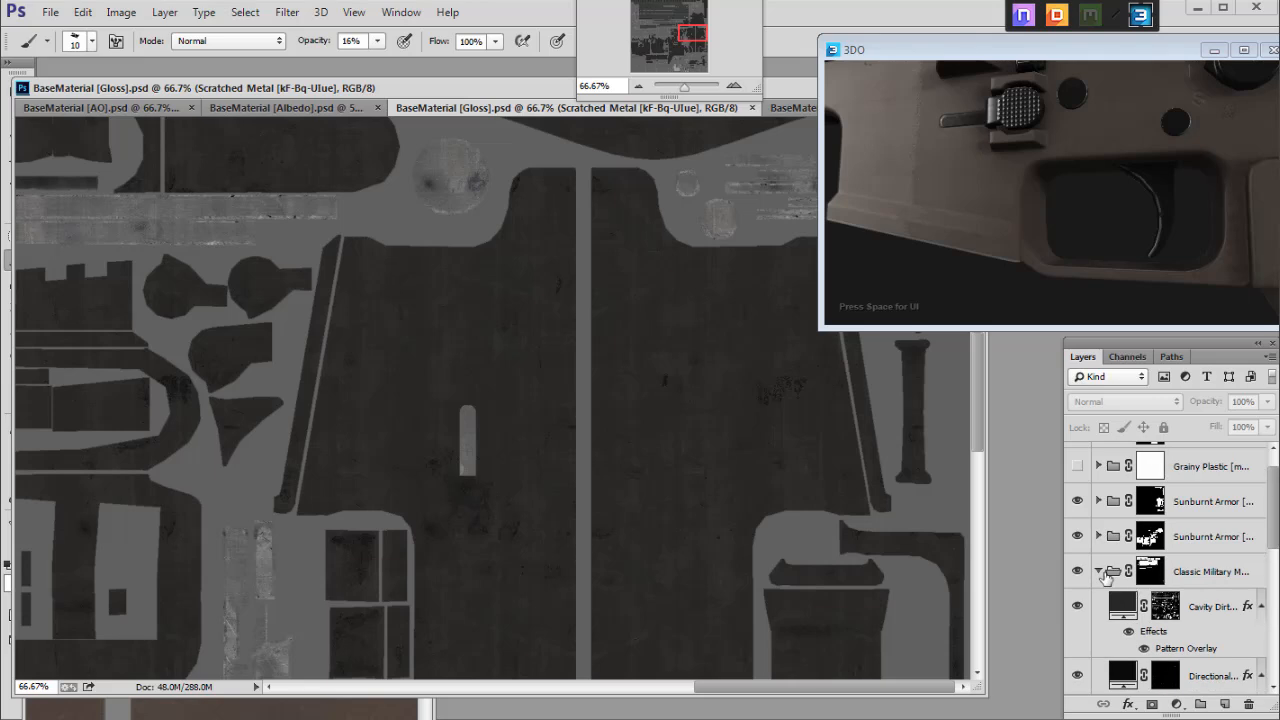
{"action": "left_click", "coordinate": [1100, 571]}
{"action": "left_click", "coordinate": [1080, 530]}
{"action": "left_click", "coordinate": [1080, 530]}
{"action": "left_click", "coordinate": [1109, 532]}
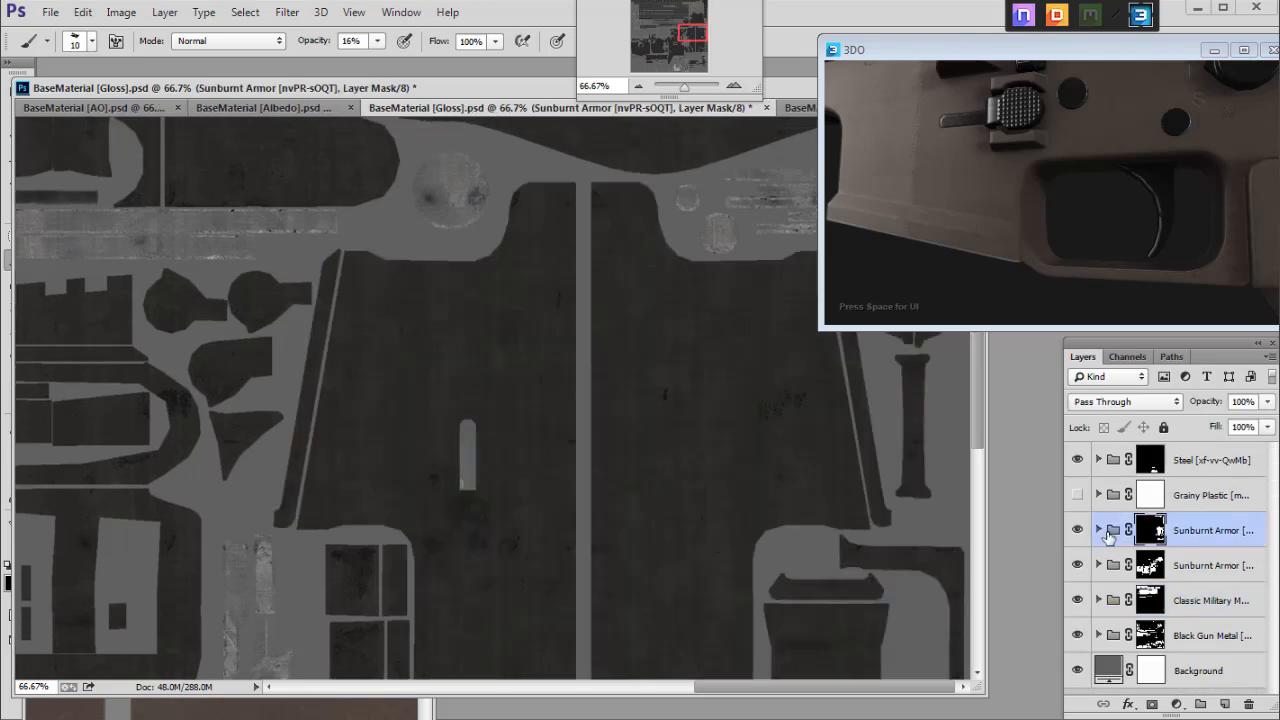
Recolour the Sunburned Metal fill in the upper Sunburnt Armor group of the Gloss document to 4e4d4a.
{"action": "left_click", "coordinate": [1099, 531]}
{"action": "scroll", "coordinate": [1127, 541], "scroll_direction": "down", "scroll_amount": 3}
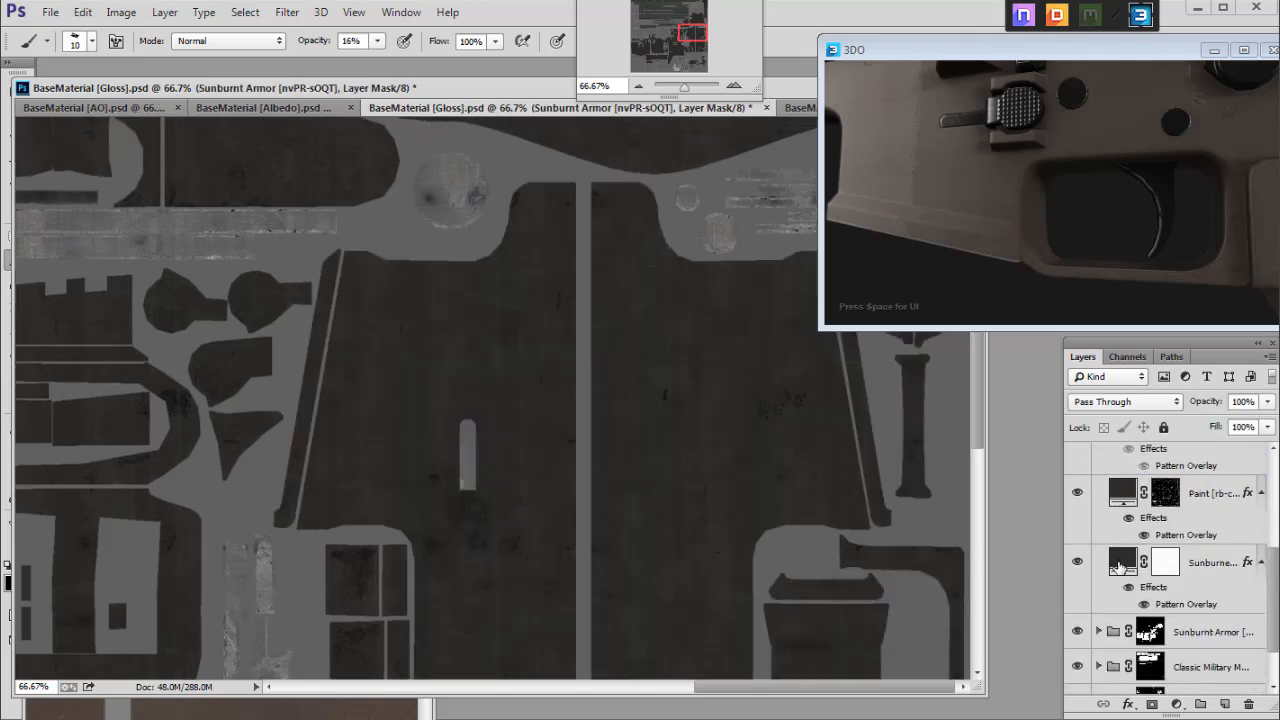
{"action": "double_click", "coordinate": [1118, 567]}
{"action": "left_click", "coordinate": [935, 311]}
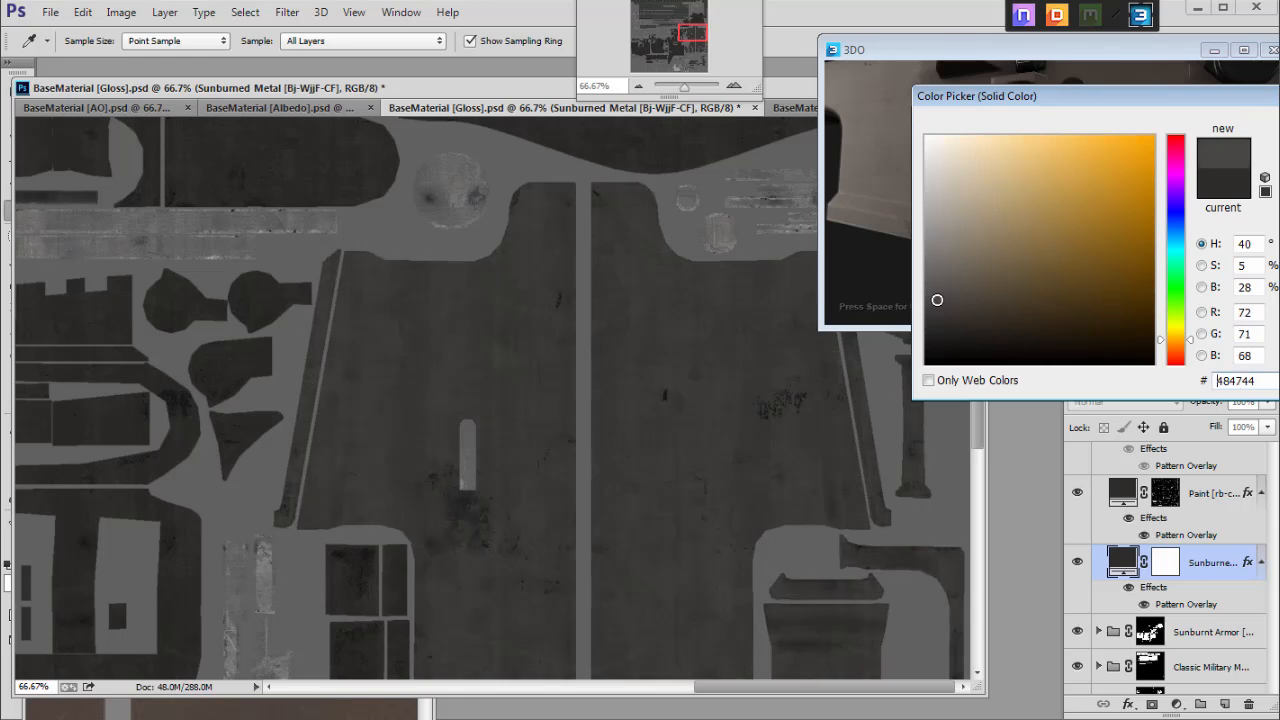
{"action": "left_click", "coordinate": [931, 293]}
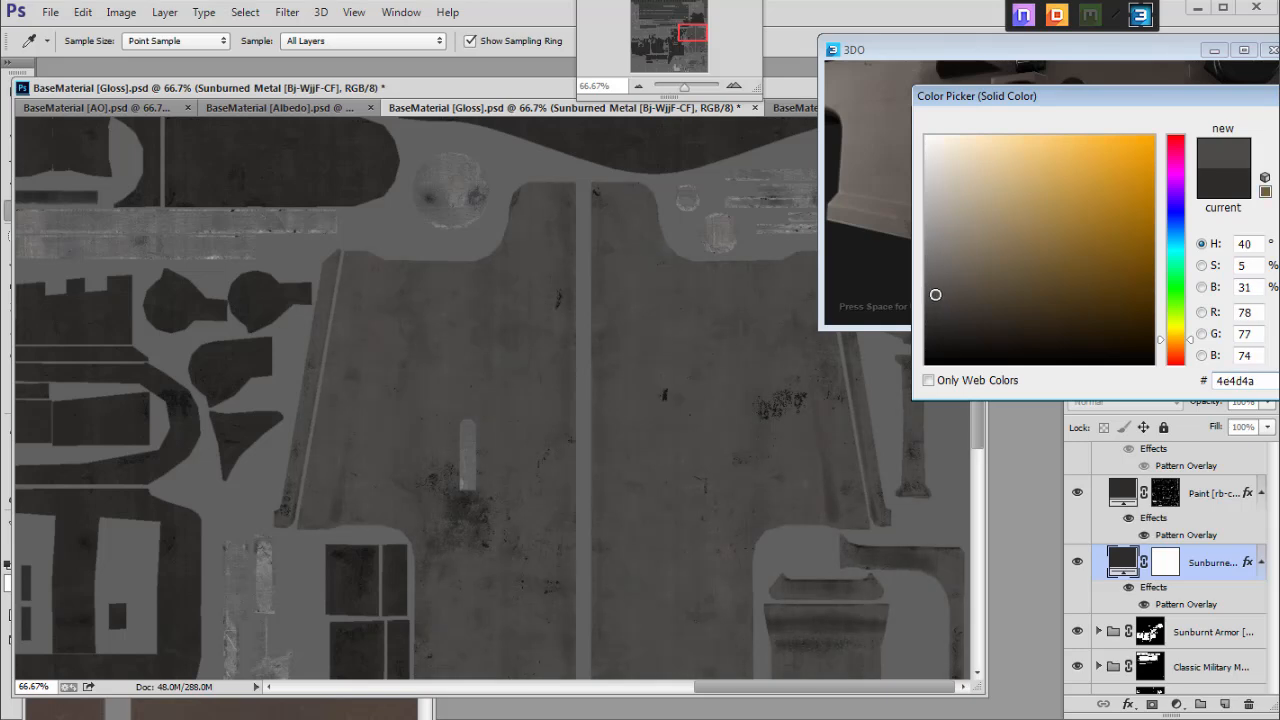
{"action": "key", "text": "Return"}
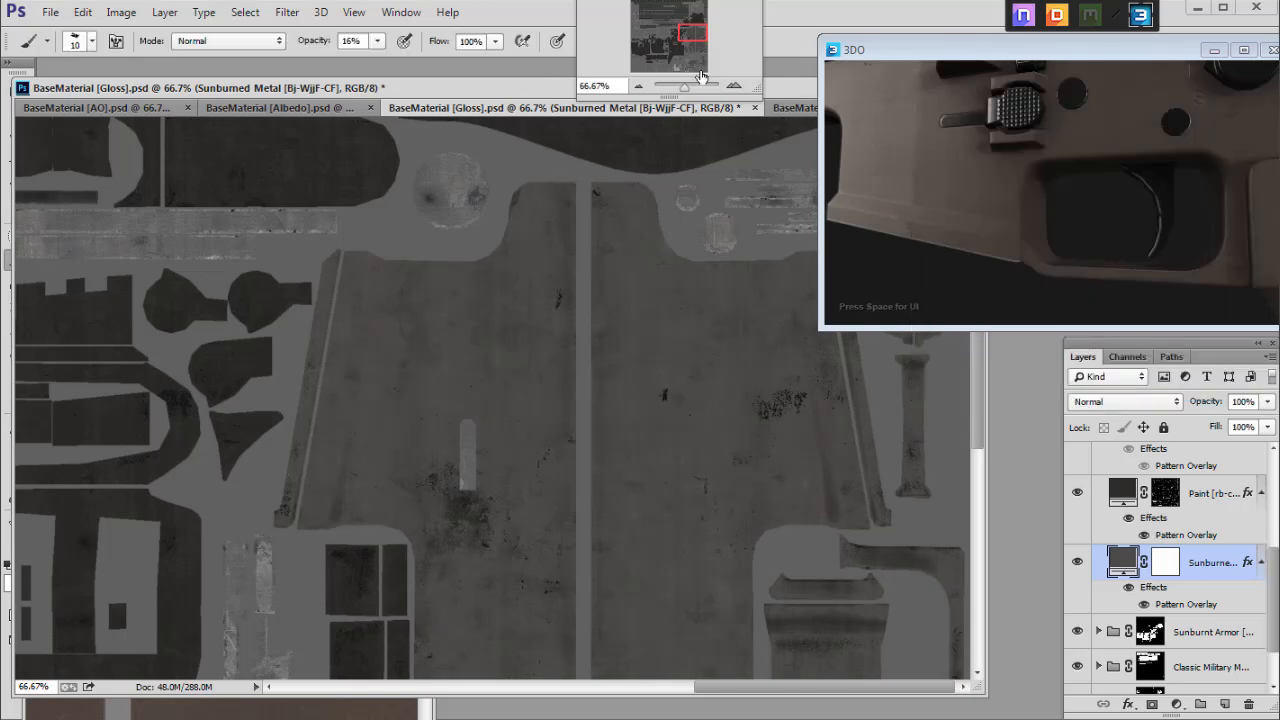
Save the Gloss file, refresh the 3DO preview from DDO with it, and inspect the whole rifle.
{"action": "key", "text": "ctrl+s"}
{"action": "left_click", "coordinate": [1057, 16]}
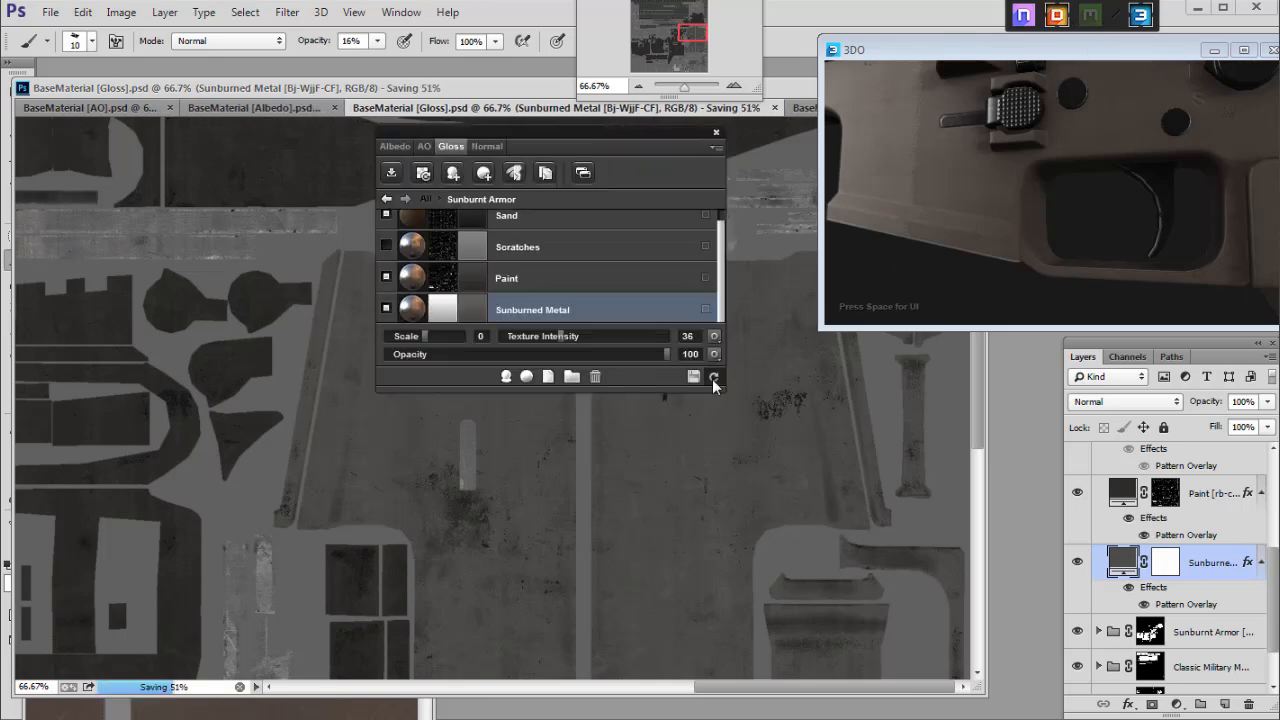
{"action": "left_click", "coordinate": [714, 378]}
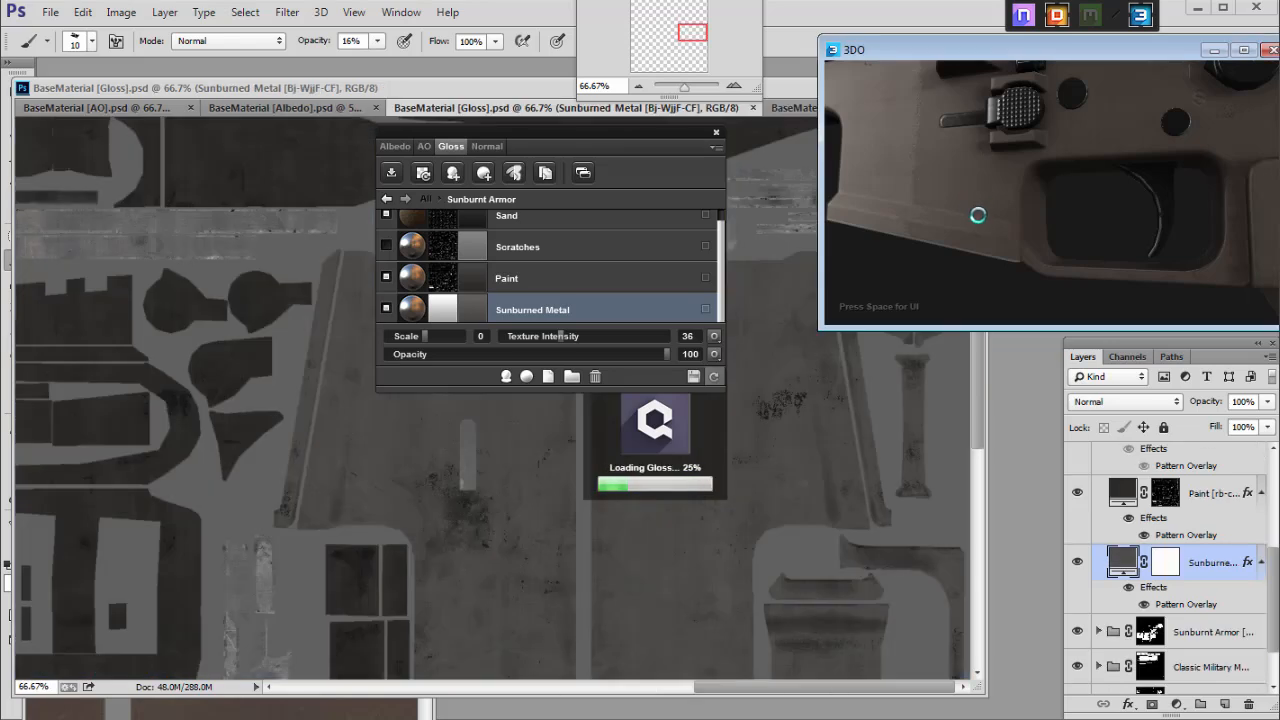
{"action": "left_click_drag", "start_coordinate": [978, 215], "coordinate": [1051, 176]}
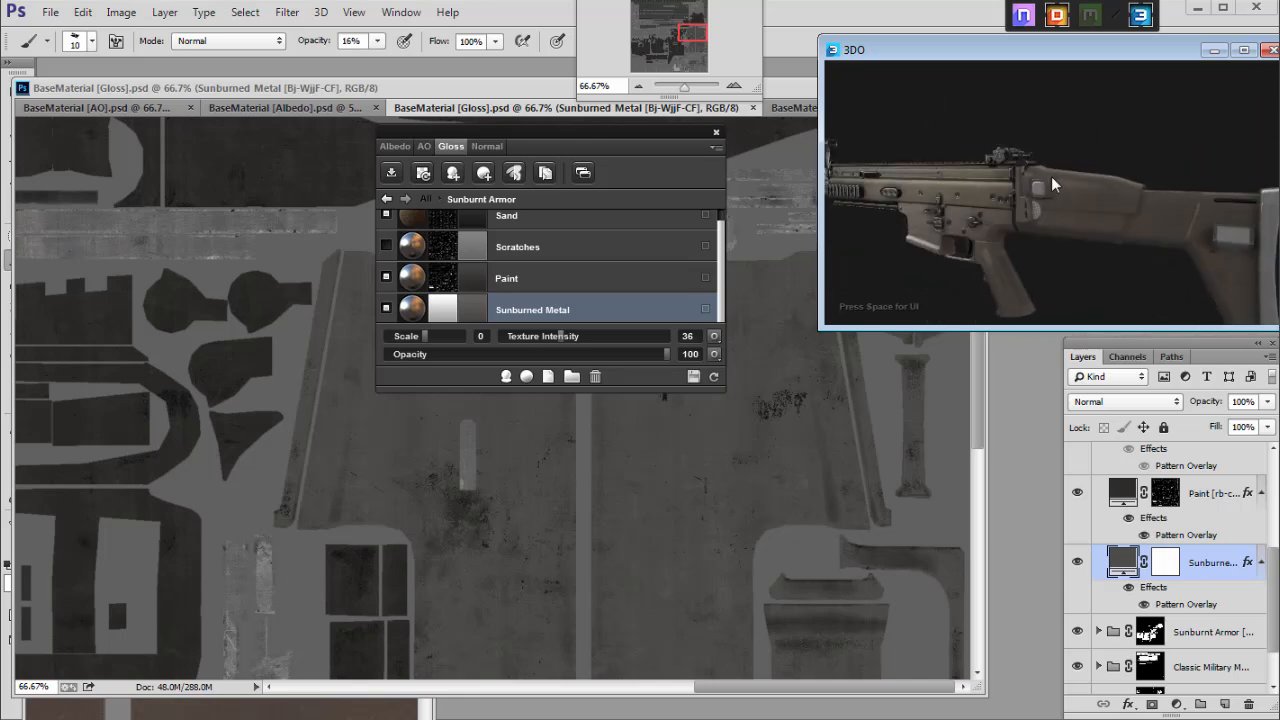
Examine the large armour parts in the upper area of the Gloss document and nudge the document window slightly.
{"action": "left_click", "coordinate": [239, 342]}
{"action": "left_click", "coordinate": [700, 302]}
{"action": "scroll", "coordinate": [914, 380], "scroll_direction": "up", "scroll_amount": 5}
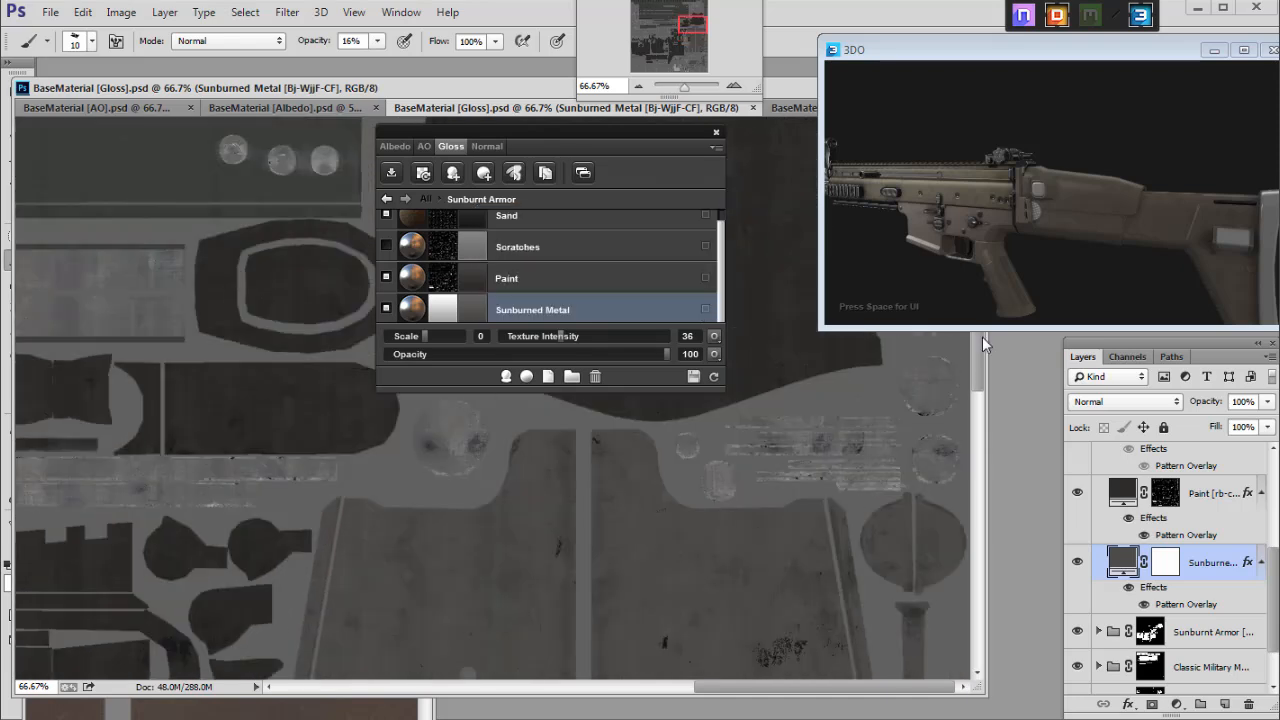
{"action": "left_click_drag", "start_coordinate": [993, 278], "coordinate": [992, 282]}
{"action": "mouse_move", "coordinate": [776, 686]}
{"action": "left_mouse_down"}
{"action": "mouse_move", "coordinate": [392, 636]}
{"action": "mouse_move", "coordinate": [781, 672]}
{"action": "left_mouse_up"}
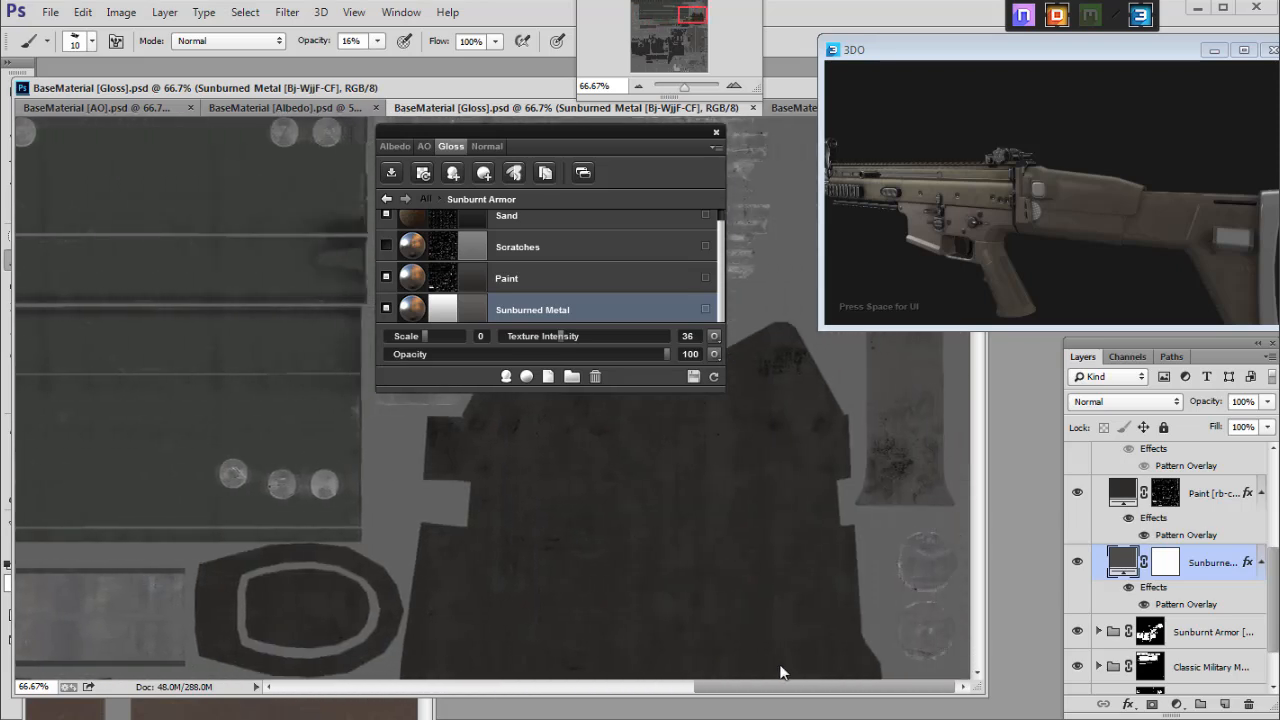
{"action": "left_click_drag", "start_coordinate": [449, 92], "coordinate": [453, 88]}
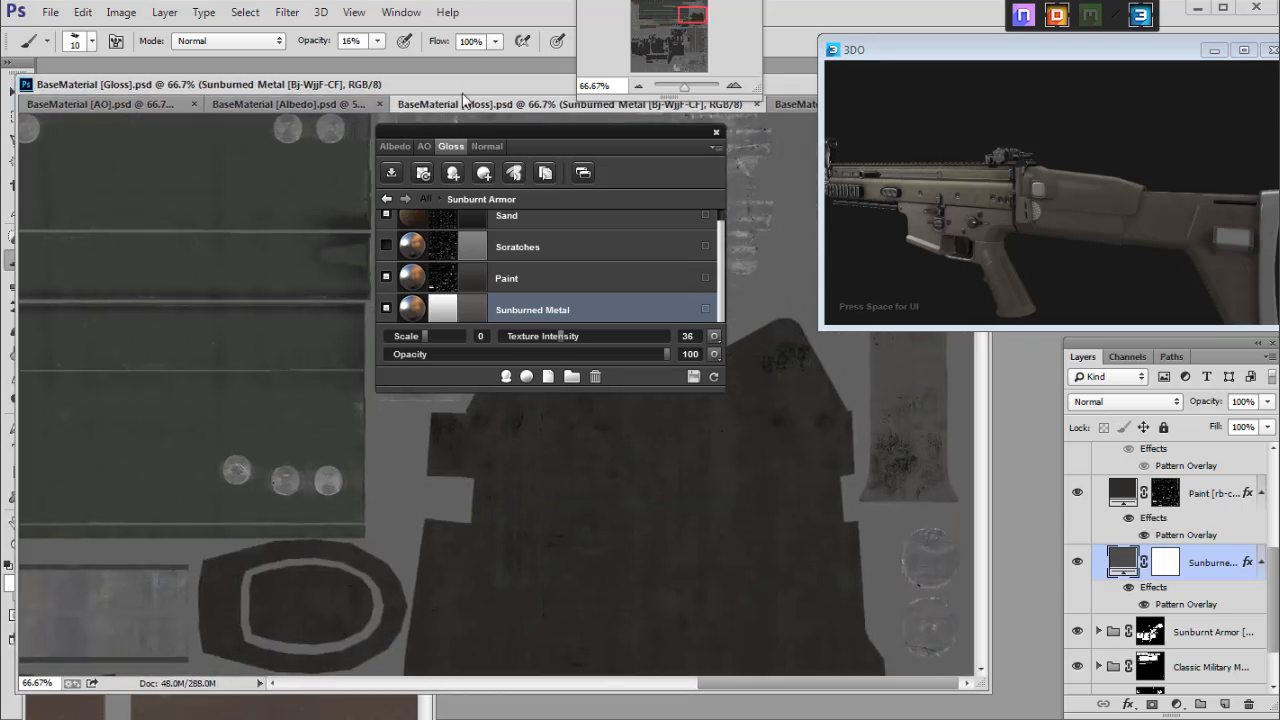
{"action": "scroll", "coordinate": [926, 534], "scroll_direction": "up", "scroll_amount": 1}
Enlarge the 3DO window and inspect the rifle's receiver and stock from several angles.
{"action": "left_click_drag", "start_coordinate": [1000, 284], "coordinate": [421, 530]}
{"action": "scroll", "coordinate": [862, 318], "scroll_direction": "down", "scroll_amount": 5}
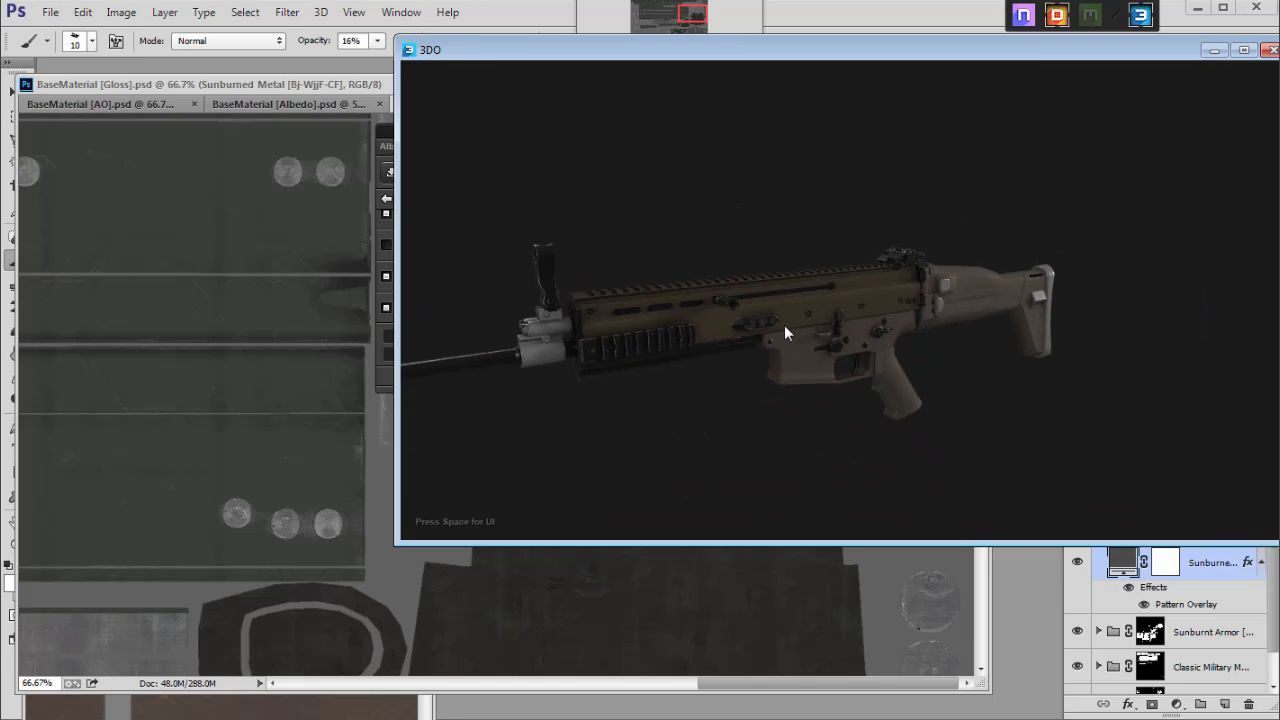
{"action": "left_click_drag", "start_coordinate": [839, 334], "coordinate": [804, 323]}
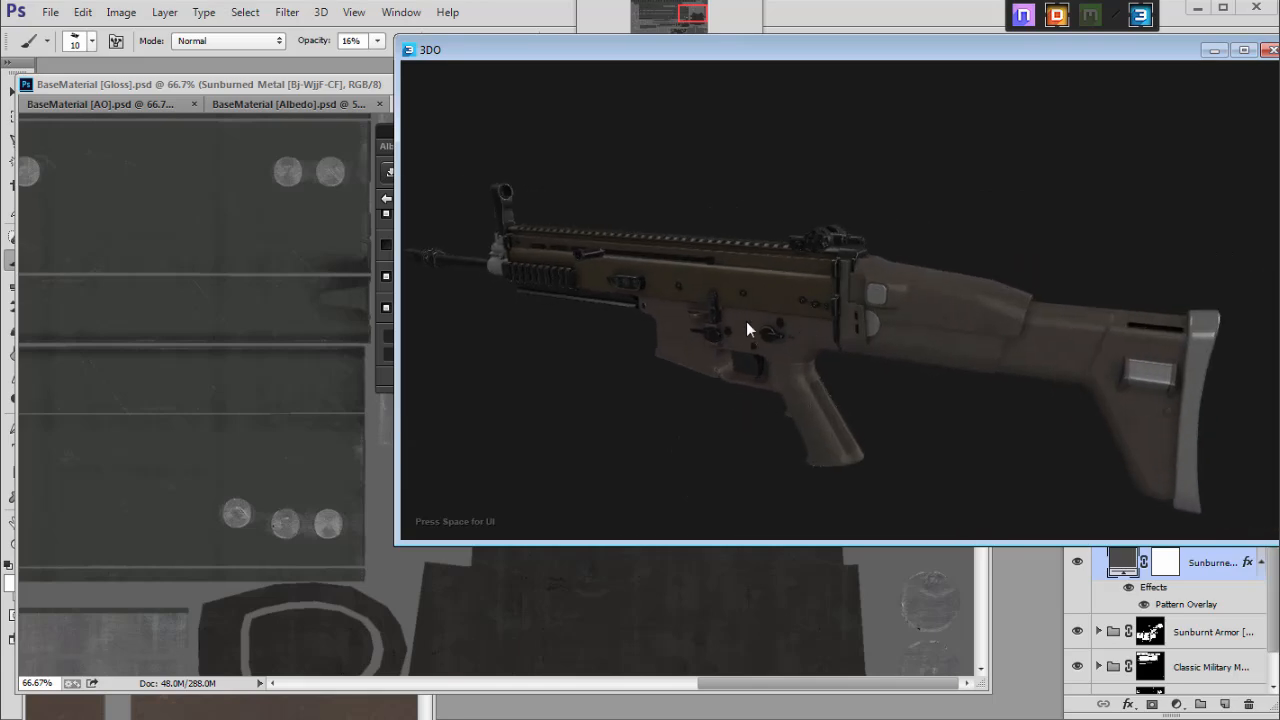
{"action": "scroll", "coordinate": [986, 304], "scroll_direction": "up", "scroll_amount": 5}
{"action": "left_click_drag", "start_coordinate": [1007, 341], "coordinate": [870, 345]}
Show the 3DO display settings and compare the third, second and first image-based reflection environments on the rifle.
{"action": "key", "text": "space"}
{"action": "scroll", "coordinate": [440, 142], "scroll_direction": "up", "scroll_amount": 5}
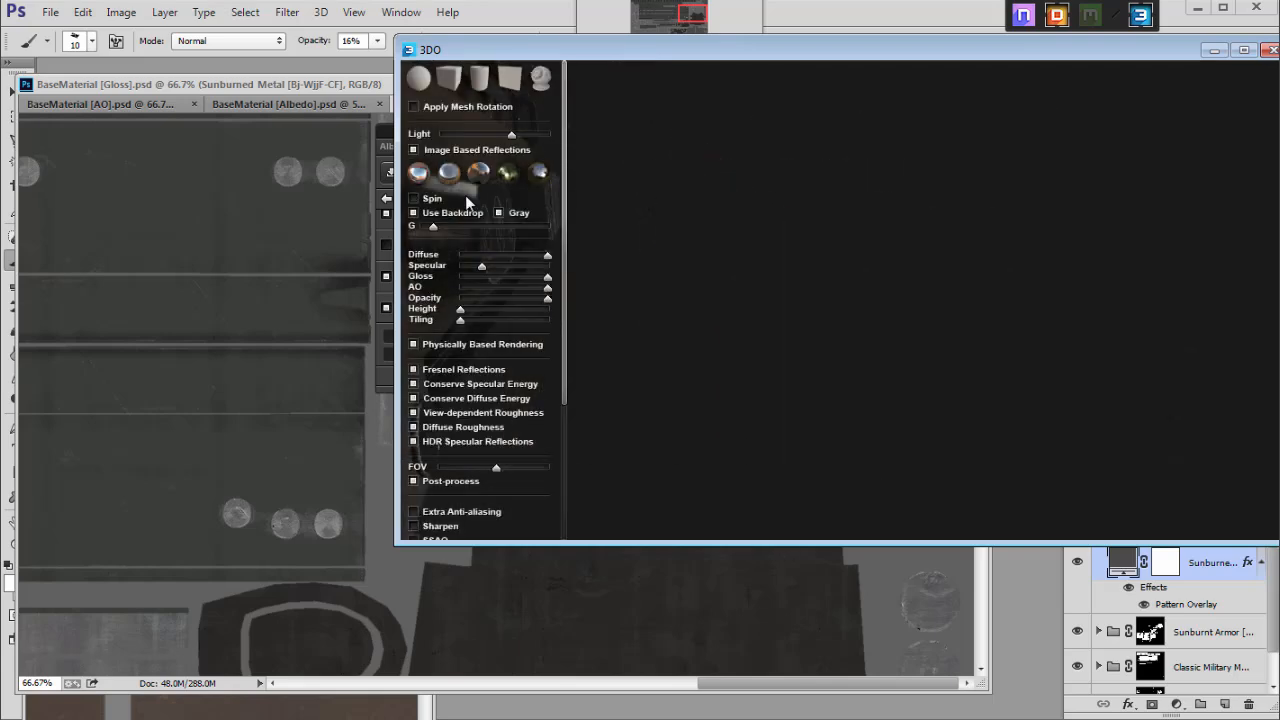
{"action": "scroll", "coordinate": [753, 254], "scroll_direction": "down", "scroll_amount": 4}
{"action": "left_click_drag", "start_coordinate": [769, 248], "coordinate": [668, 224]}
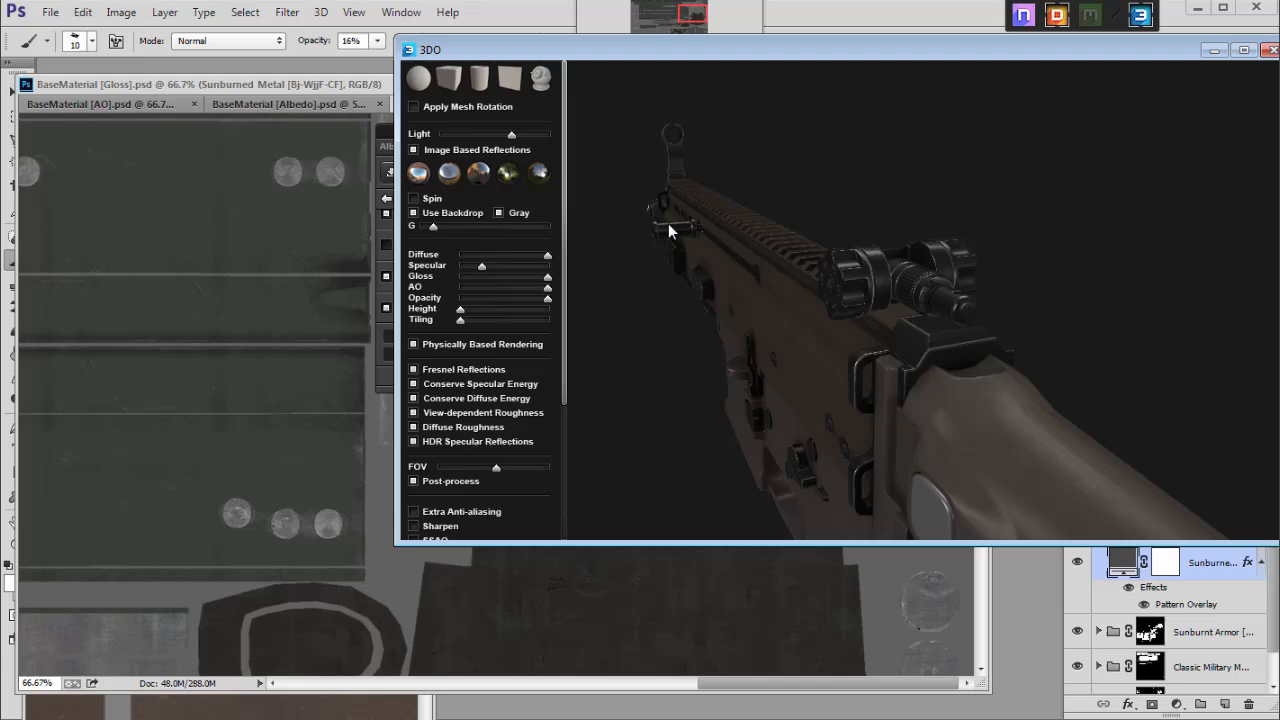
{"action": "left_click", "coordinate": [486, 176]}
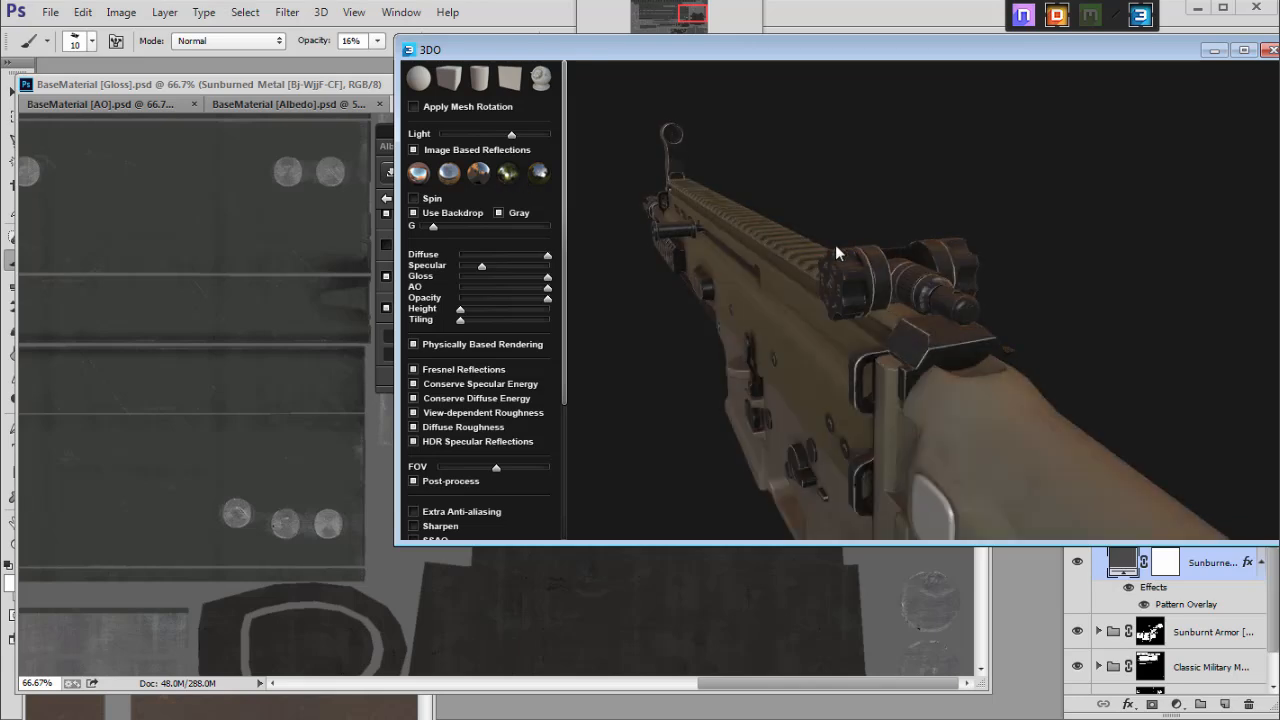
{"action": "left_click", "coordinate": [446, 179]}
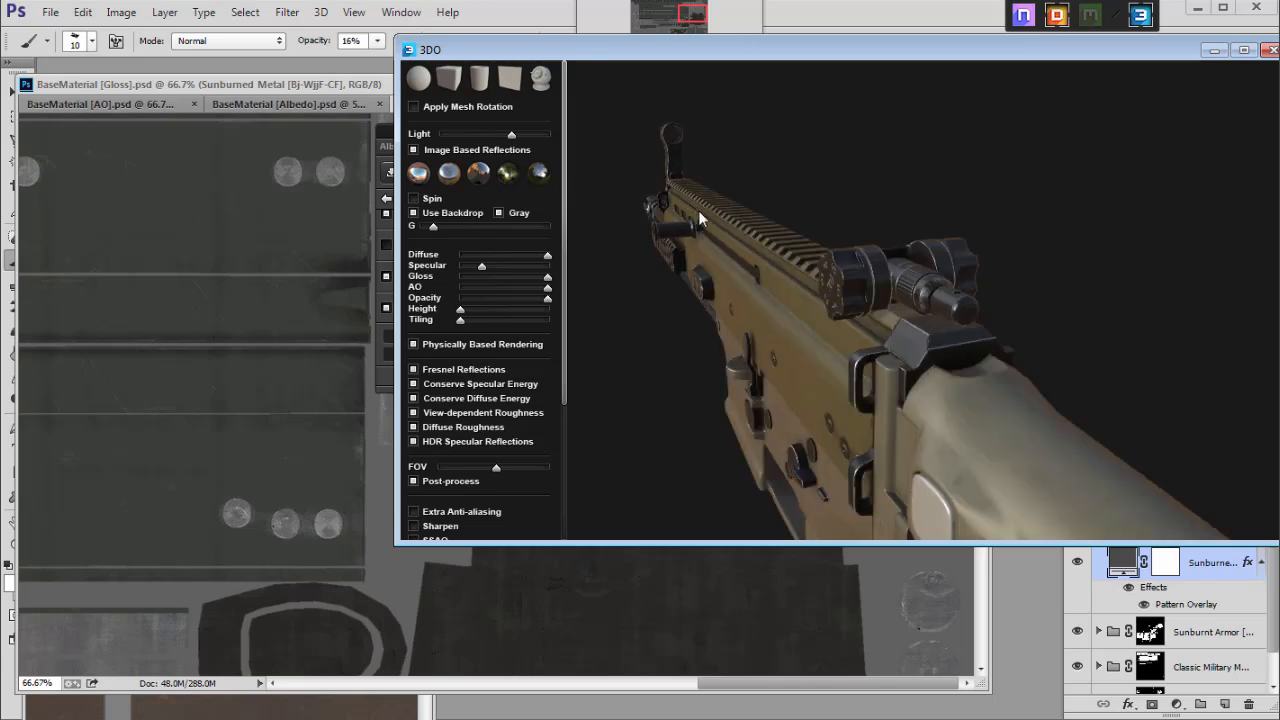
{"action": "left_click", "coordinate": [420, 176]}
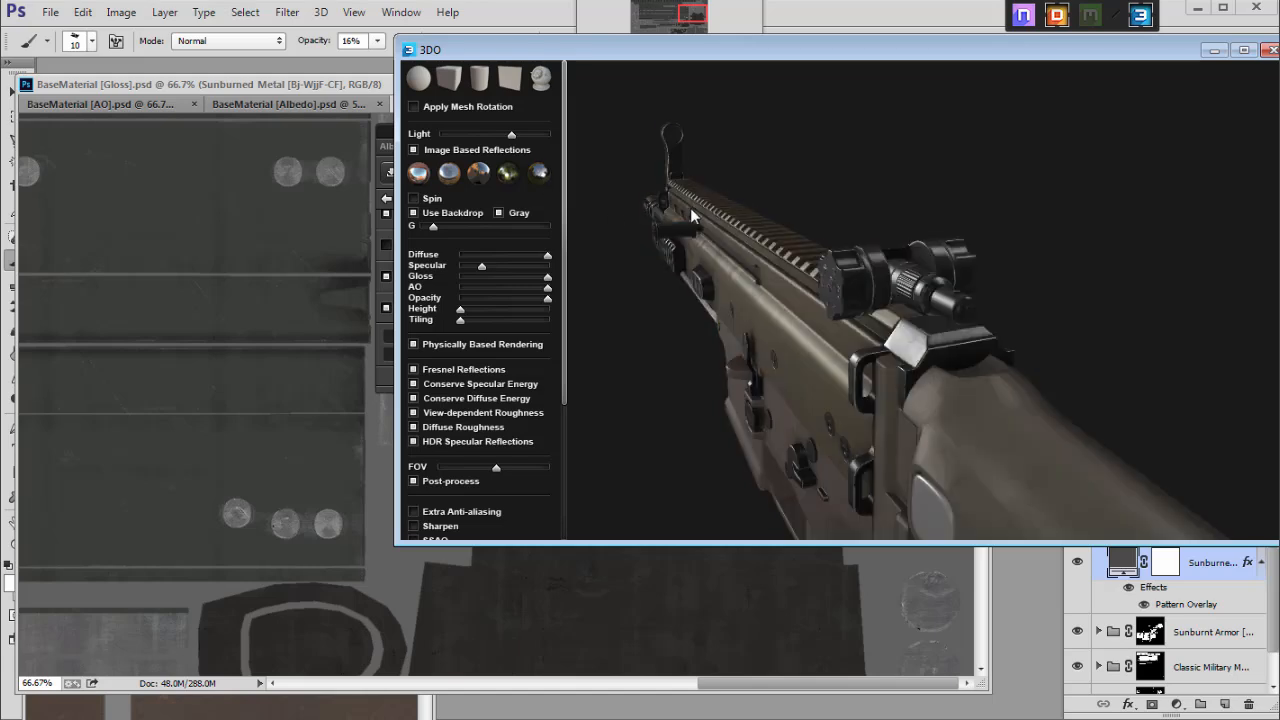
Turn off Use Backdrop in the 3DO settings to preview the rifle against the reflection environment.
{"action": "left_click", "coordinate": [413, 213]}
{"action": "left_click", "coordinate": [413, 213]}
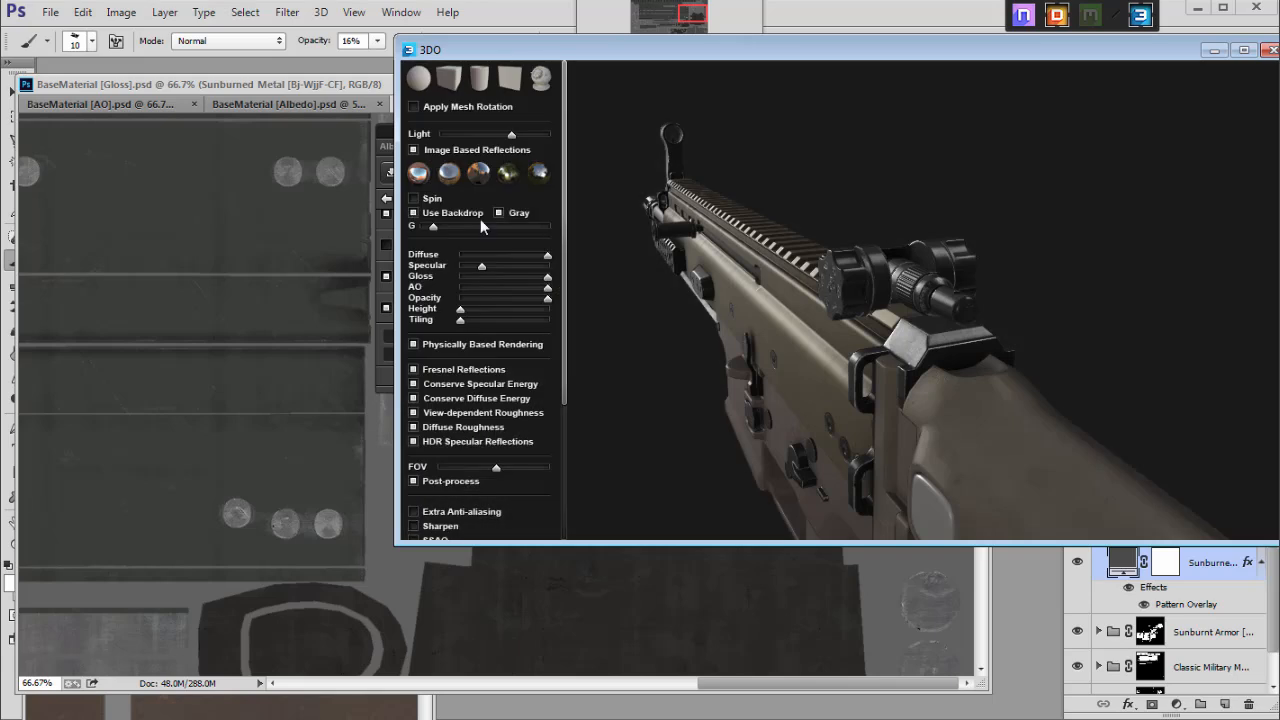
{"action": "left_click", "coordinate": [413, 213]}
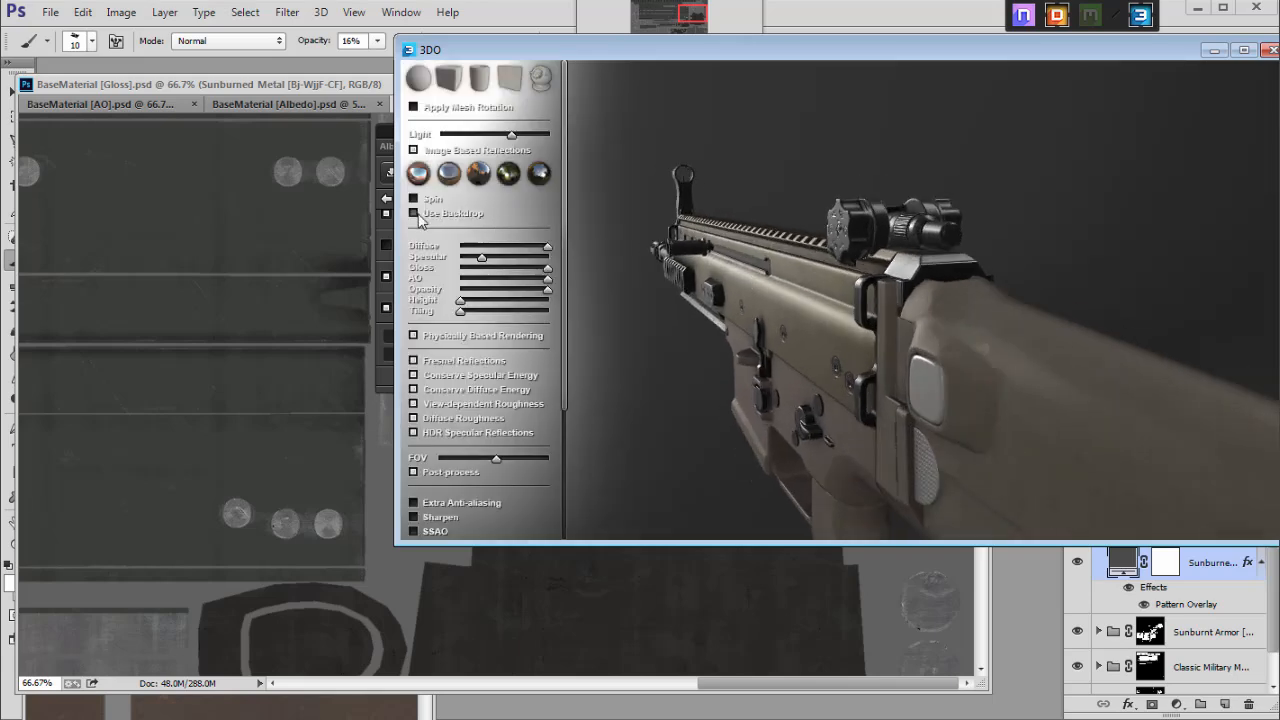
{"action": "left_click", "coordinate": [413, 213]}
{"action": "left_click", "coordinate": [413, 213]}
Examine the rifle's materials in 3DO against the environment background, both close up and from a distance.
{"action": "mouse_move", "coordinate": [873, 300]}
{"action": "left_mouse_down"}
{"action": "mouse_move", "coordinate": [865, 290]}
{"action": "mouse_move", "coordinate": [1080, 270]}
{"action": "mouse_move", "coordinate": [983, 256]}
{"action": "mouse_move", "coordinate": [847, 209]}
{"action": "mouse_move", "coordinate": [962, 244]}
{"action": "mouse_move", "coordinate": [944, 228]}
{"action": "mouse_move", "coordinate": [943, 277]}
{"action": "mouse_move", "coordinate": [1009, 283]}
{"action": "mouse_move", "coordinate": [748, 283]}
{"action": "mouse_move", "coordinate": [966, 252]}
{"action": "mouse_move", "coordinate": [872, 295]}
{"action": "mouse_move", "coordinate": [820, 347]}
{"action": "mouse_move", "coordinate": [794, 314]}
{"action": "mouse_move", "coordinate": [726, 296]}
{"action": "mouse_move", "coordinate": [903, 377]}
{"action": "mouse_move", "coordinate": [894, 391]}
{"action": "mouse_move", "coordinate": [1047, 438]}
{"action": "mouse_move", "coordinate": [811, 333]}
{"action": "mouse_move", "coordinate": [869, 328]}
{"action": "mouse_move", "coordinate": [948, 408]}
{"action": "mouse_move", "coordinate": [903, 404]}
{"action": "mouse_move", "coordinate": [802, 308]}
{"action": "mouse_move", "coordinate": [911, 403]}
{"action": "mouse_move", "coordinate": [838, 307]}
{"action": "mouse_move", "coordinate": [1009, 319]}
{"action": "mouse_move", "coordinate": [868, 262]}
{"action": "mouse_move", "coordinate": [983, 256]}
{"action": "mouse_move", "coordinate": [814, 294]}
{"action": "mouse_move", "coordinate": [1000, 326]}
{"action": "mouse_move", "coordinate": [956, 285]}
{"action": "mouse_move", "coordinate": [963, 266]}
{"action": "mouse_move", "coordinate": [759, 239]}
{"action": "mouse_move", "coordinate": [780, 270]}
{"action": "mouse_move", "coordinate": [848, 299]}
{"action": "mouse_move", "coordinate": [765, 208]}
{"action": "mouse_move", "coordinate": [979, 214]}
{"action": "mouse_move", "coordinate": [1013, 243]}
{"action": "mouse_move", "coordinate": [1015, 284]}
{"action": "mouse_move", "coordinate": [938, 268]}
{"action": "left_mouse_up"}
{"action": "scroll", "coordinate": [944, 228], "scroll_direction": "up", "scroll_amount": 5}
{"action": "scroll", "coordinate": [894, 391], "scroll_direction": "up", "scroll_amount": 5}
{"action": "scroll", "coordinate": [814, 335], "scroll_direction": "down", "scroll_amount": 5}
{"action": "scroll", "coordinate": [948, 408], "scroll_direction": "up", "scroll_amount": 3}
{"action": "scroll", "coordinate": [903, 404], "scroll_direction": "down", "scroll_amount": 5}
{"action": "scroll", "coordinate": [911, 403], "scroll_direction": "down", "scroll_amount": 2}
{"action": "scroll", "coordinate": [868, 262], "scroll_direction": "down", "scroll_amount": 2}
{"action": "scroll", "coordinate": [759, 239], "scroll_direction": "up", "scroll_amount": 4}
{"action": "scroll", "coordinate": [848, 299], "scroll_direction": "down", "scroll_amount": 4}
{"action": "scroll", "coordinate": [1013, 243], "scroll_direction": "up", "scroll_amount": 3}
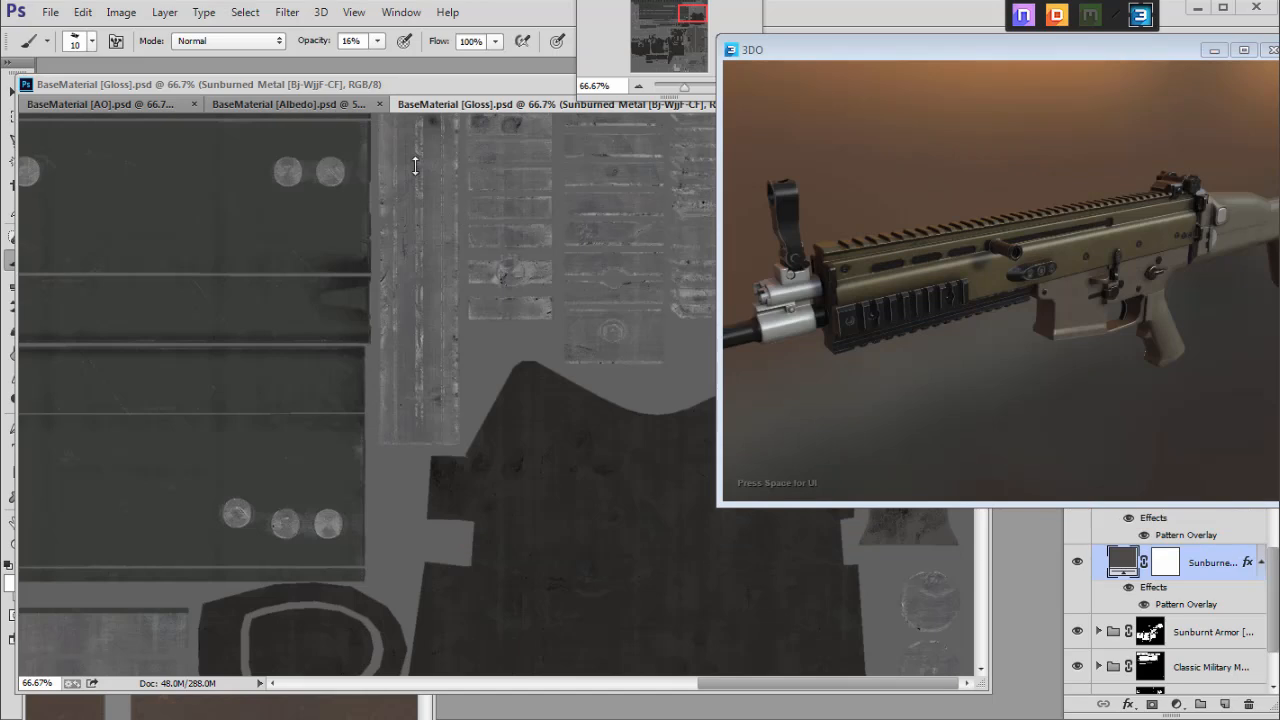
Check the AO document, return to the Albedo document, and shift the 3DO window slightly.
{"action": "left_click", "coordinate": [325, 103]}
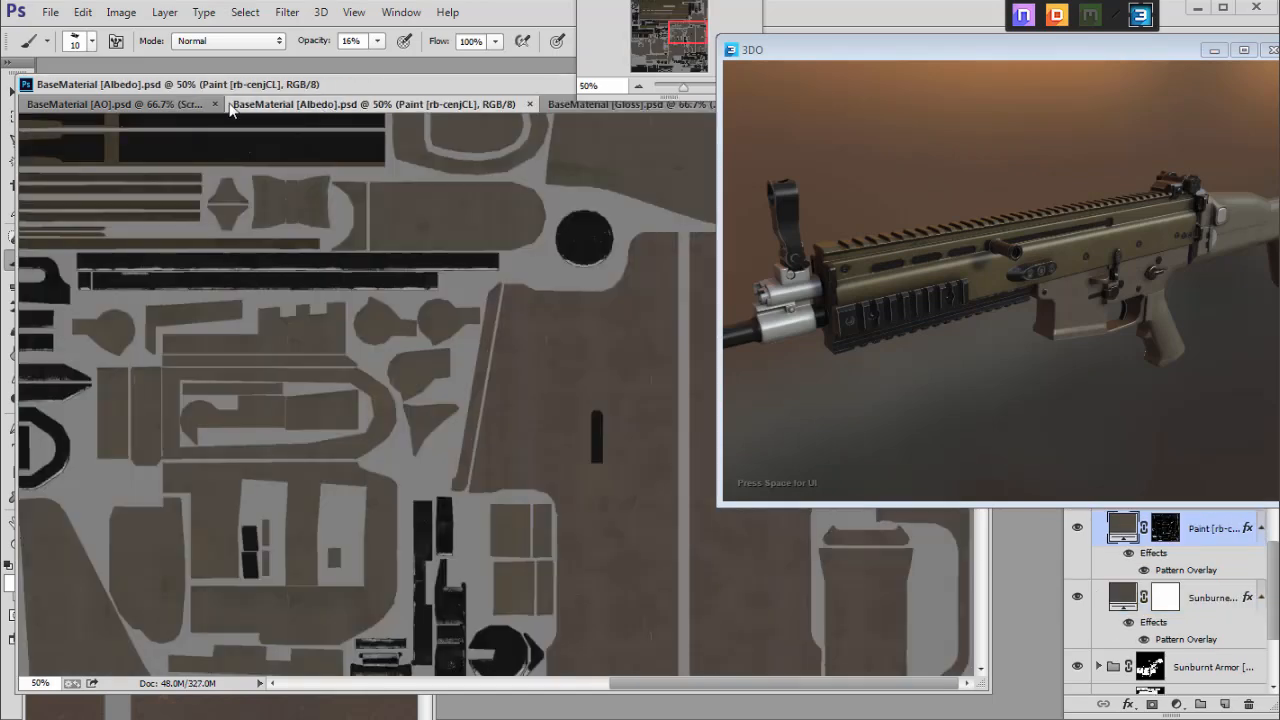
{"action": "left_click", "coordinate": [177, 104]}
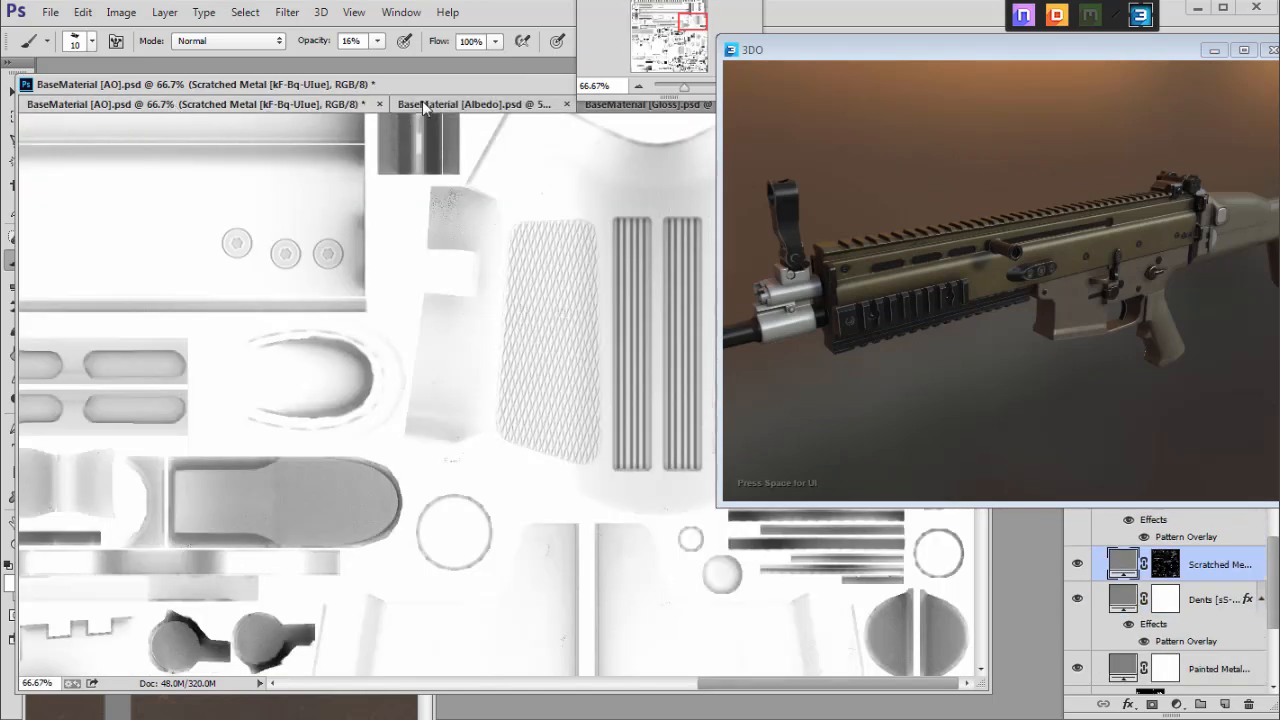
{"action": "left_click", "coordinate": [422, 101]}
{"action": "left_click_drag", "start_coordinate": [939, 50], "coordinate": [931, 52]}
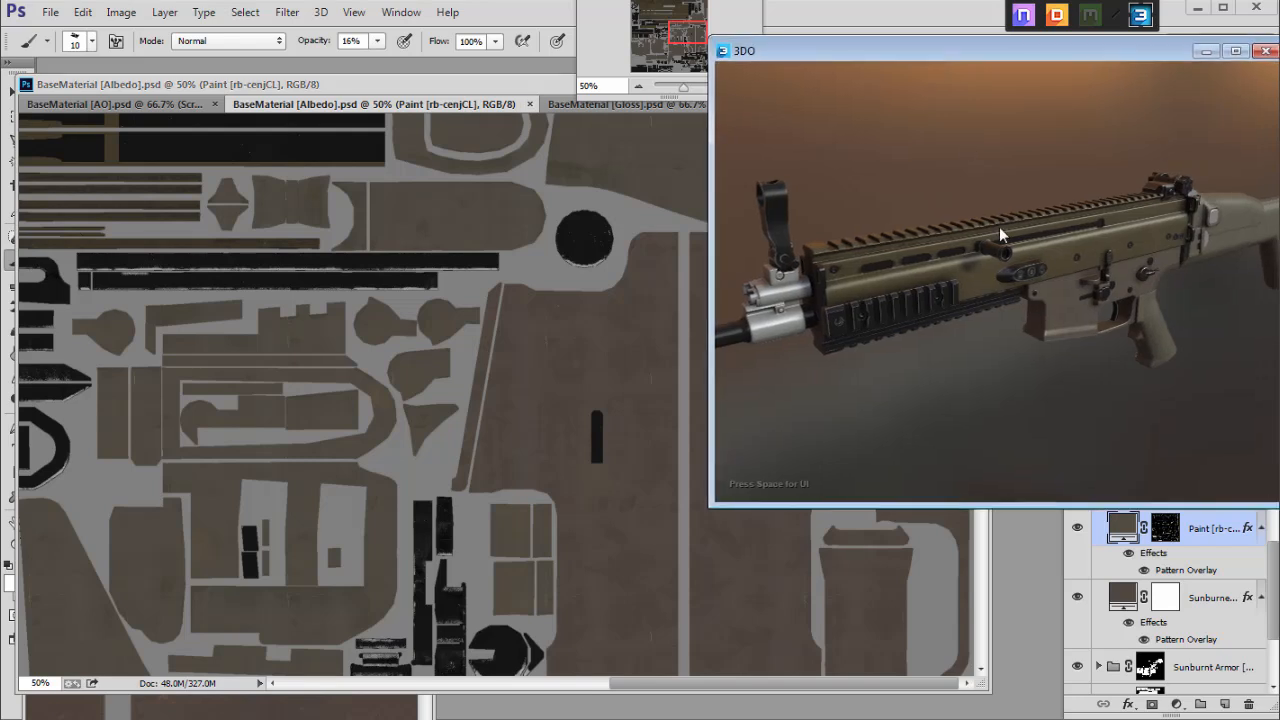
Inspect the receiver, trigger and grip area of the rifle in the 3DO preview.
{"action": "left_click_drag", "start_coordinate": [999, 227], "coordinate": [927, 235]}
{"action": "scroll", "coordinate": [1000, 260], "scroll_direction": "up", "scroll_amount": 3}
{"action": "left_click_drag", "start_coordinate": [1064, 280], "coordinate": [974, 277]}
{"action": "scroll", "coordinate": [1000, 312], "scroll_direction": "up", "scroll_amount": 3}
{"action": "scroll", "coordinate": [1038, 340], "scroll_direction": "down", "scroll_amount": 3}
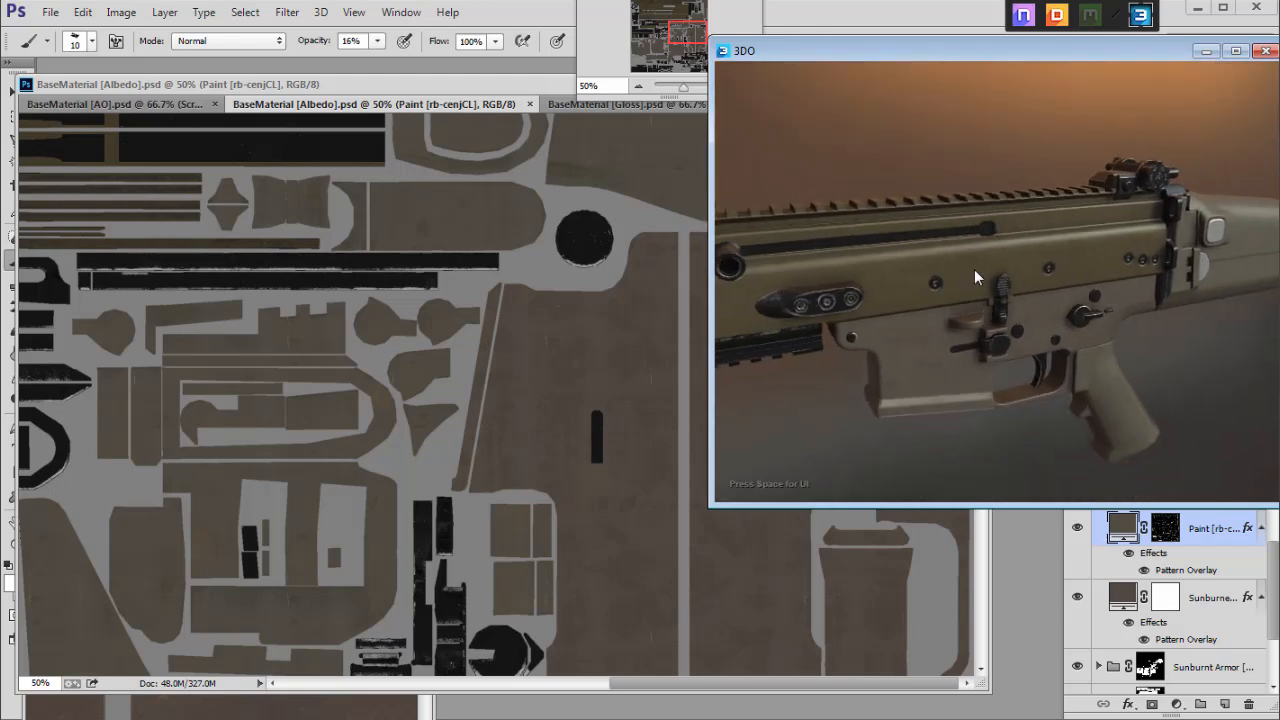
Open and enlarge the DDO panel, return to the full Albedo group list, and select the Steel group.
{"action": "left_click", "coordinate": [1056, 17]}
{"action": "left_click_drag", "start_coordinate": [531, 133], "coordinate": [334, 121]}
{"action": "left_click_drag", "start_coordinate": [533, 373], "coordinate": [571, 515]}
{"action": "left_click", "coordinate": [190, 188]}
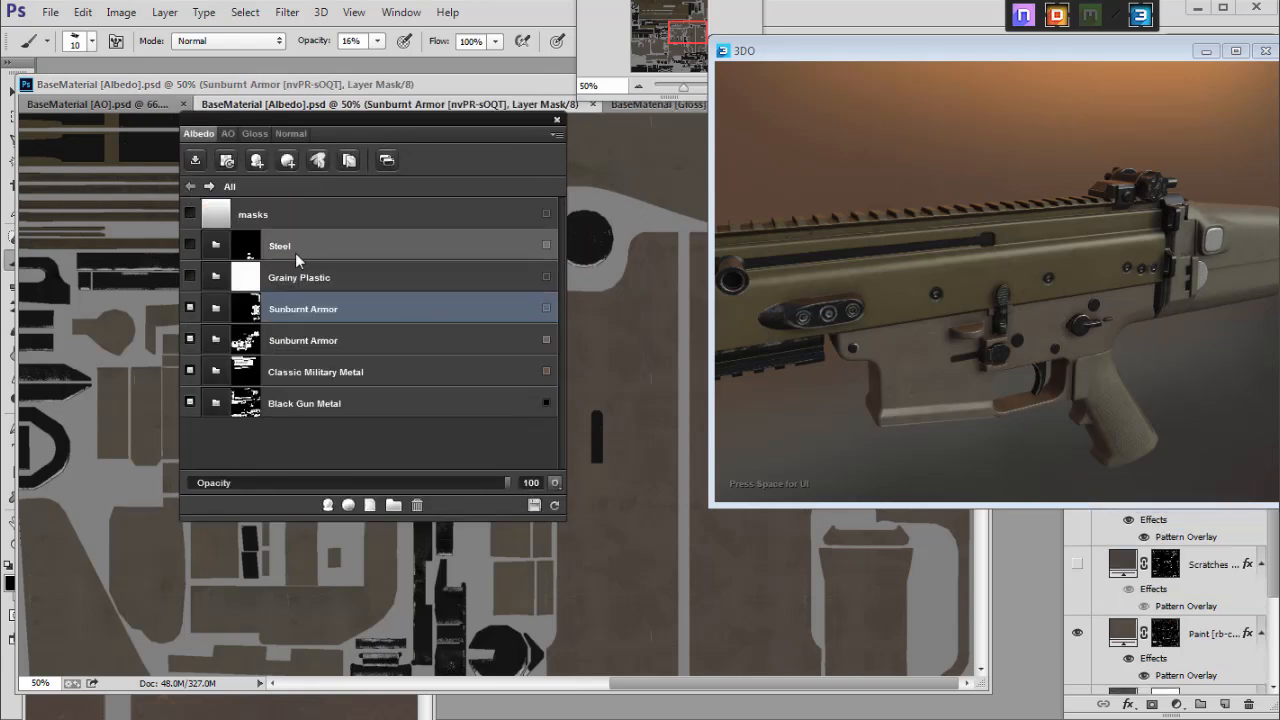
{"action": "left_click", "coordinate": [328, 248]}
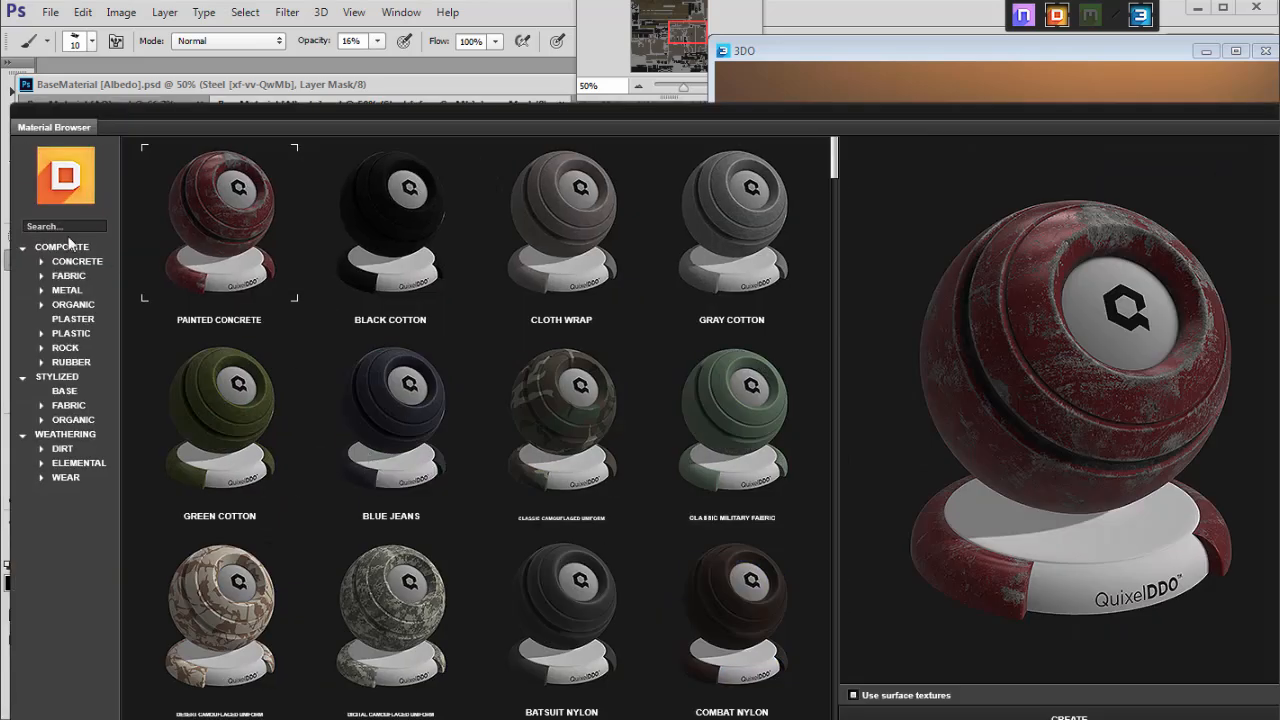
Search the Material Browser for "sand", check the Composite materials, and clear the search.
{"action": "left_click", "coordinate": [58, 228]}
{"action": "type", "text": "sand"}
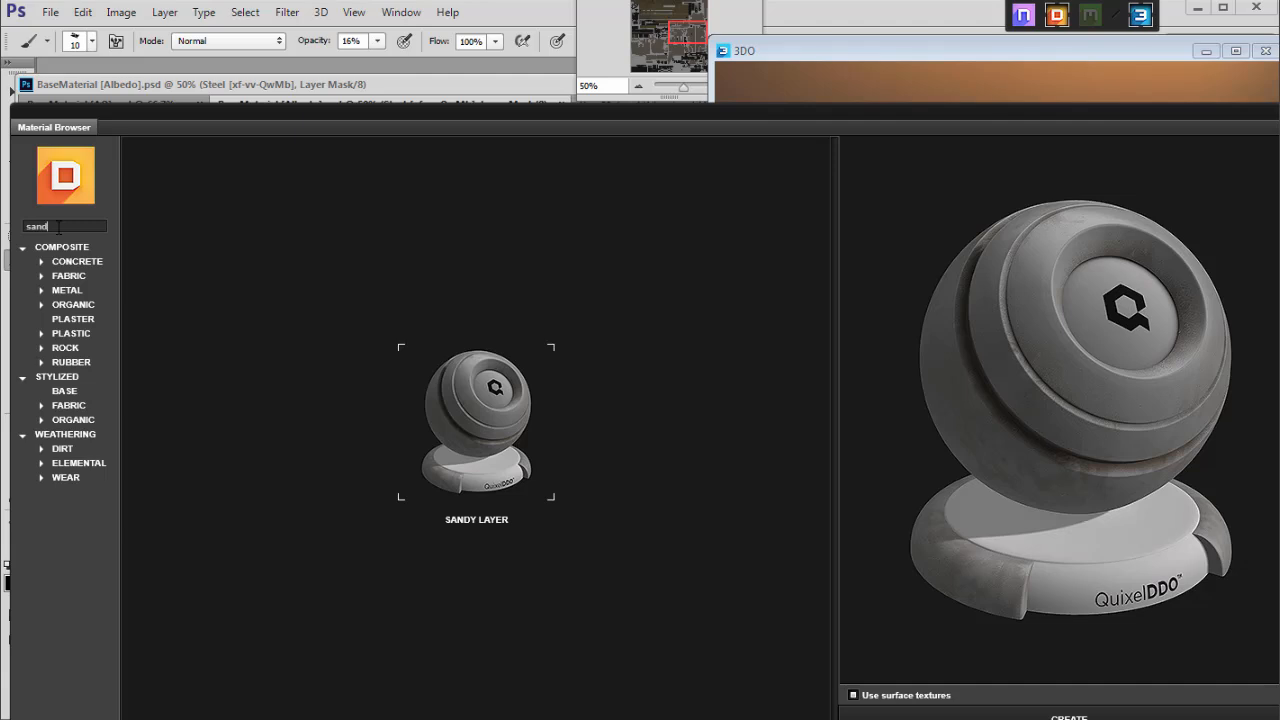
{"action": "left_click", "coordinate": [62, 250]}
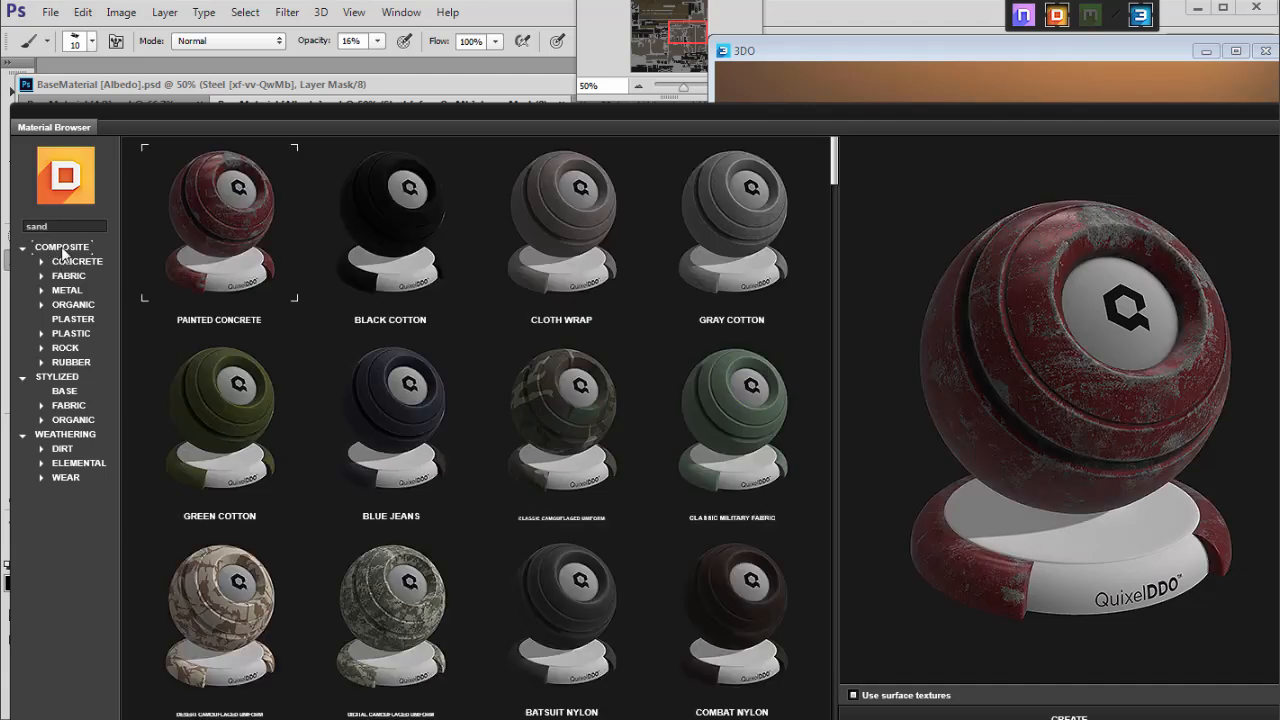
{"action": "key", "text": "BackSpace"}
{"action": "key", "text": "BackSpace"}
{"action": "key", "text": "BackSpace"}
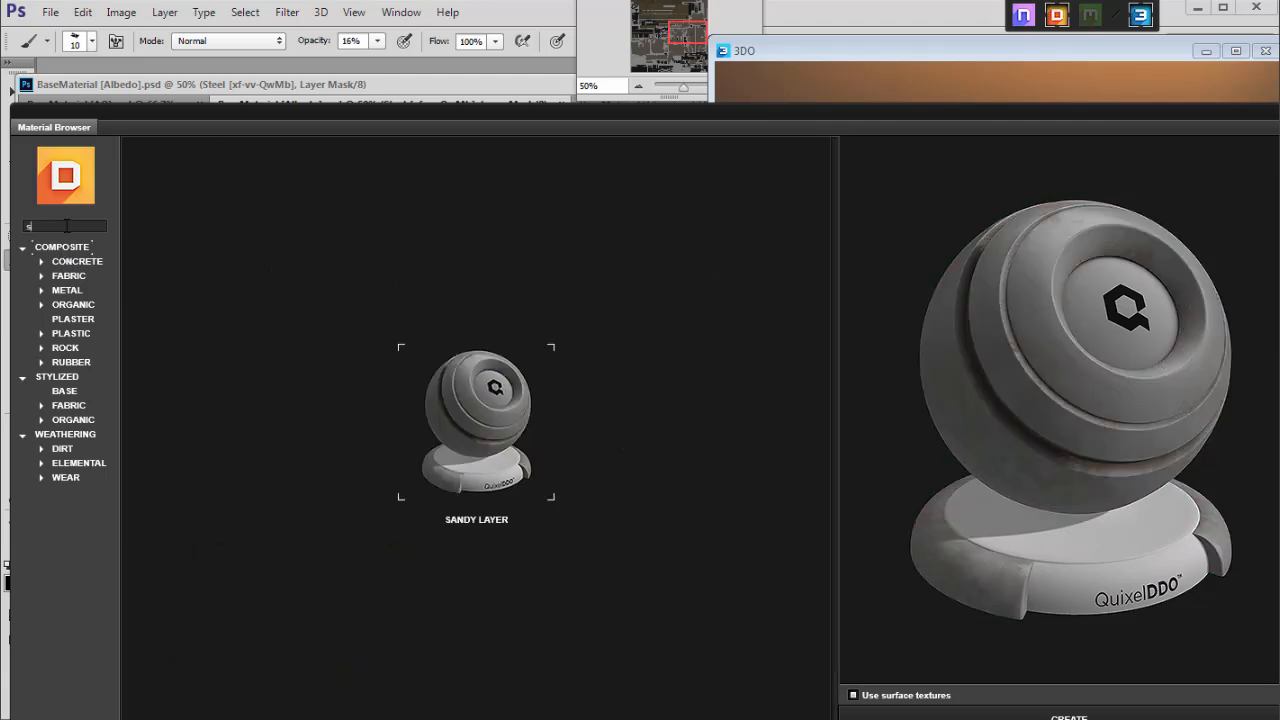
{"action": "key", "text": "BackSpace"}
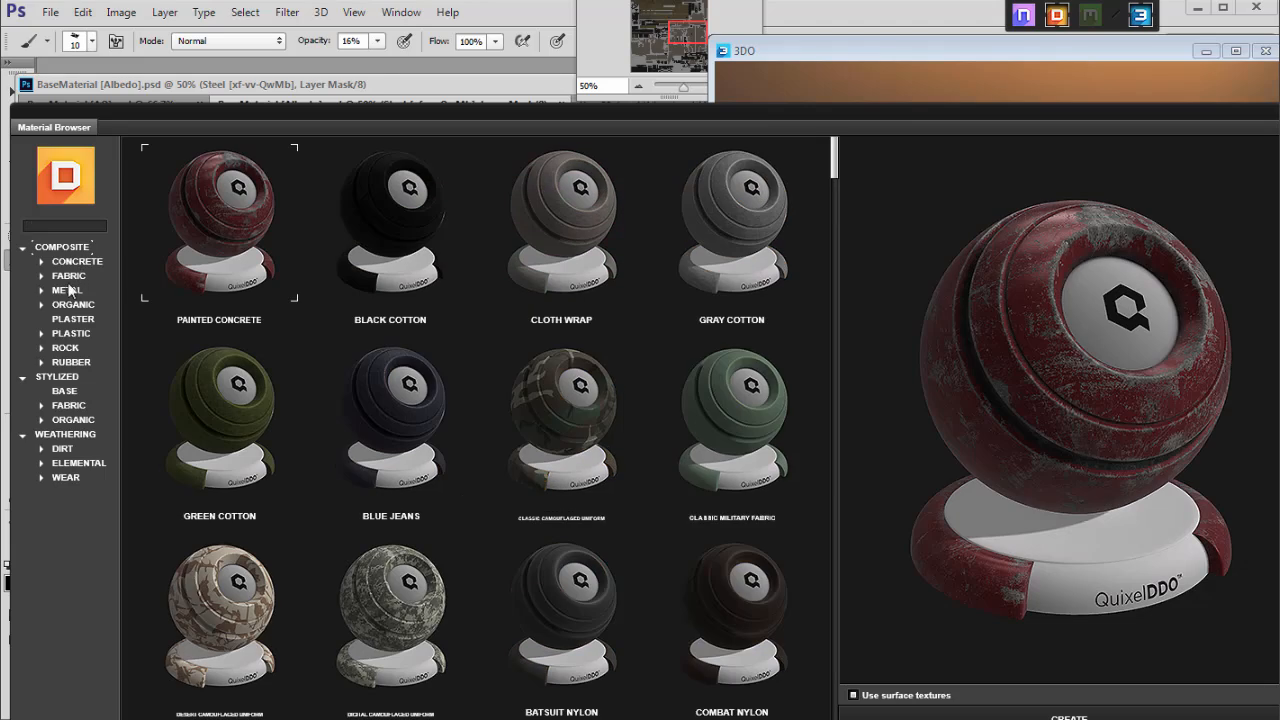
Browse the Weathering dirt, elemental and wear presets and the Composite plaster, plastic, rock, fabric, concrete and organic materials.
{"action": "left_click", "coordinate": [57, 378]}
{"action": "left_click", "coordinate": [64, 435]}
{"action": "left_click", "coordinate": [63, 450]}
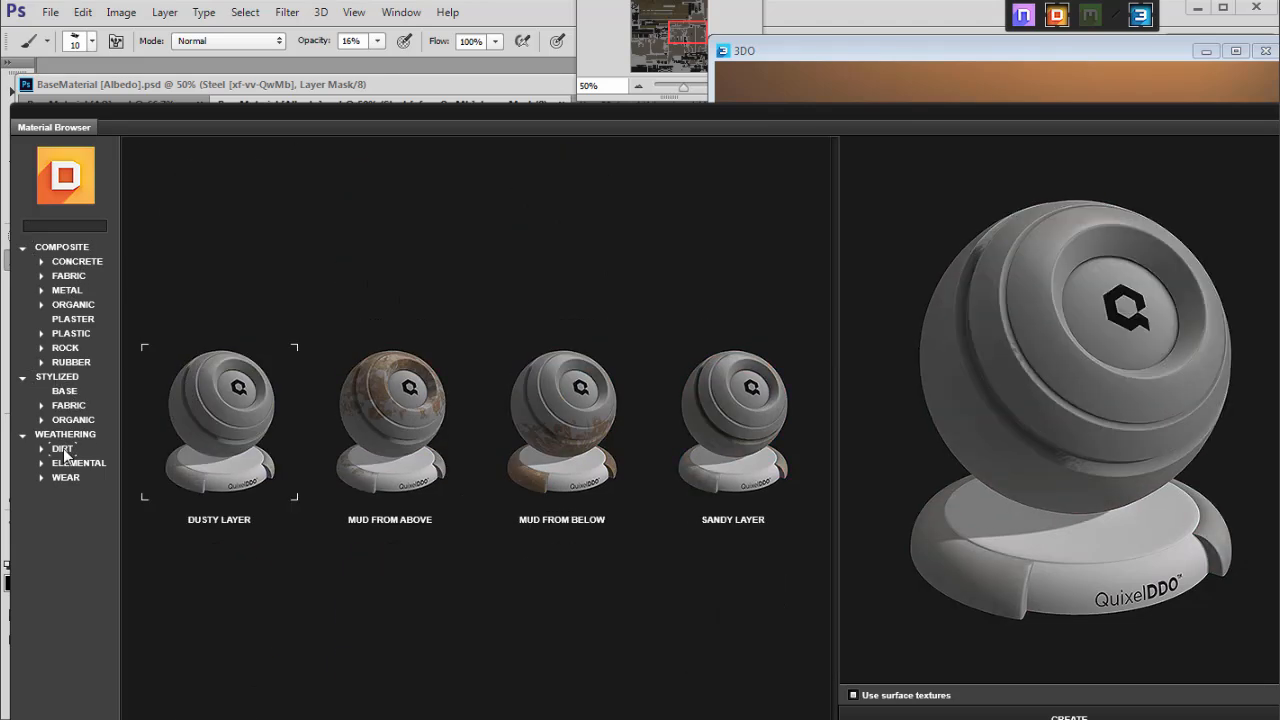
{"action": "left_click", "coordinate": [68, 464]}
{"action": "left_click", "coordinate": [65, 478]}
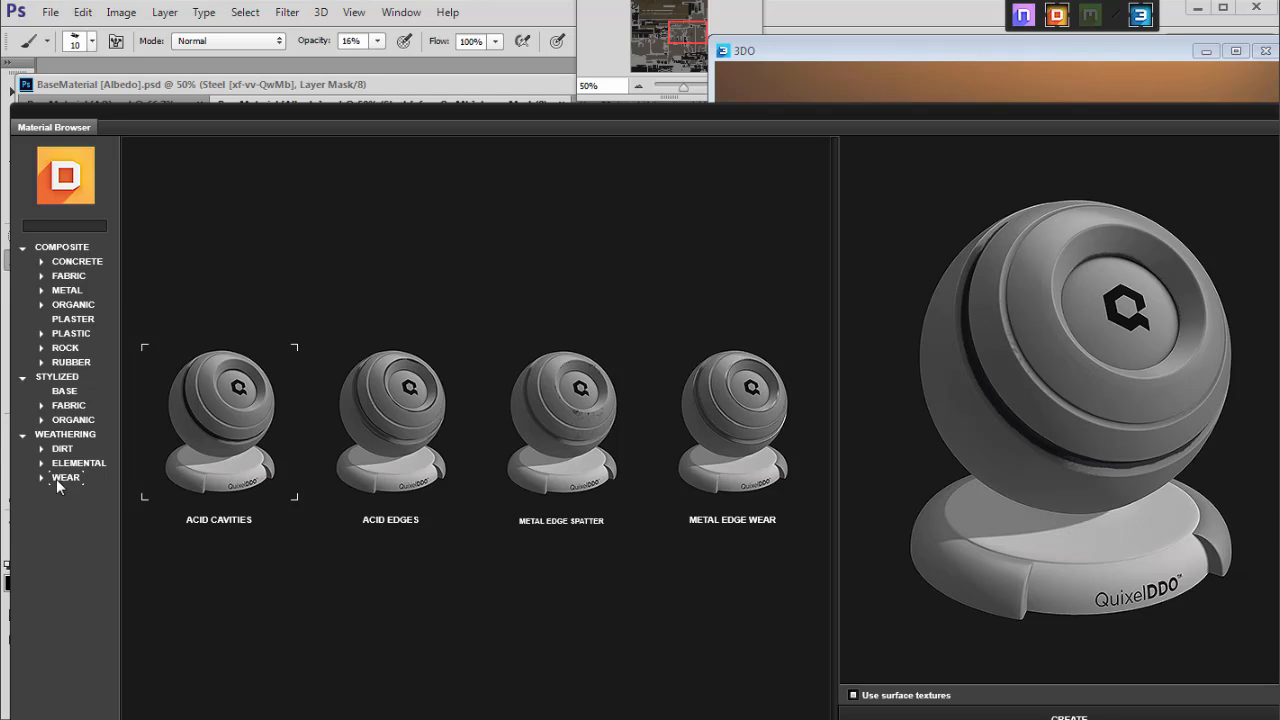
{"action": "left_click", "coordinate": [41, 477]}
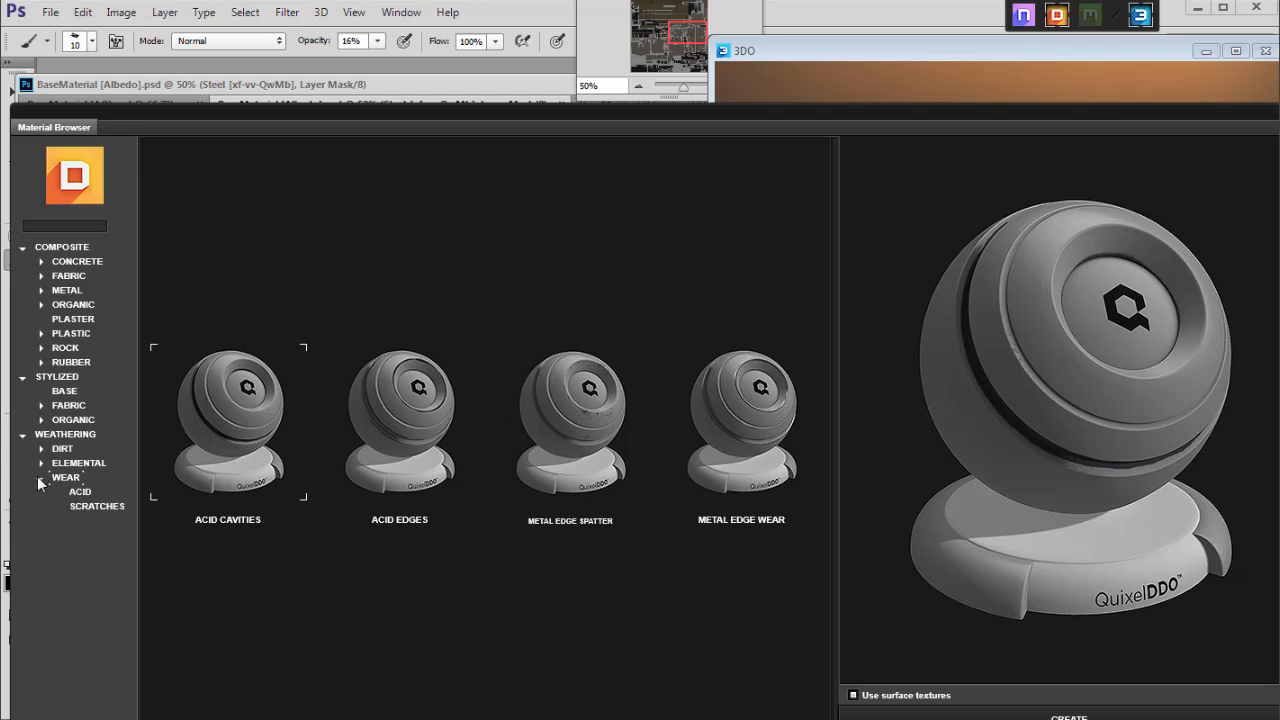
{"action": "left_click", "coordinate": [41, 477]}
{"action": "left_click", "coordinate": [62, 363]}
{"action": "left_click", "coordinate": [72, 320]}
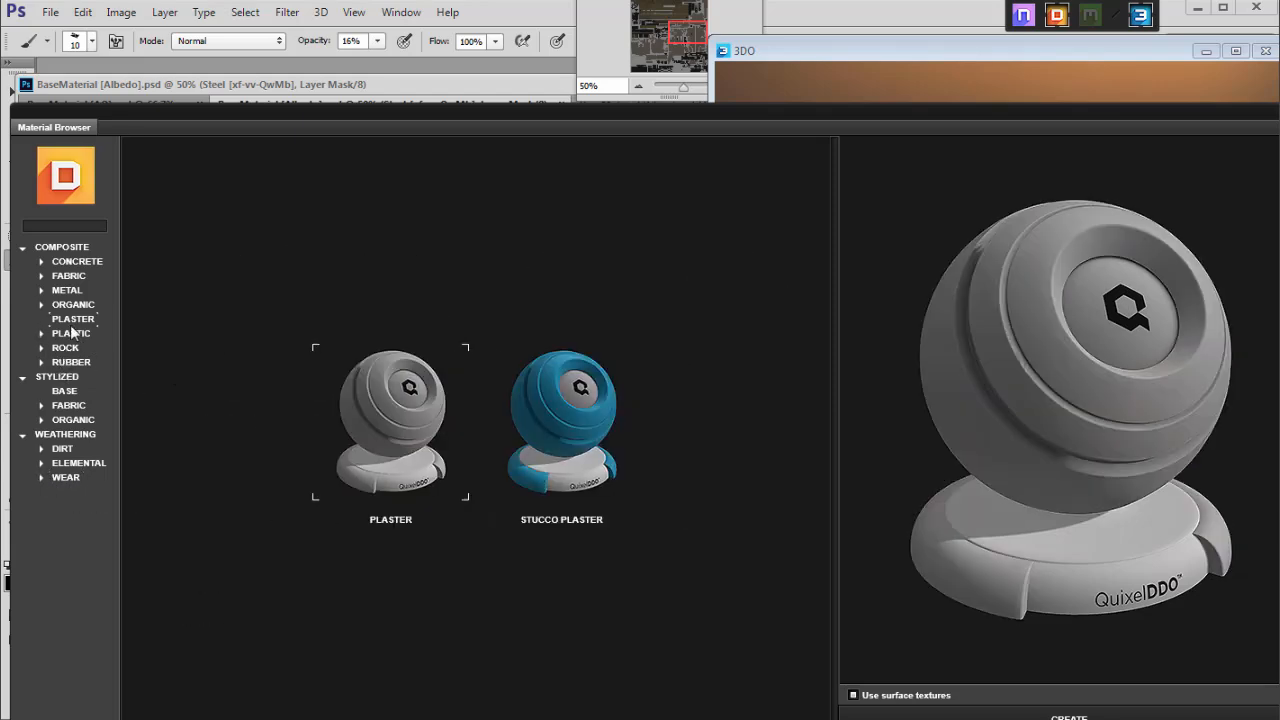
{"action": "left_click", "coordinate": [70, 336]}
{"action": "left_click", "coordinate": [65, 348]}
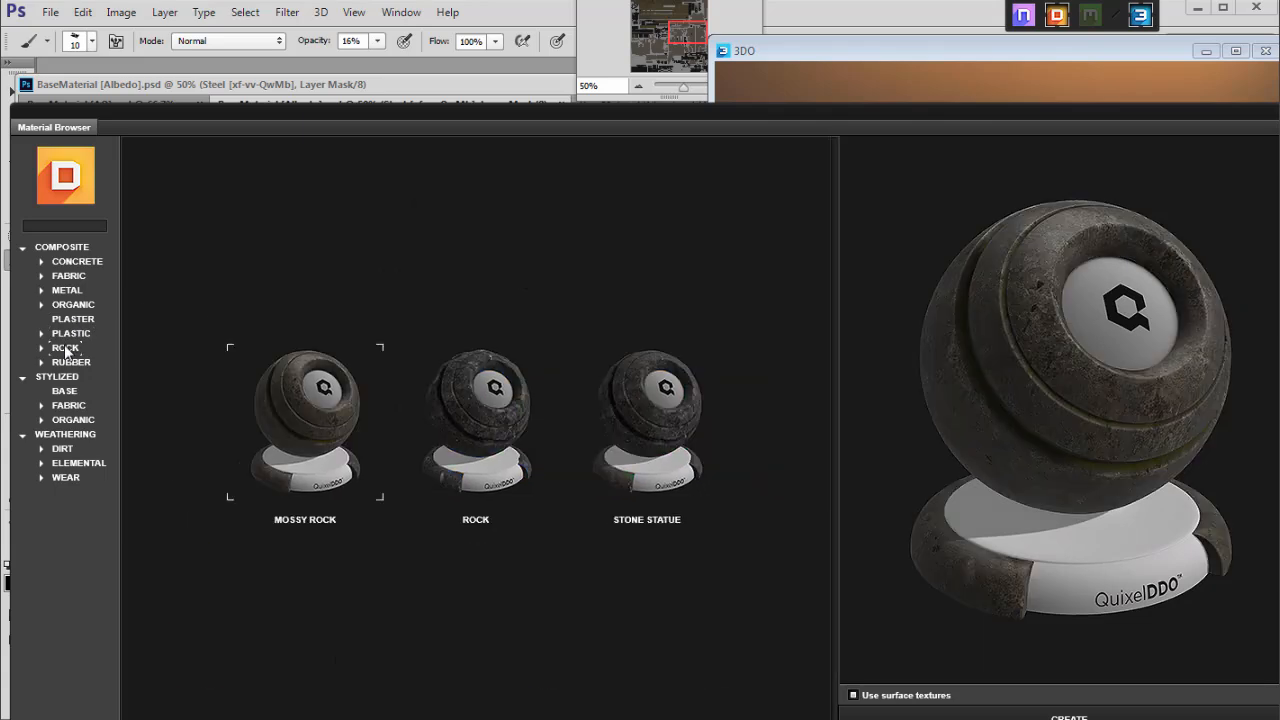
{"action": "left_click", "coordinate": [70, 280]}
{"action": "left_click", "coordinate": [77, 262]}
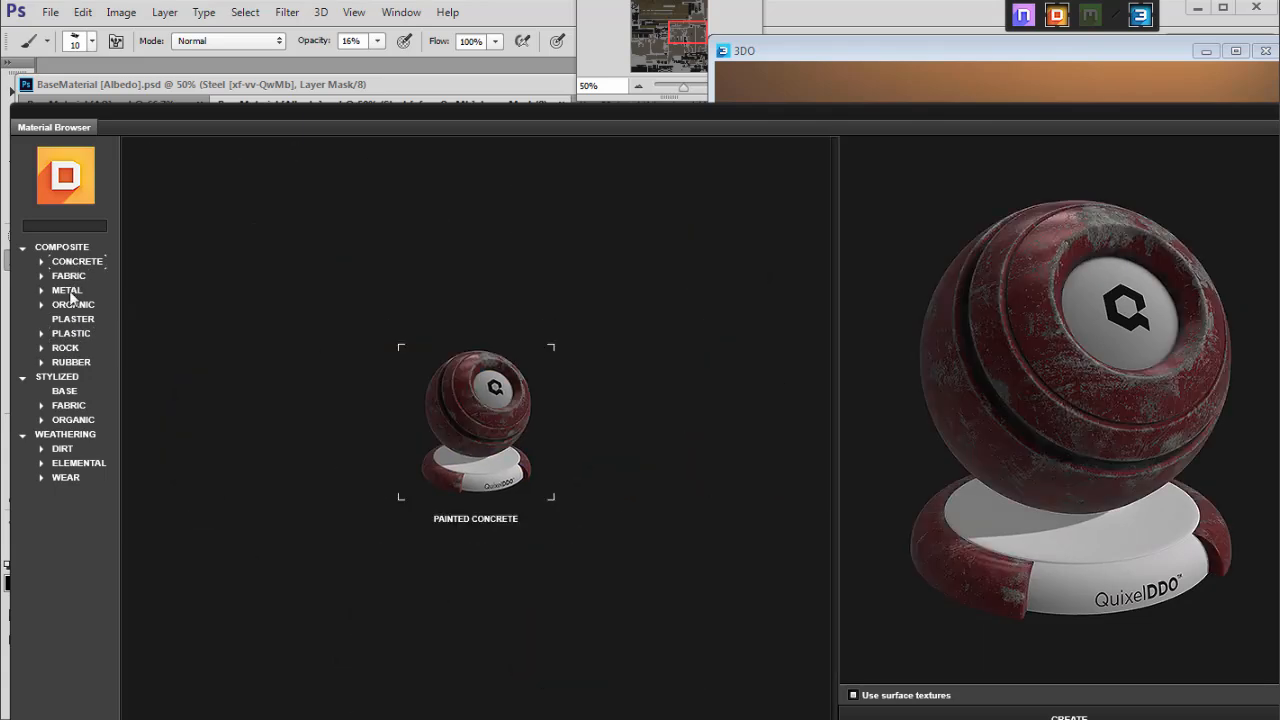
{"action": "left_click", "coordinate": [67, 306]}
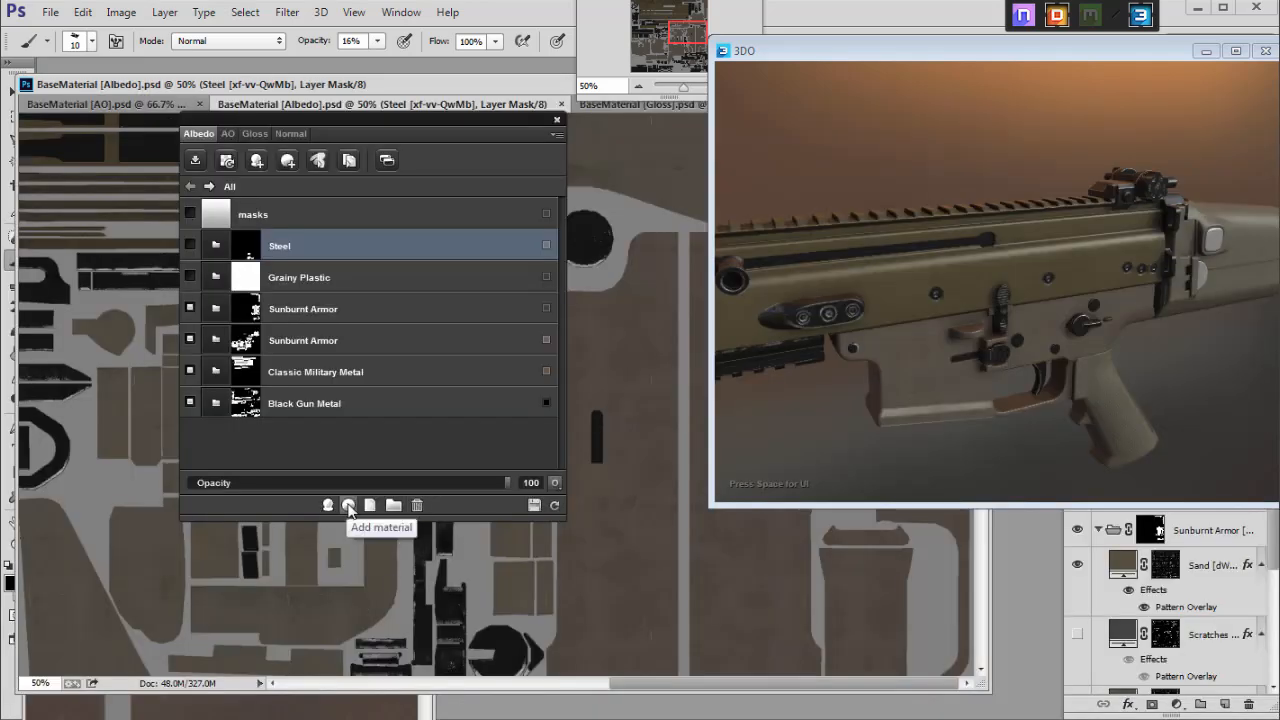
Compare the Dried Mud, Beach and Sand Megascans materials and add Beach as a new material above the masks layer.
{"action": "left_click", "coordinate": [347, 504]}
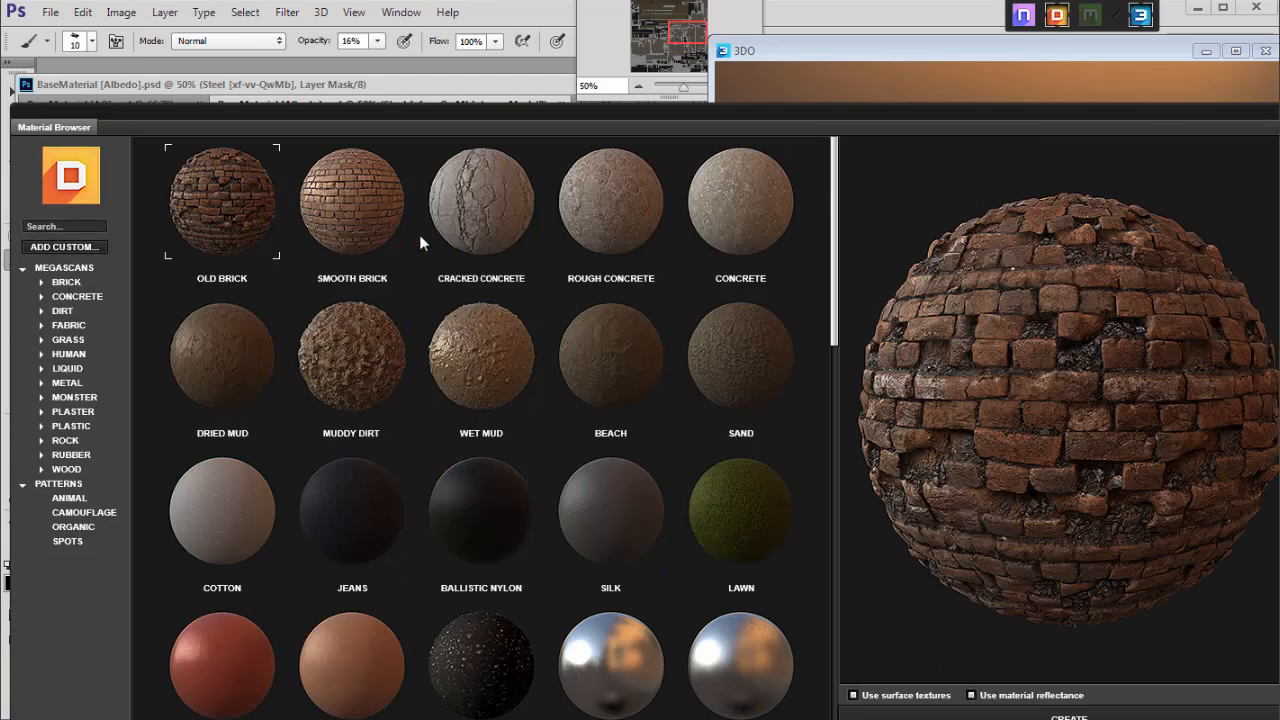
{"action": "left_click", "coordinate": [212, 362]}
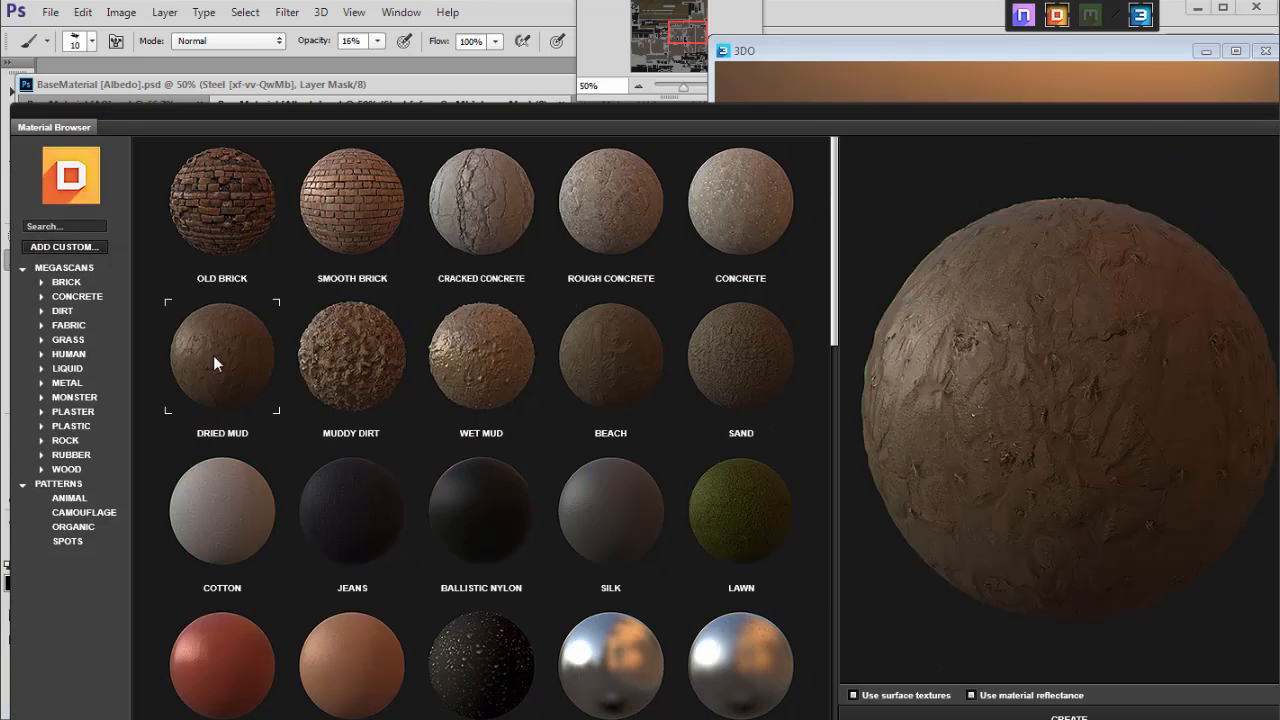
{"action": "left_click", "coordinate": [640, 360]}
{"action": "left_click", "coordinate": [706, 359]}
{"action": "left_click", "coordinate": [634, 366]}
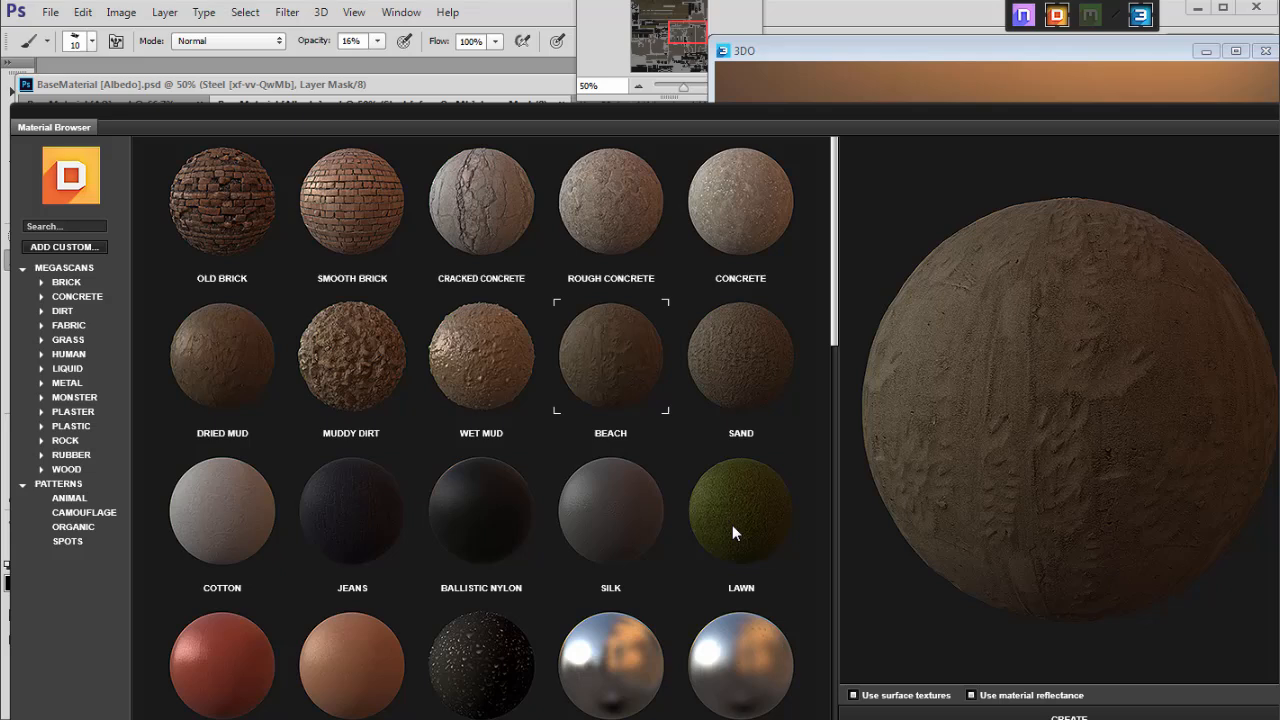
{"action": "left_click", "coordinate": [1024, 713]}
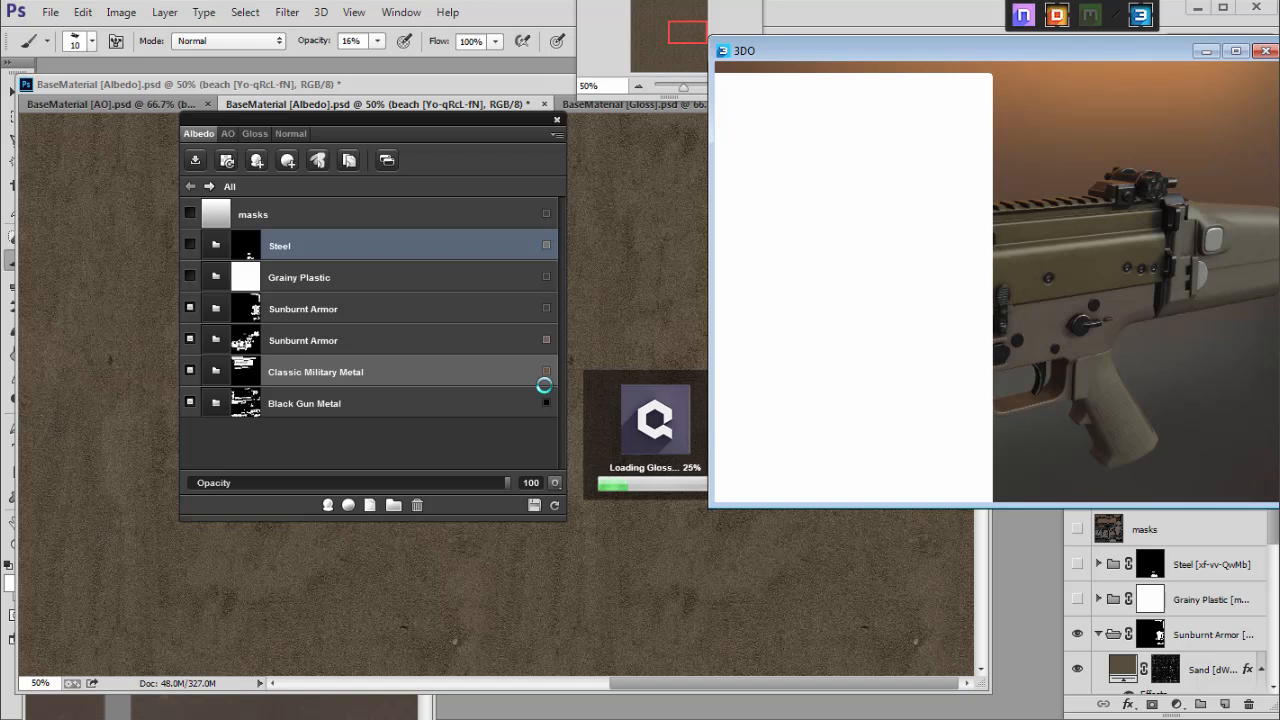
{"action": "left_click_drag", "start_coordinate": [877, 266], "coordinate": [924, 317]}
{"action": "scroll", "coordinate": [924, 313], "scroll_direction": "up", "scroll_amount": 5}
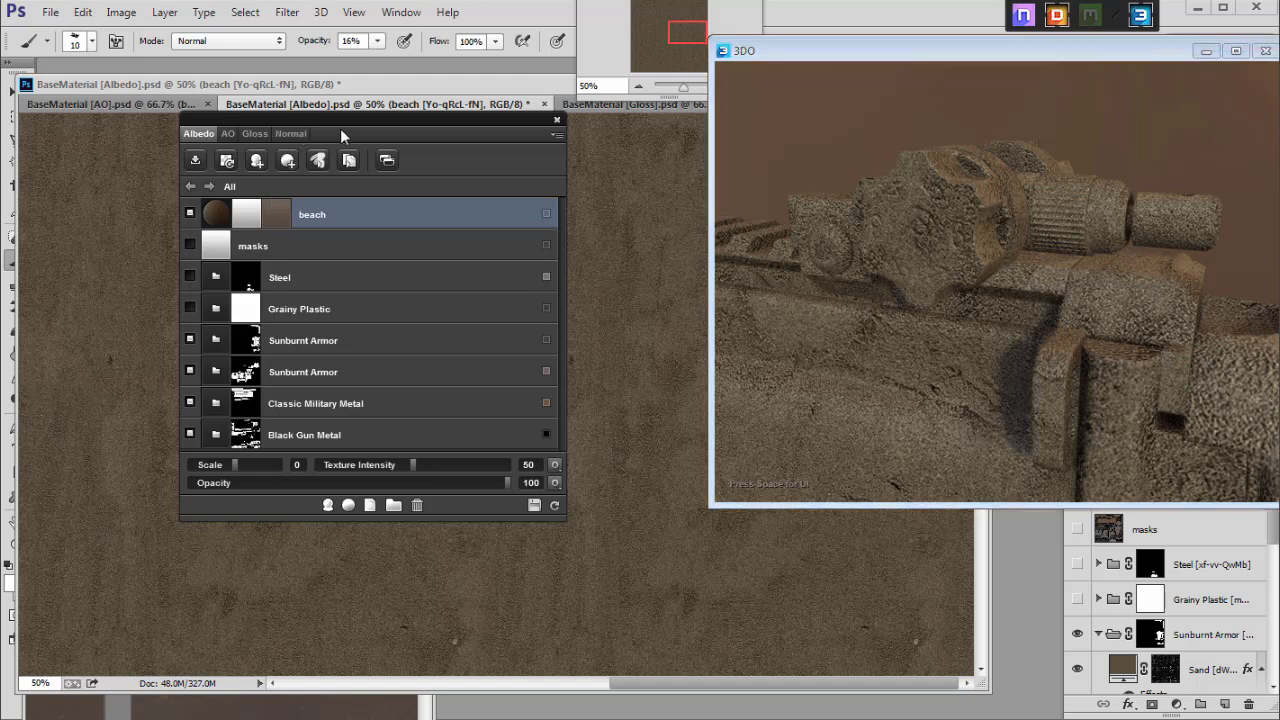
Open the beach layer's mask in the Dynamask Editor and try the Sharp Cavities preset.
{"action": "left_click_drag", "start_coordinate": [348, 118], "coordinate": [345, 122]}
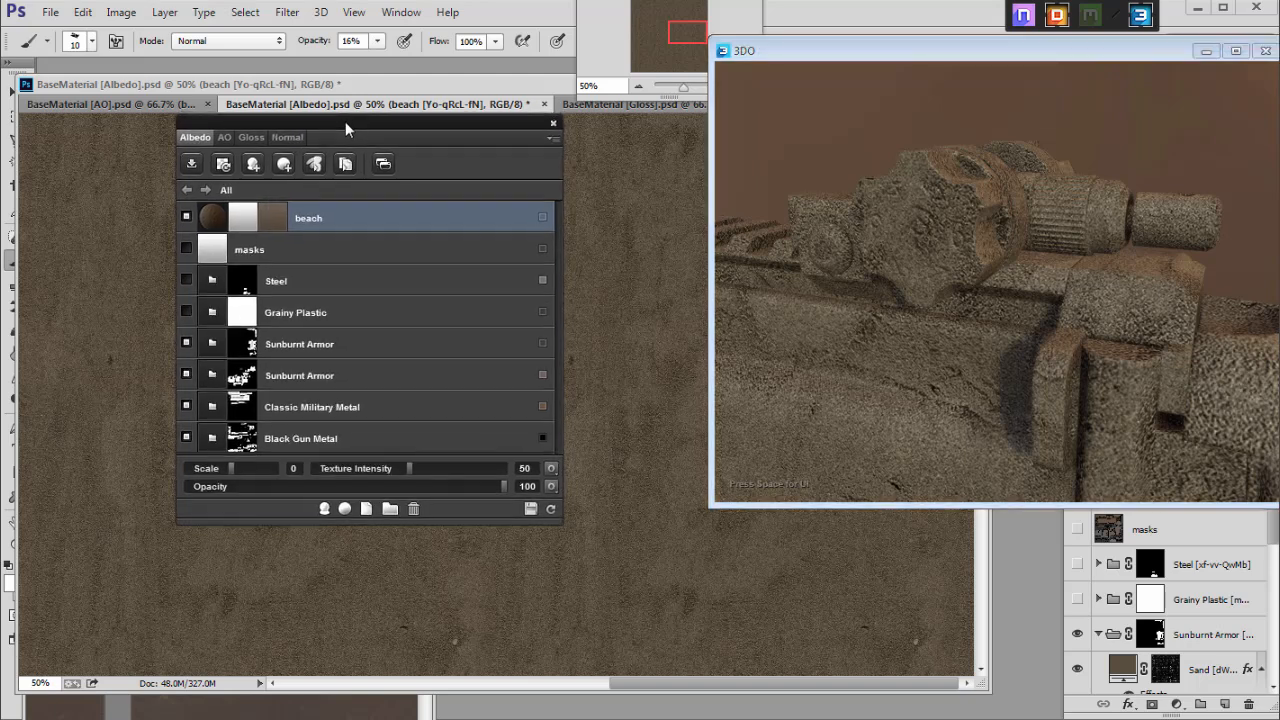
{"action": "left_click", "coordinate": [248, 232]}
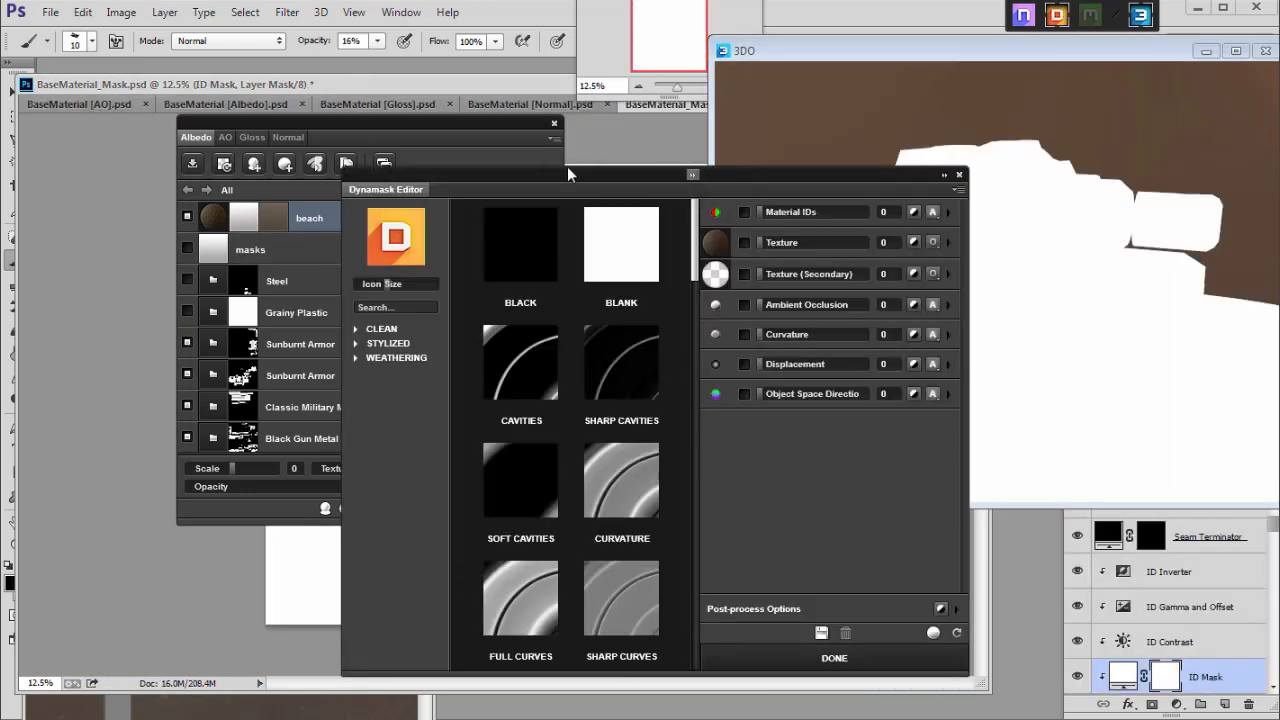
{"action": "left_click_drag", "start_coordinate": [567, 172], "coordinate": [268, 87]}
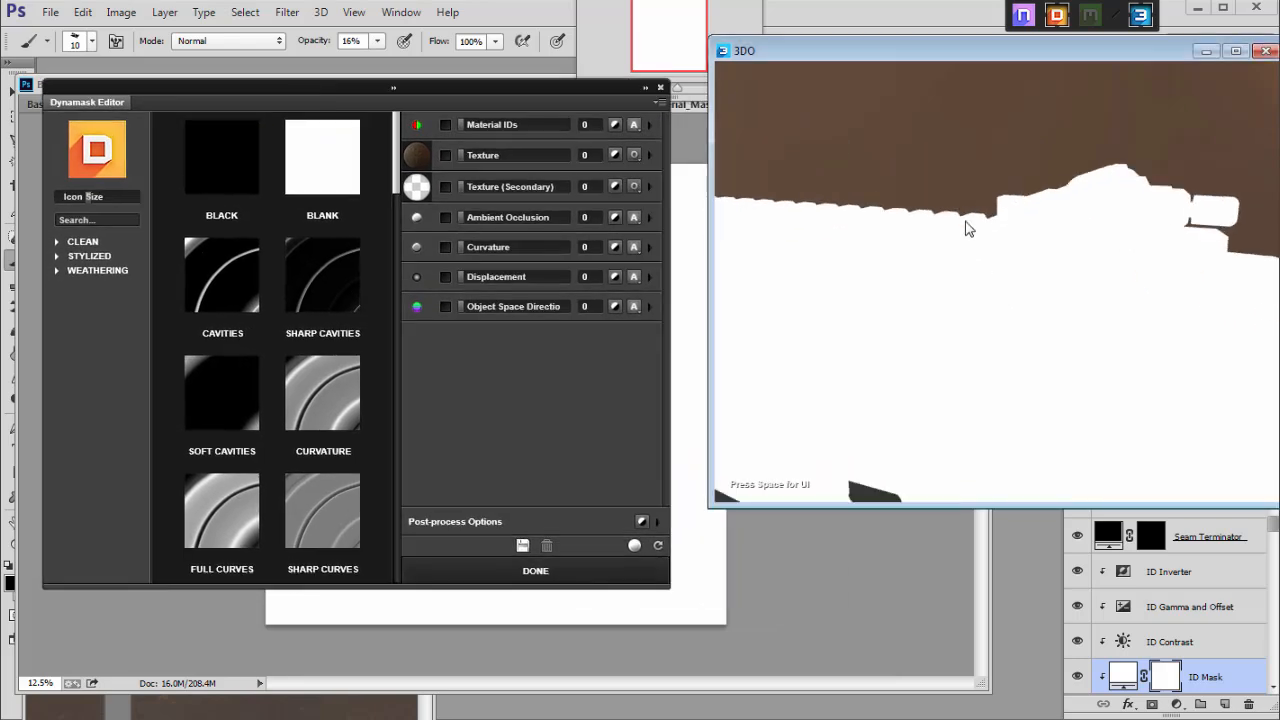
{"action": "left_click", "coordinate": [331, 289]}
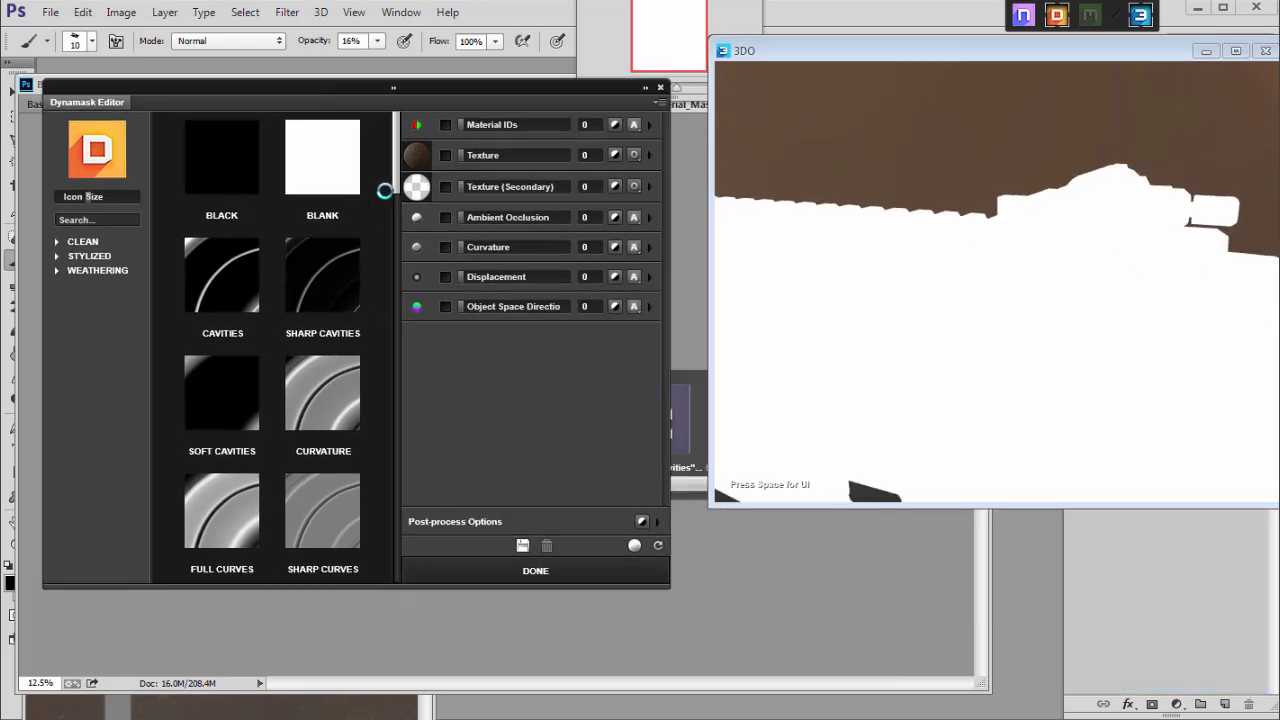
Apply the Sand mask preset to the beach layer, check it on the rifle, and finish the mask edit.
{"action": "left_click_drag", "start_coordinate": [394, 190], "coordinate": [386, 476]}
{"action": "left_click", "coordinate": [327, 242]}
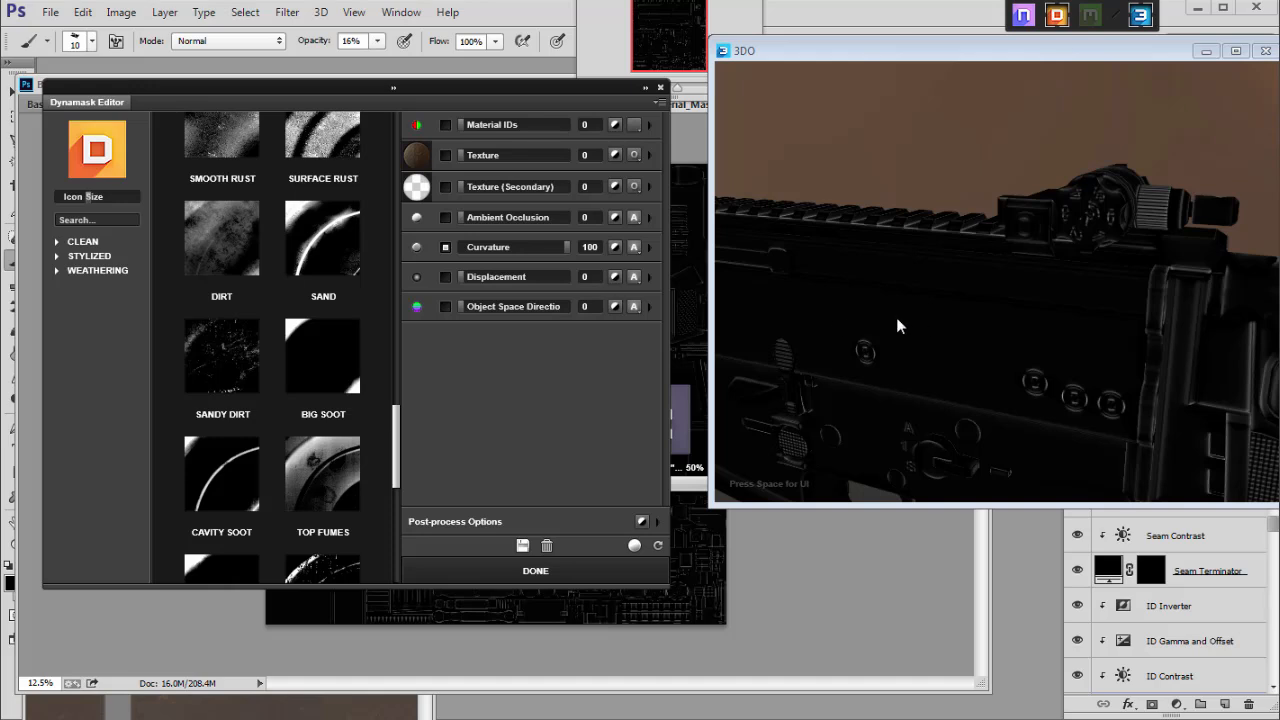
{"action": "left_click_drag", "start_coordinate": [903, 326], "coordinate": [869, 298]}
{"action": "scroll", "coordinate": [870, 298], "scroll_direction": "down", "scroll_amount": 3}
{"action": "scroll", "coordinate": [871, 298], "scroll_direction": "up", "scroll_amount": 3}
{"action": "scroll", "coordinate": [871, 298], "scroll_direction": "up", "scroll_amount": 3}
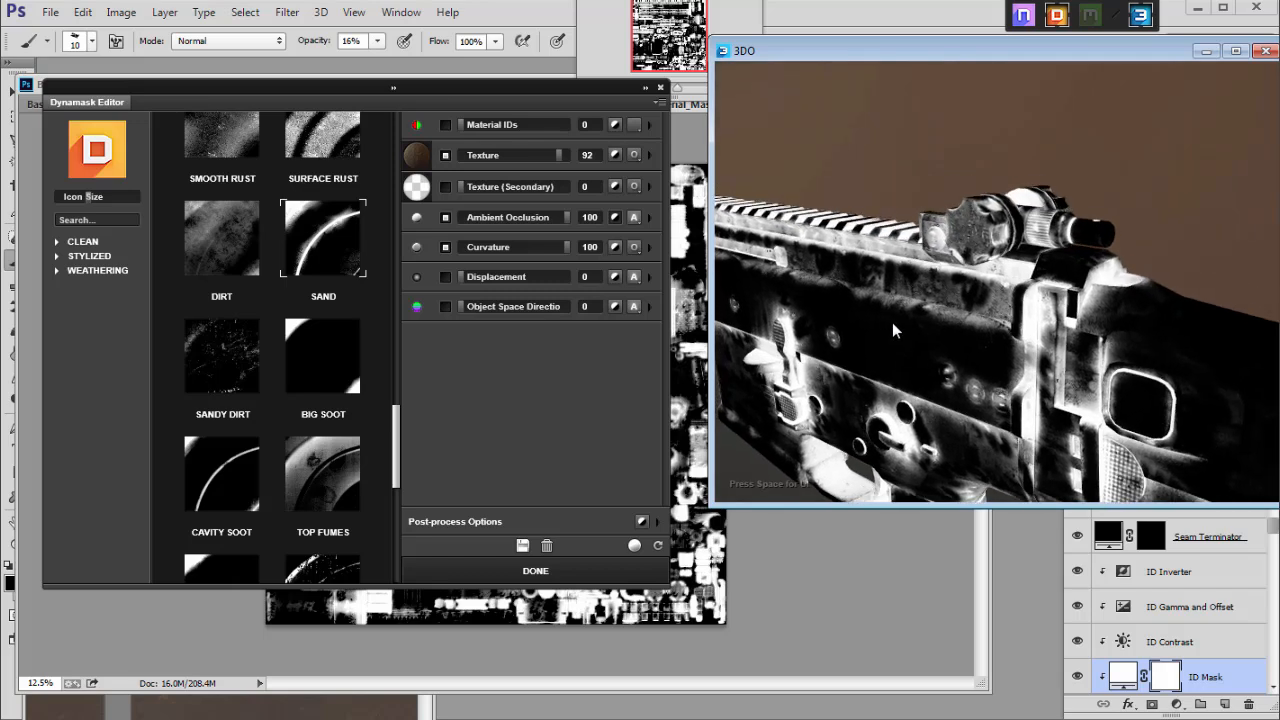
{"action": "left_click", "coordinate": [533, 571]}
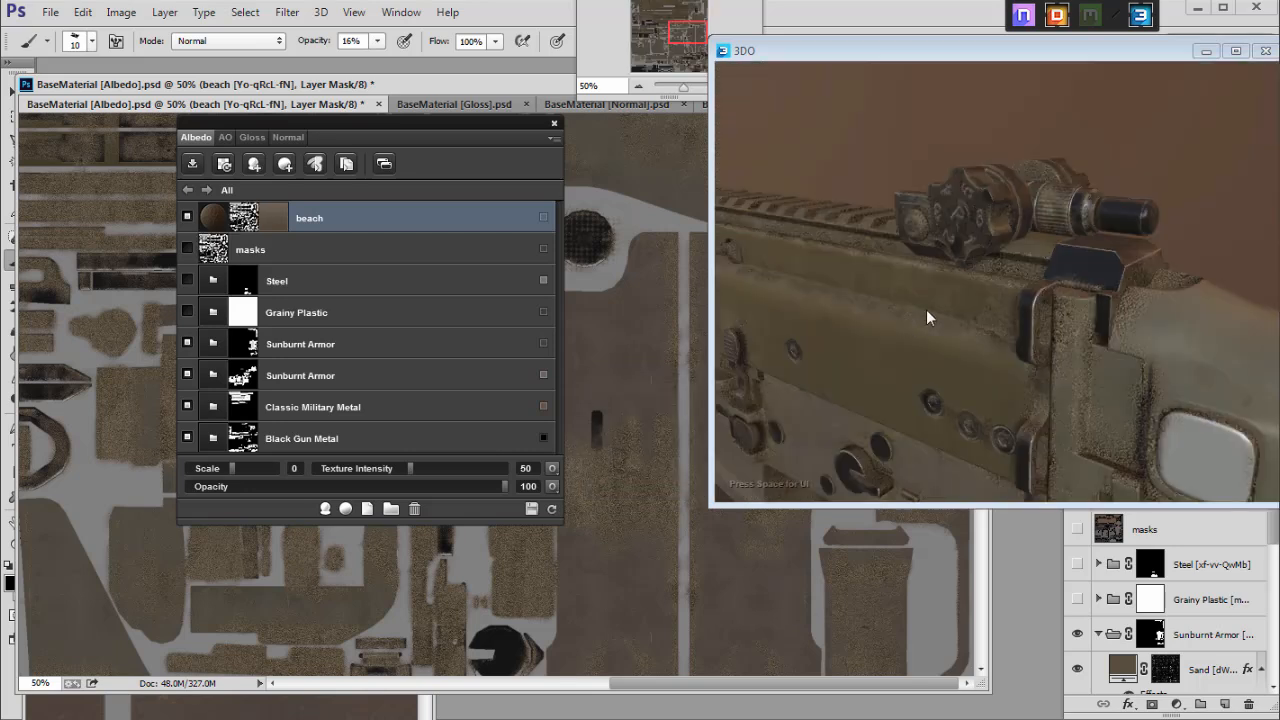
Inspect the beach material on the rifle's receiver, trigger area and top rail in the 3DO preview.
{"action": "left_click_drag", "start_coordinate": [921, 309], "coordinate": [1058, 242]}
{"action": "scroll", "coordinate": [1002, 340], "scroll_direction": "up", "scroll_amount": 3}
{"action": "scroll", "coordinate": [1030, 306], "scroll_direction": "down", "scroll_amount": 2}
{"action": "scroll", "coordinate": [1030, 293], "scroll_direction": "down", "scroll_amount": 4}
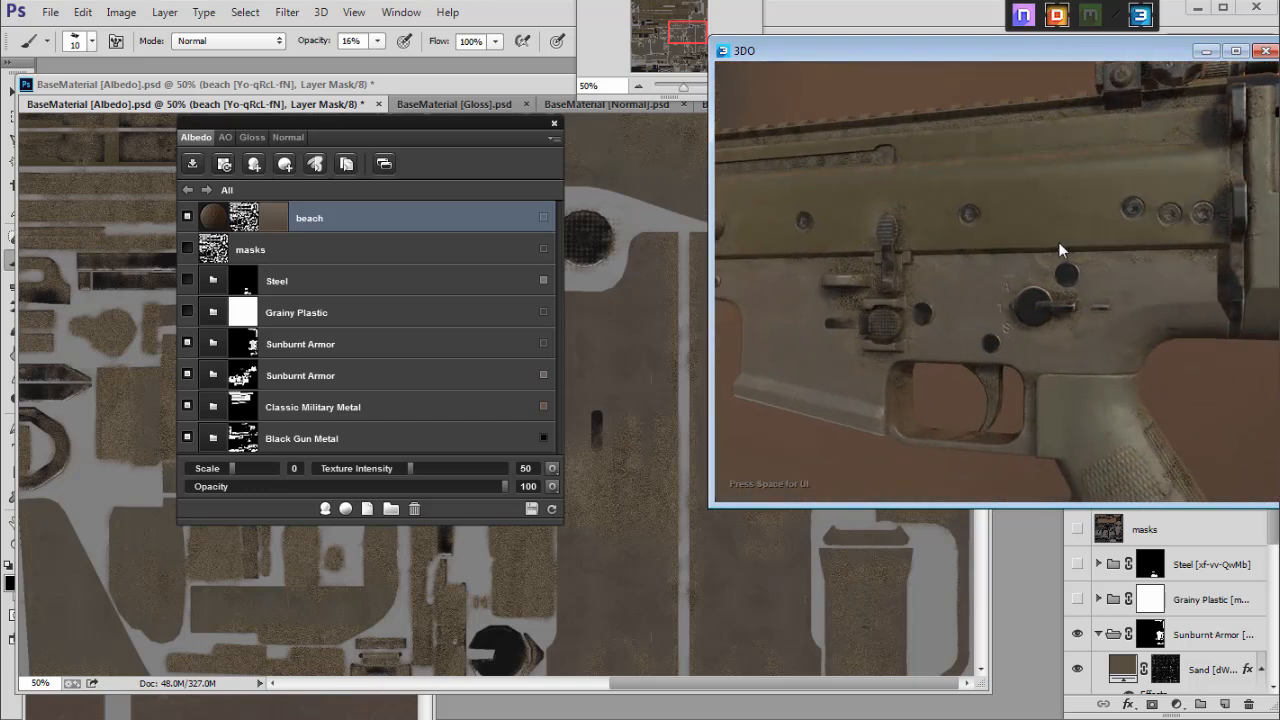
{"action": "scroll", "coordinate": [1102, 313], "scroll_direction": "up", "scroll_amount": 4}
{"action": "left_click_drag", "start_coordinate": [1105, 314], "coordinate": [921, 262]}
{"action": "scroll", "coordinate": [805, 207], "scroll_direction": "down", "scroll_amount": 5}
{"action": "left_click_drag", "start_coordinate": [805, 207], "coordinate": [1047, 201]}
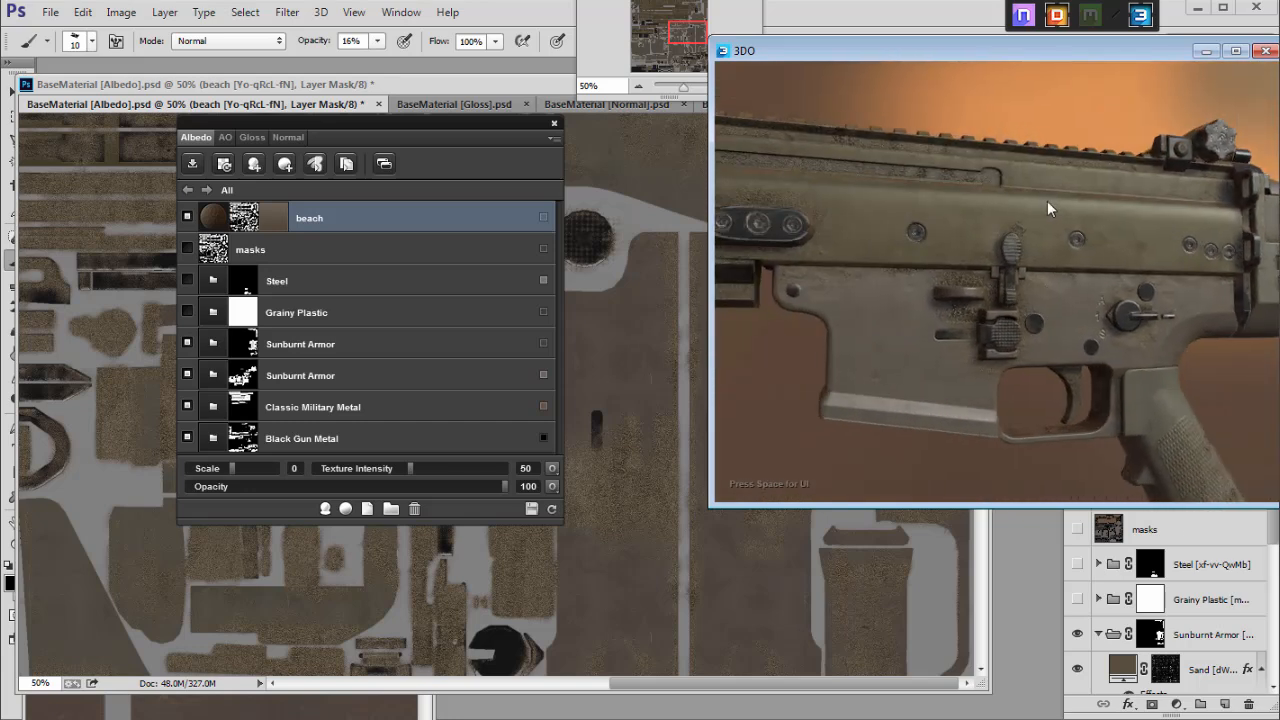
{"action": "scroll", "coordinate": [1056, 240], "scroll_direction": "up", "scroll_amount": 5}
{"action": "left_click_drag", "start_coordinate": [1058, 244], "coordinate": [1103, 324]}
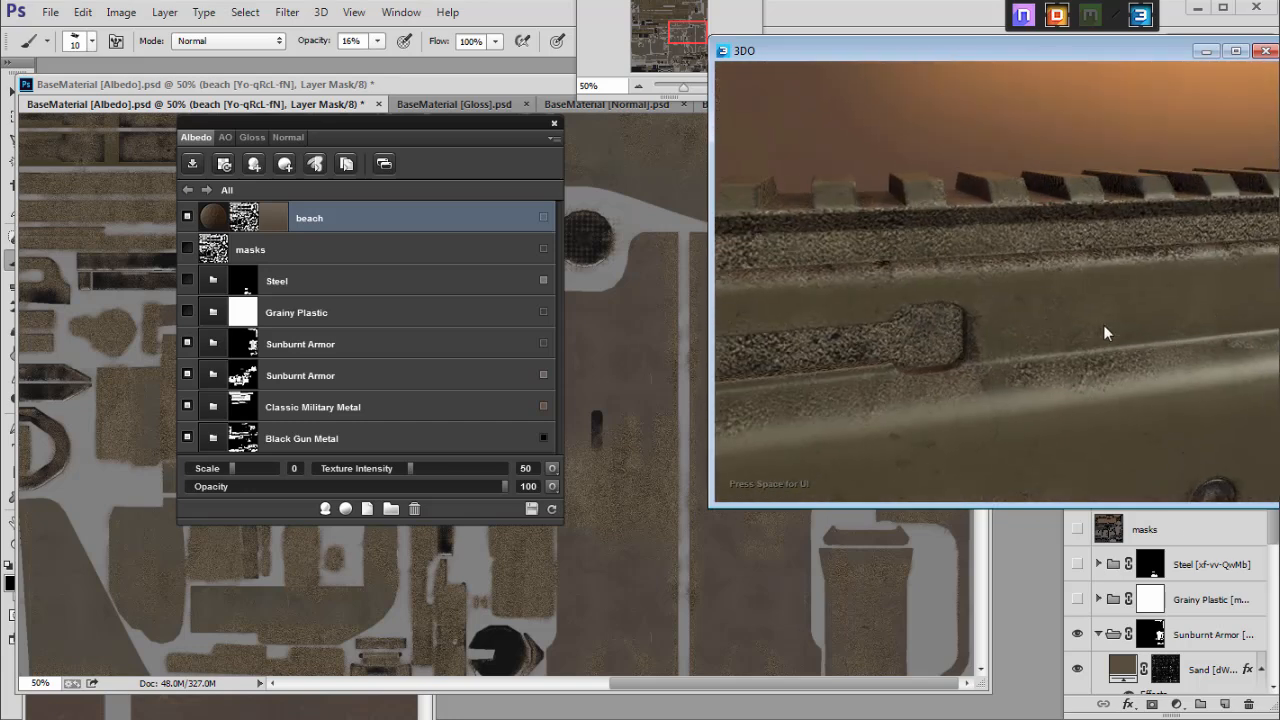
Switch the beach layer's material to Sand and check the top rail in the 3DO preview.
{"action": "left_click", "coordinate": [219, 219]}
{"action": "left_click", "coordinate": [548, 418]}
{"action": "left_click", "coordinate": [1068, 717]}
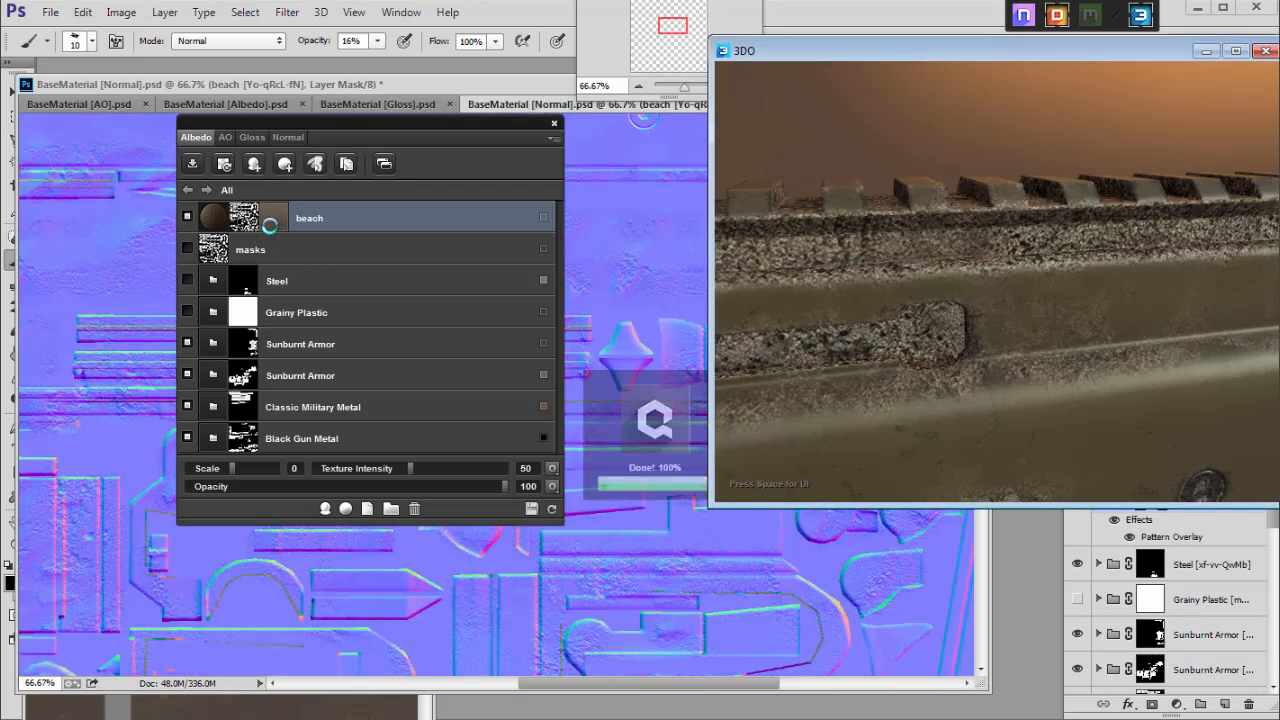
{"action": "scroll", "coordinate": [943, 284], "scroll_direction": "down", "scroll_amount": 4}
{"action": "left_click_drag", "start_coordinate": [919, 229], "coordinate": [783, 216]}
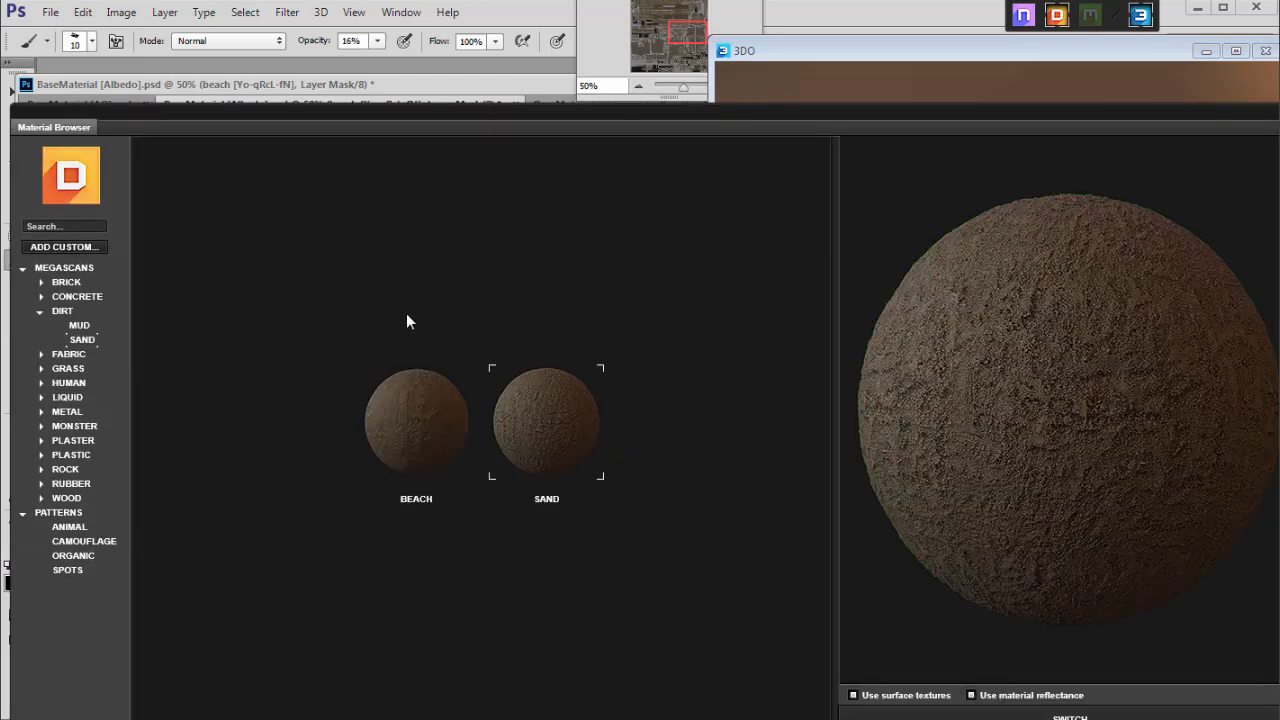
Compare the Mud and Sand category materials and switch the layer's material back to Beach.
{"action": "left_click", "coordinate": [406, 412]}
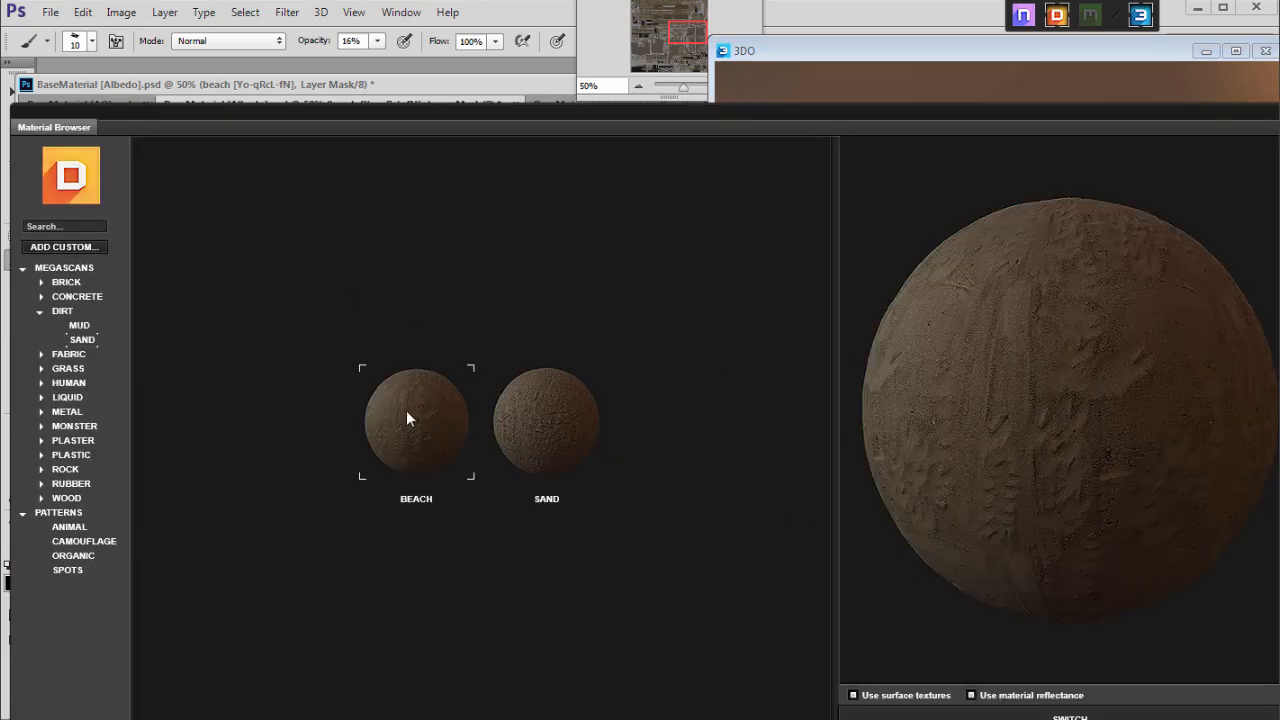
{"action": "left_click", "coordinate": [80, 327]}
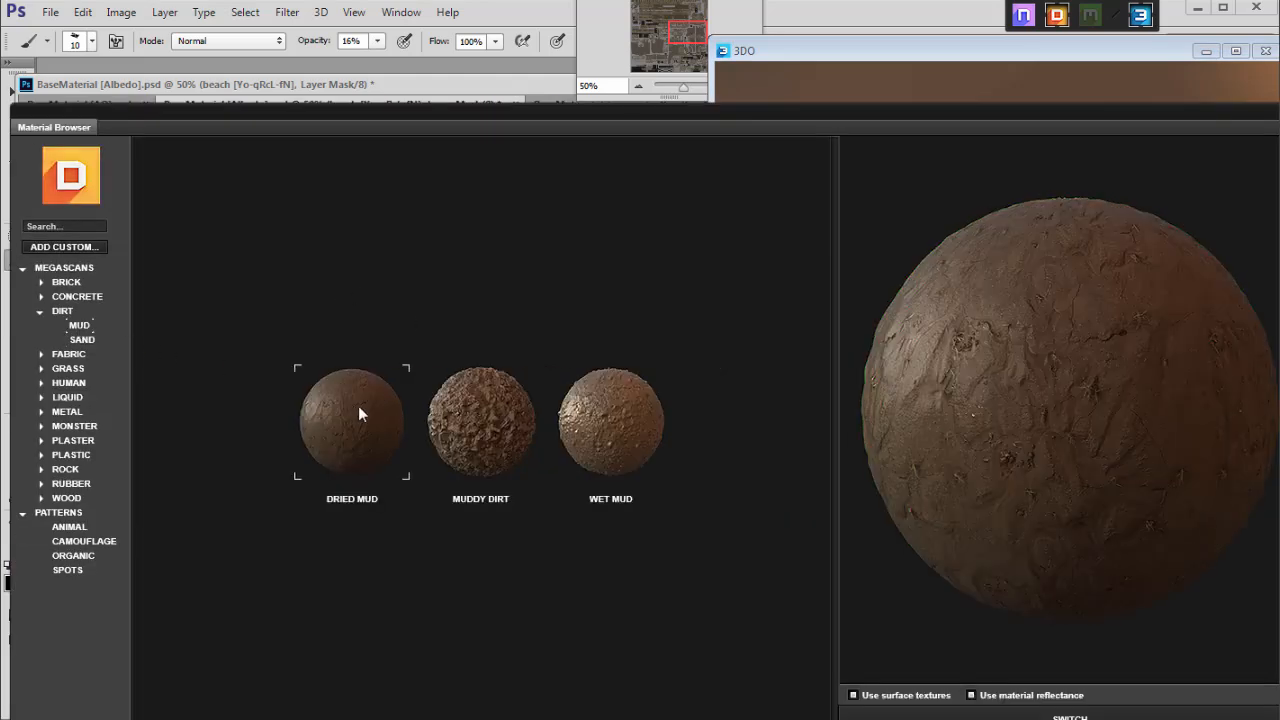
{"action": "left_click", "coordinate": [608, 437]}
{"action": "left_click", "coordinate": [345, 422]}
{"action": "left_click", "coordinate": [82, 340]}
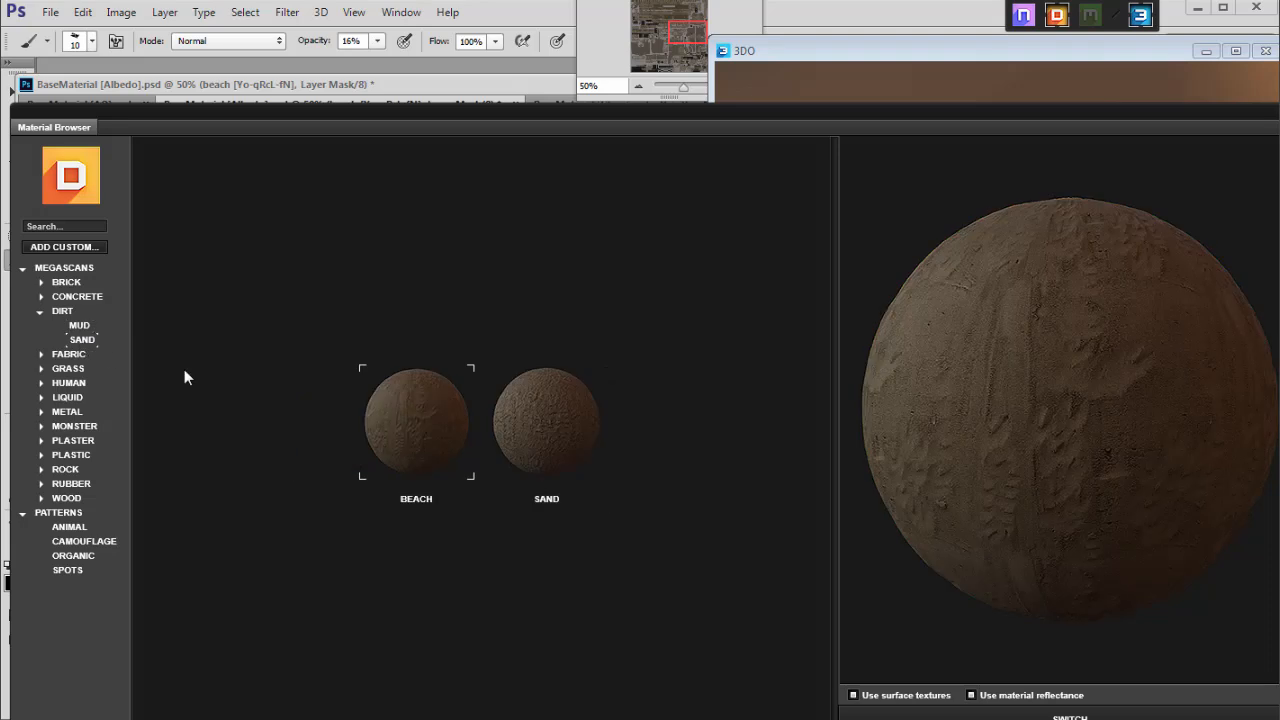
{"action": "left_click", "coordinate": [1070, 717]}
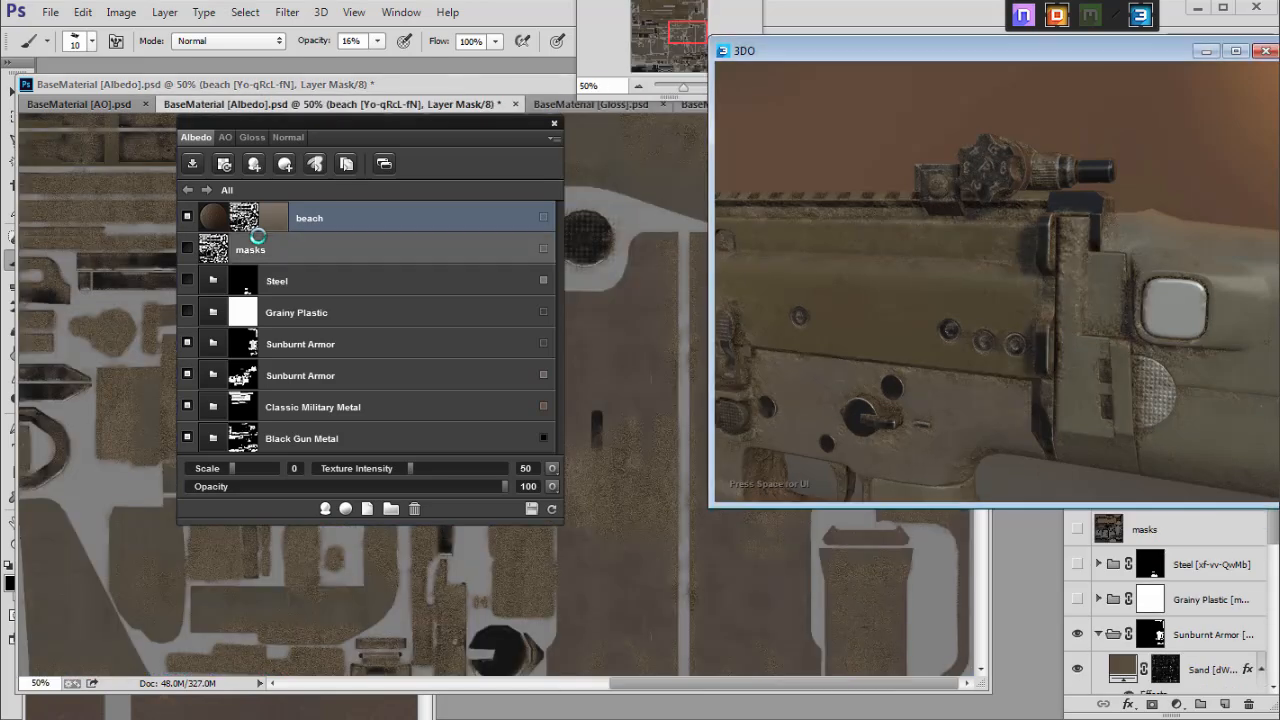
Check the top rail closely, look at the beach layer in the Gloss and Normal maps, and return to Albedo.
{"action": "left_click_drag", "start_coordinate": [856, 243], "coordinate": [1021, 326]}
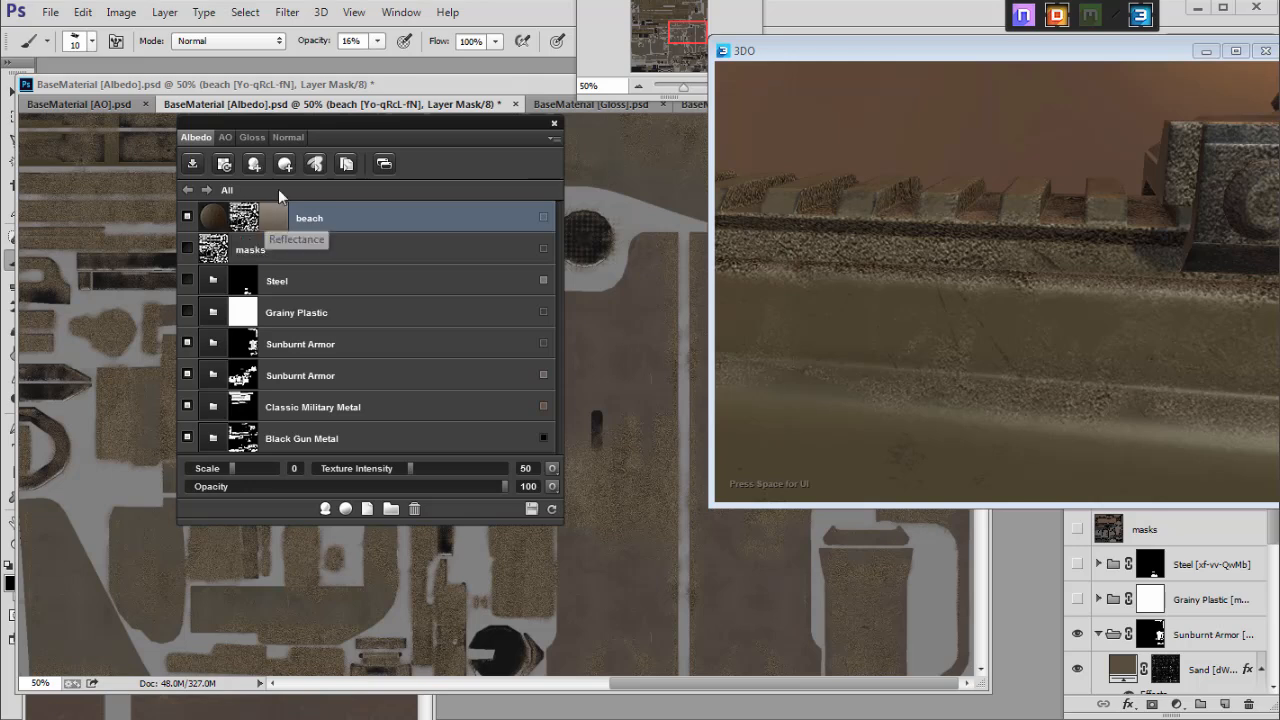
{"action": "left_click", "coordinate": [245, 138]}
{"action": "left_click", "coordinate": [289, 138]}
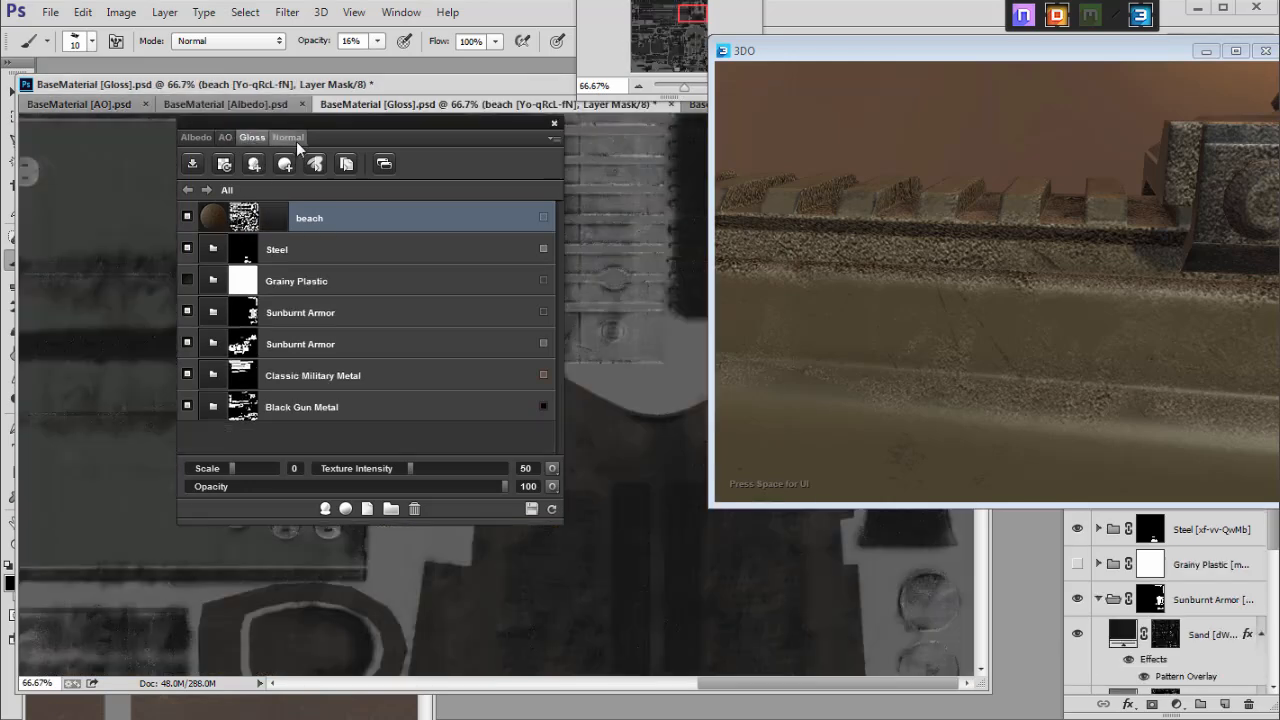
{"action": "left_click", "coordinate": [201, 136]}
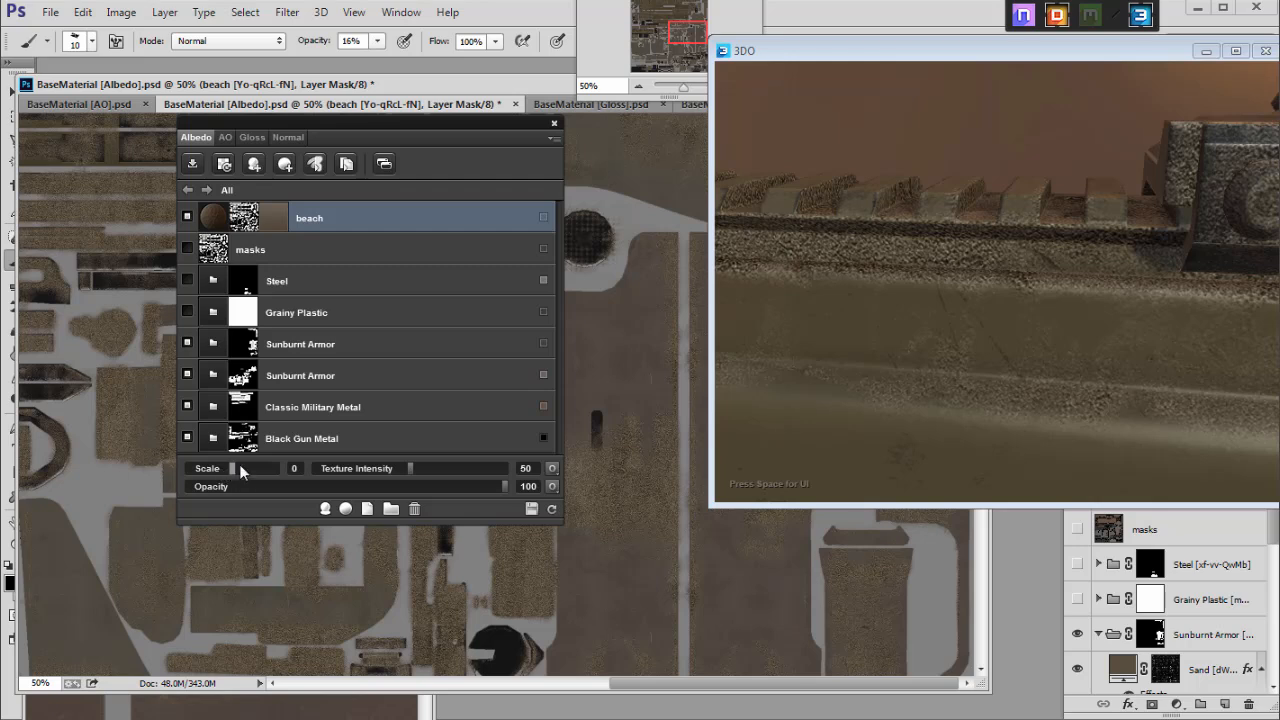
Set the beach layer's texture scale to -3 and check the result on the rifle in the 3DO preview.
{"action": "left_click_drag", "start_coordinate": [231, 467], "coordinate": [217, 467]}
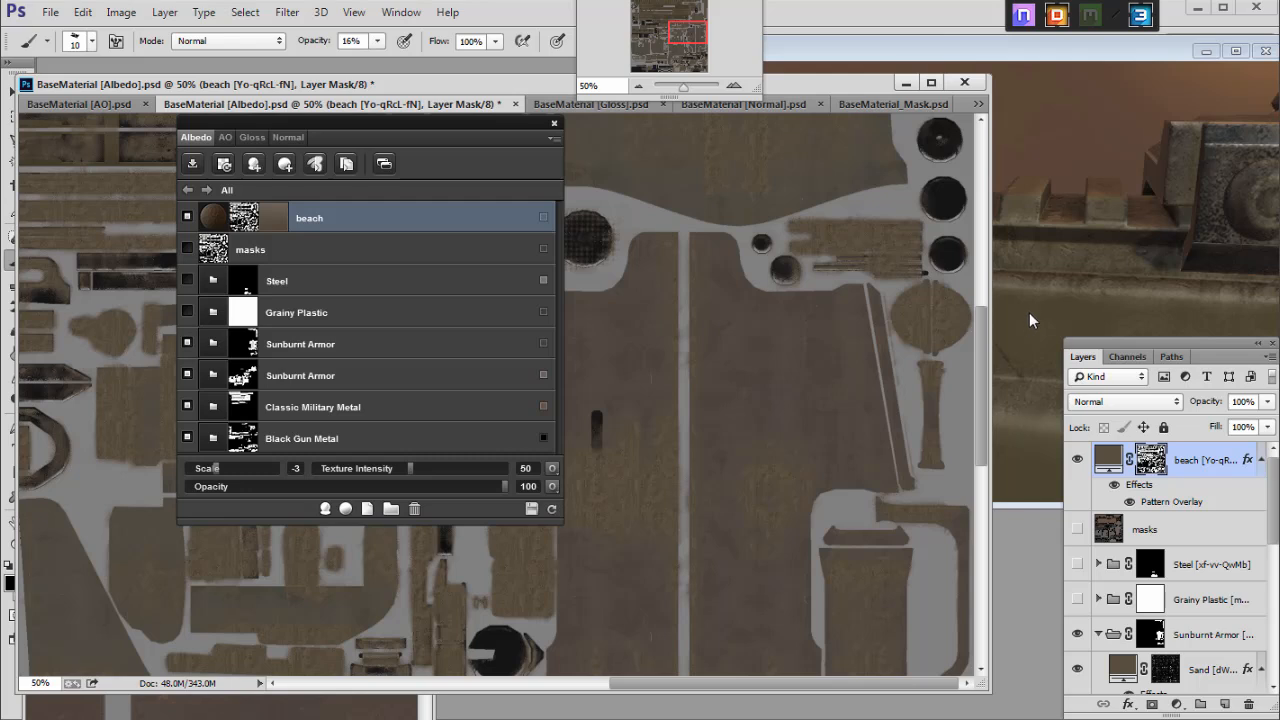
{"action": "left_click_drag", "start_coordinate": [1037, 295], "coordinate": [973, 209]}
{"action": "scroll", "coordinate": [985, 214], "scroll_direction": "up", "scroll_amount": 5}
{"action": "scroll", "coordinate": [1045, 228], "scroll_direction": "down", "scroll_amount": 5}
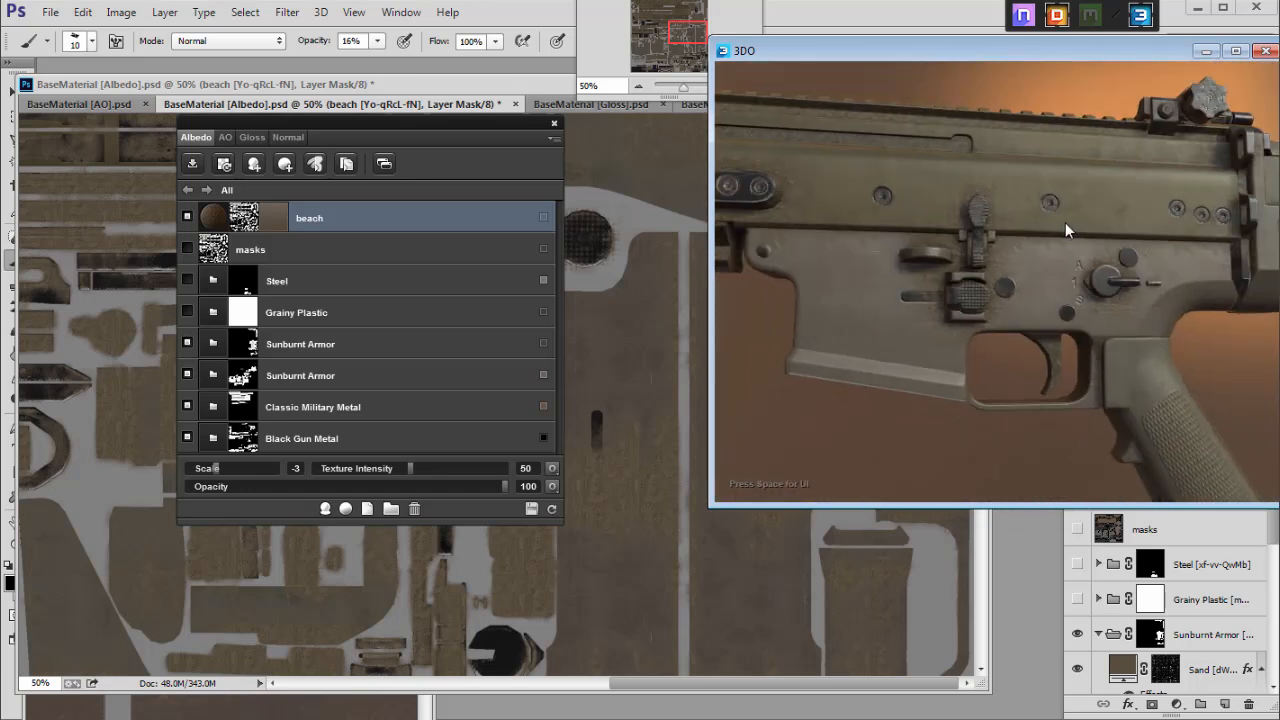
Inspect the rescaled beach material up close on the fire selector, receiver and rear sight in the 3DO preview.
{"action": "left_click_drag", "start_coordinate": [1065, 222], "coordinate": [976, 226]}
{"action": "scroll", "coordinate": [1080, 297], "scroll_direction": "up", "scroll_amount": 10}
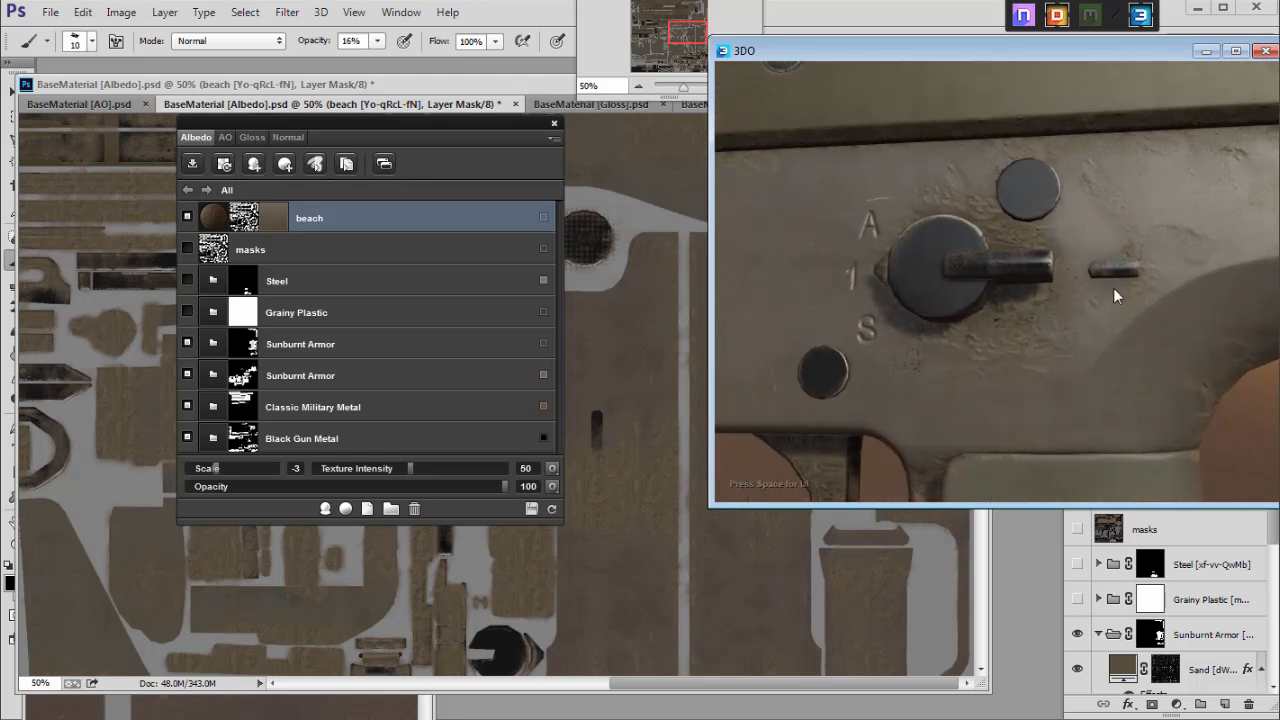
{"action": "scroll", "coordinate": [1132, 298], "scroll_direction": "down", "scroll_amount": 4}
{"action": "left_click_drag", "start_coordinate": [1067, 241], "coordinate": [1088, 303]}
{"action": "scroll", "coordinate": [1020, 330], "scroll_direction": "up", "scroll_amount": 3}
{"action": "scroll", "coordinate": [1040, 333], "scroll_direction": "up", "scroll_amount": 2}
{"action": "scroll", "coordinate": [1042, 334], "scroll_direction": "down", "scroll_amount": 5}
{"action": "scroll", "coordinate": [1066, 305], "scroll_direction": "up", "scroll_amount": 4}
{"action": "scroll", "coordinate": [1067, 305], "scroll_direction": "down", "scroll_amount": 2}
{"action": "scroll", "coordinate": [1088, 303], "scroll_direction": "up", "scroll_amount": 2}
{"action": "scroll", "coordinate": [1037, 263], "scroll_direction": "down", "scroll_amount": 6}
{"action": "left_click_drag", "start_coordinate": [894, 194], "coordinate": [1122, 306]}
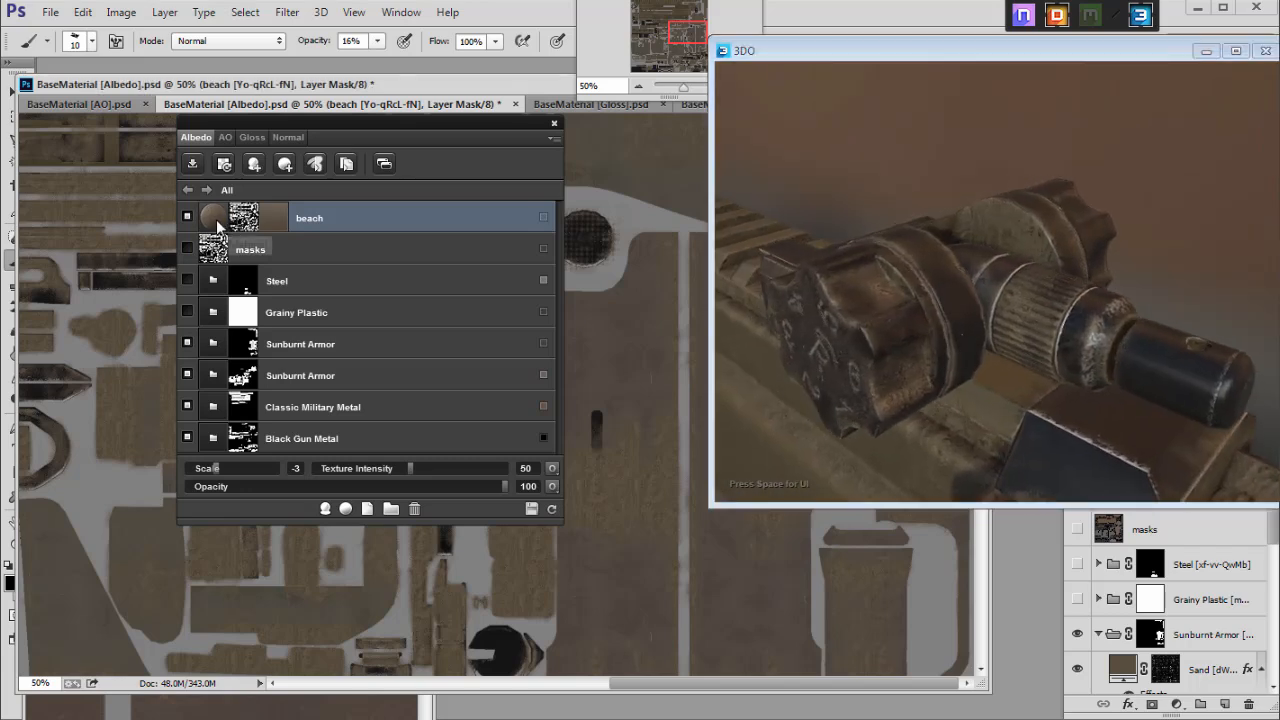
Set the beach layer's texture intensity to 9 in the Normal map and check the result on the rifle.
{"action": "left_click", "coordinate": [288, 137]}
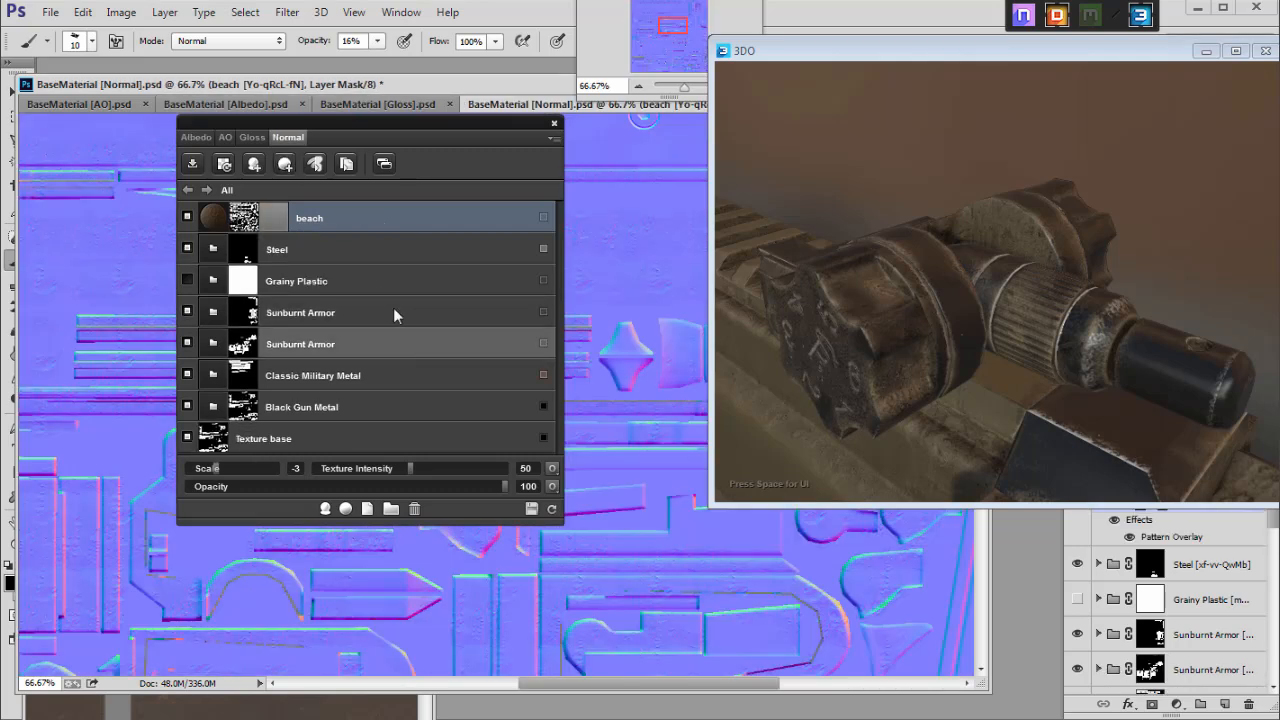
{"action": "left_click", "coordinate": [347, 466]}
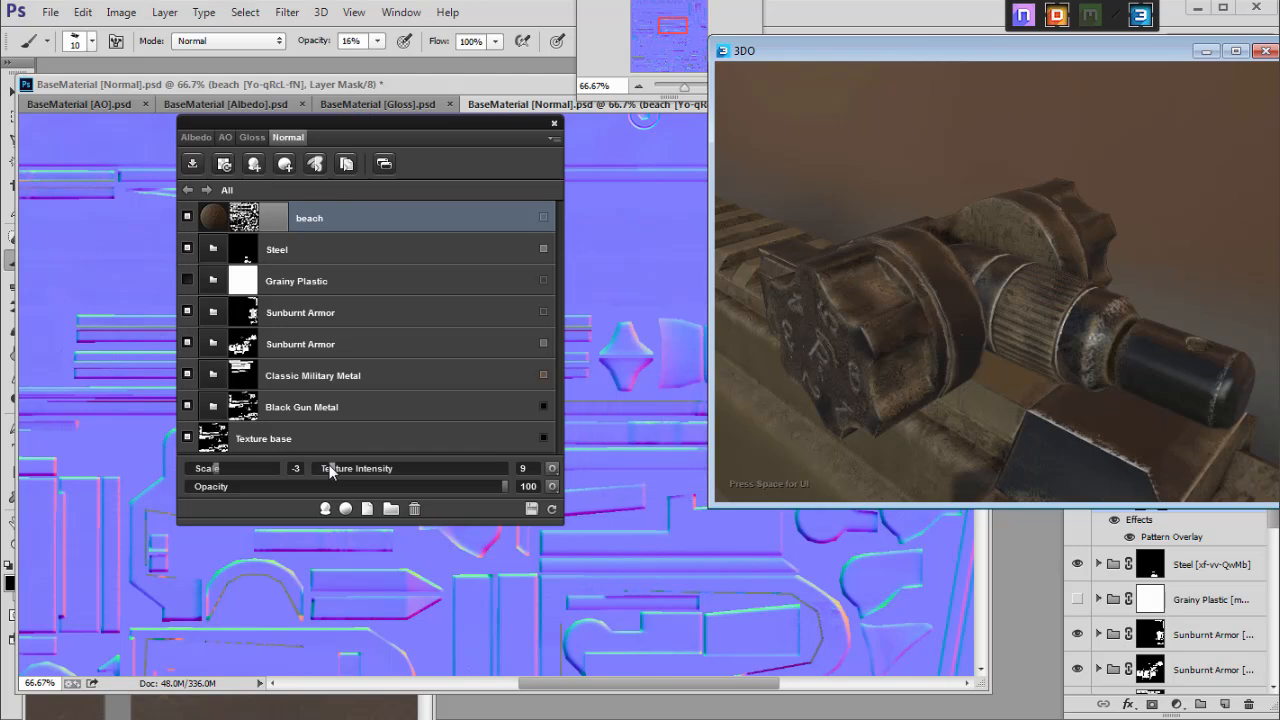
{"action": "left_click_drag", "start_coordinate": [993, 353], "coordinate": [771, 244]}
Set the beach layer's scale to 0 and its texture intensity to 26 in the Albedo map.
{"action": "left_click", "coordinate": [200, 138]}
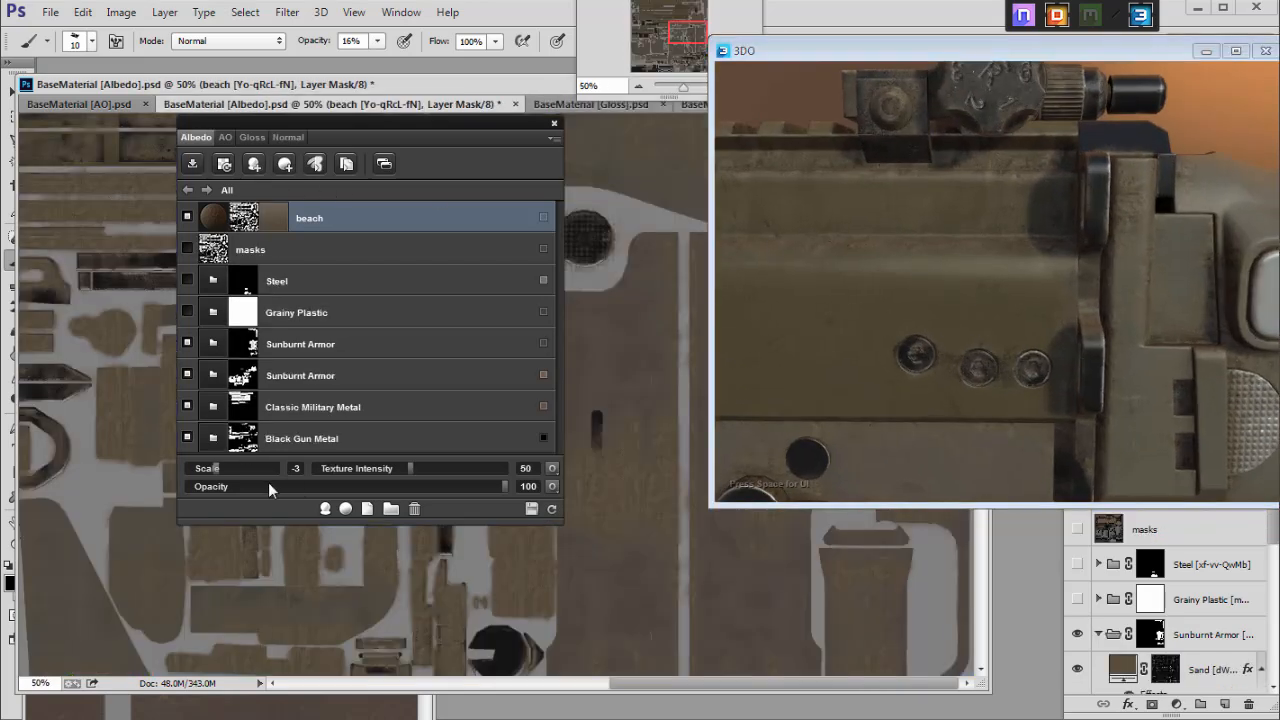
{"action": "left_click", "coordinate": [238, 467]}
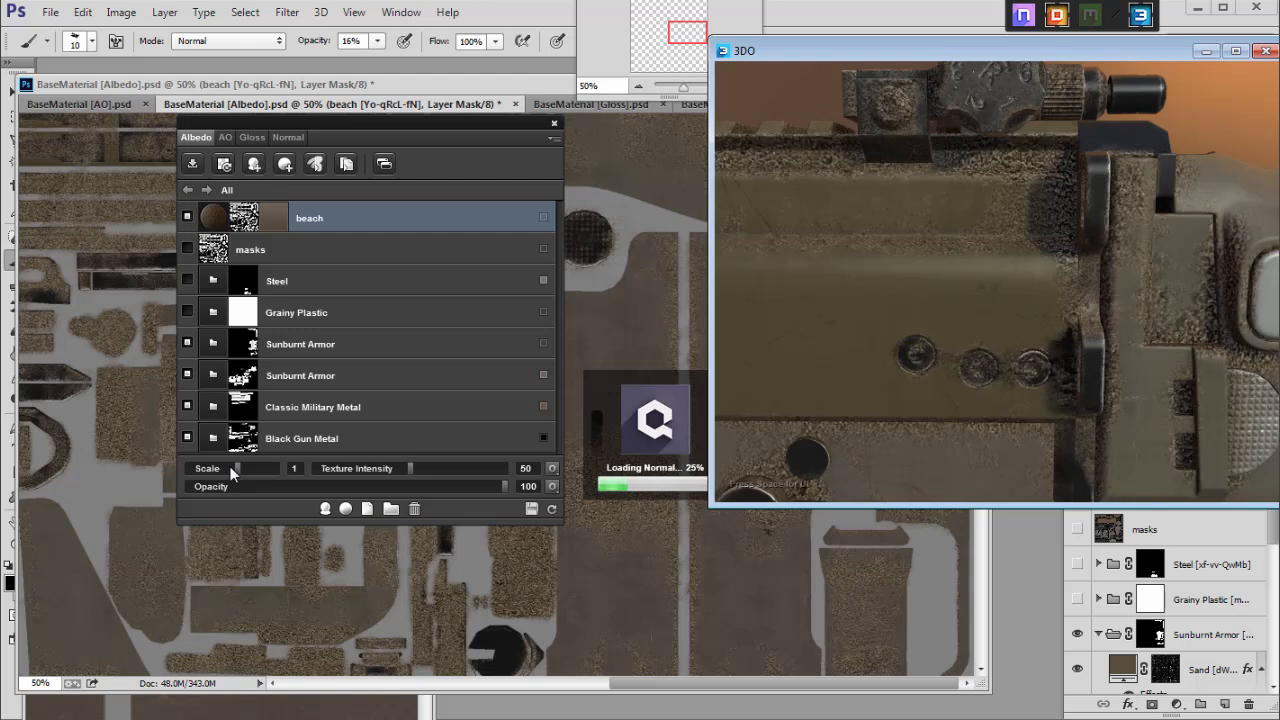
{"action": "left_click", "coordinate": [231, 470]}
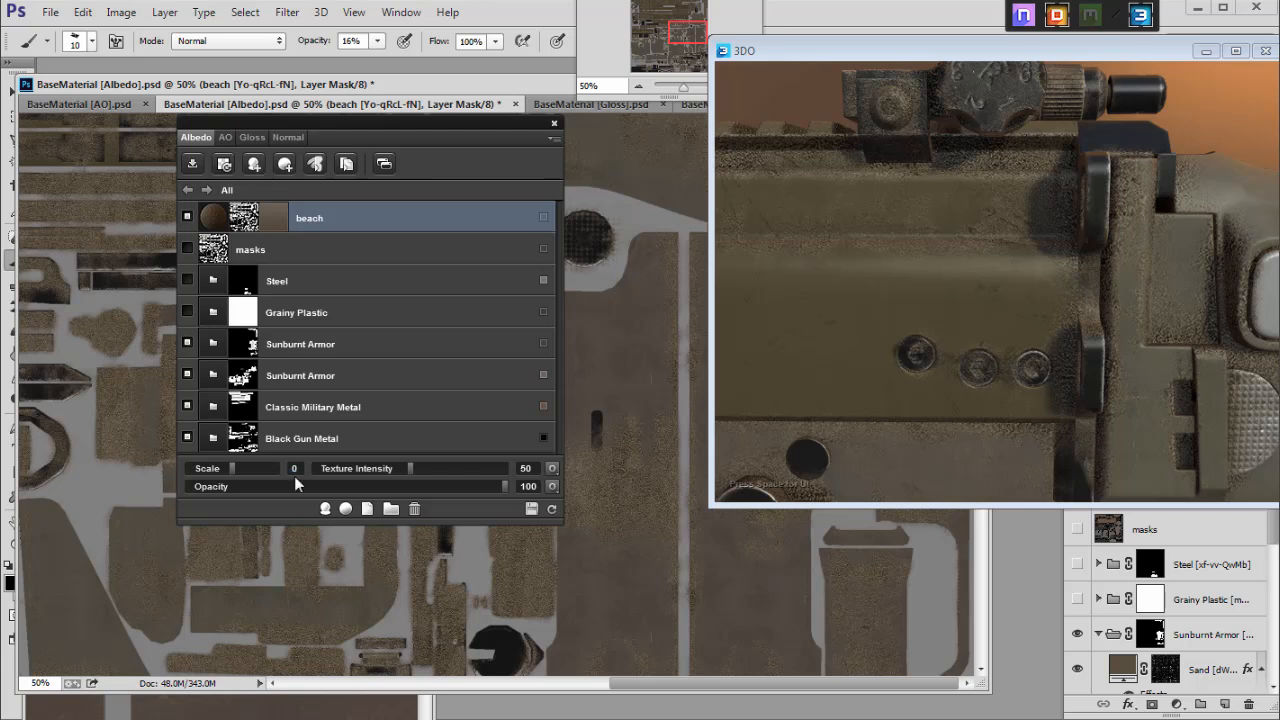
{"action": "left_click", "coordinate": [364, 468]}
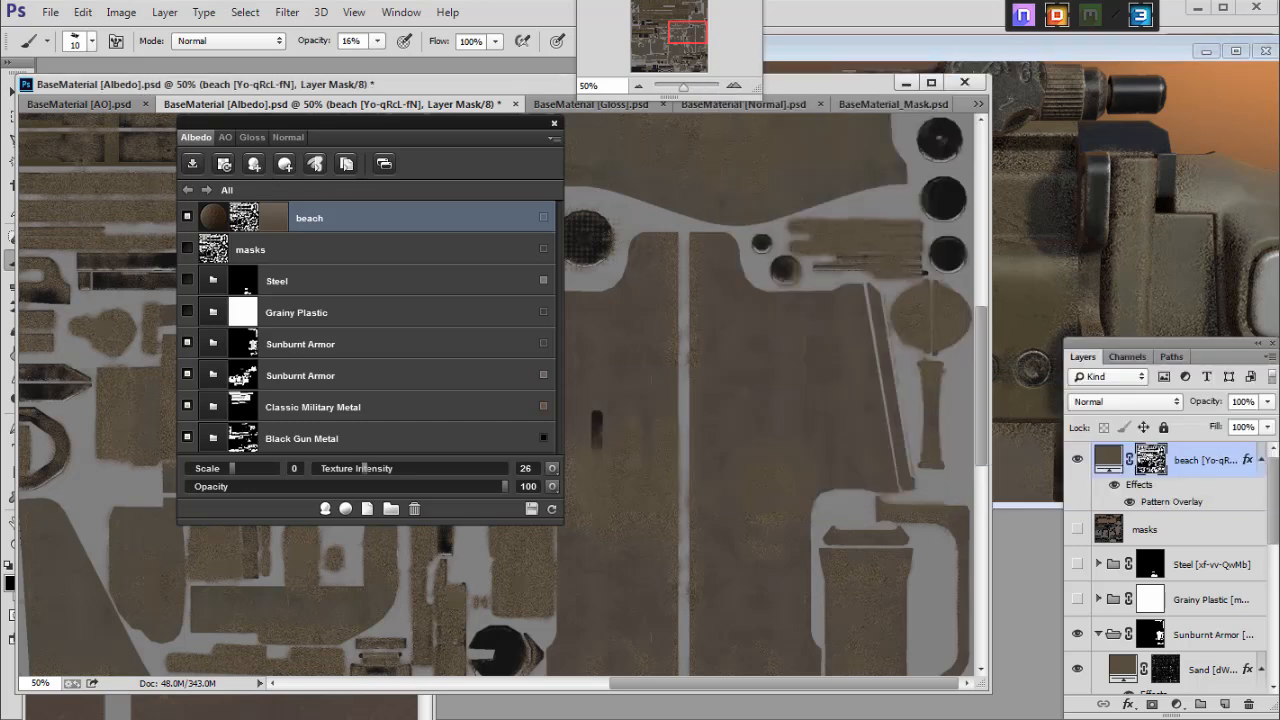
{"action": "left_click", "coordinate": [1050, 277]}
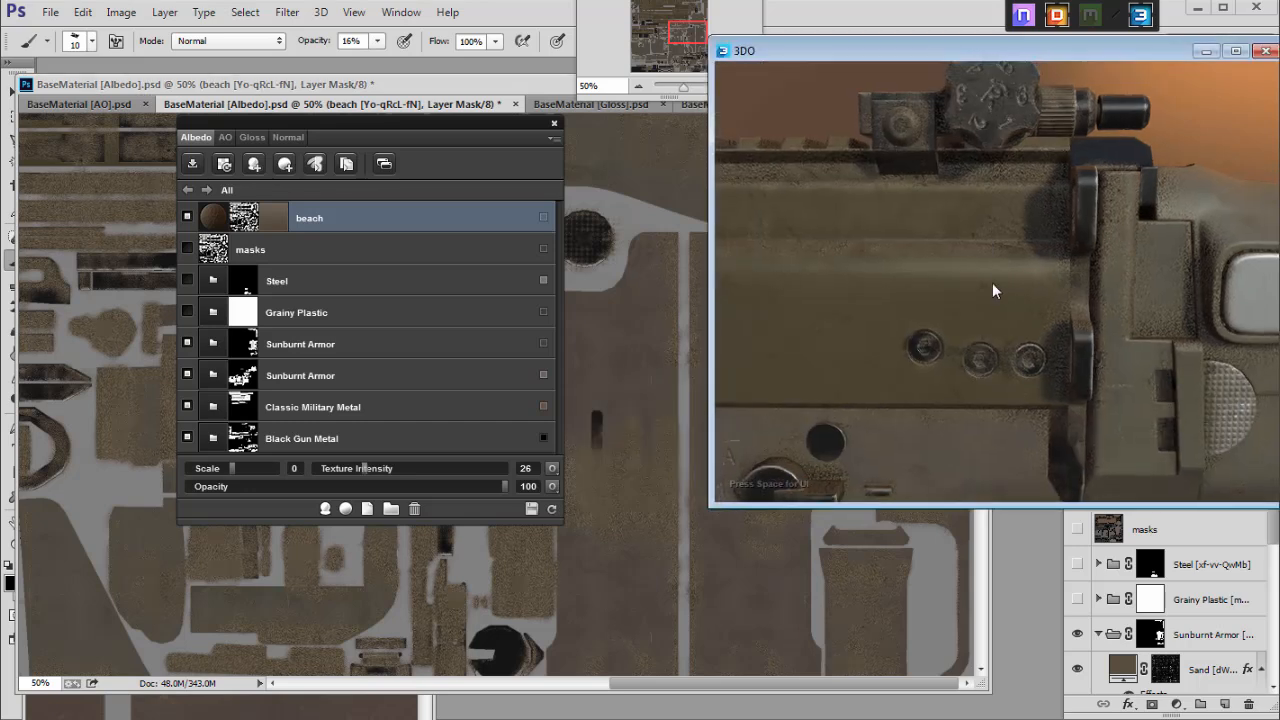
Inspect the beach material on the rear sight, receiver, fire selector and handguard in the 3DO preview.
{"action": "left_click_drag", "start_coordinate": [952, 286], "coordinate": [1088, 371]}
{"action": "left_click_drag", "start_coordinate": [1074, 254], "coordinate": [1138, 470]}
{"action": "scroll", "coordinate": [1091, 303], "scroll_direction": "down", "scroll_amount": 5}
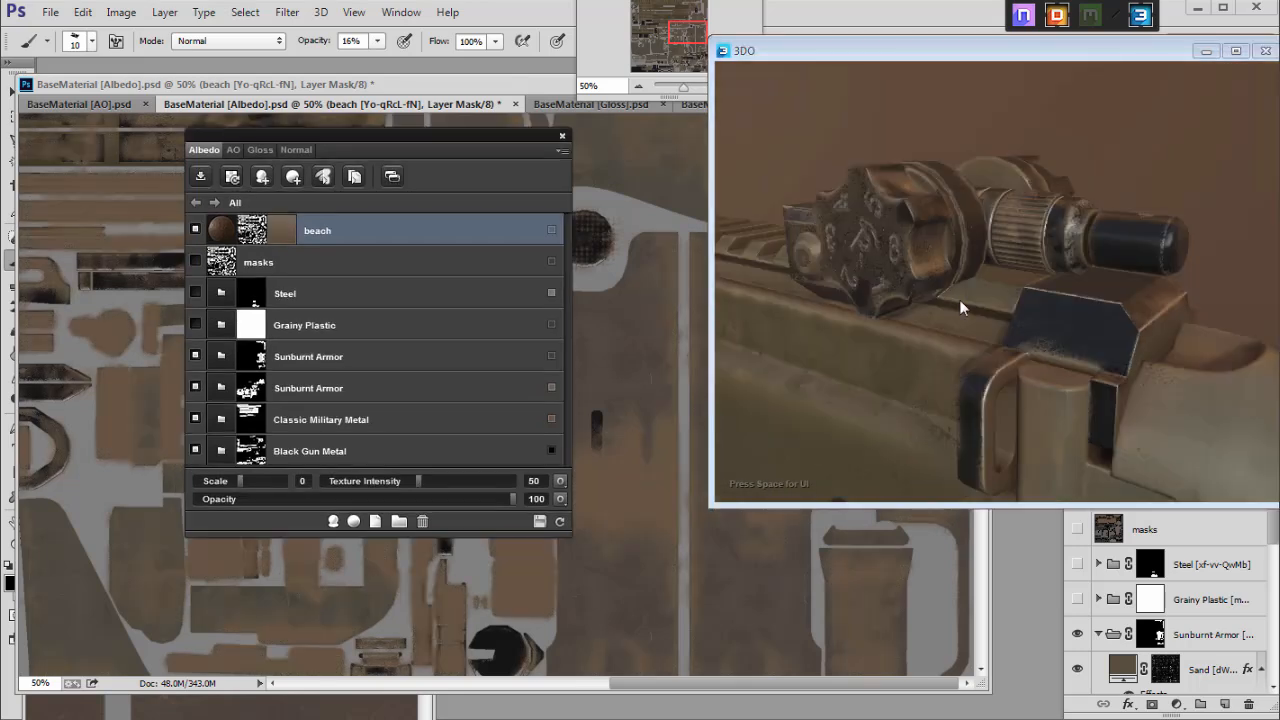
{"action": "mouse_move", "coordinate": [959, 300]}
{"action": "left_mouse_down"}
{"action": "mouse_move", "coordinate": [936, 301]}
{"action": "mouse_move", "coordinate": [964, 277]}
{"action": "left_mouse_up"}
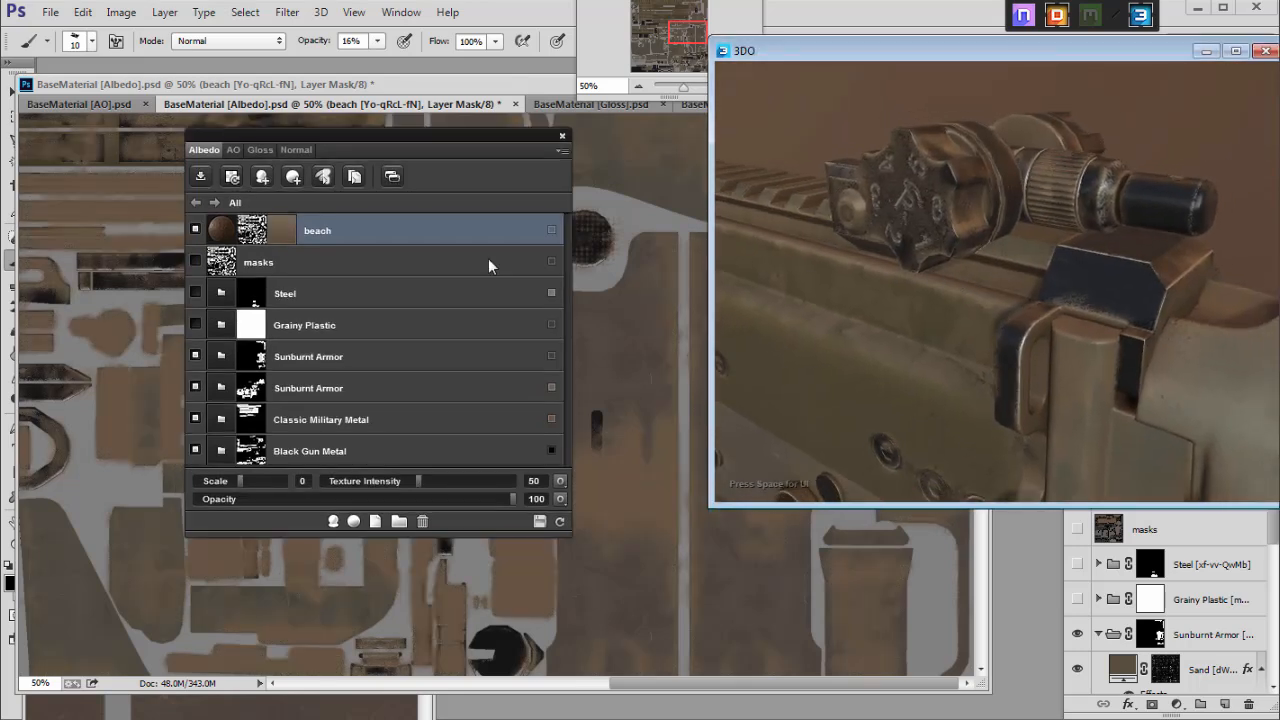
{"action": "left_click", "coordinate": [220, 230]}
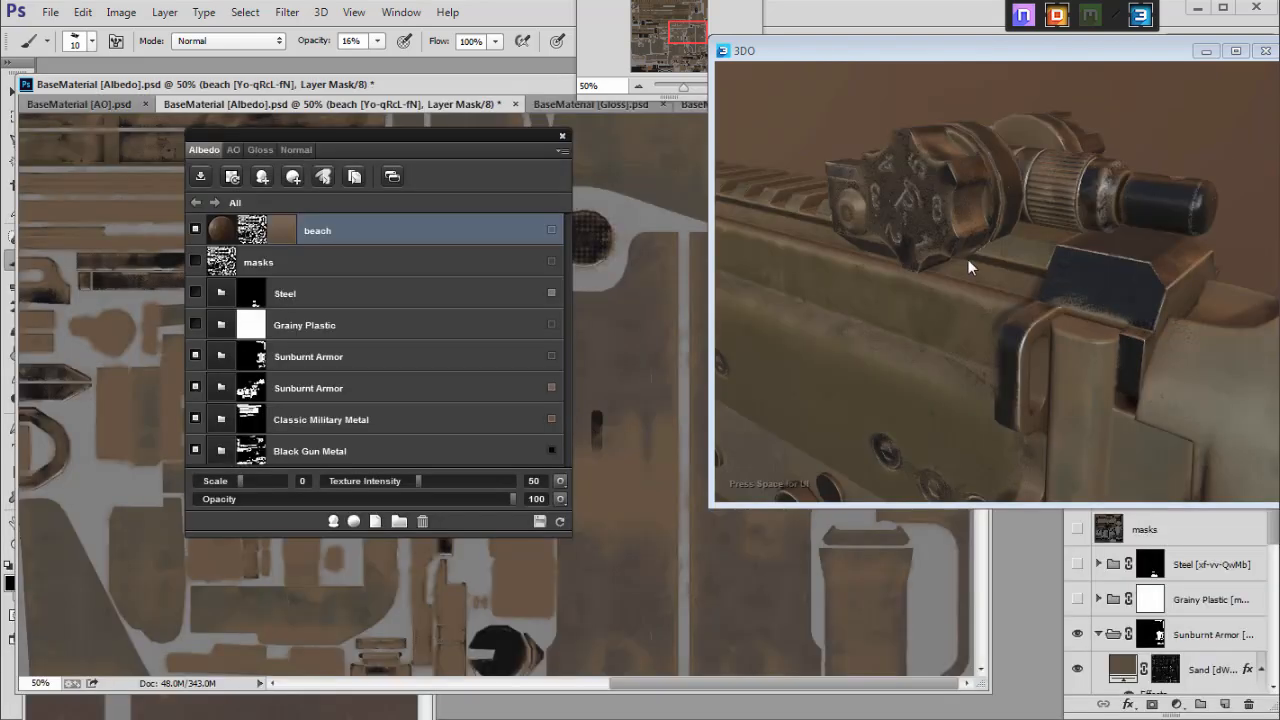
{"action": "left_click_drag", "start_coordinate": [968, 260], "coordinate": [1041, 234]}
{"action": "scroll", "coordinate": [946, 272], "scroll_direction": "up", "scroll_amount": 2}
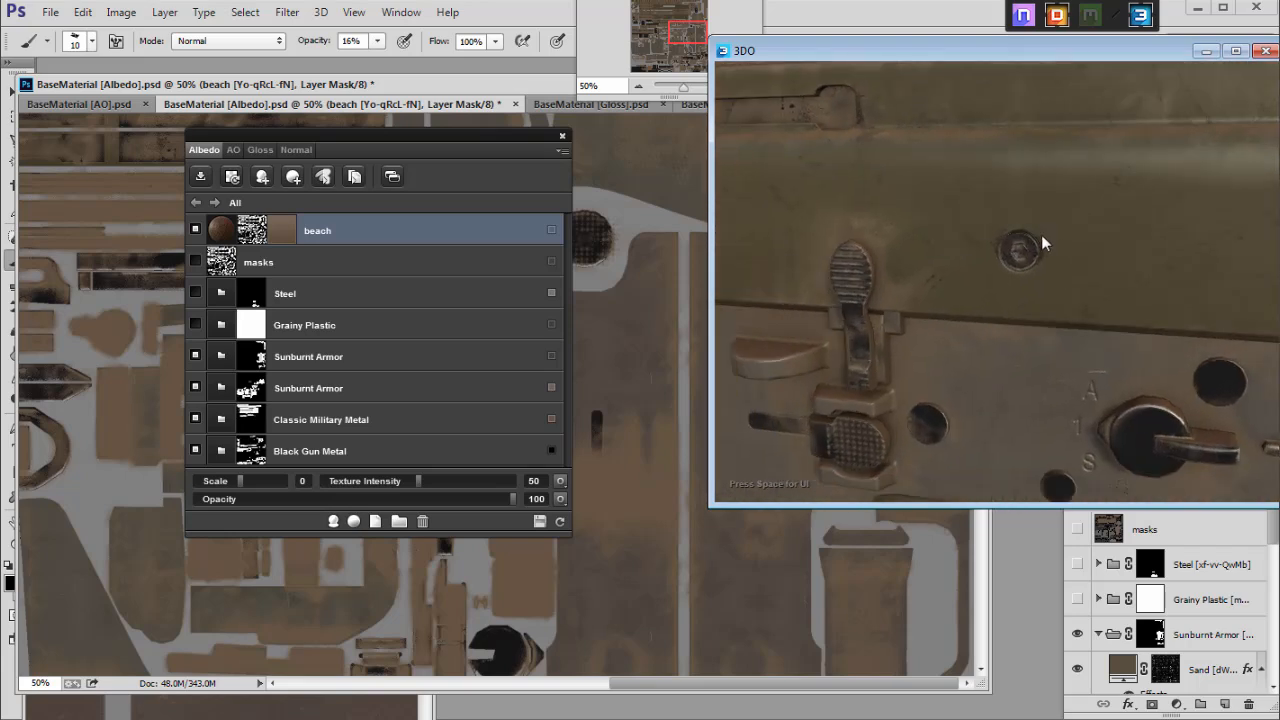
{"action": "scroll", "coordinate": [1020, 237], "scroll_direction": "down", "scroll_amount": 5}
{"action": "left_click_drag", "start_coordinate": [711, 499], "coordinate": [463, 559]}
{"action": "left_click_drag", "start_coordinate": [854, 316], "coordinate": [1050, 225]}
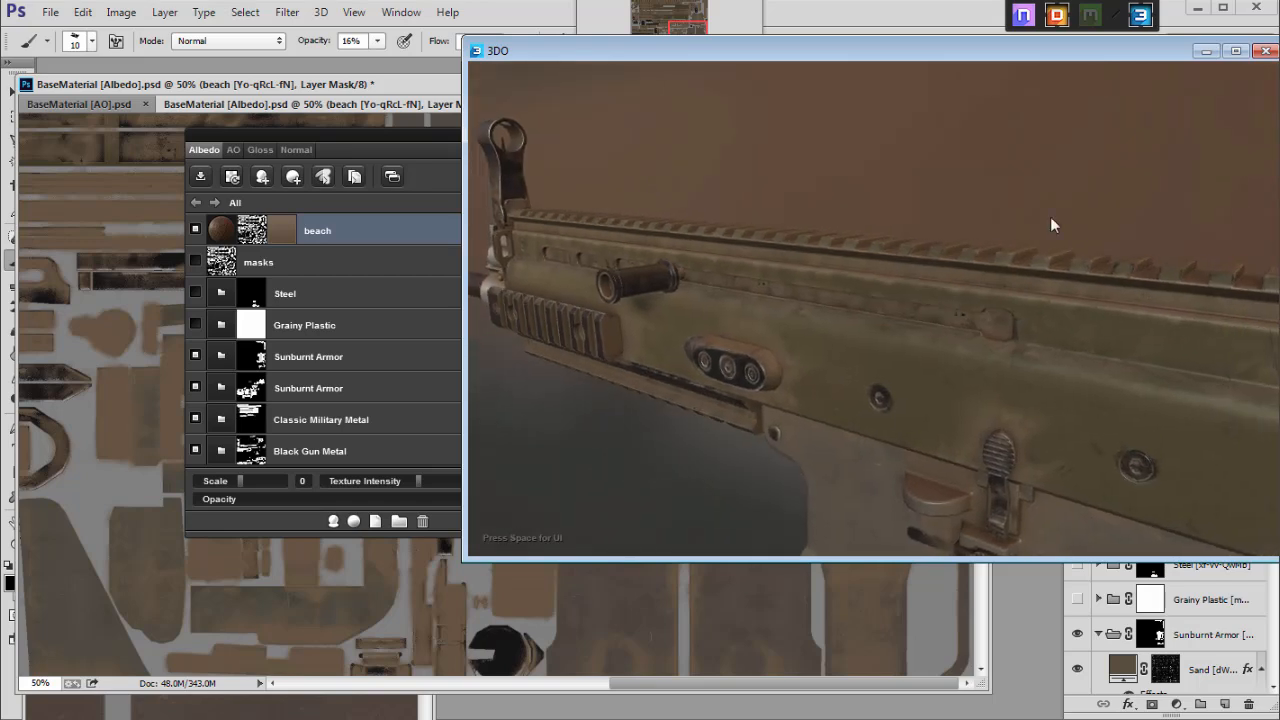
Narrow the 3DO preview window, save the texture project and close the DDO layer editor.
{"action": "left_click_drag", "start_coordinate": [467, 244], "coordinate": [852, 252]}
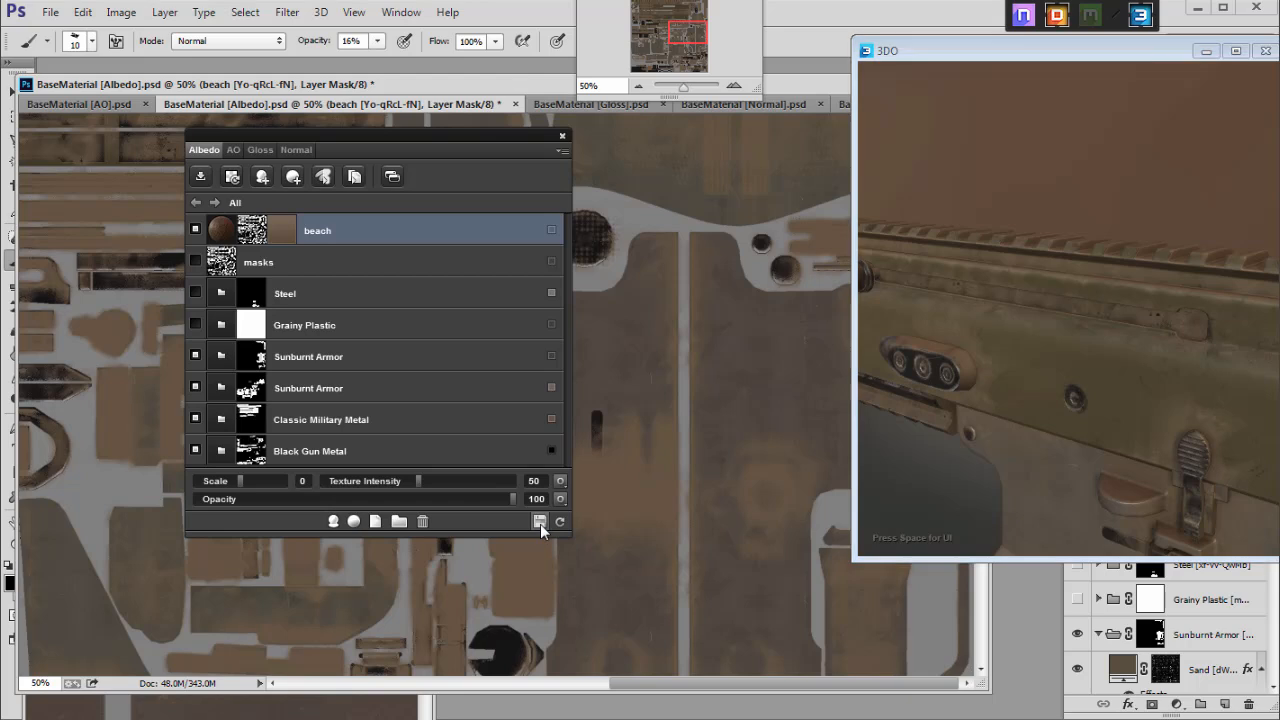
{"action": "left_click", "coordinate": [540, 522]}
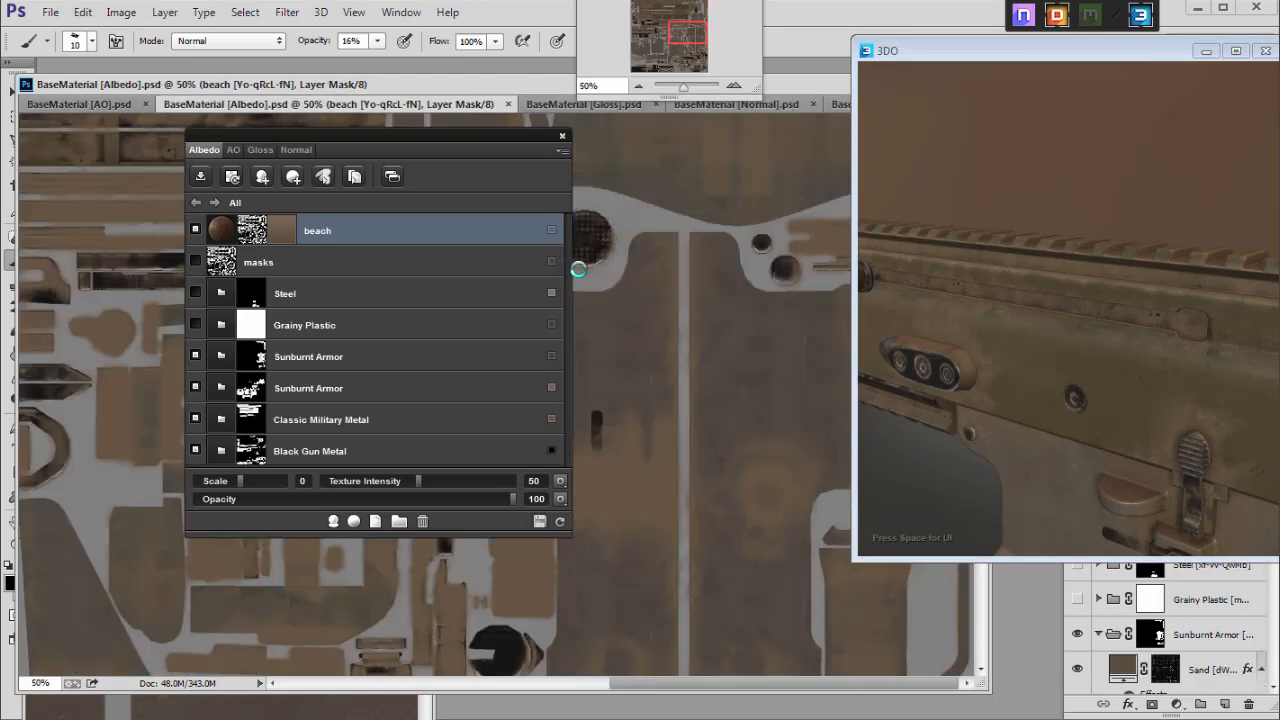
{"action": "left_click", "coordinate": [563, 136]}
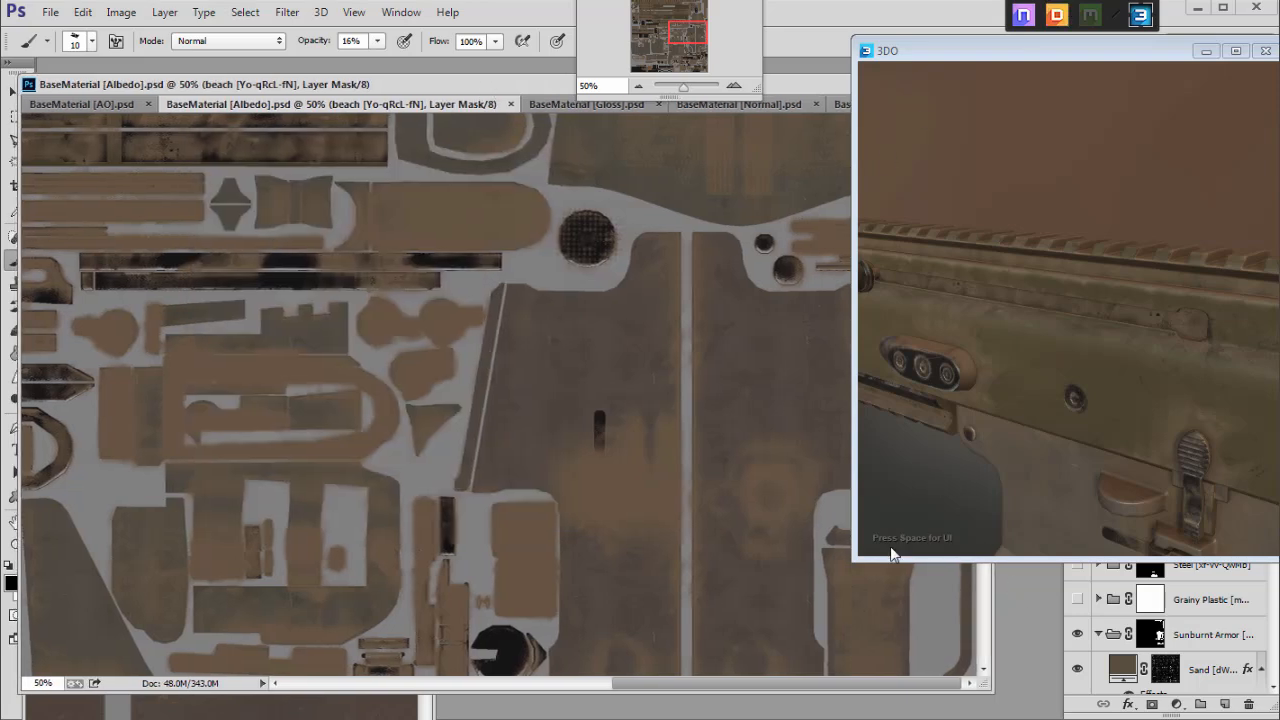
Shrink the 3DO preview window and move it away from the Photoshop layer list.
{"action": "left_click_drag", "start_coordinate": [852, 560], "coordinate": [930, 454]}
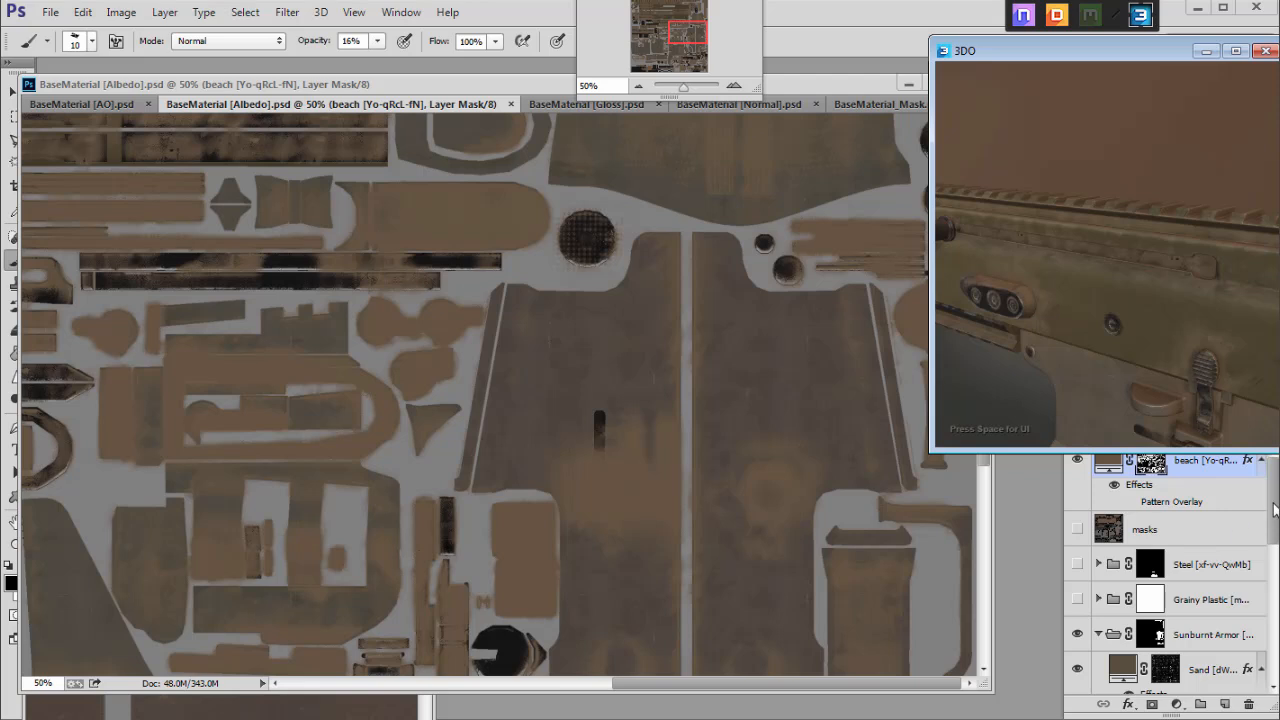
{"action": "left_click_drag", "start_coordinate": [1113, 62], "coordinate": [921, 50]}
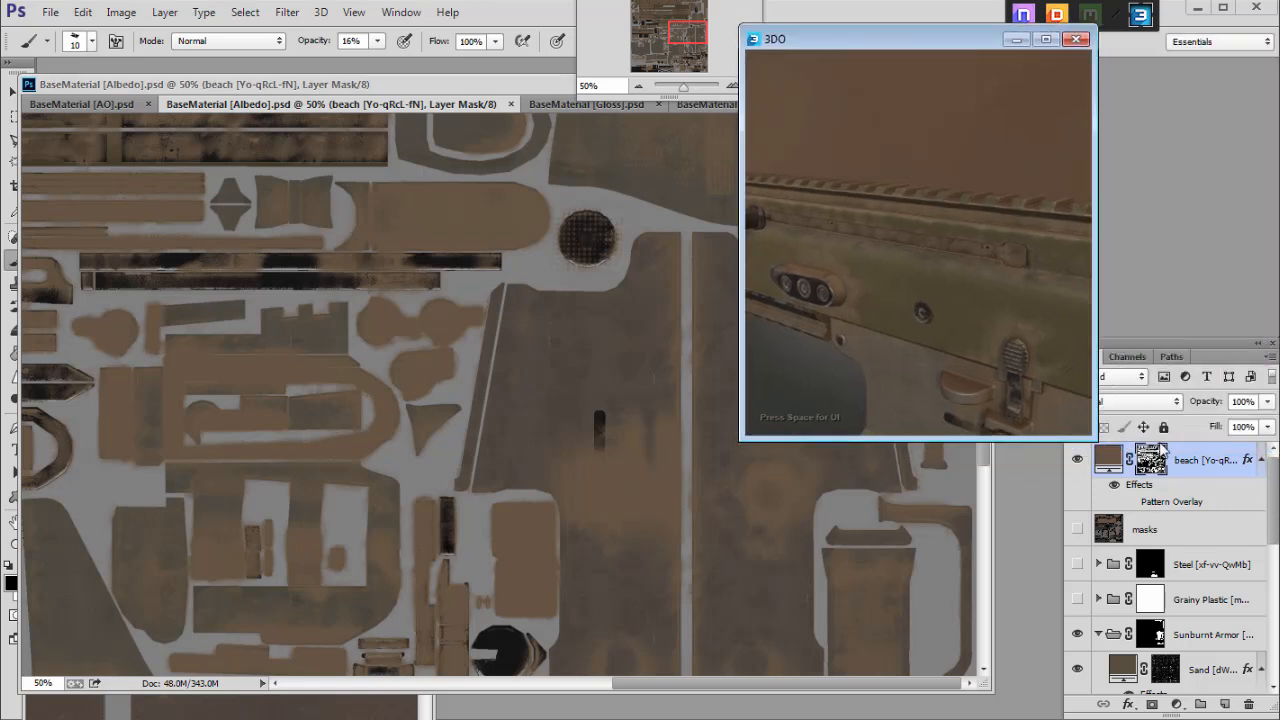
{"action": "left_click_drag", "start_coordinate": [846, 40], "coordinate": [772, 24]}
Look through the Albedo document's layer groups, examining the contents of Sunburnt Armor and Black Gun Metal.
{"action": "left_click_drag", "start_coordinate": [1274, 487], "coordinate": [1273, 492]}
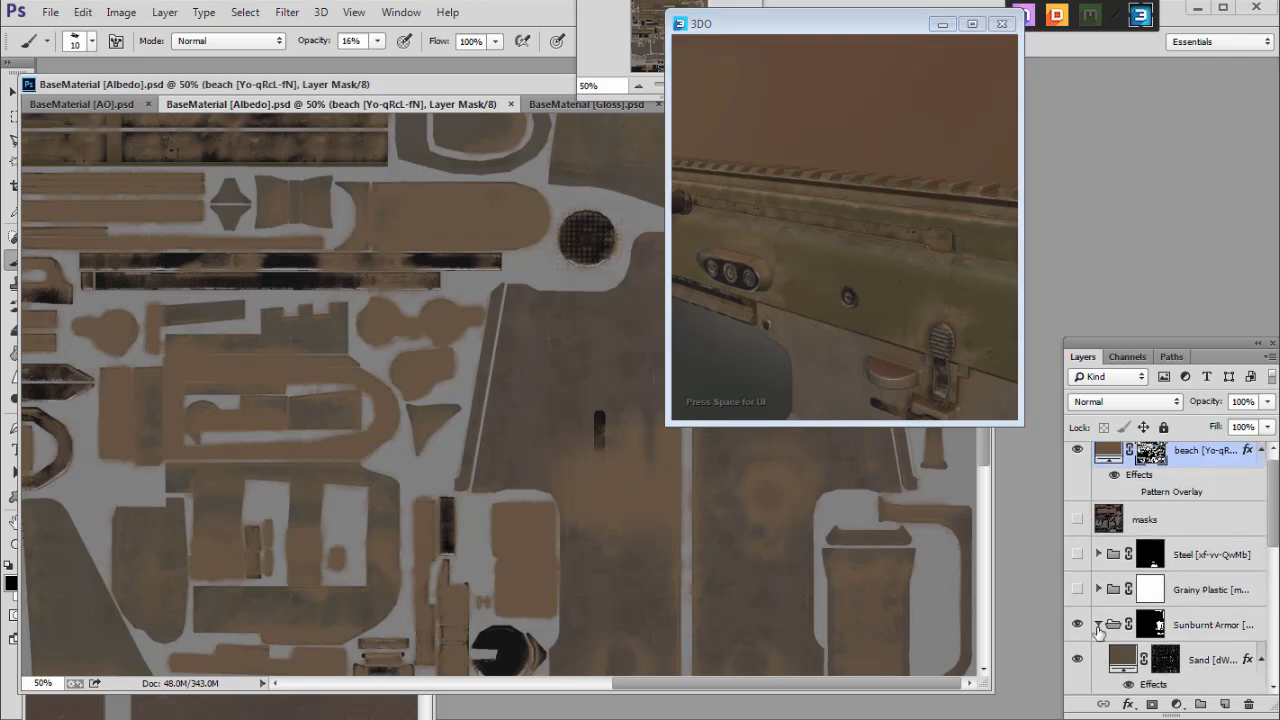
{"action": "left_click", "coordinate": [1098, 624]}
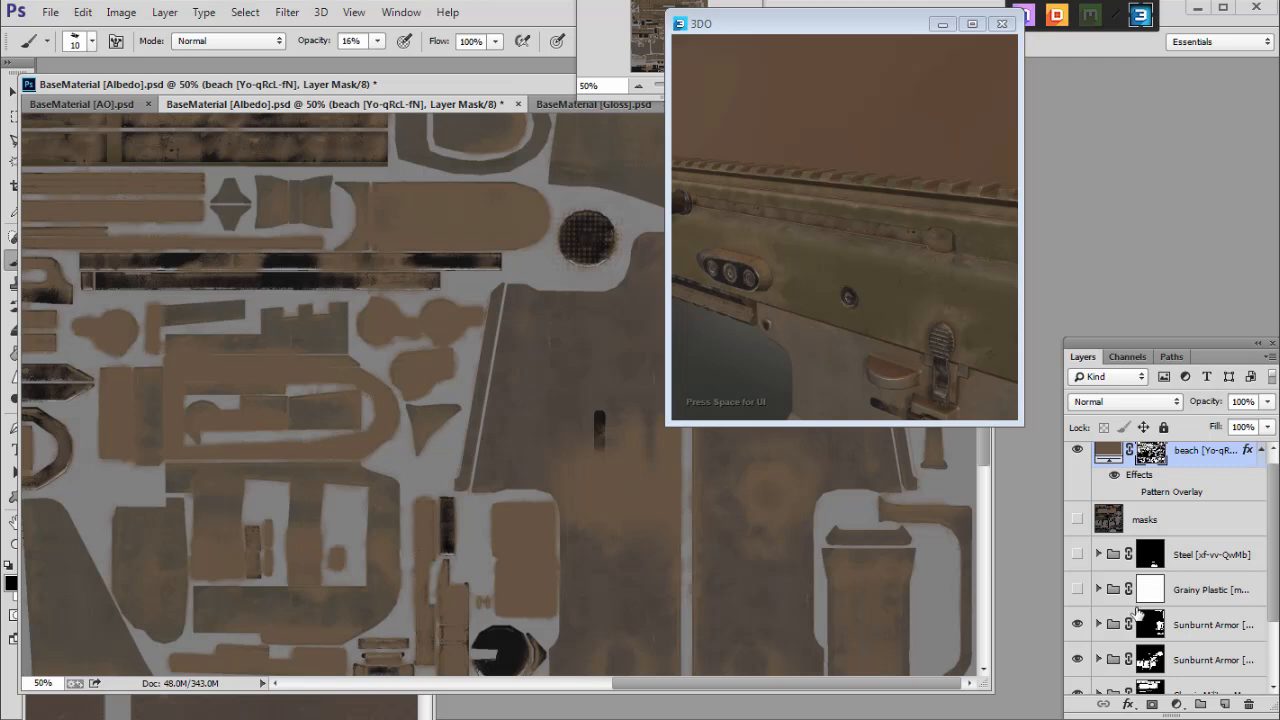
{"action": "scroll", "coordinate": [1150, 610], "scroll_direction": "down", "scroll_amount": 3}
{"action": "left_click", "coordinate": [1238, 539]}
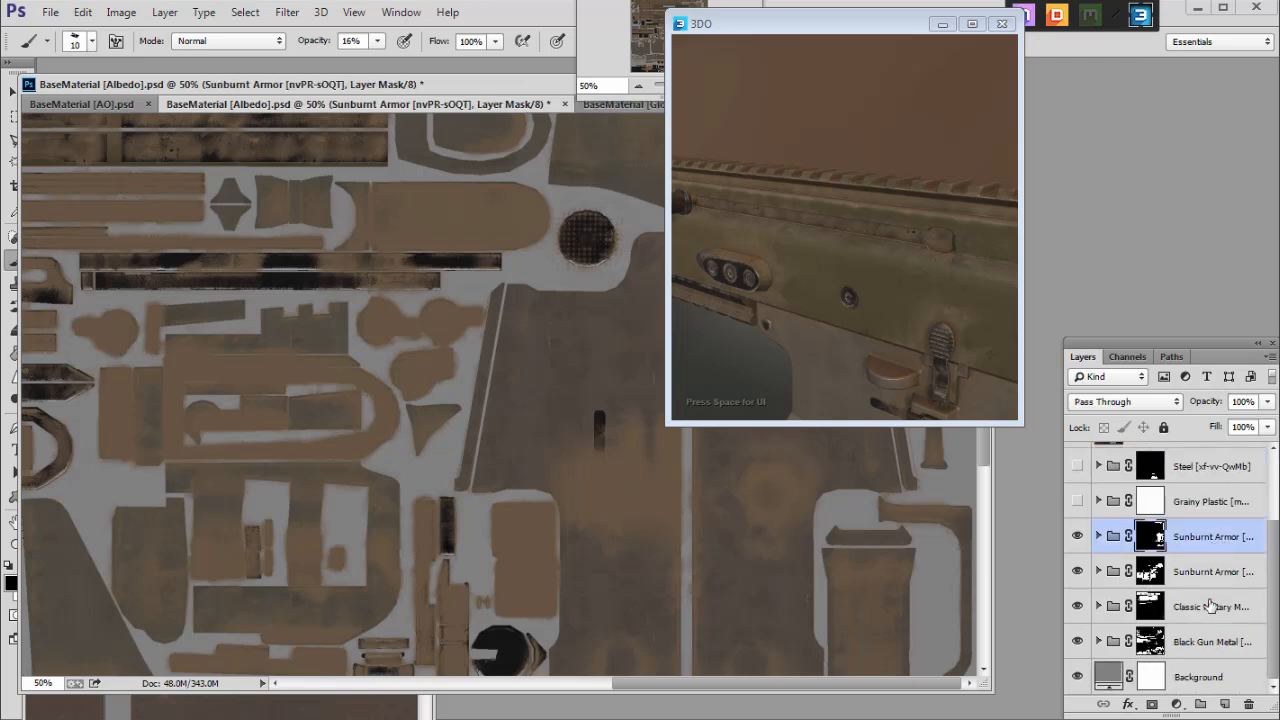
{"action": "scroll", "coordinate": [1210, 606], "scroll_direction": "up", "scroll_amount": 3}
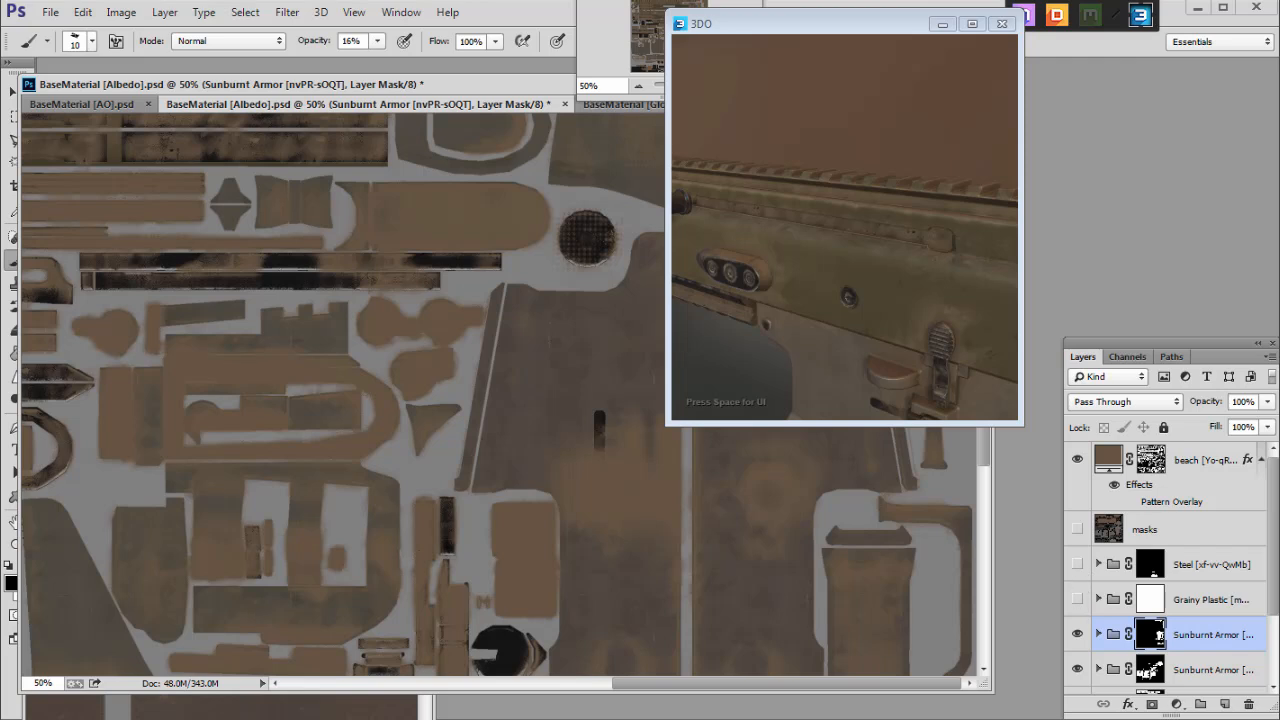
{"action": "scroll", "coordinate": [1120, 608], "scroll_direction": "down", "scroll_amount": 3}
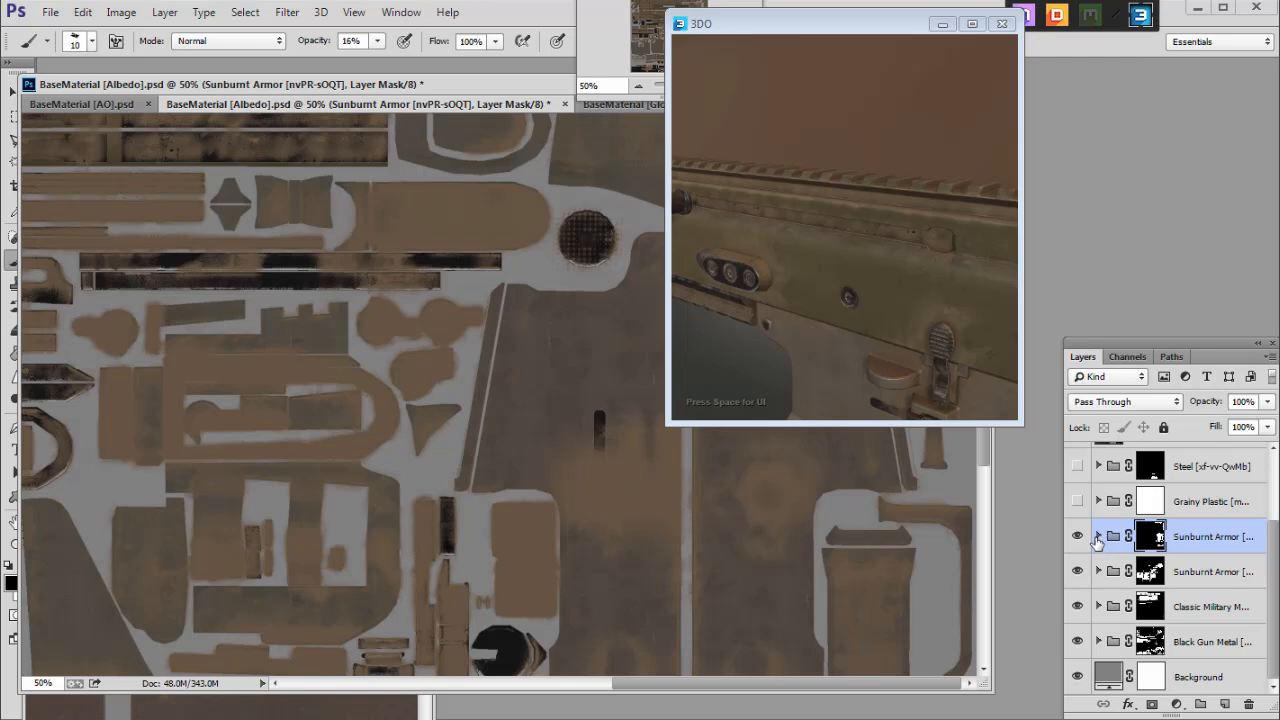
{"action": "left_click", "coordinate": [1097, 537]}
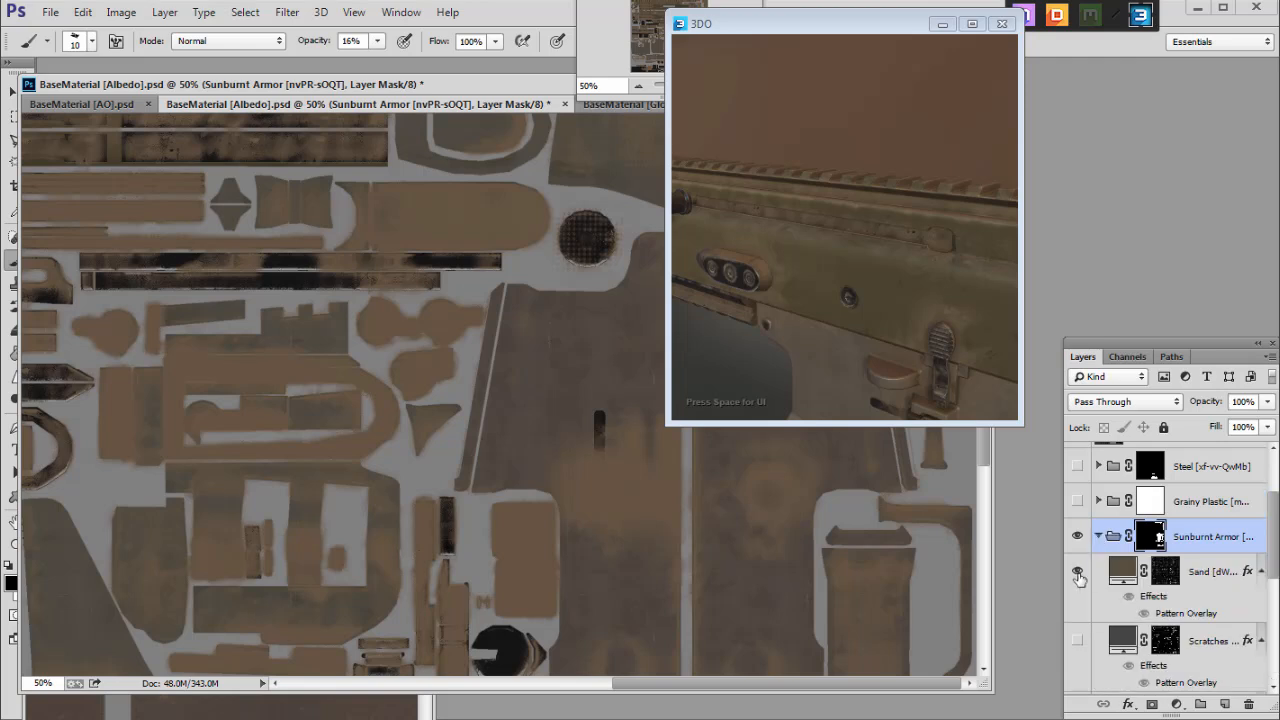
{"action": "left_click", "coordinate": [1098, 537]}
{"action": "scroll", "coordinate": [1108, 562], "scroll_direction": "up", "scroll_amount": 2}
{"action": "scroll", "coordinate": [1120, 628], "scroll_direction": "down", "scroll_amount": 2}
{"action": "left_click", "coordinate": [1097, 641]}
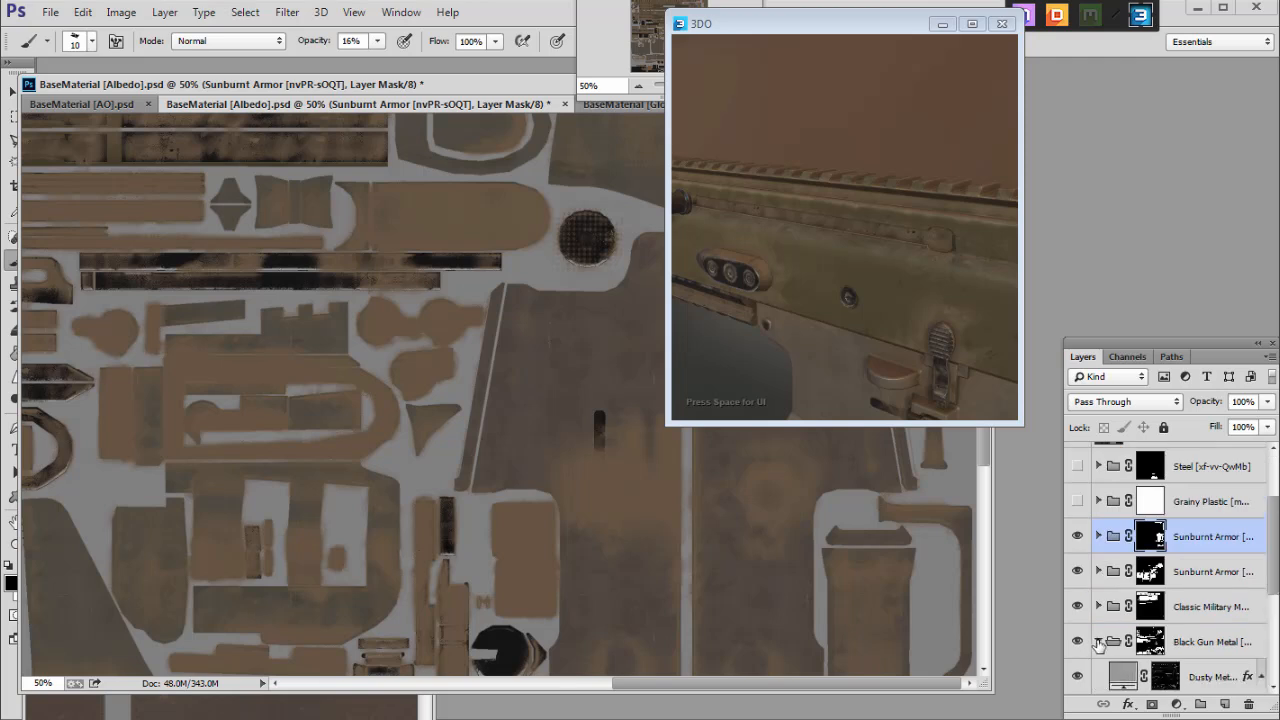
Select the beach layer's mask and magnify the slotted strip of the Albedo texture to 200%.
{"action": "scroll", "coordinate": [1125, 595], "scroll_direction": "up", "scroll_amount": 5}
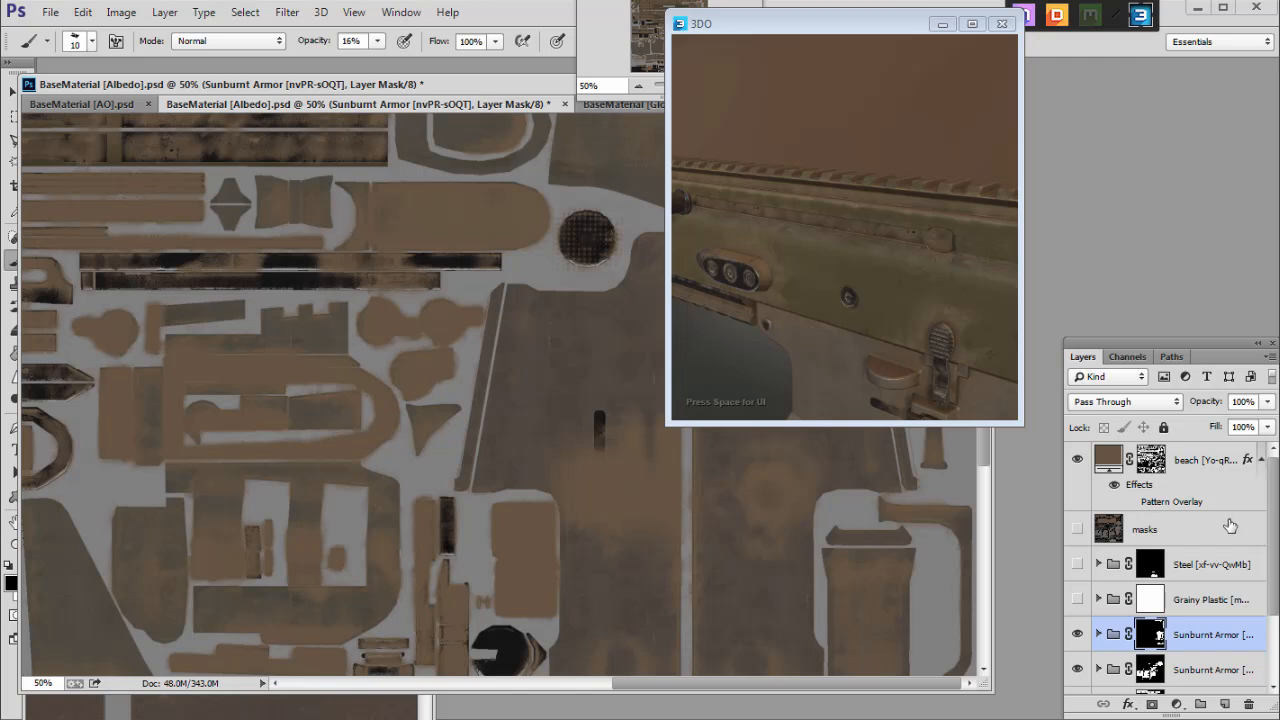
{"action": "left_click", "coordinate": [1100, 460]}
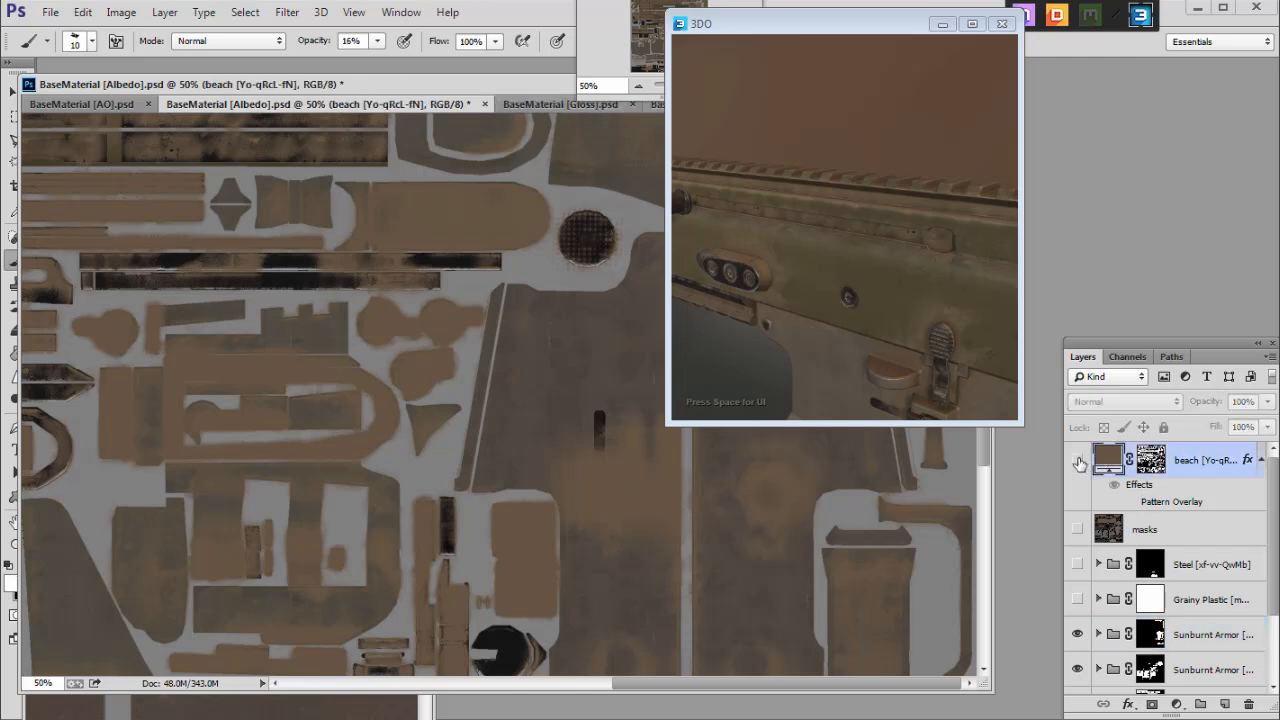
{"action": "left_click", "coordinate": [1151, 461]}
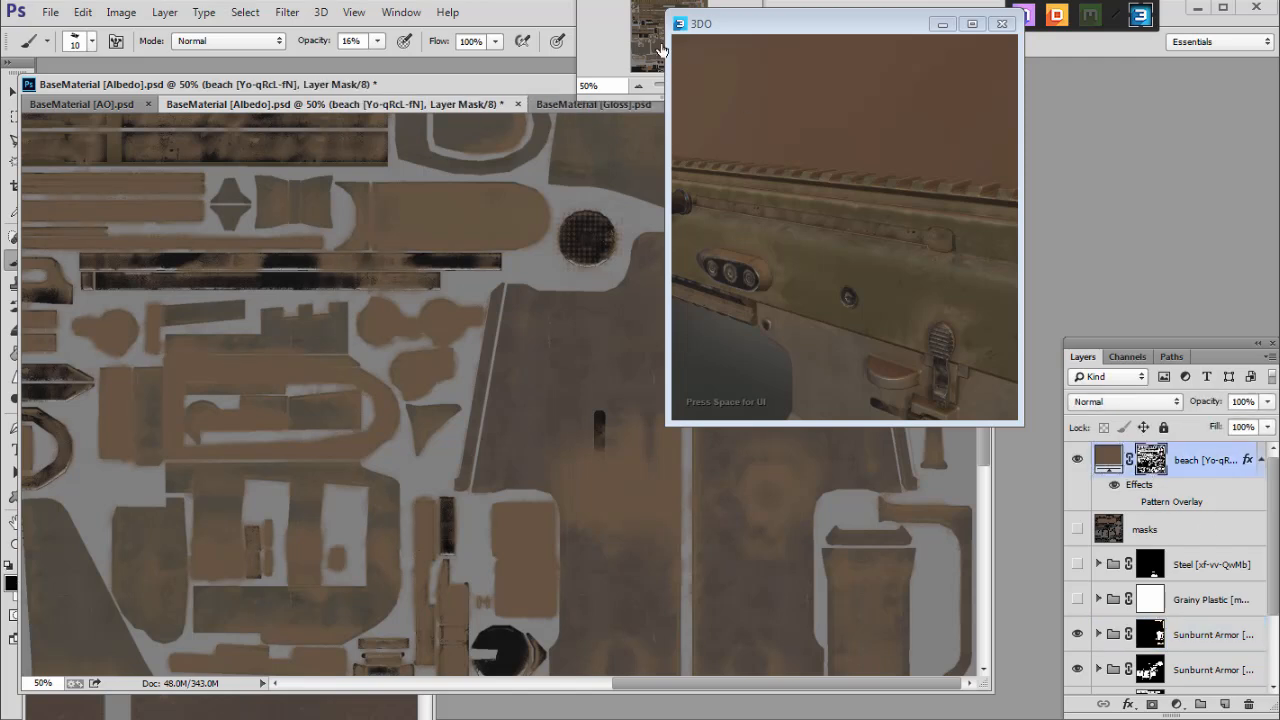
{"action": "left_click_drag", "start_coordinate": [783, 24], "coordinate": [893, 22]}
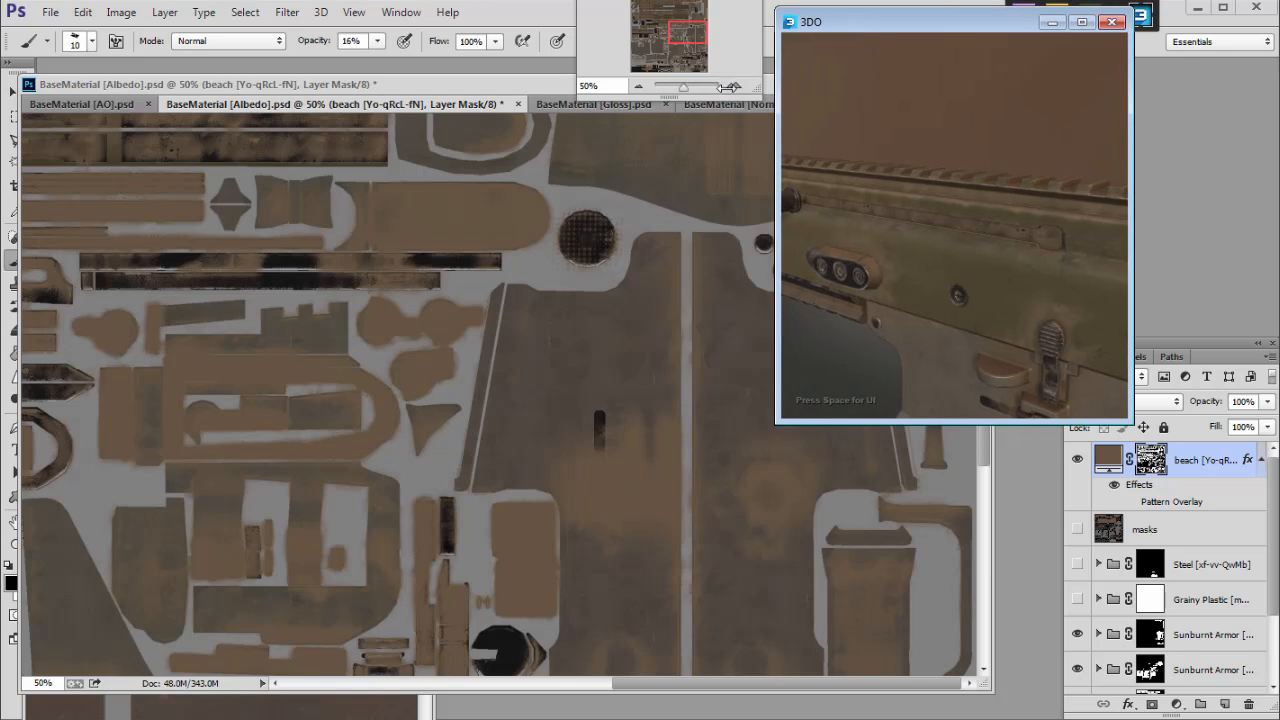
{"action": "left_click", "coordinate": [734, 85]}
{"action": "left_click", "coordinate": [734, 85]}
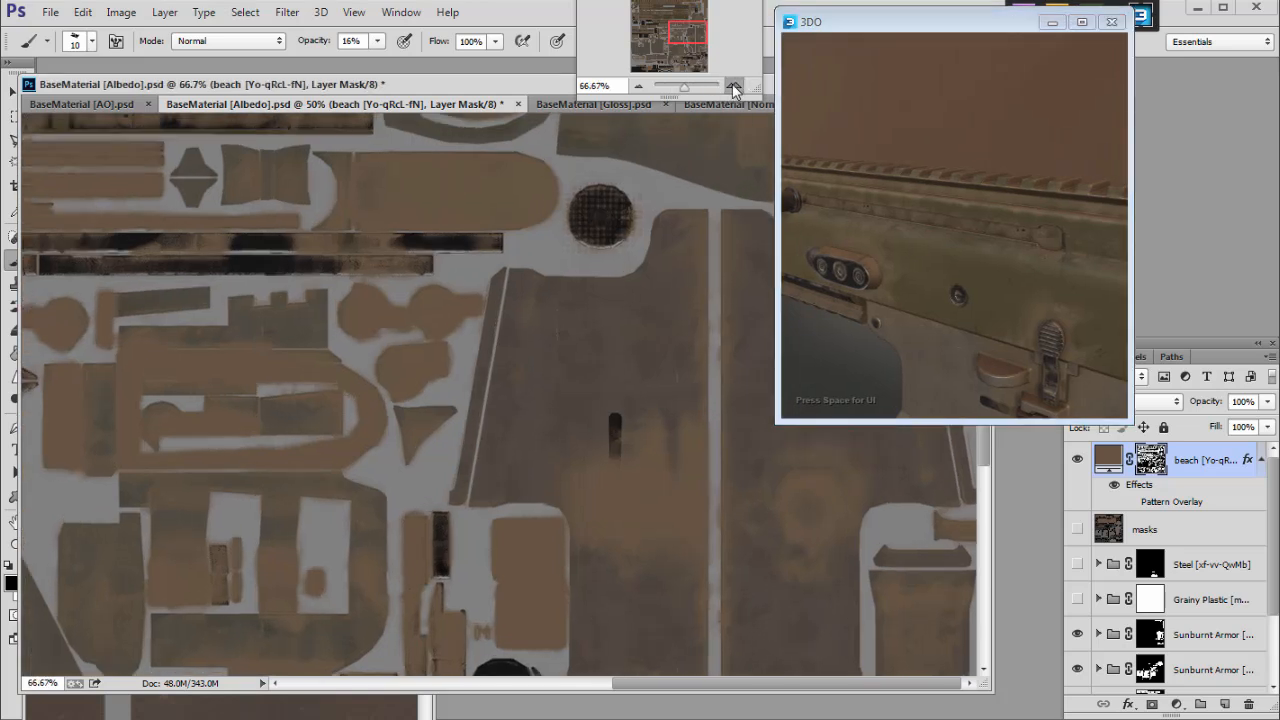
{"action": "left_click", "coordinate": [734, 85]}
{"action": "left_click_drag", "start_coordinate": [681, 35], "coordinate": [648, 12]}
{"action": "left_click", "coordinate": [734, 85]}
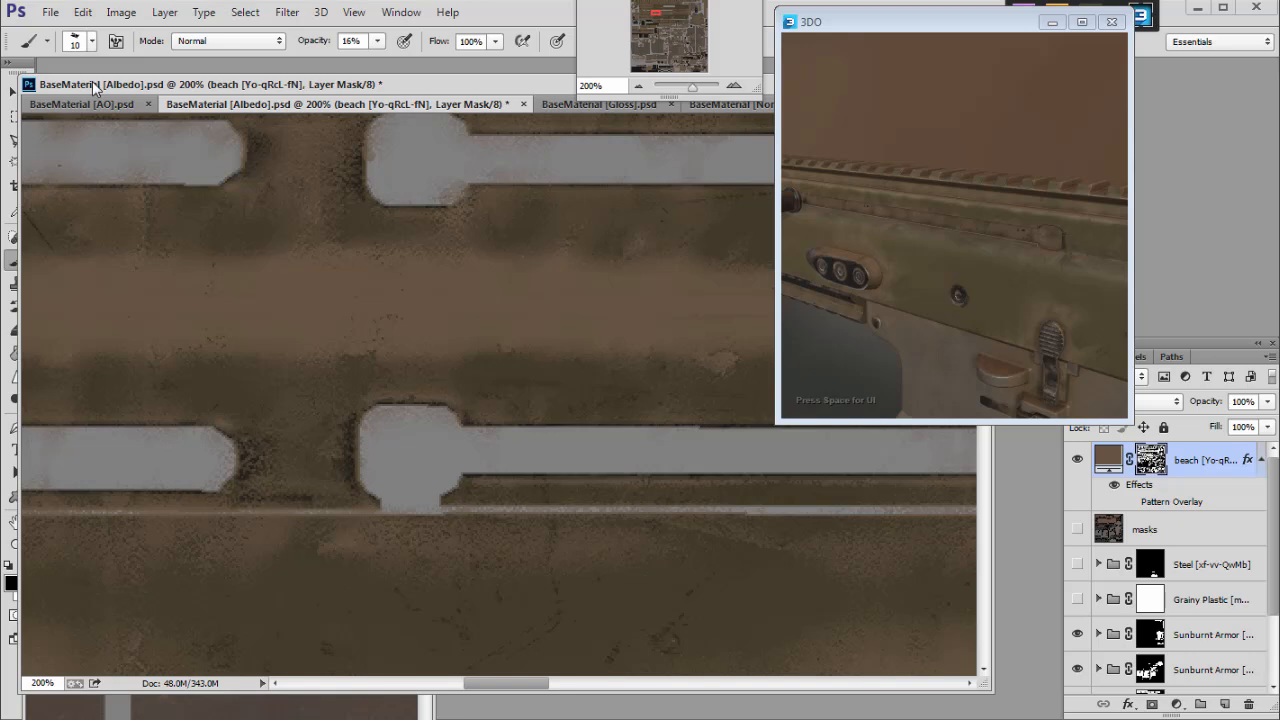
Set the brush size to 25 px and make white the painting colour for the beach mask.
{"action": "left_click_drag", "start_coordinate": [93, 87], "coordinate": [117, 85]}
{"action": "key", "text": "bracketright"}
{"action": "key", "text": "bracketright"}
{"action": "key", "text": "bracketright"}
{"action": "mouse_move", "coordinate": [523, 358]}
{"action": "left_mouse_down"}
{"action": "mouse_move", "coordinate": [338, 350]}
{"action": "mouse_move", "coordinate": [542, 364]}
{"action": "left_mouse_up"}
{"action": "key", "text": "ctrl+z"}
{"action": "key", "text": "x"}
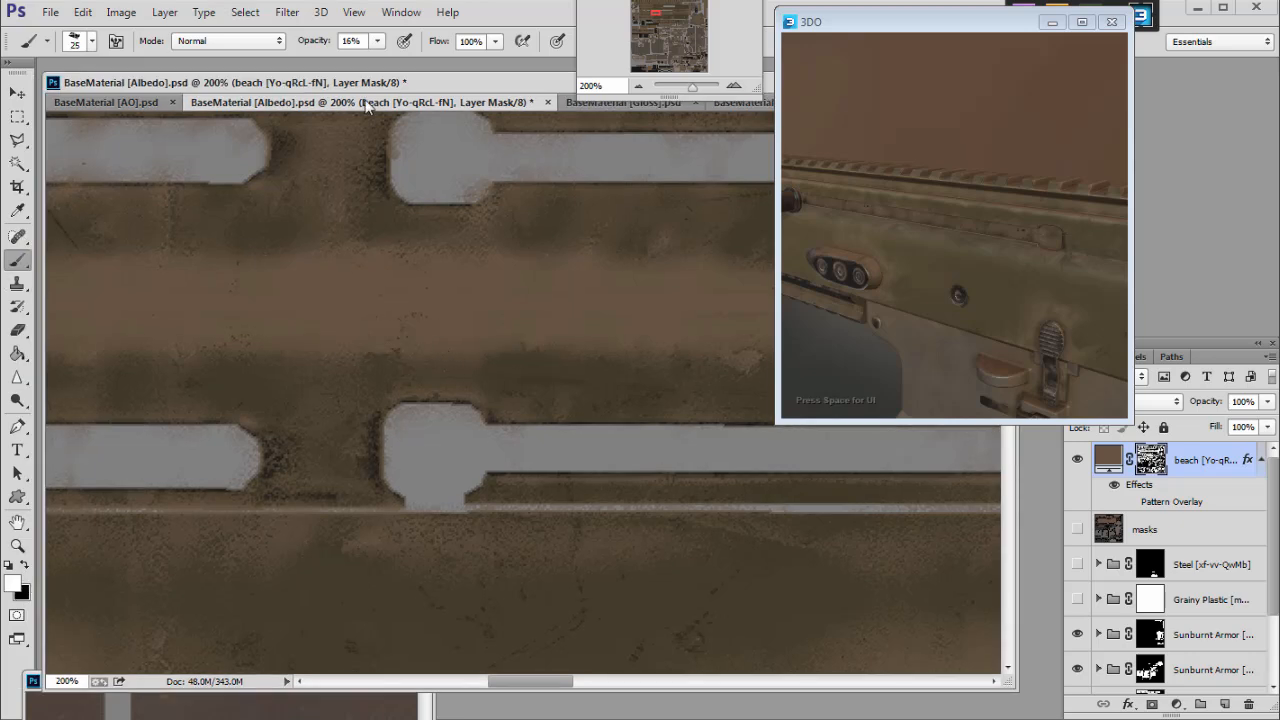
Try painting sand into the beach mask above the slots at 73% brush opacity, and undo the stroke.
{"action": "left_click", "coordinate": [376, 43]}
{"action": "left_click_drag", "start_coordinate": [372, 57], "coordinate": [362, 57]}
{"action": "left_click_drag", "start_coordinate": [543, 356], "coordinate": [358, 355]}
{"action": "left_click", "coordinate": [377, 42]}
{"action": "left_click", "coordinate": [410, 60]}
{"action": "left_click", "coordinate": [482, 380]}
{"action": "left_click_drag", "start_coordinate": [351, 357], "coordinate": [280, 349]}
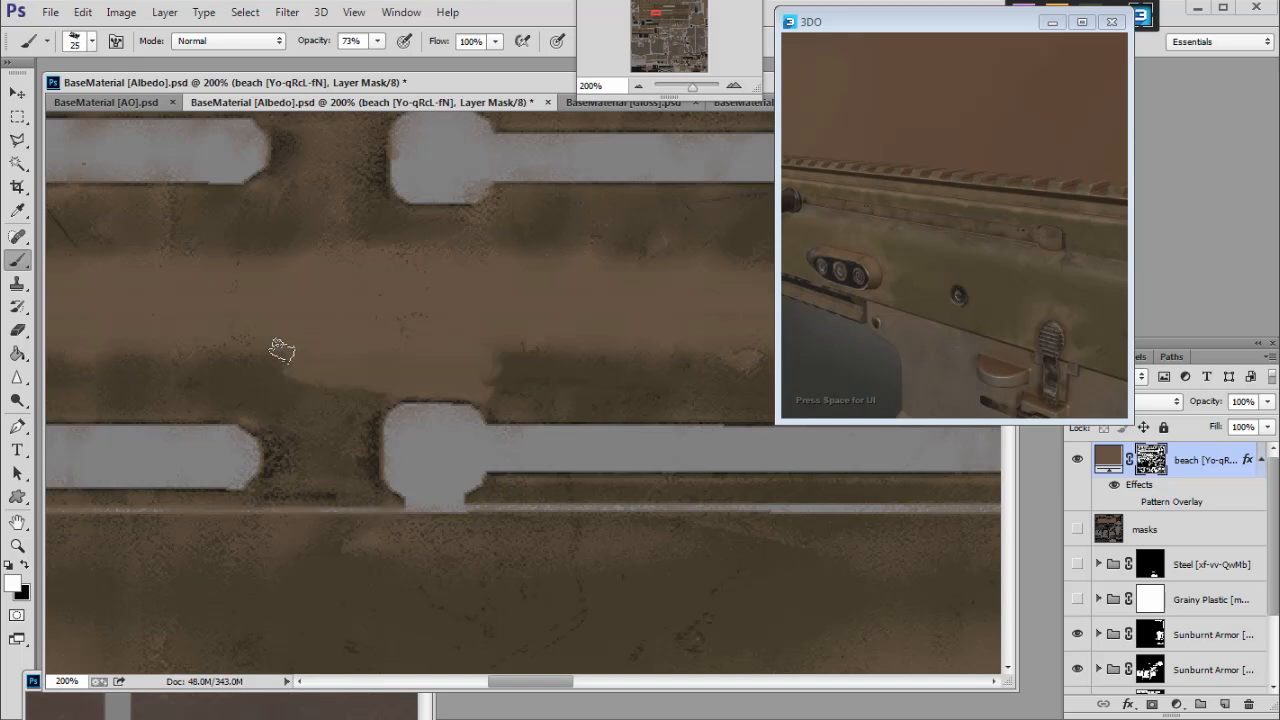
{"action": "key", "text": "ctrl+z"}
Set the brush opacity to 40% and paint sand into the beach mask along the dark area above and between the lower slots.
{"action": "left_click", "coordinate": [378, 42]}
{"action": "left_click_drag", "start_coordinate": [376, 62], "coordinate": [351, 73]}
{"action": "left_click", "coordinate": [400, 348]}
{"action": "left_click_drag", "start_coordinate": [397, 352], "coordinate": [256, 337]}
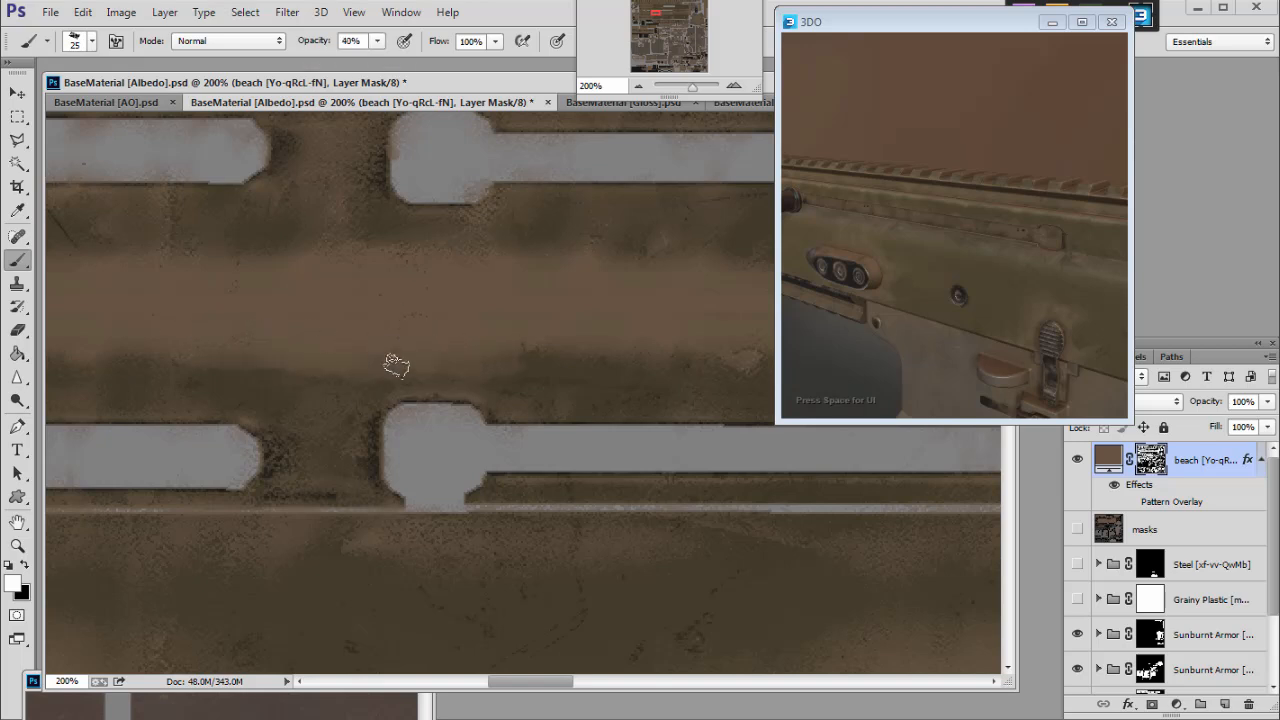
{"action": "mouse_move", "coordinate": [180, 362]}
{"action": "left_mouse_down"}
{"action": "mouse_move", "coordinate": [303, 375]}
{"action": "mouse_move", "coordinate": [347, 398]}
{"action": "mouse_move", "coordinate": [138, 408]}
{"action": "mouse_move", "coordinate": [310, 428]}
{"action": "mouse_move", "coordinate": [424, 420]}
{"action": "left_mouse_up"}
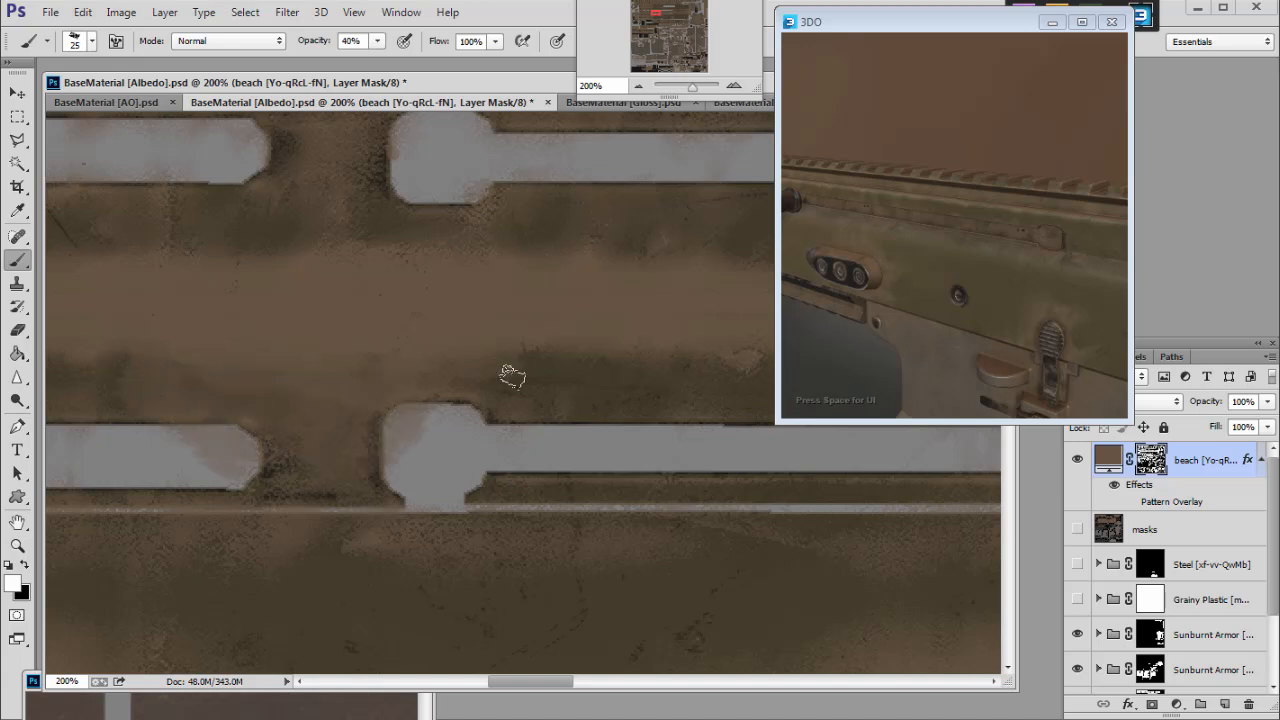
Try painting black into the beach mask on the sandy band between the slot rows, and undo the stroke.
{"action": "left_click_drag", "start_coordinate": [646, 13], "coordinate": [643, 13]}
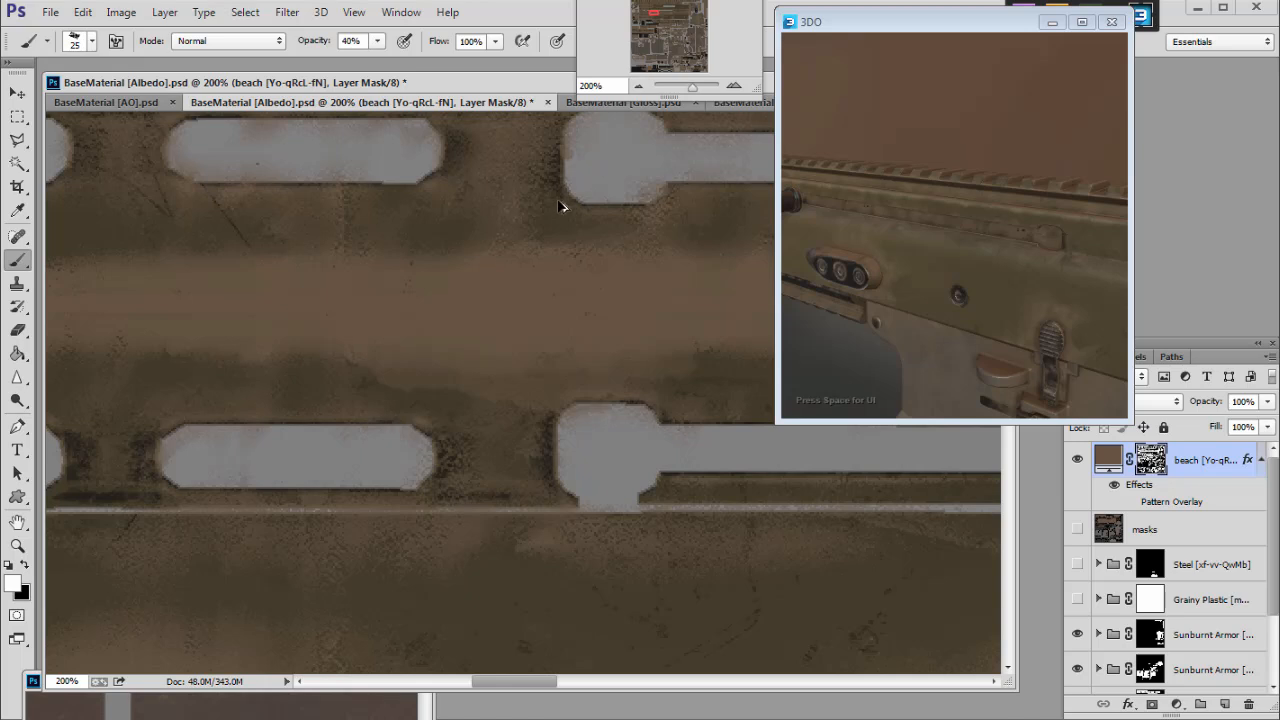
{"action": "key", "text": "x"}
{"action": "left_click_drag", "start_coordinate": [317, 351], "coordinate": [360, 354]}
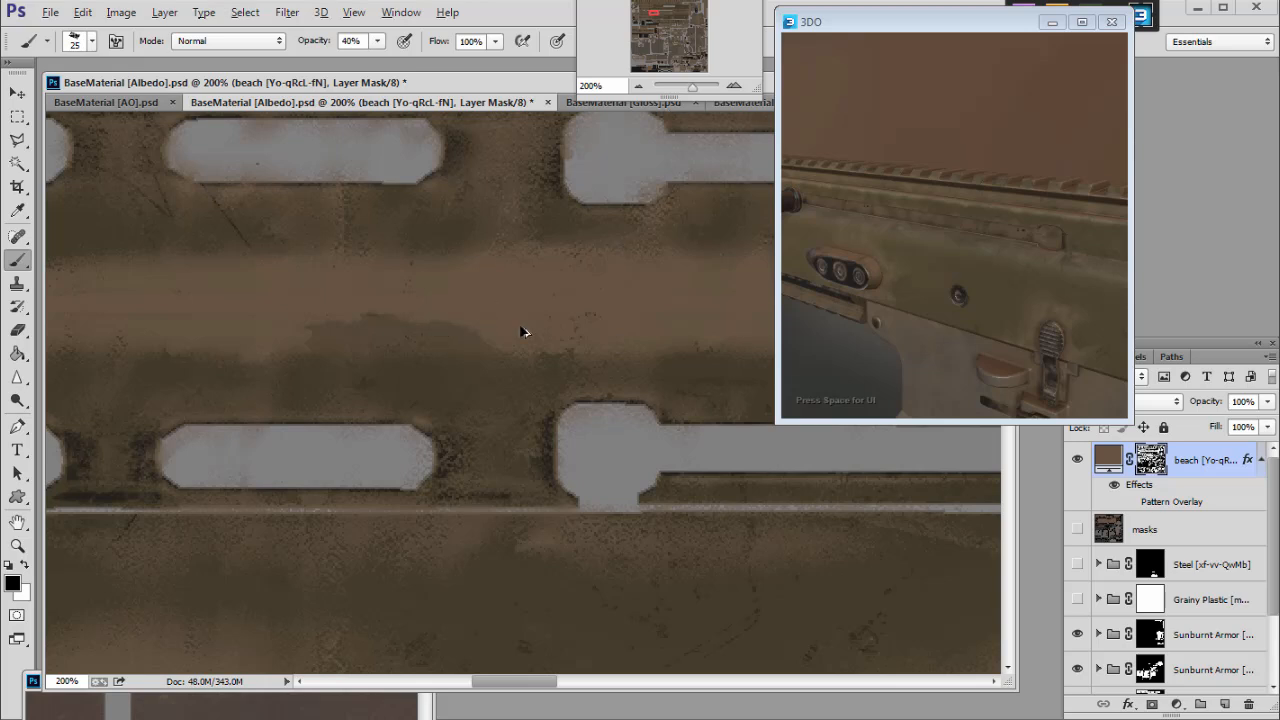
{"action": "key", "text": "ctrl+z"}
Paint white into the beach mask around the rims of the left and middle screws with a small 6 to 9 px brush.
{"action": "left_click_drag", "start_coordinate": [658, 31], "coordinate": [686, 17]}
{"action": "key", "text": "bracketleft"}
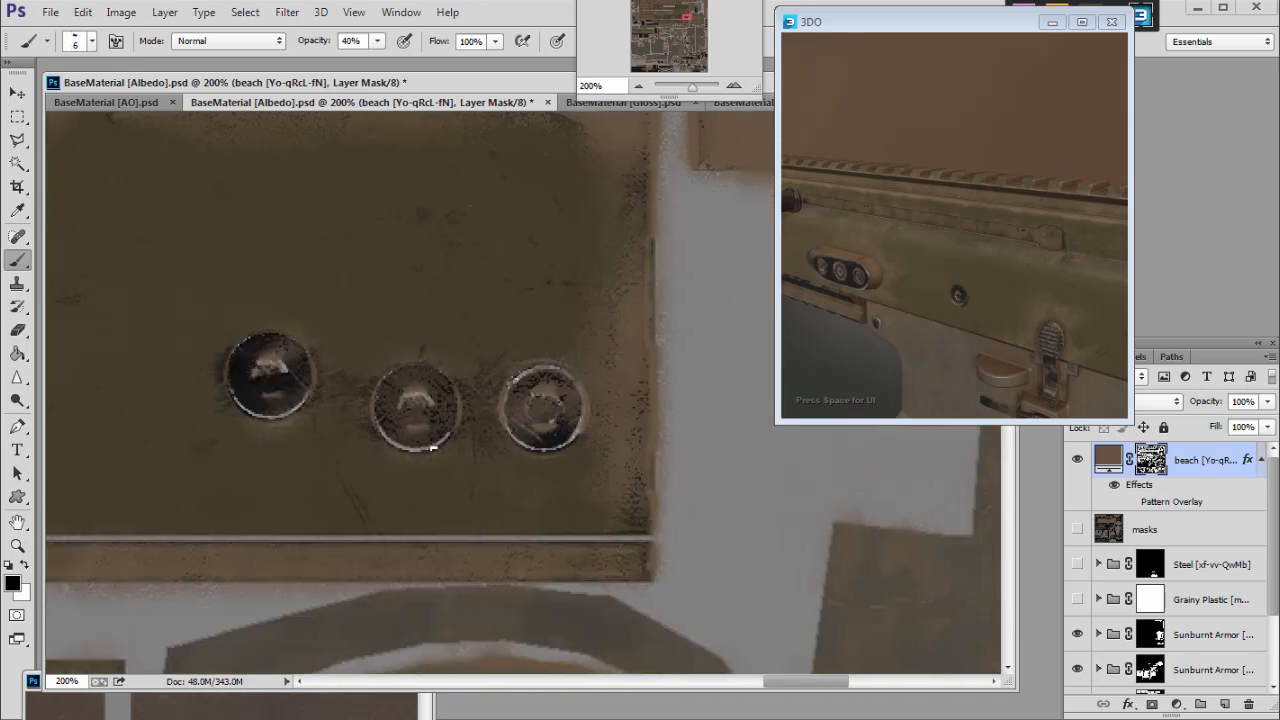
{"action": "key", "text": "z"}
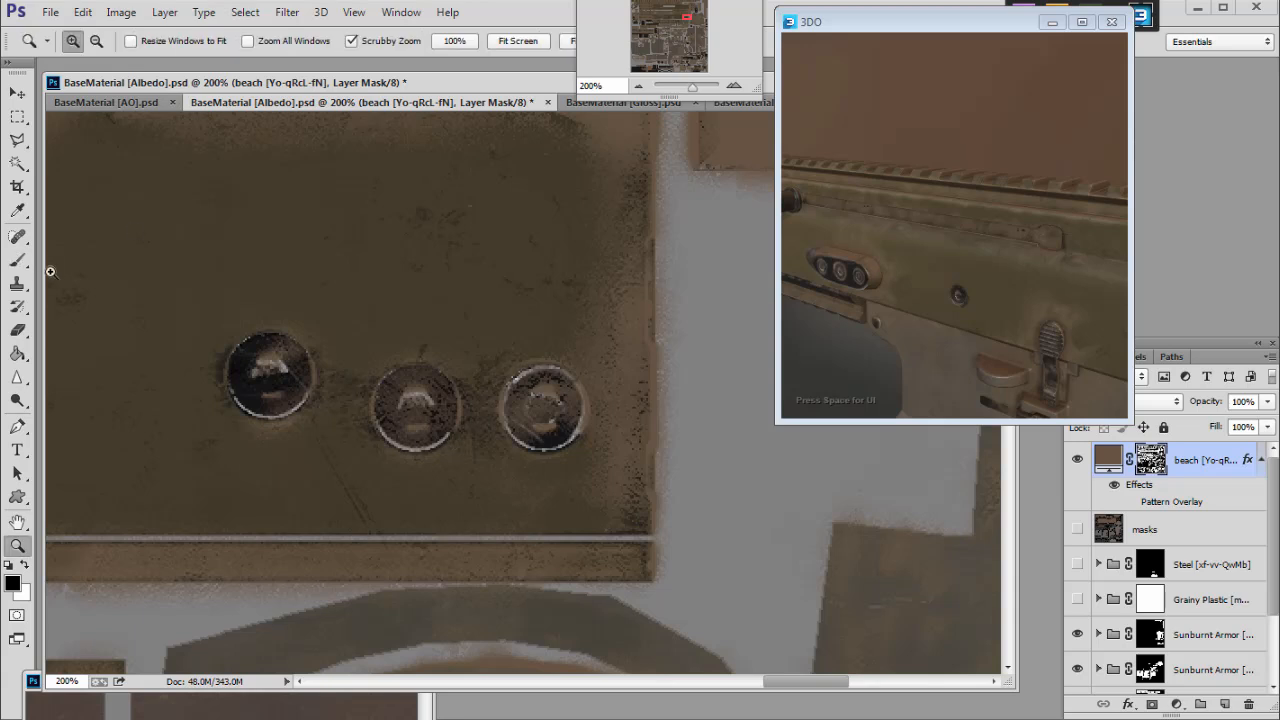
{"action": "key", "text": "b"}
{"action": "key", "text": "x"}
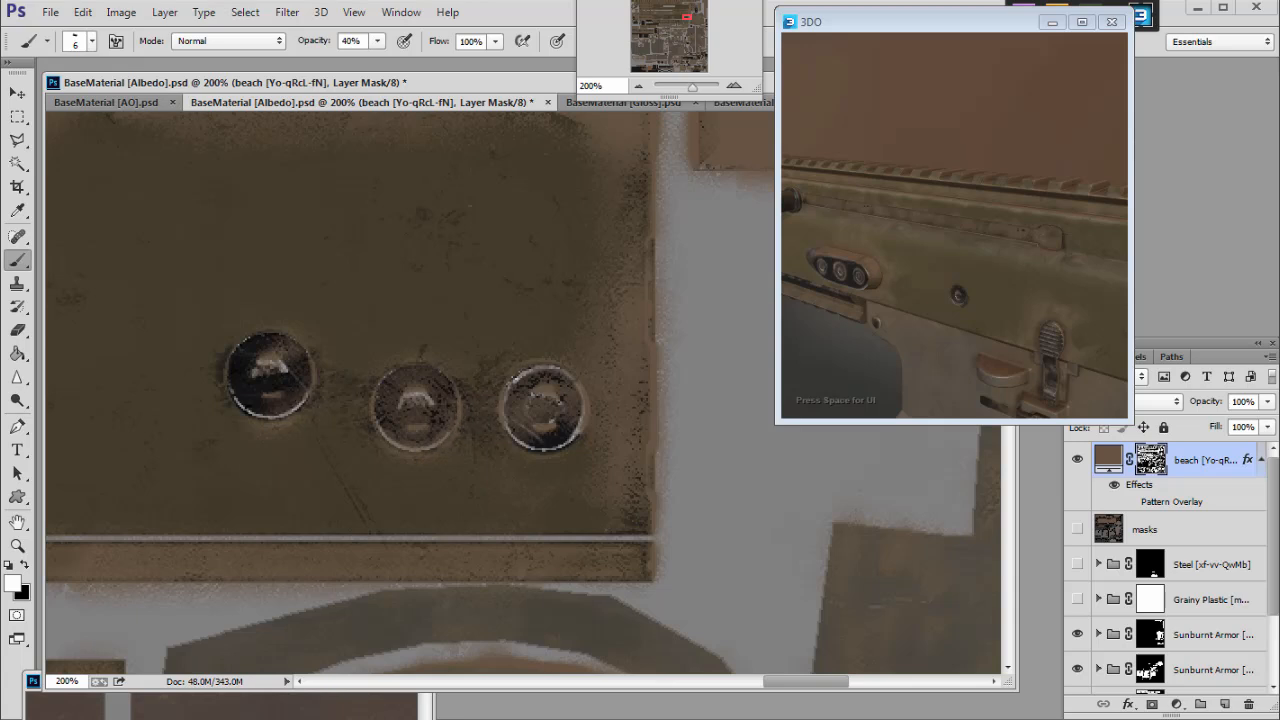
{"action": "left_click_drag", "start_coordinate": [229, 370], "coordinate": [228, 362]}
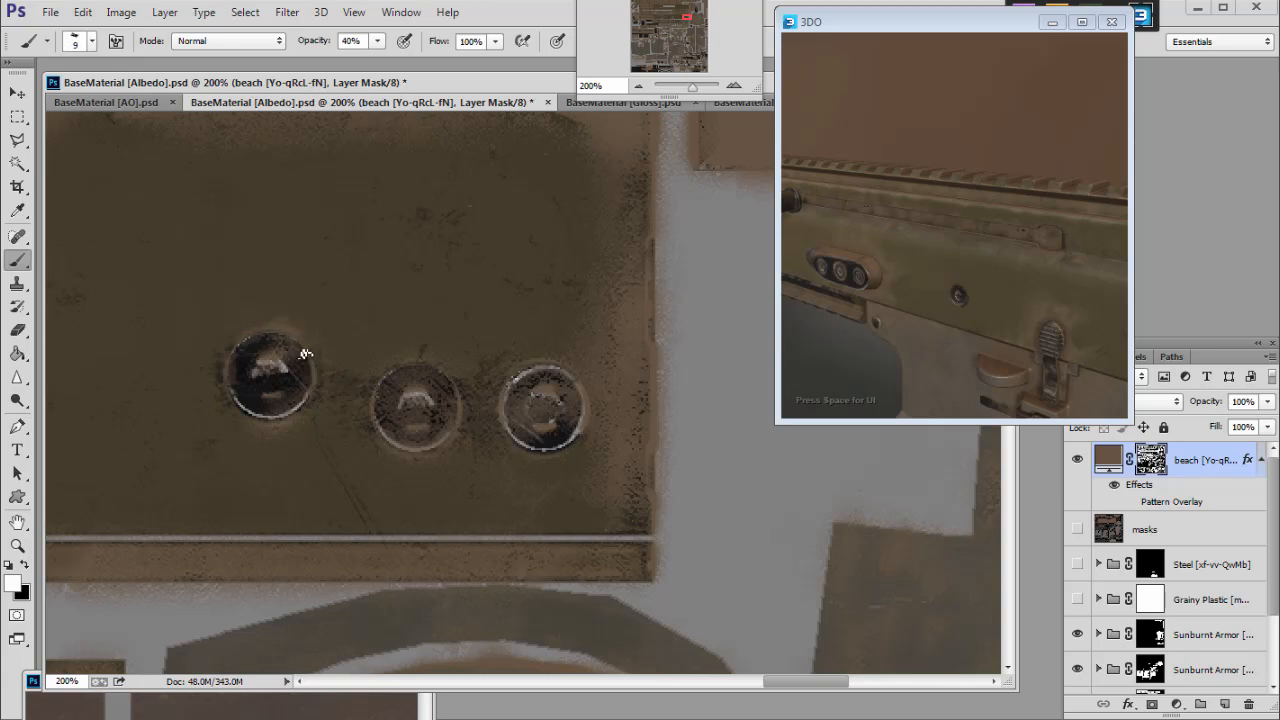
Reduce the brush to 7 px and paint black into the beach mask around the left screw's rim.
{"action": "key", "text": "bracketleft"}
{"action": "key", "text": "bracketleft"}
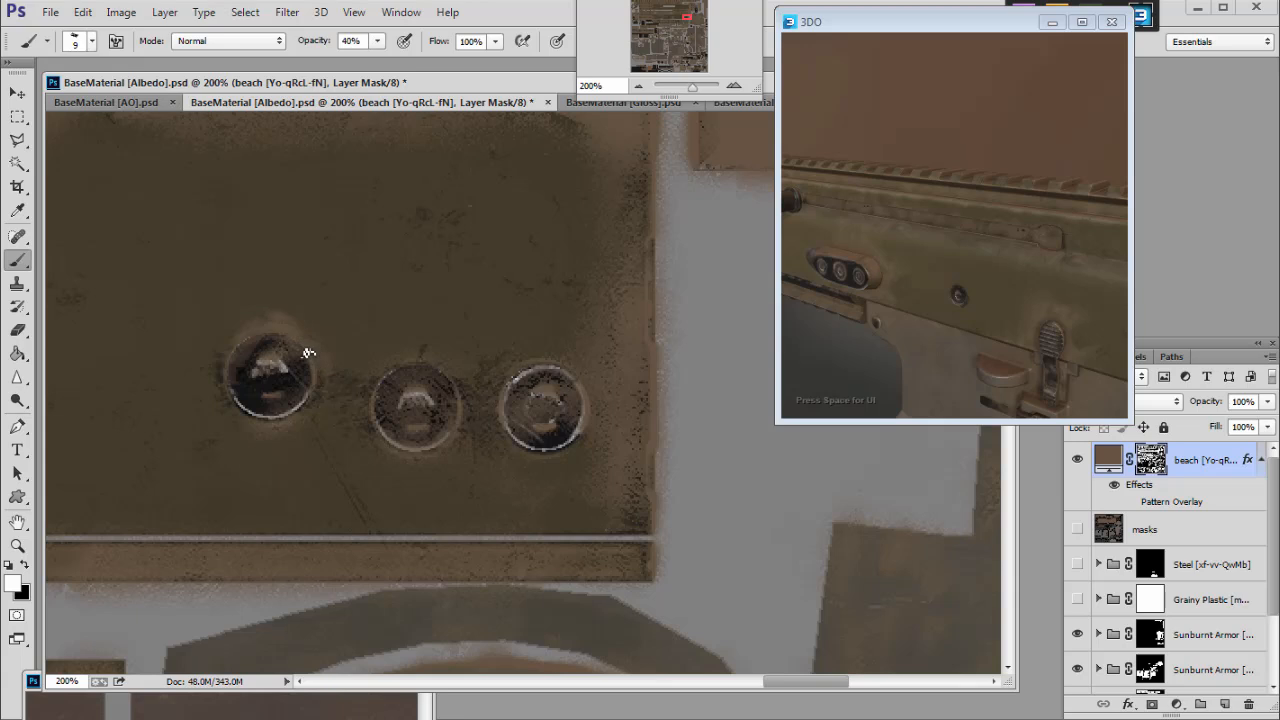
{"action": "key", "text": "x"}
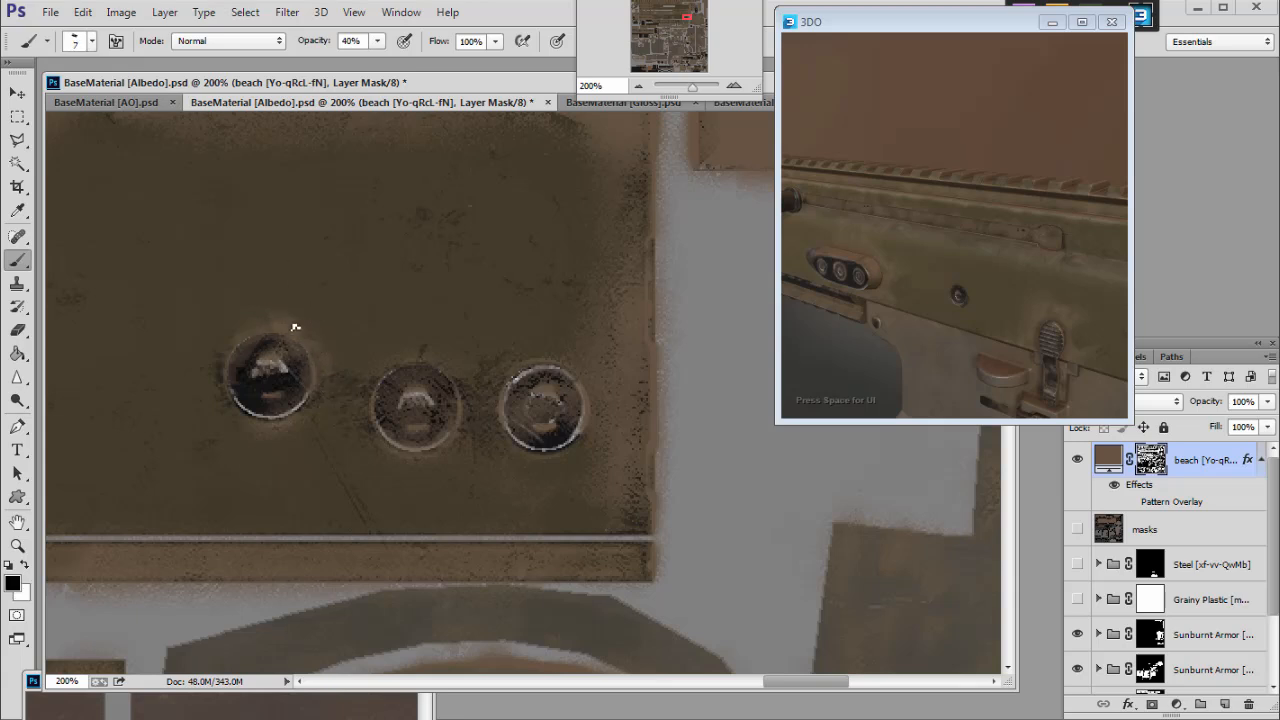
{"action": "left_click_drag", "start_coordinate": [313, 349], "coordinate": [327, 381]}
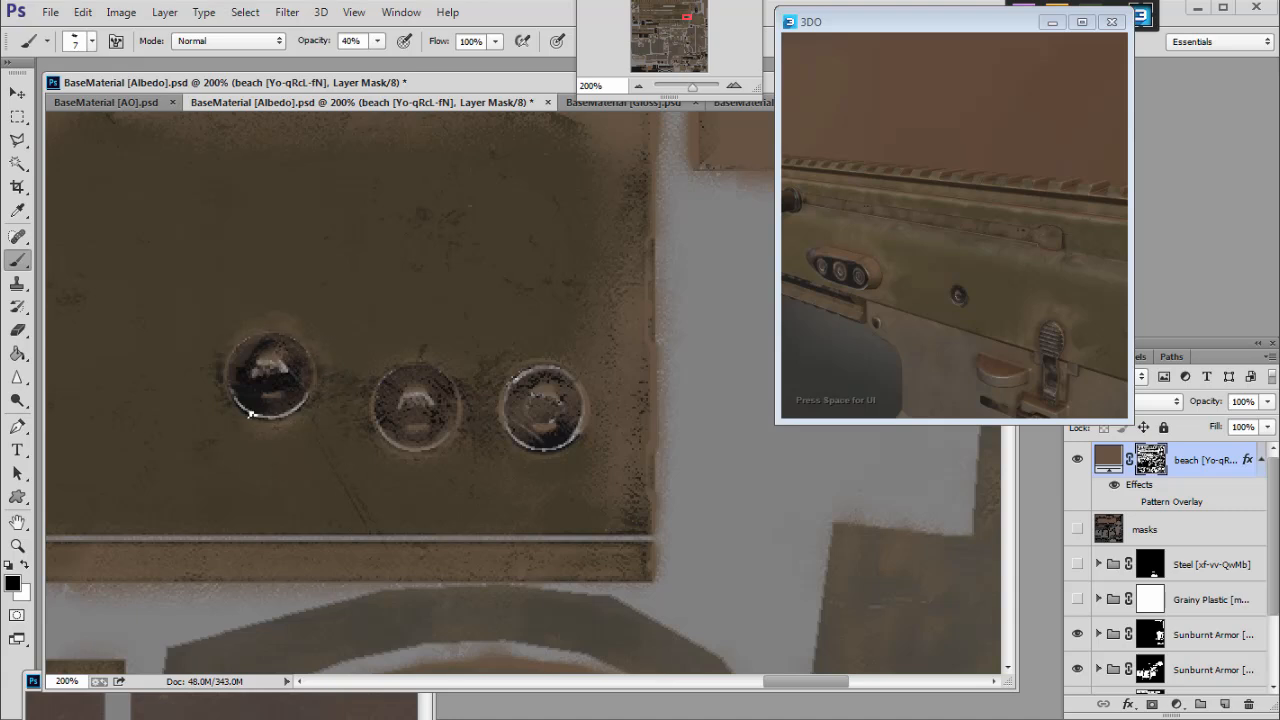
Lower the beach layer's opacity to 64%.
{"action": "scroll", "coordinate": [407, 402], "scroll_direction": "up", "scroll_amount": 1}
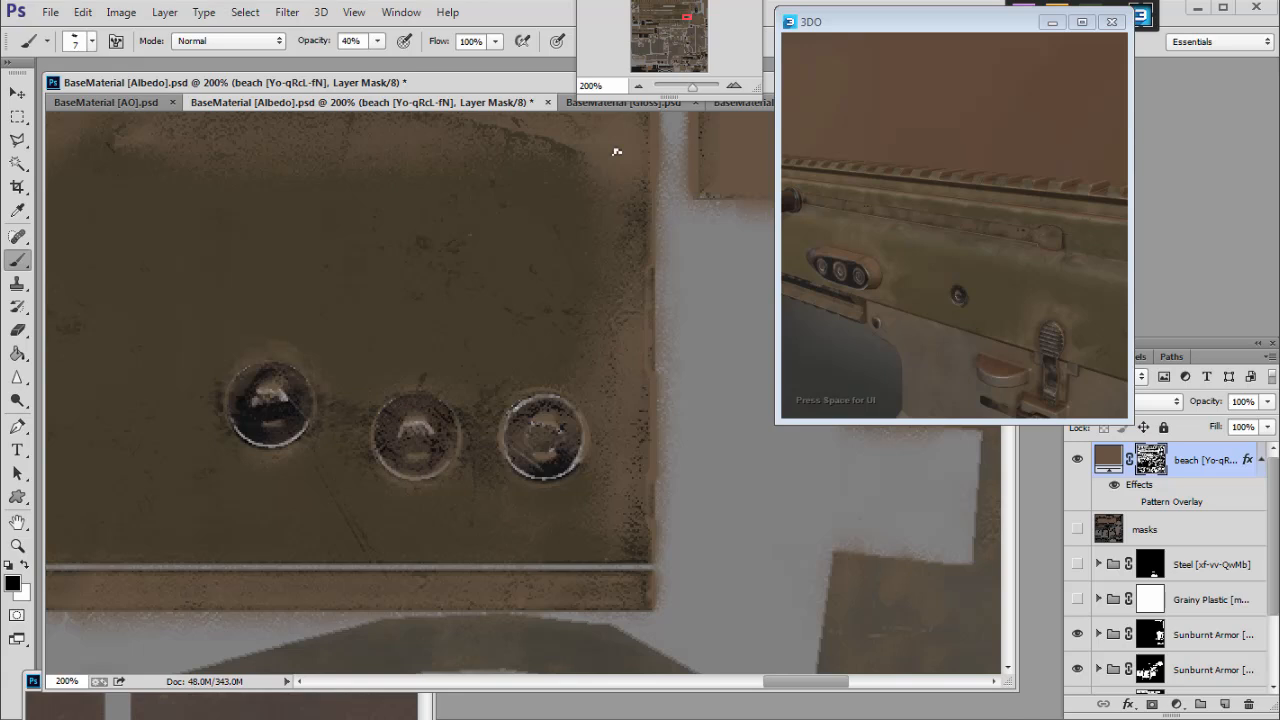
{"action": "left_click", "coordinate": [638, 85]}
{"action": "left_click", "coordinate": [638, 85]}
{"action": "left_click_drag", "start_coordinate": [686, 18], "coordinate": [673, 13]}
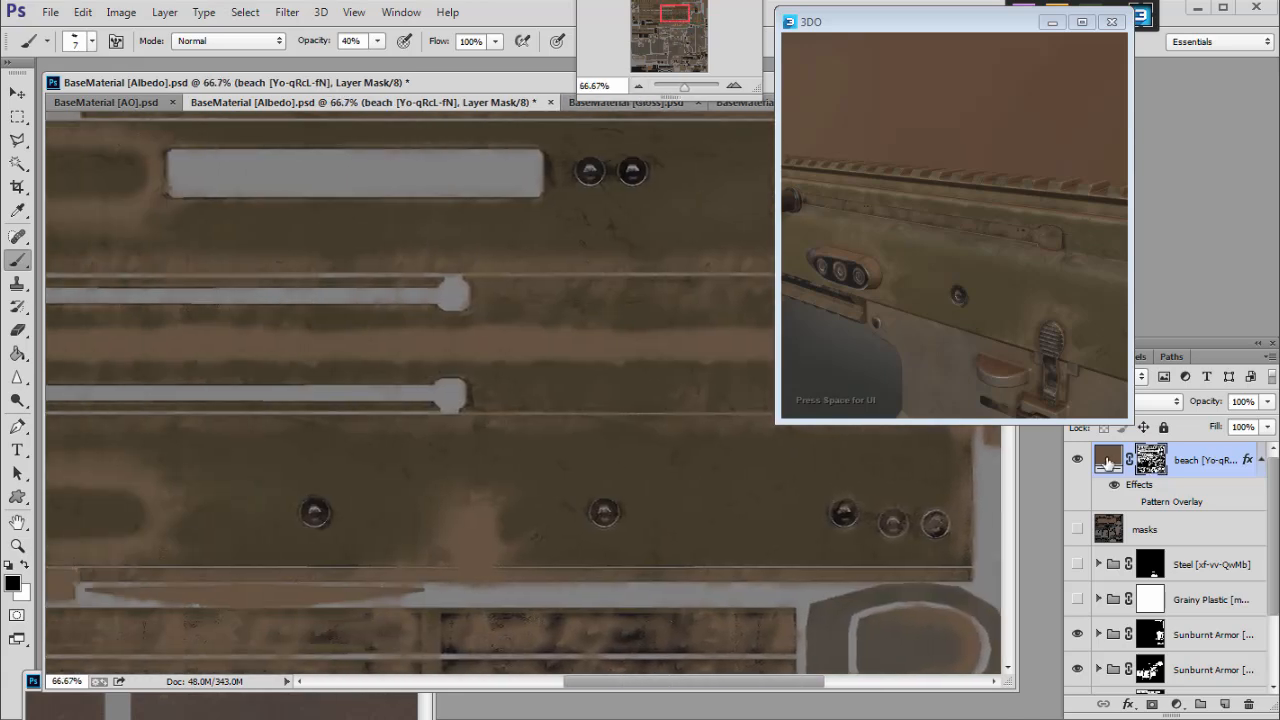
{"action": "left_click_drag", "start_coordinate": [1267, 401], "coordinate": [1246, 427]}
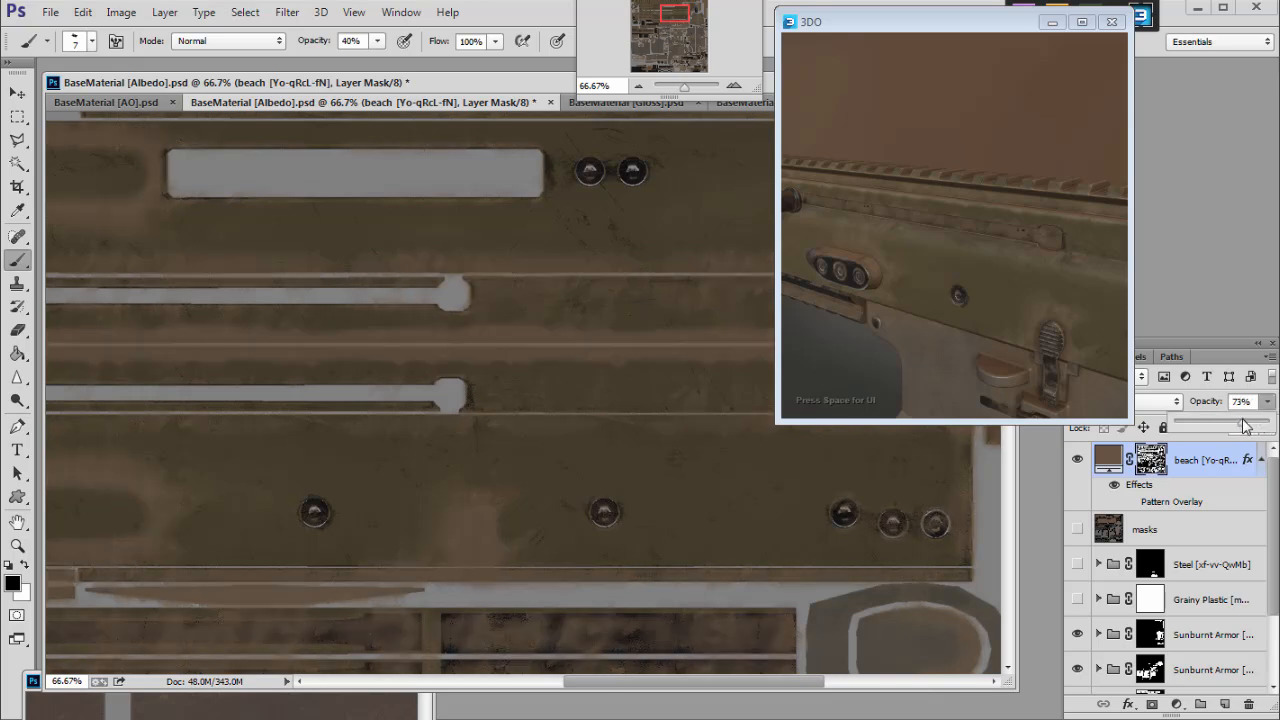
Save the Albedo document and bring up the DDO material panel to update the 3DO preview.
{"action": "mouse_move", "coordinate": [681, 36]}
{"action": "left_mouse_down"}
{"action": "mouse_move", "coordinate": [651, 18]}
{"action": "mouse_move", "coordinate": [692, 15]}
{"action": "mouse_move", "coordinate": [674, 14]}
{"action": "mouse_move", "coordinate": [648, 58]}
{"action": "mouse_move", "coordinate": [667, 22]}
{"action": "left_mouse_up"}
{"action": "left_click", "coordinate": [637, 88]}
{"action": "left_click", "coordinate": [637, 88]}
{"action": "left_click", "coordinate": [740, 85]}
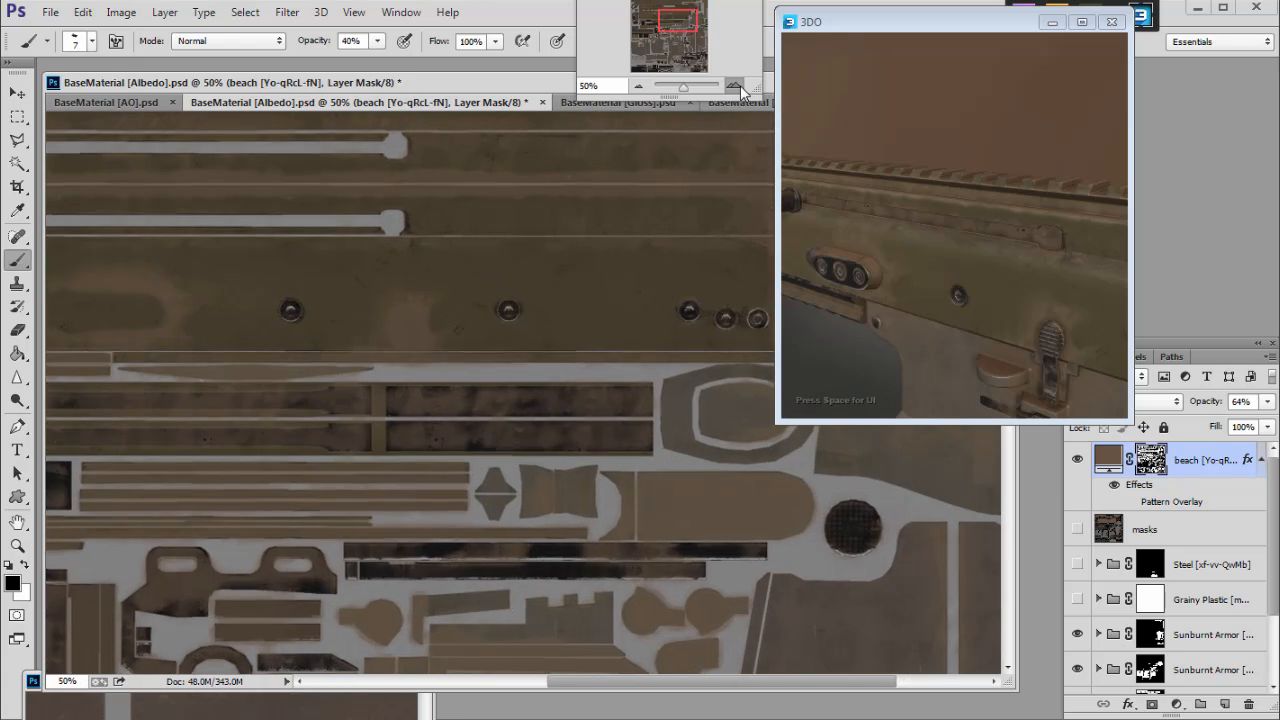
{"action": "left_click", "coordinate": [740, 85]}
{"action": "left_click", "coordinate": [740, 85]}
{"action": "left_click_drag", "start_coordinate": [681, 67], "coordinate": [675, 17]}
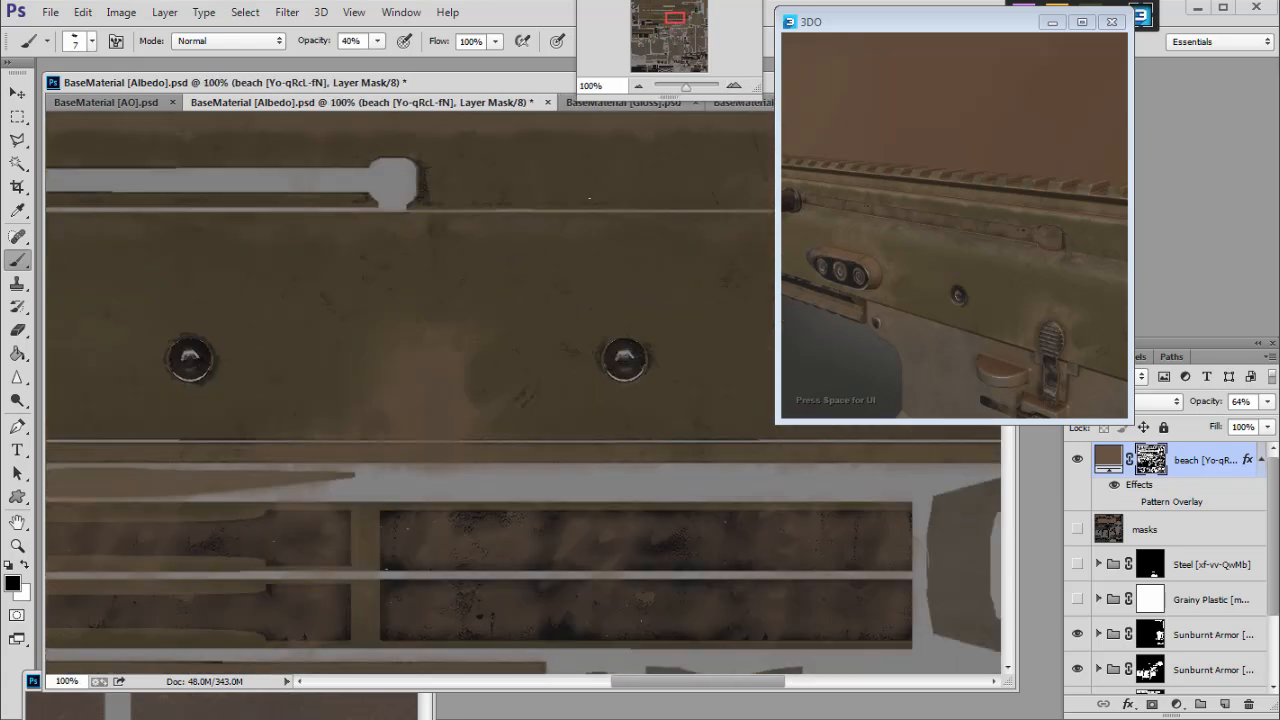
{"action": "key", "text": "ctrl+s"}
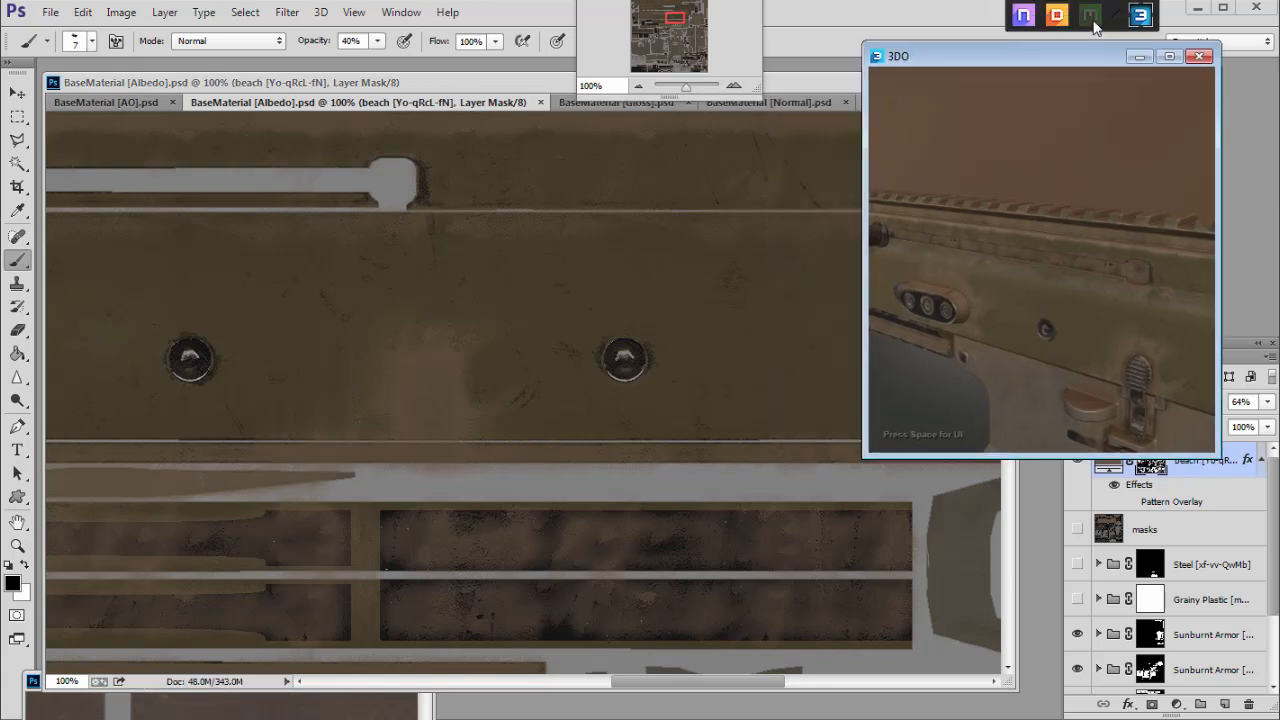
{"action": "left_click", "coordinate": [1060, 18]}
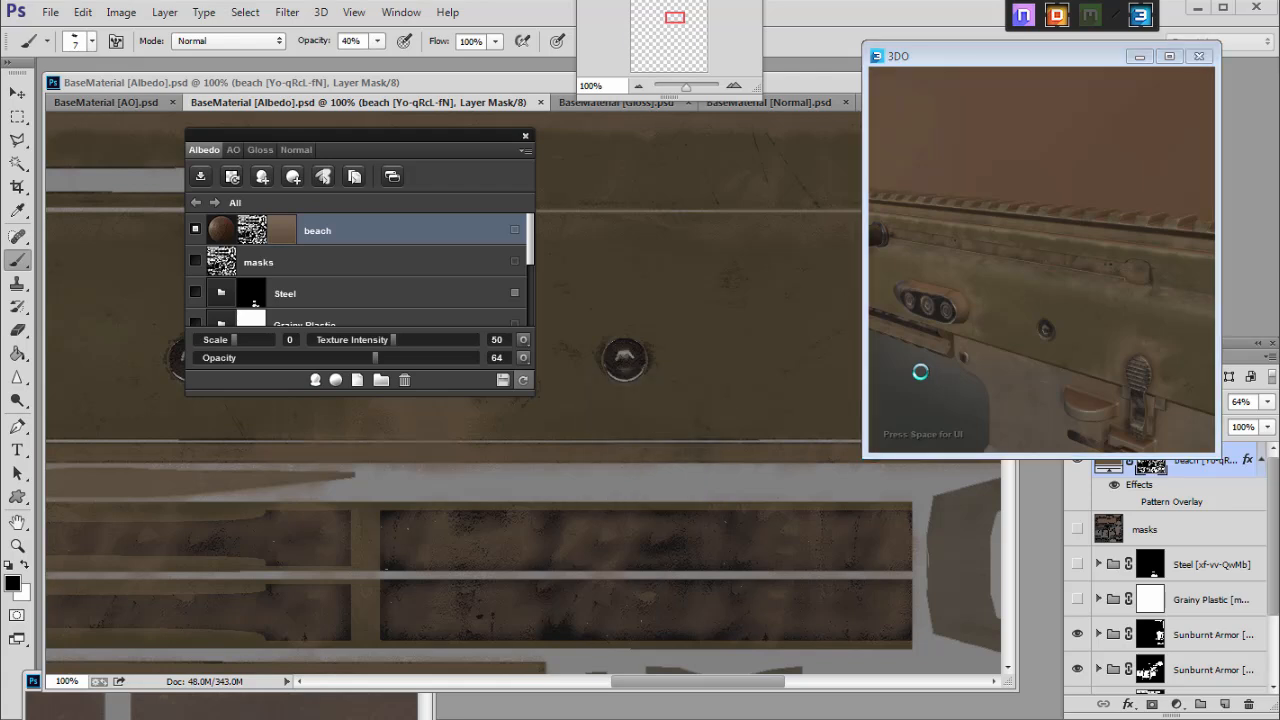
Enlarge the 3DO preview and examine the textured rifle from several angles and distances, including the front sight and the whole weapon.
{"action": "left_click_drag", "start_coordinate": [866, 456], "coordinate": [613, 534]}
{"action": "scroll", "coordinate": [950, 356], "scroll_direction": "down", "scroll_amount": 4}
{"action": "left_click_drag", "start_coordinate": [862, 346], "coordinate": [762, 251]}
{"action": "scroll", "coordinate": [985, 312], "scroll_direction": "up", "scroll_amount": 4}
{"action": "scroll", "coordinate": [1014, 382], "scroll_direction": "up", "scroll_amount": 2}
{"action": "scroll", "coordinate": [1042, 271], "scroll_direction": "down", "scroll_amount": 5}
{"action": "scroll", "coordinate": [930, 335], "scroll_direction": "up", "scroll_amount": 4}
{"action": "left_click_drag", "start_coordinate": [942, 341], "coordinate": [758, 262]}
{"action": "scroll", "coordinate": [896, 390], "scroll_direction": "down", "scroll_amount": 3}
{"action": "left_click_drag", "start_coordinate": [860, 268], "coordinate": [753, 265]}
{"action": "scroll", "coordinate": [900, 345], "scroll_direction": "up", "scroll_amount": 4}
{"action": "left_click_drag", "start_coordinate": [922, 373], "coordinate": [984, 306]}
{"action": "scroll", "coordinate": [935, 249], "scroll_direction": "down", "scroll_amount": 4}
{"action": "scroll", "coordinate": [840, 250], "scroll_direction": "up", "scroll_amount": 4}
{"action": "scroll", "coordinate": [920, 266], "scroll_direction": "down", "scroll_amount": 5}
{"action": "left_click_drag", "start_coordinate": [835, 216], "coordinate": [1080, 398]}
{"action": "scroll", "coordinate": [976, 280], "scroll_direction": "up", "scroll_amount": 4}
{"action": "scroll", "coordinate": [1034, 374], "scroll_direction": "up", "scroll_amount": 3}
{"action": "left_click_drag", "start_coordinate": [741, 276], "coordinate": [846, 325]}
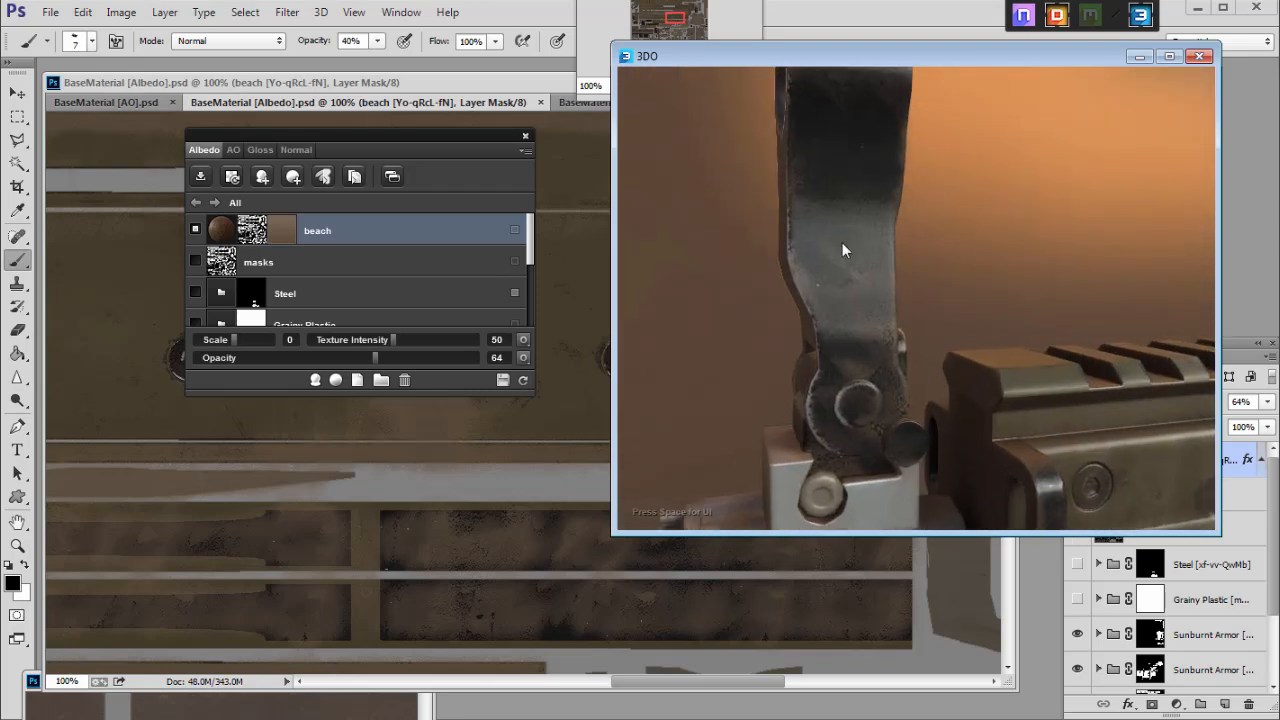
{"action": "left_click_drag", "start_coordinate": [818, 374], "coordinate": [858, 388]}
{"action": "left_click_drag", "start_coordinate": [944, 352], "coordinate": [1080, 335]}
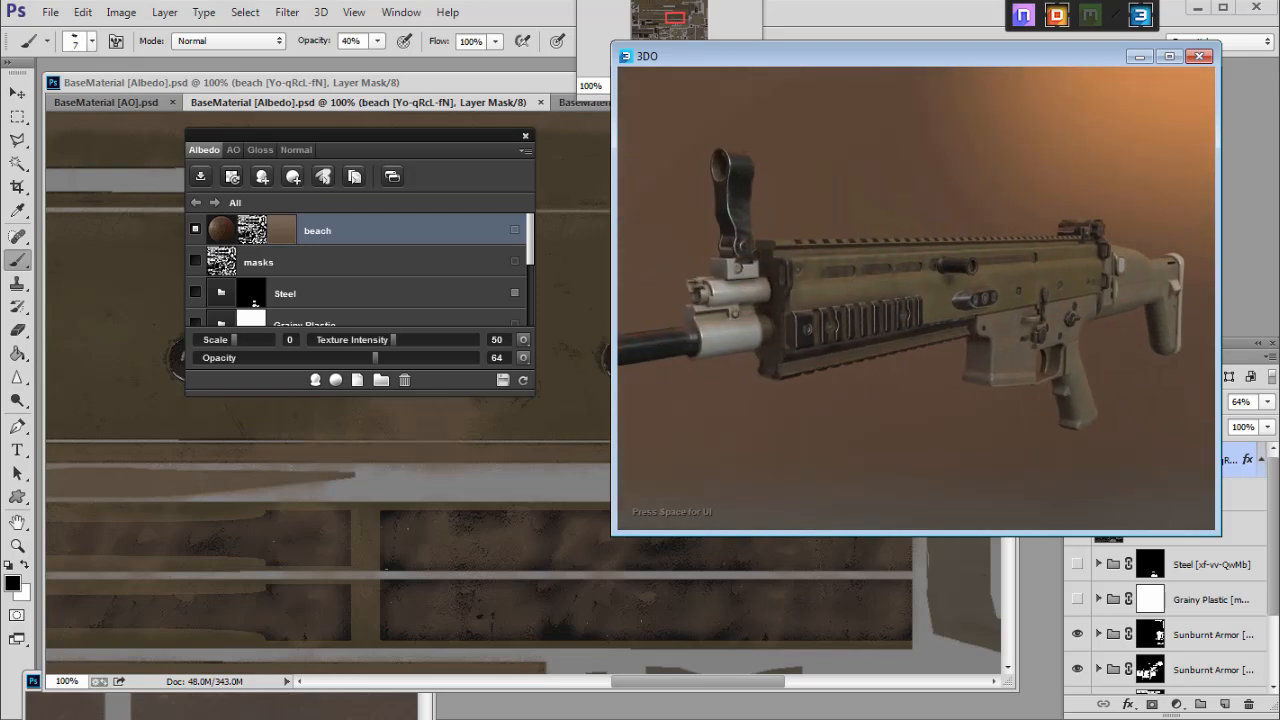